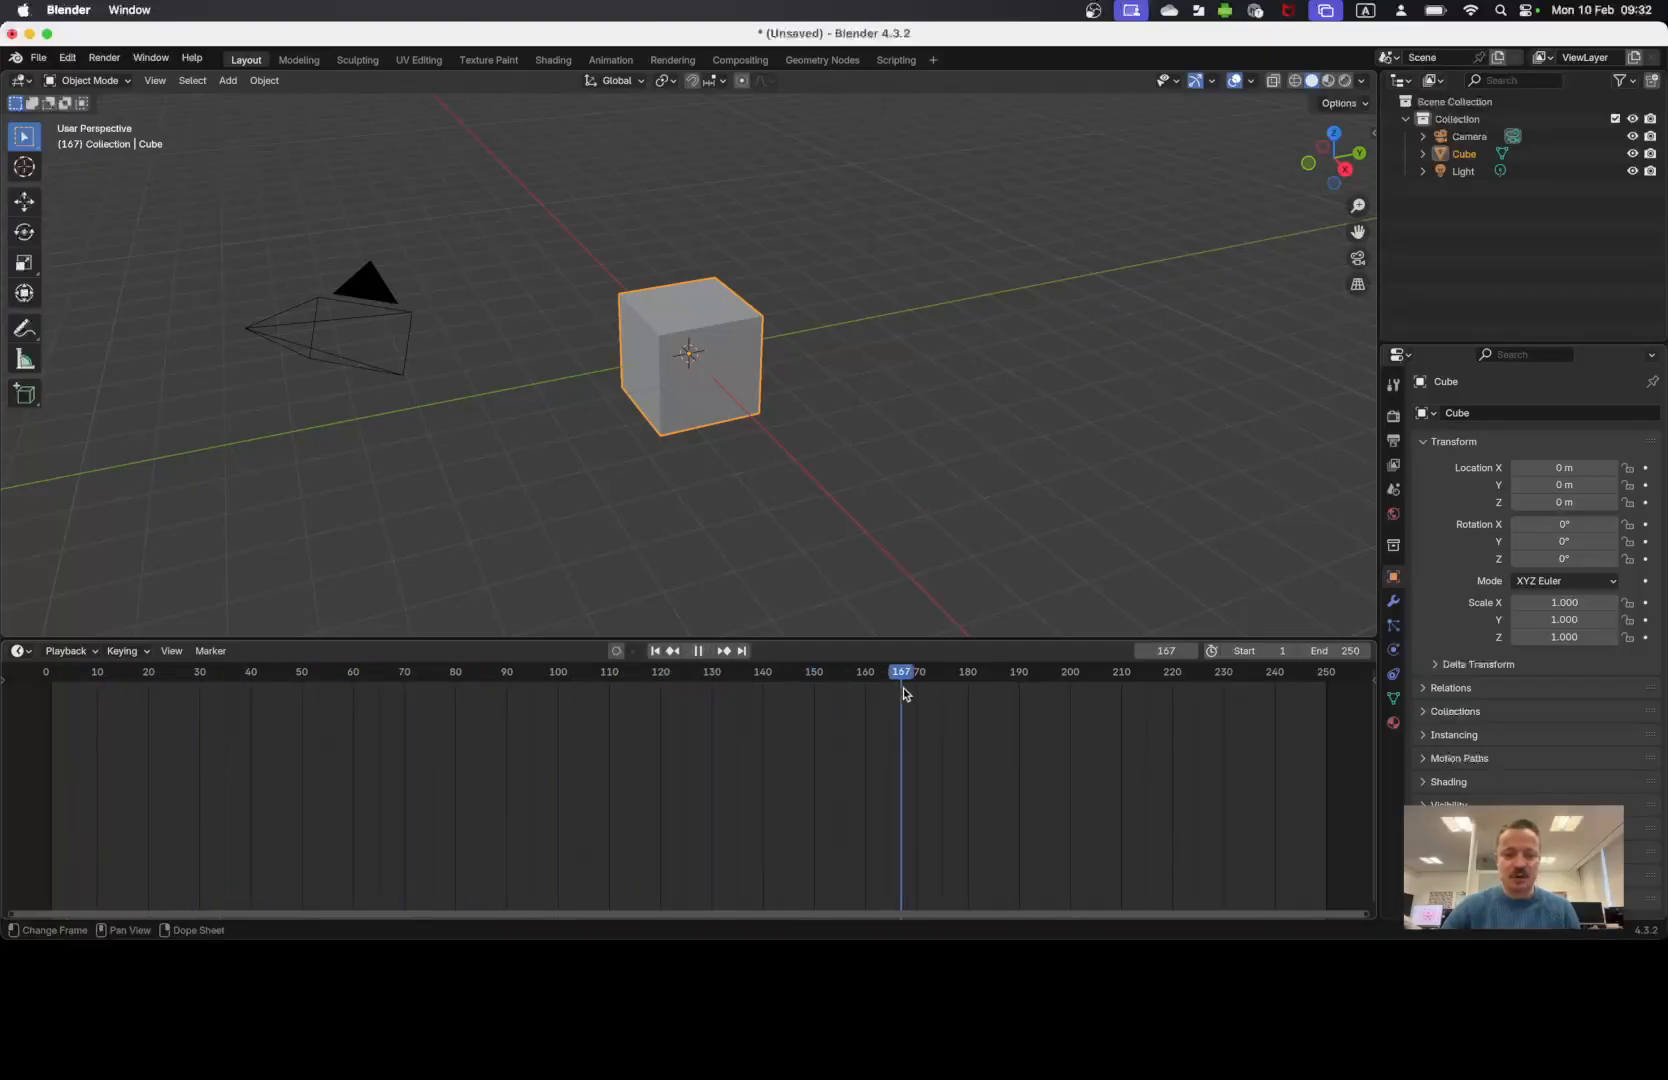
Stop playback and insert a keyframe for the cube's location, rotation and scale at frame 1.
key(space)
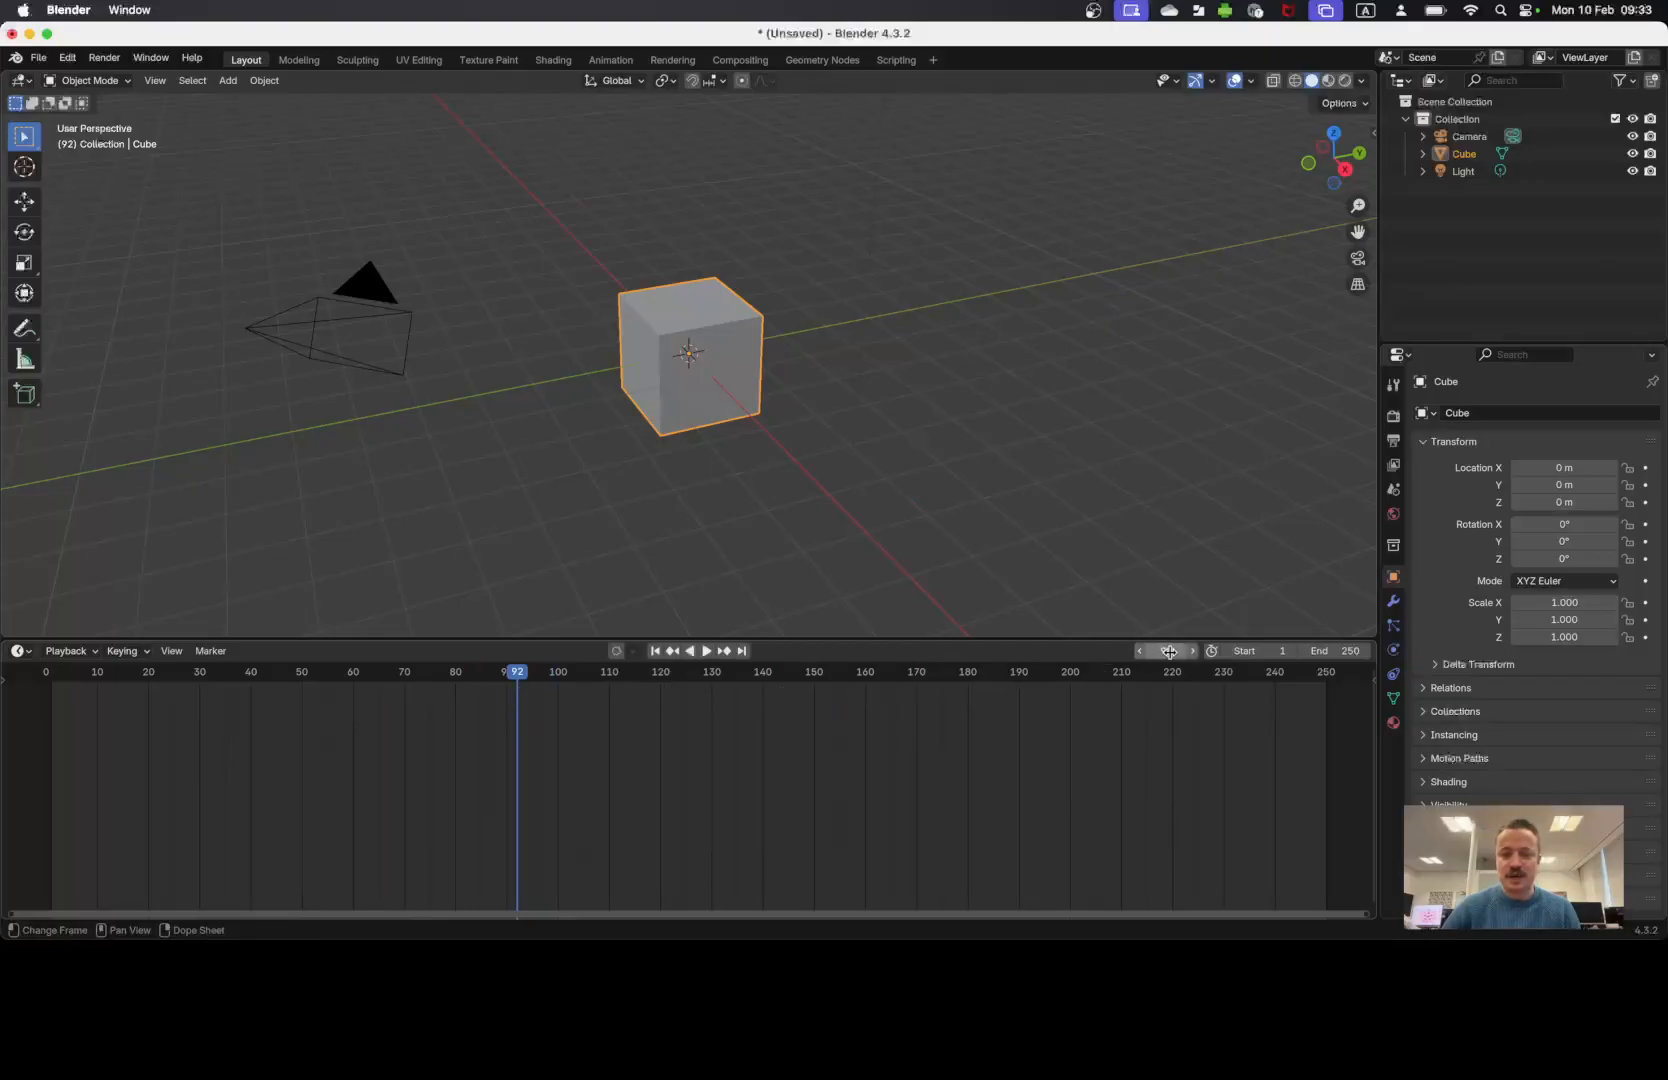
drag(519, 676, 53, 683)
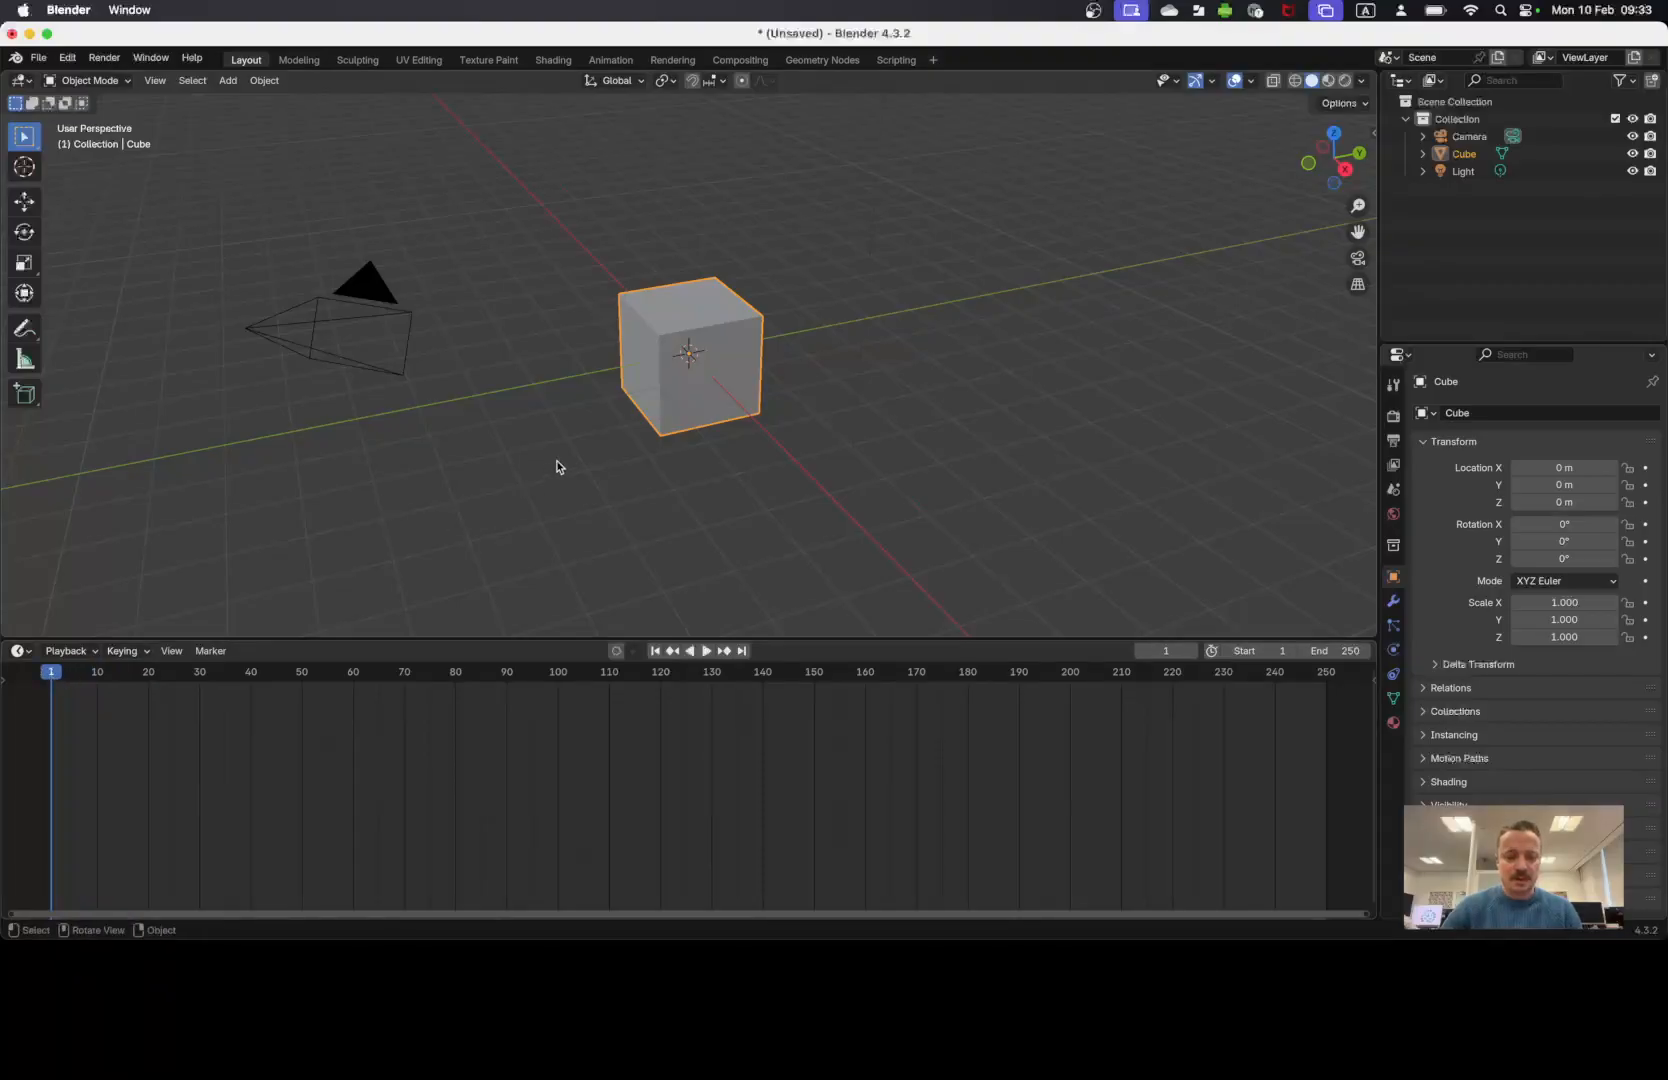
mouse_move(603, 458)
middle_down()
mouse_move(603, 488)
mouse_move(696, 495)
mouse_move(631, 476)
middle_up()
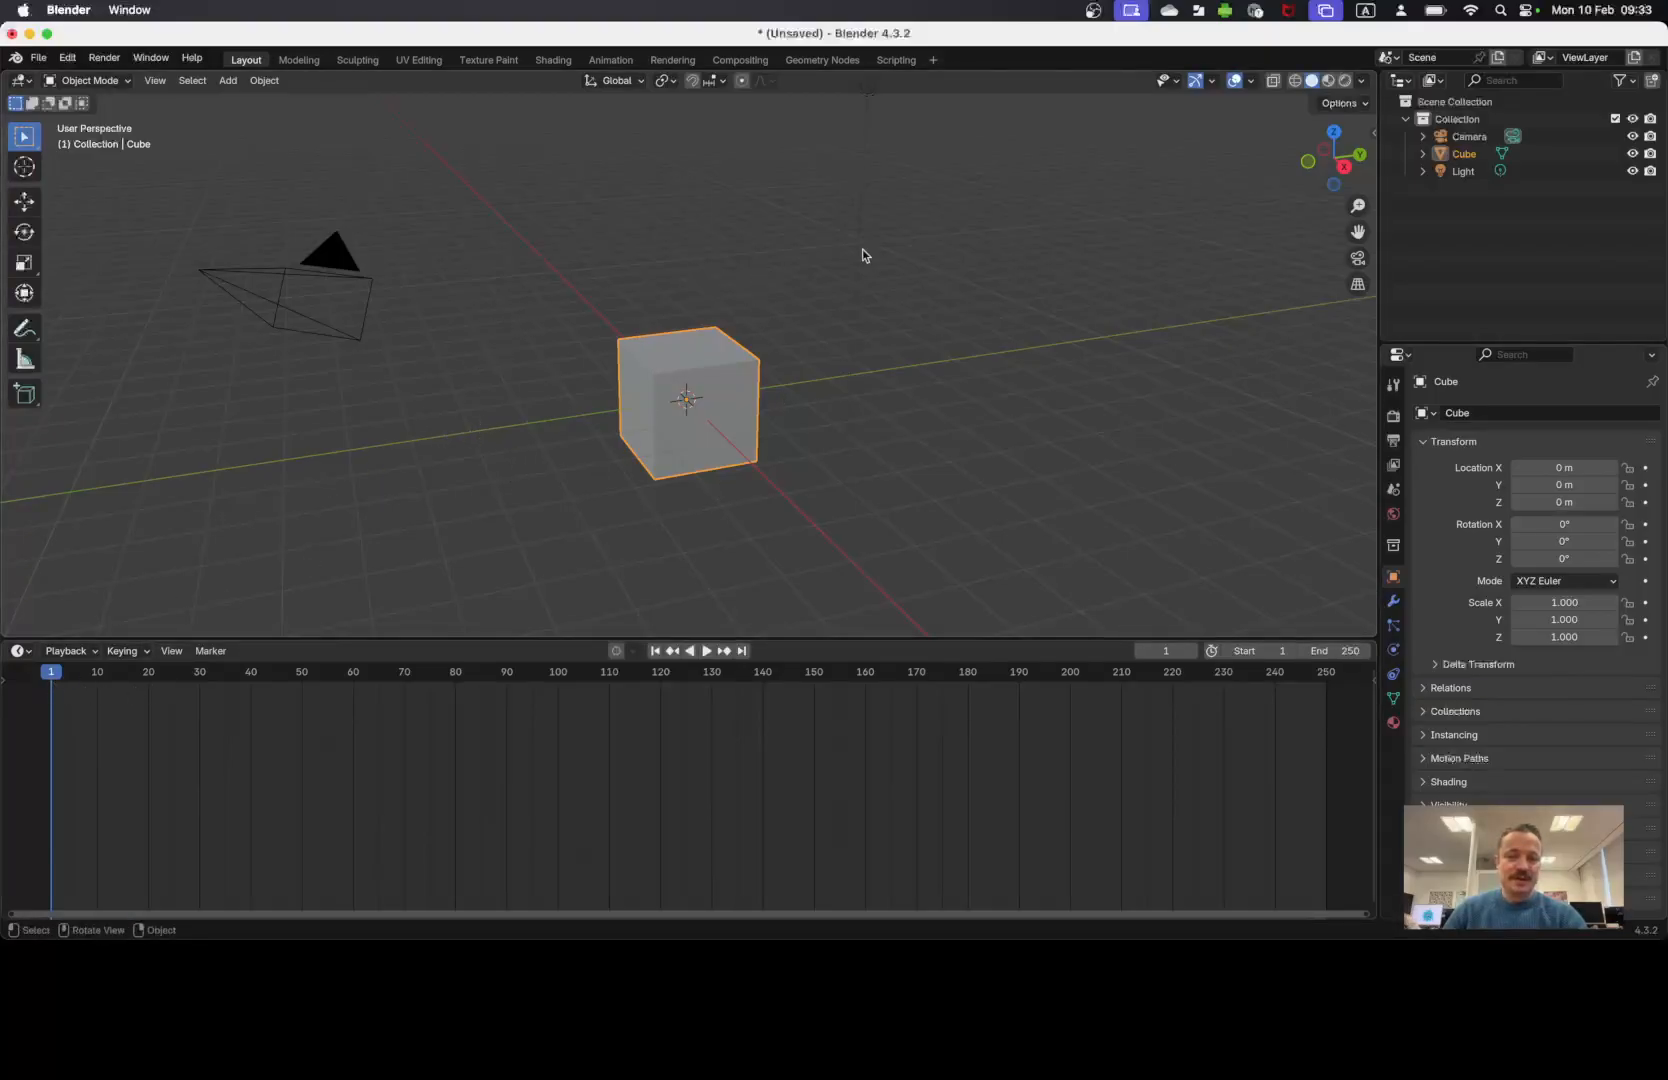
key(i)
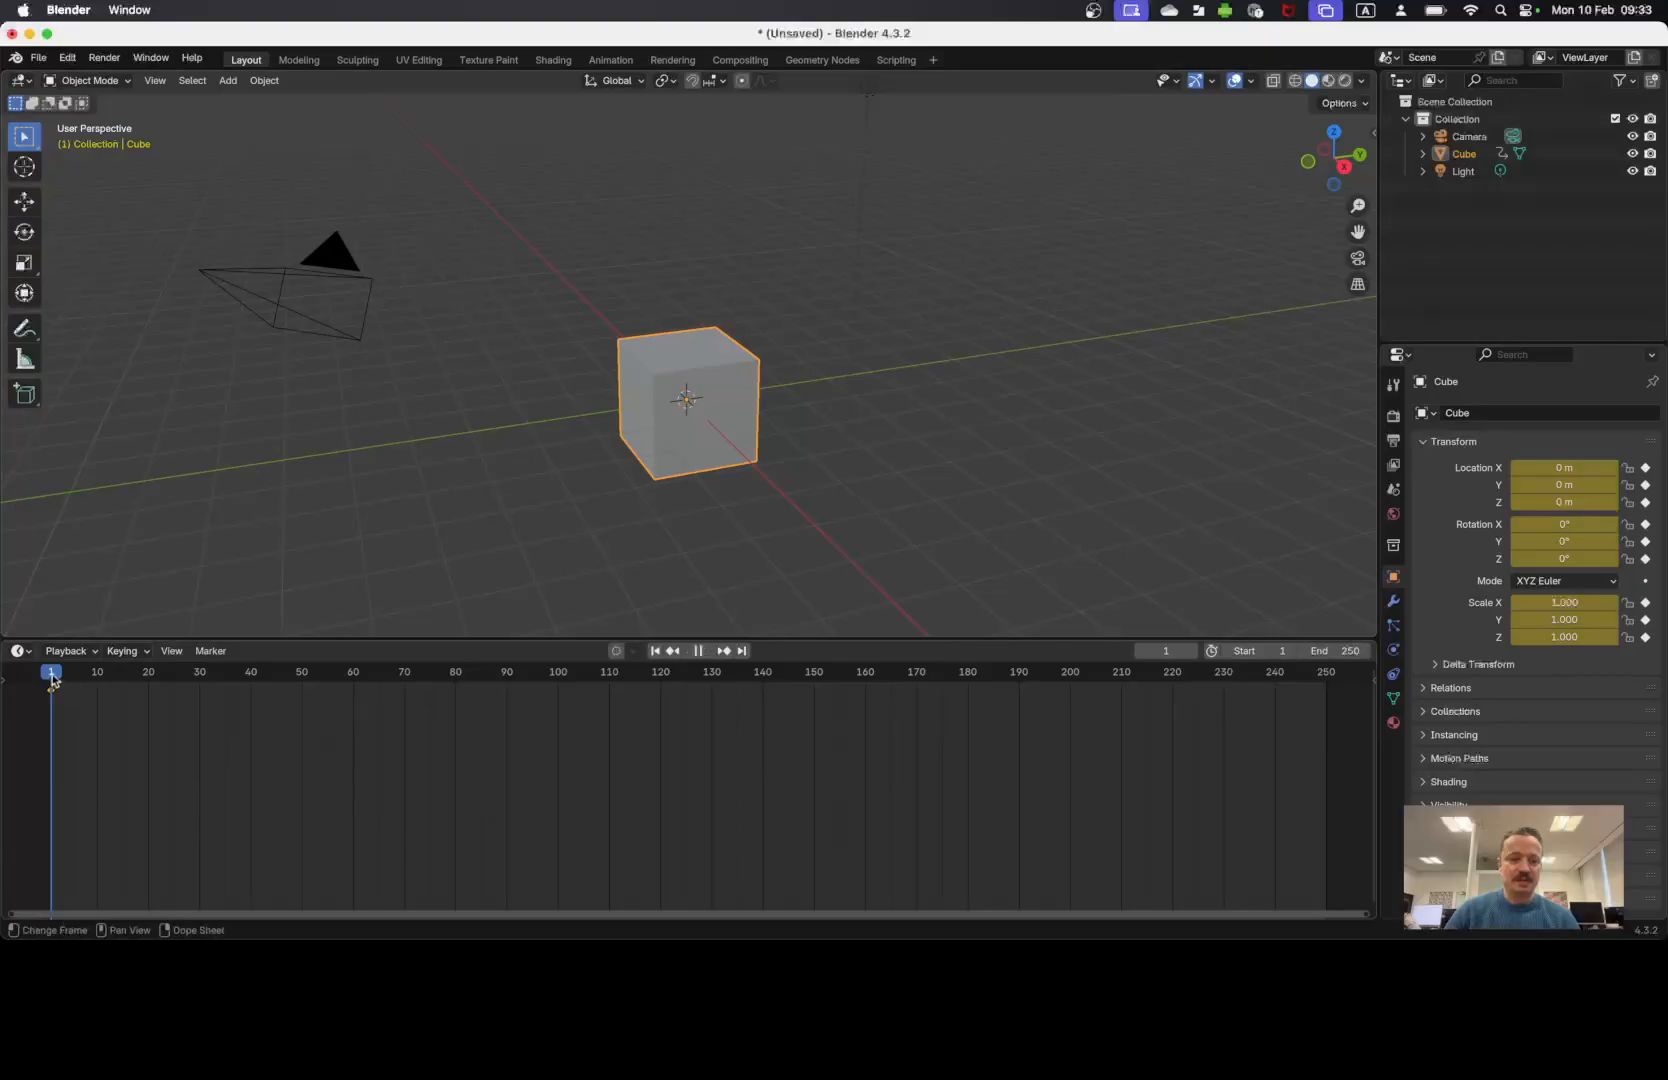
drag(53, 680, 71, 688)
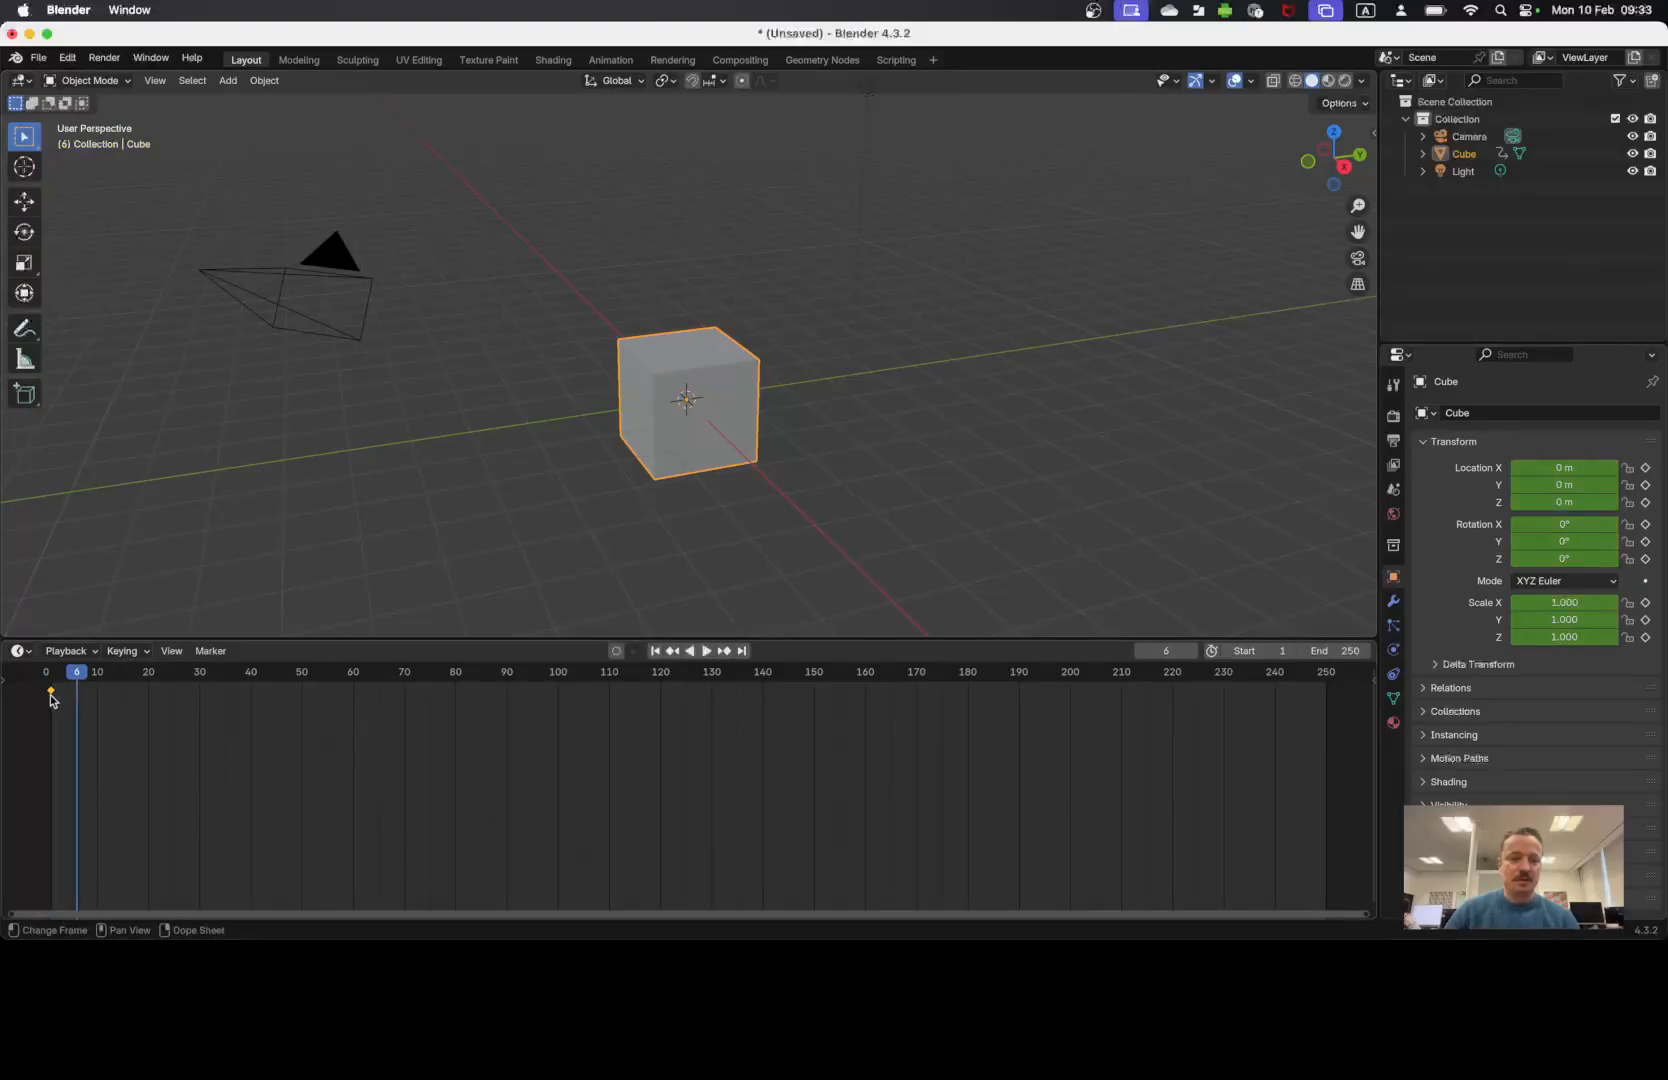
drag(87, 681, 52, 677)
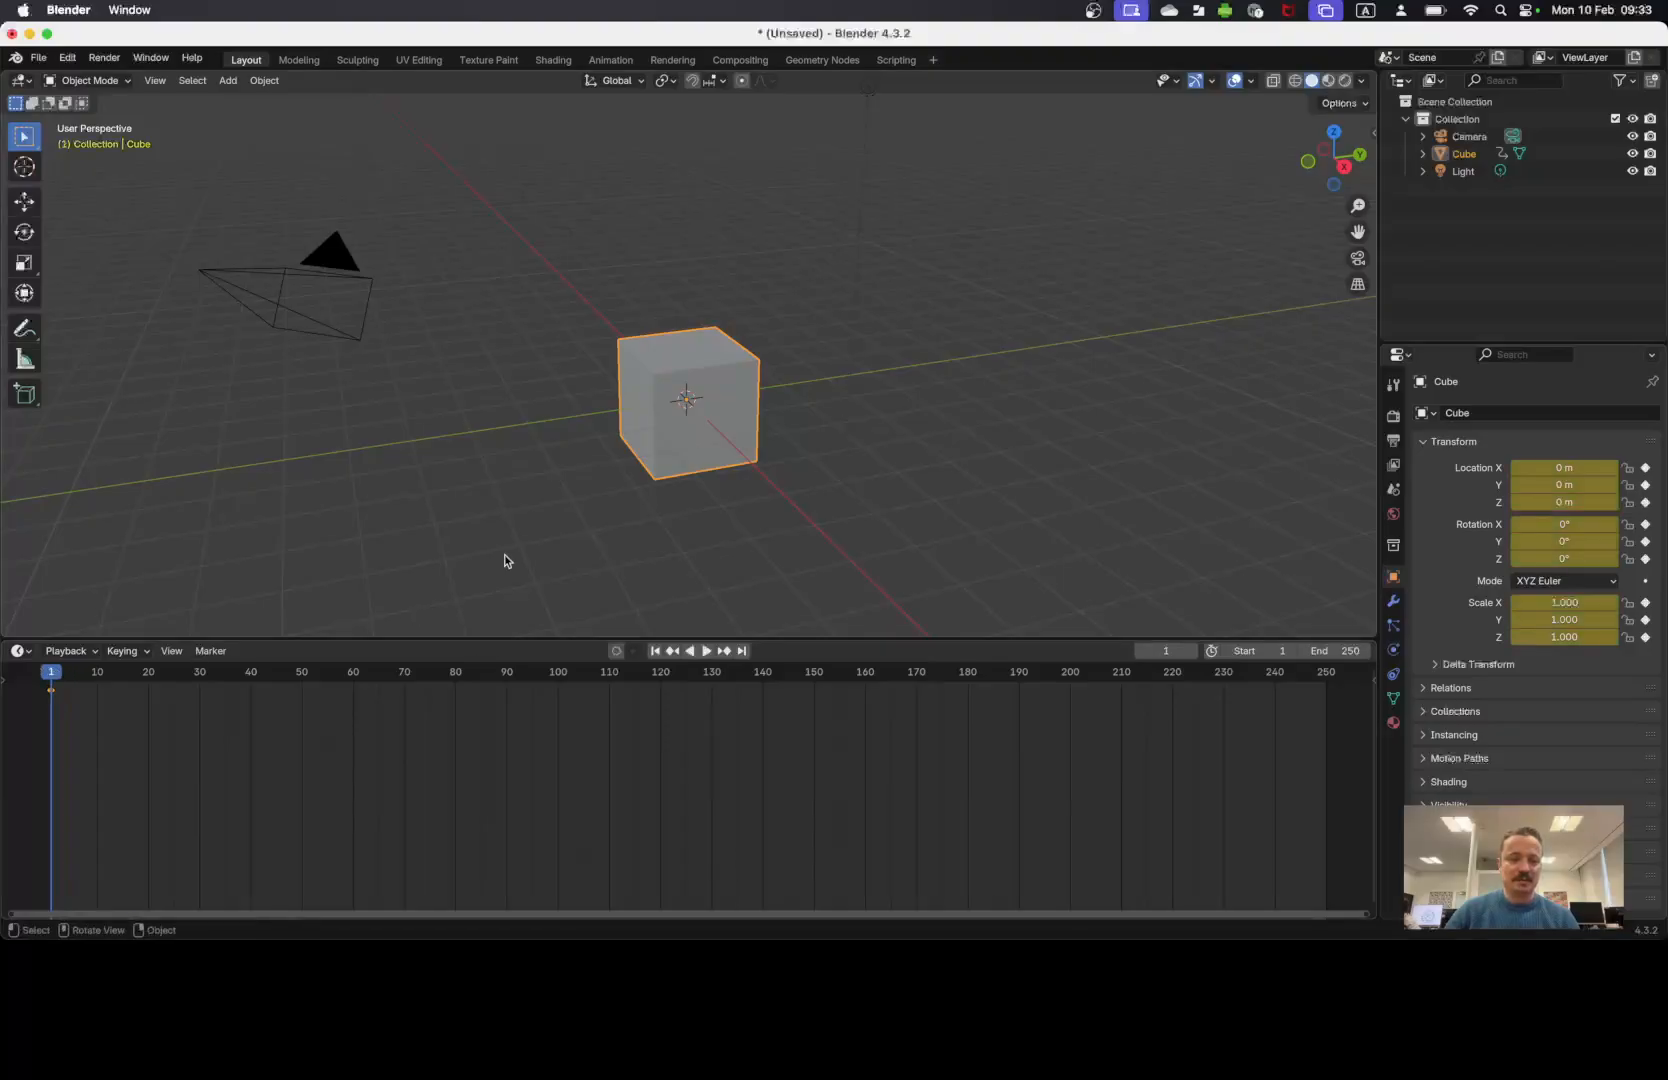
Try to move the cube to about X 13.6 m, Y 4.8 m, rotate it freely and scale it to about 3.4 at frame 1.
scroll(670, 430, down, 5)
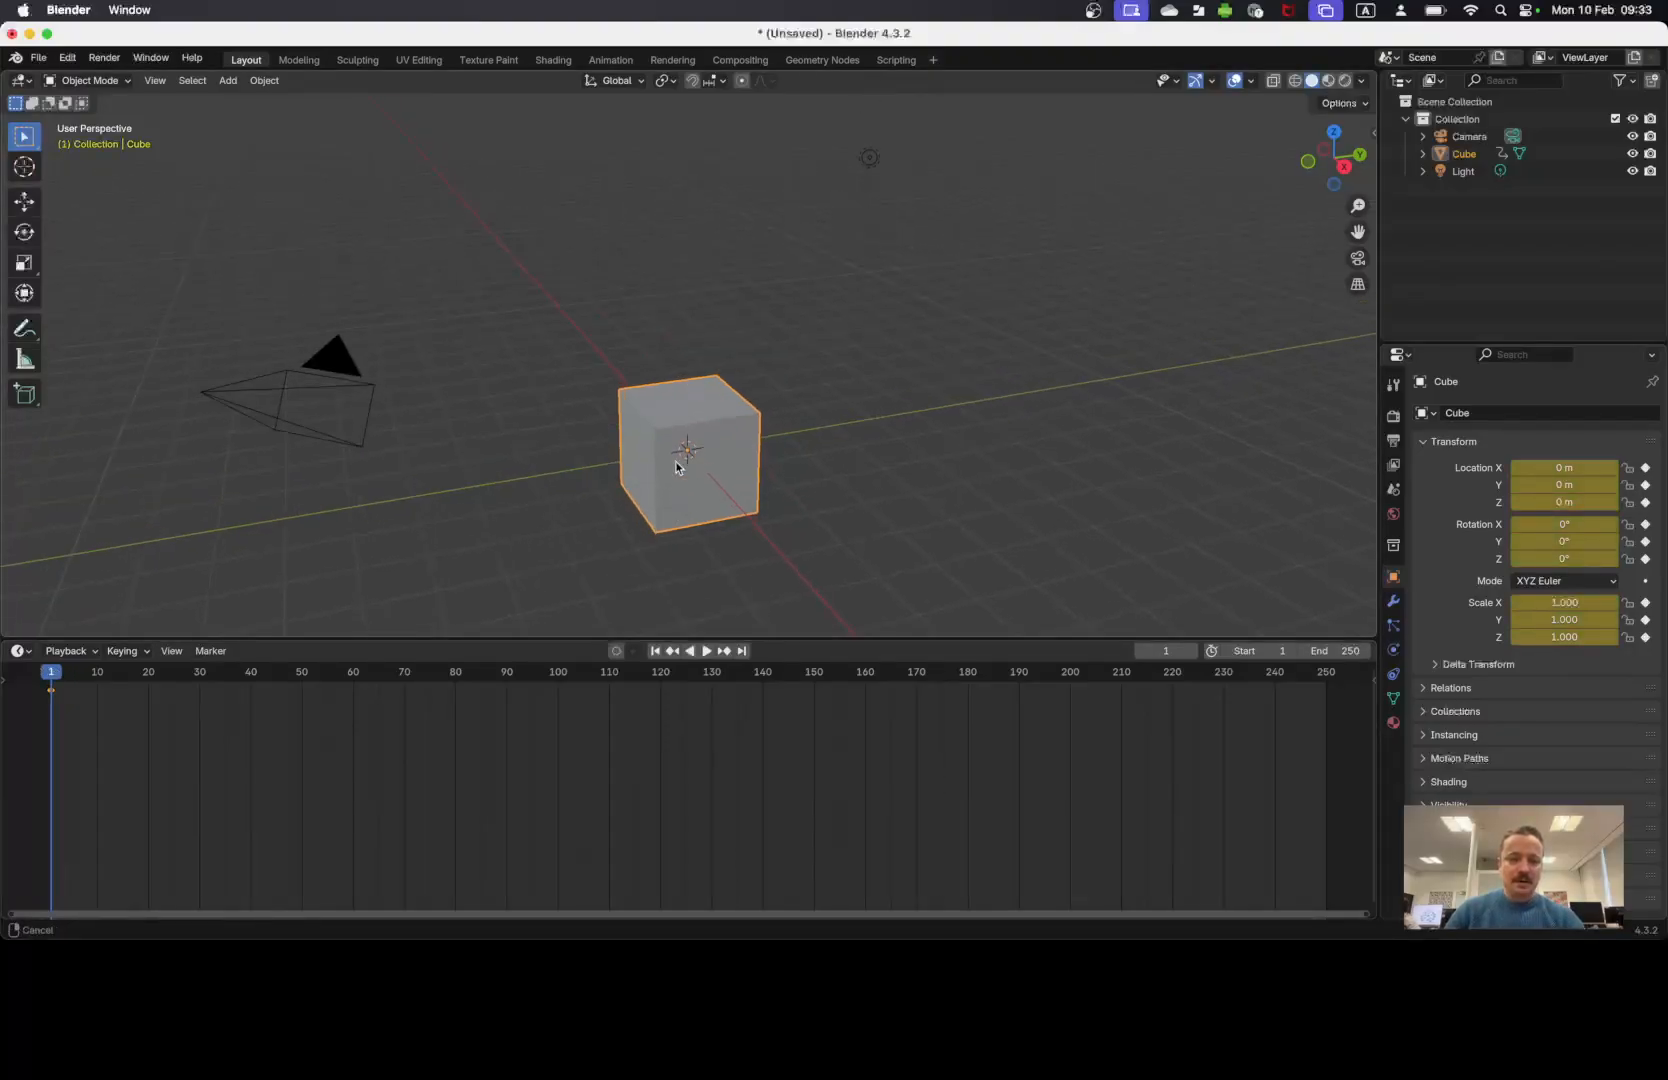
key(KP_7)
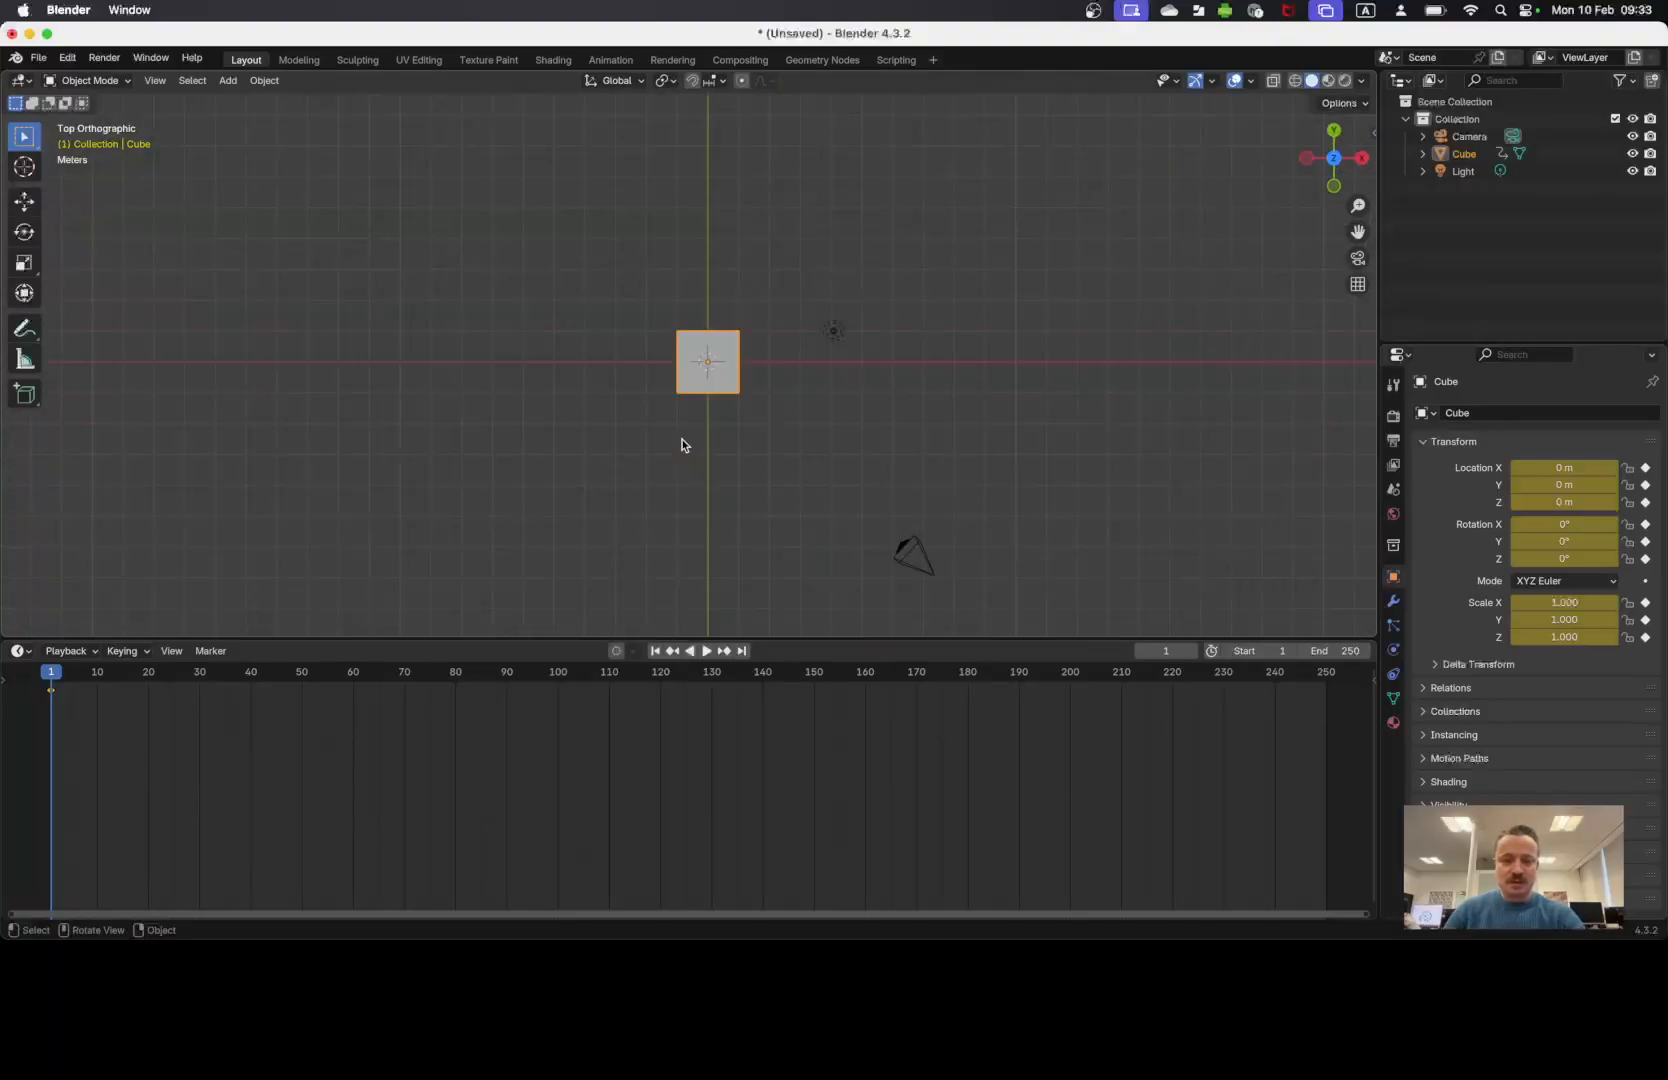
key(g)
click(1100, 297)
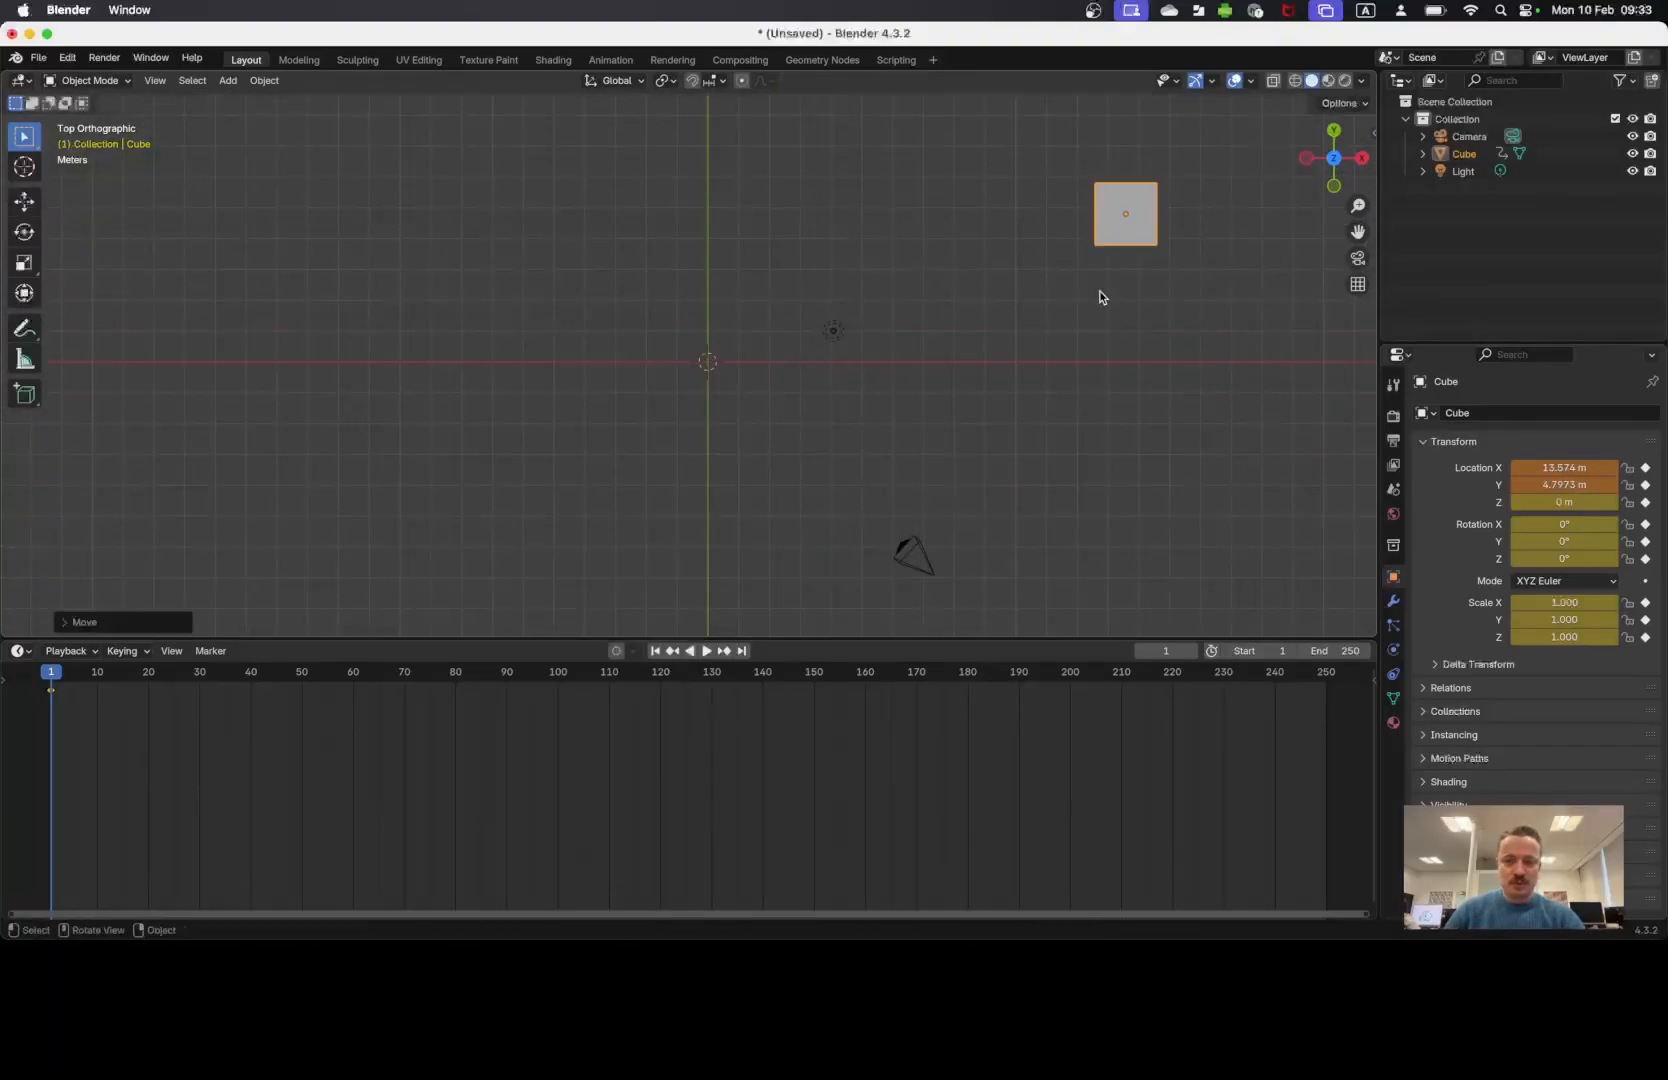
key(r)
click(1037, 387)
key(KP_1)
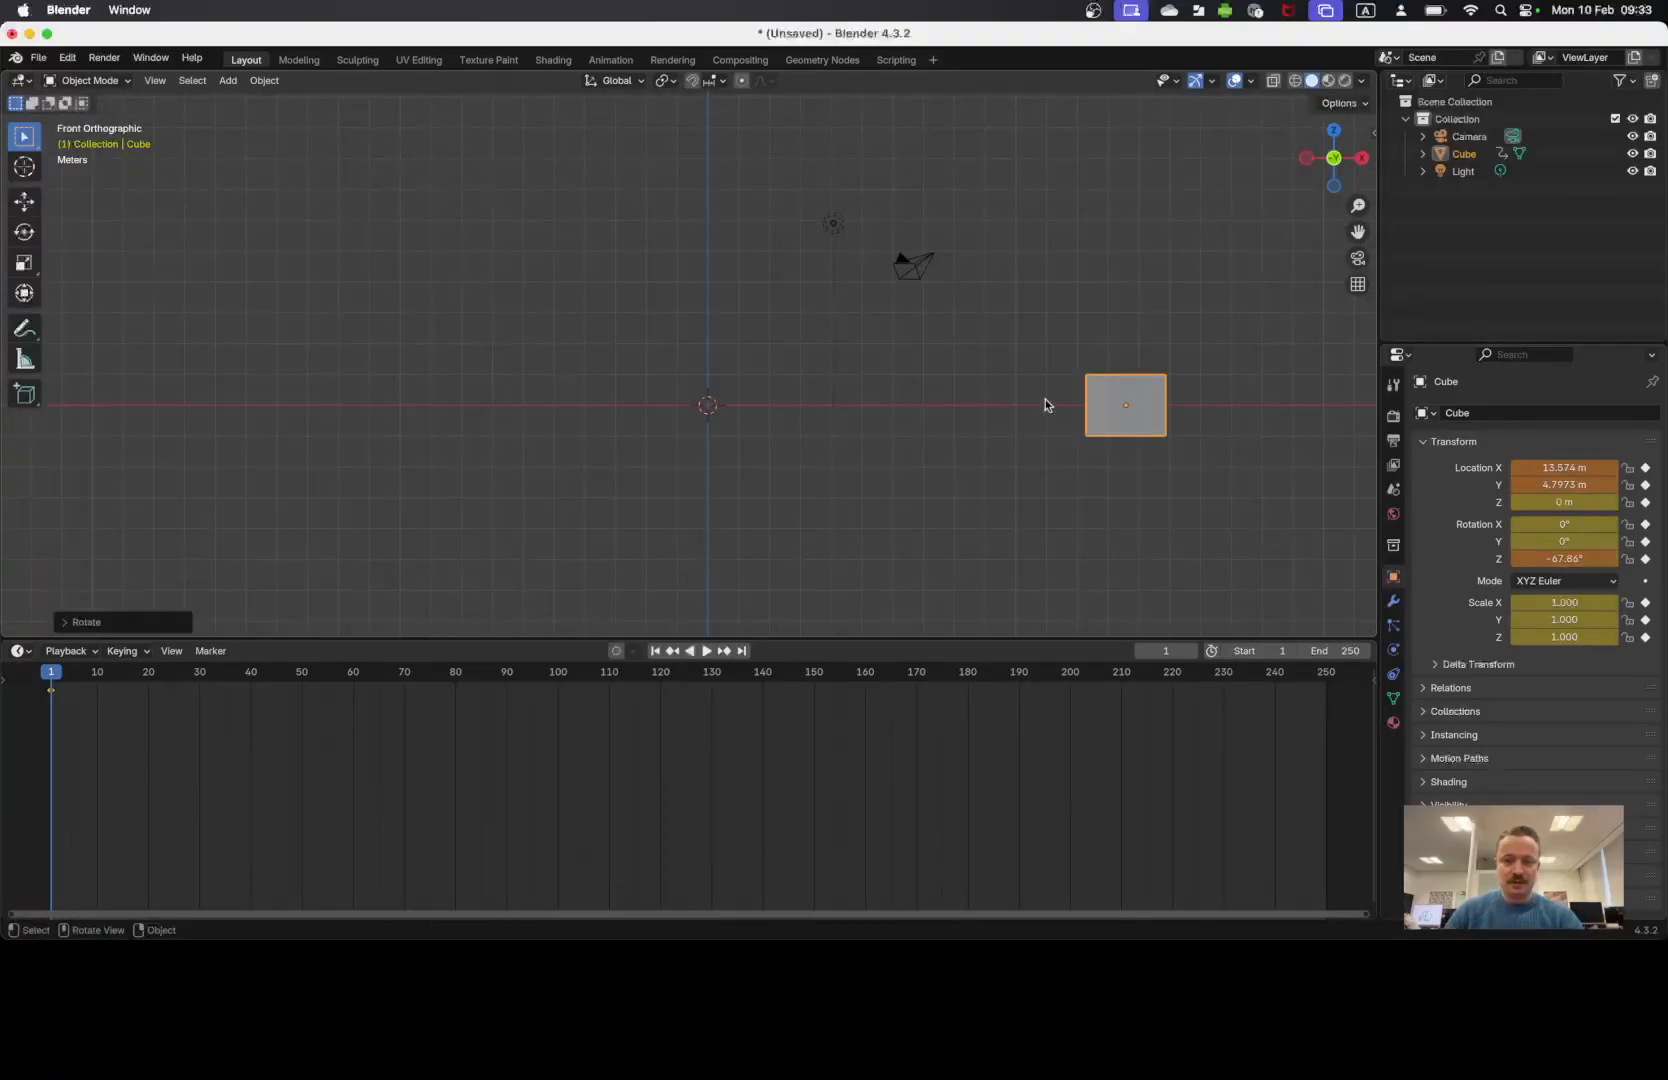
key(r)
key(r)
click(1100, 358)
key(s)
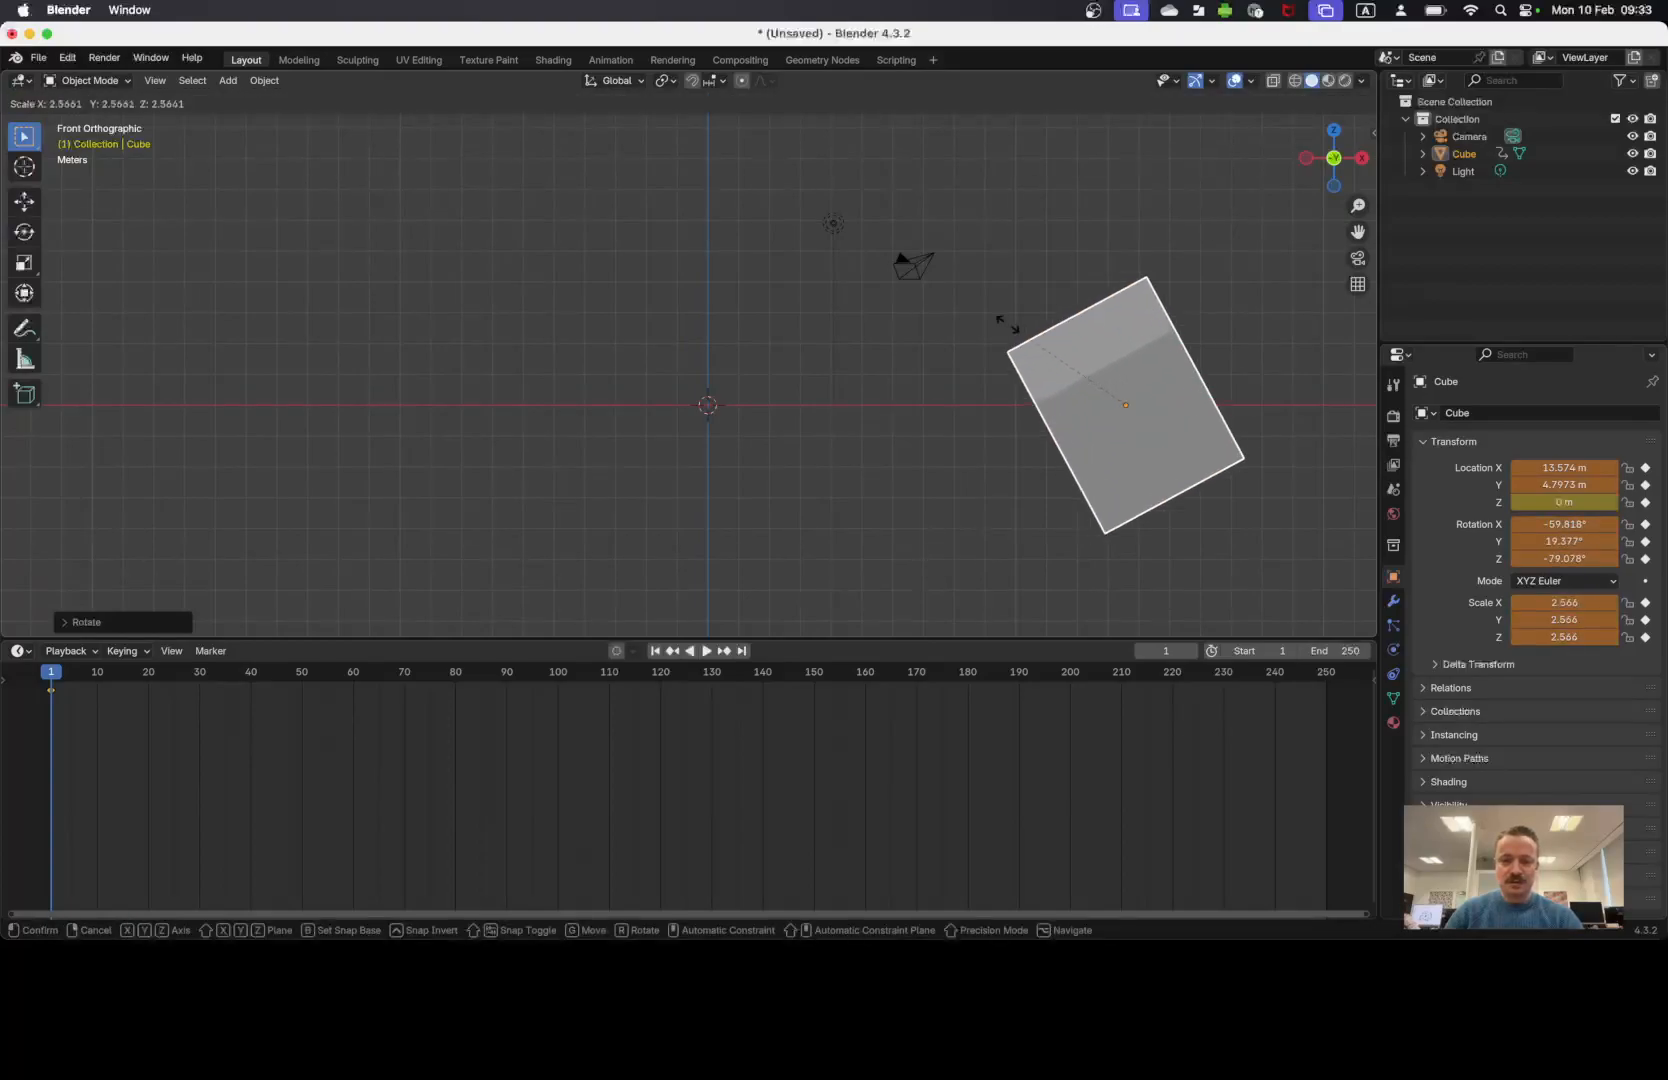
click(1029, 360)
middle_drag(1029, 366, 895, 374)
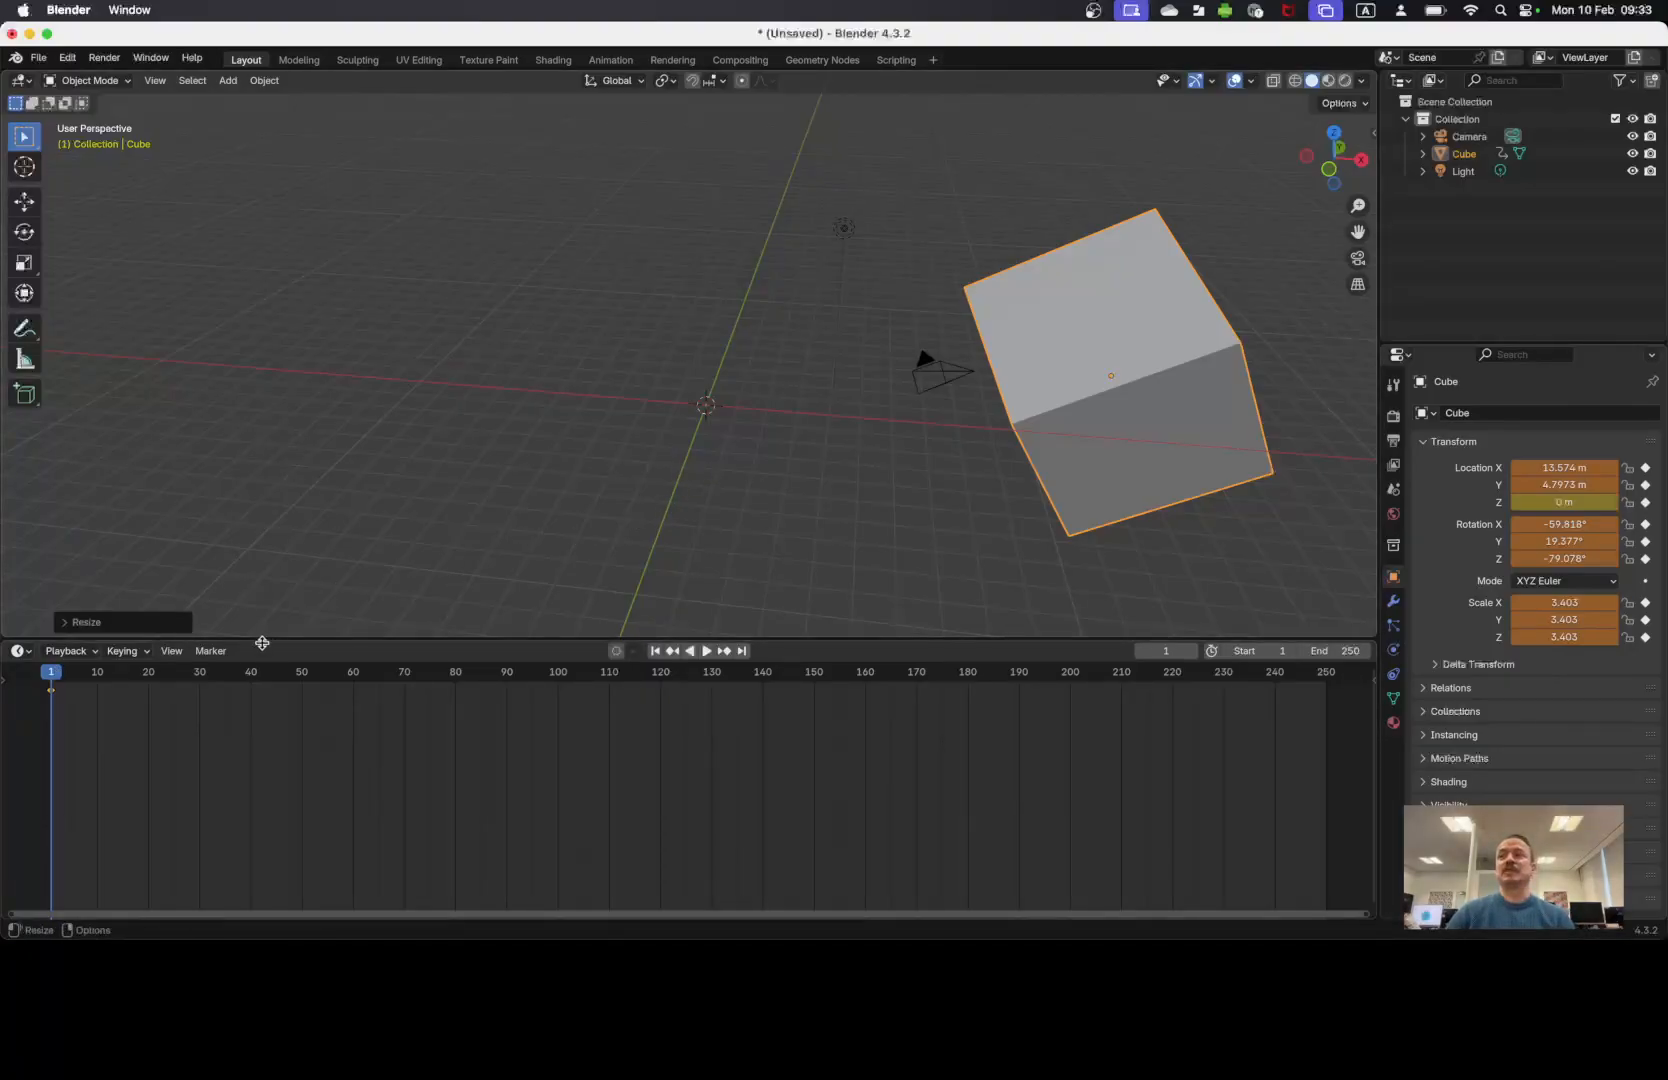
At frame 60, move the cube to about X 14.8 m, Y 2.9 m, Z 0.3 m, tilt it and scale it to about 1.6.
drag(58, 681, 353, 693)
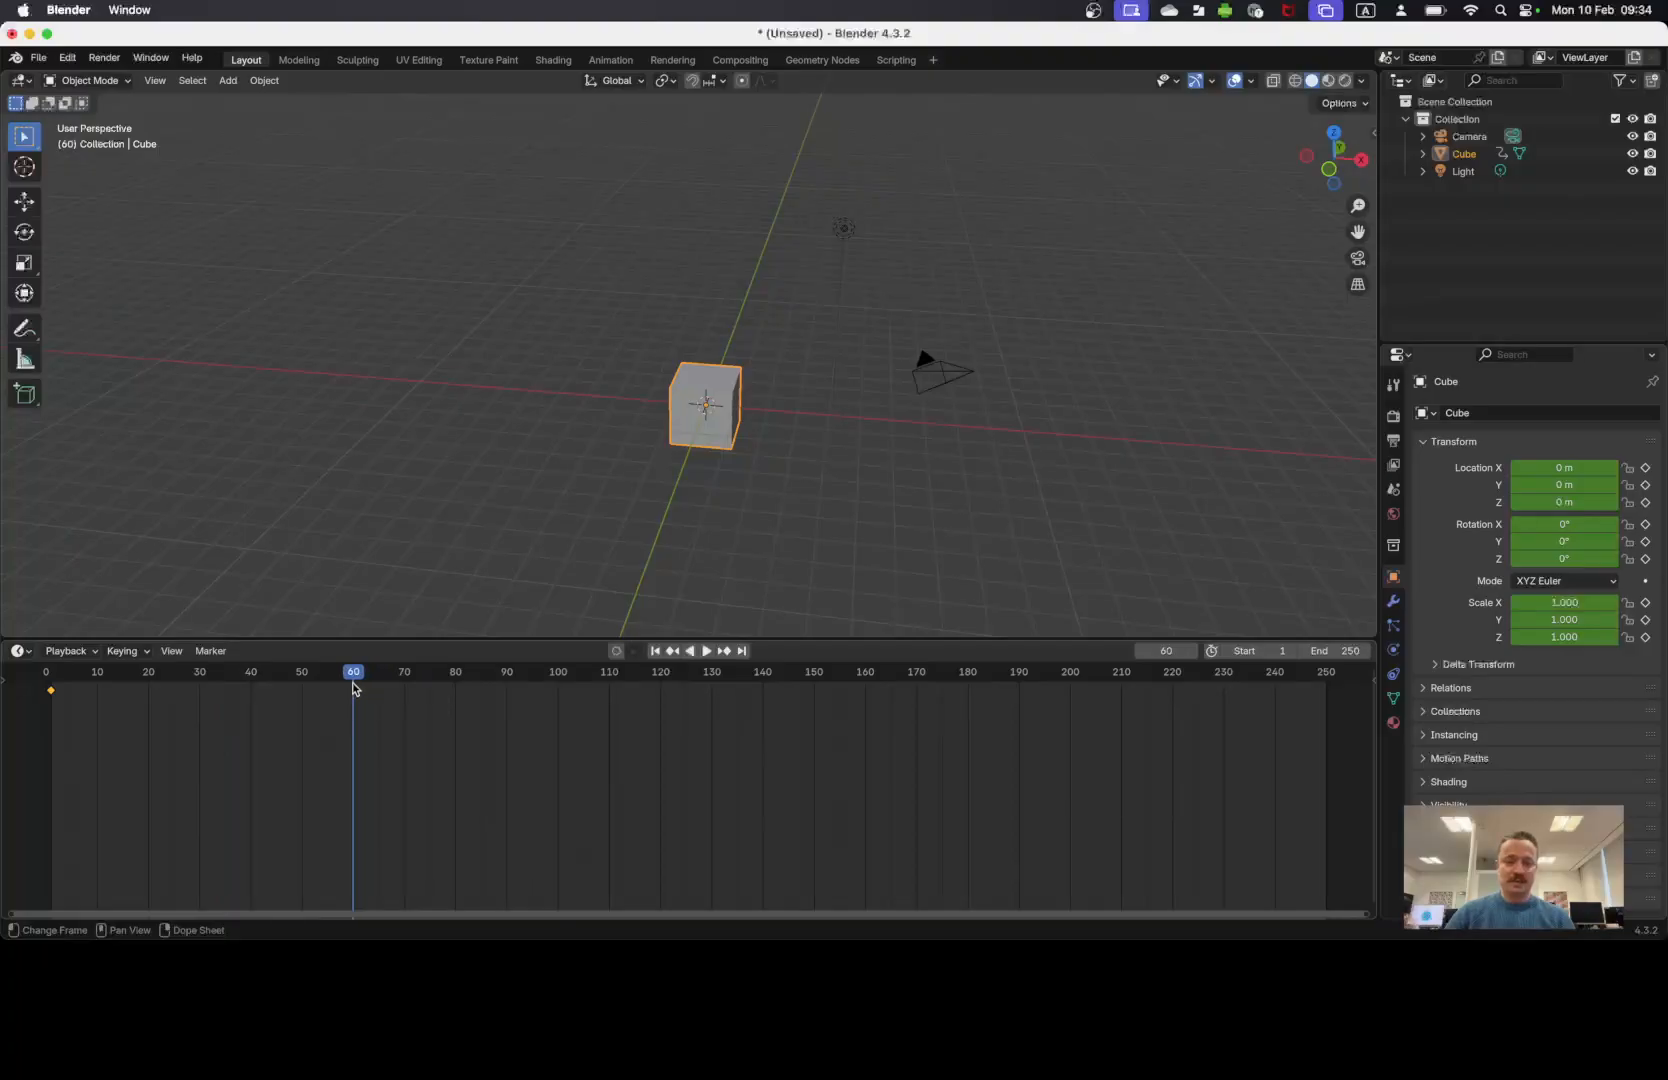
key(g)
click(987, 473)
key(r)
click(885, 323)
key(s)
click(726, 301)
From the top view, rotate the cube to about 28.7° on Z, scale it to about 3.08 and keyframe it at frame 60.
key(KP_7)
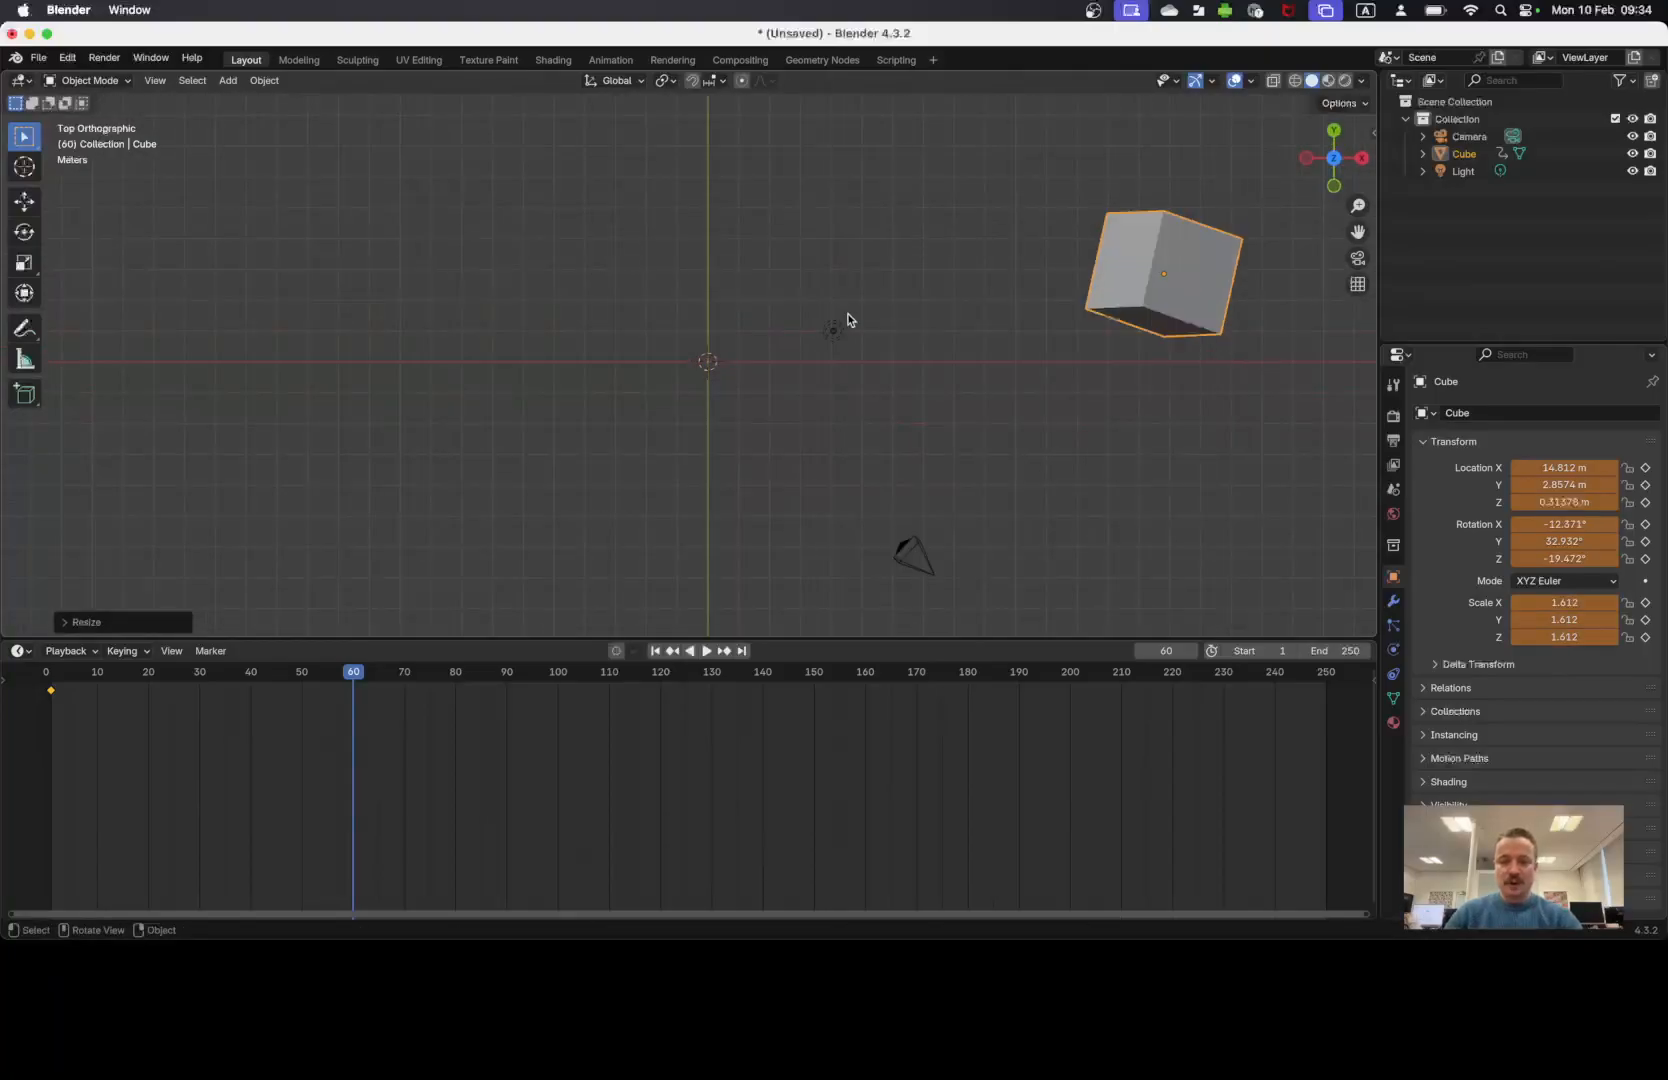
key(s)
click(837, 193)
key(r)
click(1013, 438)
key(s)
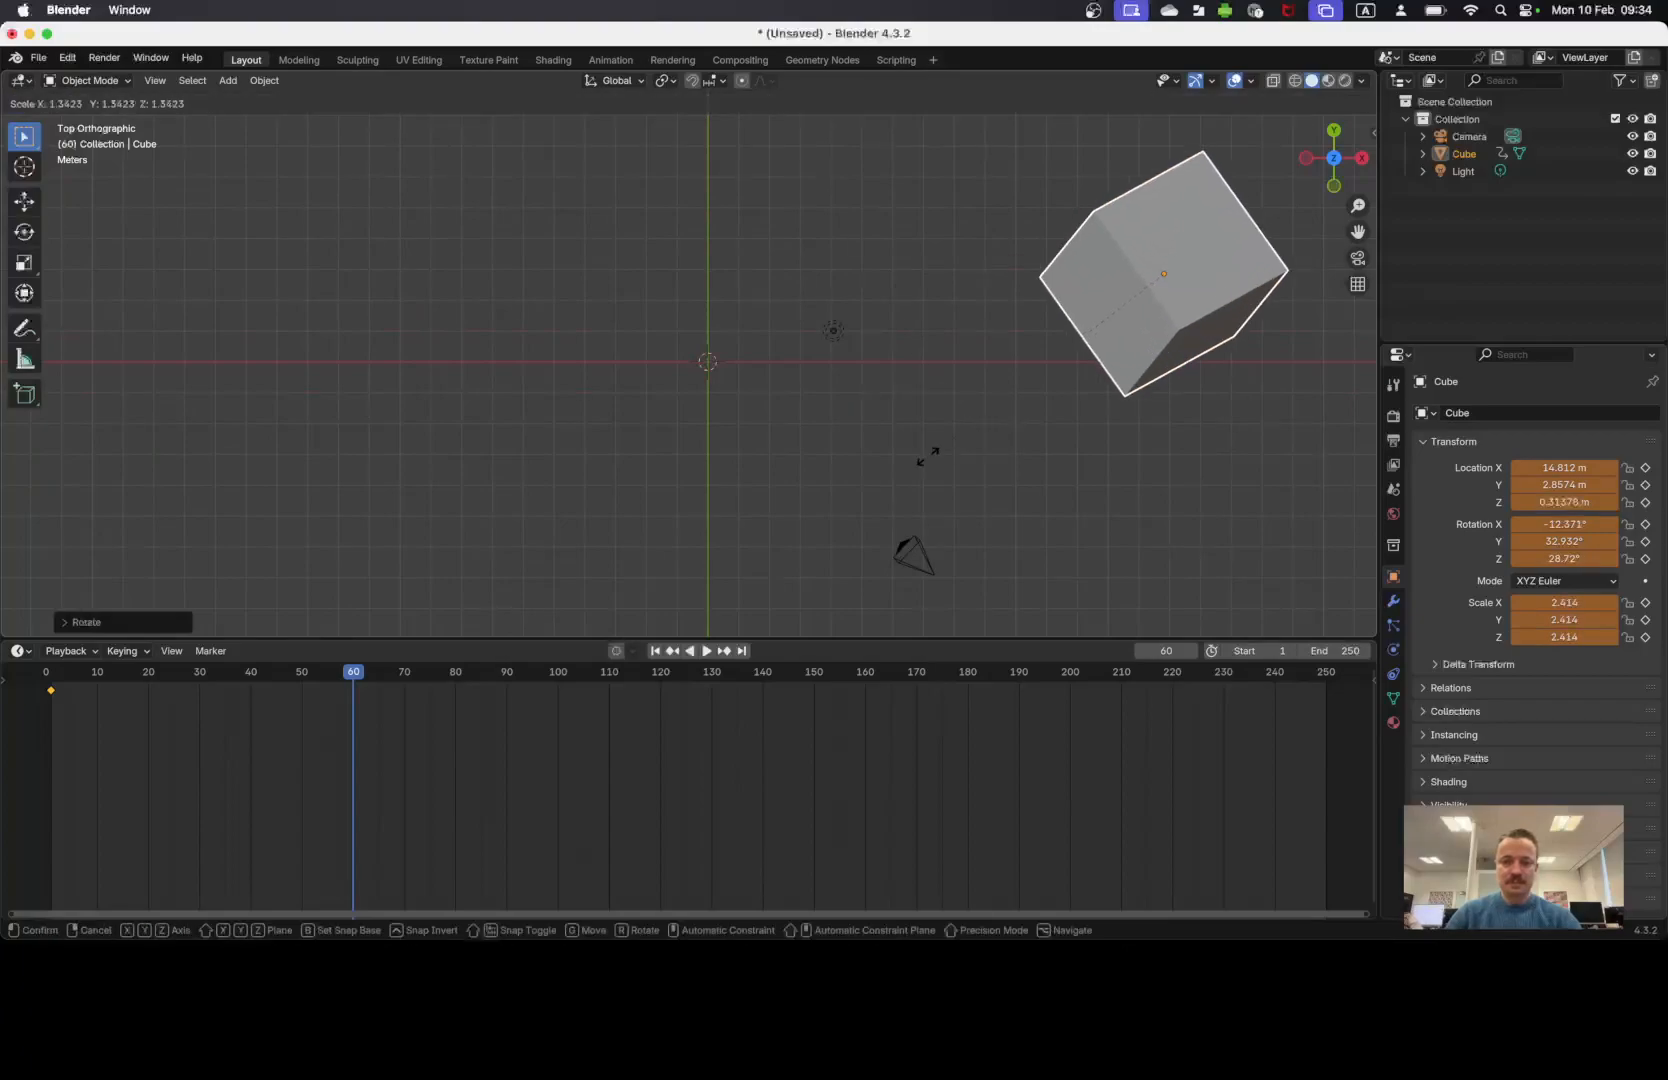
click(843, 473)
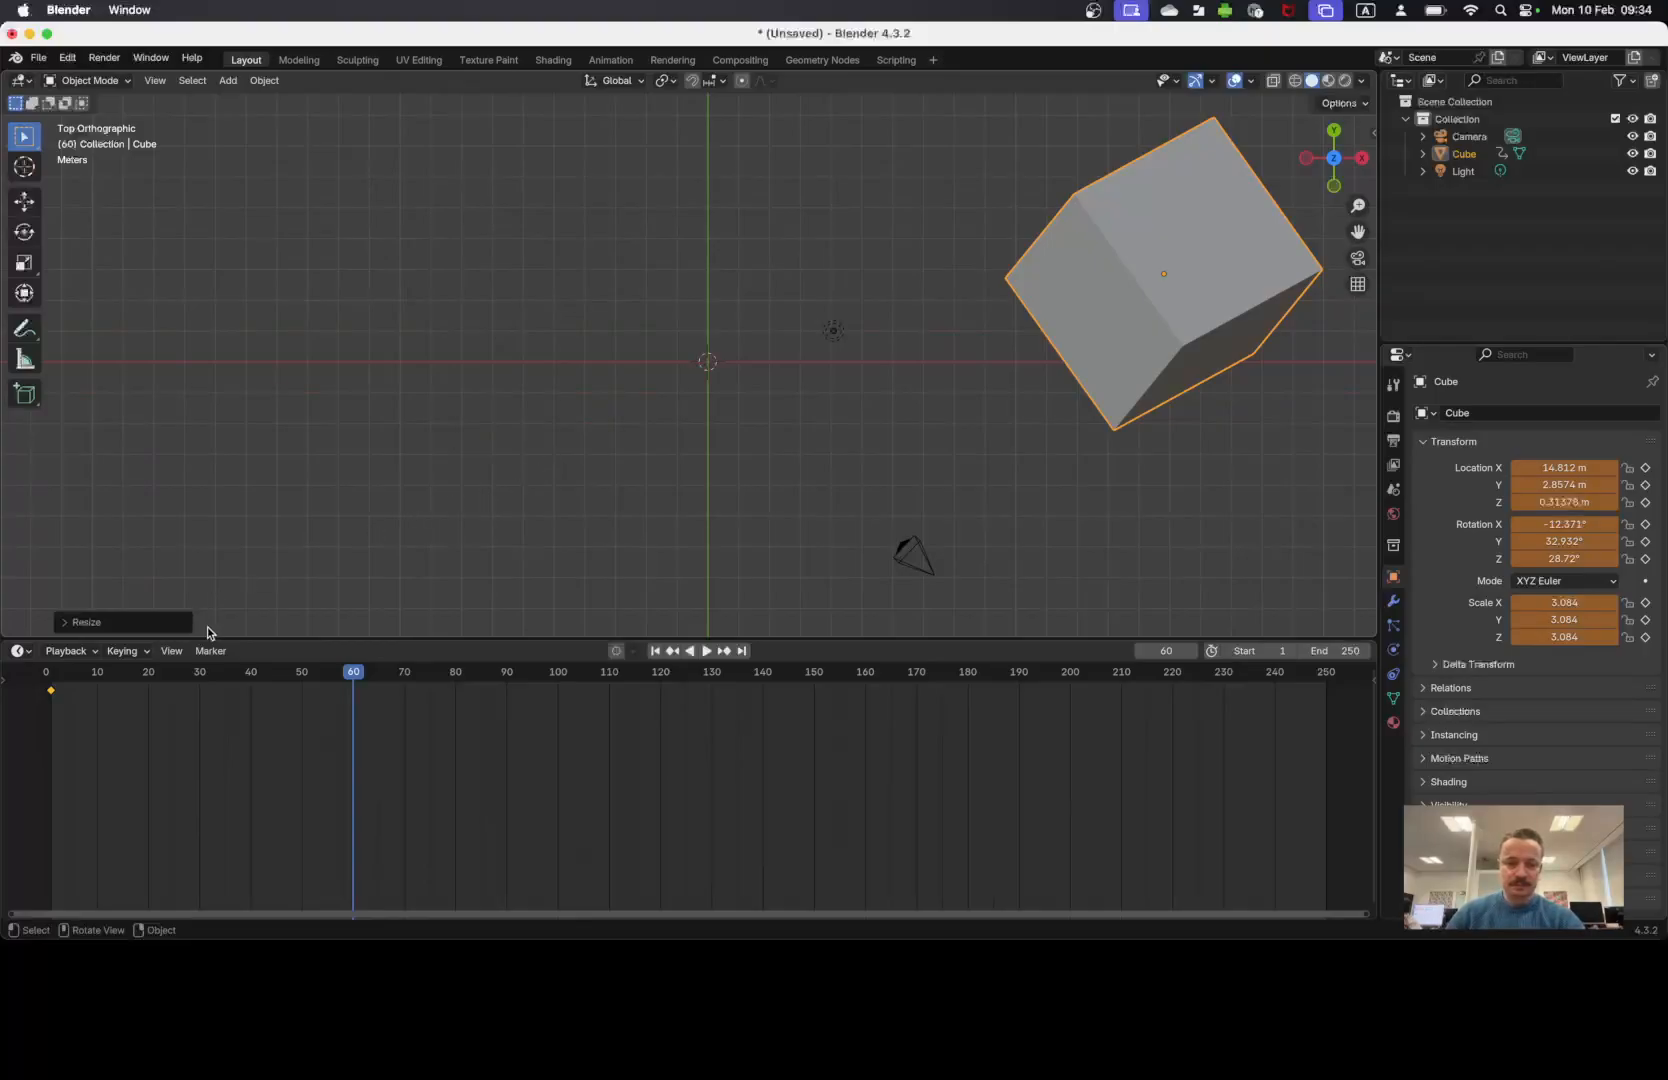
click(212, 651)
key(i)
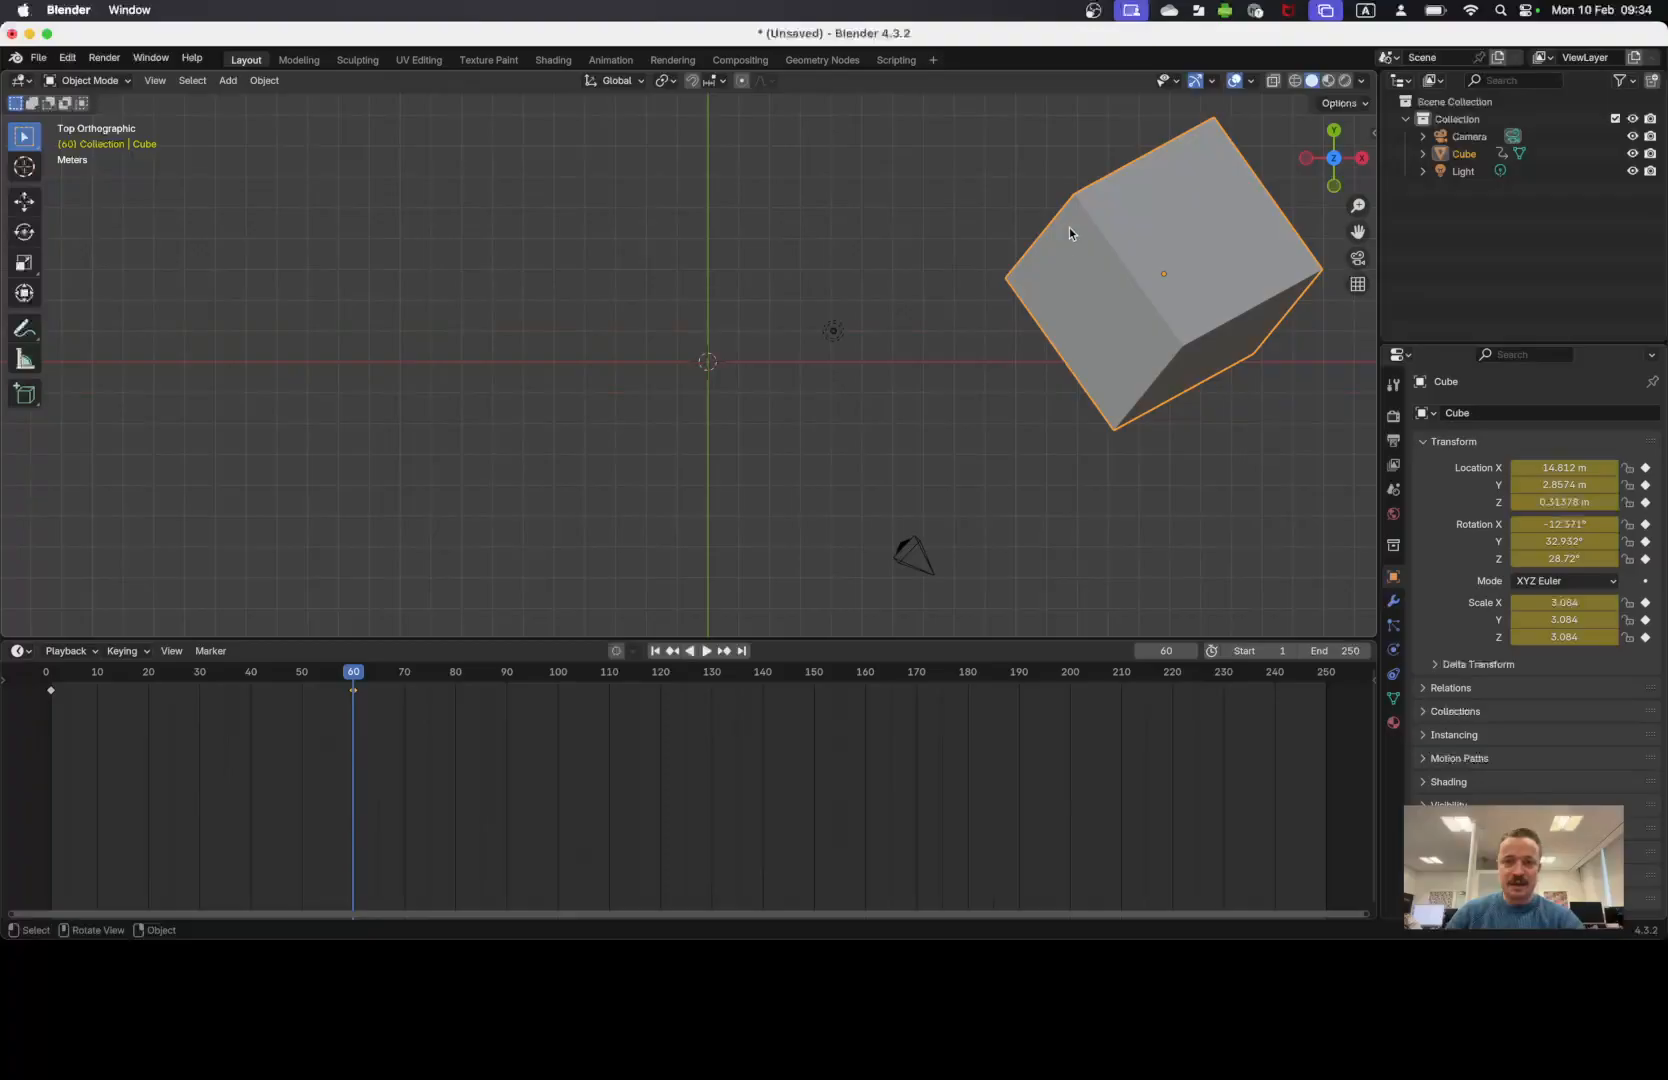
At frame 120, move the cube to about X 14.7 m, Y -12.5 m in the top view.
shift+middle_drag(1034, 298, 884, 373)
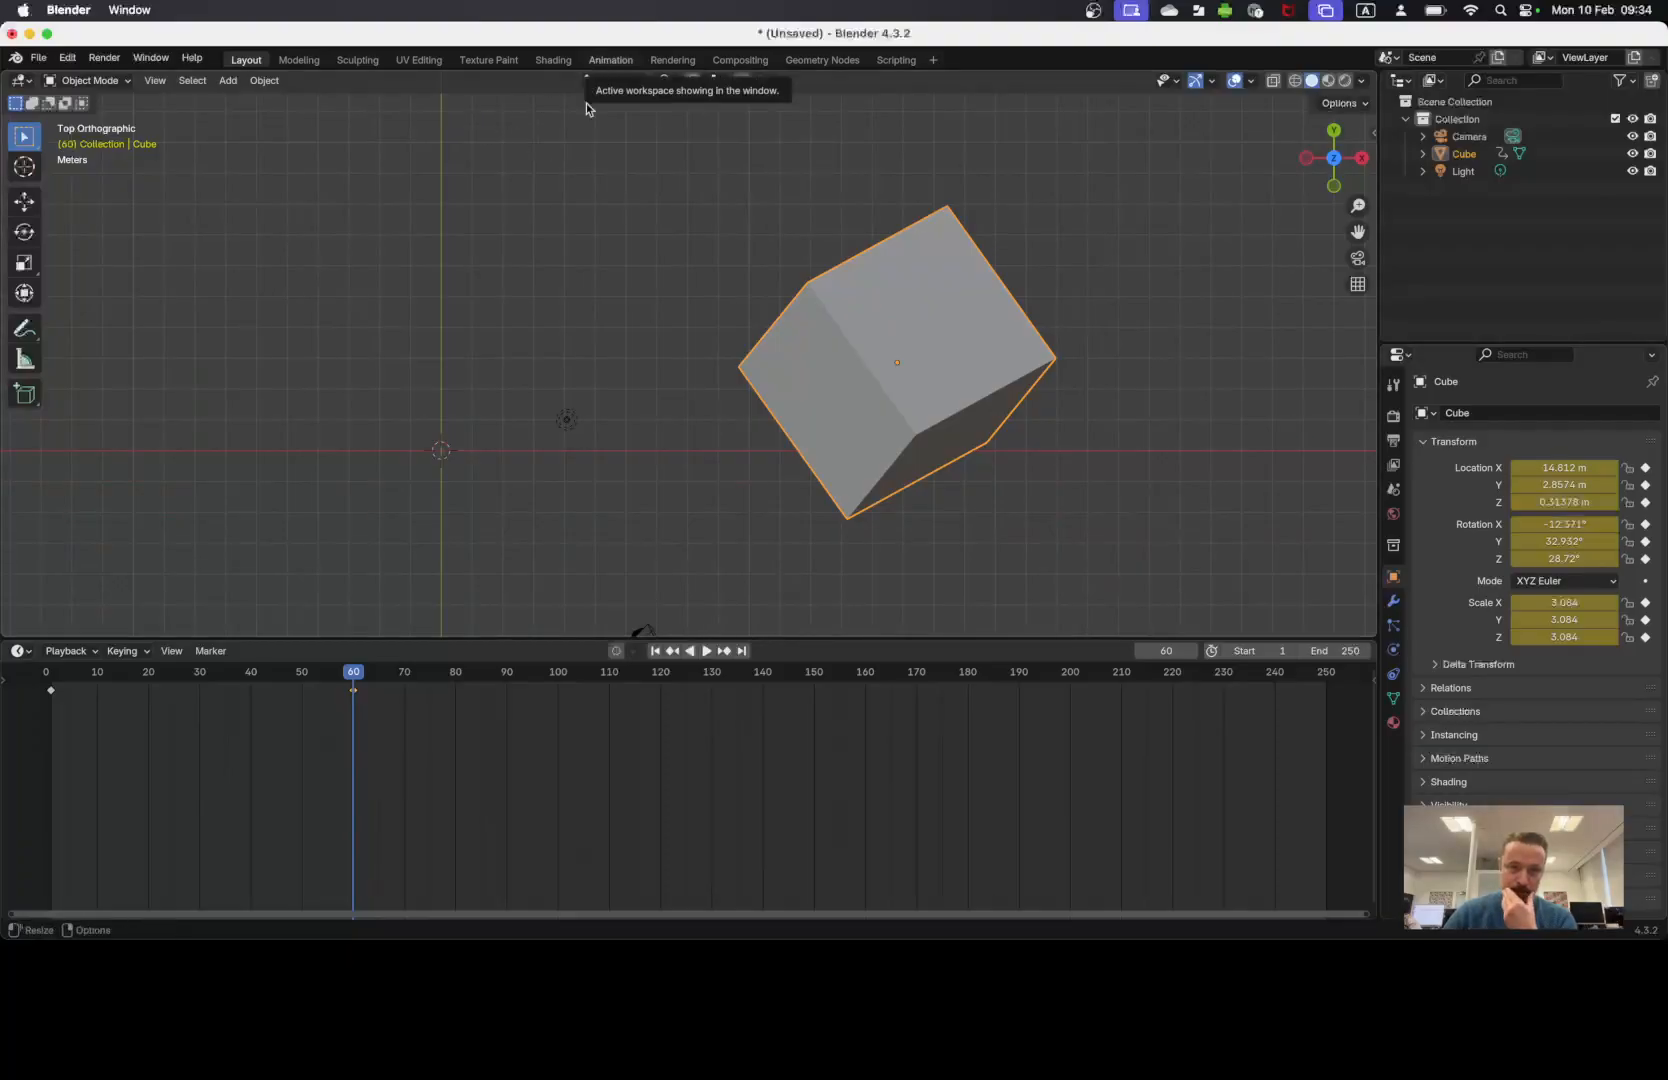
drag(371, 667, 660, 686)
scroll(796, 447, down, 3)
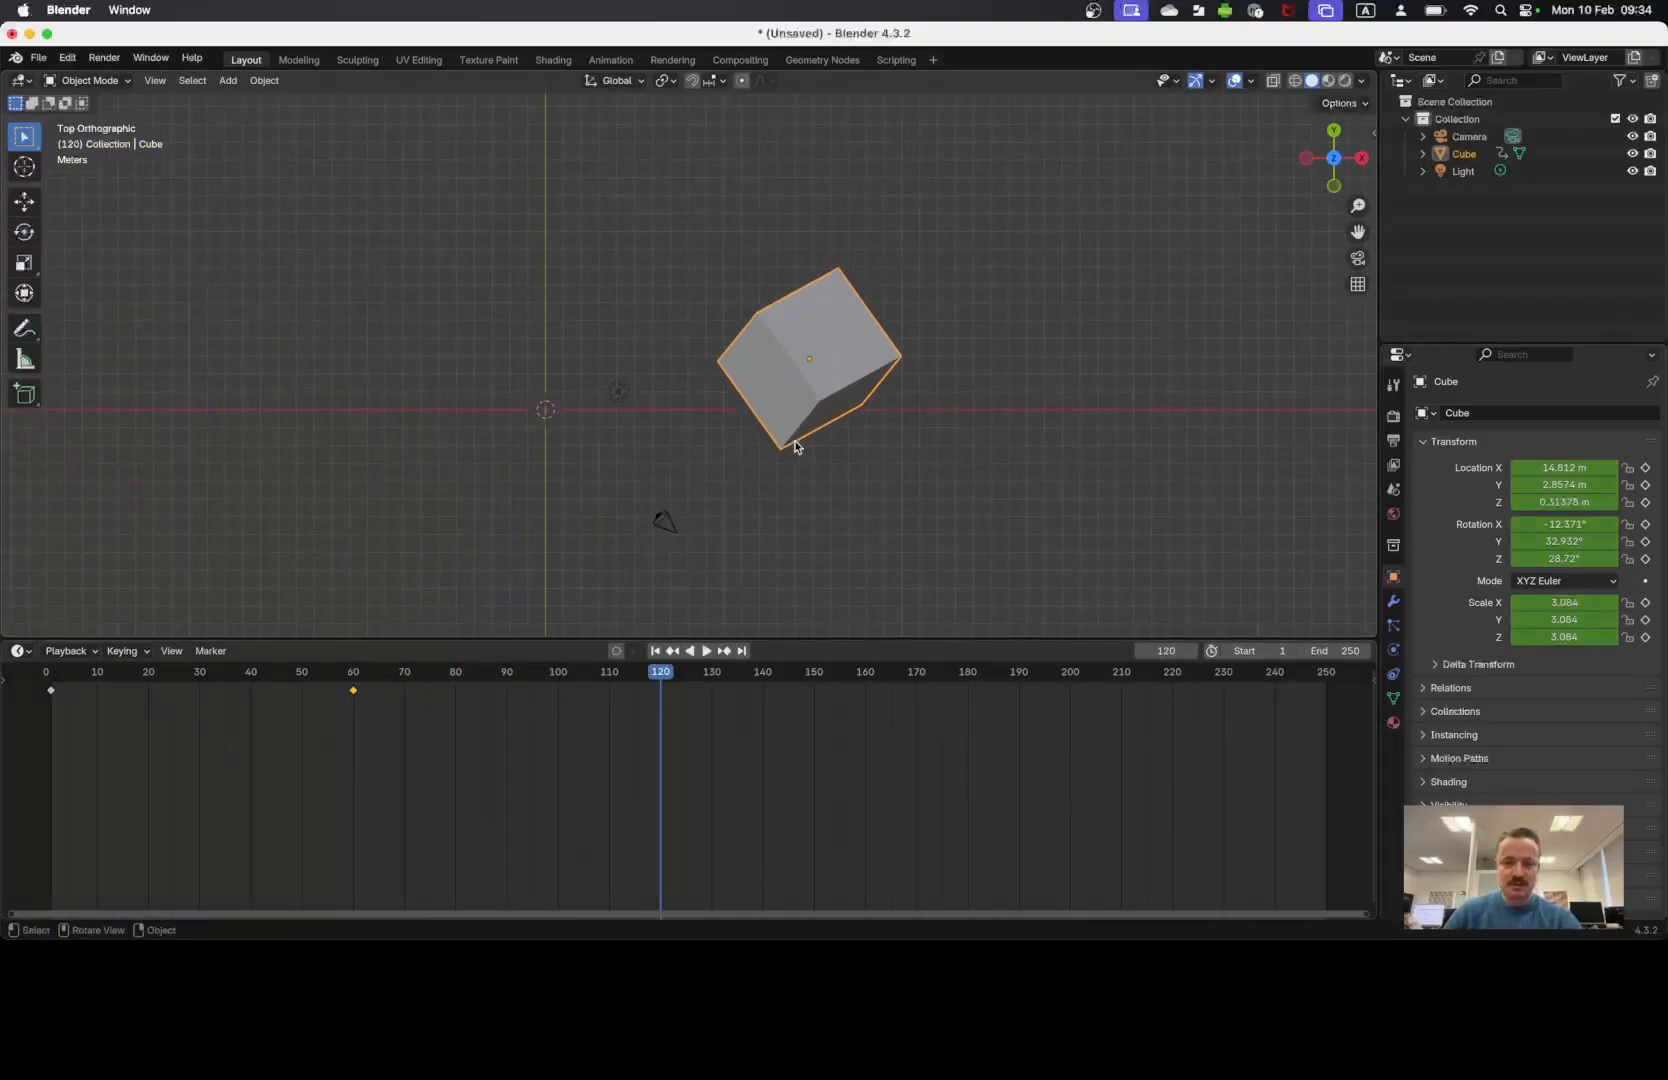
key(g)
click(841, 145)
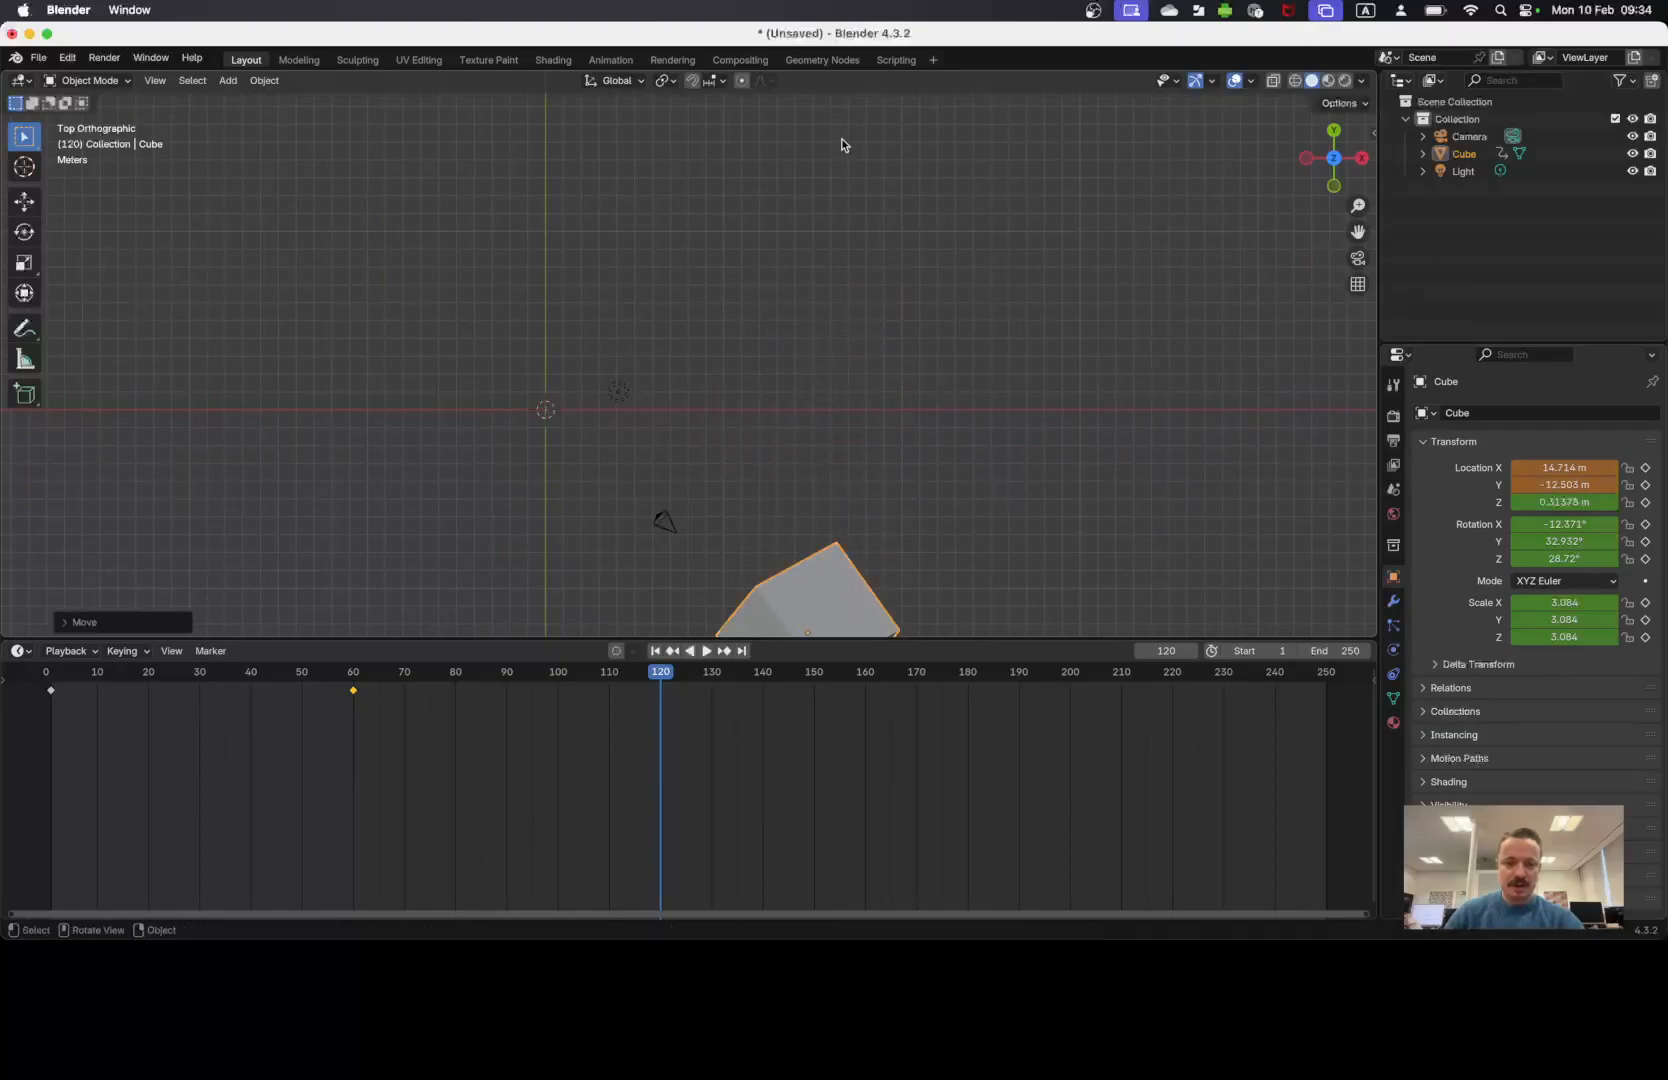
shift+scroll(841, 149, down, 5)
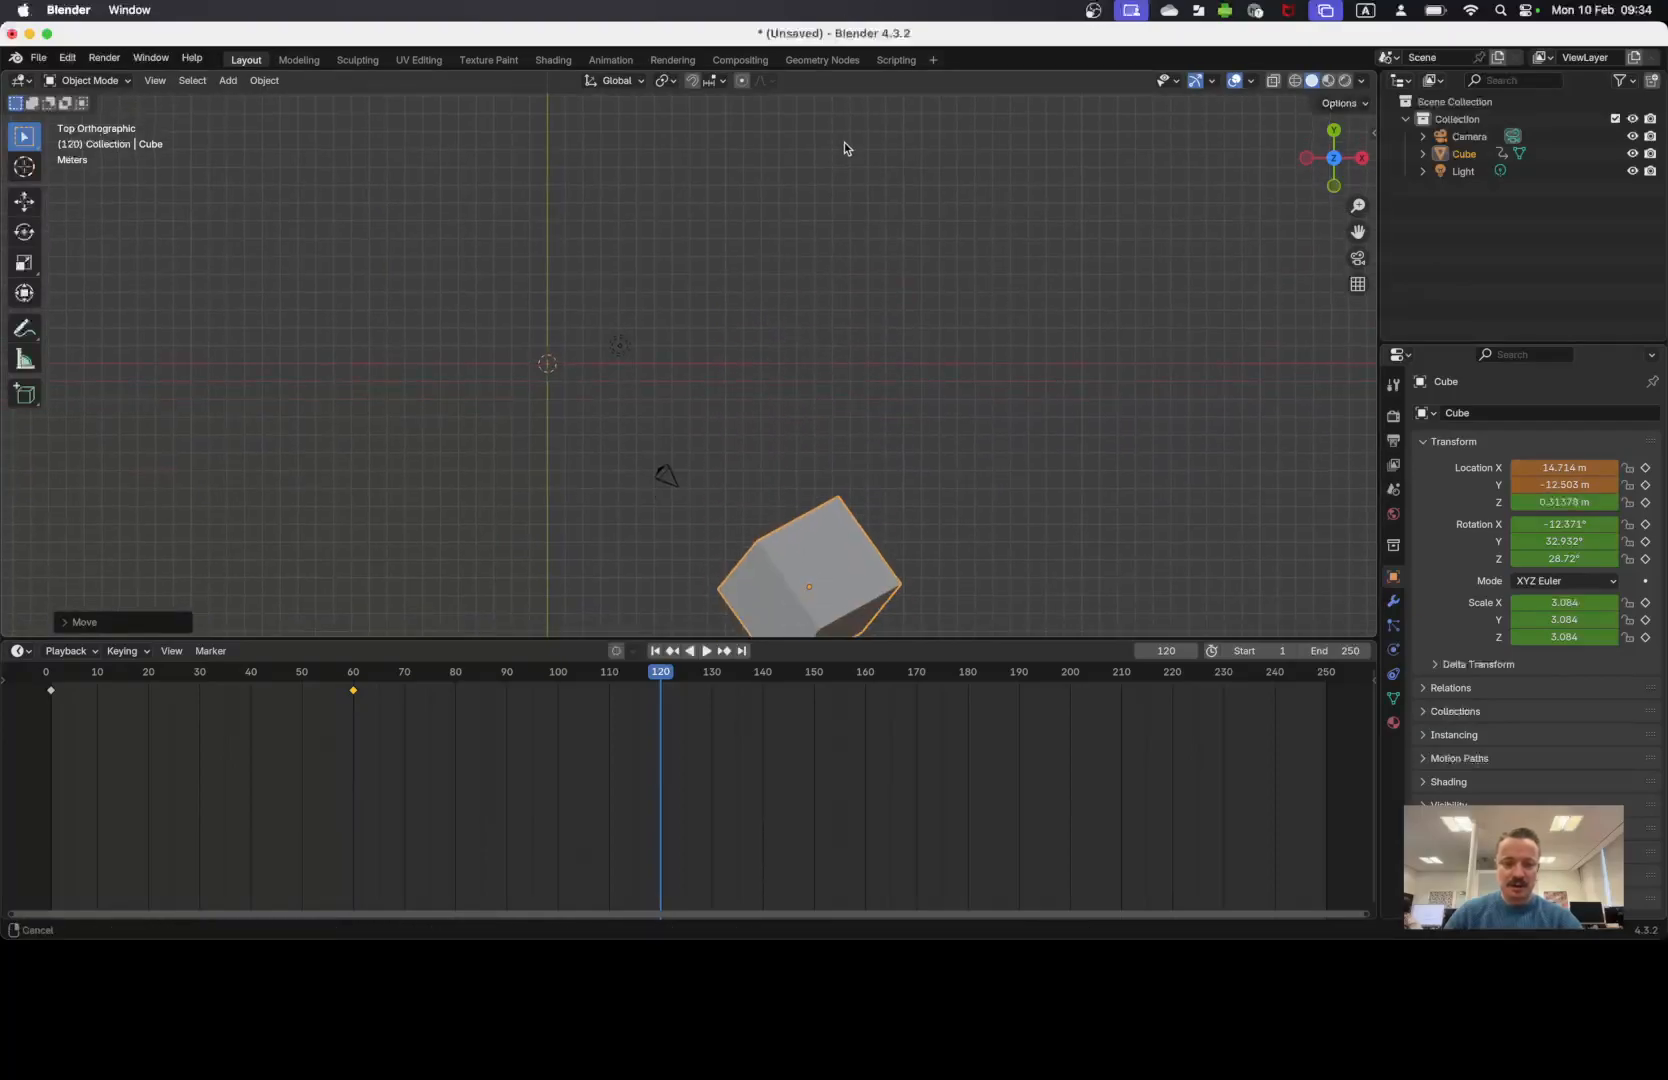
Scale the cube to about 0.93, rotate it to about -97° on Z and keyframe it at frame 120.
key(s)
click(869, 384)
key(r)
click(746, 578)
key(i)
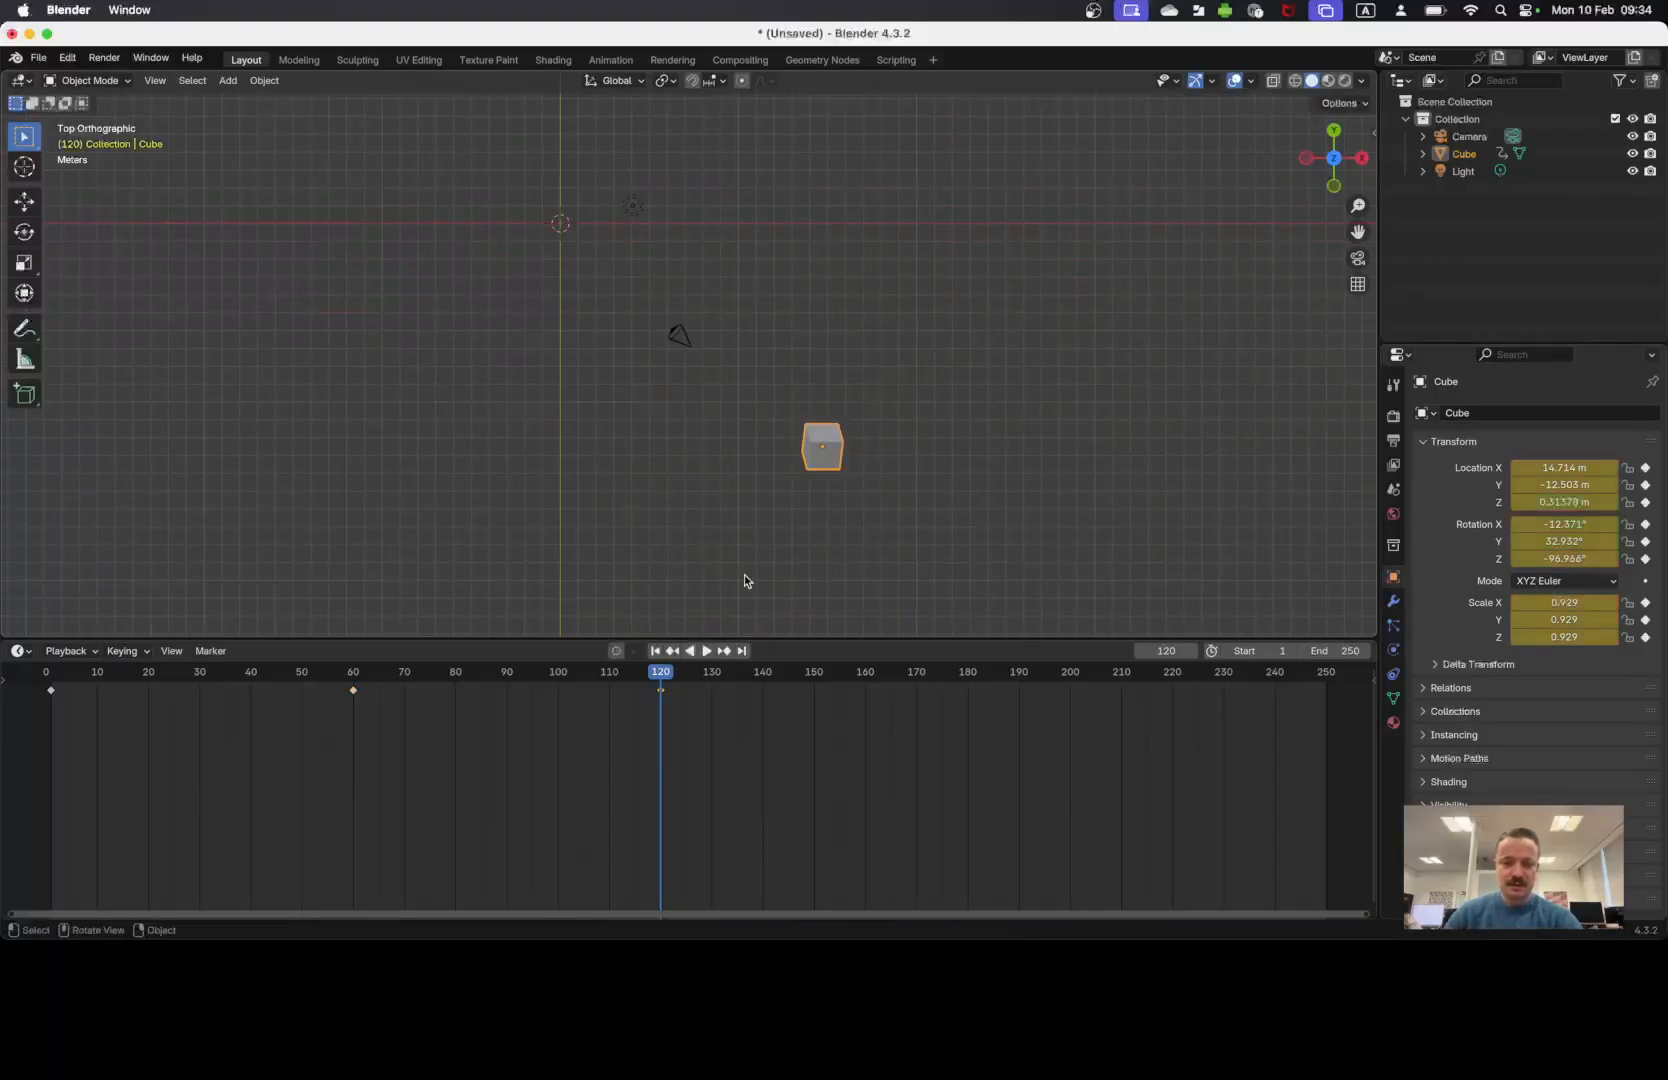
Play the cube's animation from the start twice, stop it and set the playhead to frame 0.
click(655, 651)
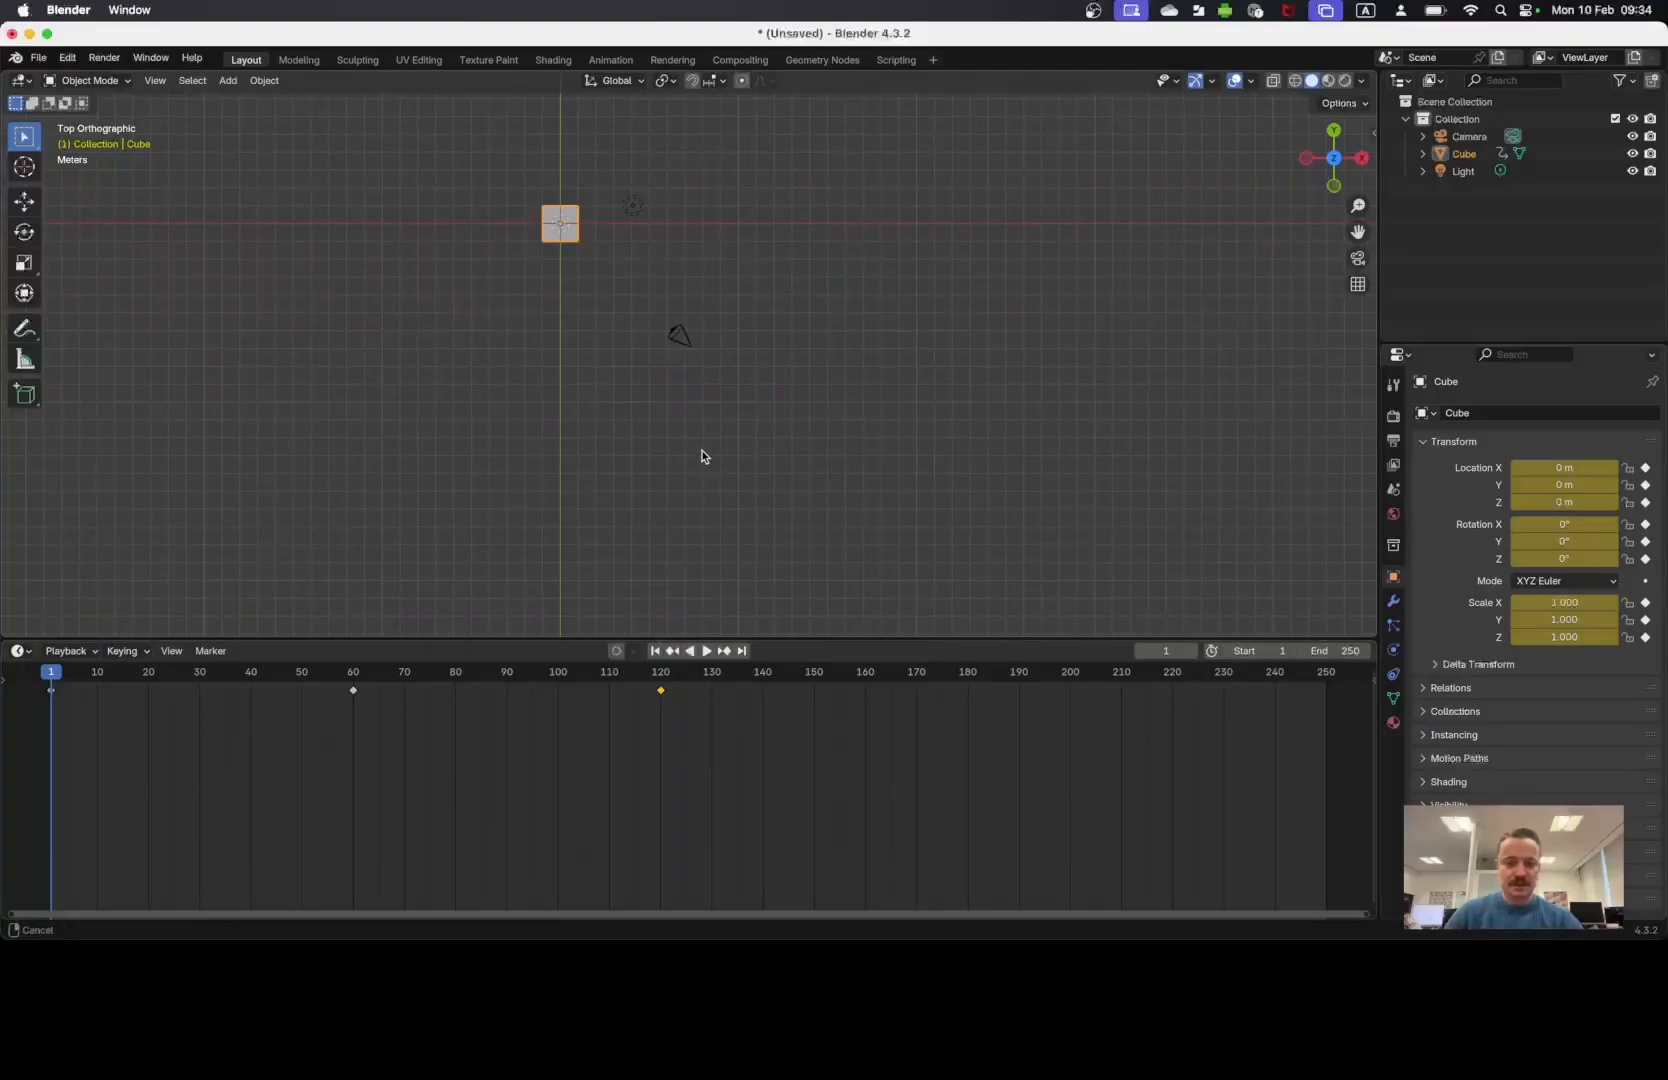
shift+middle_drag(702, 447, 691, 532)
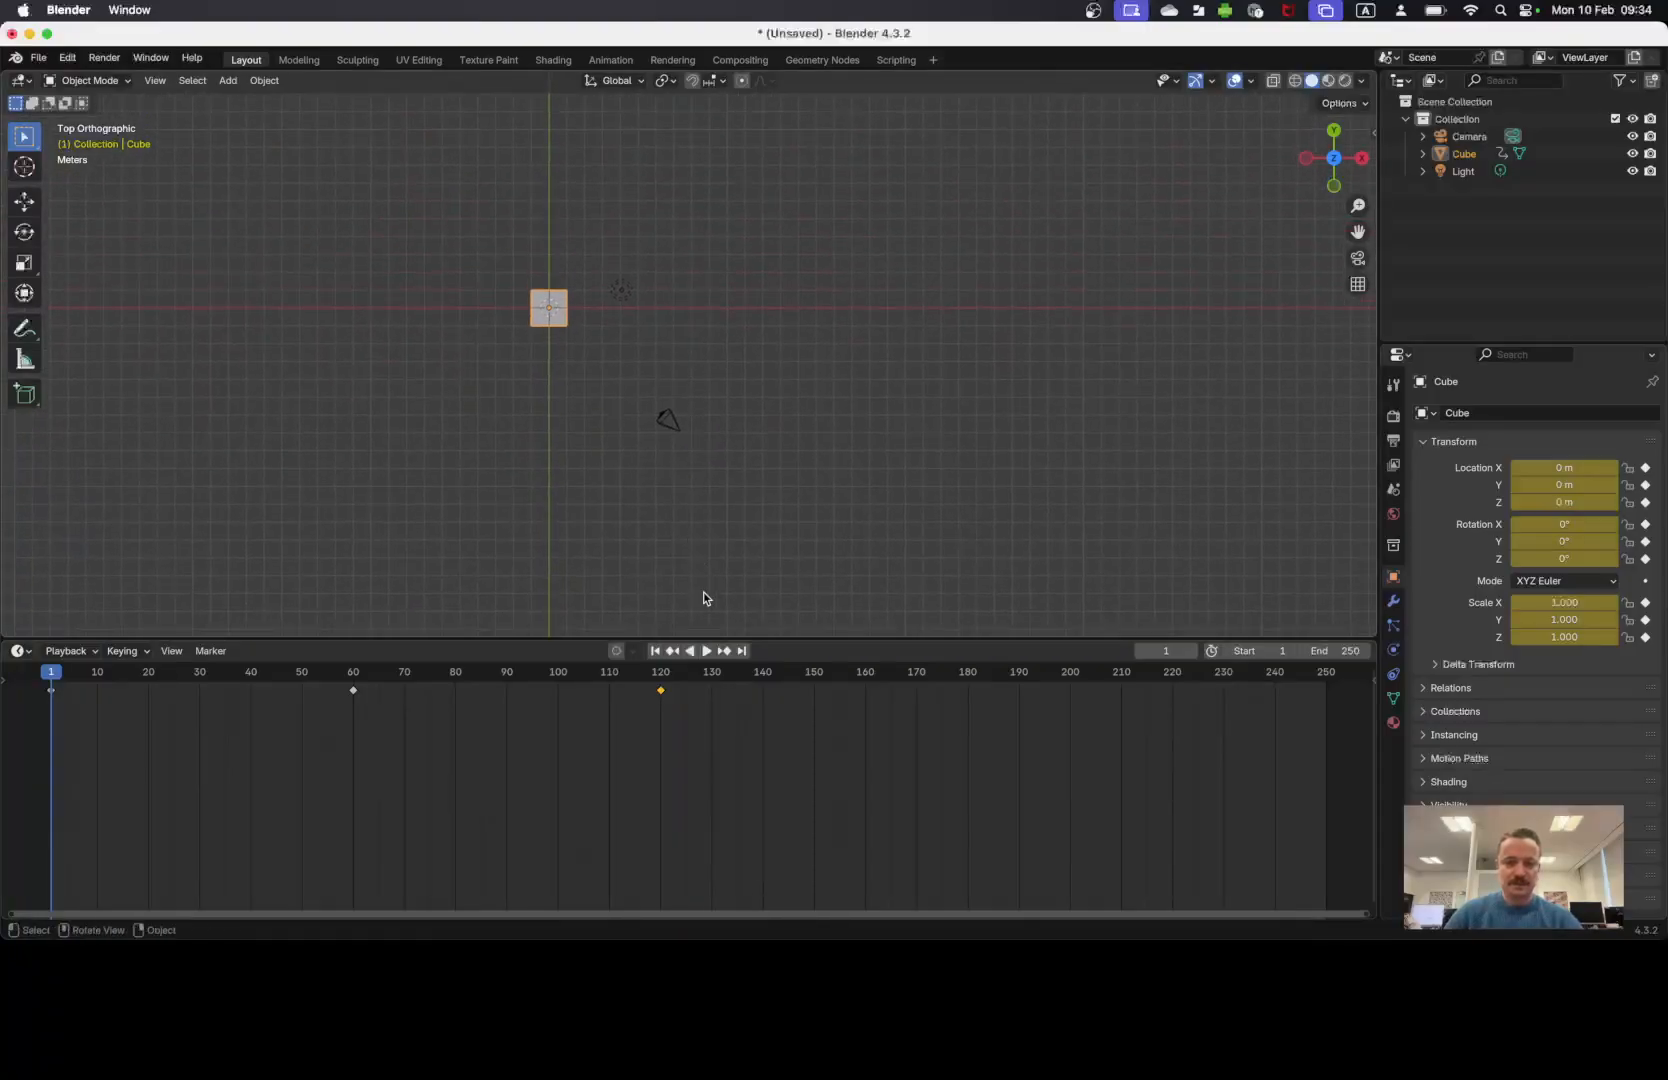
click(707, 651)
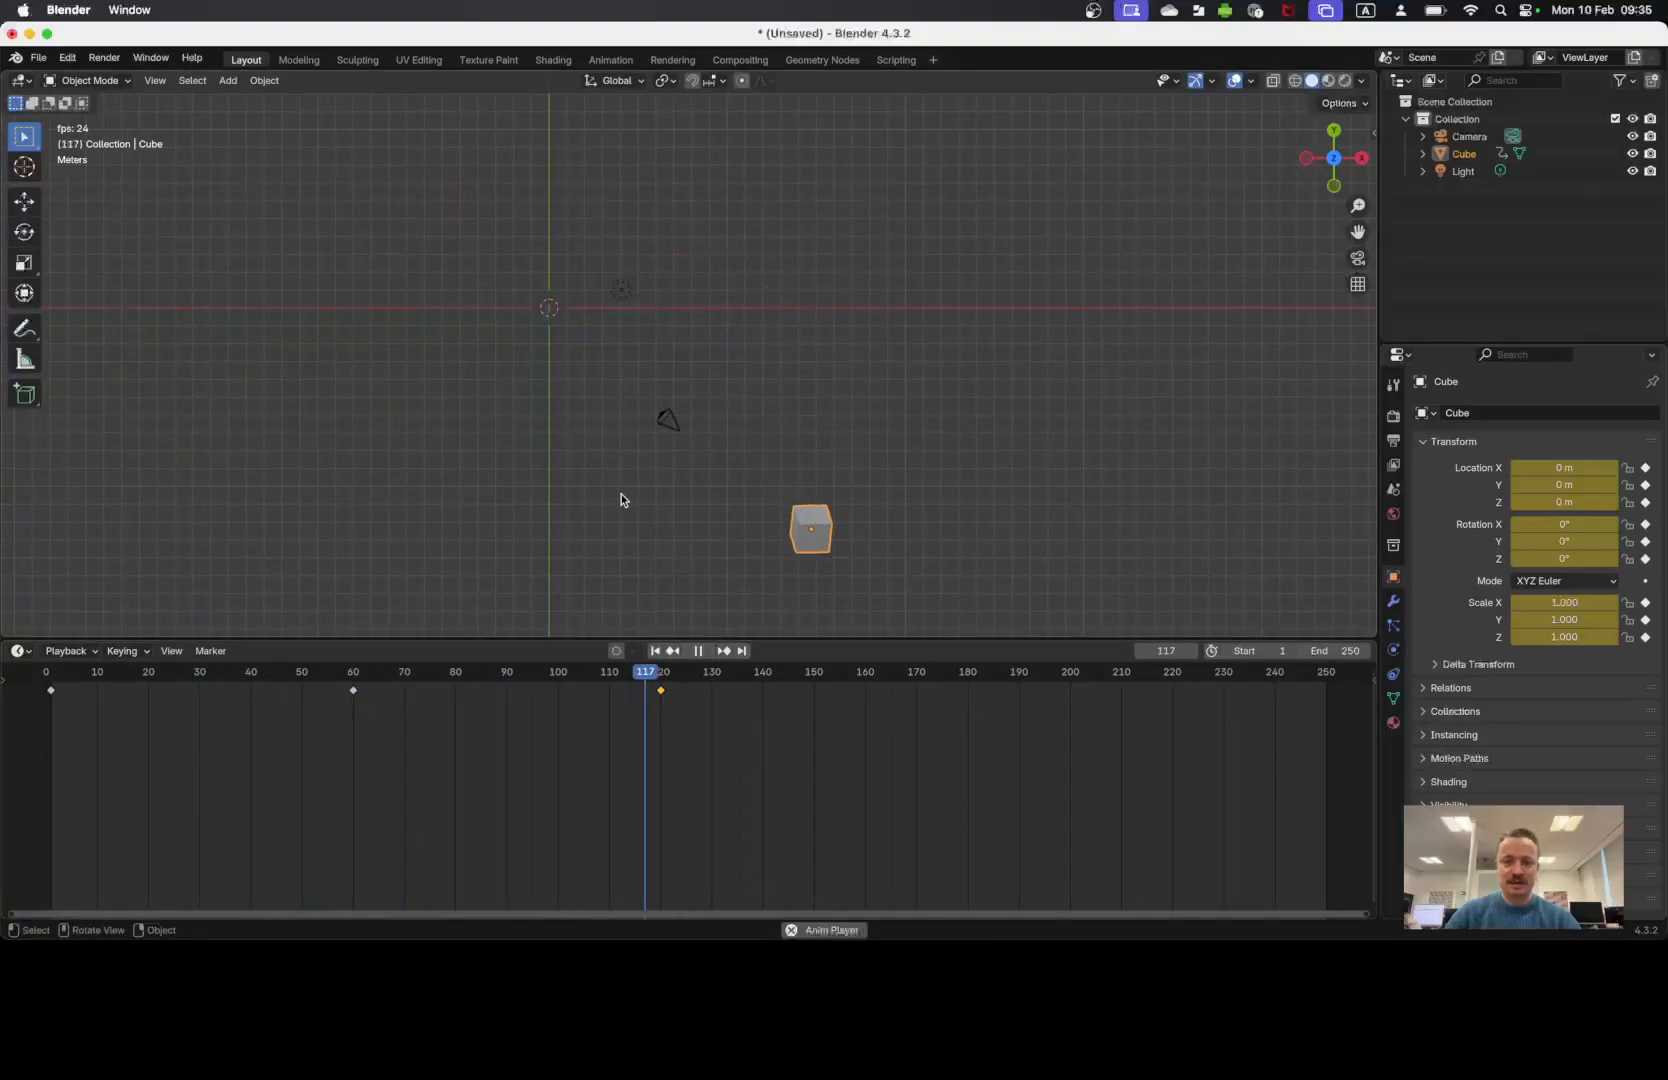
click(698, 651)
drag(903, 680, 50, 675)
key(space)
key(space)
click(46, 673)
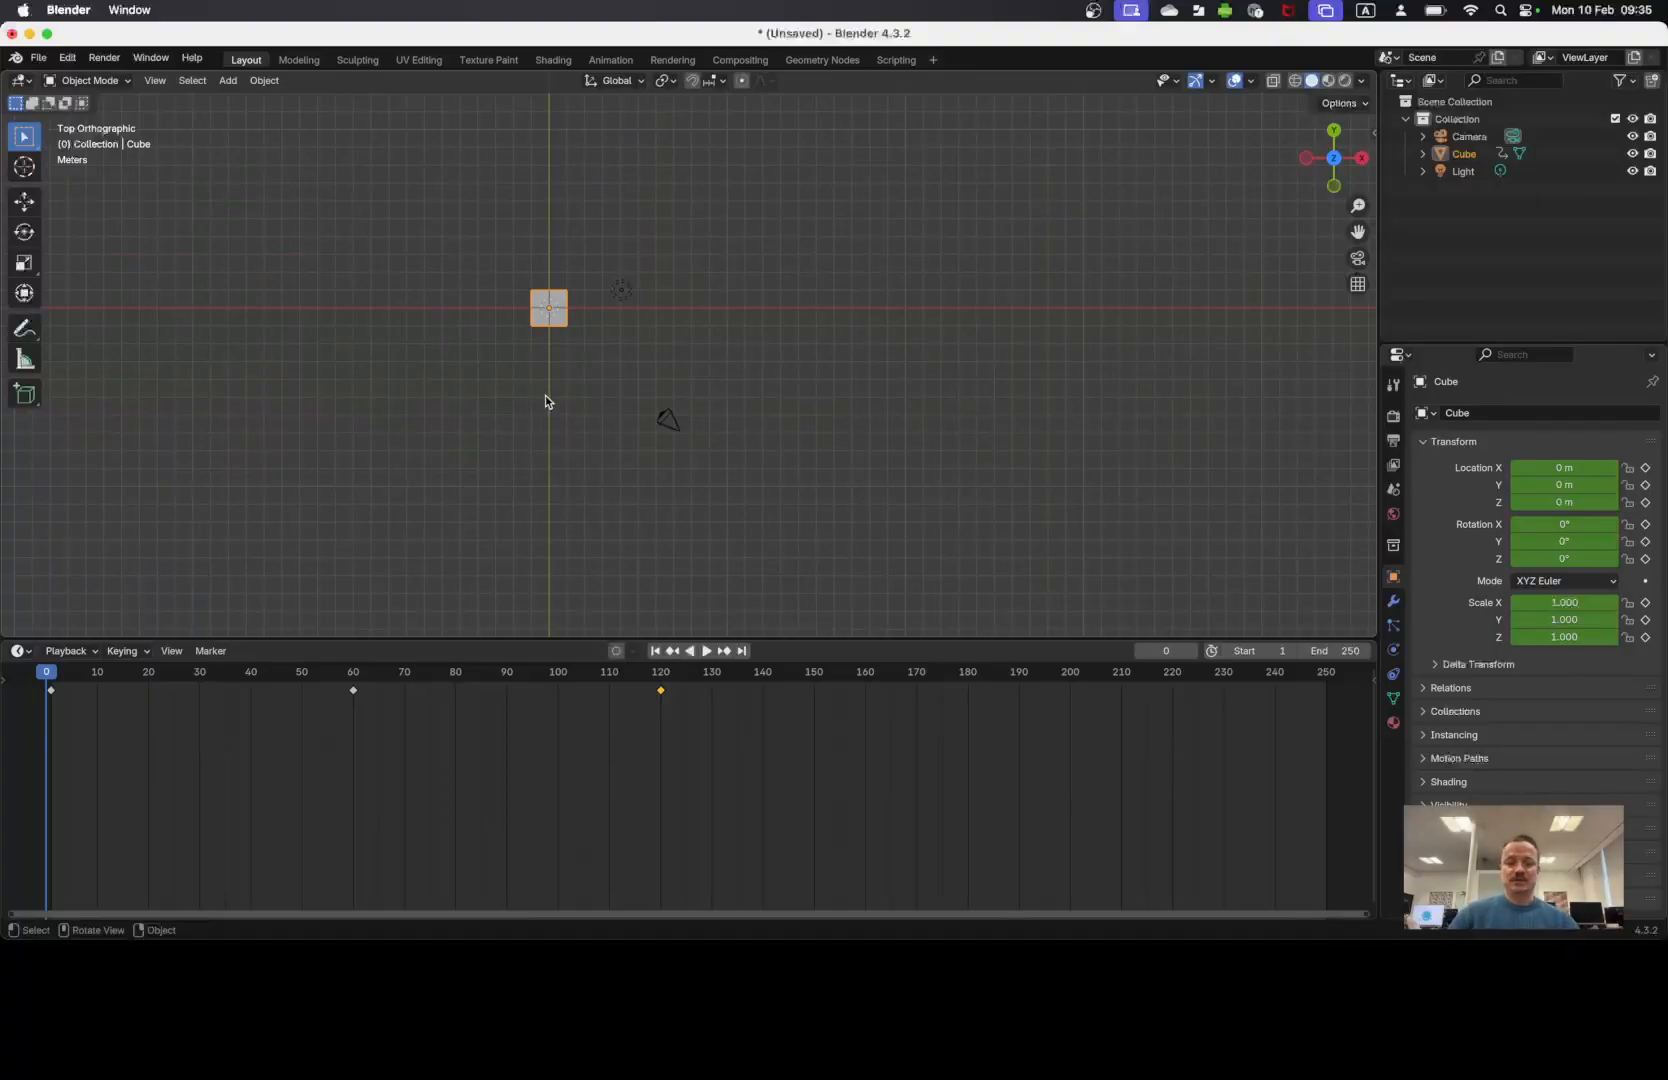
Enlarge the 3D viewport by shrinking the timeline area and switch to an angled view from above the cube.
shift+middle_drag(594, 412, 557, 452)
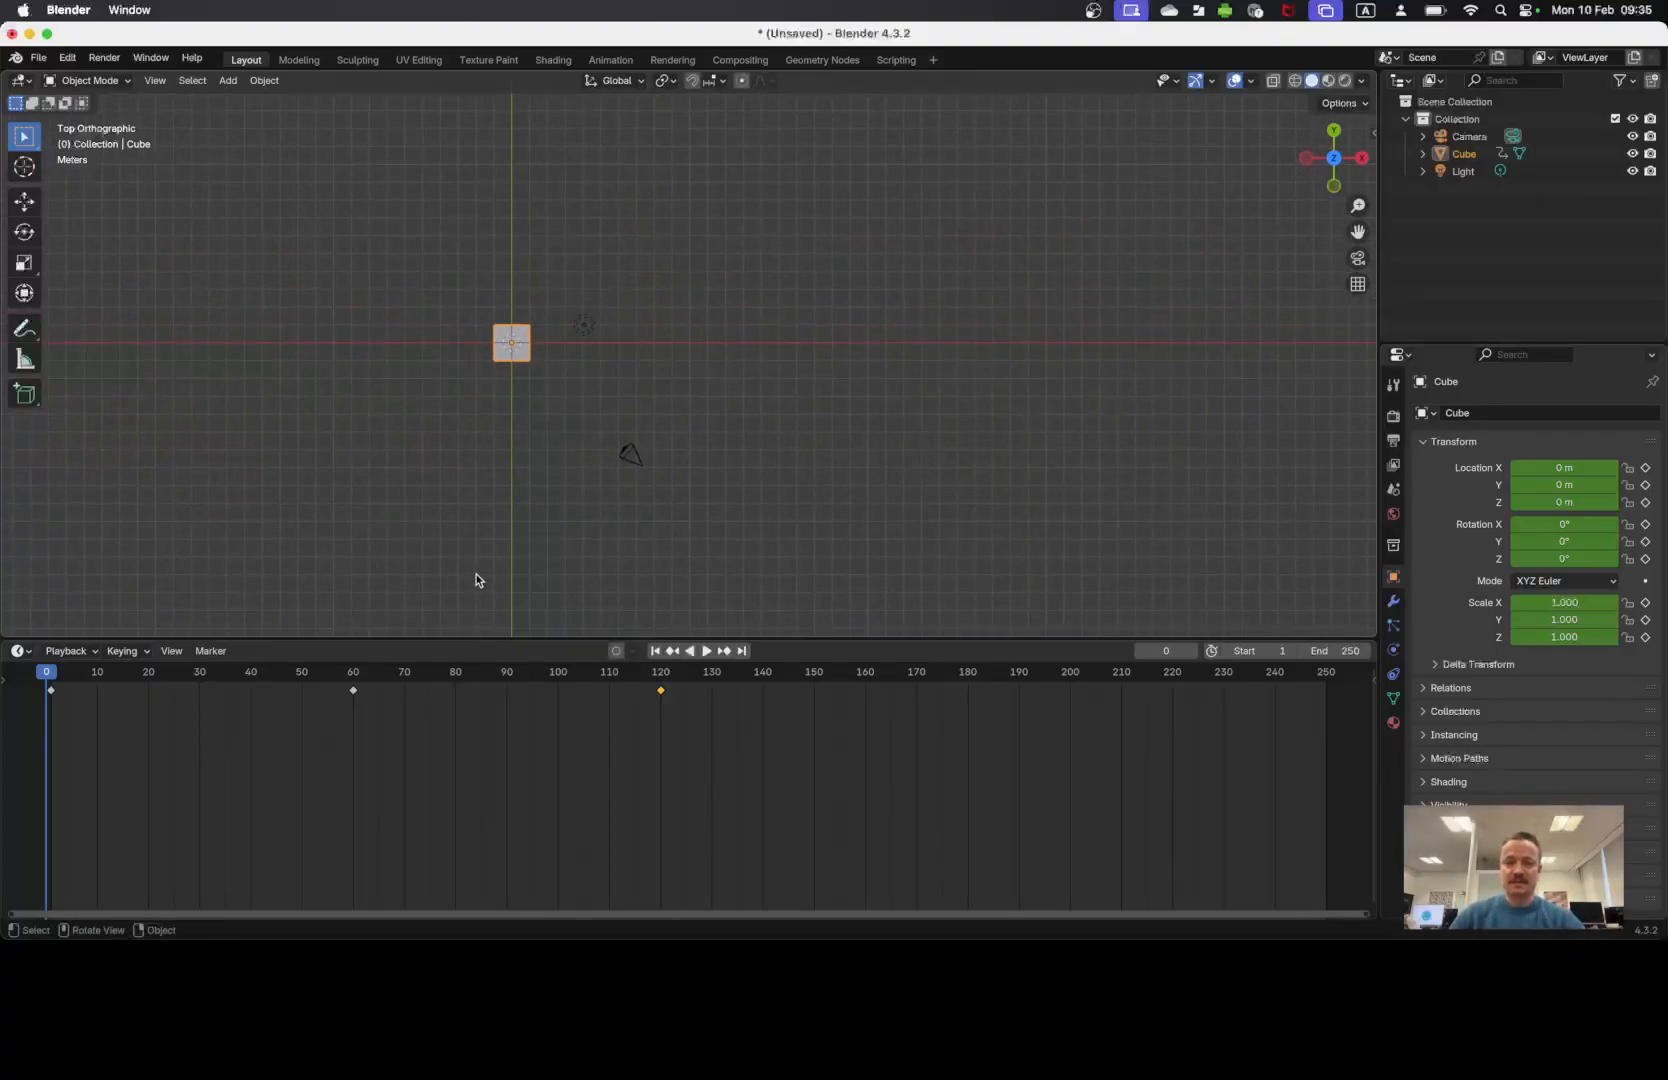
drag(477, 637, 519, 808)
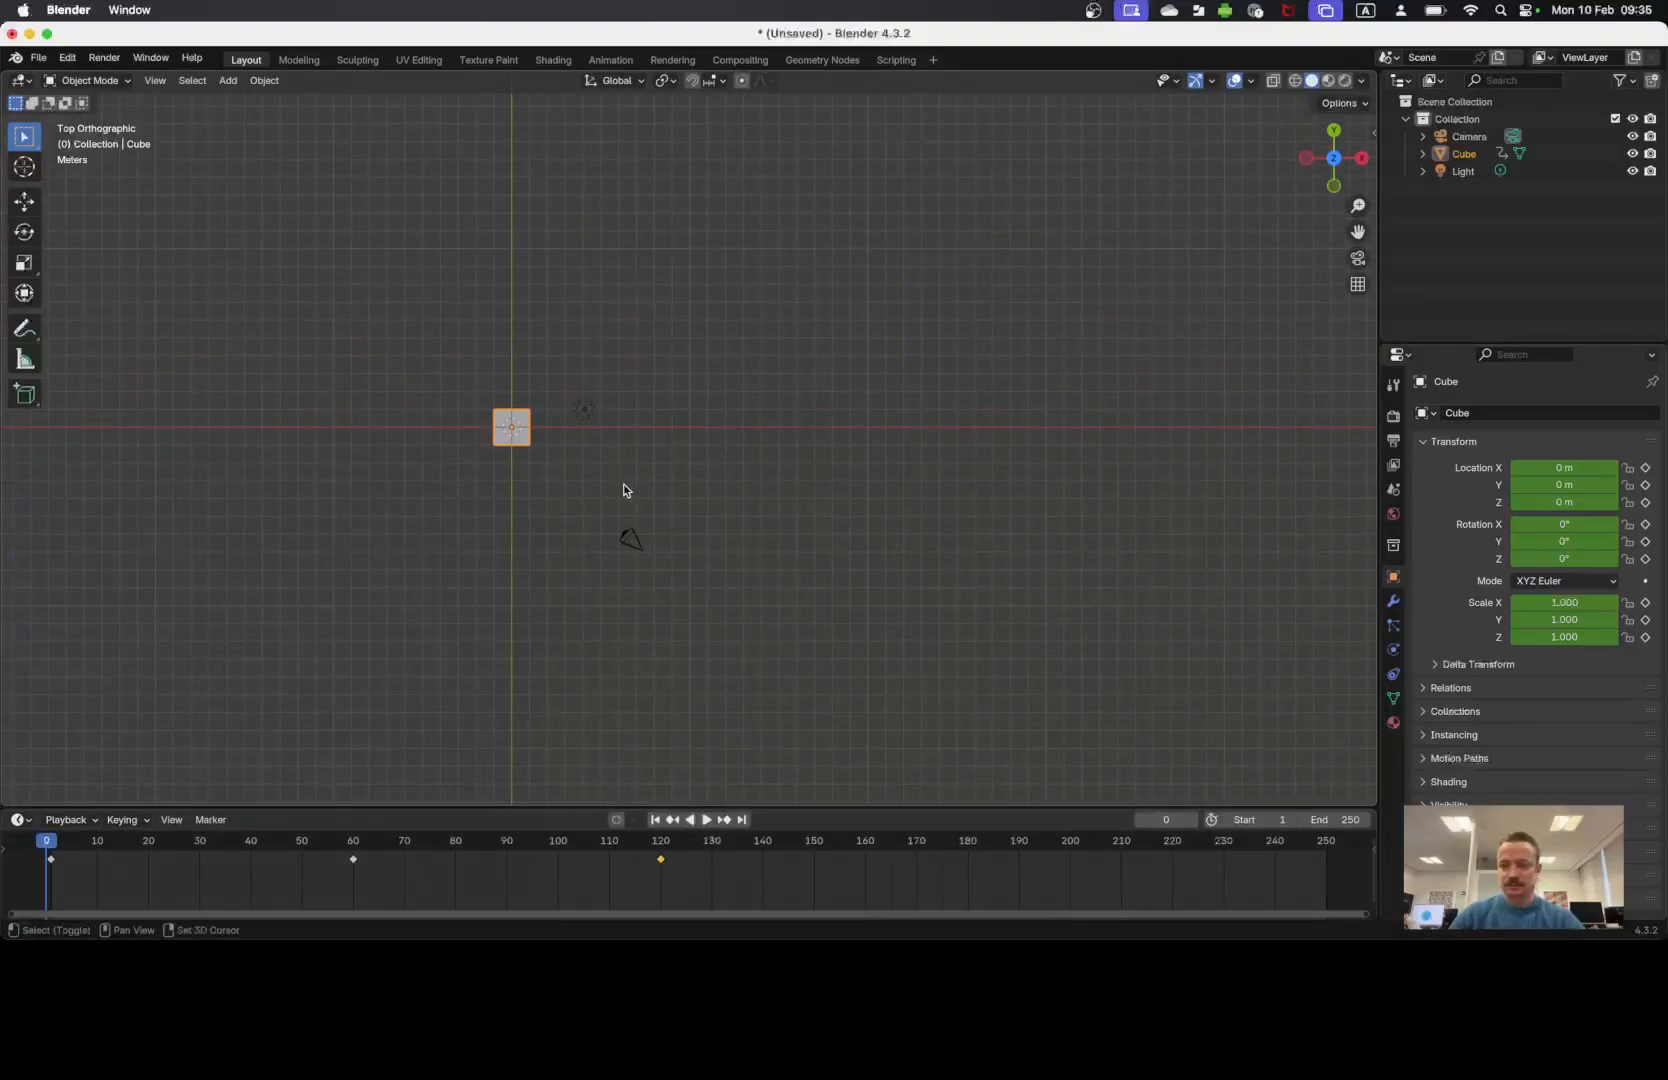
shift+middle_drag(625, 488, 551, 514)
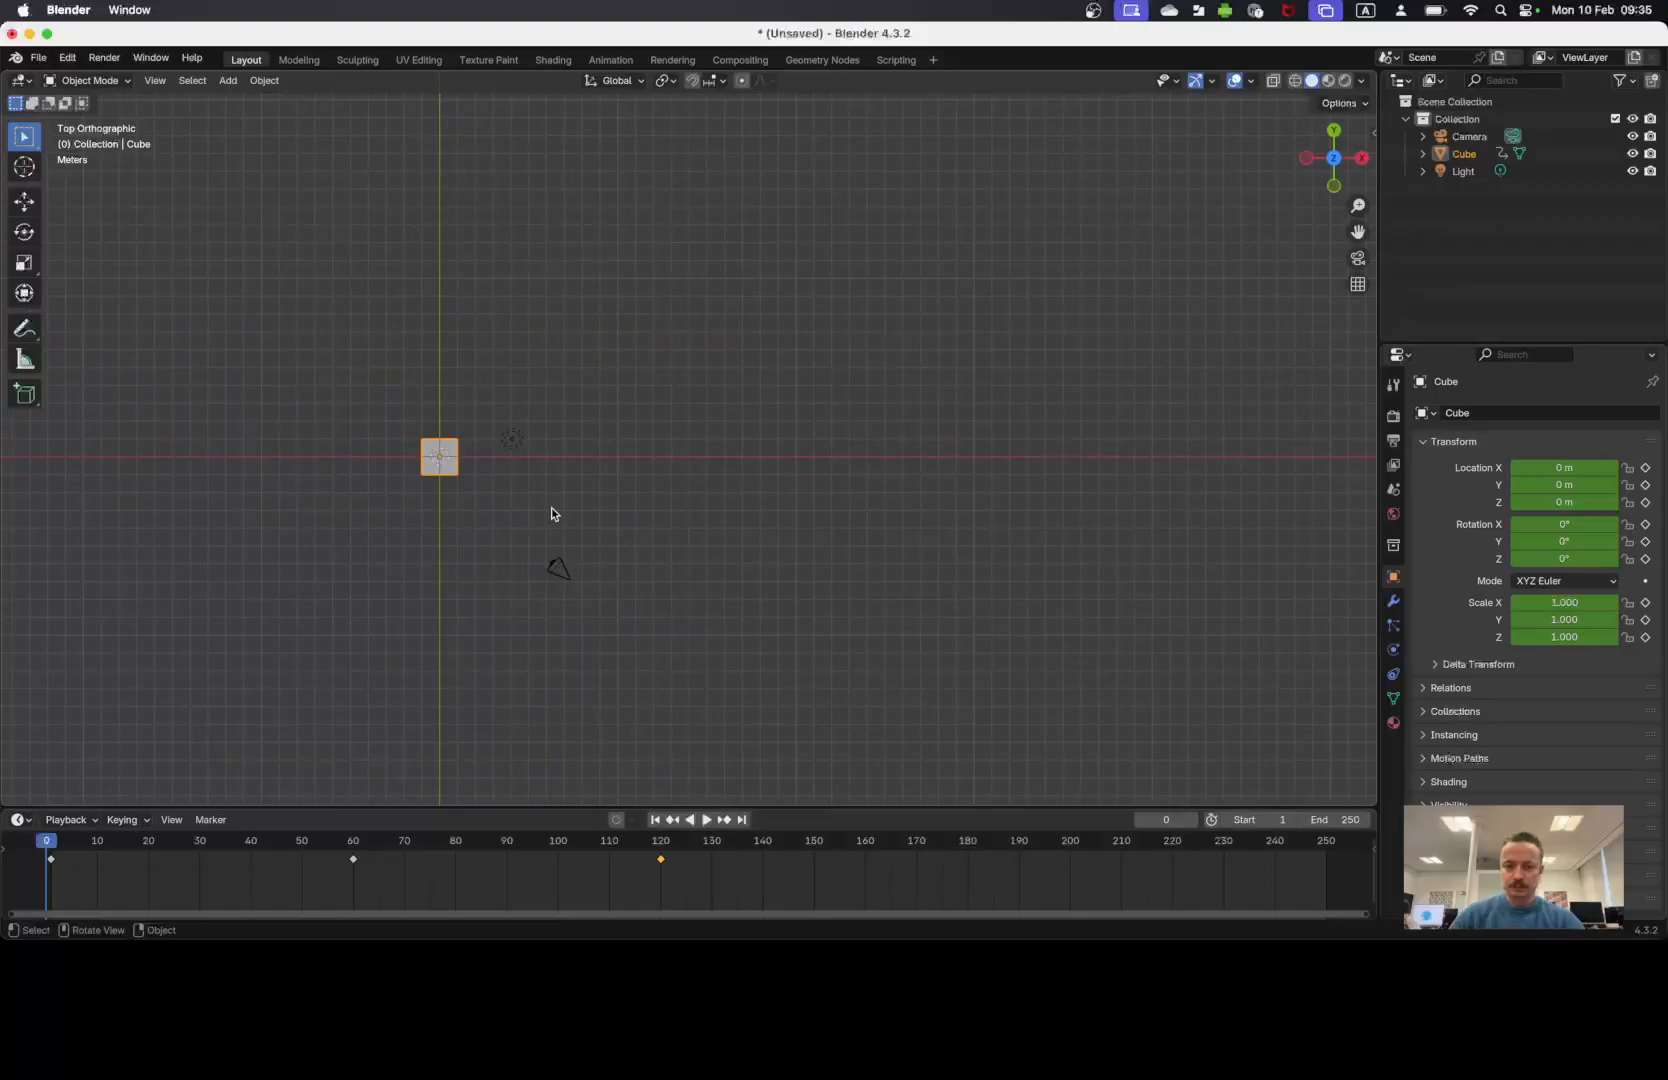
middle_drag(538, 493, 619, 429)
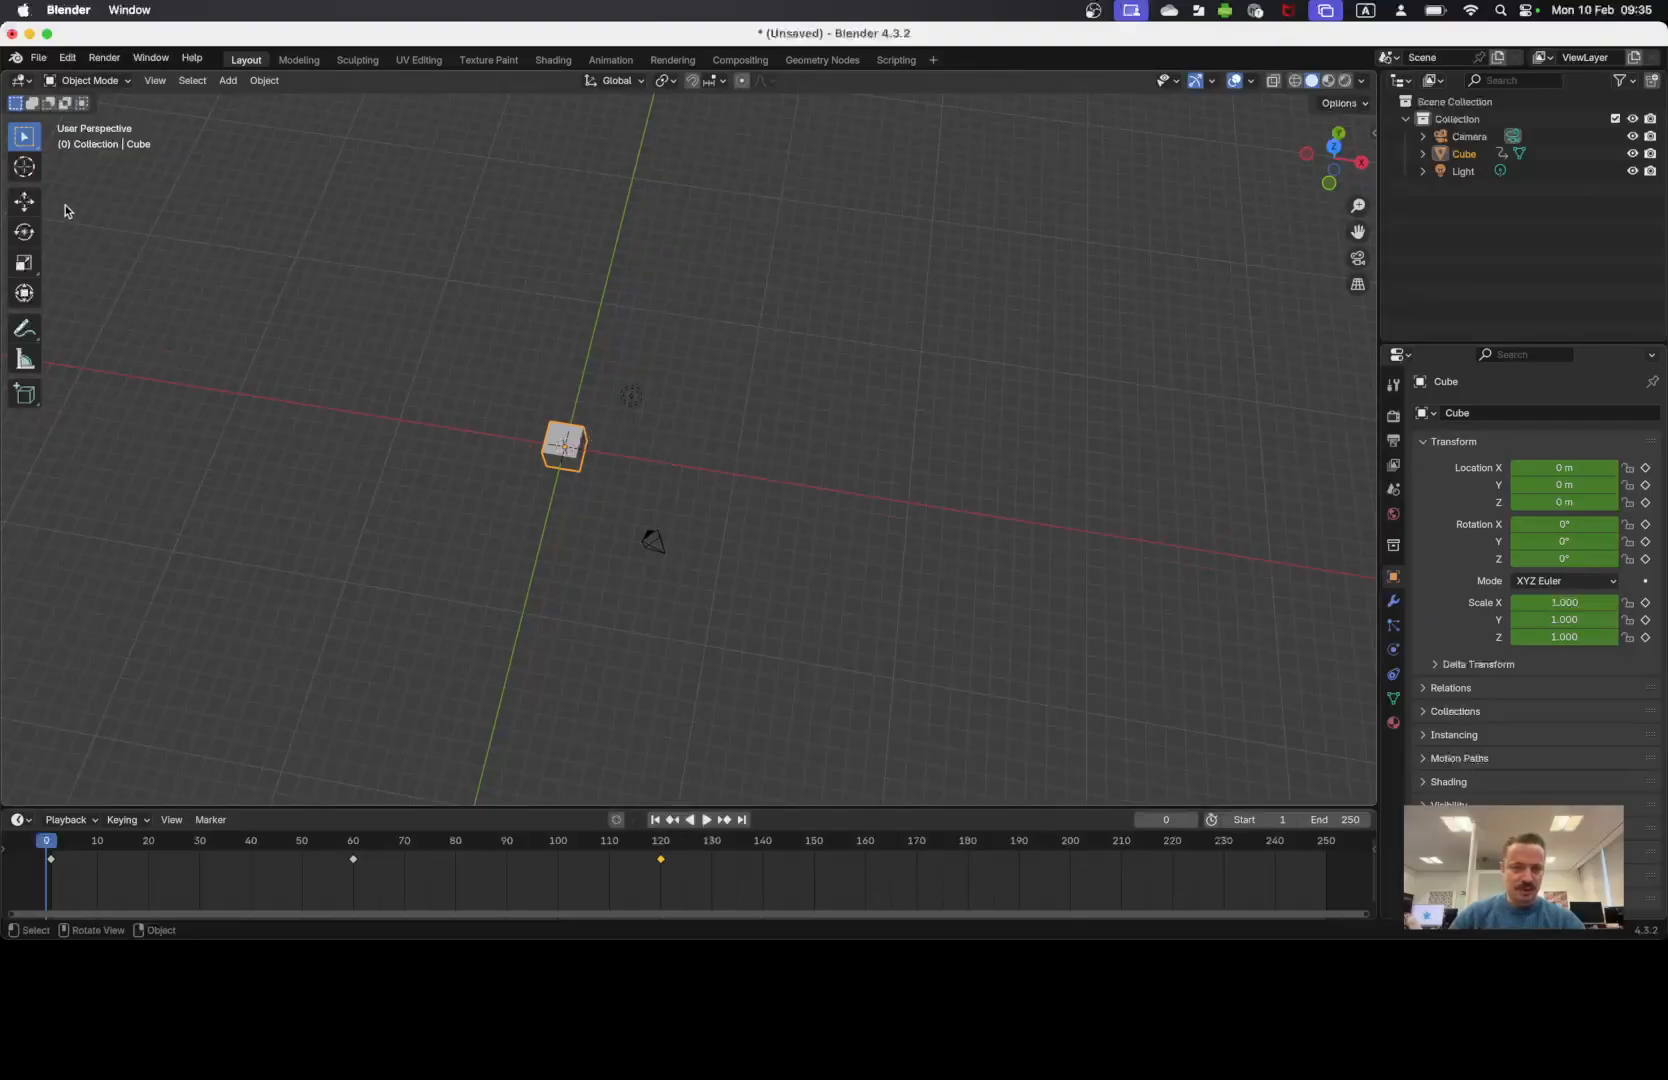
Place the 3D cursor behind the cube at about X 0.7 m, Y 10.9 m, Z 4.9 m and add a mesh plane there.
click(20, 170)
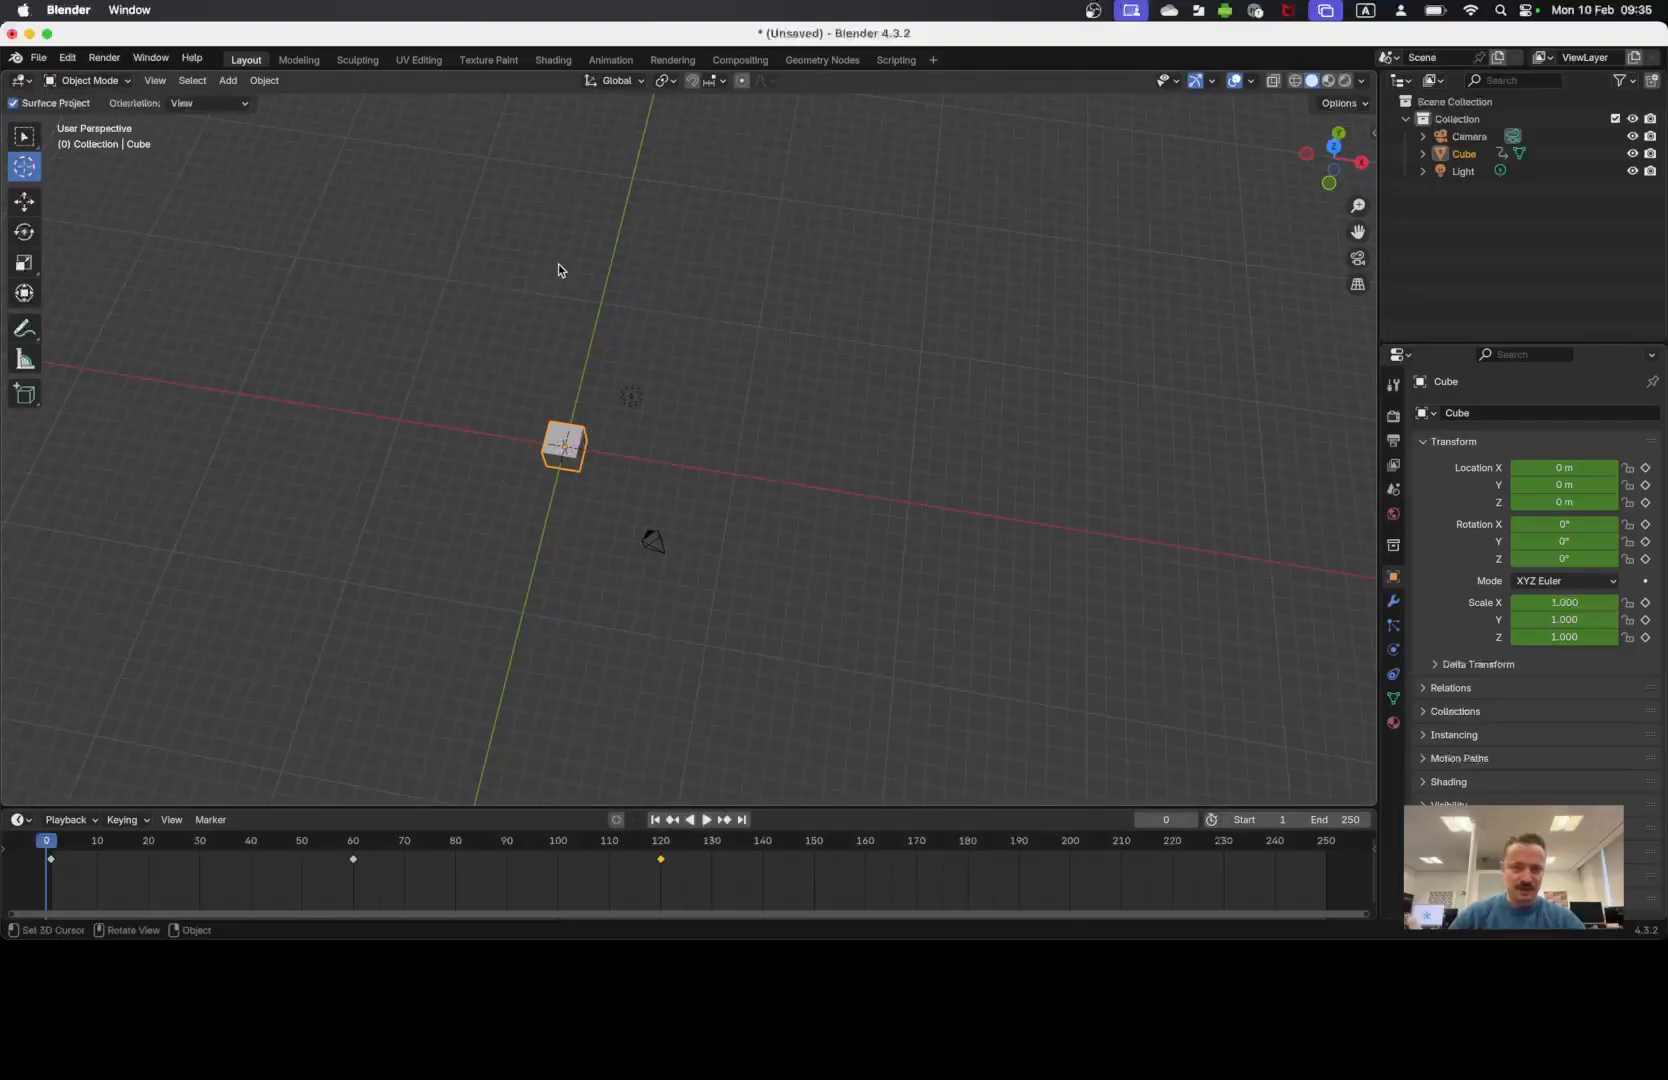
shift+middle_drag(638, 349, 563, 426)
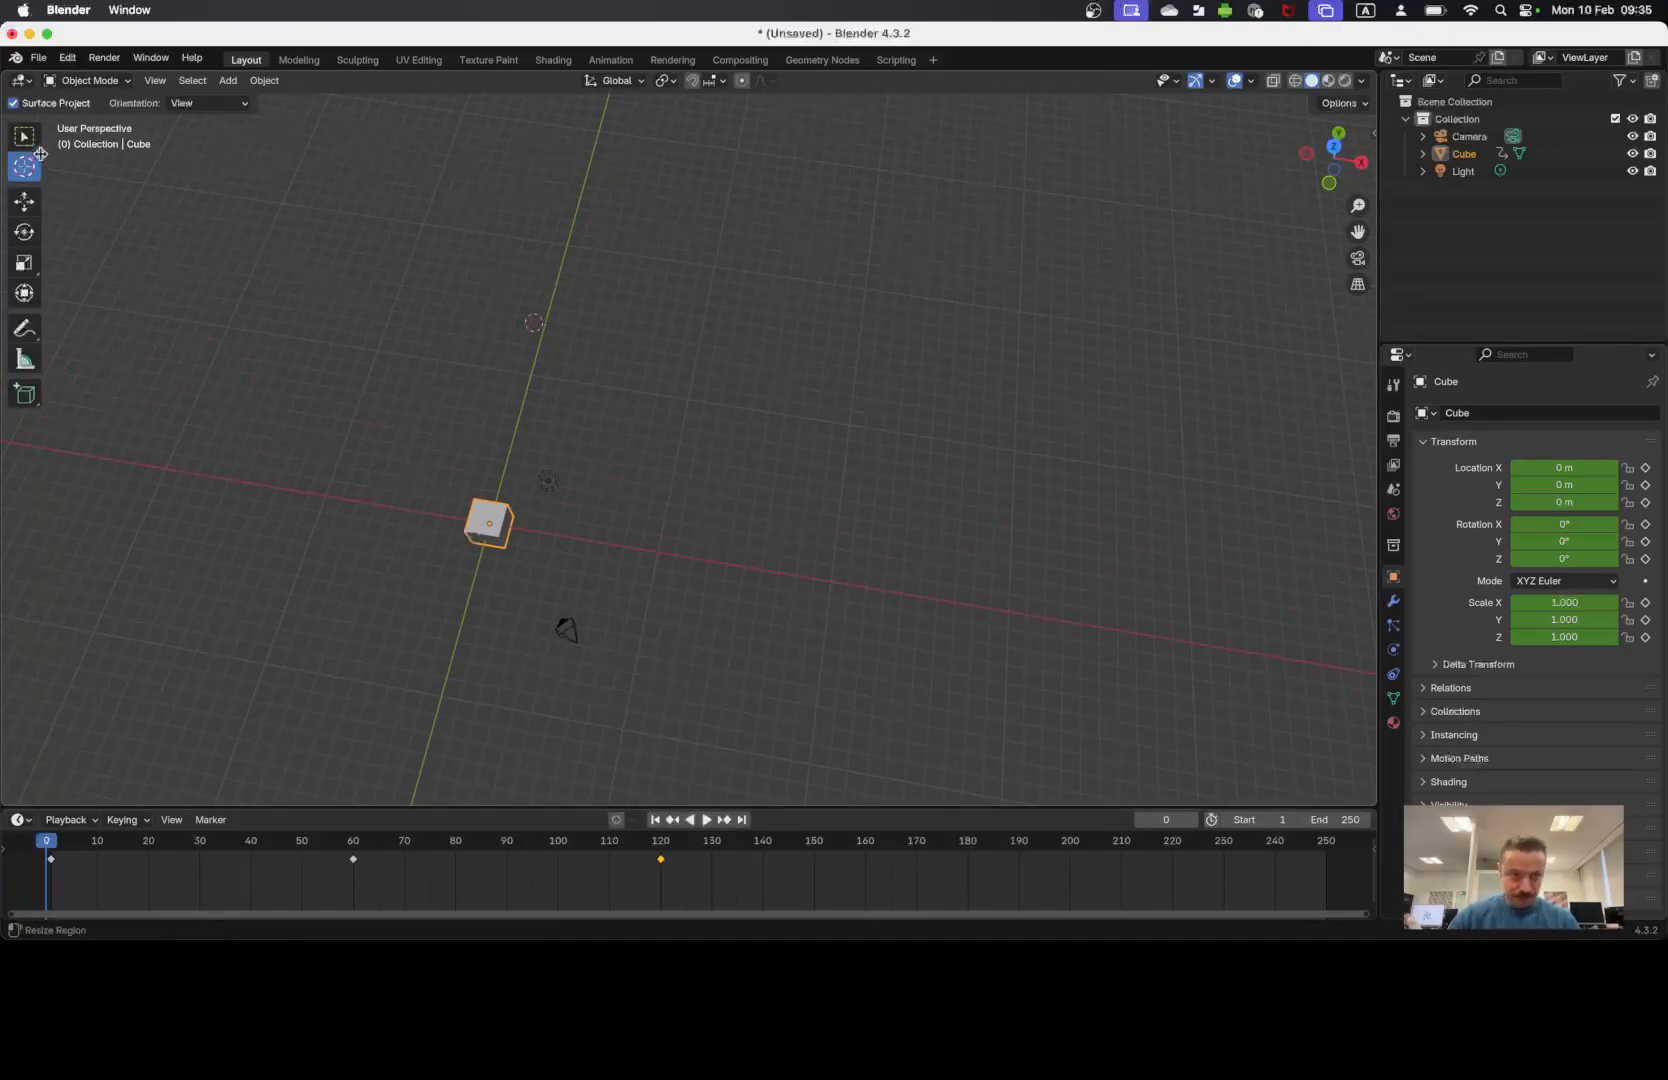
key(shift+a)
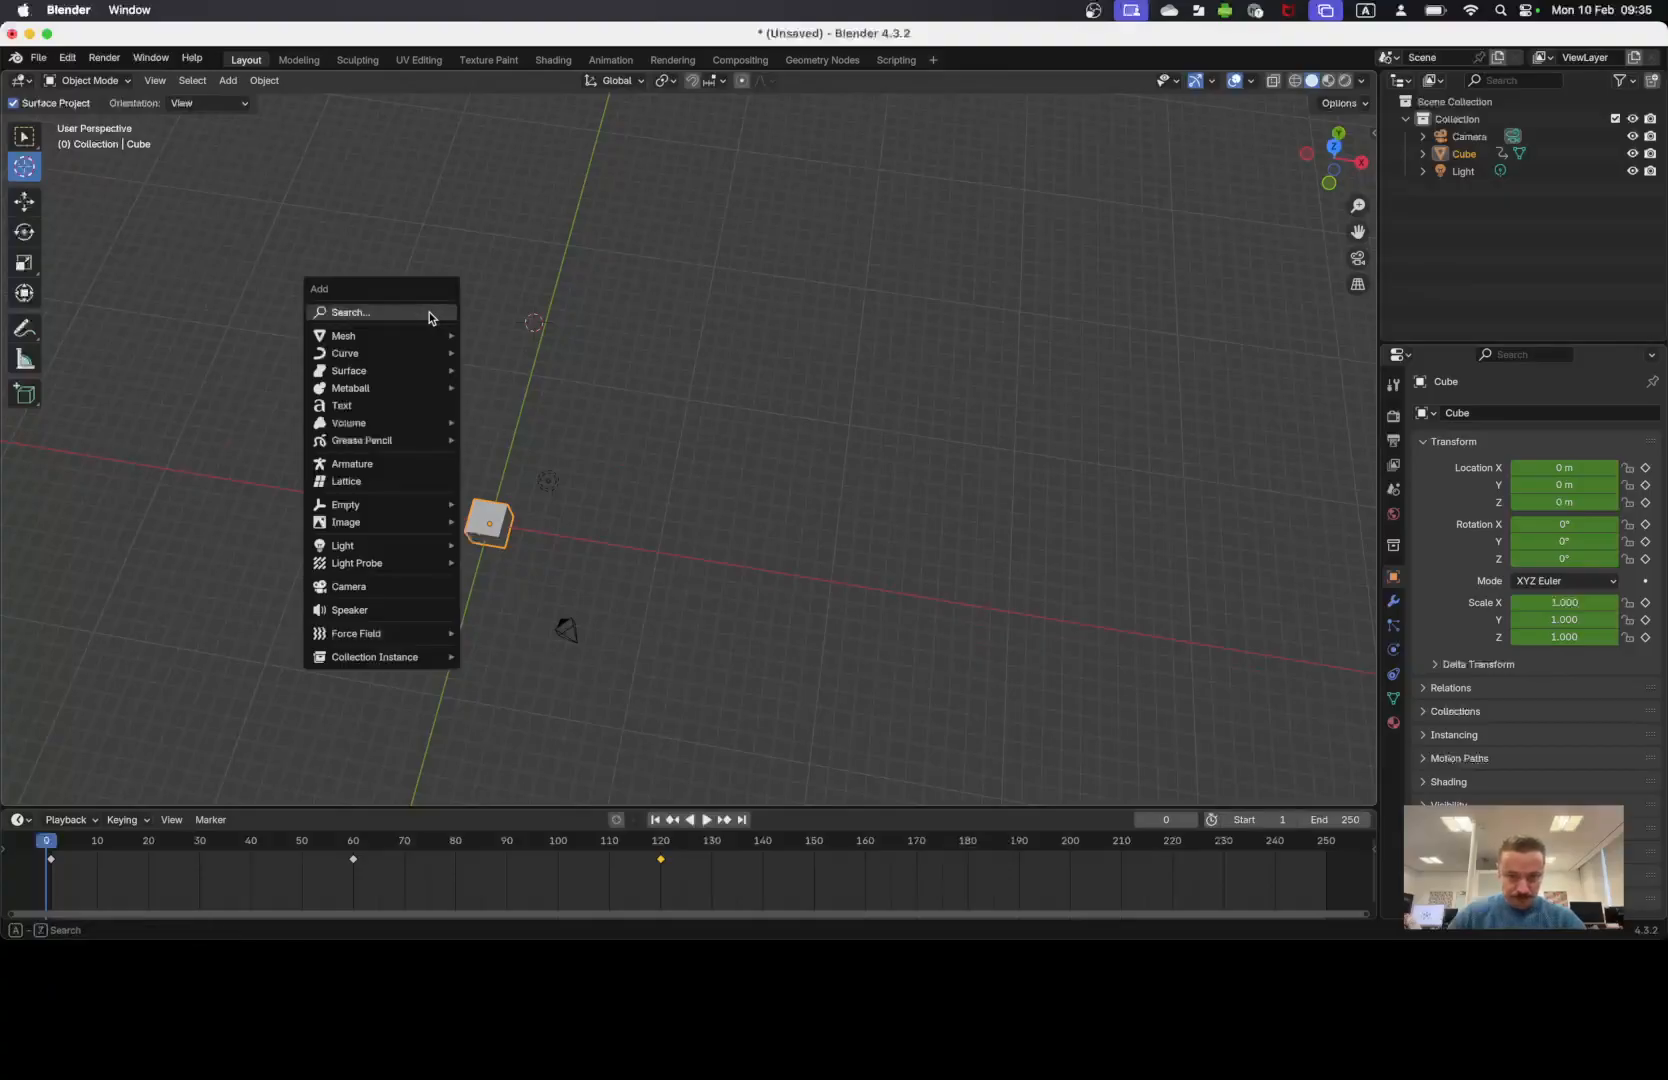
mouse_move(424, 340)
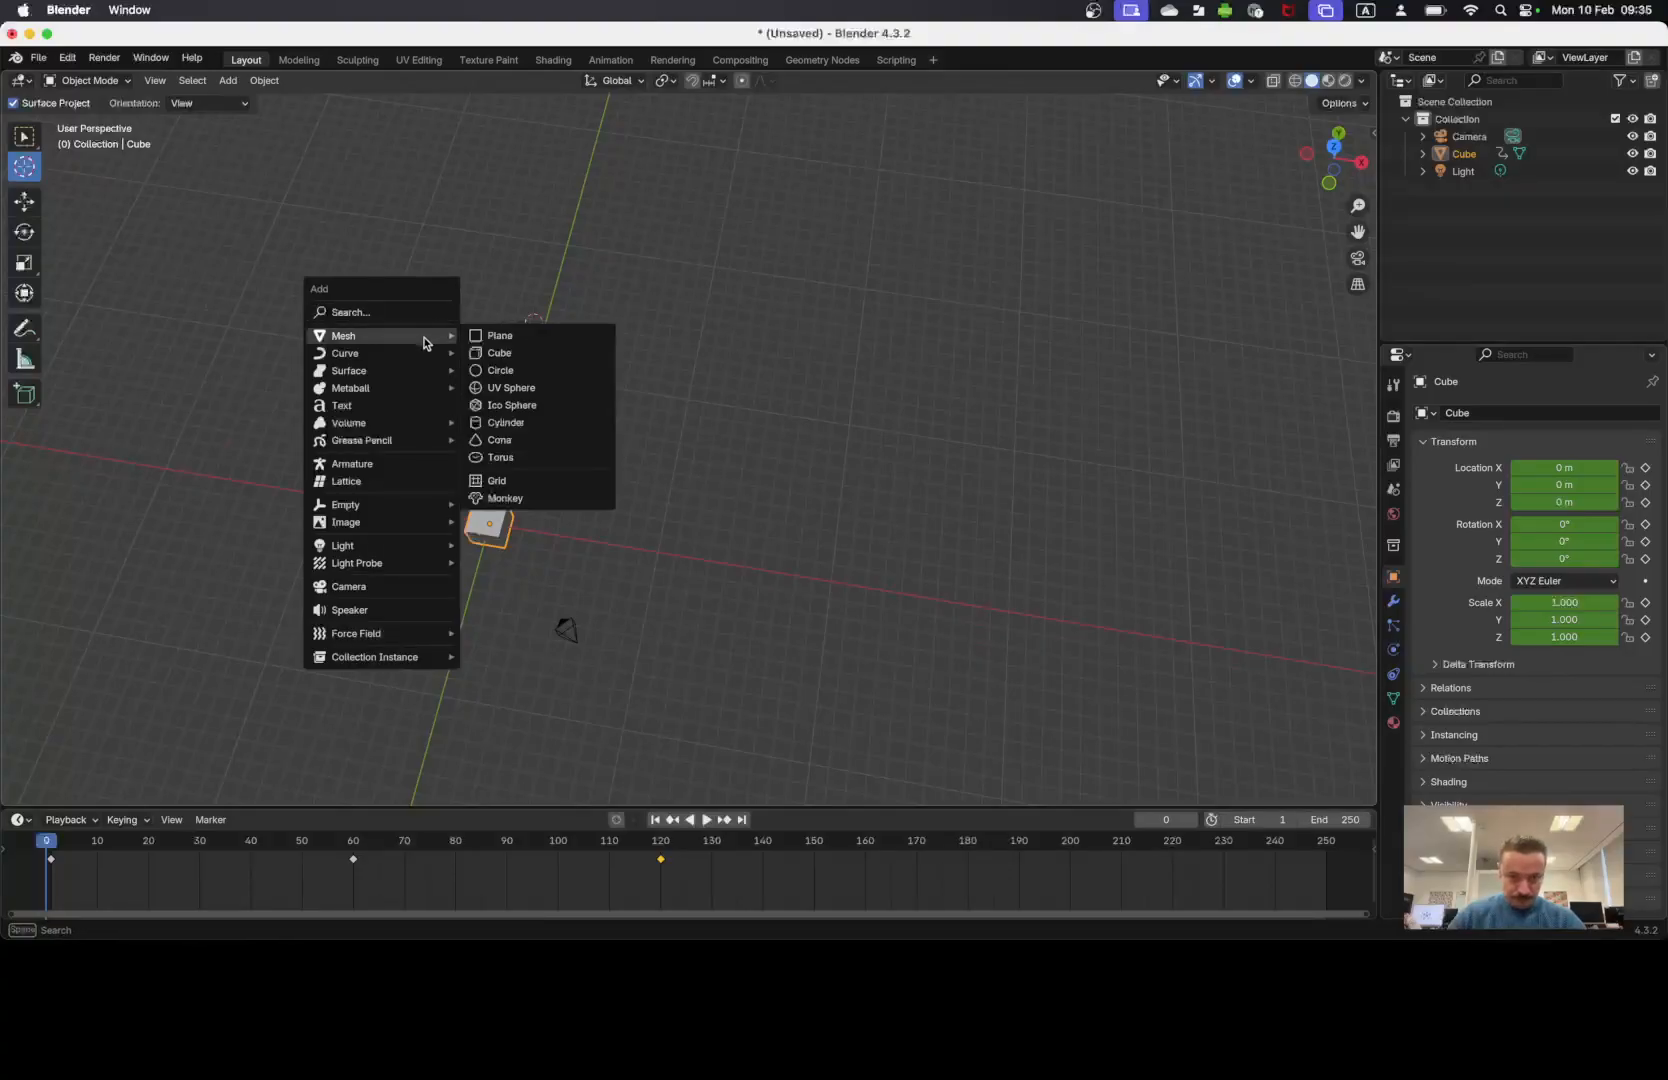
click(531, 338)
key(shift+b)
drag(367, 158, 659, 383)
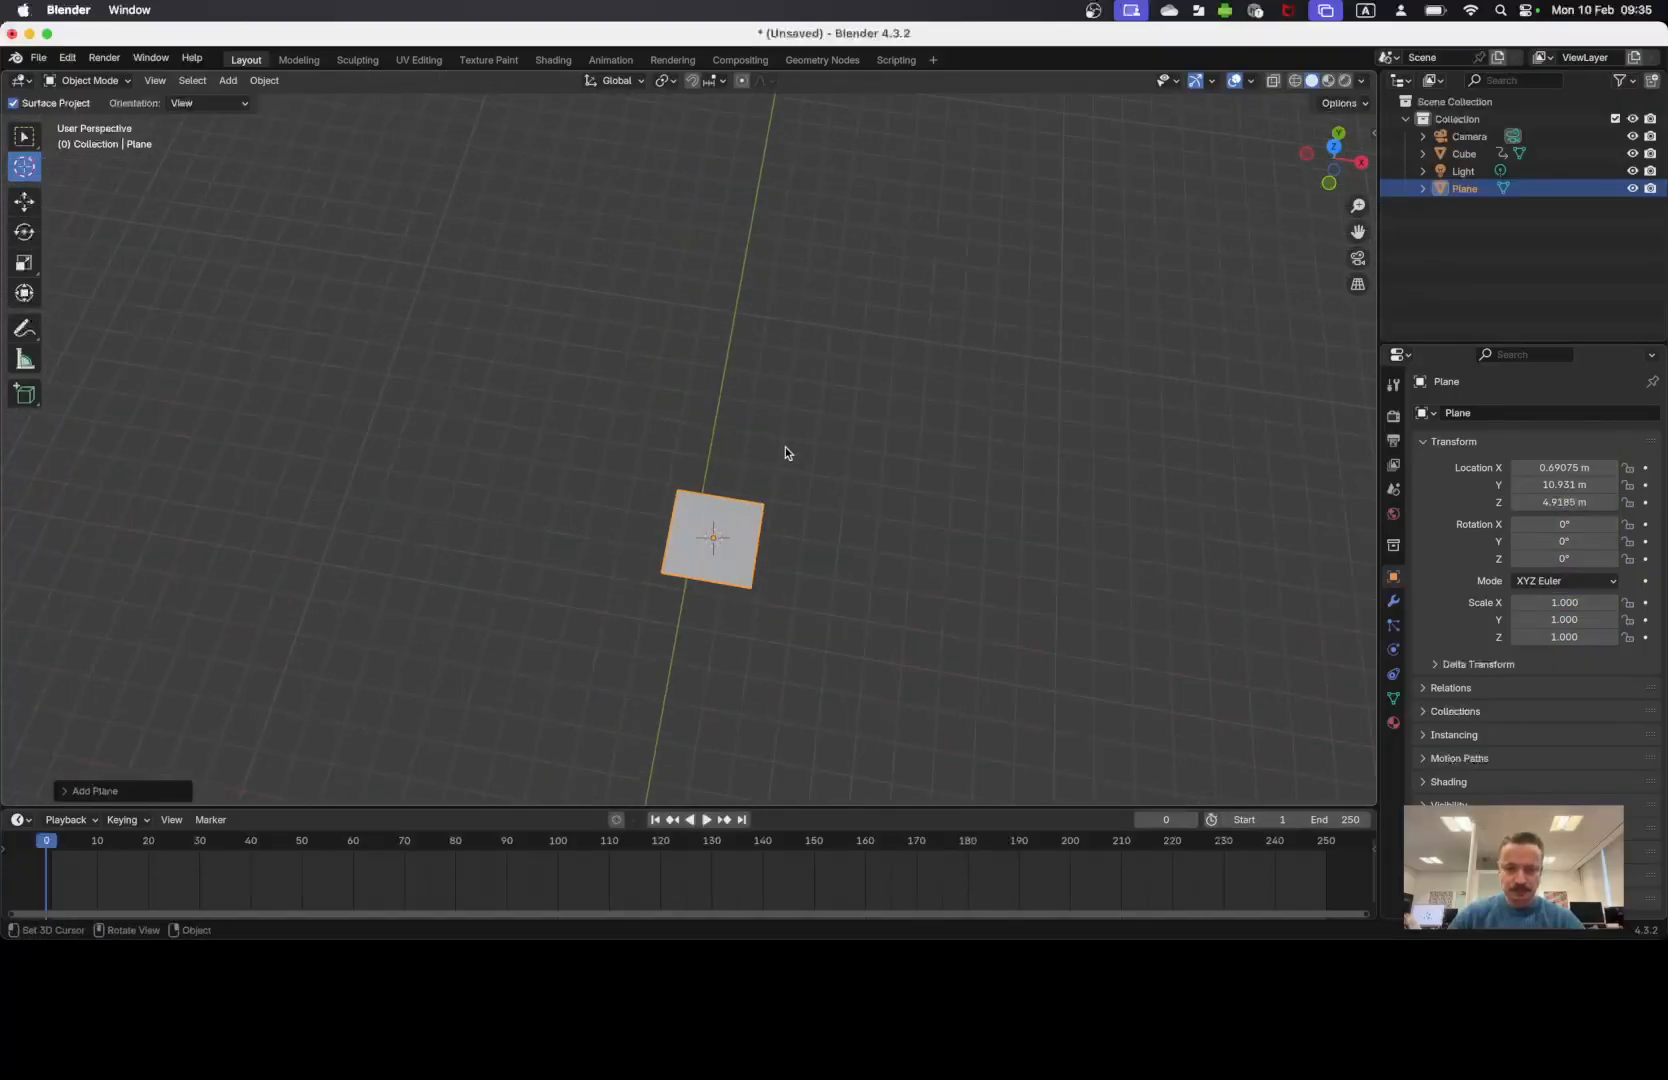
middle_drag(863, 521, 755, 588)
scroll(812, 560, down, 4)
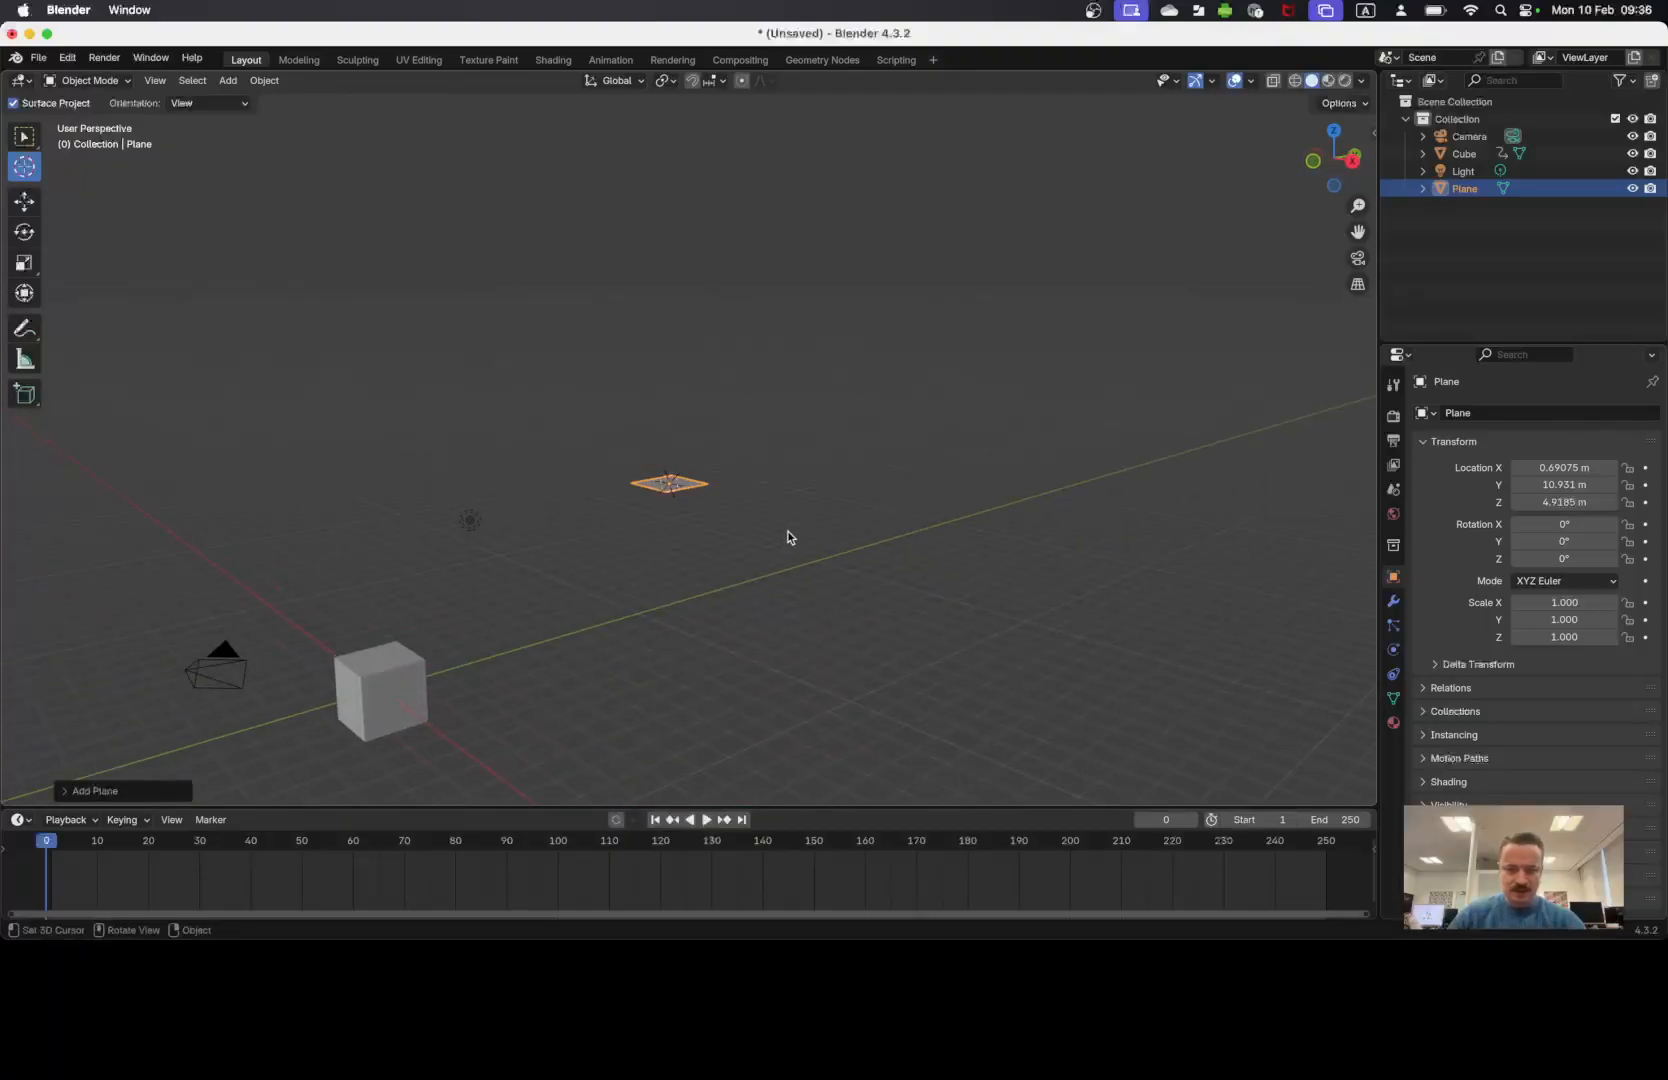
key(g)
key(z)
key(Escape)
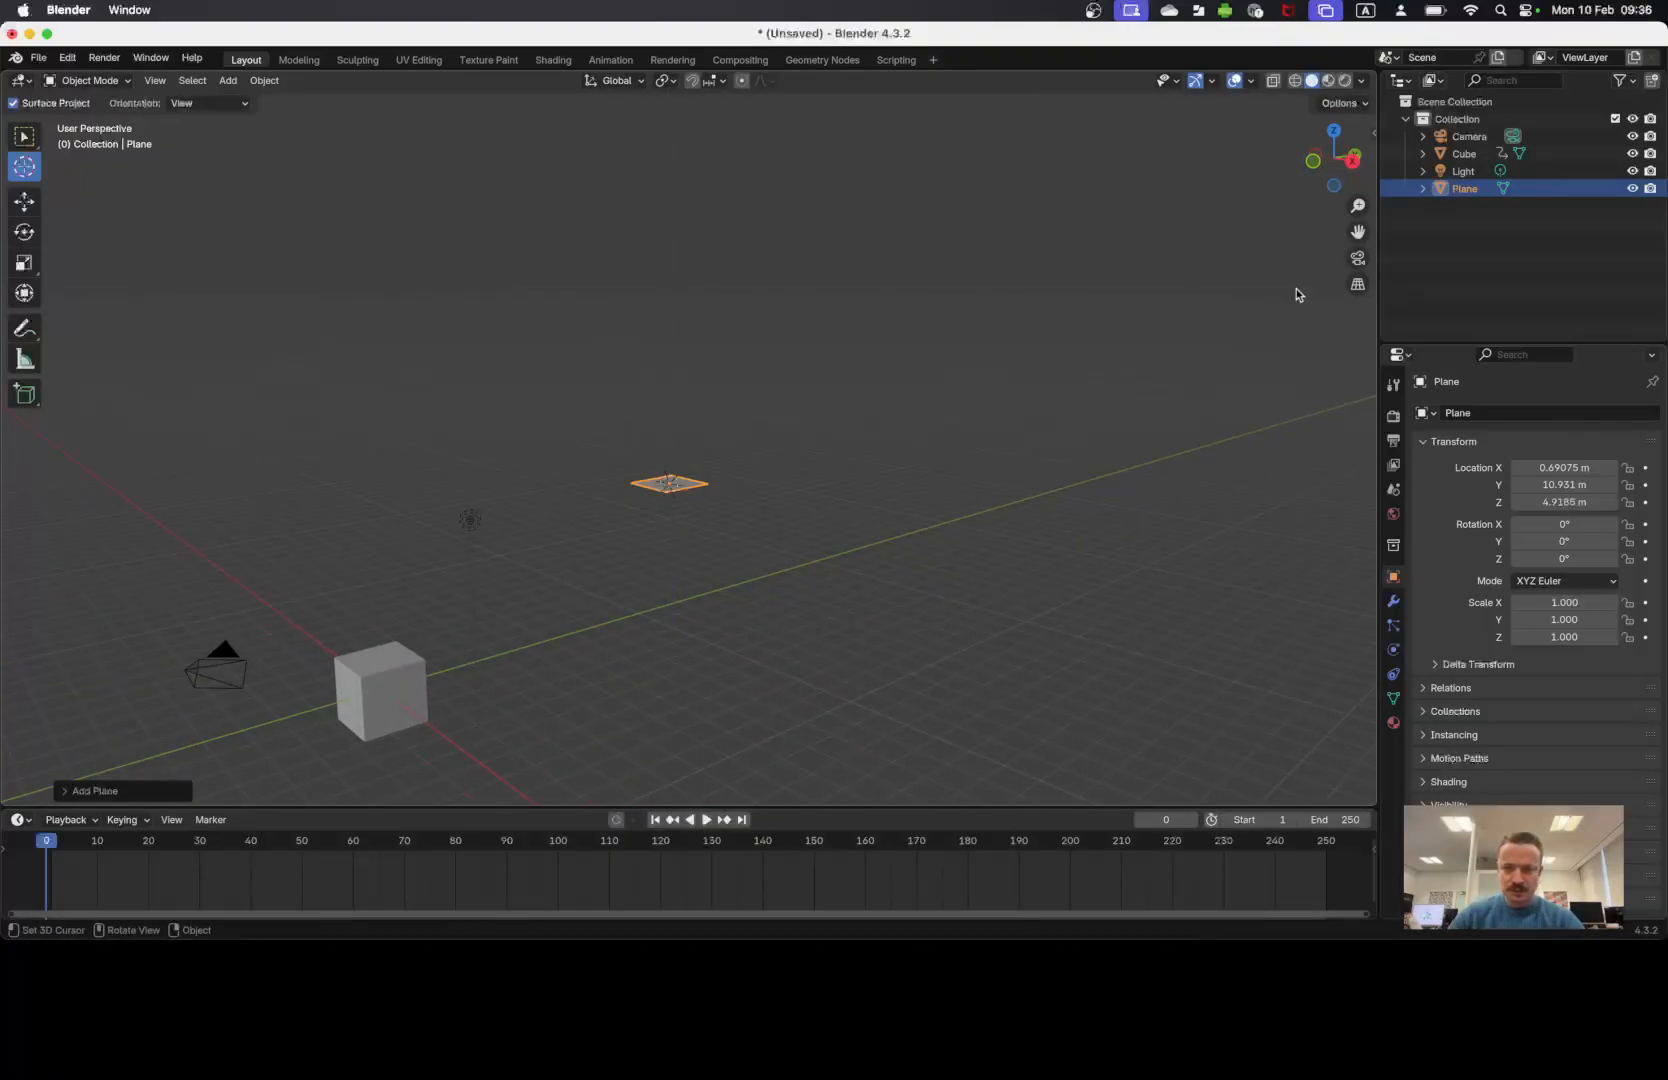
Turn on the Screencast Keys overlay for the 3D viewport and collapse its settings.
click(1373, 133)
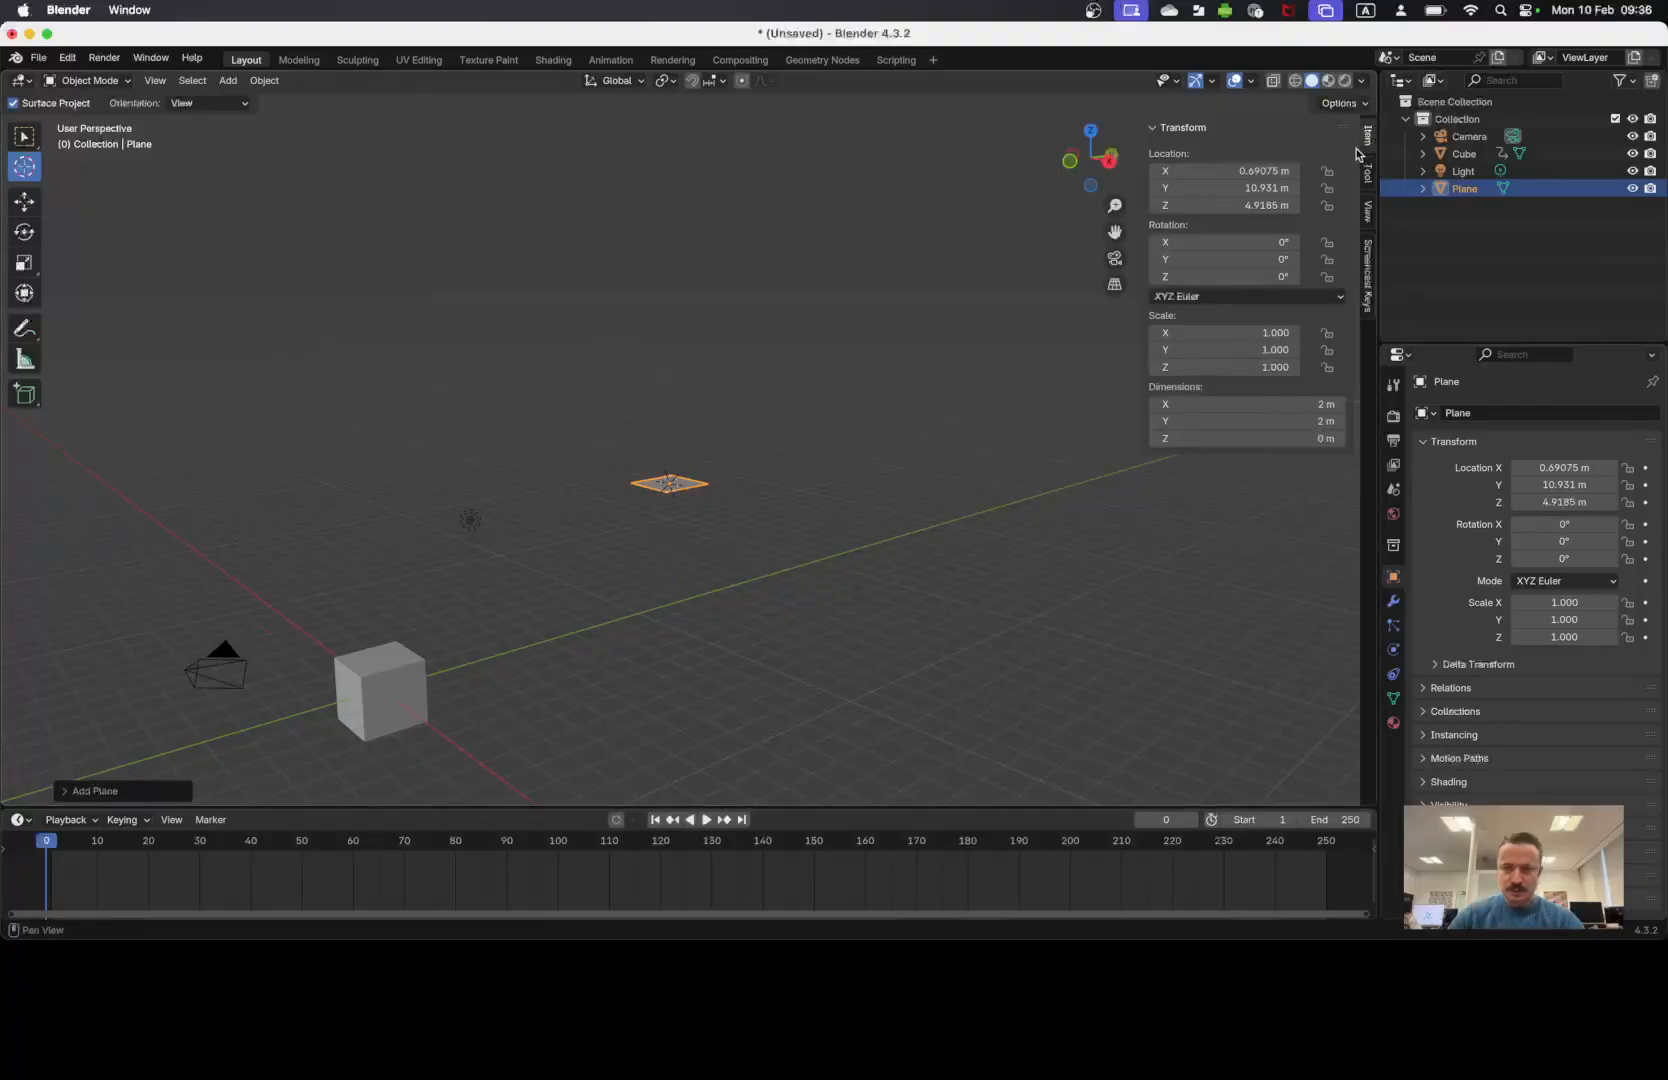
click(1369, 260)
click(1166, 128)
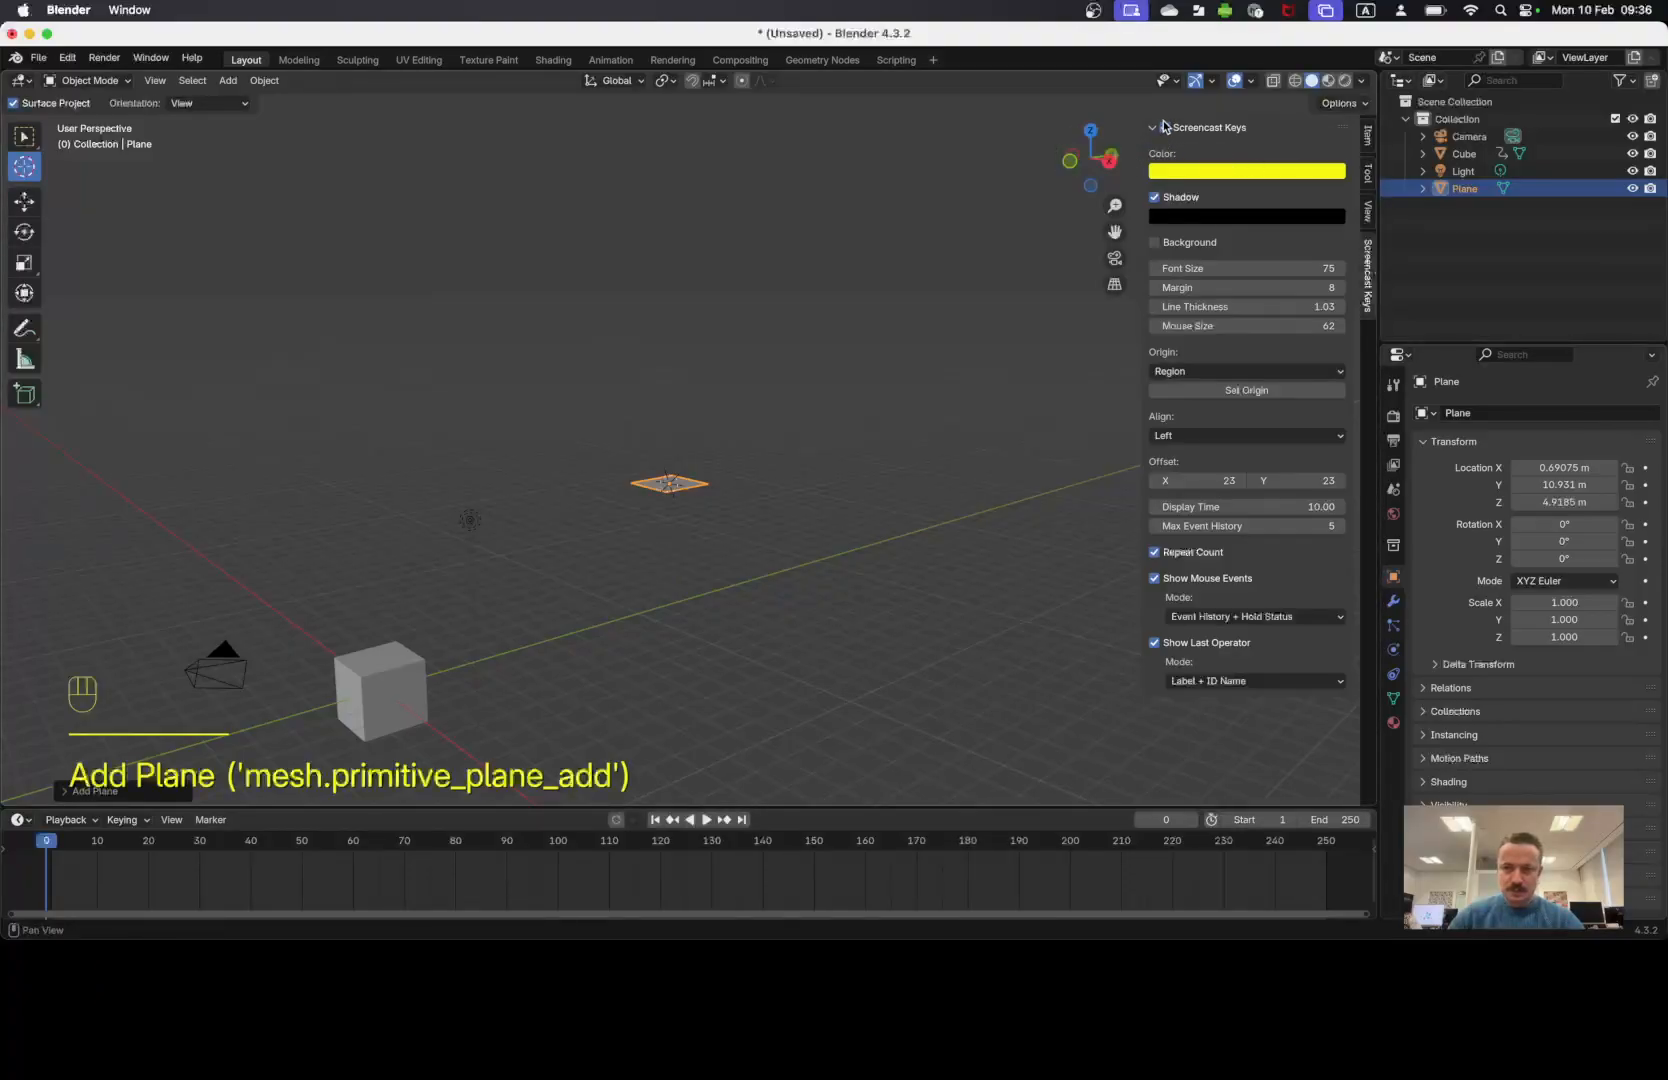
click(1154, 127)
Move the plane down along Z to about 0.21 m and check its height from the front and right views.
key(g)
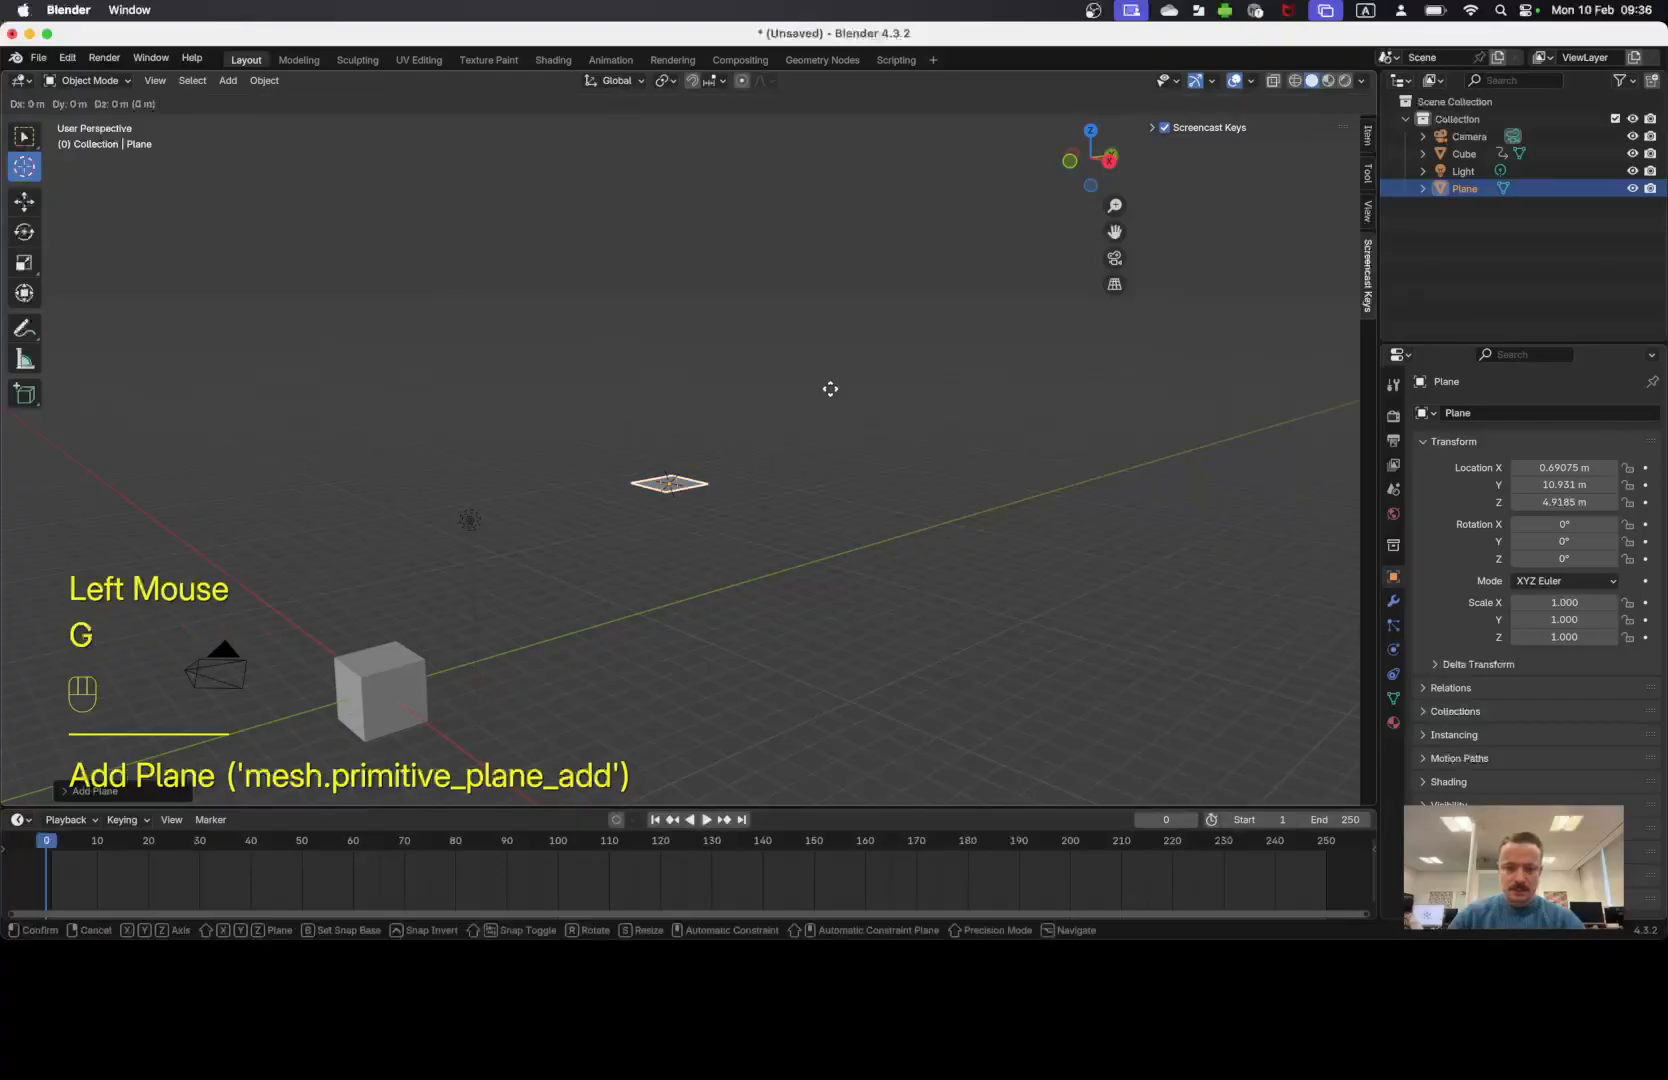
key(z)
click(842, 514)
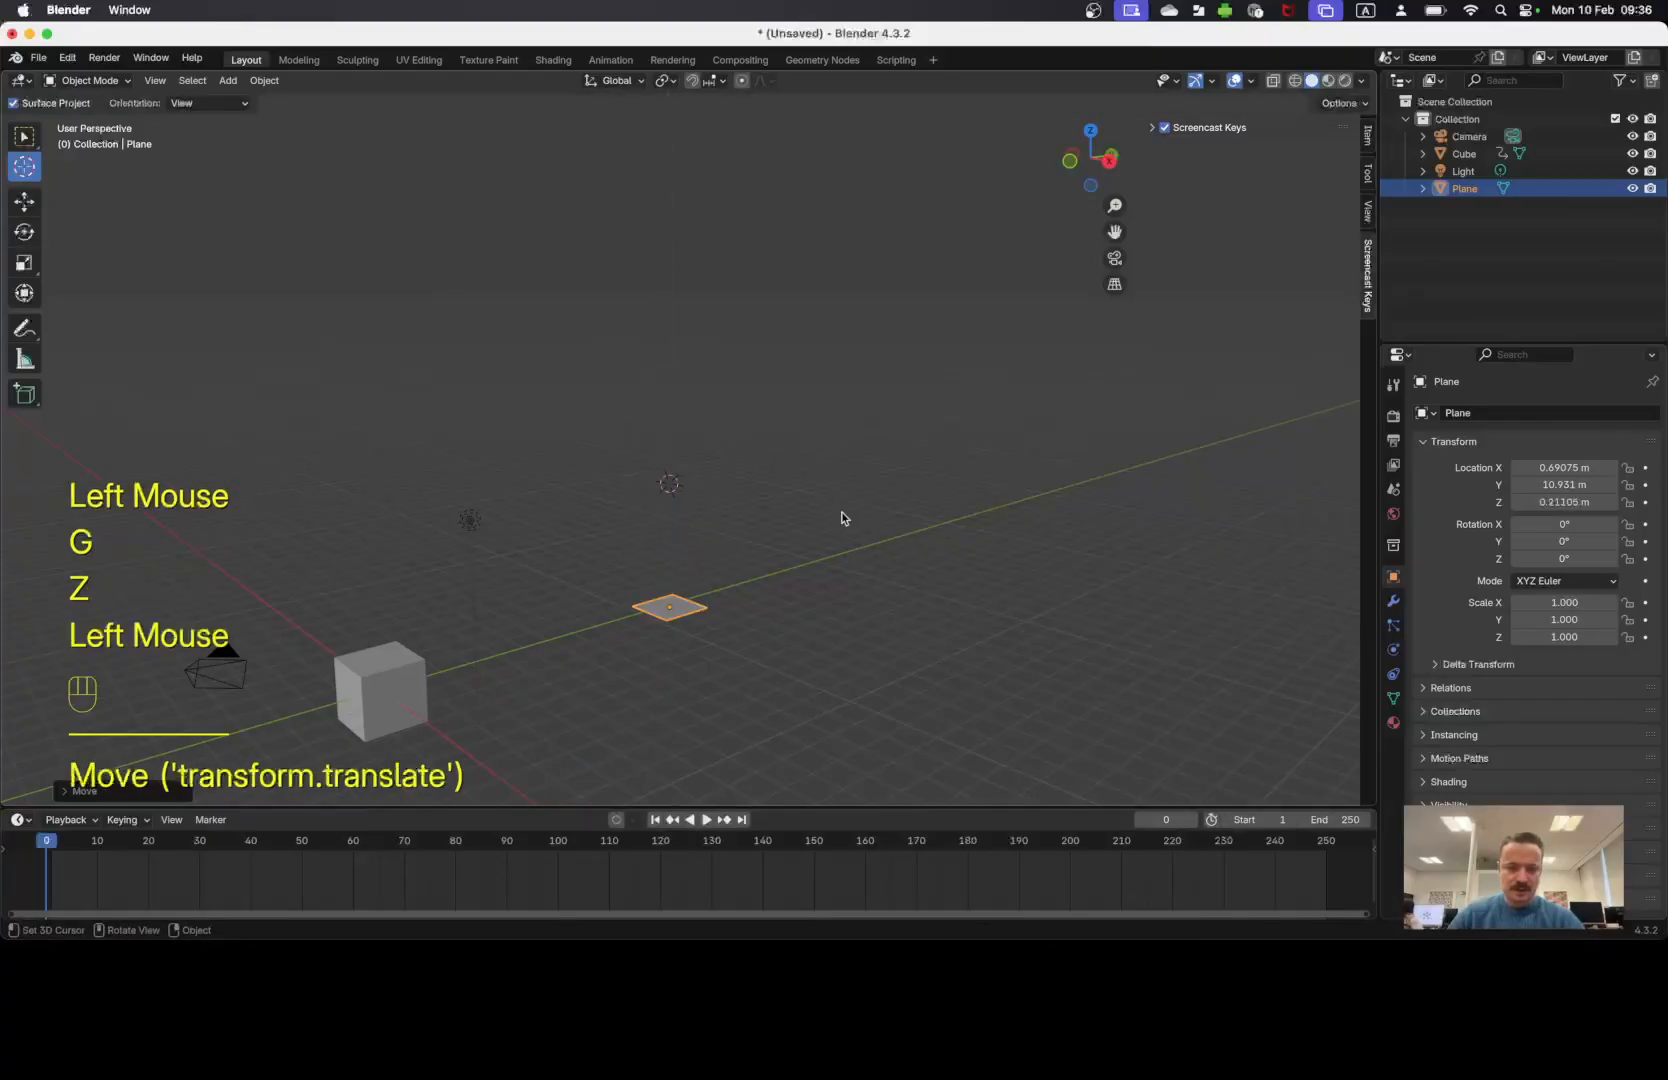
key(KP_1)
key(KP_3)
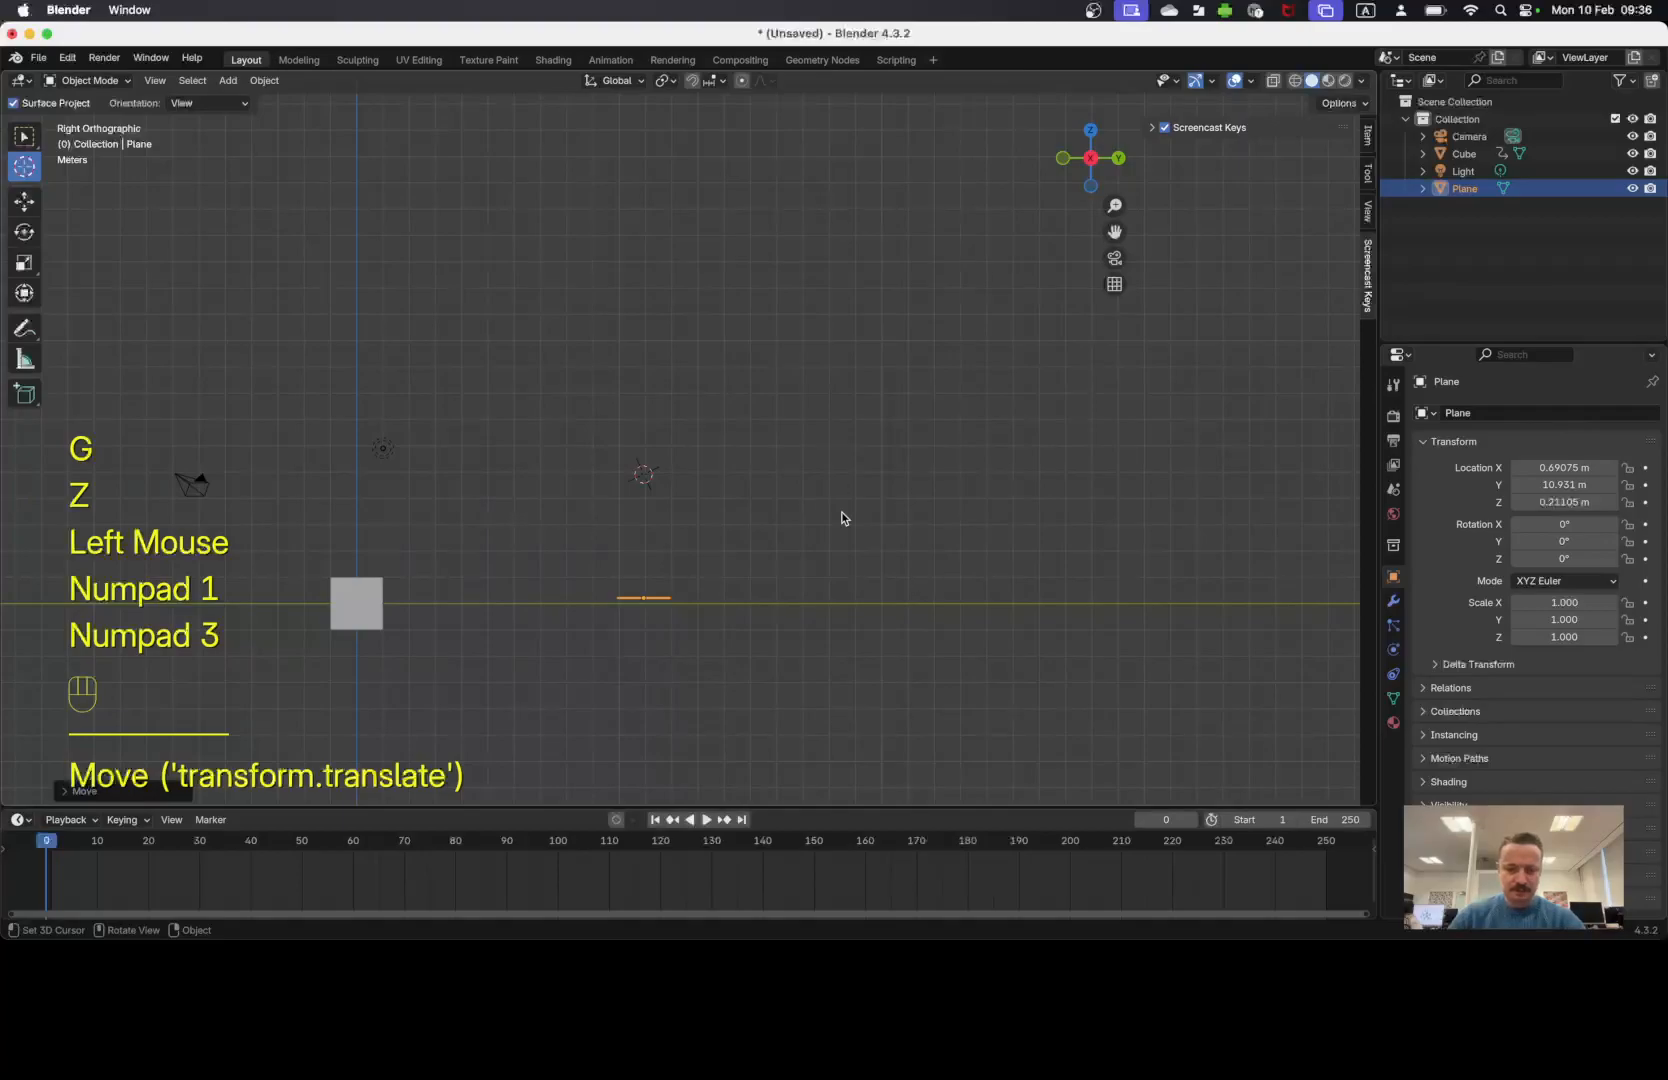
In Edit Mode from the top view, scale the plane's mesh up to about five and a half times its size.
key(KP_7)
key(Tab)
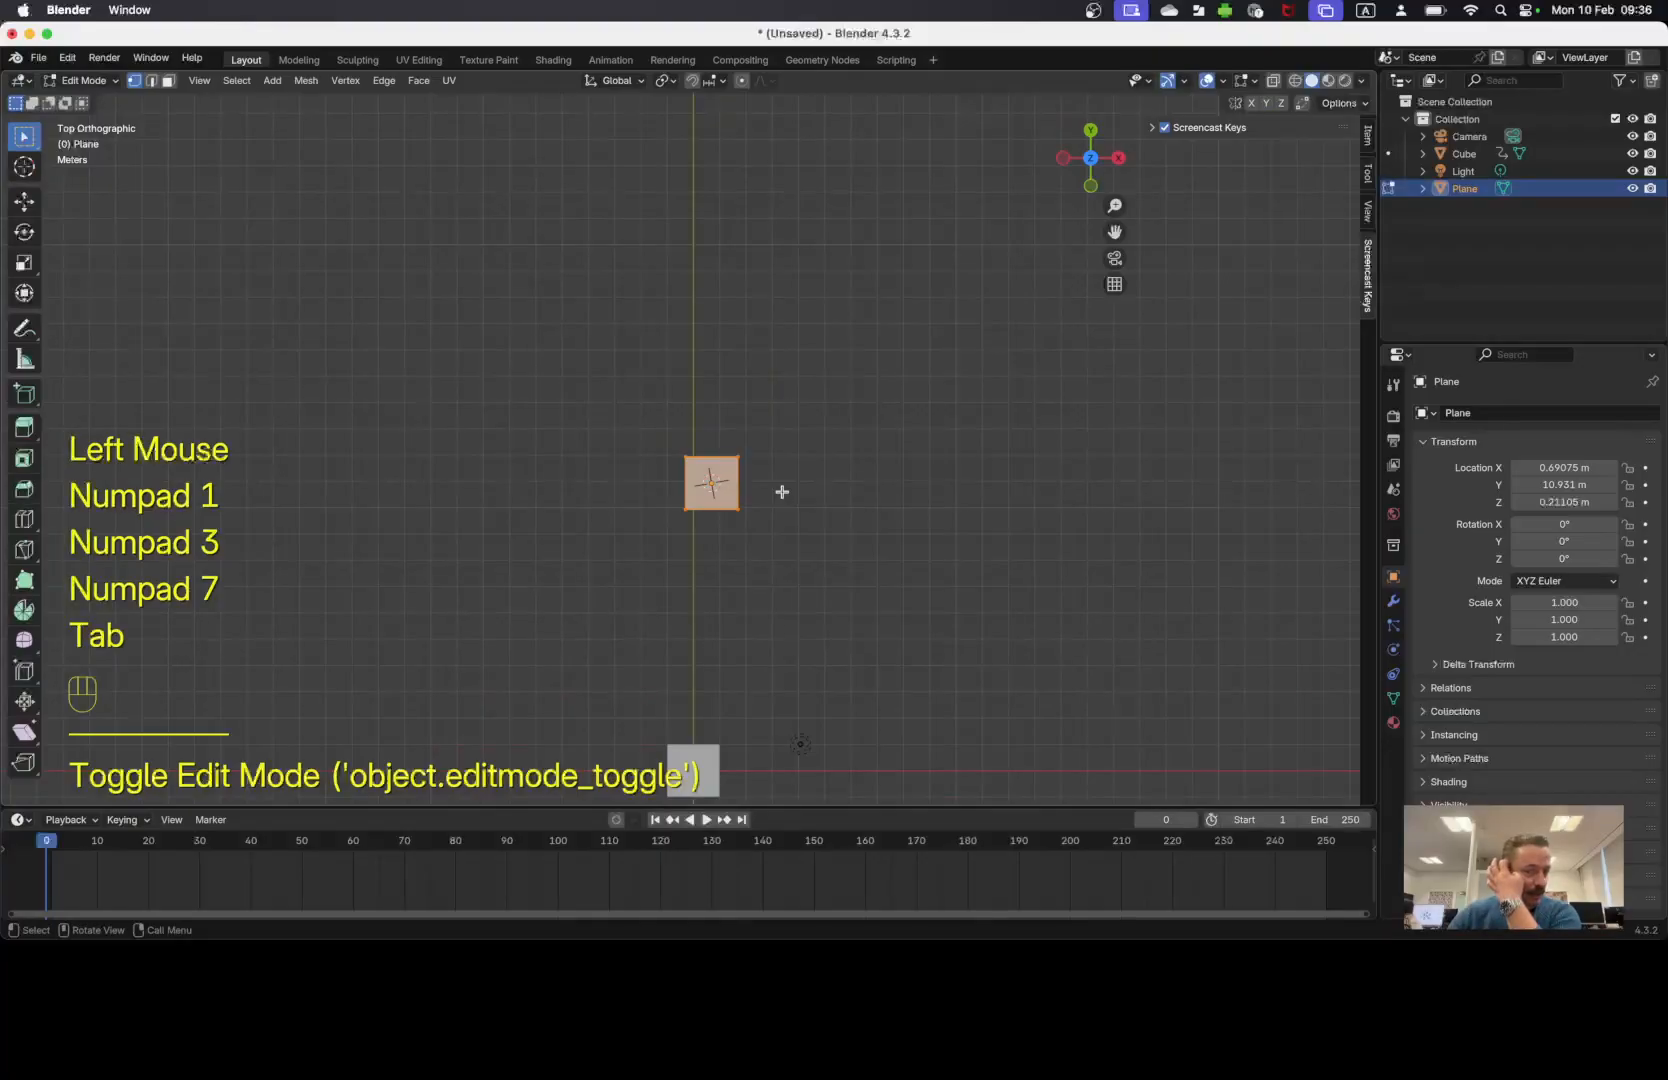
key(s)
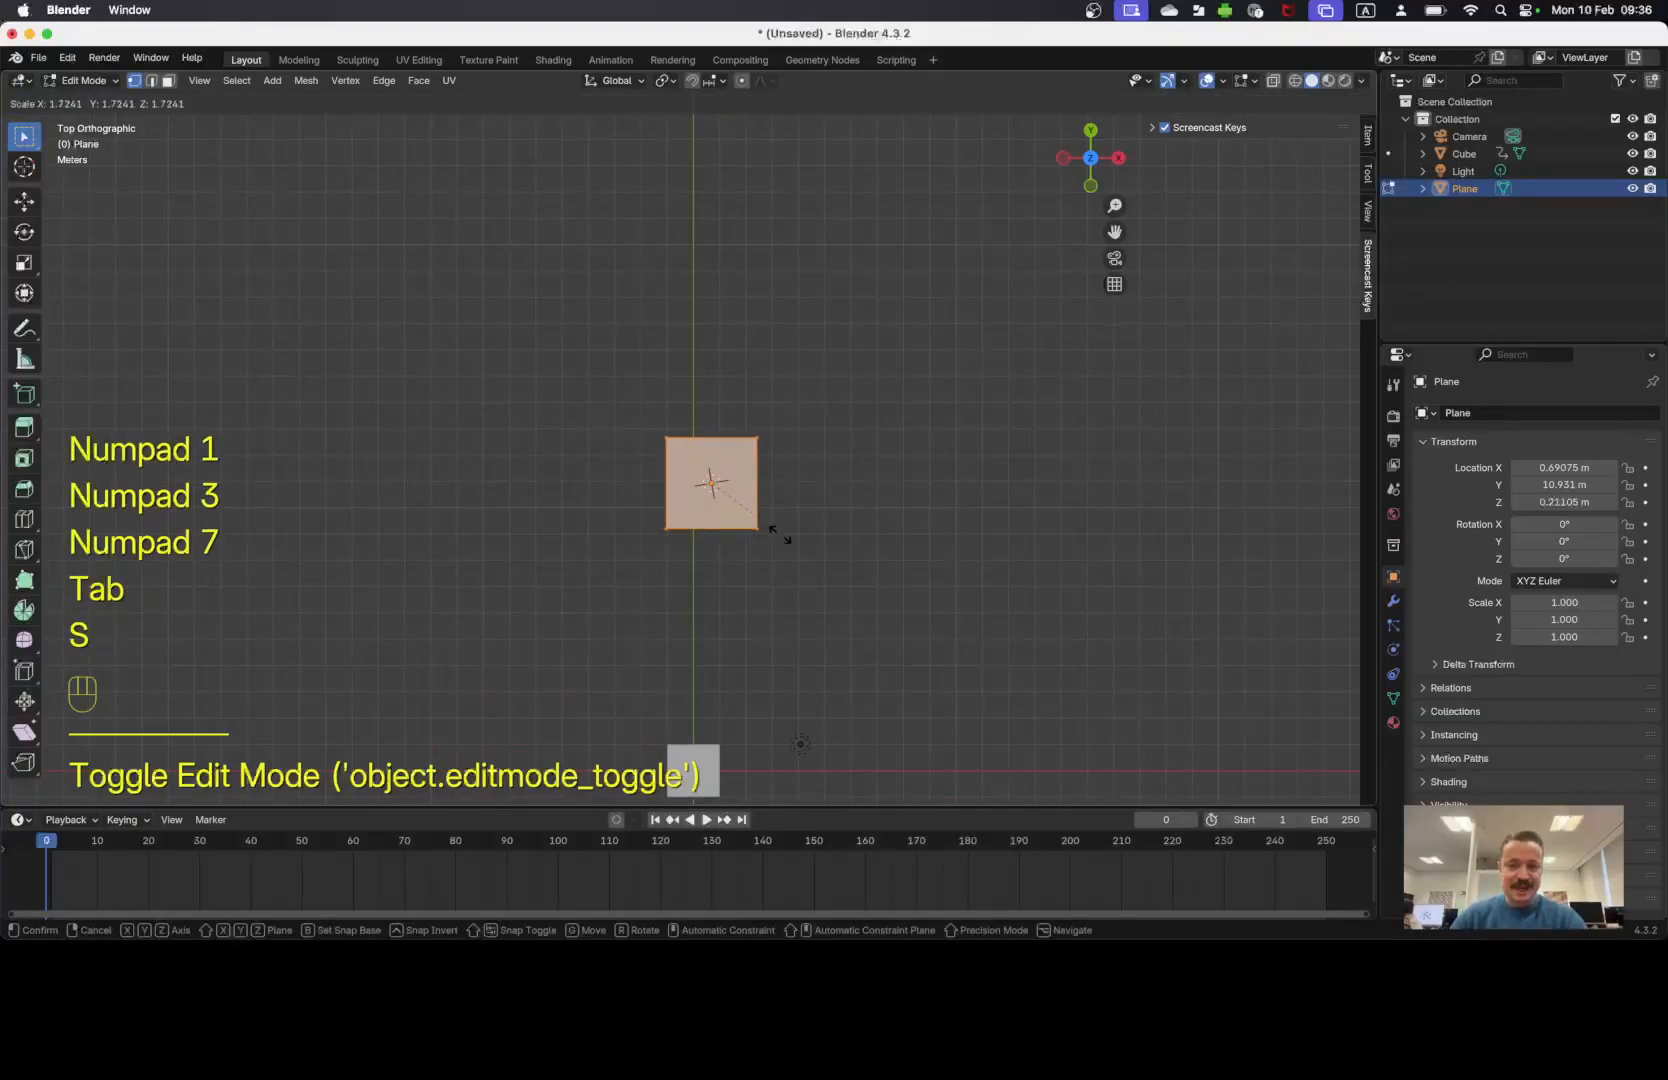
click(946, 619)
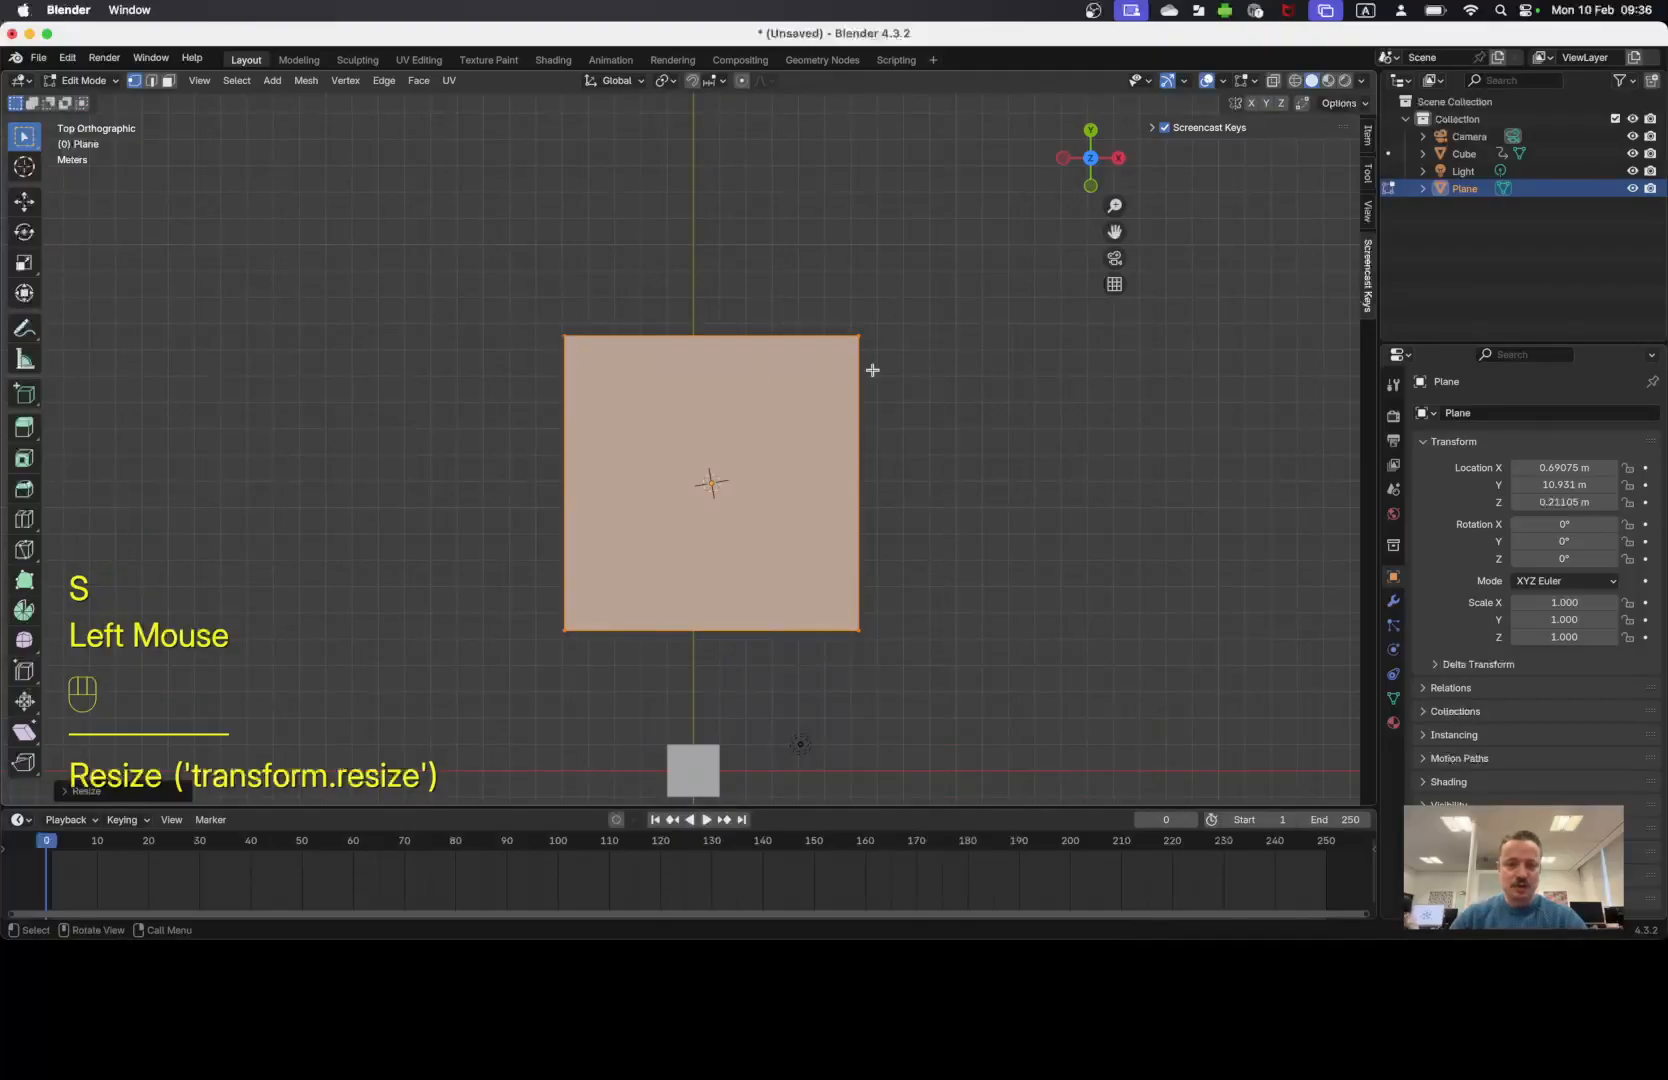
Subdivide the plane's whole mesh three times into an 8 by 8 grid of faces.
right_click(960, 345)
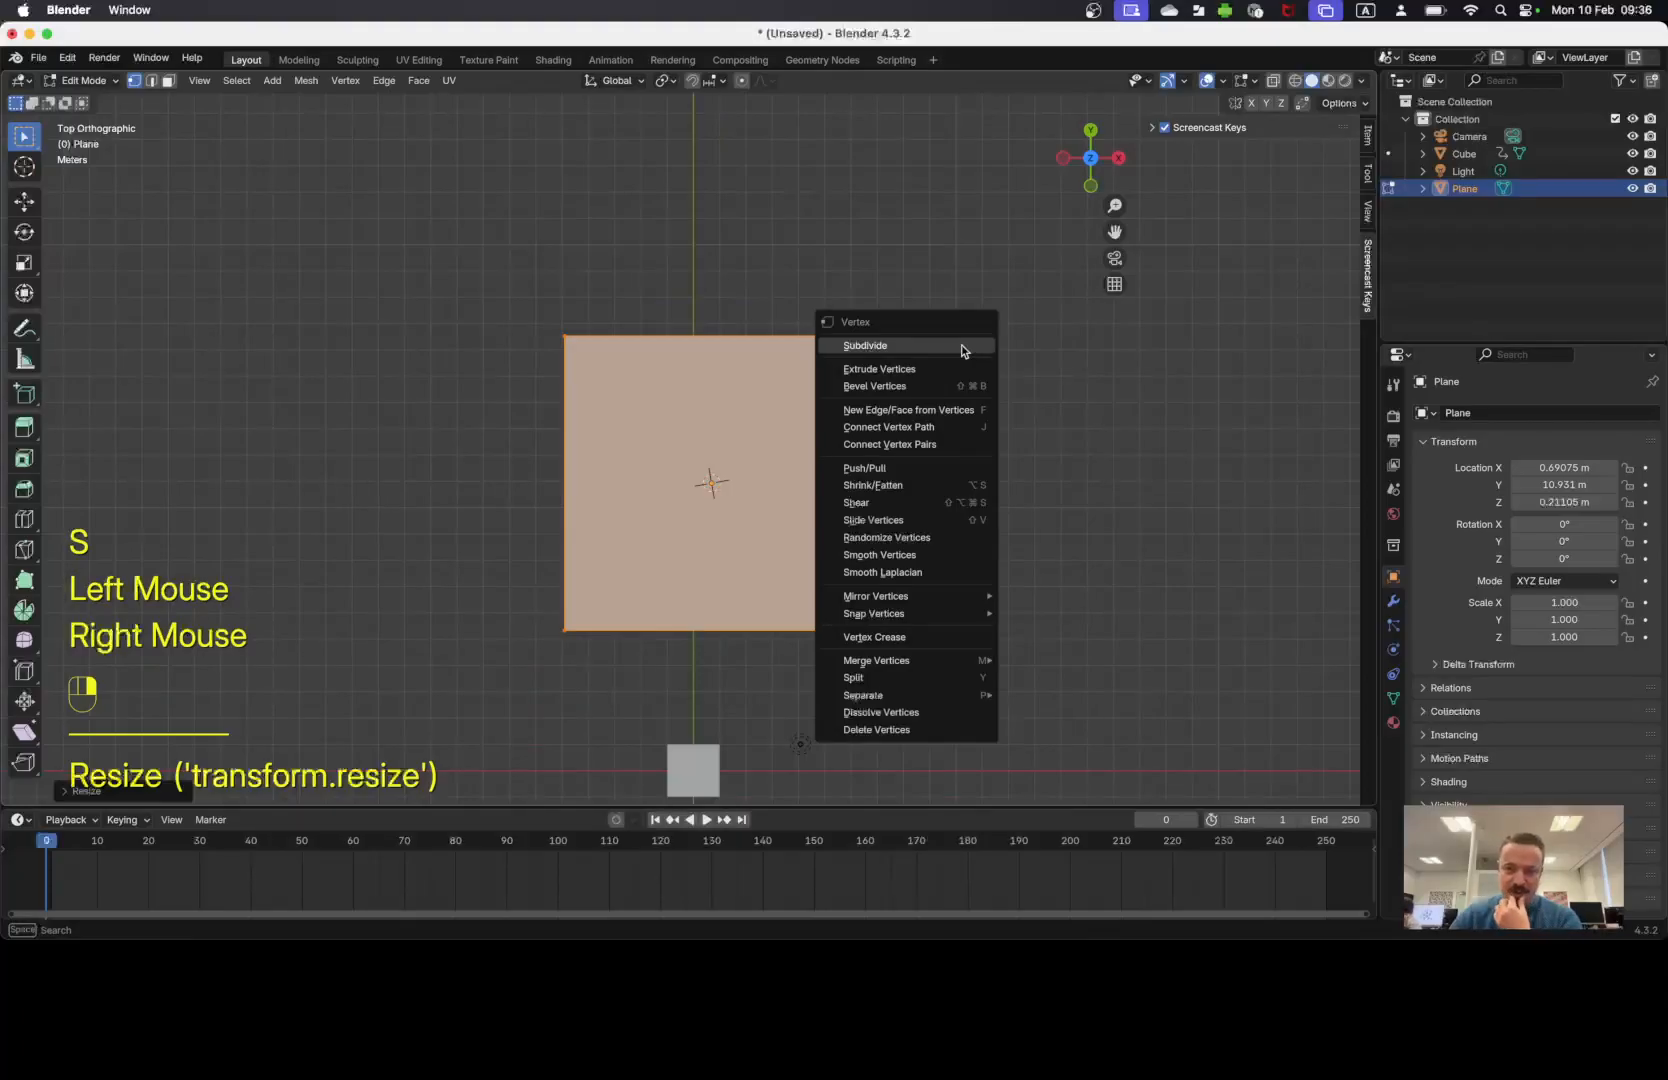
right_click(911, 318)
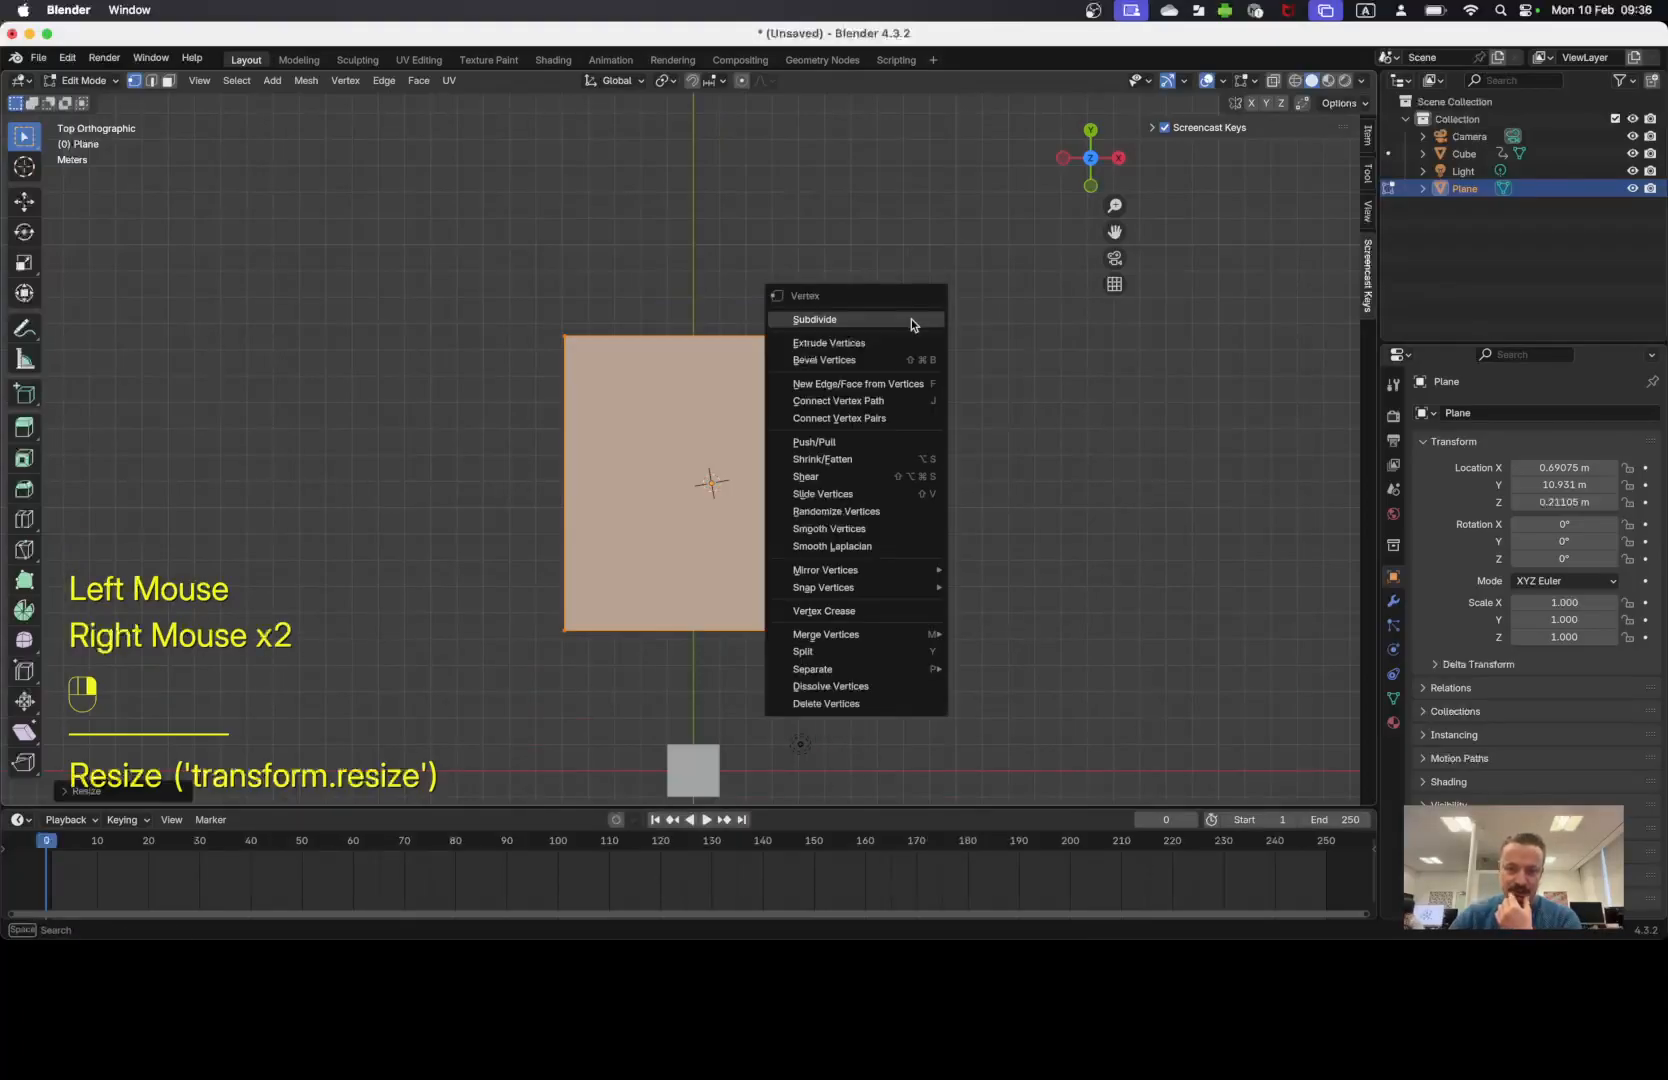
click(911, 318)
key(w)
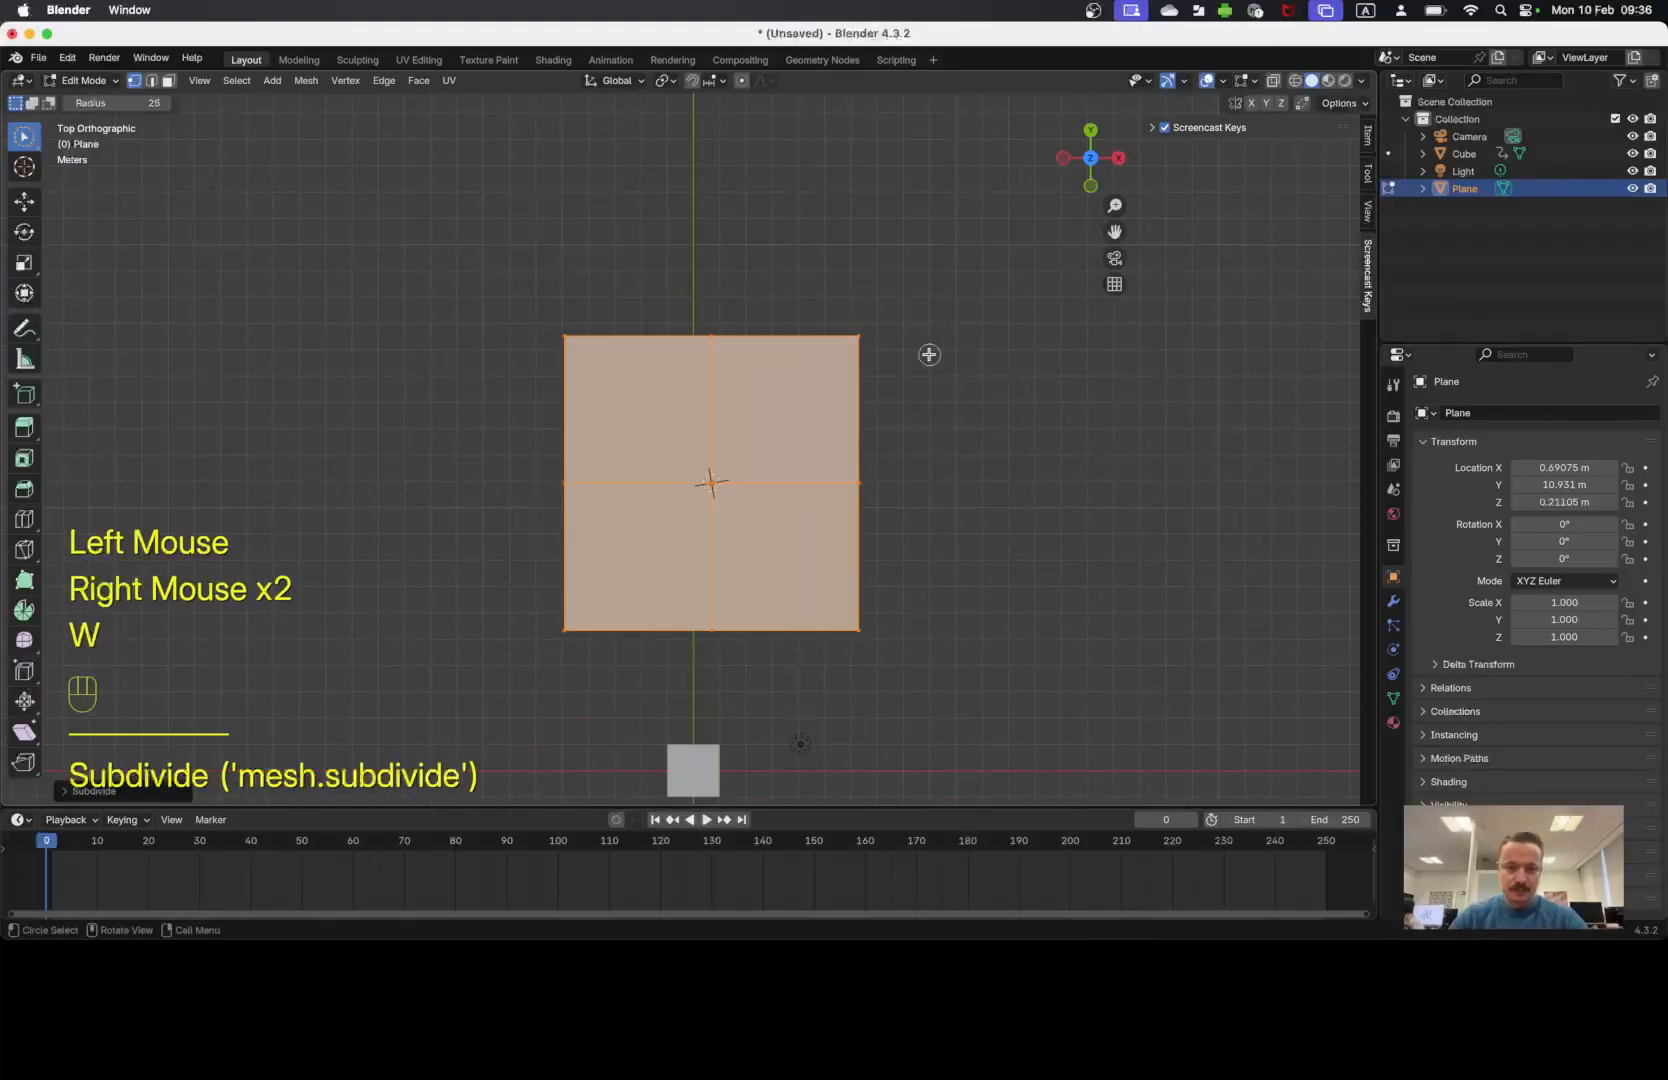
right_click(929, 354)
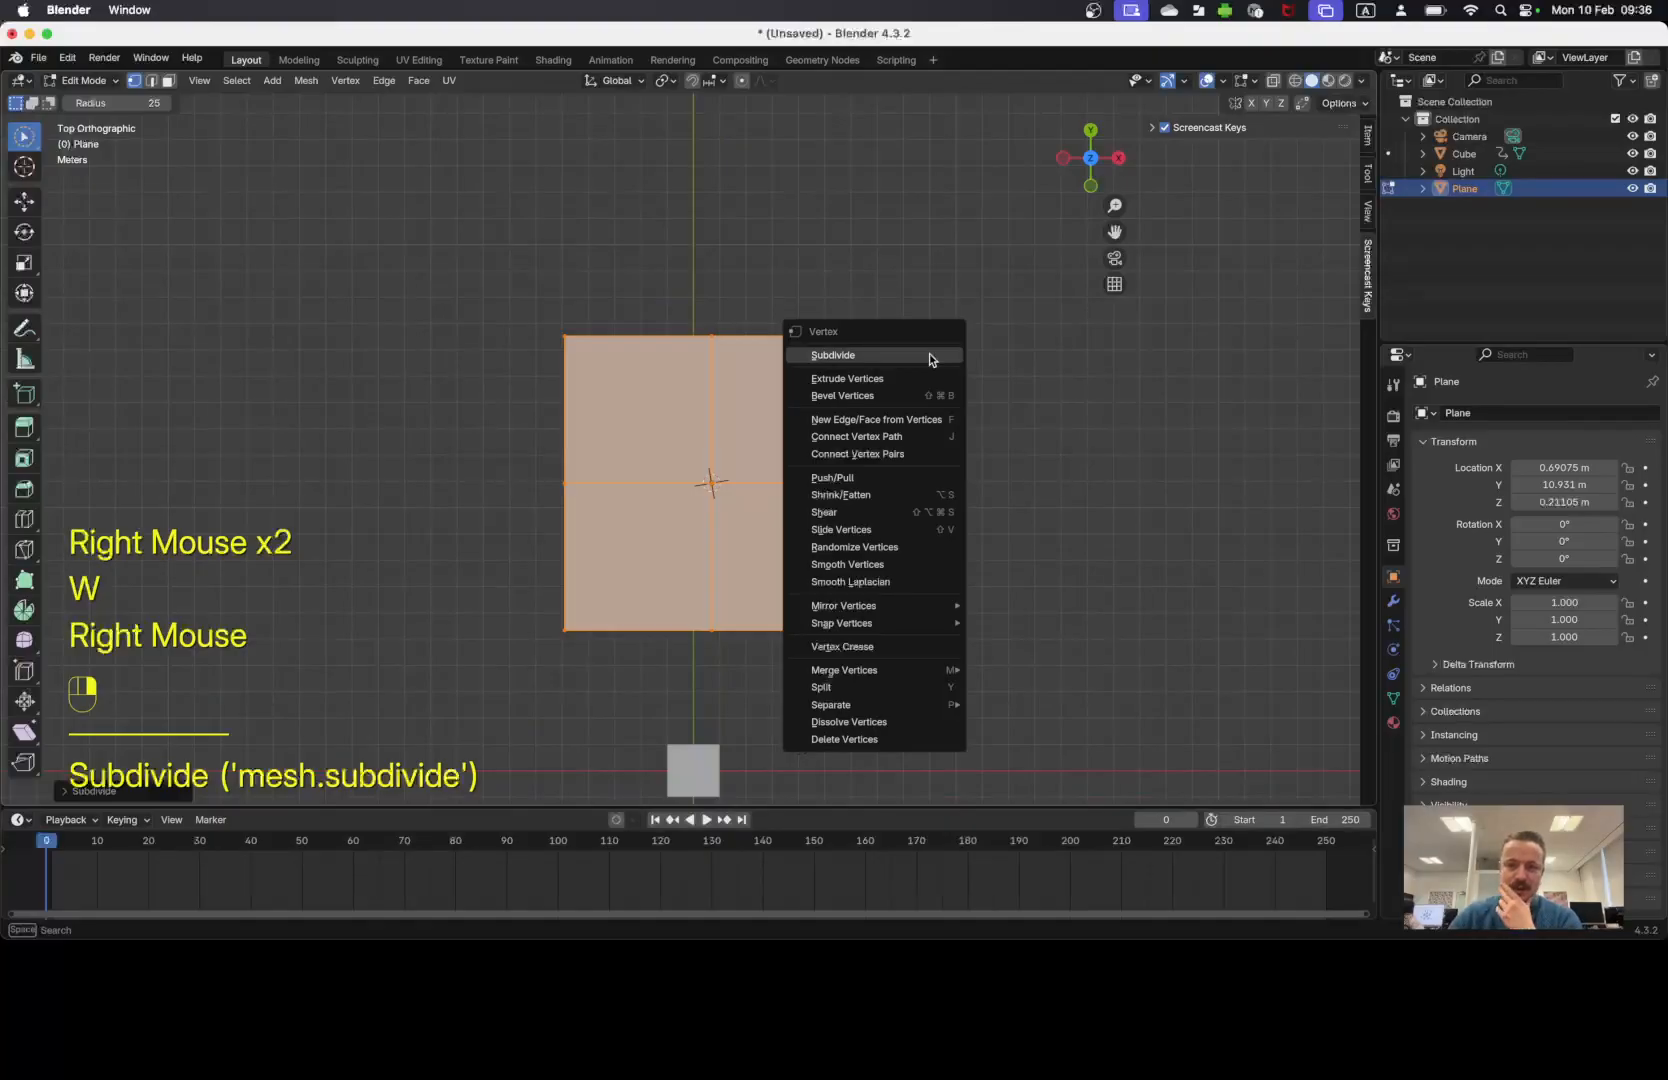
click(929, 354)
right_click(929, 354)
click(929, 354)
middle_drag(868, 588, 768, 552)
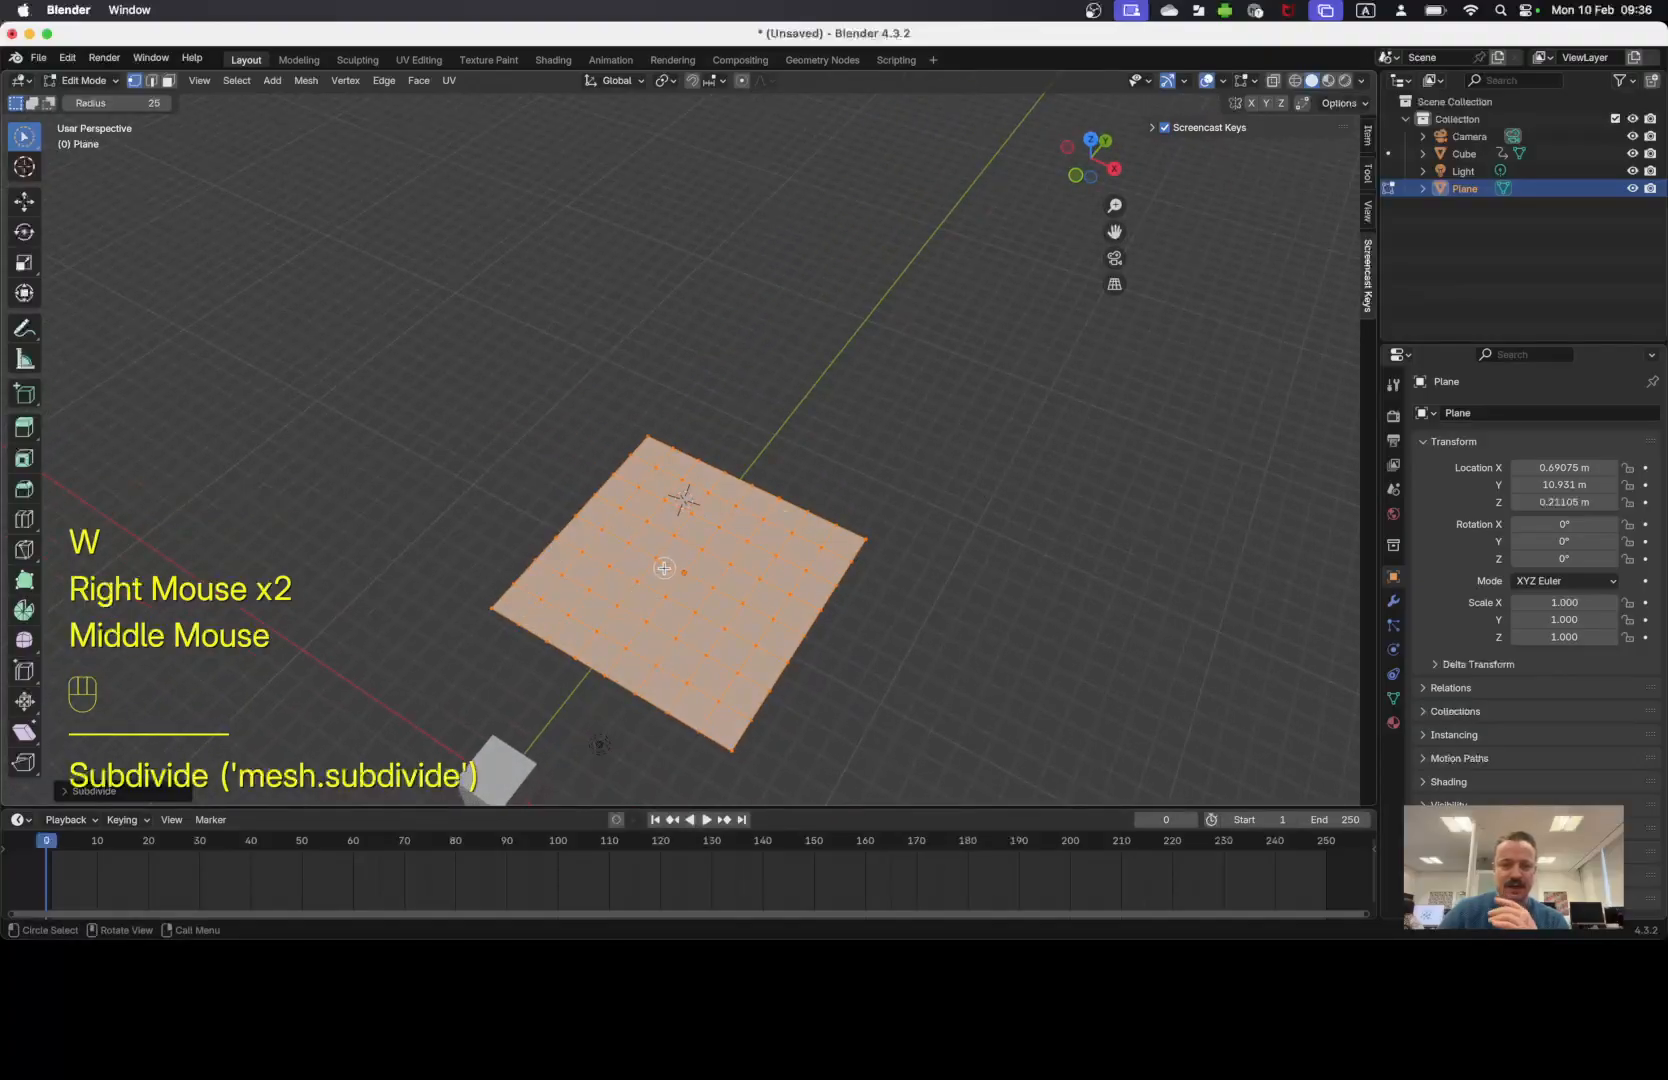
click(815, 560)
key(g)
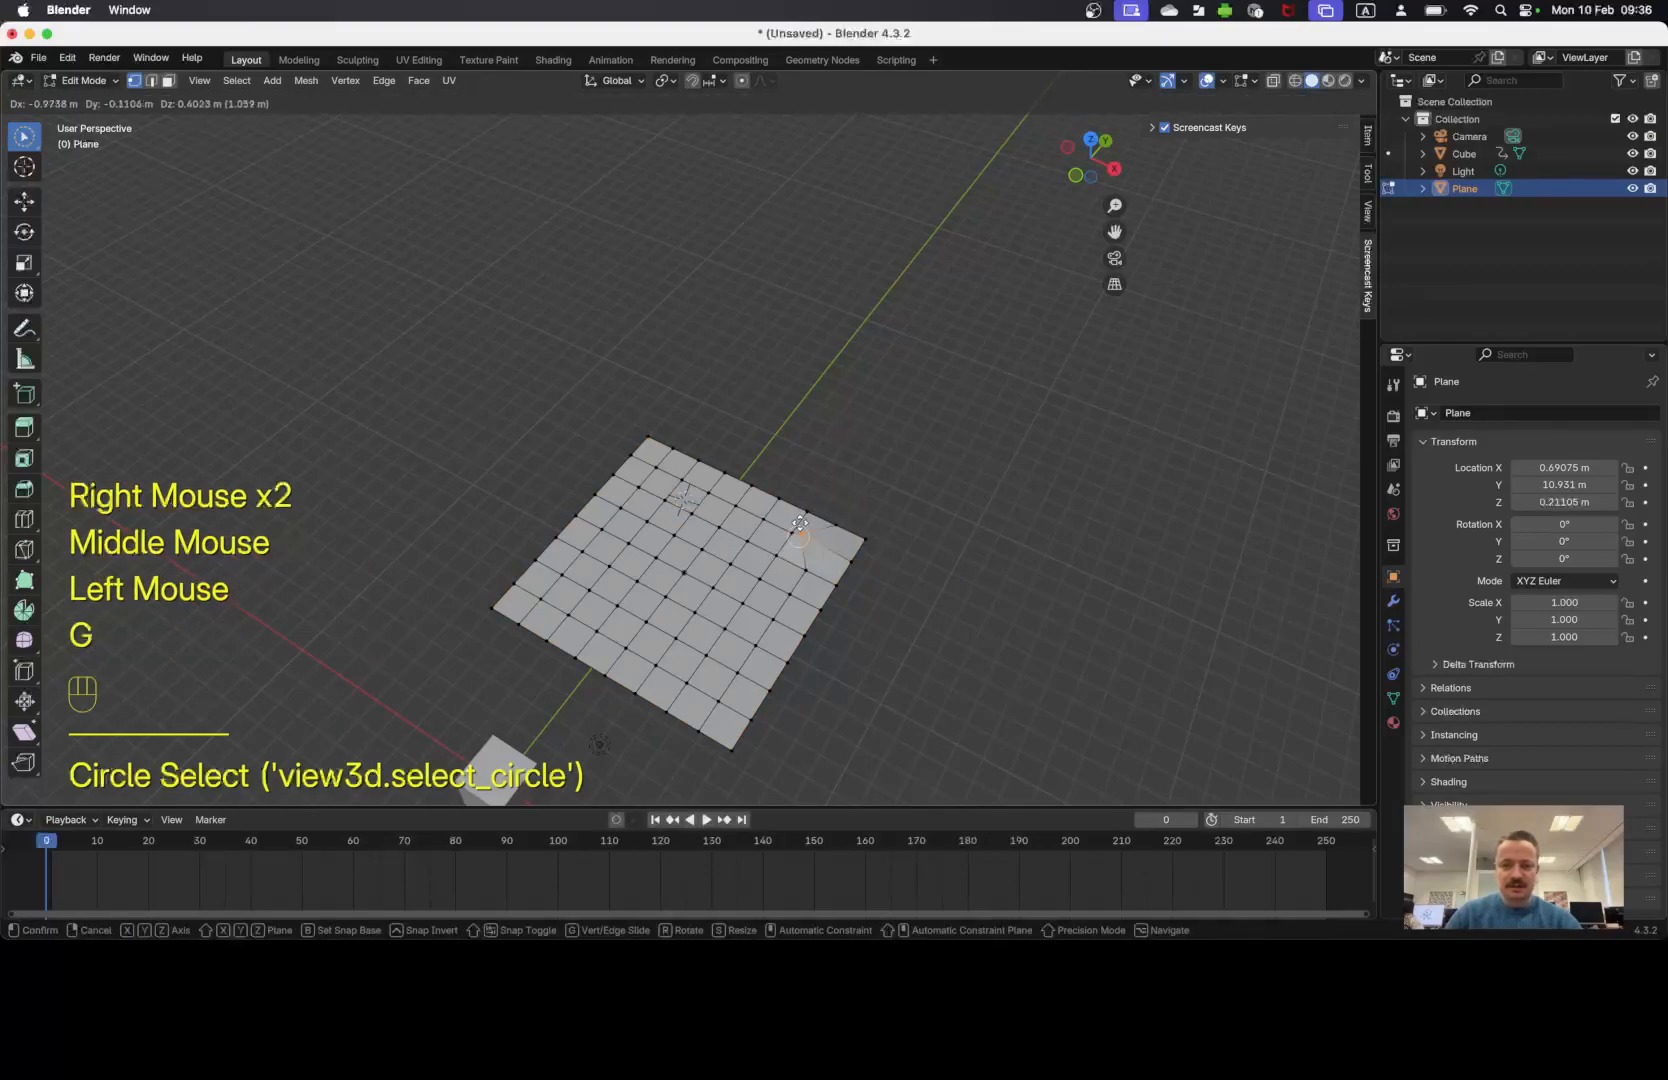
key(Escape)
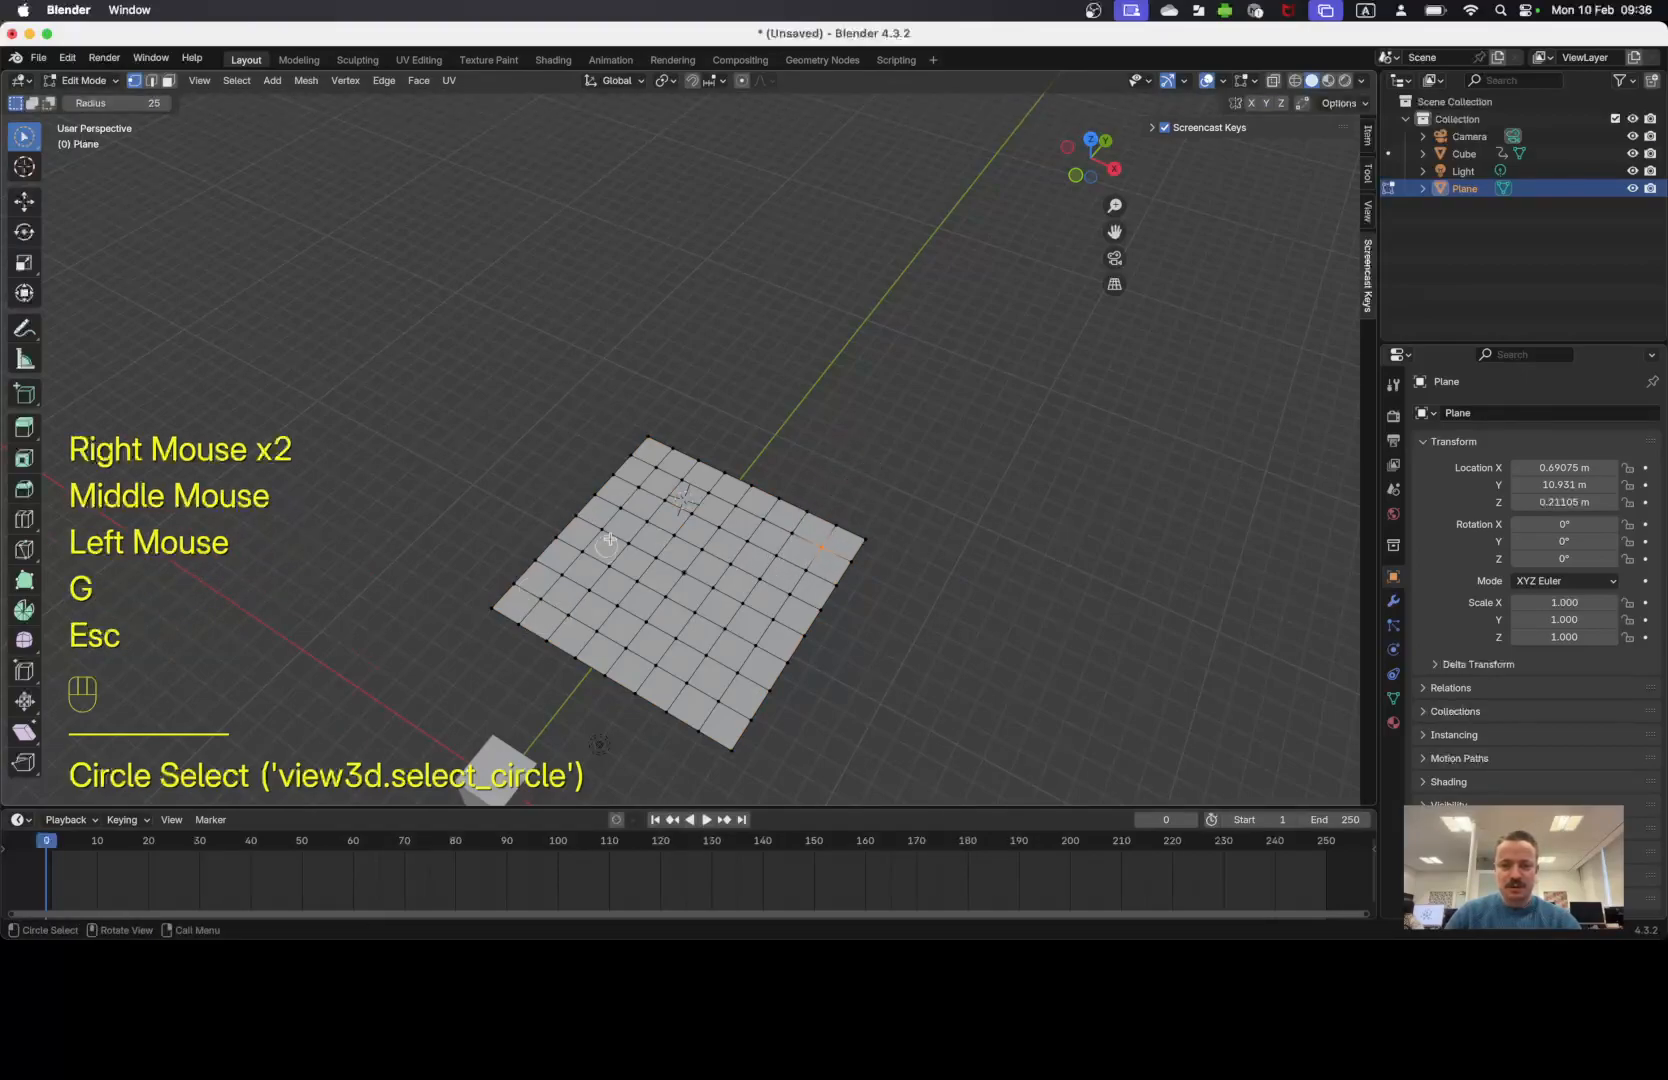
shift+middle_drag(610, 540, 726, 464)
key(KP_7)
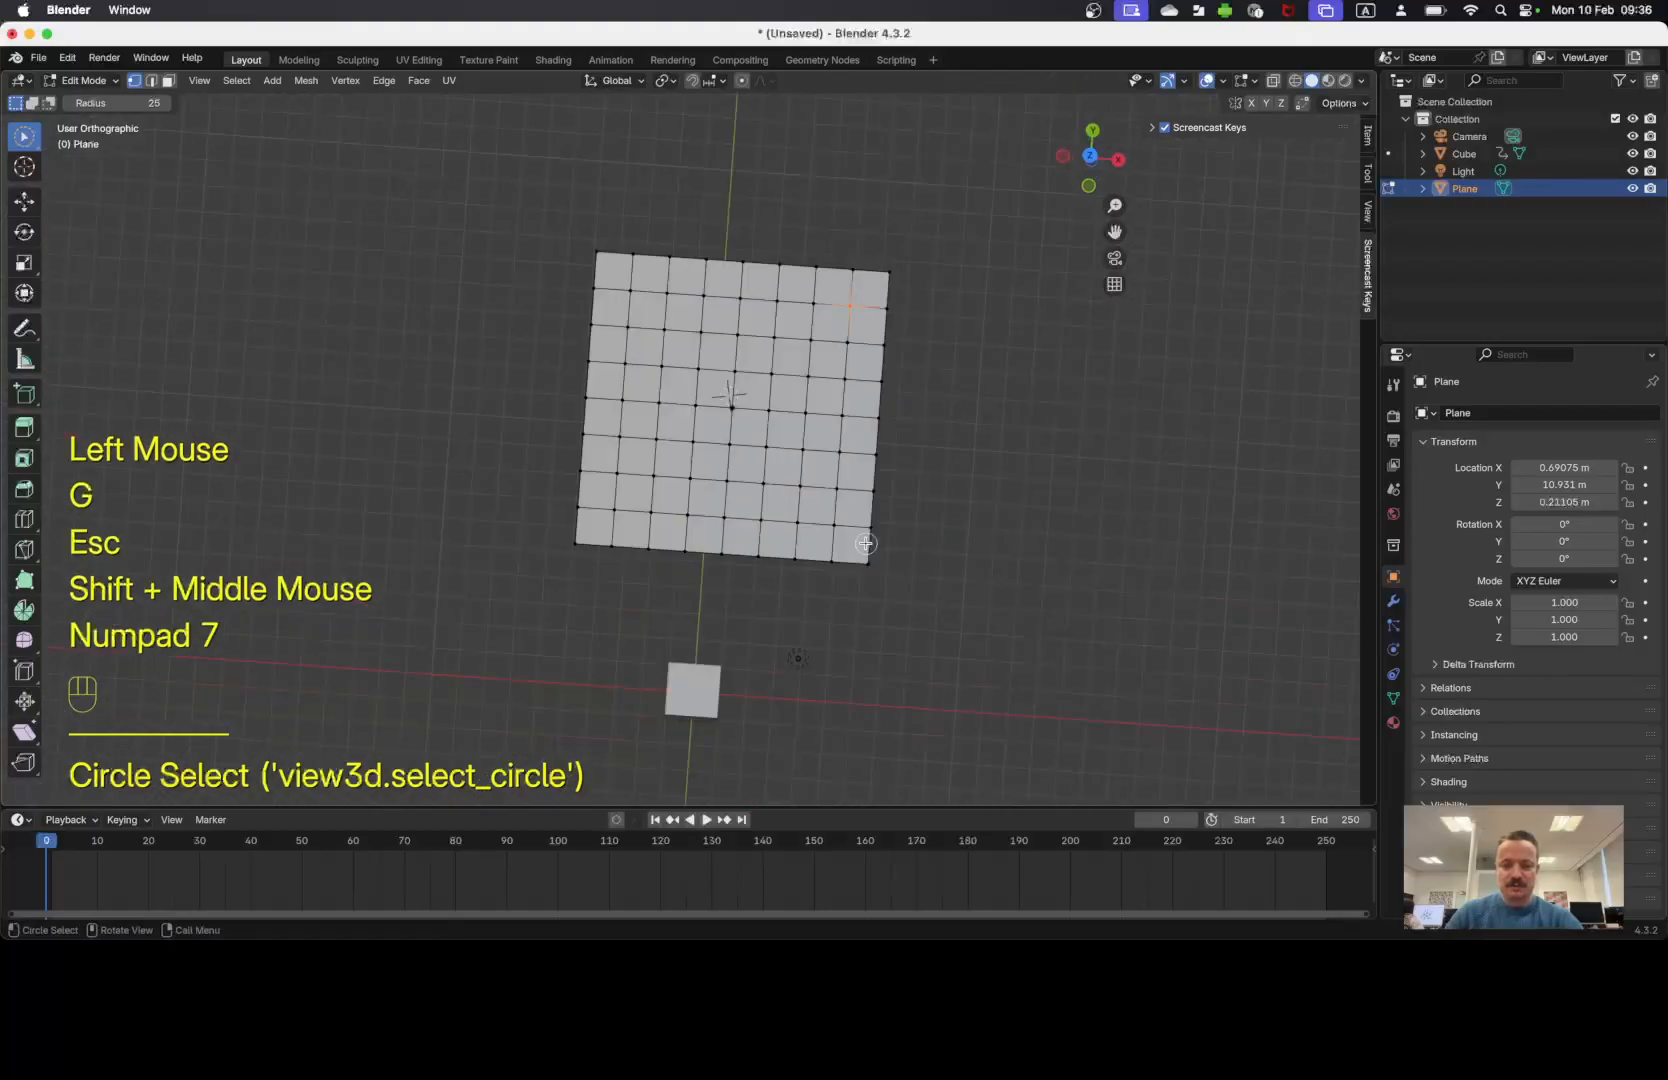
Return the plane to Object Mode and add a Wave modifier to it.
key(Tab)
middle_drag(821, 566, 743, 390)
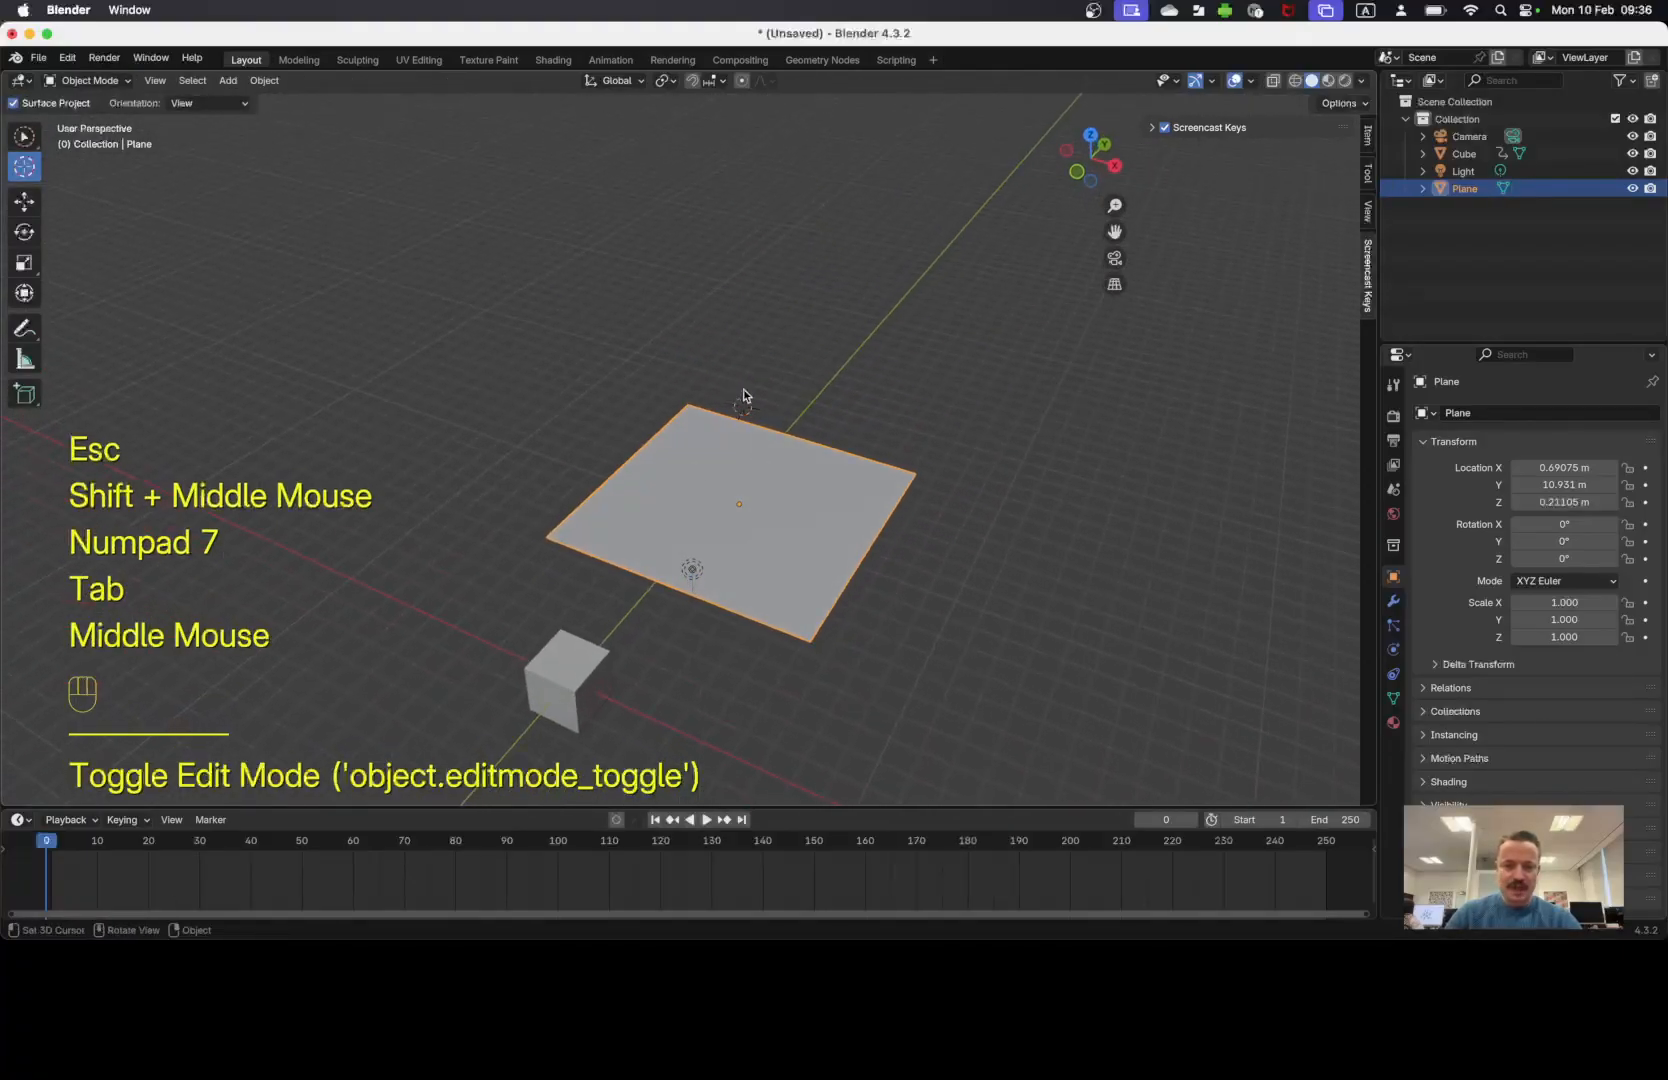
click(1395, 607)
click(1448, 418)
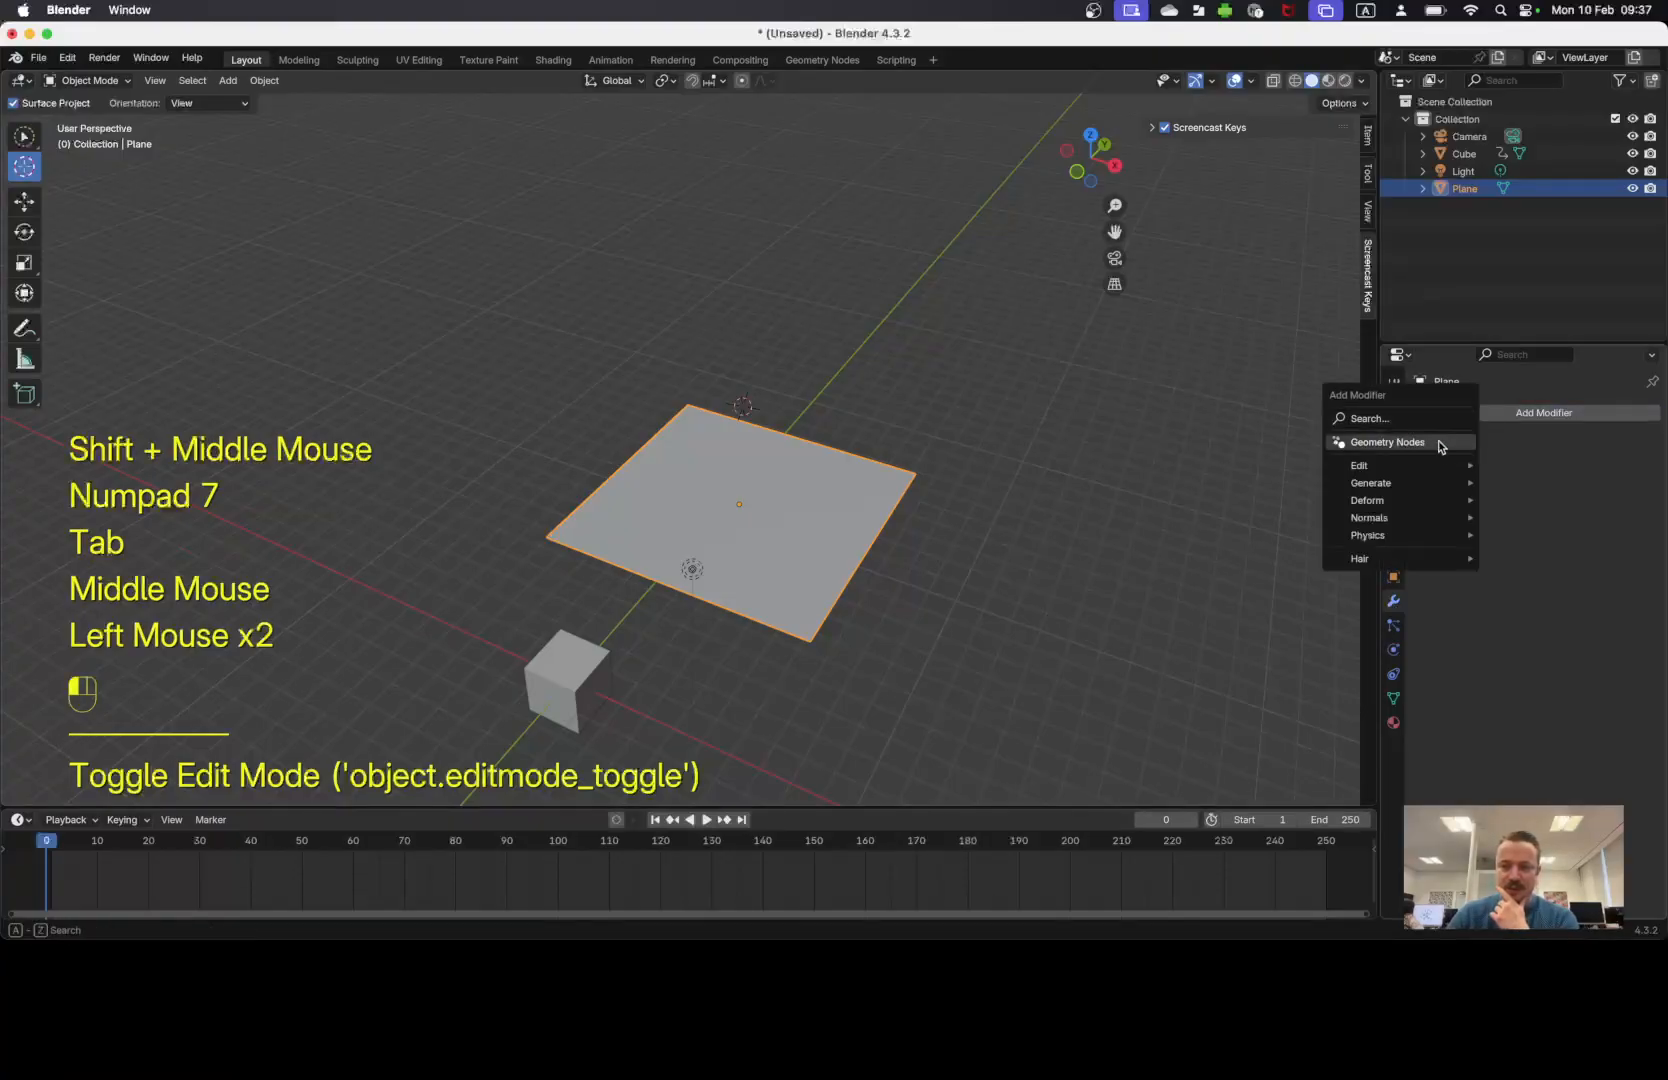
mouse_move(1430, 484)
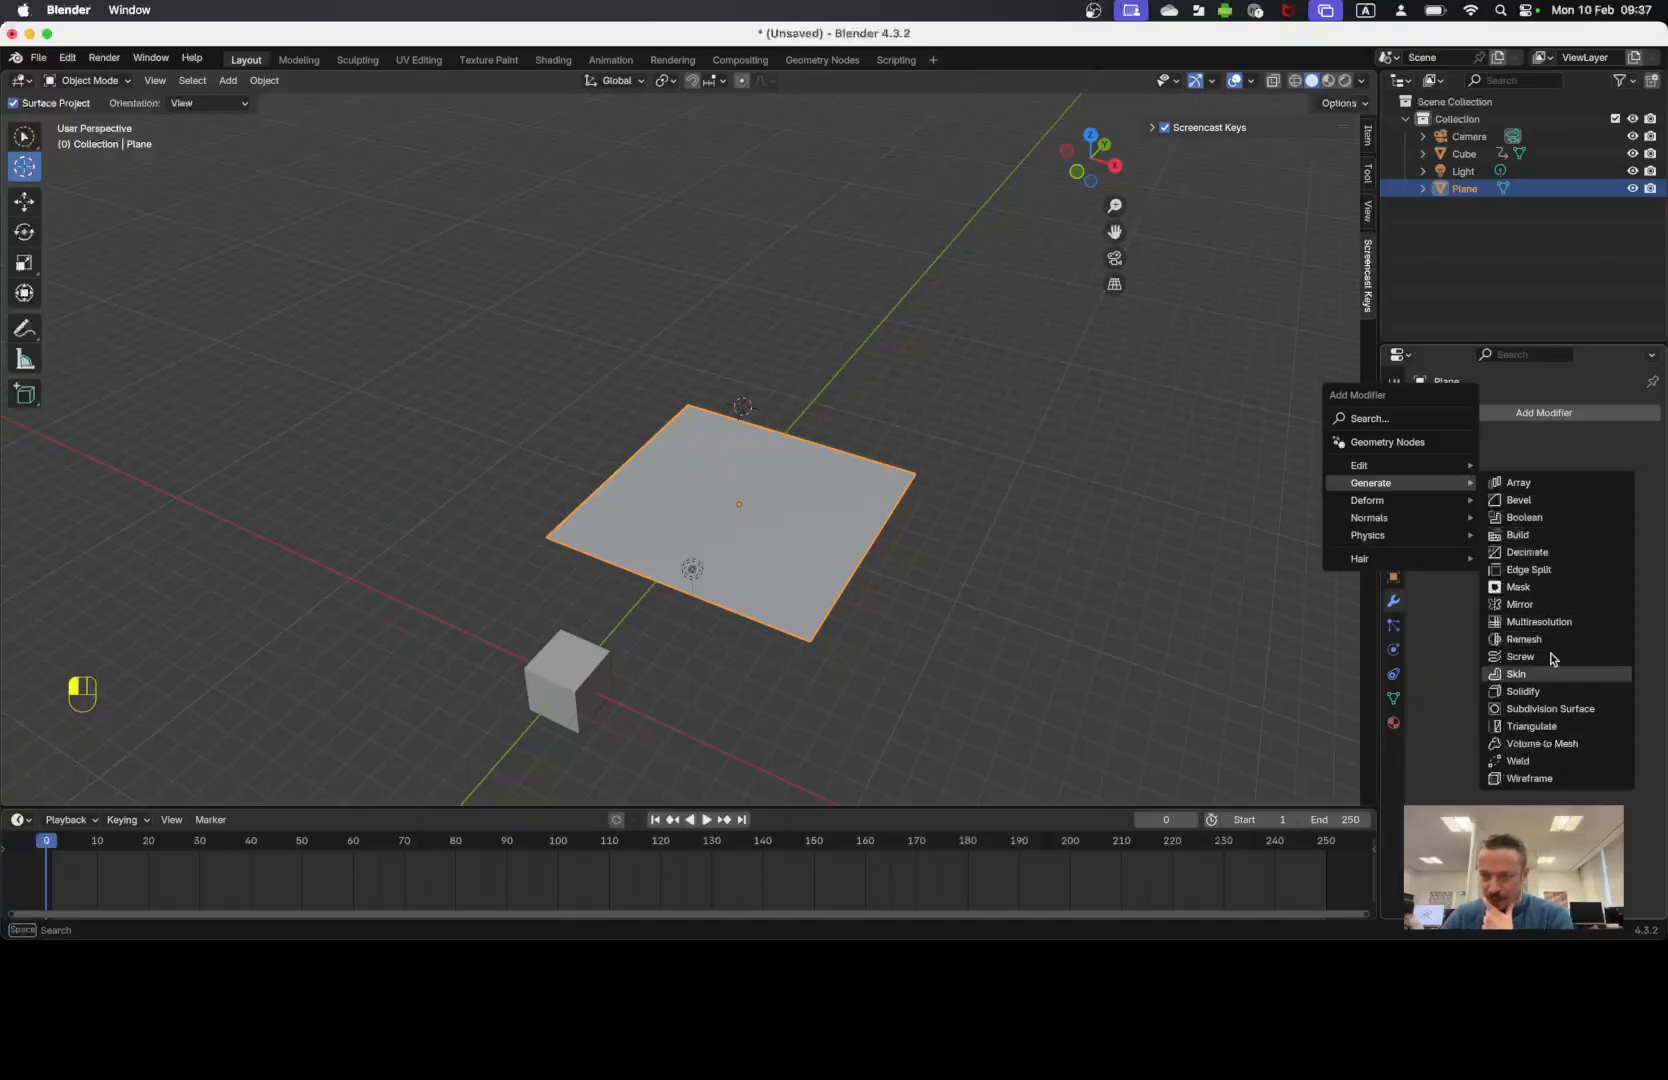
click(1370, 418)
text(wave)
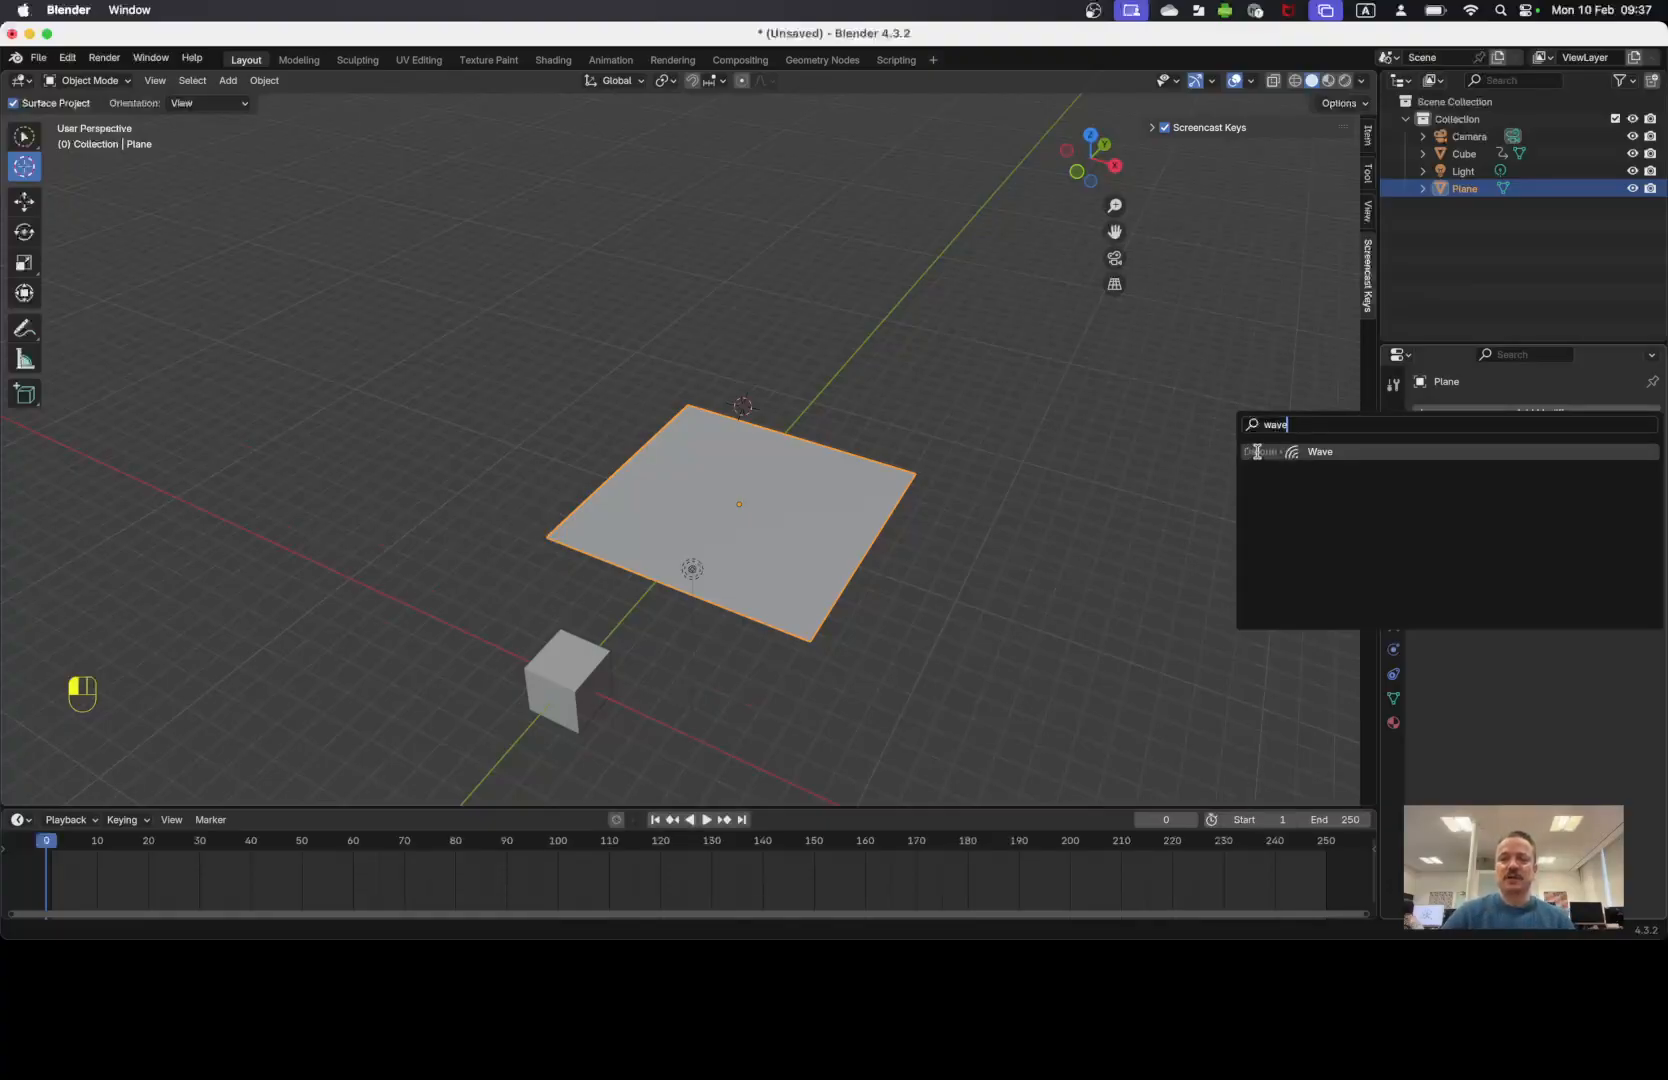
click(1320, 451)
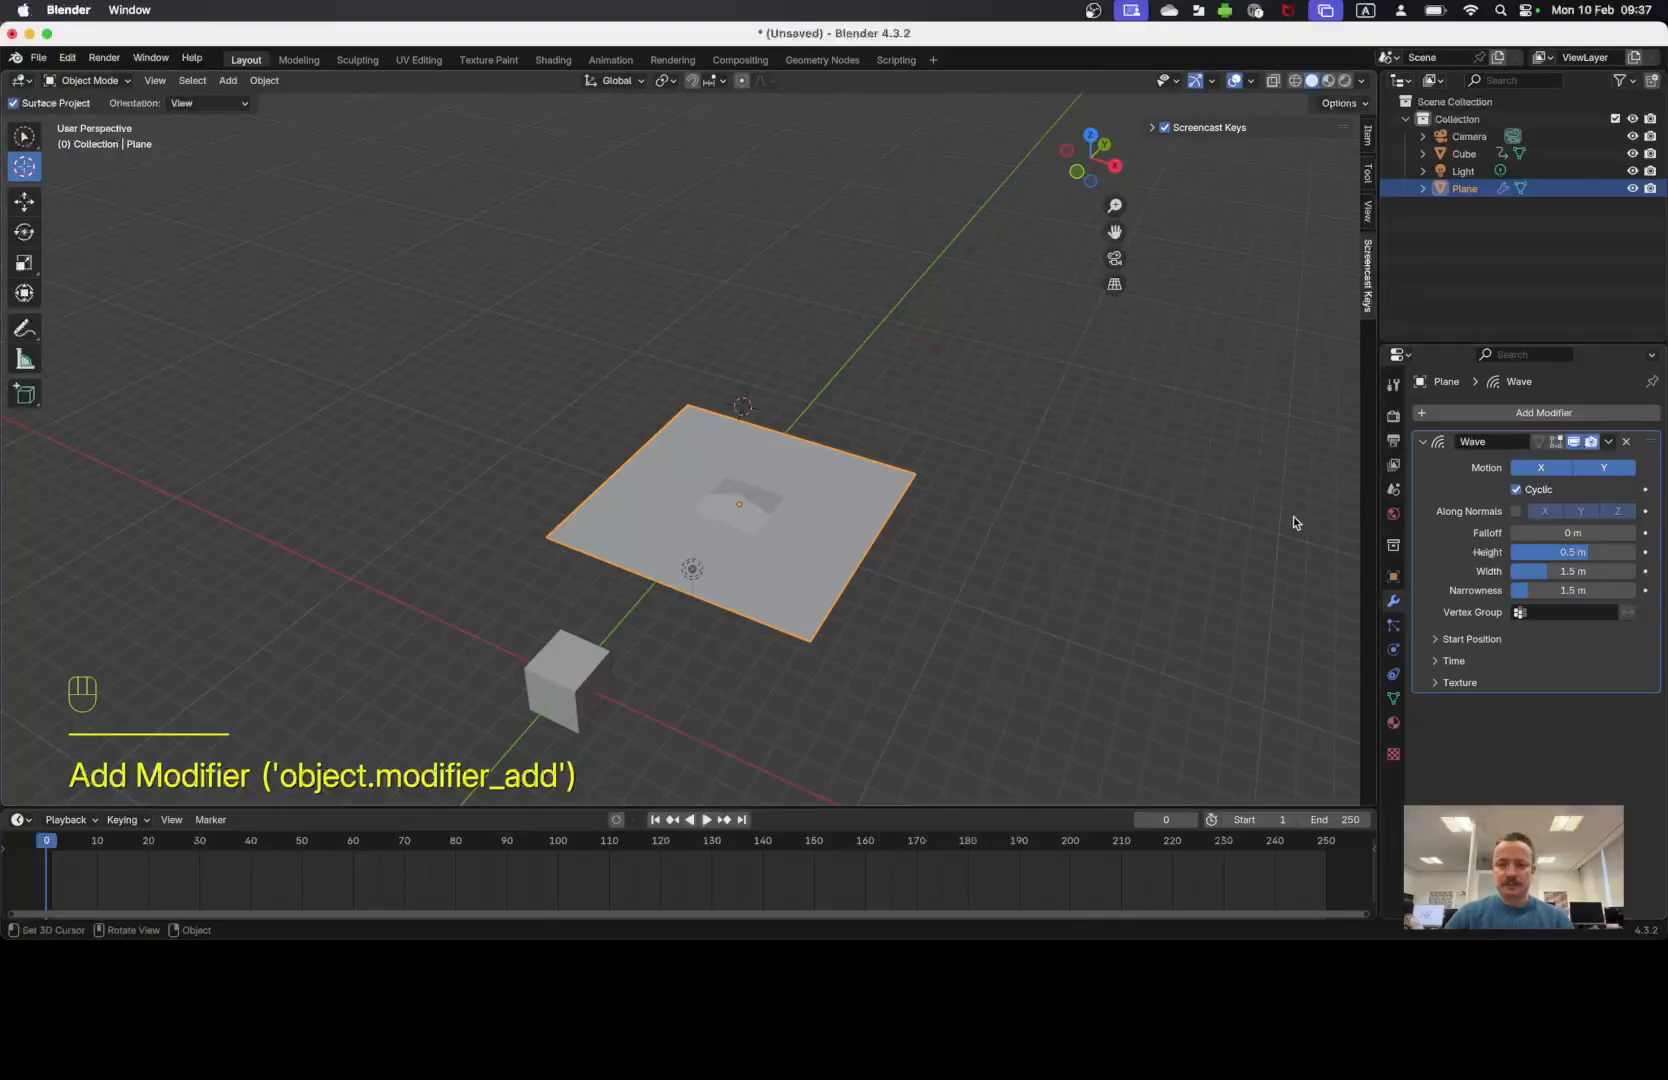
Play the plane's wave animation viewed from a low angle, stop it and set the playhead to frame 1.
middle_drag(789, 592, 747, 535)
scroll(715, 556, down, 2)
scroll(715, 556, up, 3)
scroll(718, 588, down, 2)
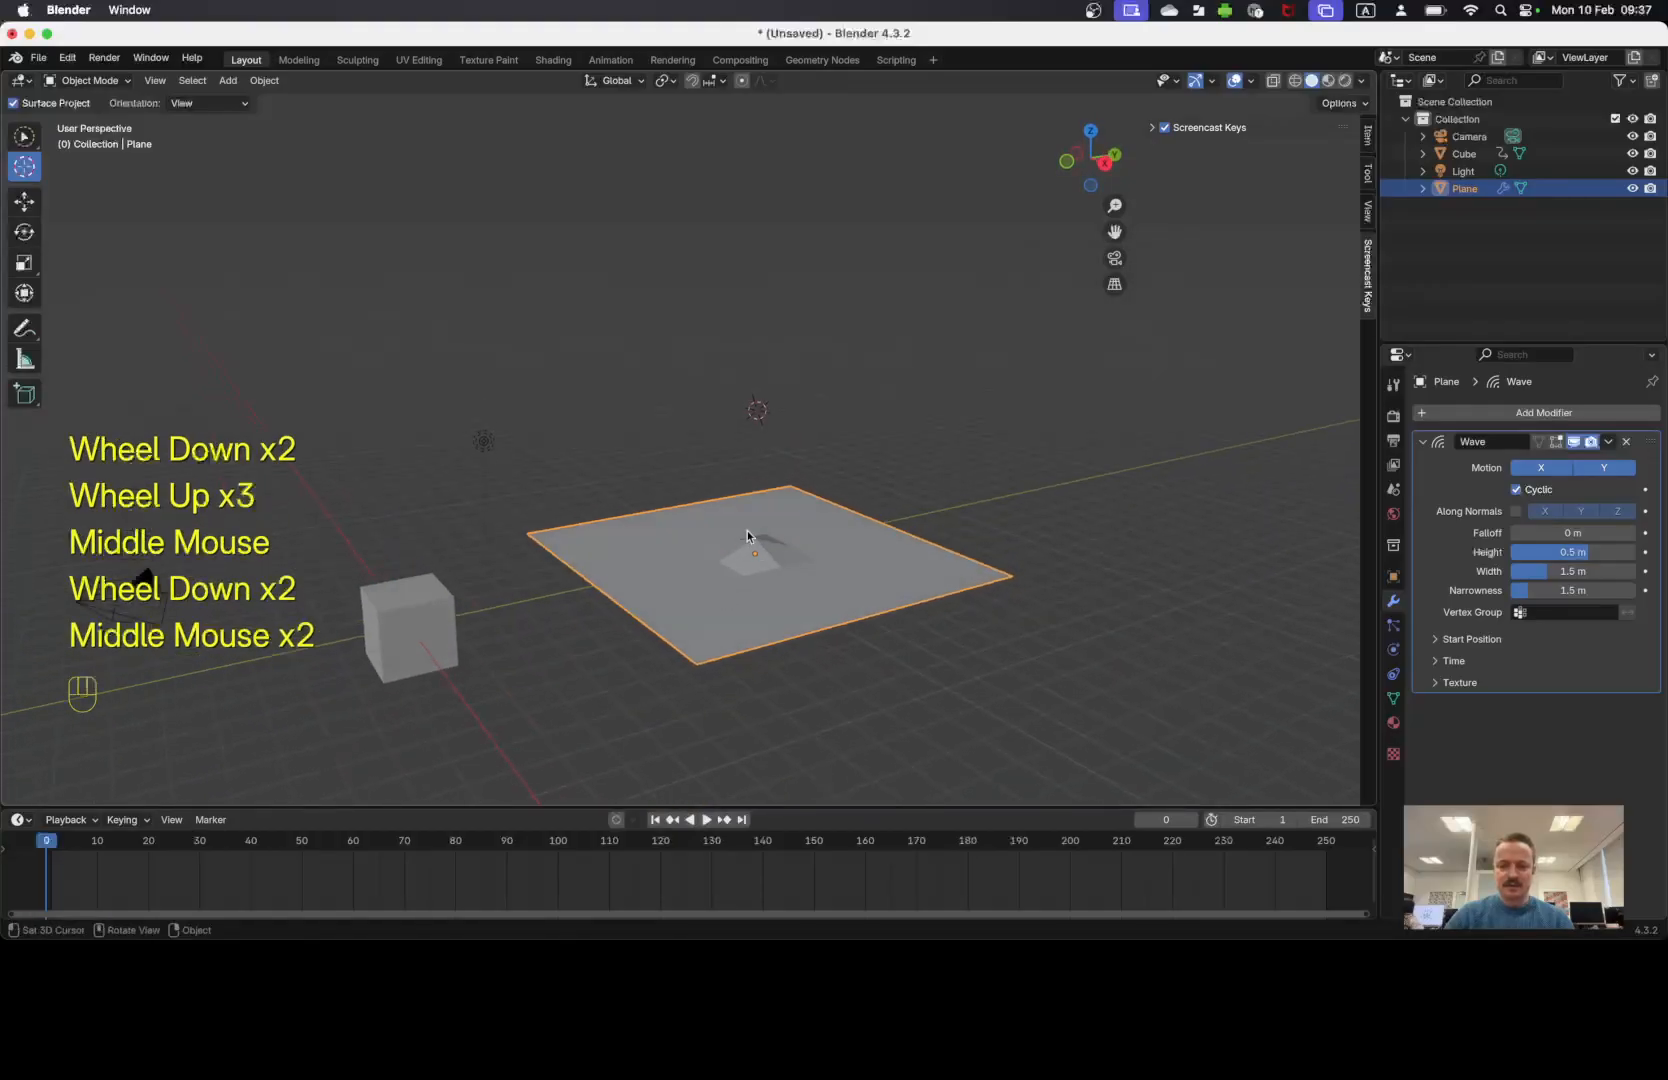
click(706, 819)
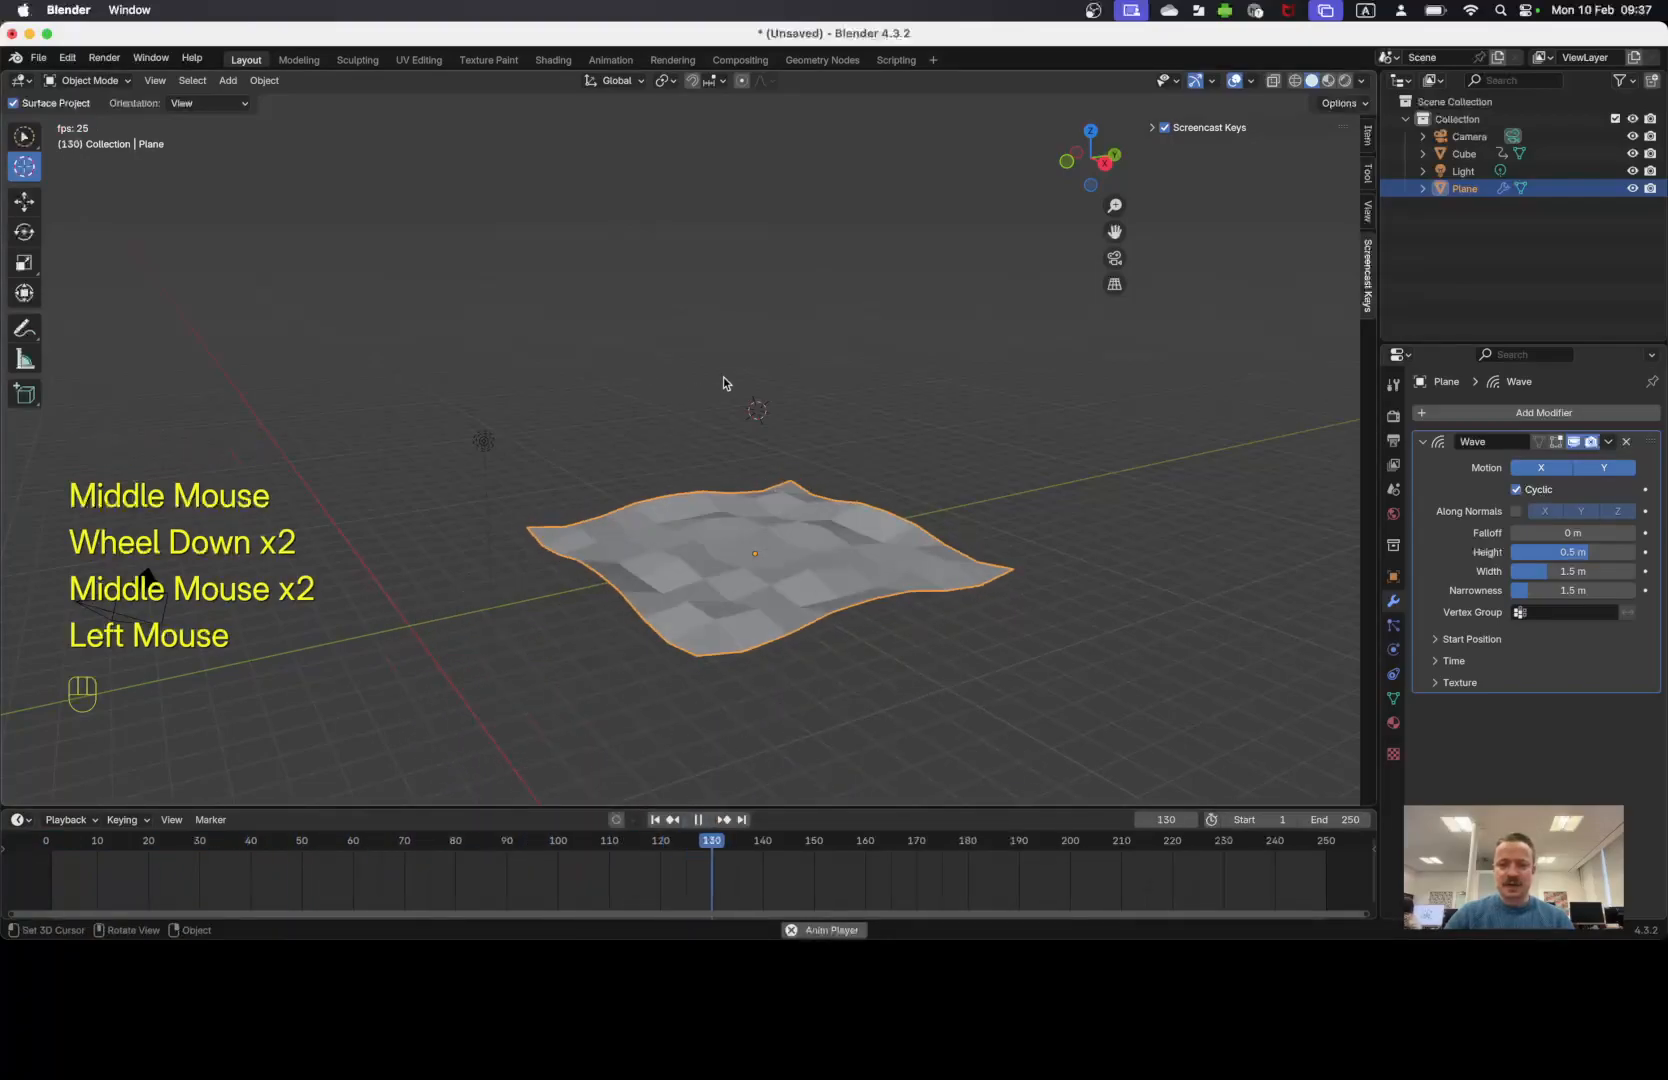
mouse_move(876, 564)
middle_down()
mouse_move(713, 567)
mouse_move(691, 612)
mouse_move(855, 550)
middle_up()
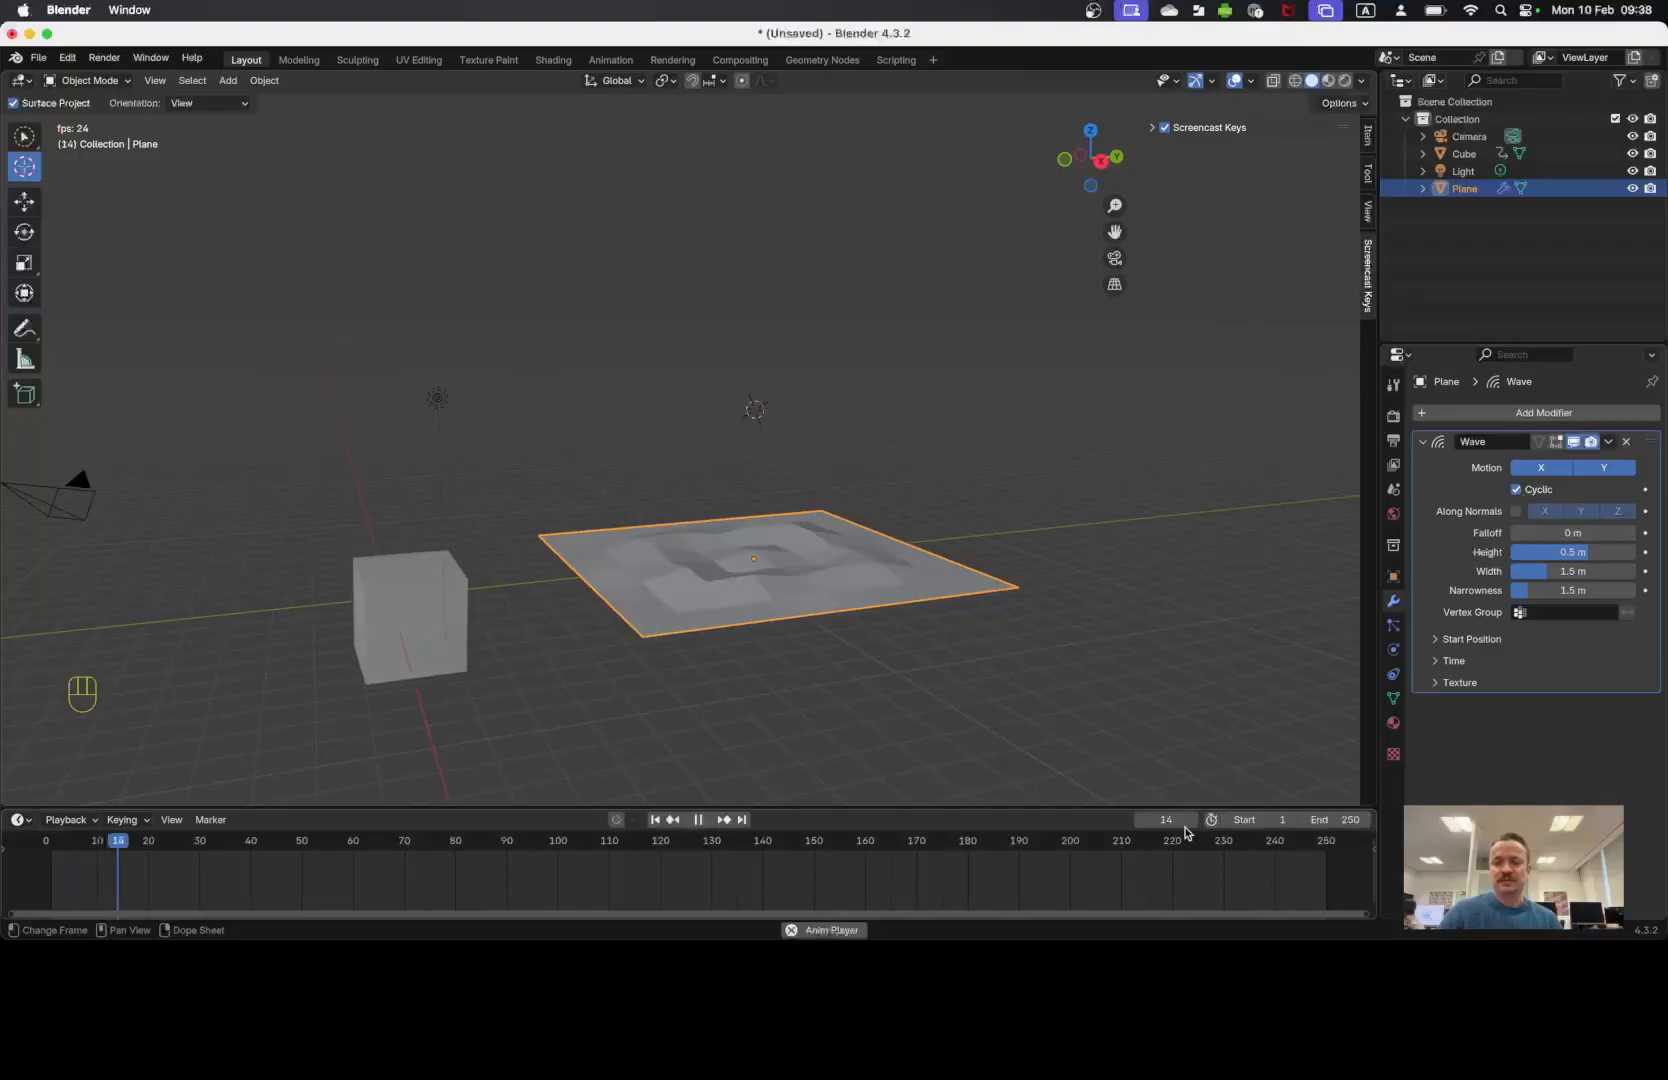
click(709, 821)
drag(305, 840, 42, 830)
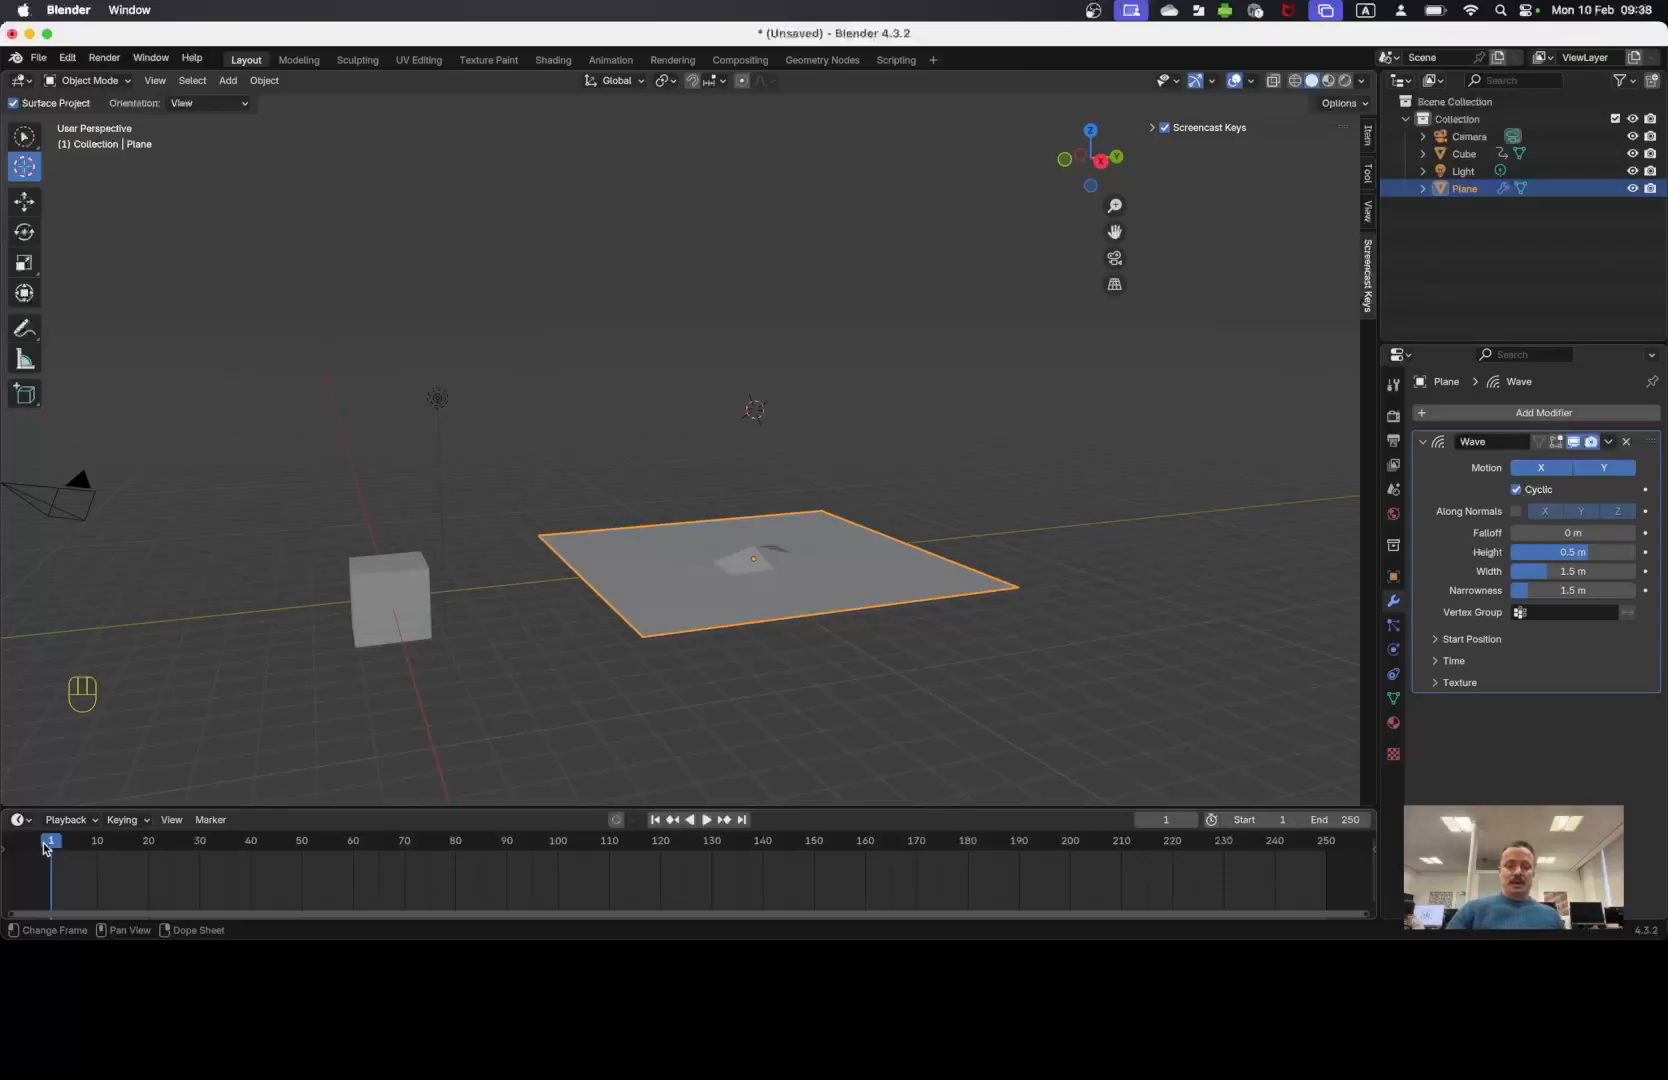
Move the playhead to frame 32 and set the Wave modifier's height to 0.75 m, width to 2.4 m and narrowness to 2.3 m.
drag(46, 848, 209, 852)
mouse_move(628, 627)
middle_down()
mouse_move(529, 674)
mouse_move(461, 609)
mouse_move(558, 549)
mouse_move(611, 632)
mouse_move(822, 642)
mouse_move(639, 624)
middle_up()
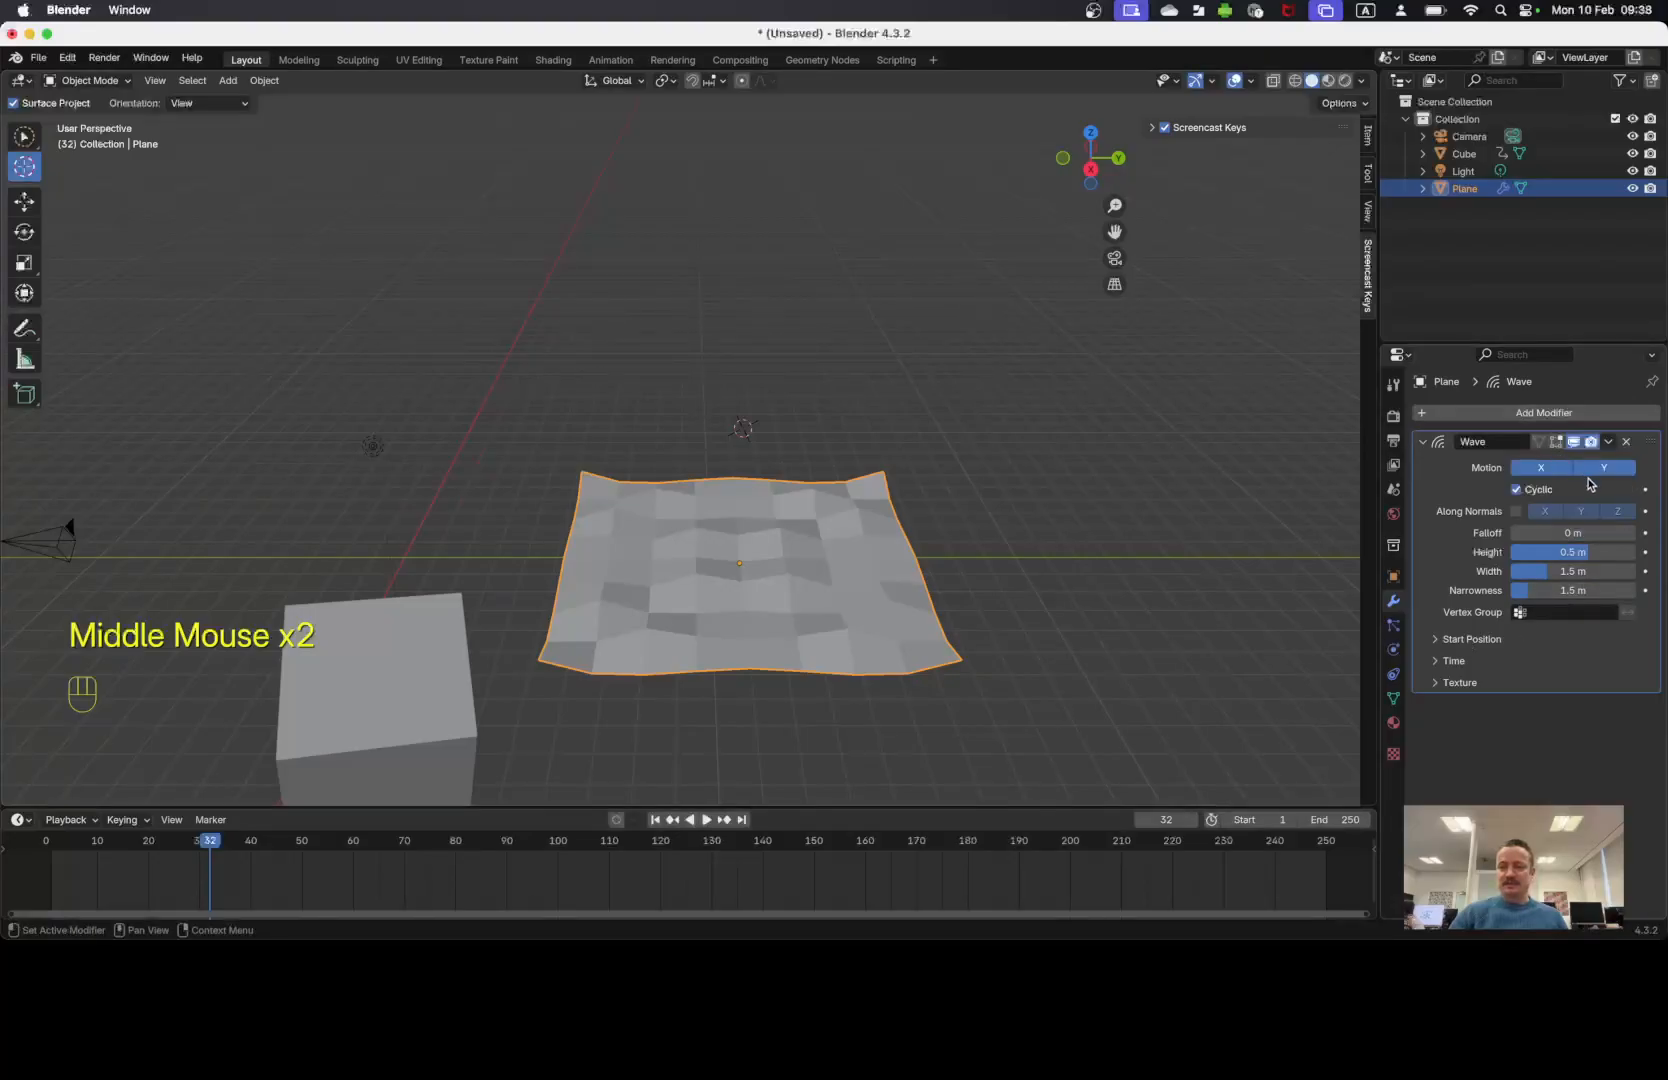
mouse_move(1584, 556)
mouse_down()
mouse_move(1622, 556)
mouse_move(1490, 556)
mouse_move(1612, 556)
mouse_move(1580, 563)
mouse_up()
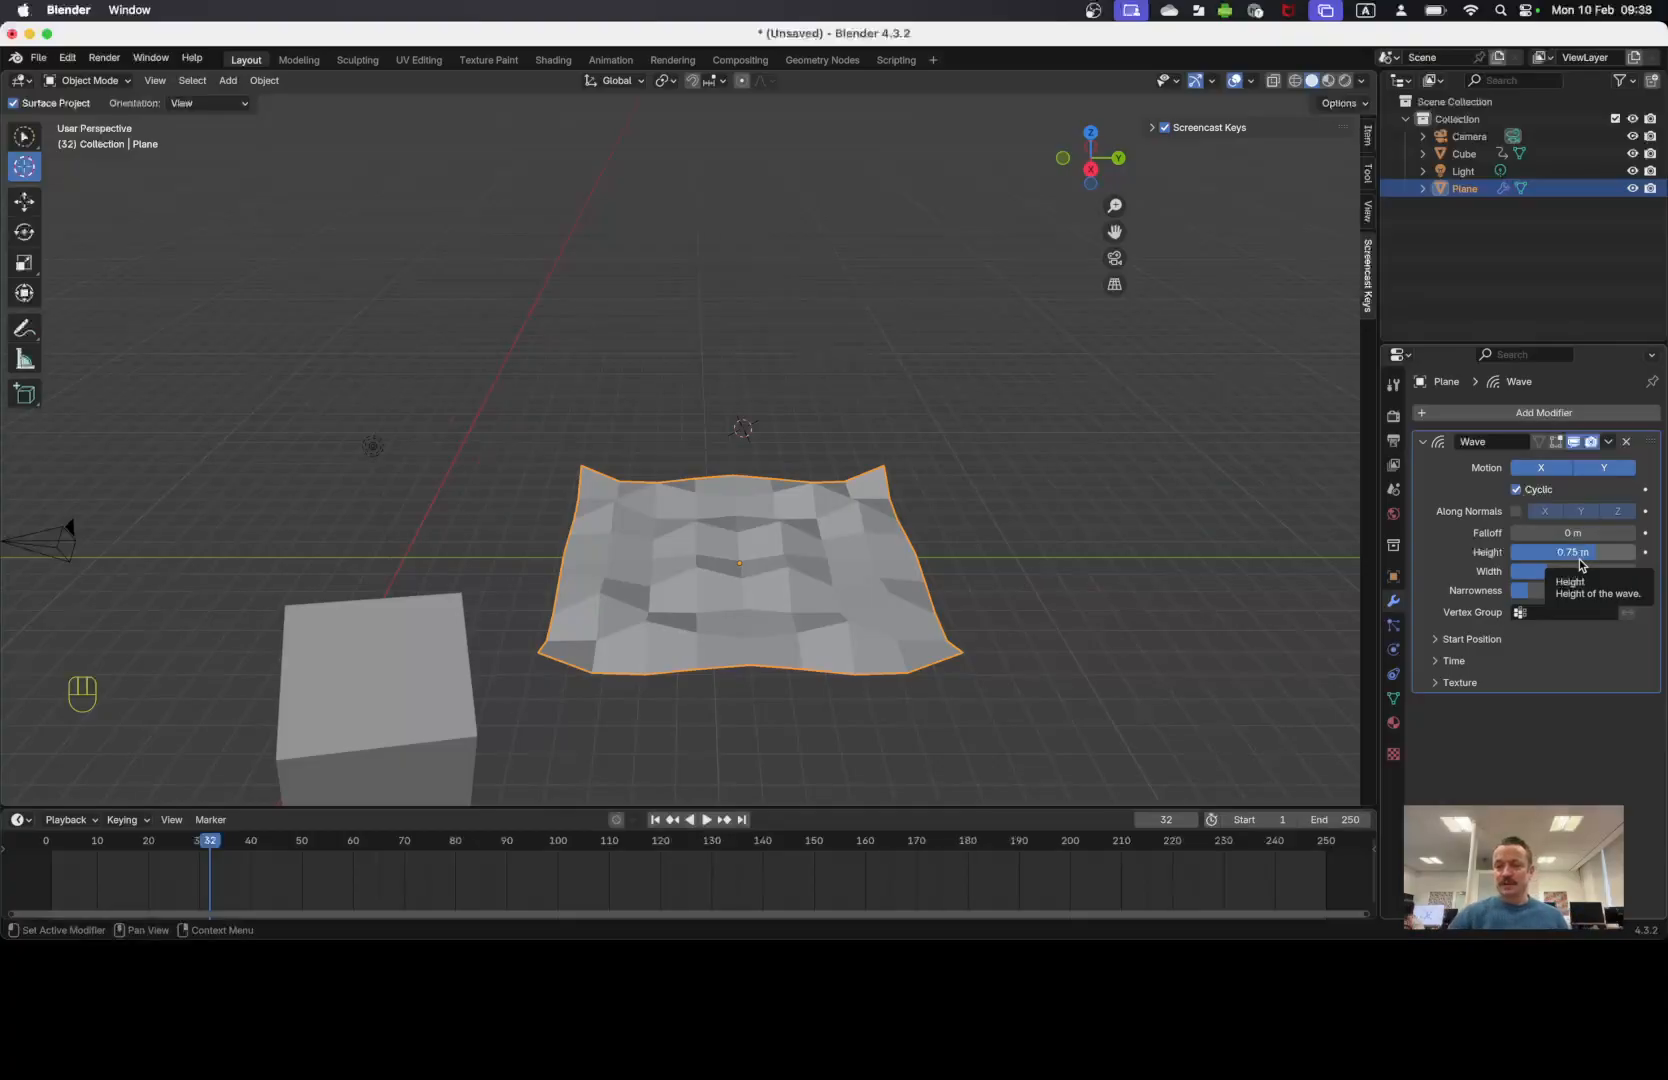
drag(1572, 571, 1538, 590)
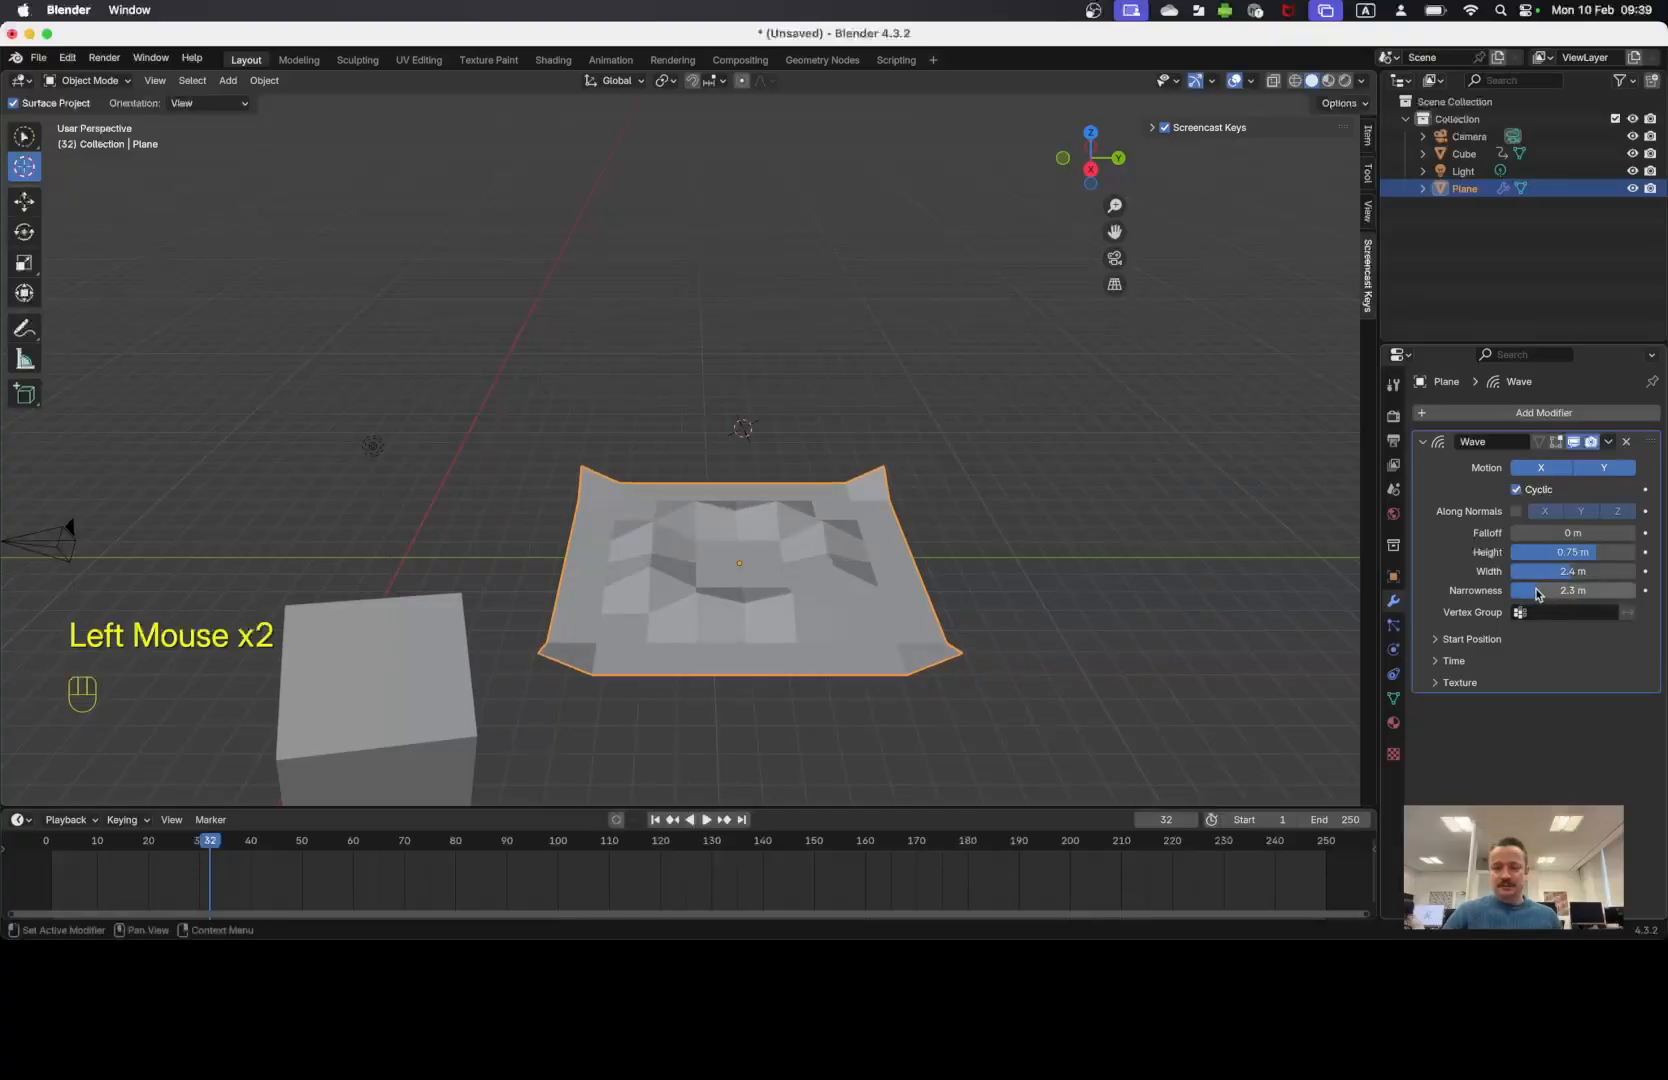
Set the Wave modifier's Start Position X to -10 m and play the animation from frame 1.
click(1499, 640)
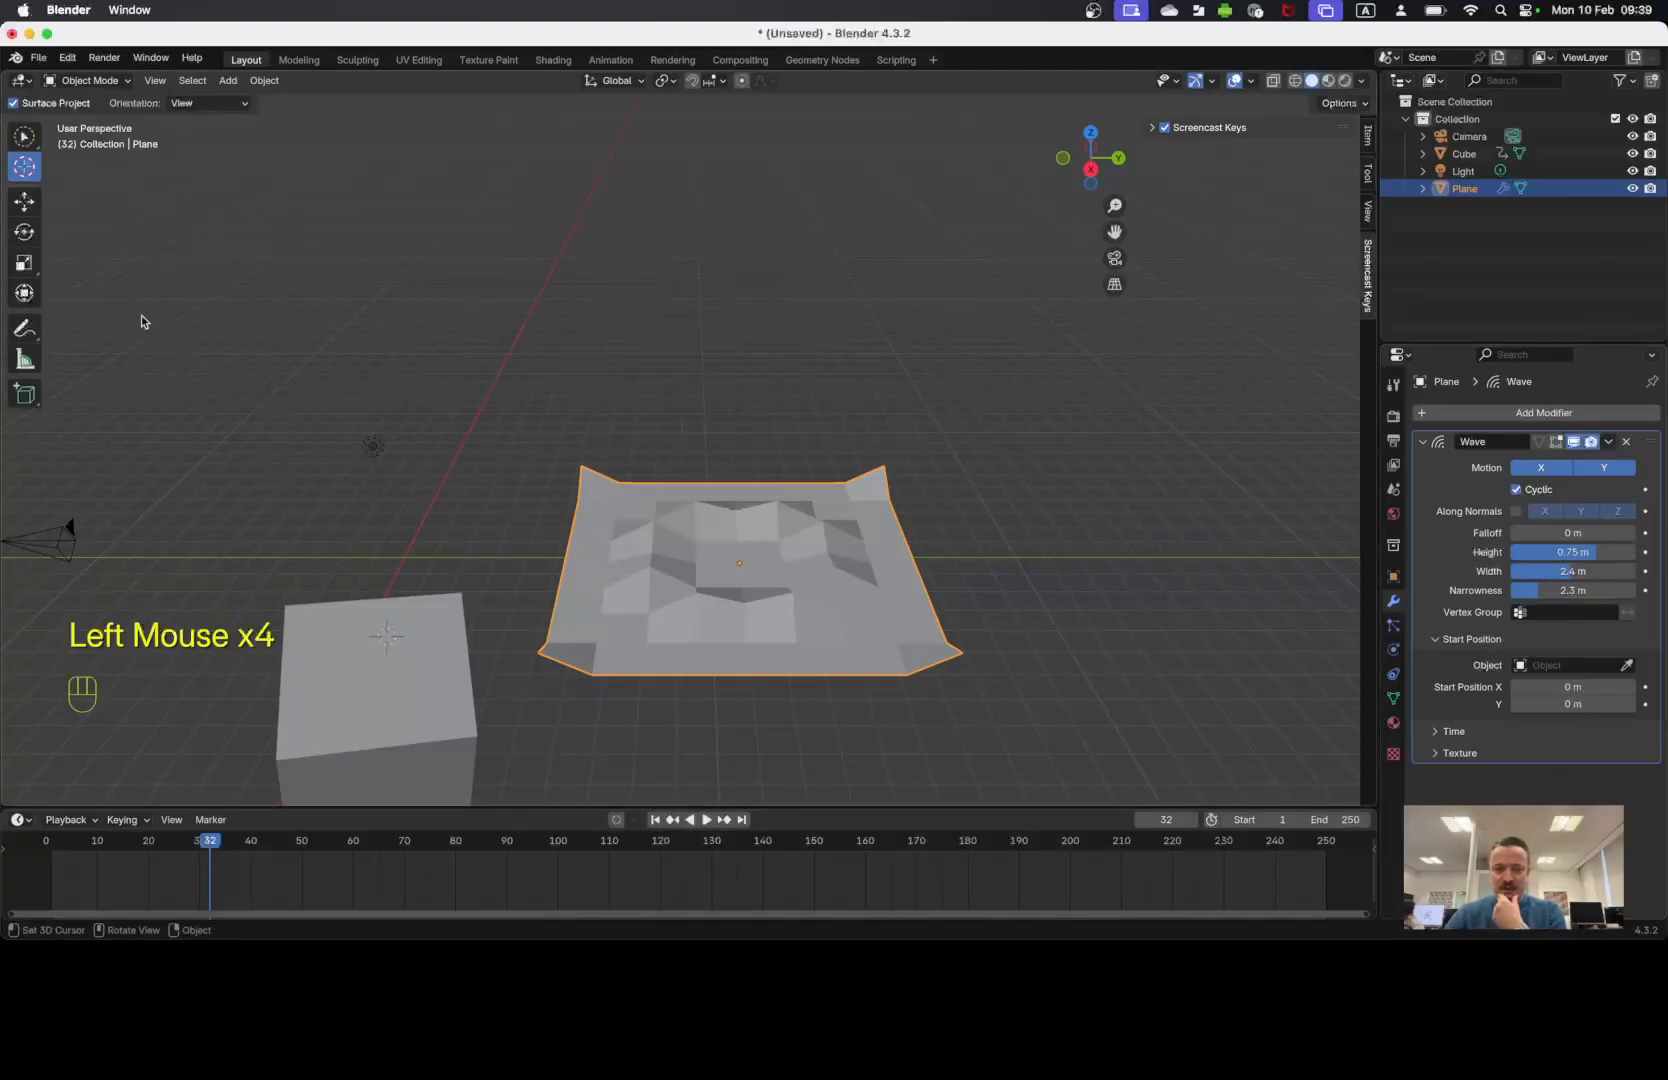
click(1560, 665)
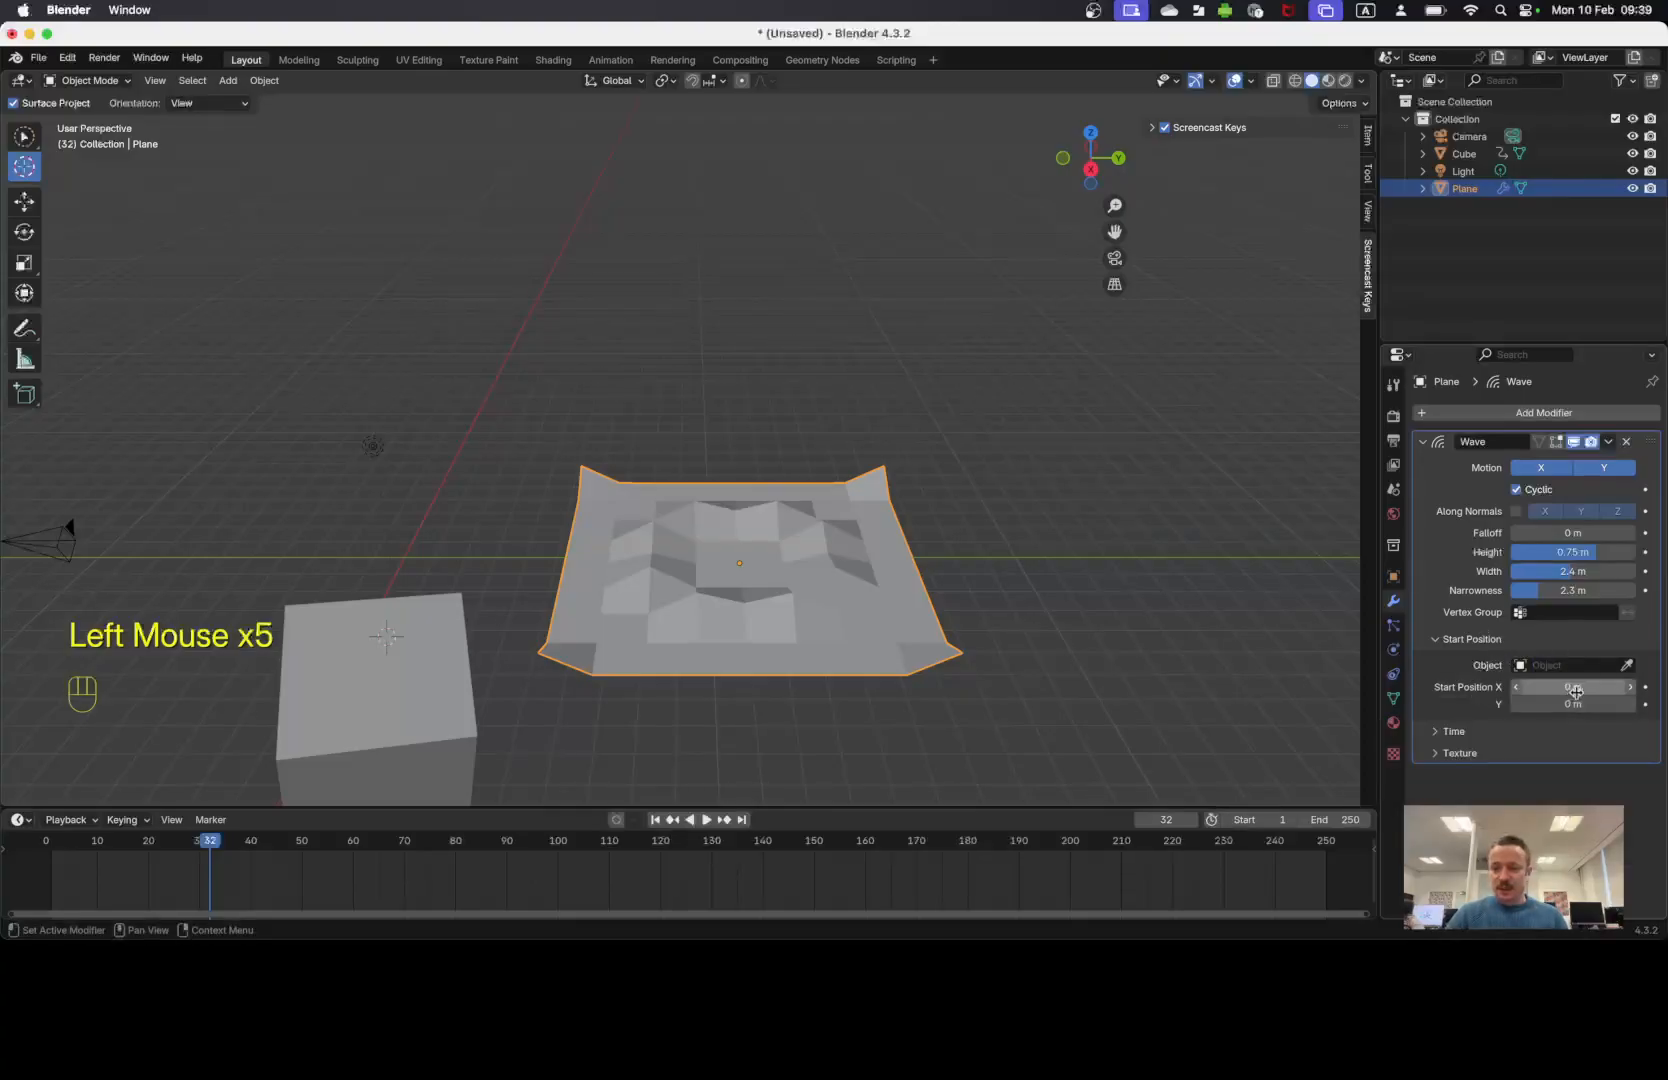
drag(1614, 688, 1580, 688)
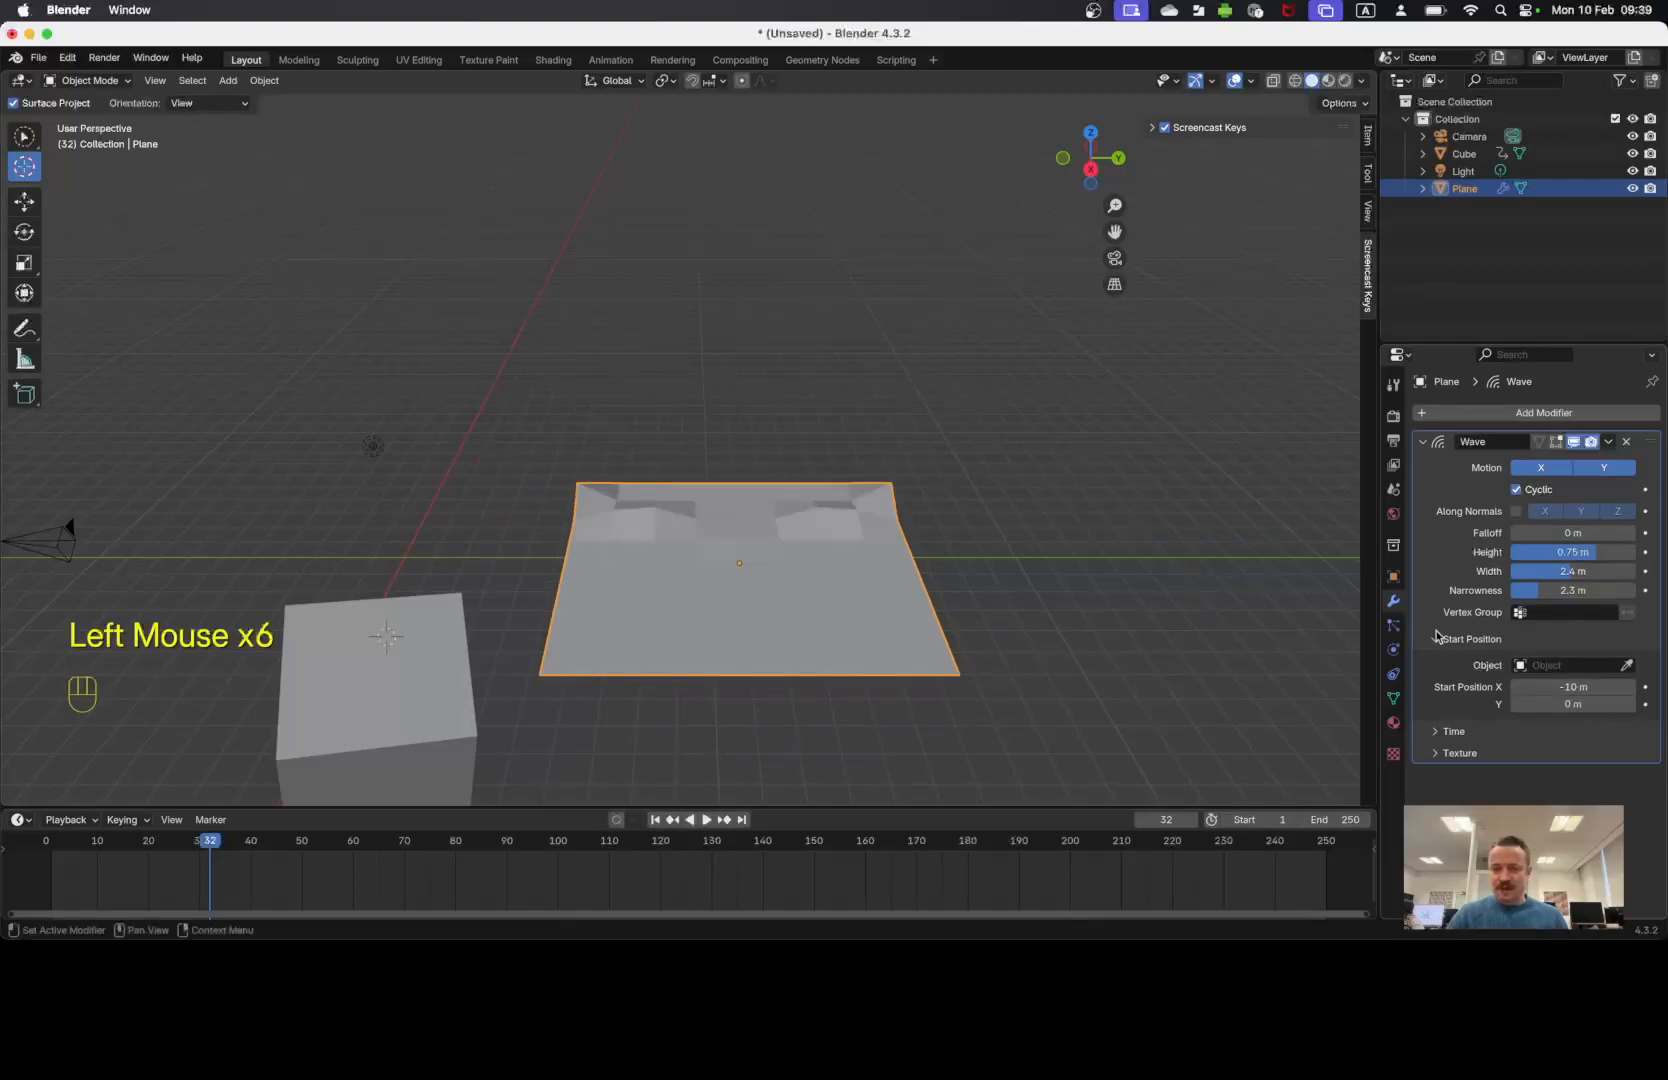
click(673, 820)
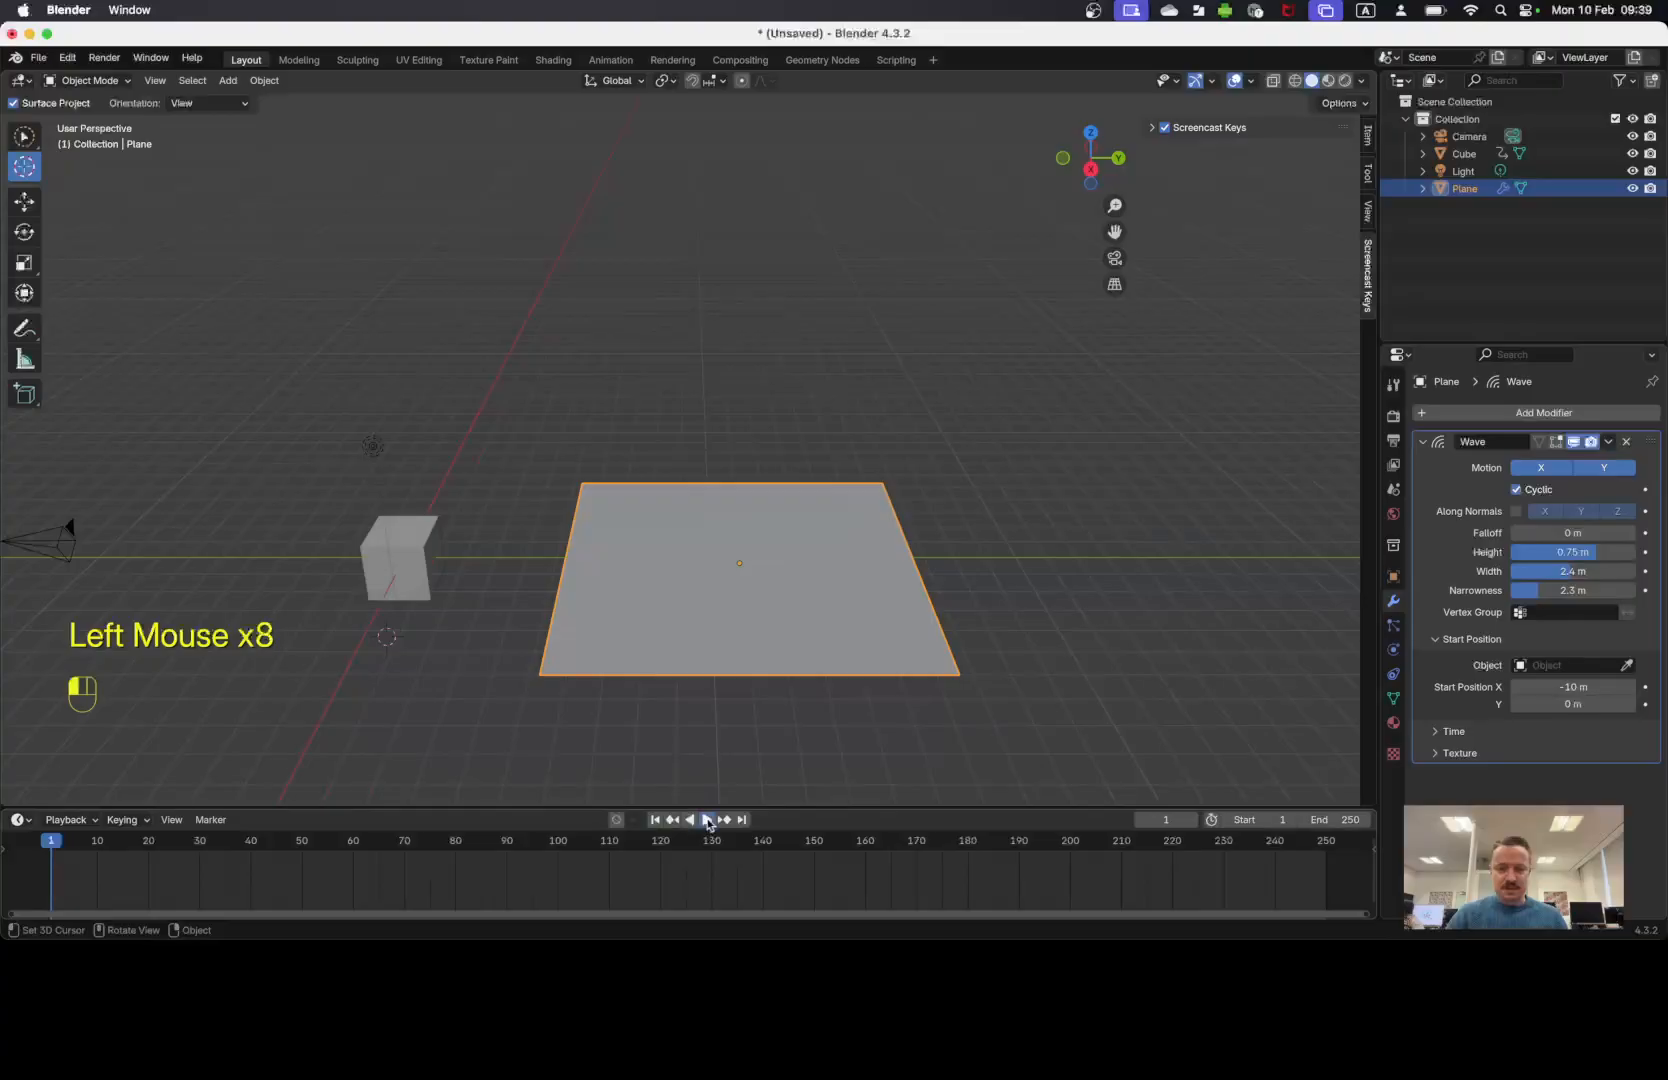
click(708, 820)
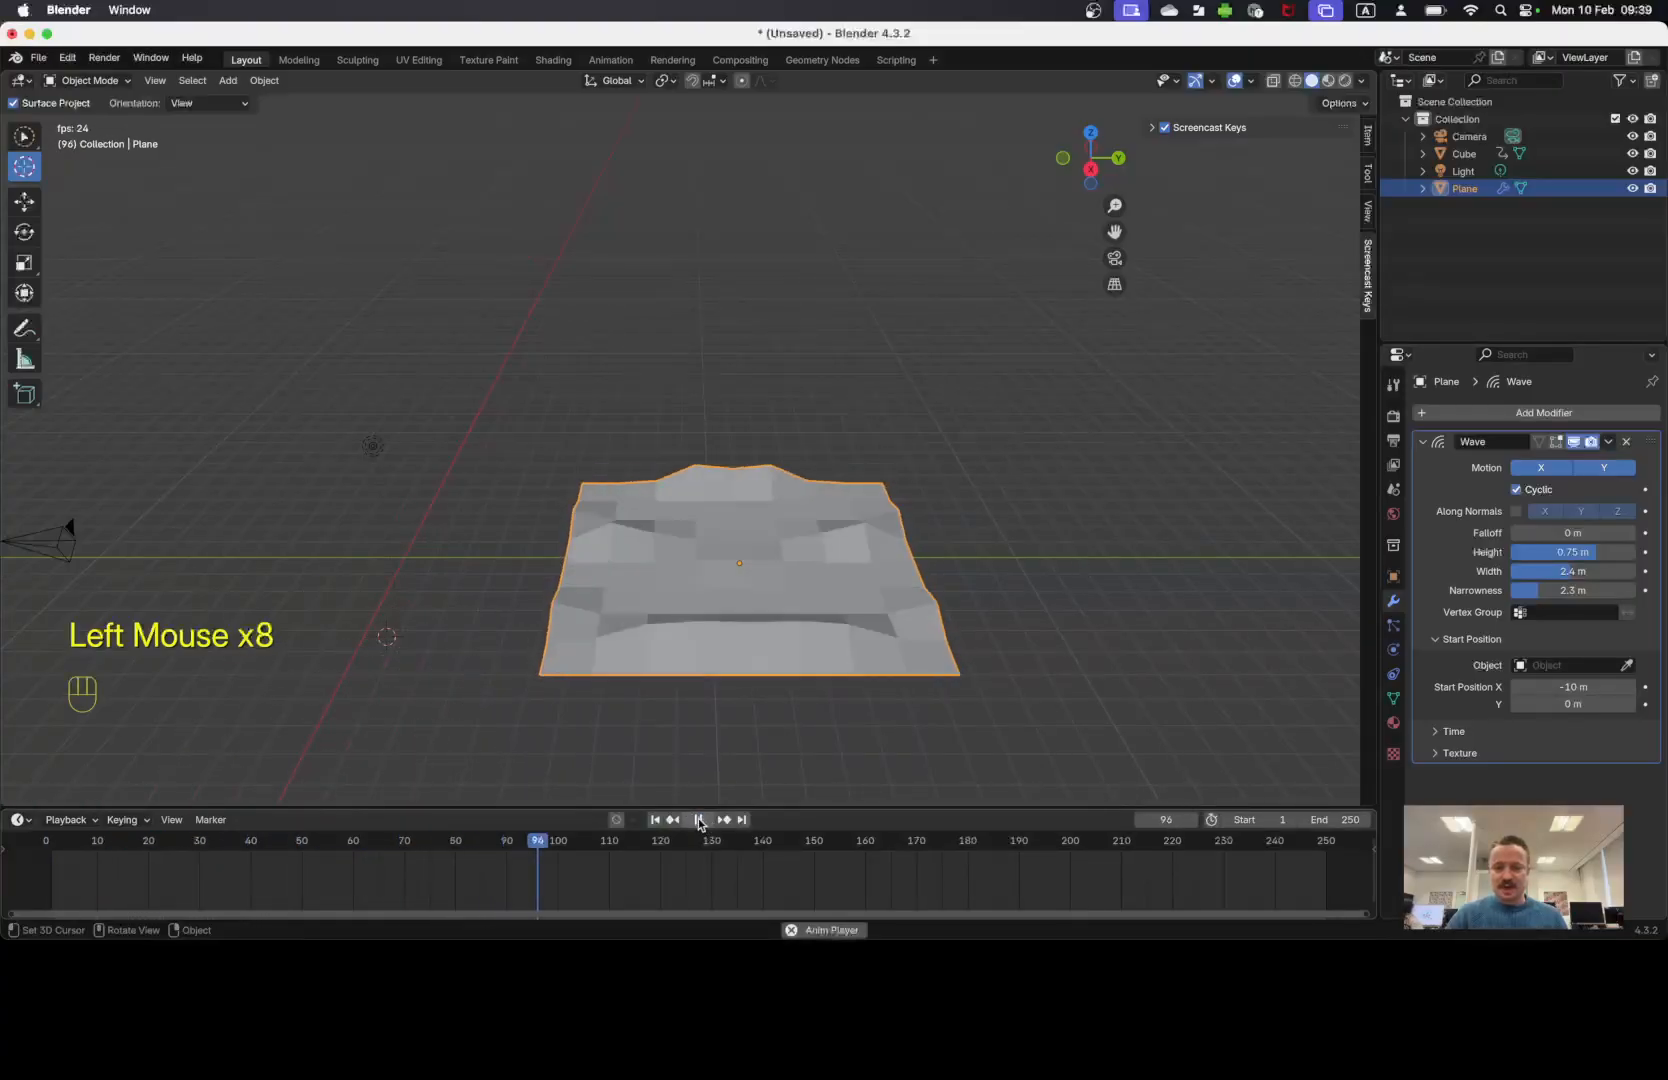
Stop the wave animation and replay it from frame 1.
click(699, 820)
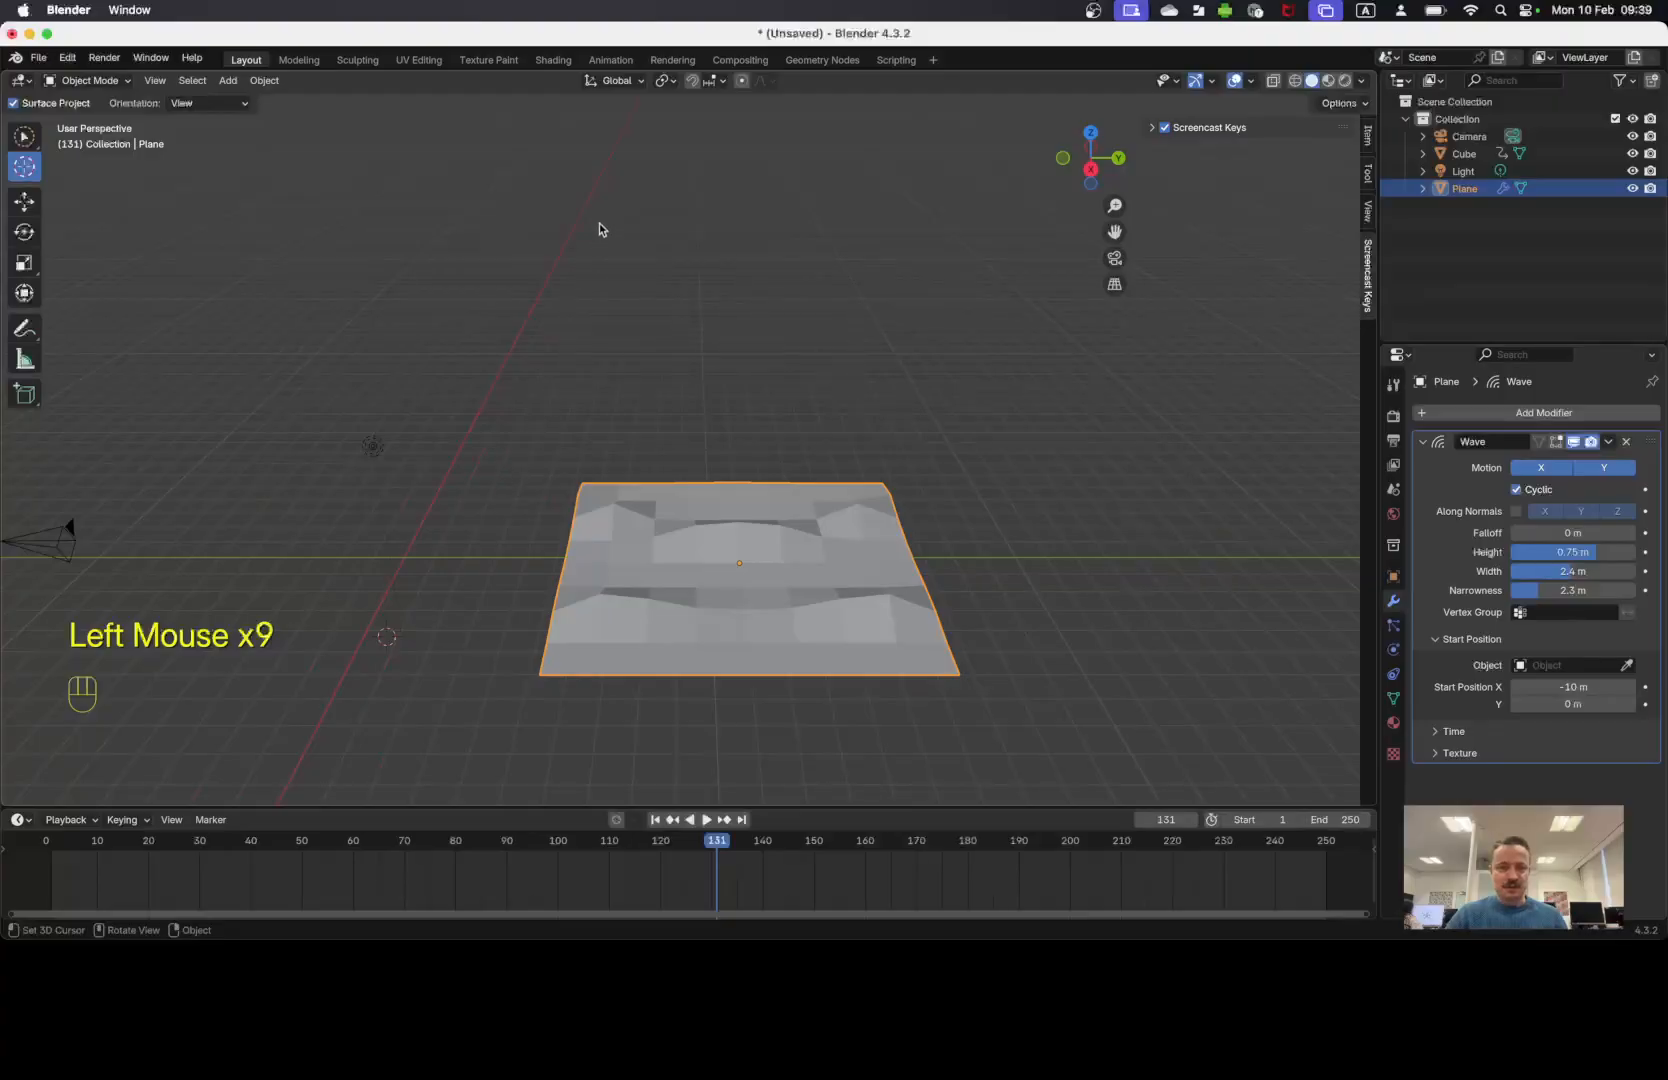
click(626, 140)
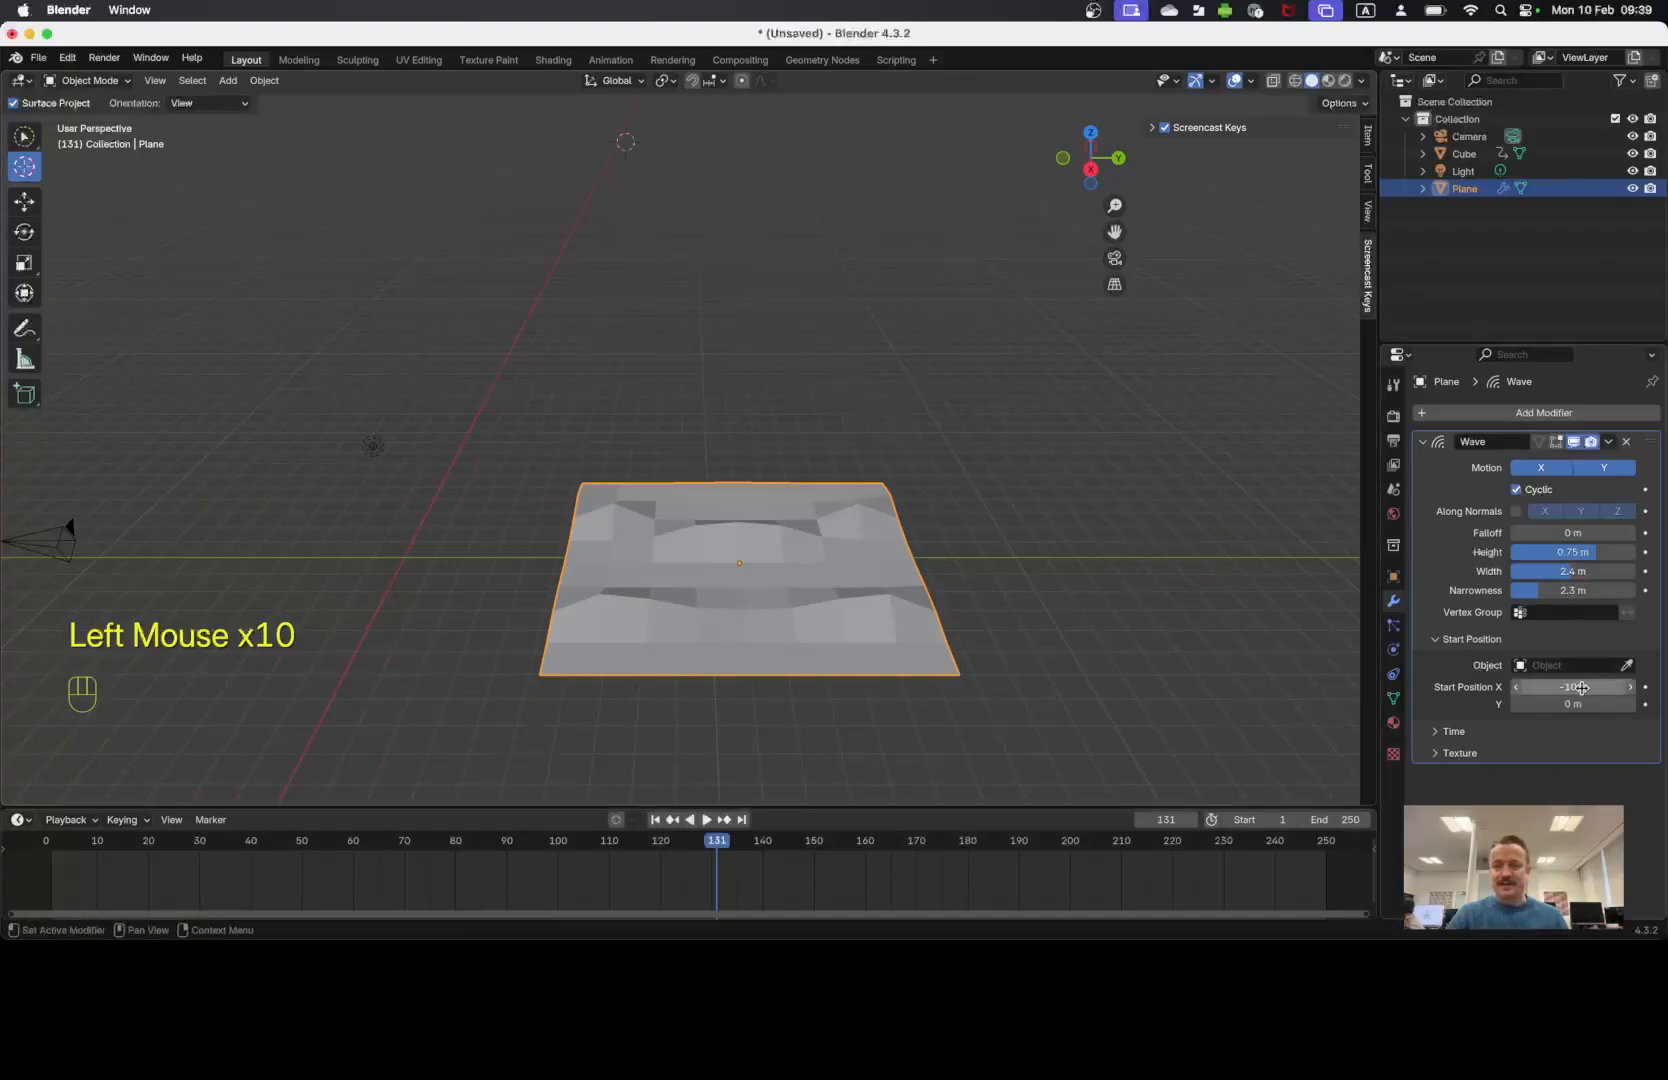
click(655, 820)
click(706, 820)
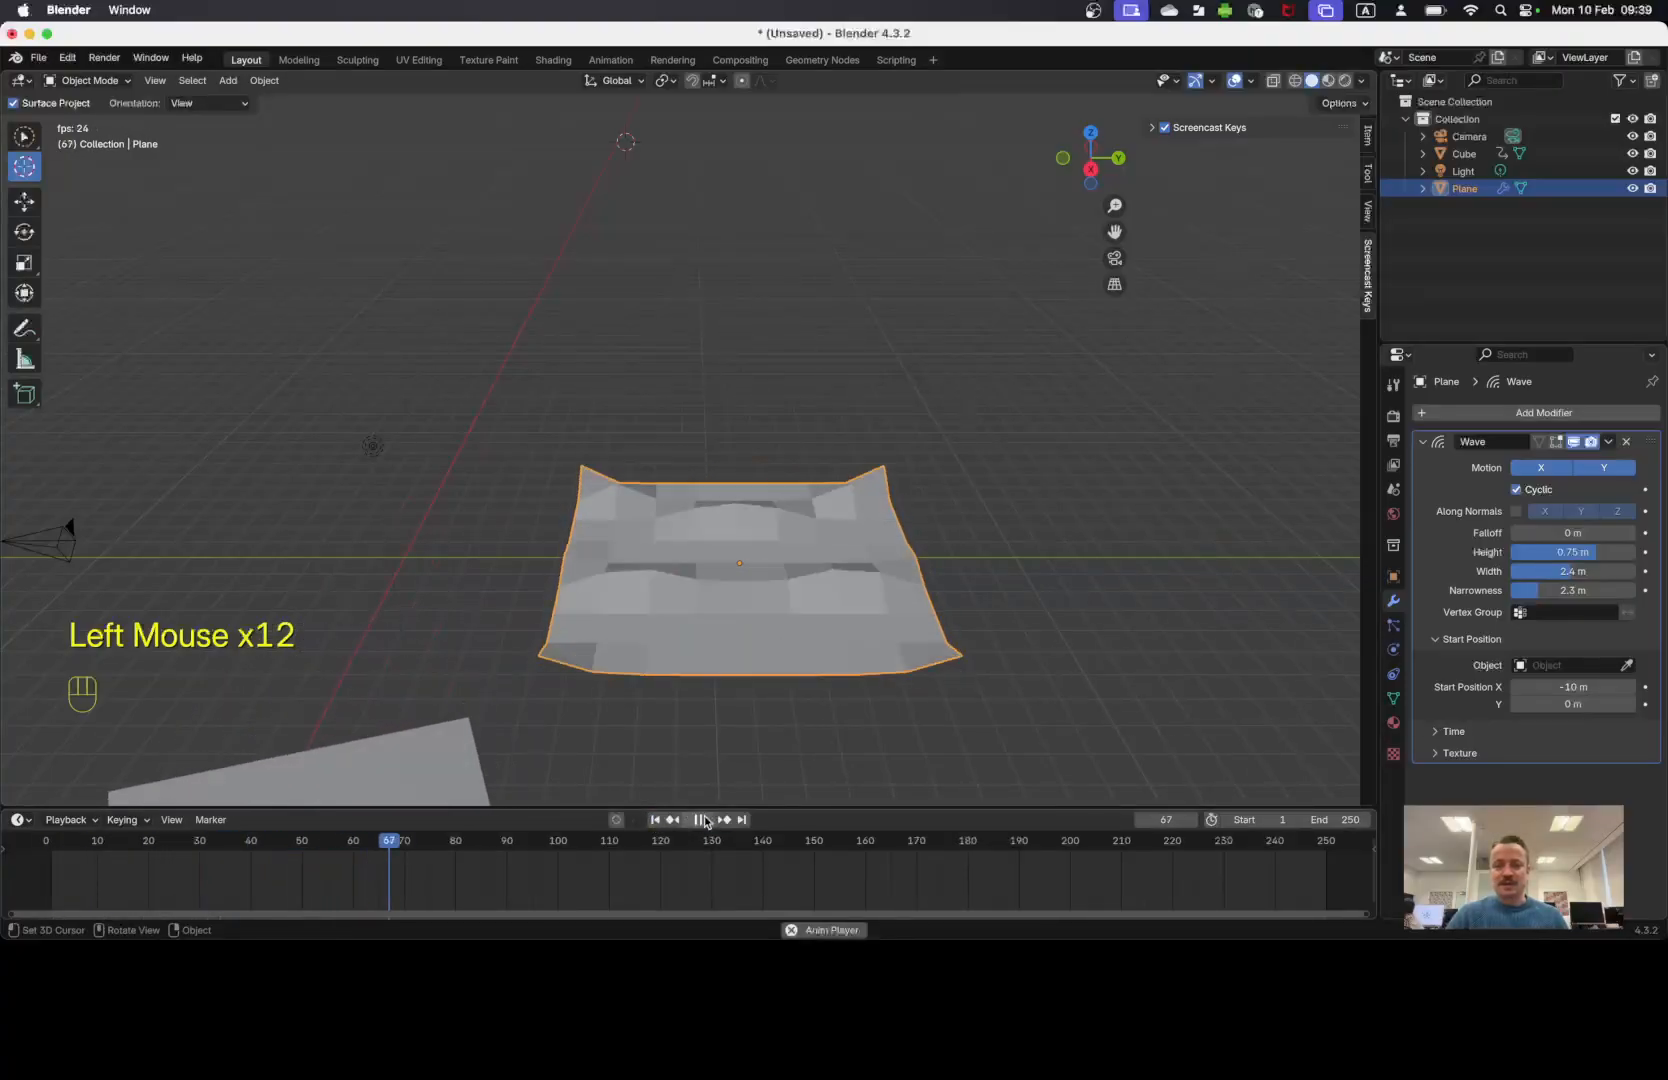
Set the Wave modifier's Start Position X to 0 m during playback and stop the animation.
click(1595, 687)
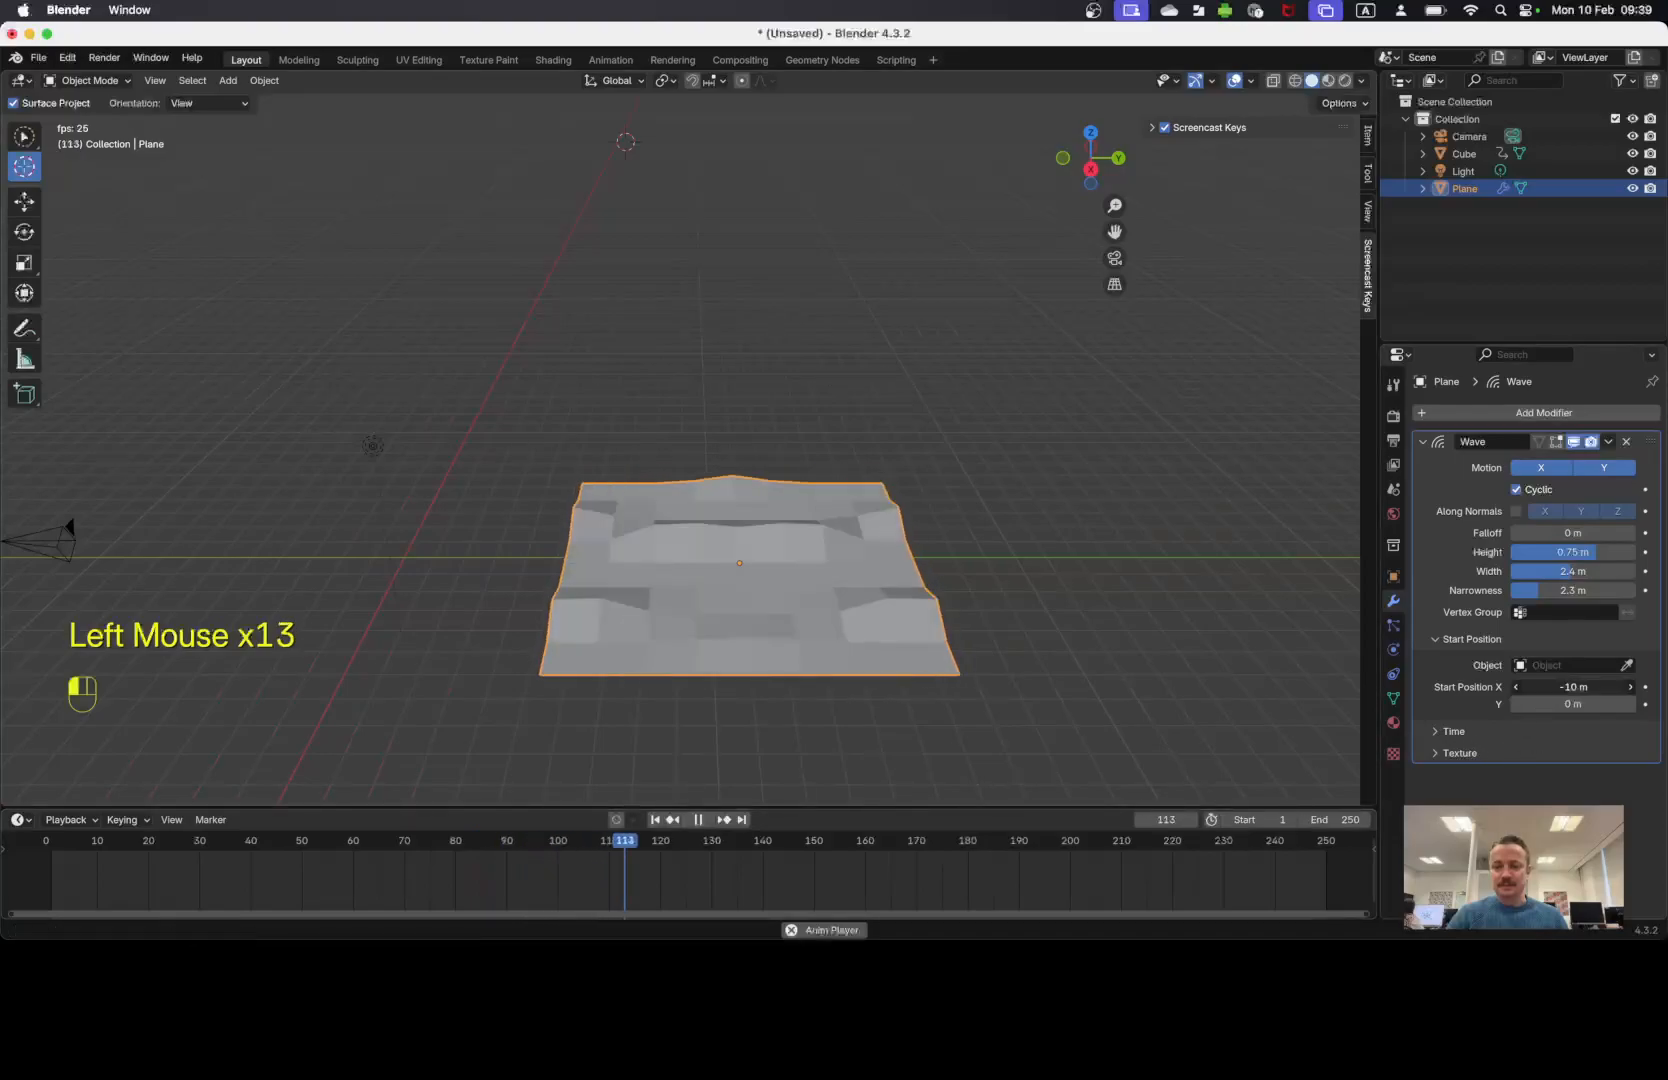
text(0)
key(Return)
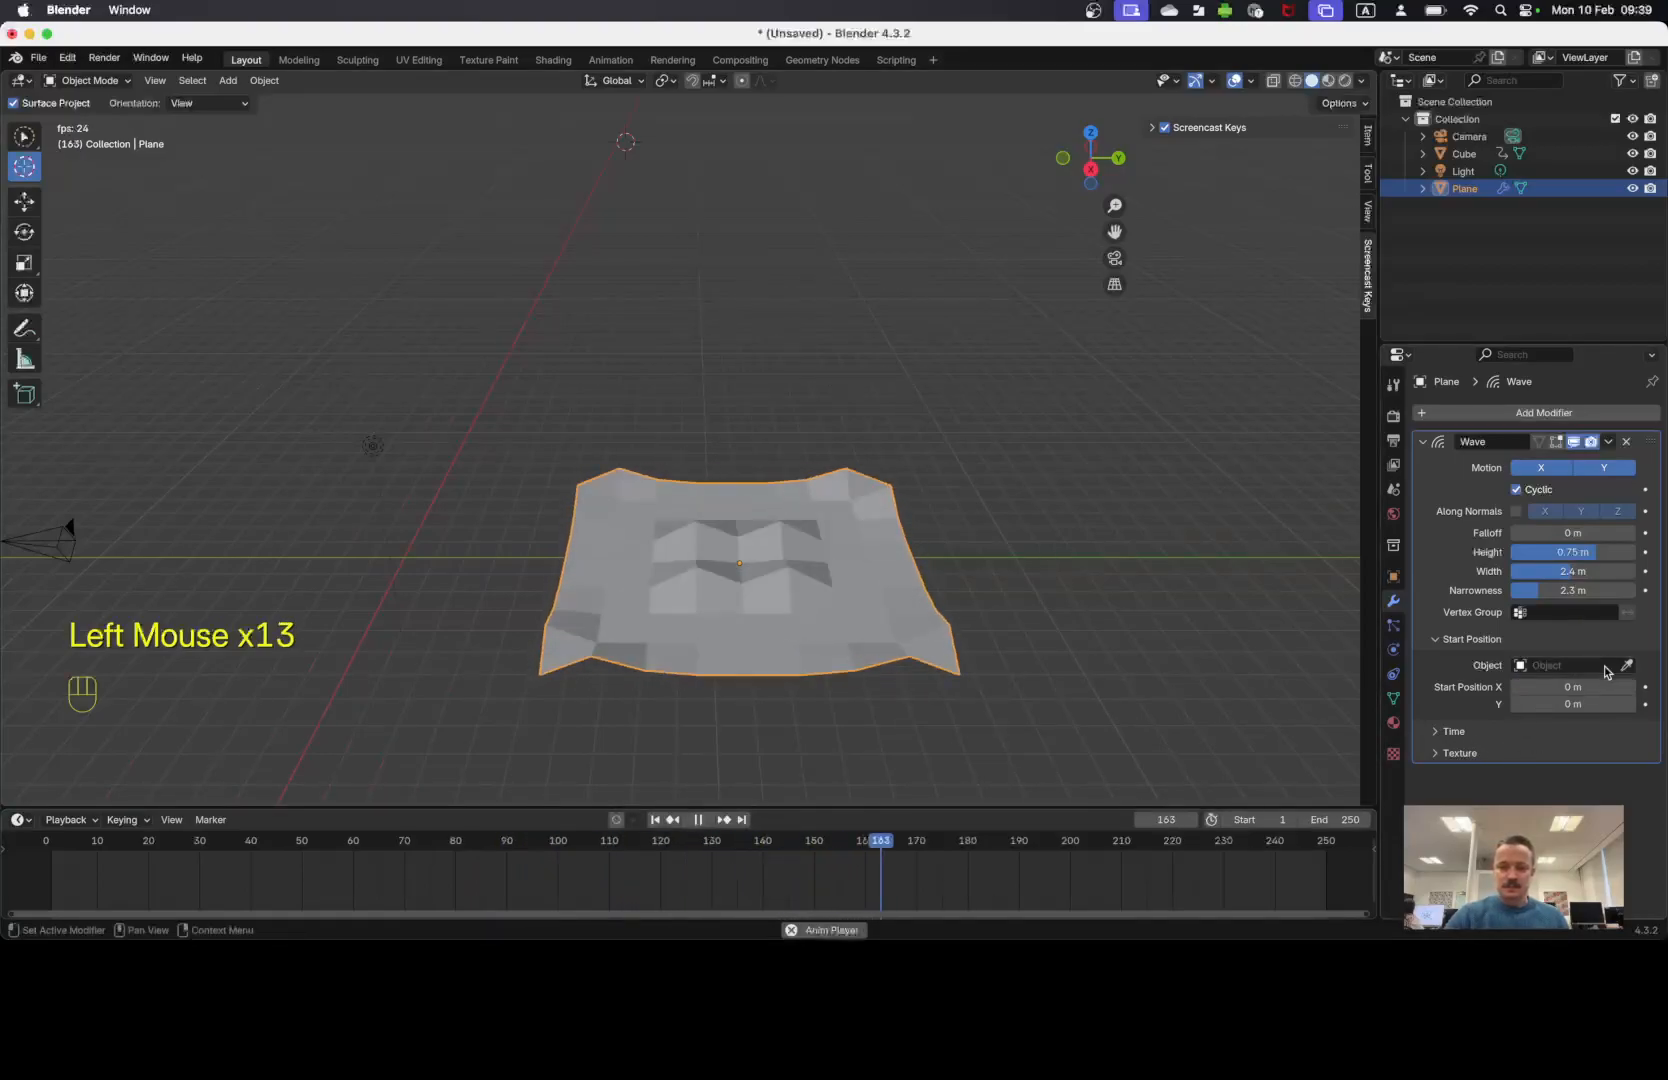
click(698, 819)
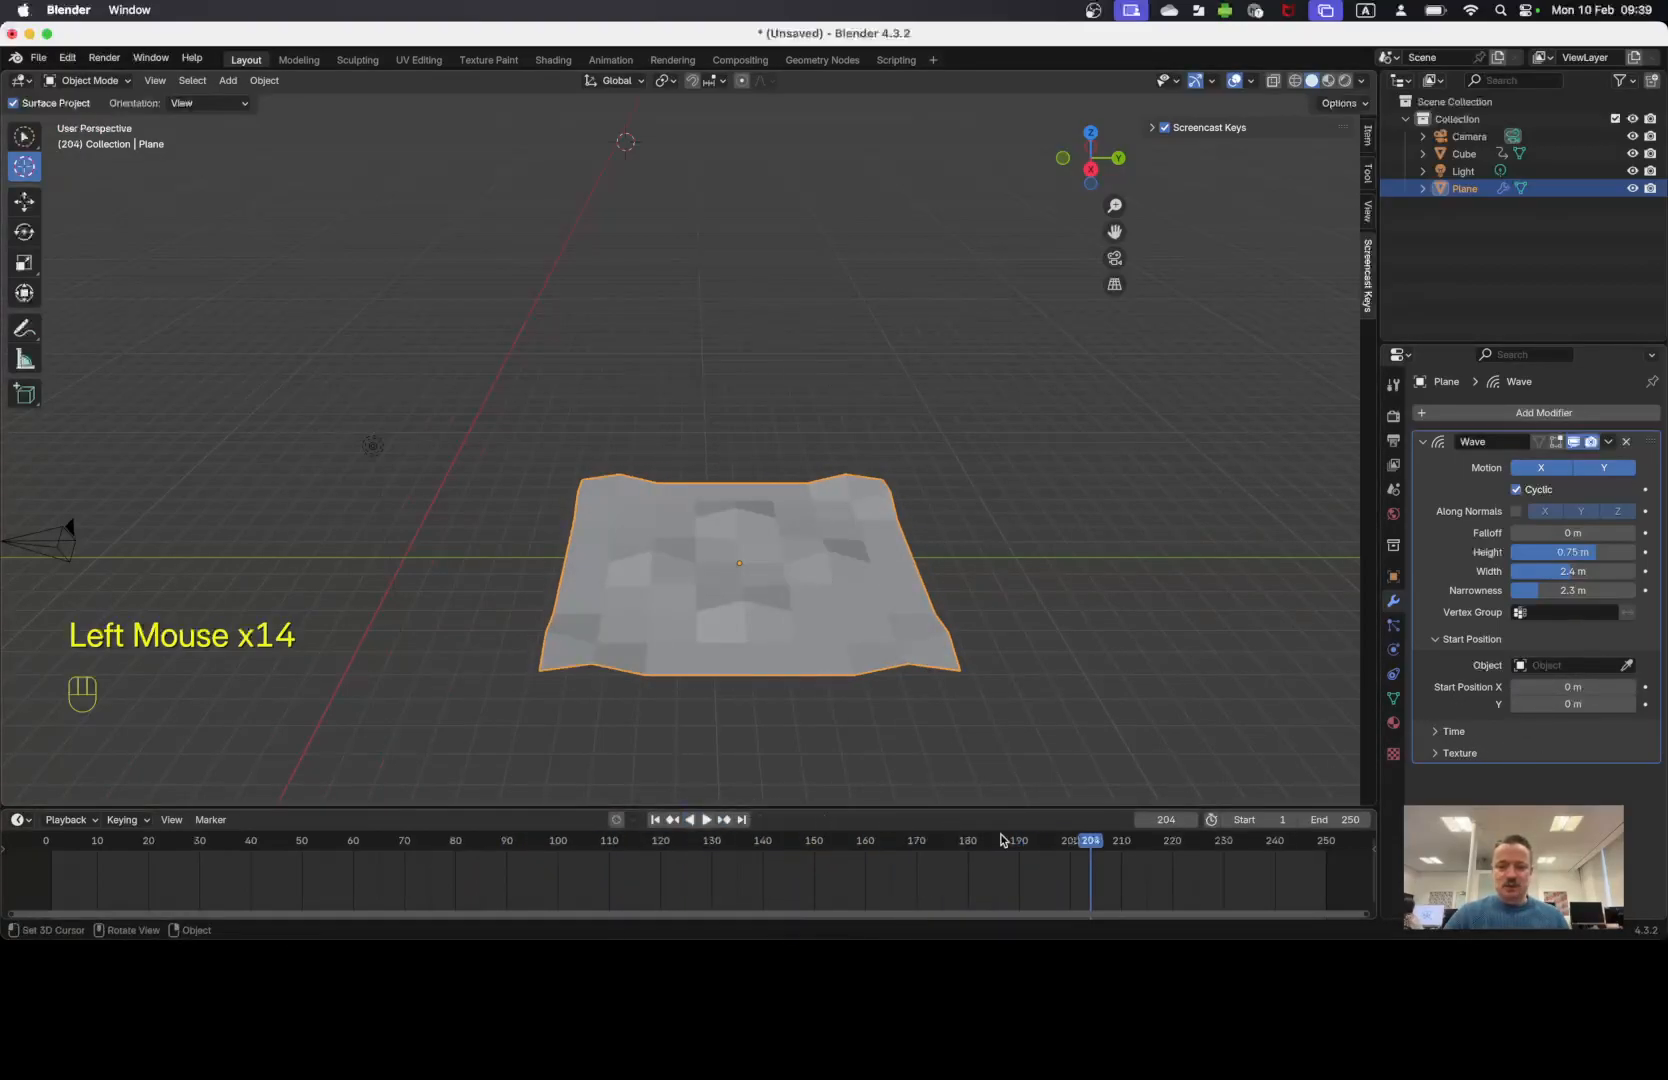
Move the playhead to frame 2, play the plane's wave animation and stop it at frame 28.
drag(1094, 852, 57, 823)
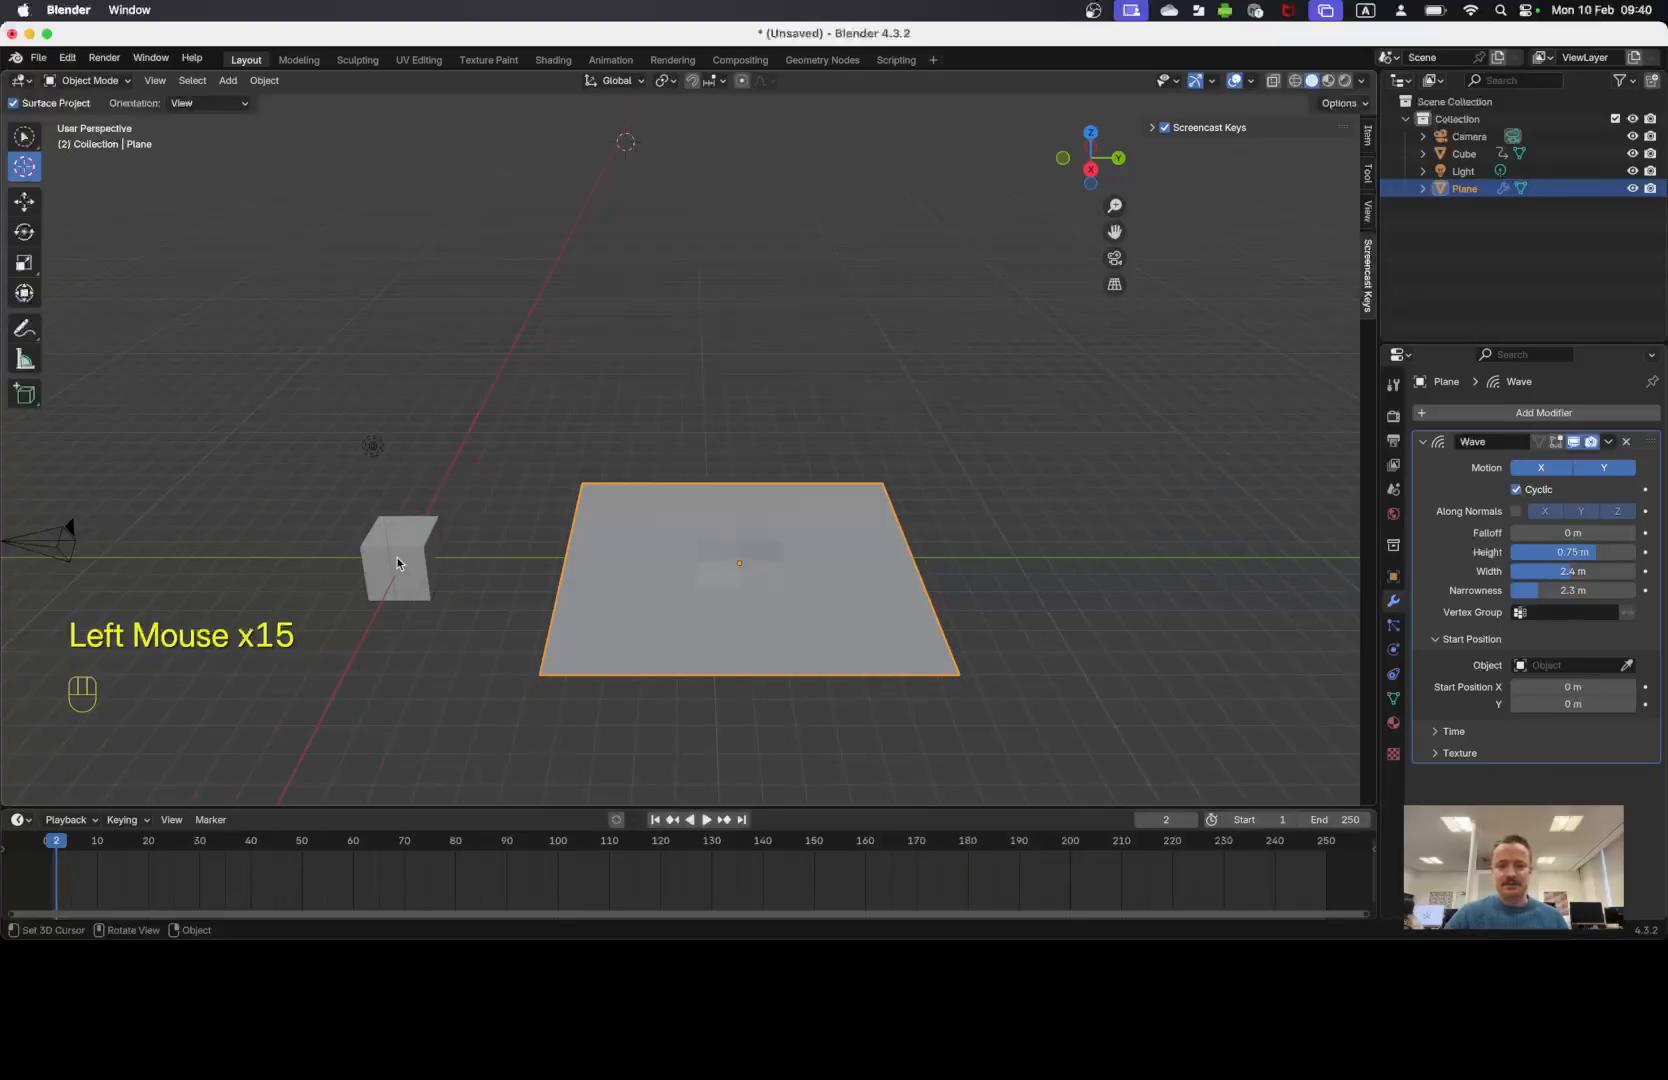
click(705, 821)
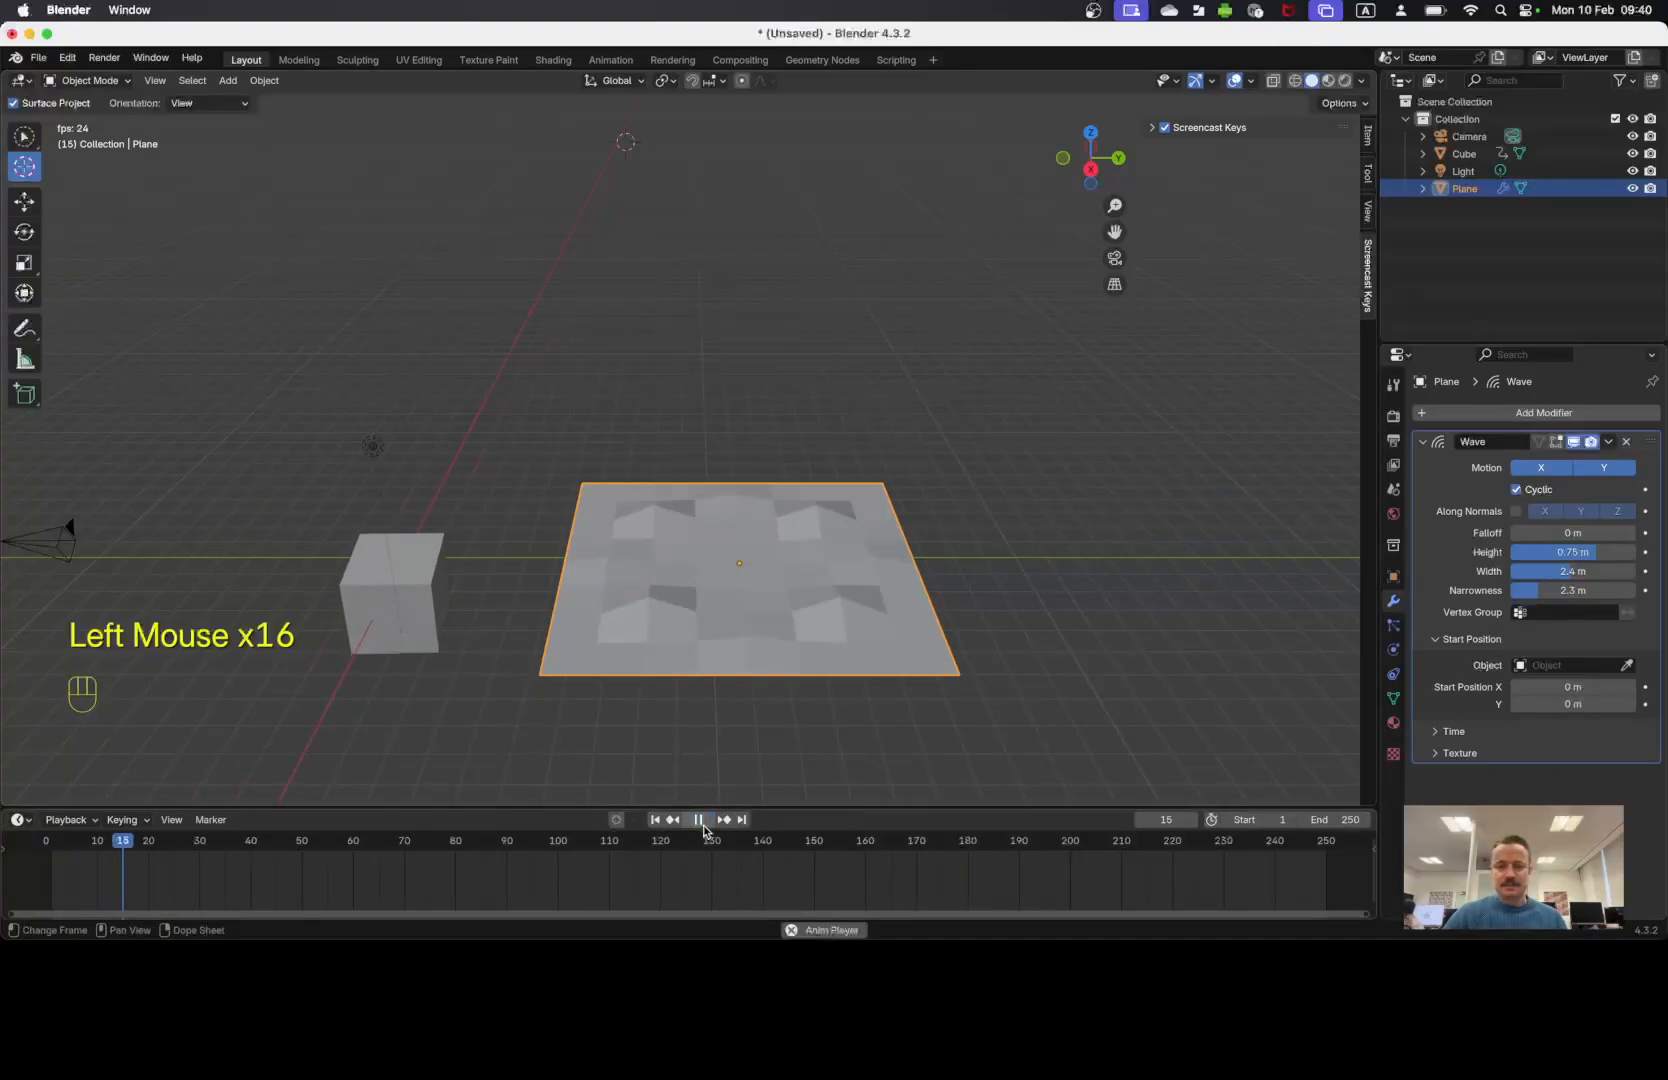
click(700, 821)
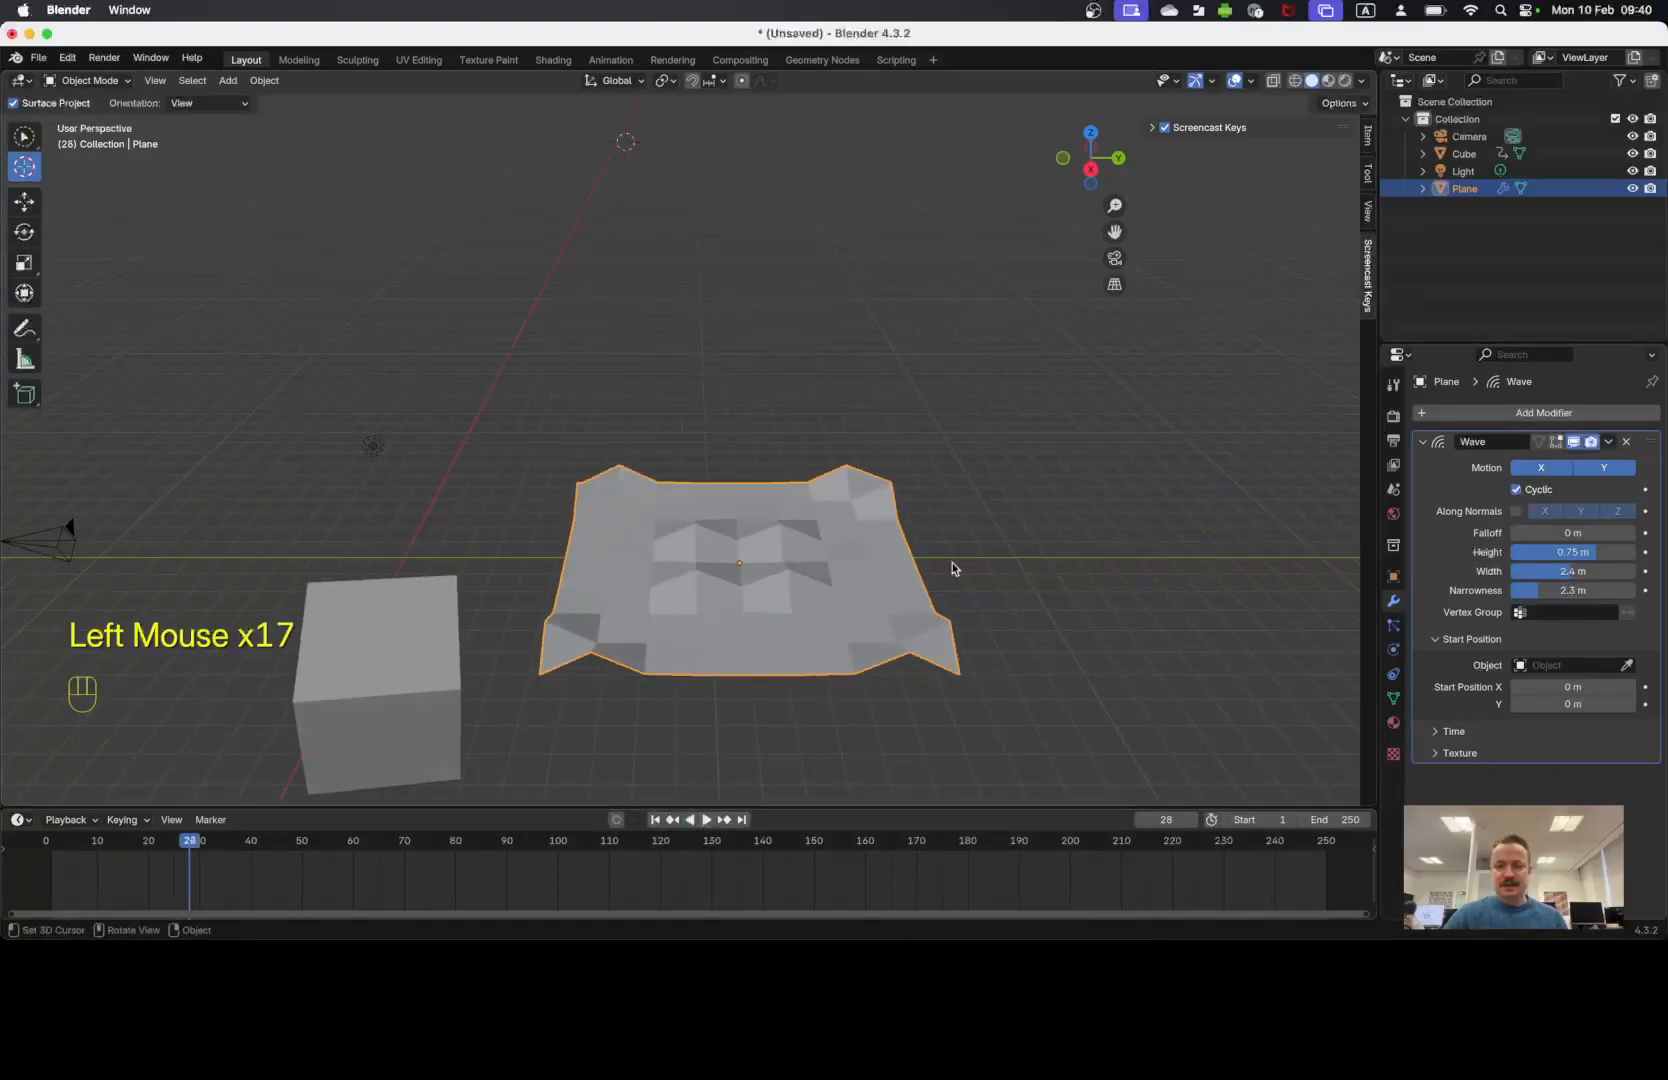
Increase the Wave modifier's speed in its Time settings and collapse those settings.
click(1465, 736)
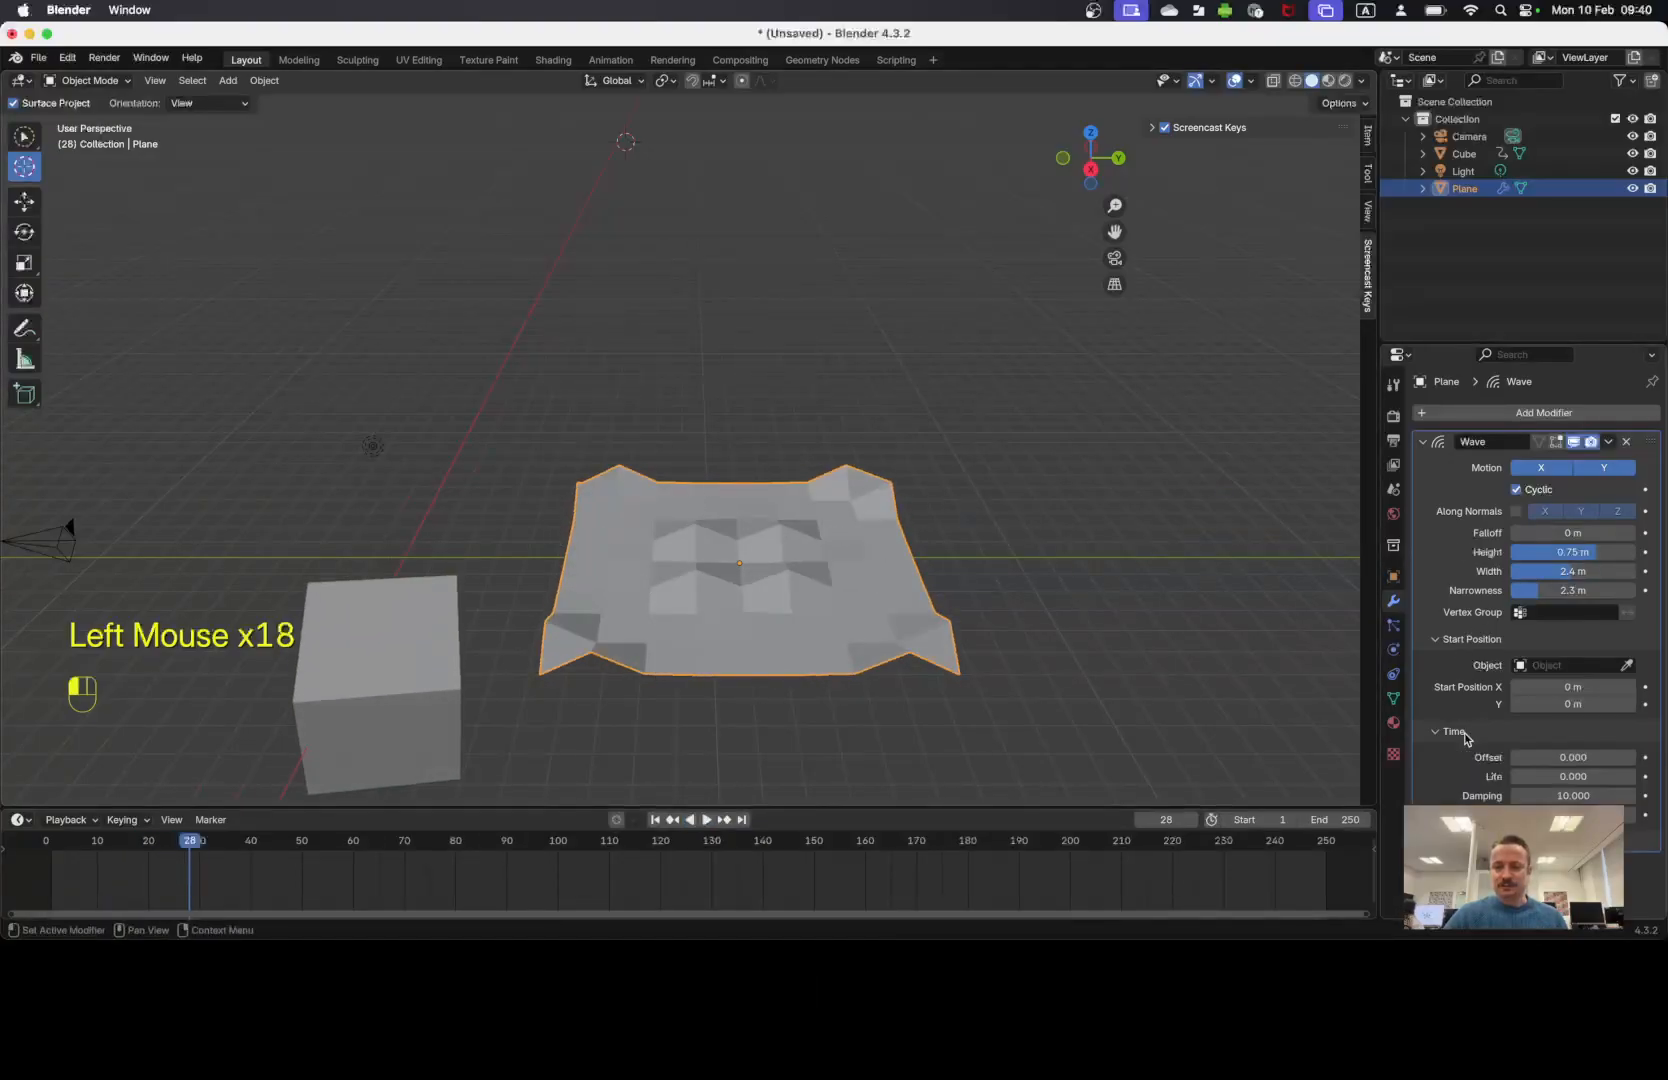
scroll(1461, 793, down, 2)
scroll(1461, 793, up, 2)
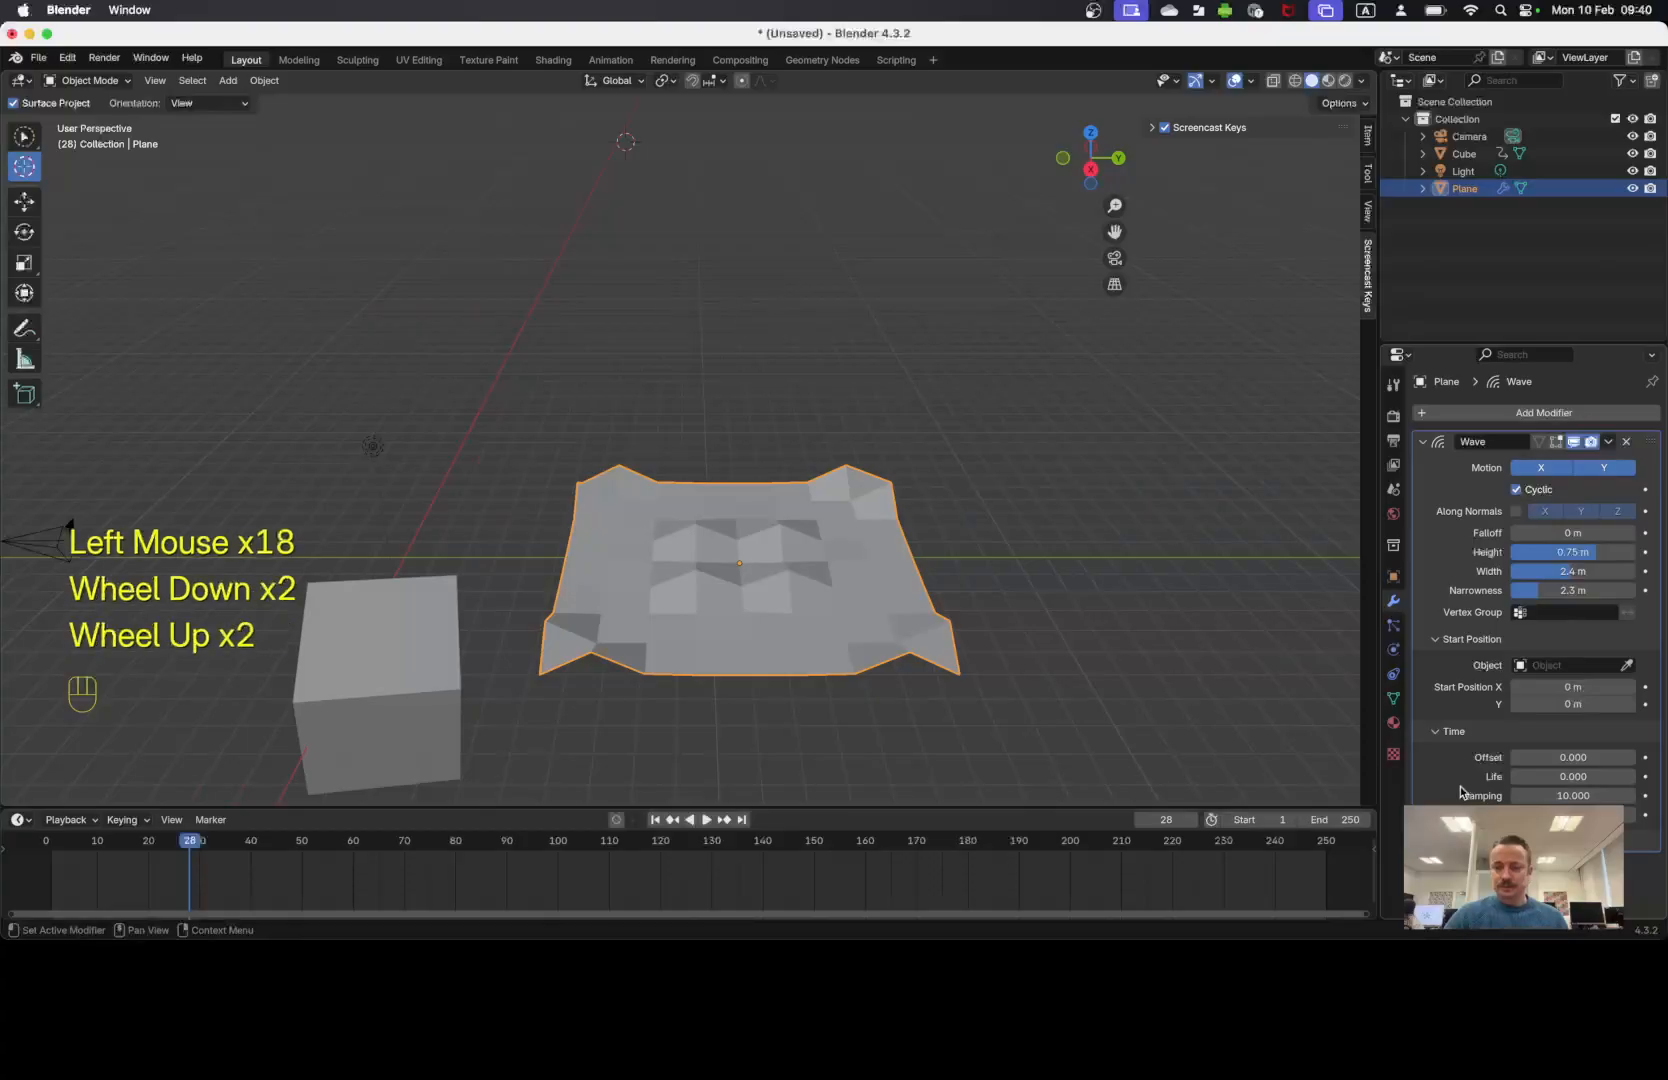
click(1585, 815)
drag(1585, 815, 1612, 815)
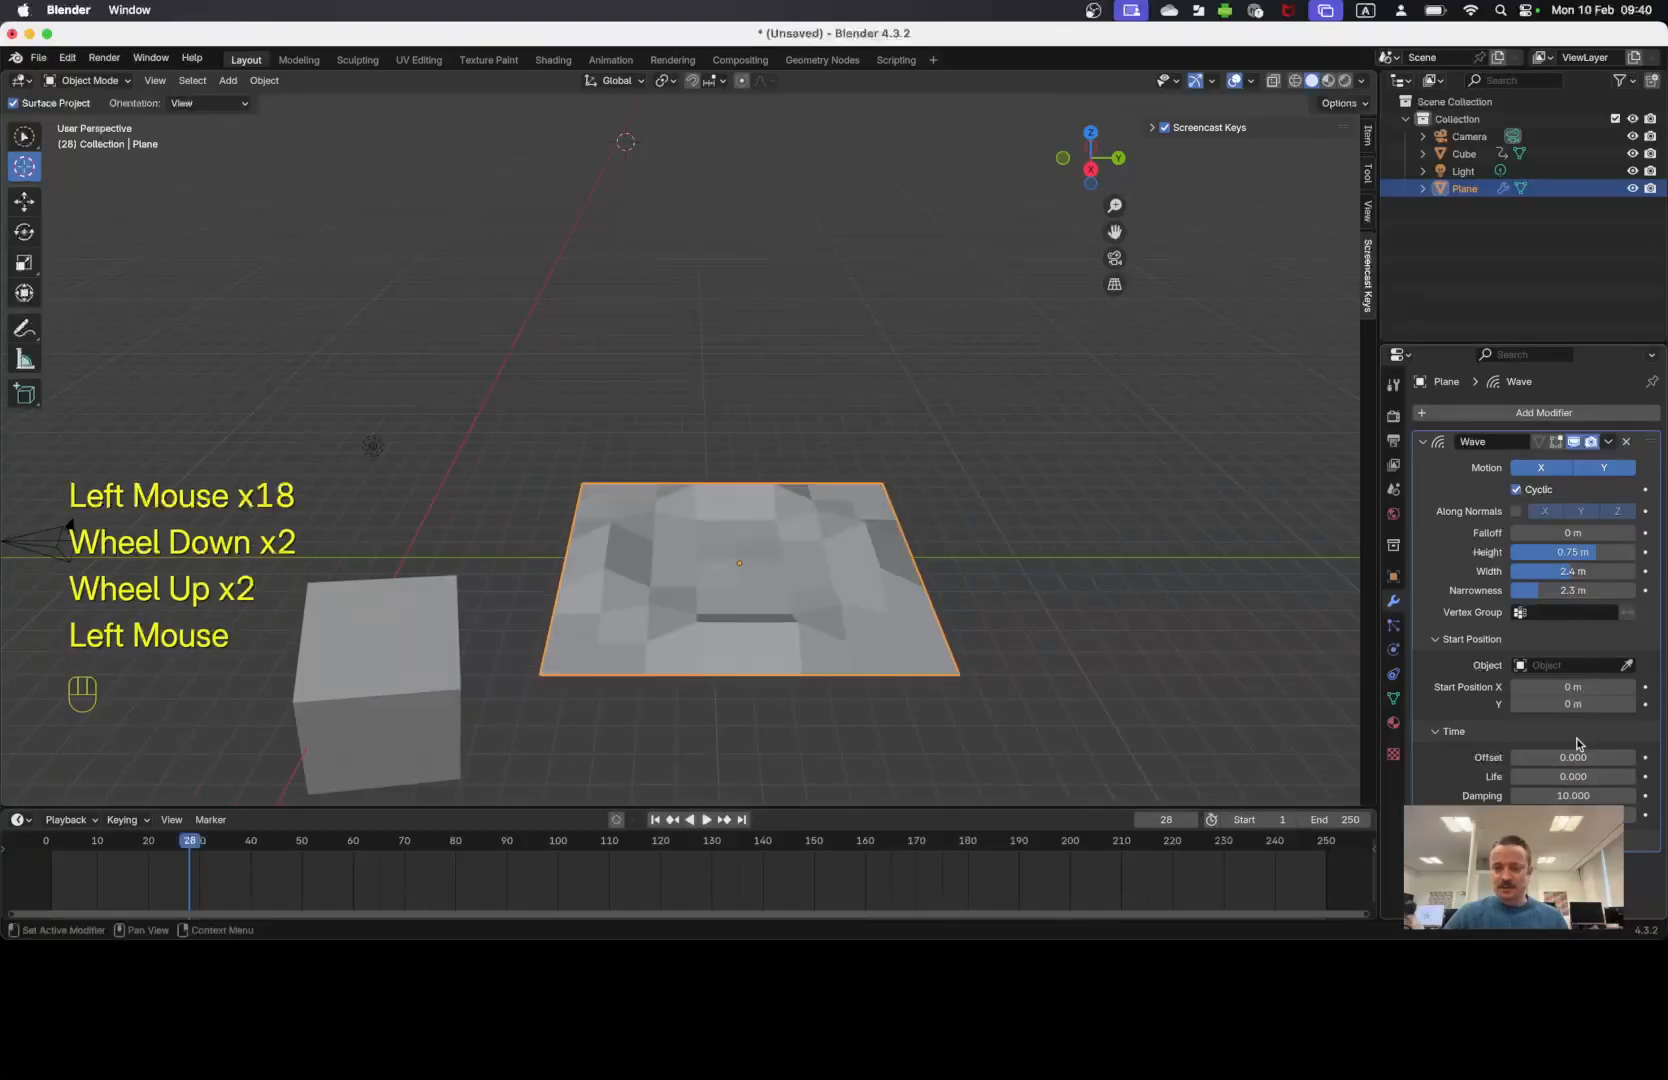
click(1439, 740)
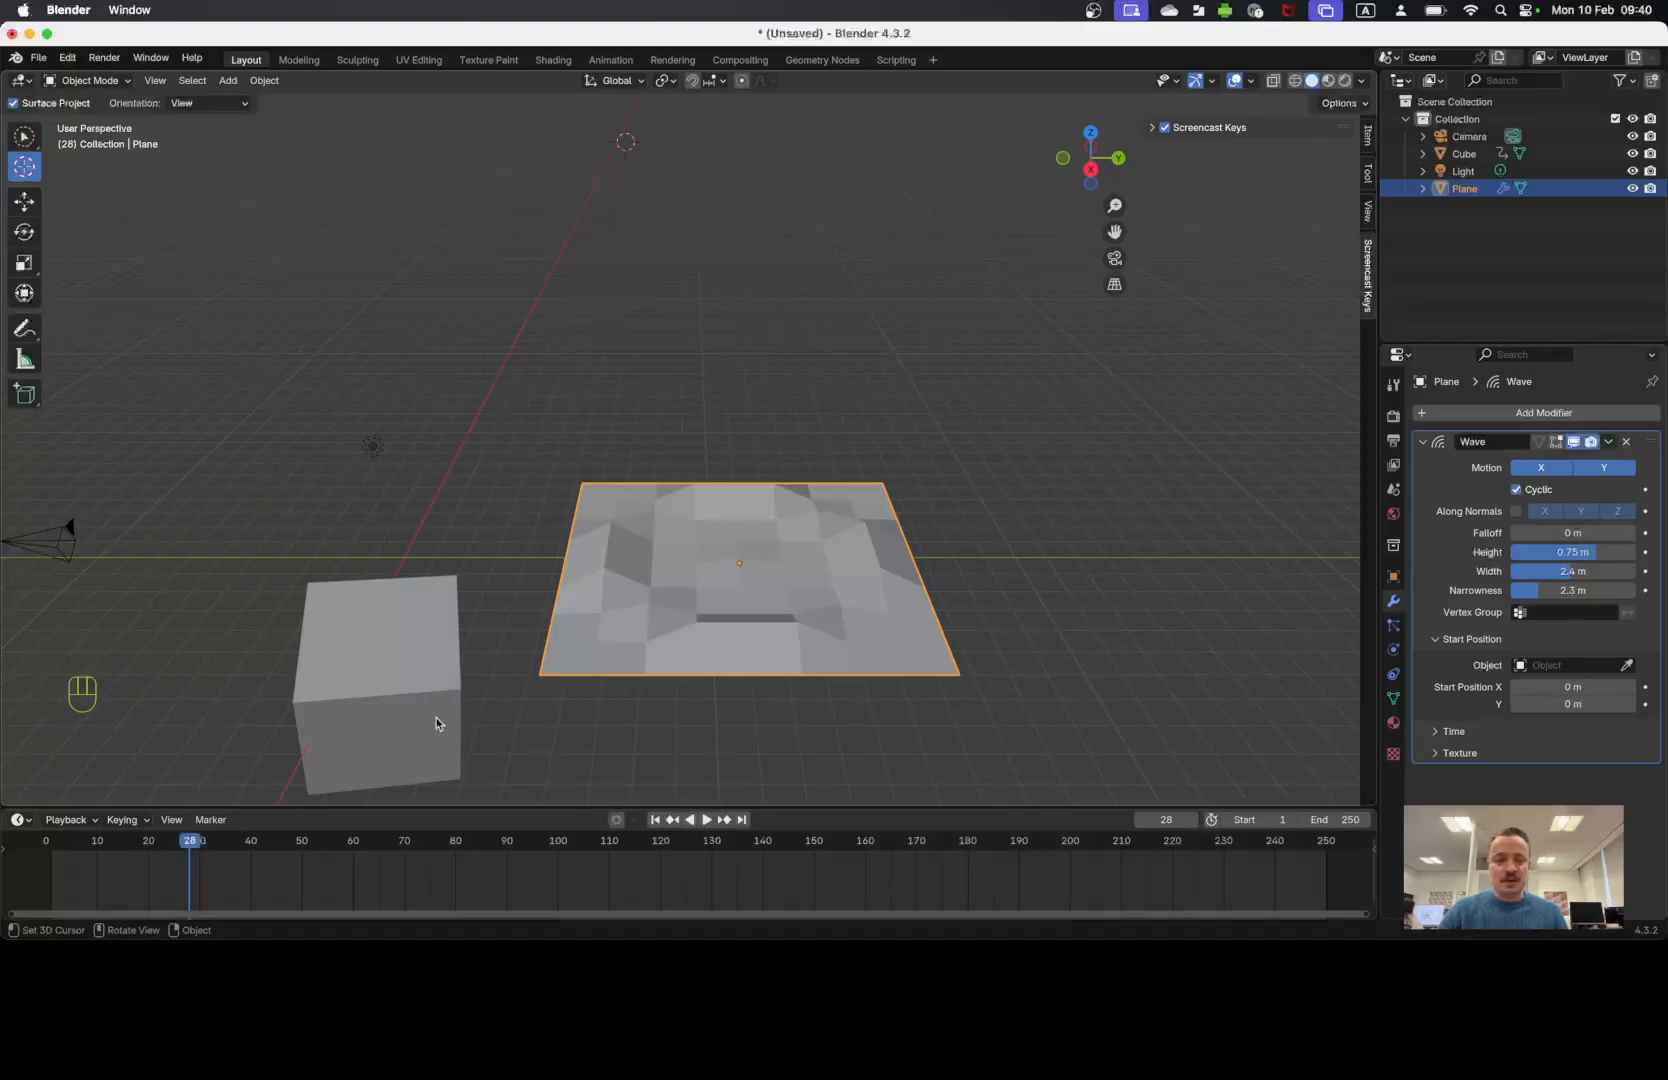
Move the playhead to frame 41 and apply the Wave modifier to the plane's mesh.
drag(206, 840, 257, 843)
middle_drag(577, 733, 633, 633)
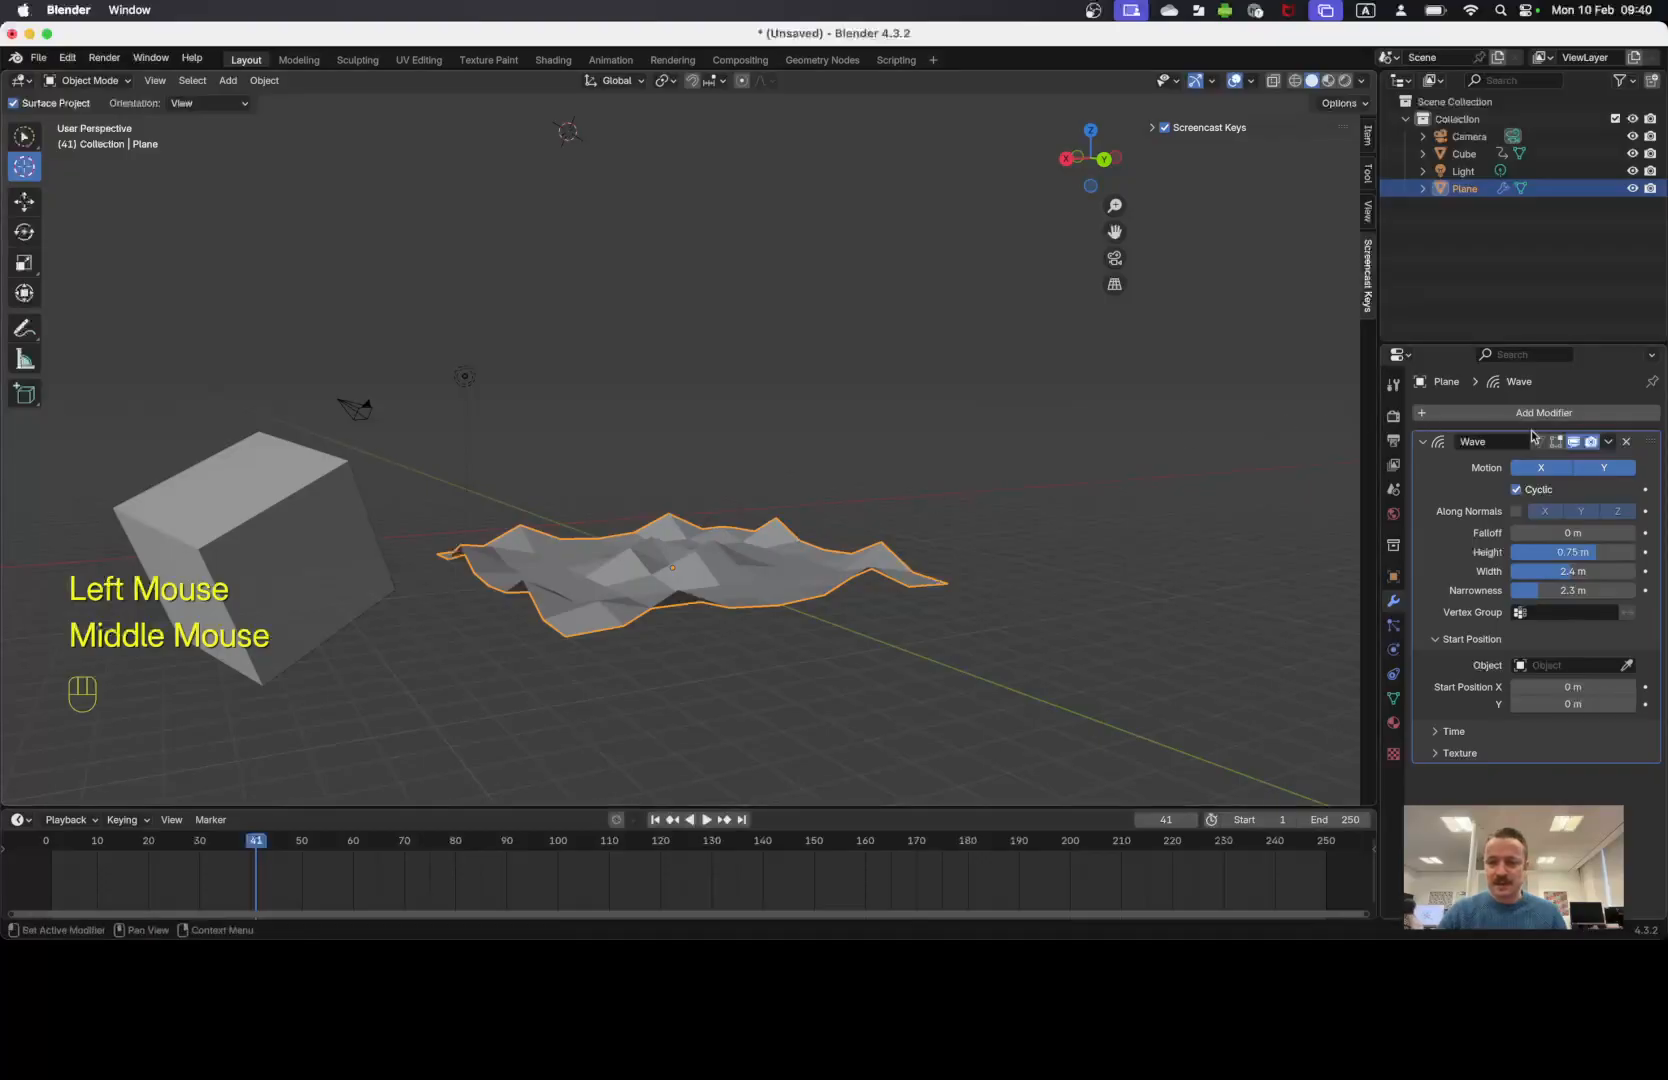
click(1610, 442)
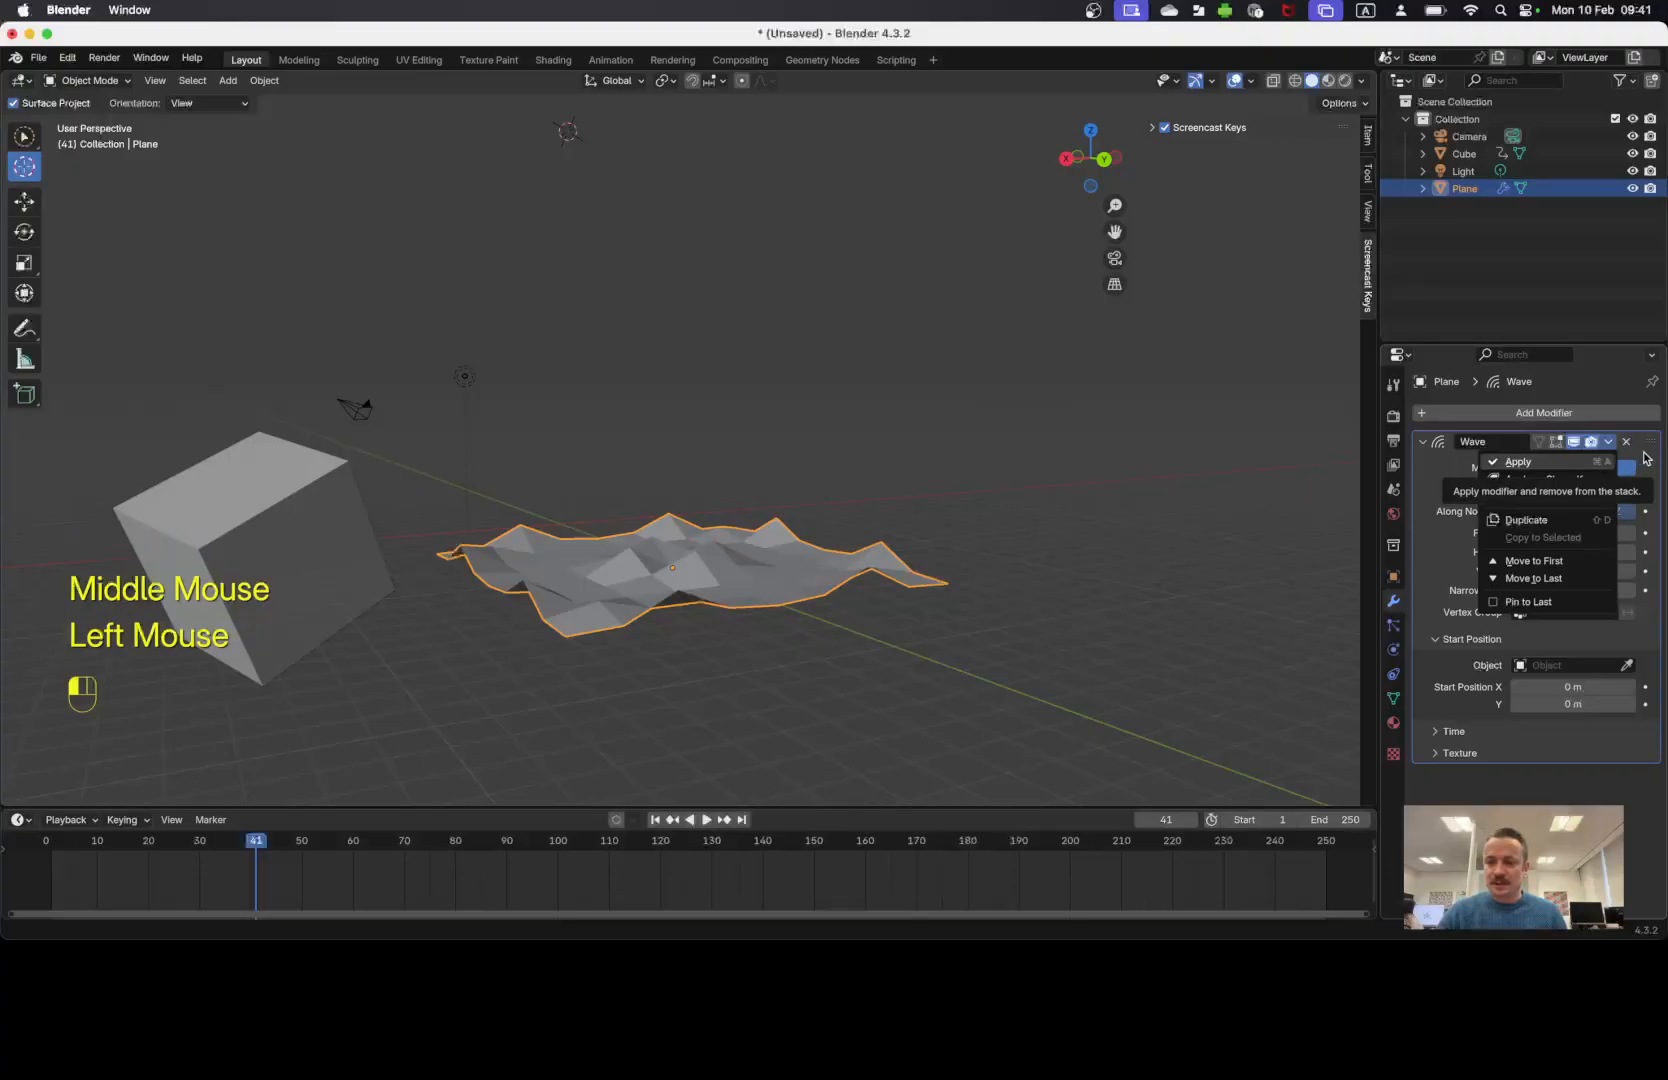
click(1606, 445)
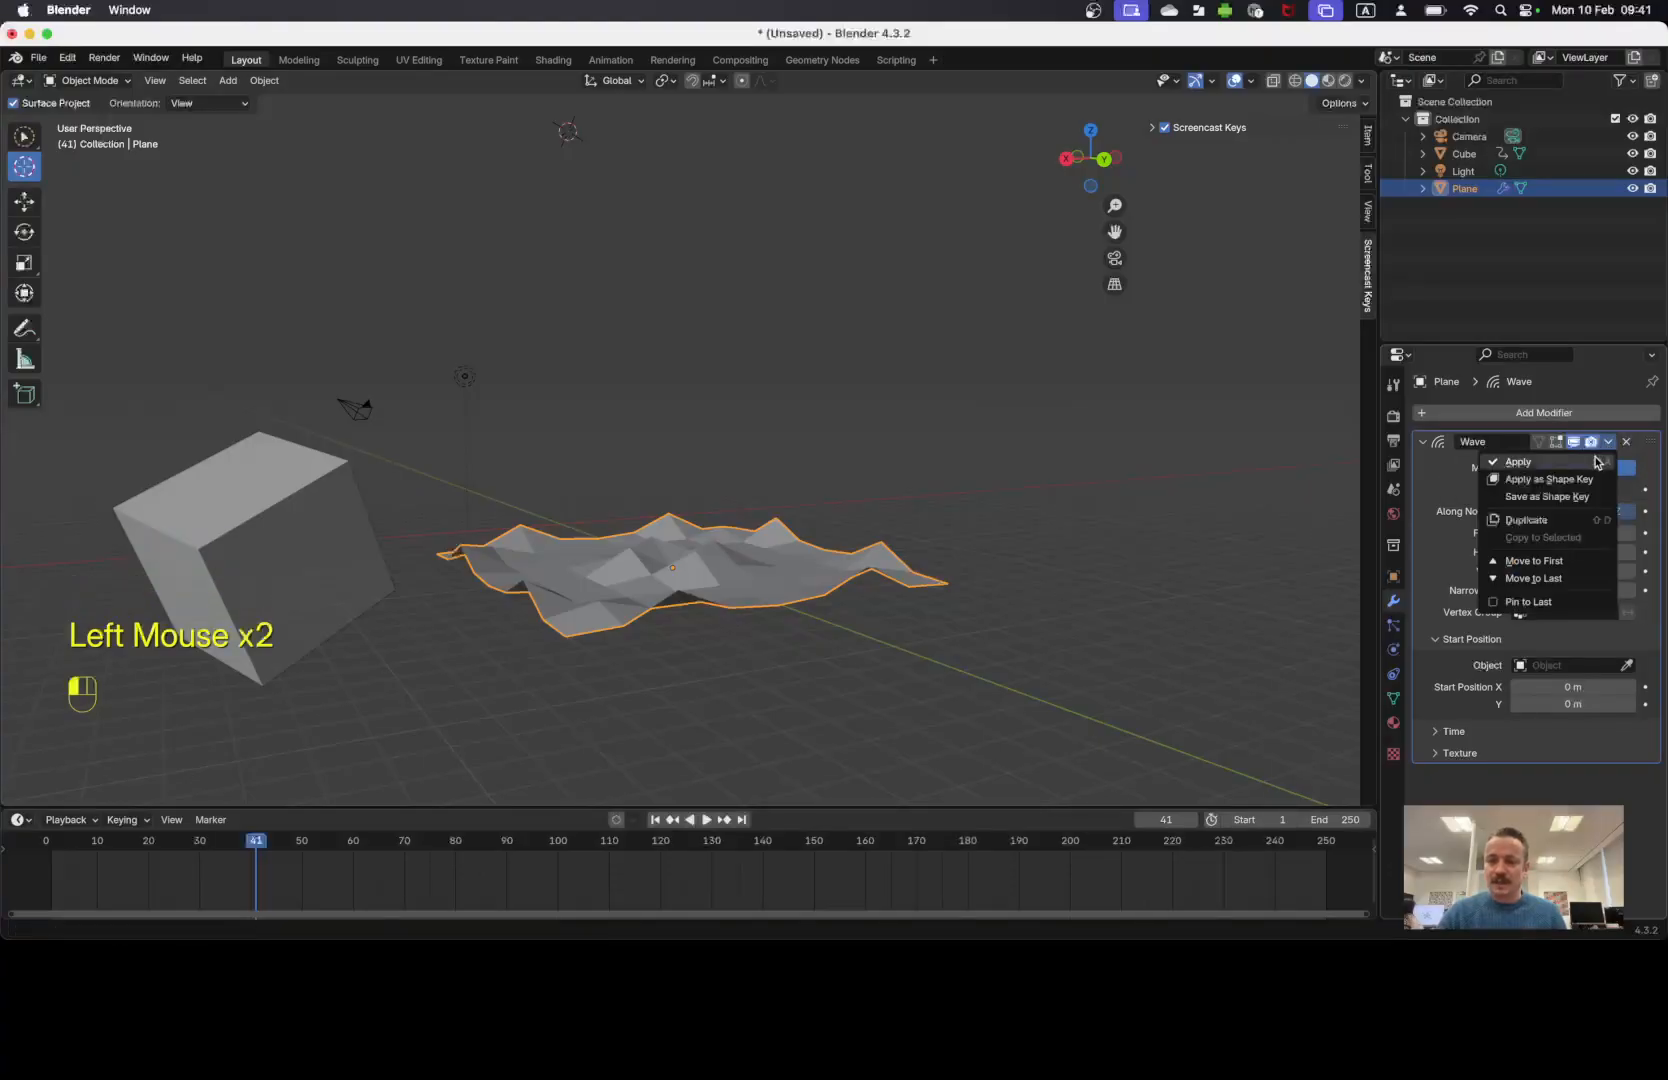
click(1594, 463)
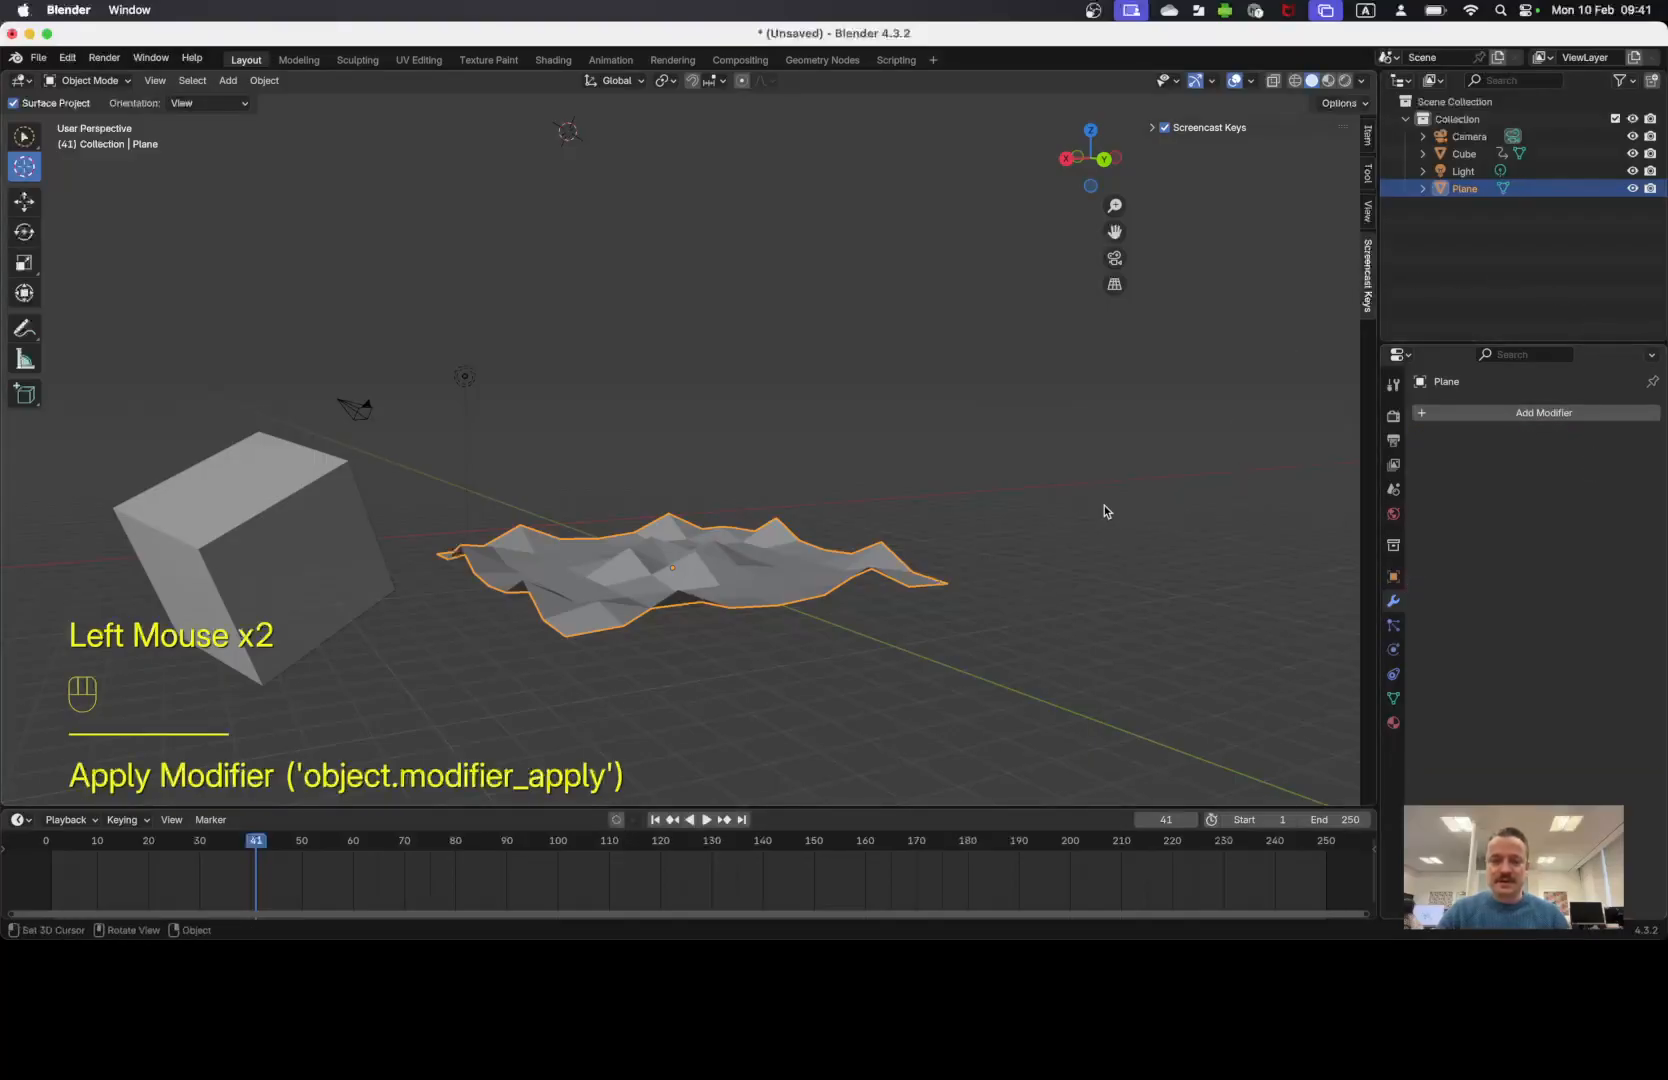
Set the playhead to frame 1, examine the plane's deformed mesh in Edit Mode and return to Object Mode.
drag(258, 843, 50, 843)
middle_drag(435, 522, 853, 563)
key(Tab)
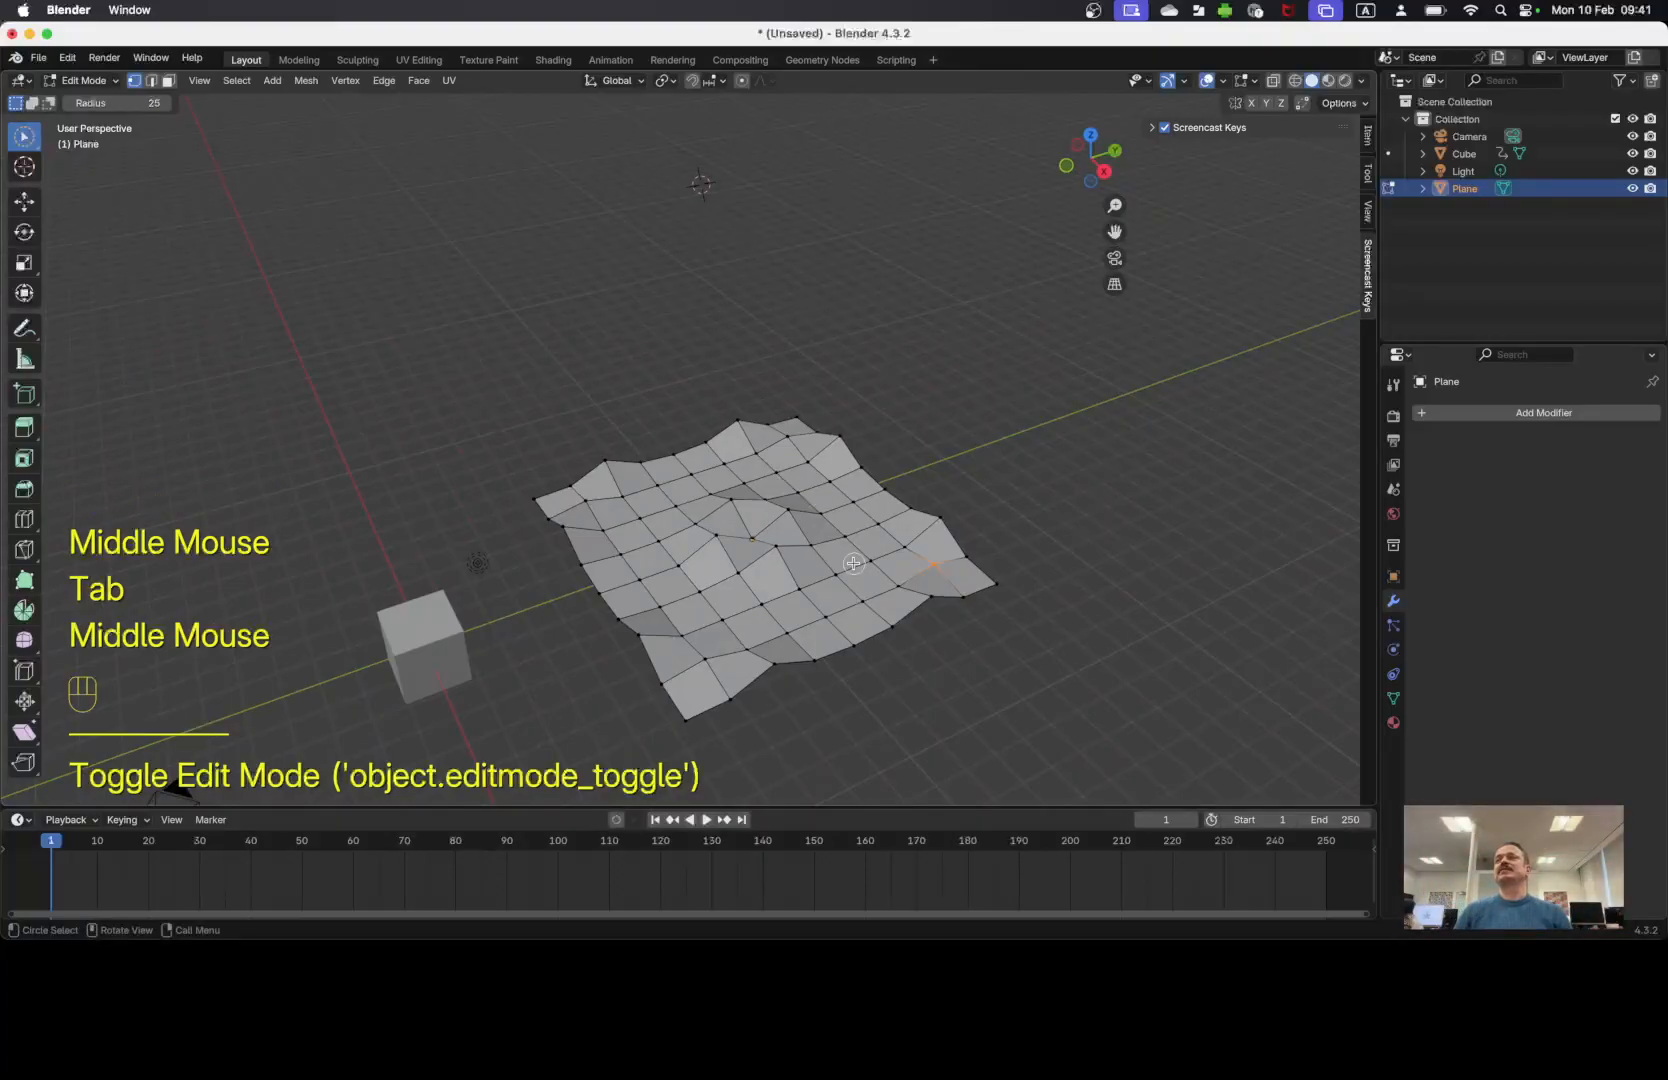
key(super+z)
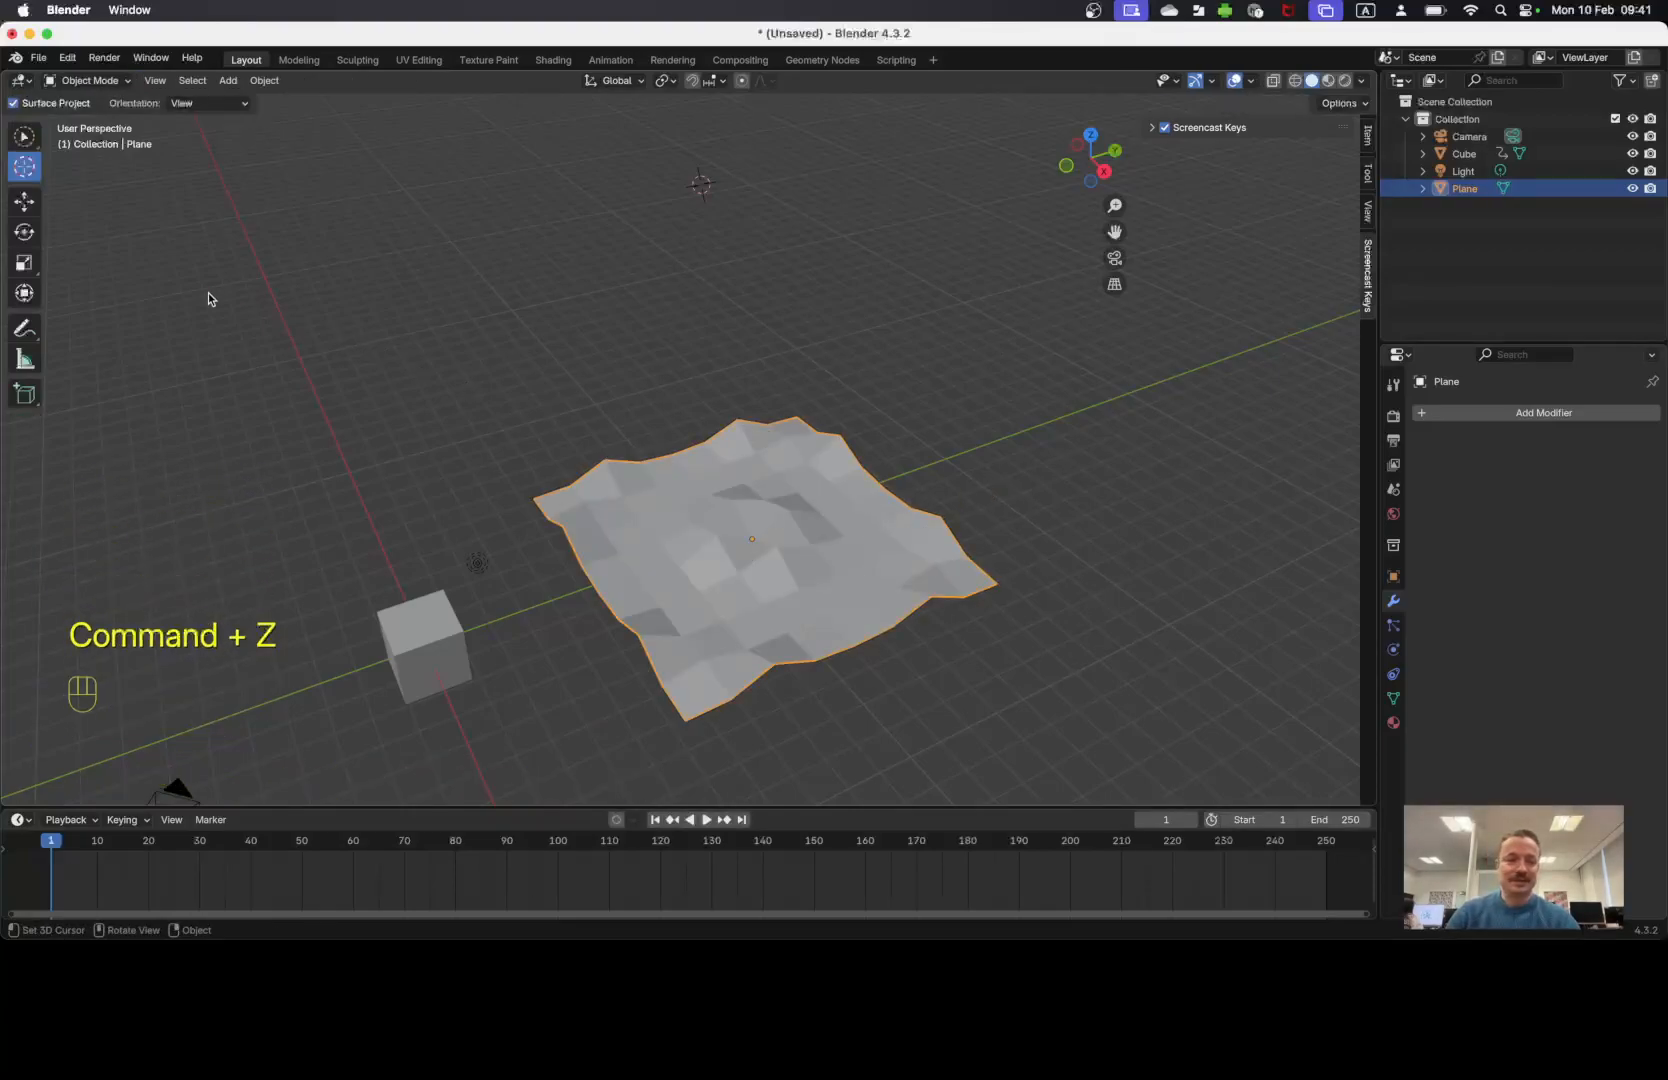
Place the 3D cursor beside the wavy plane and add a cube mesh there.
click(1117, 415)
shift+middle_drag(1153, 426, 1031, 454)
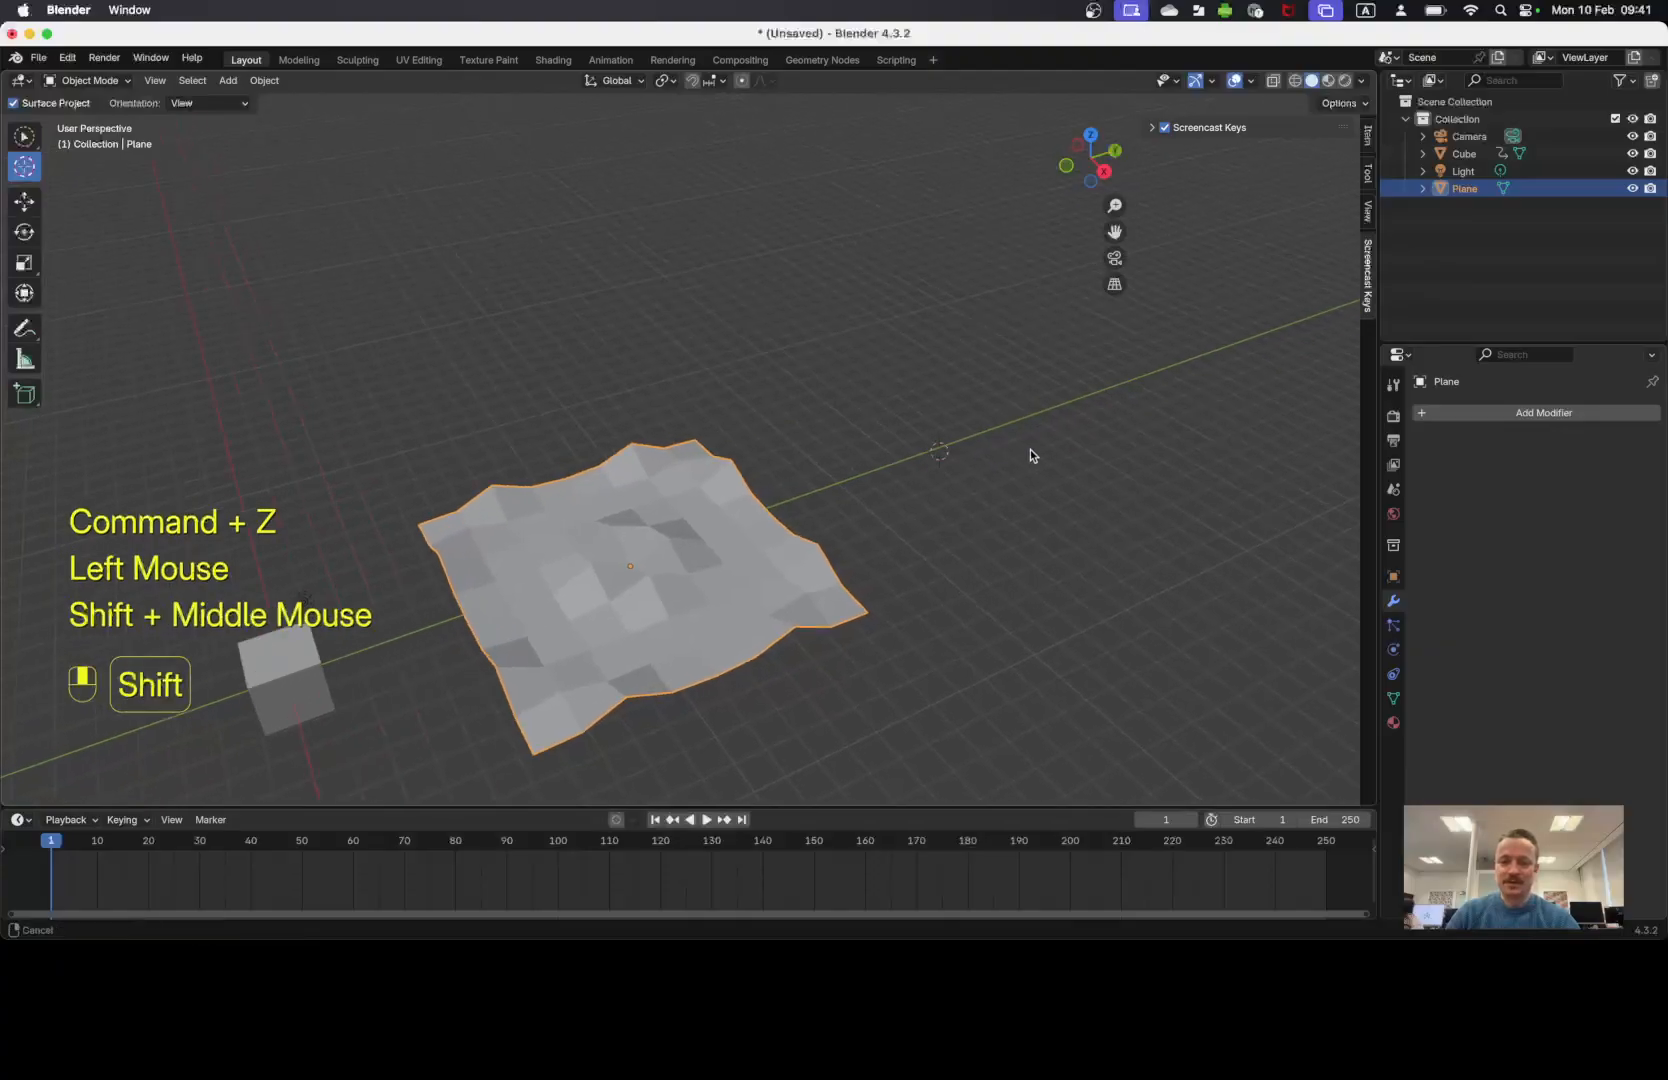
key(shift+a)
mouse_move(1052, 440)
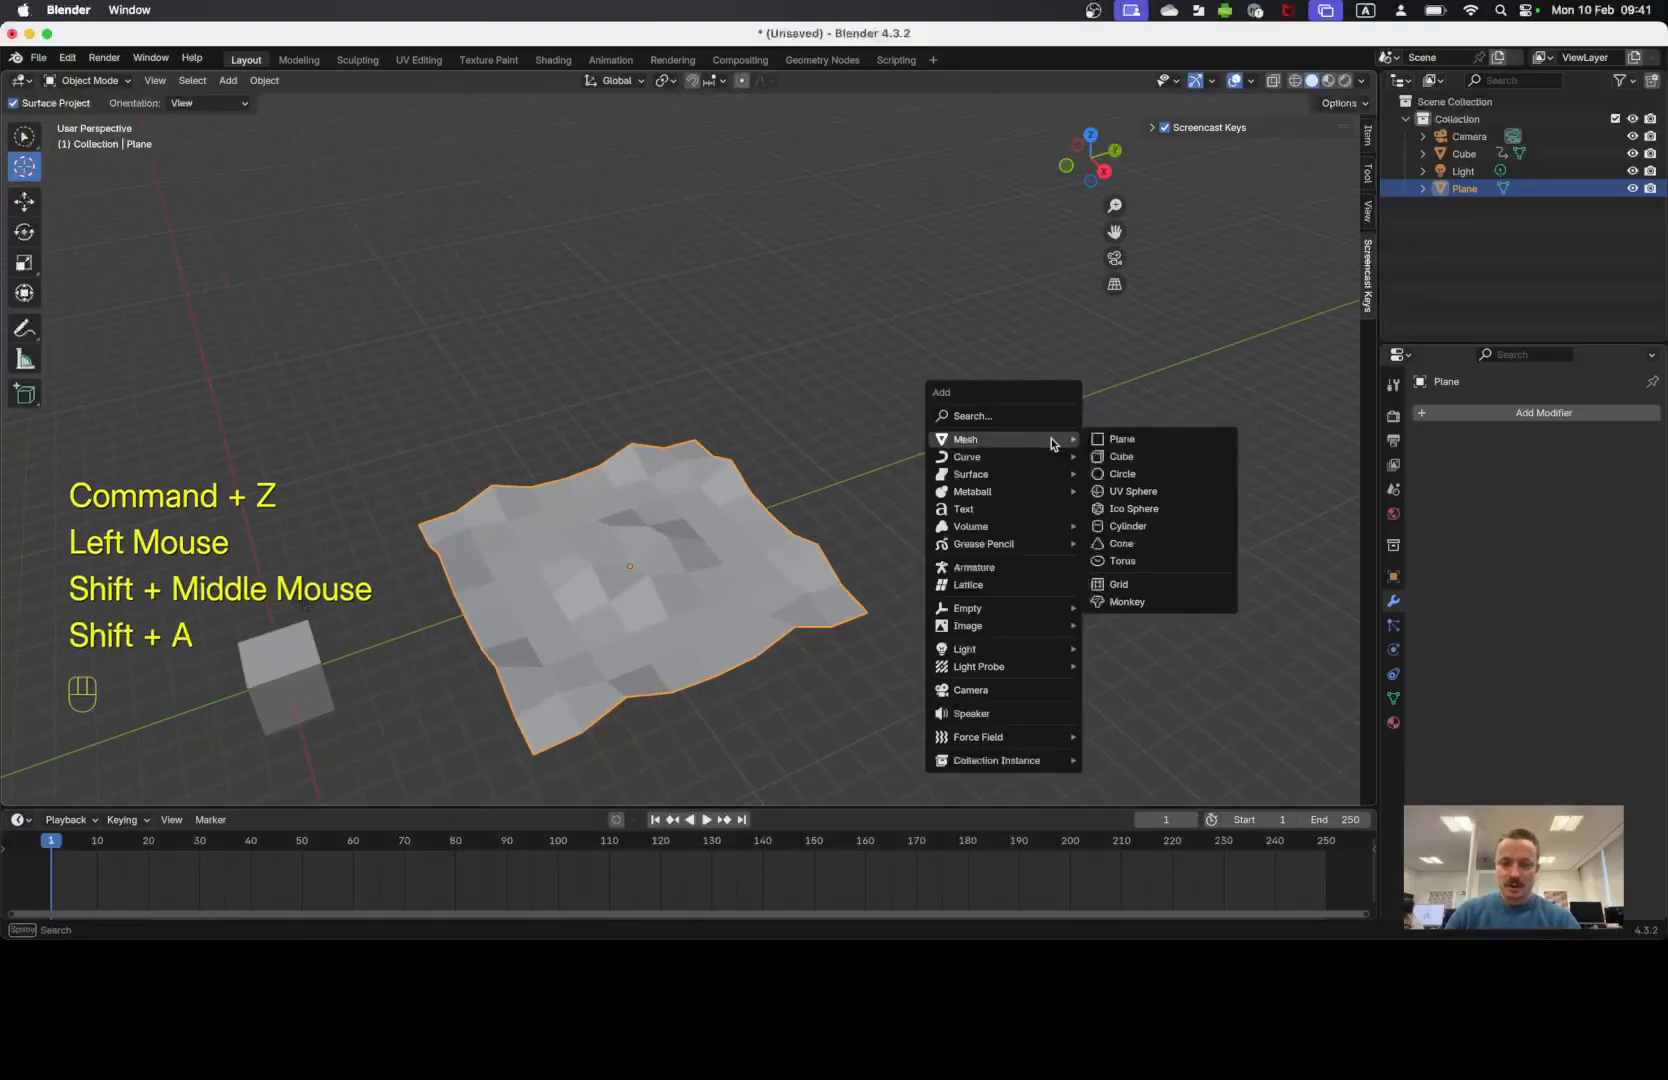
click(1134, 457)
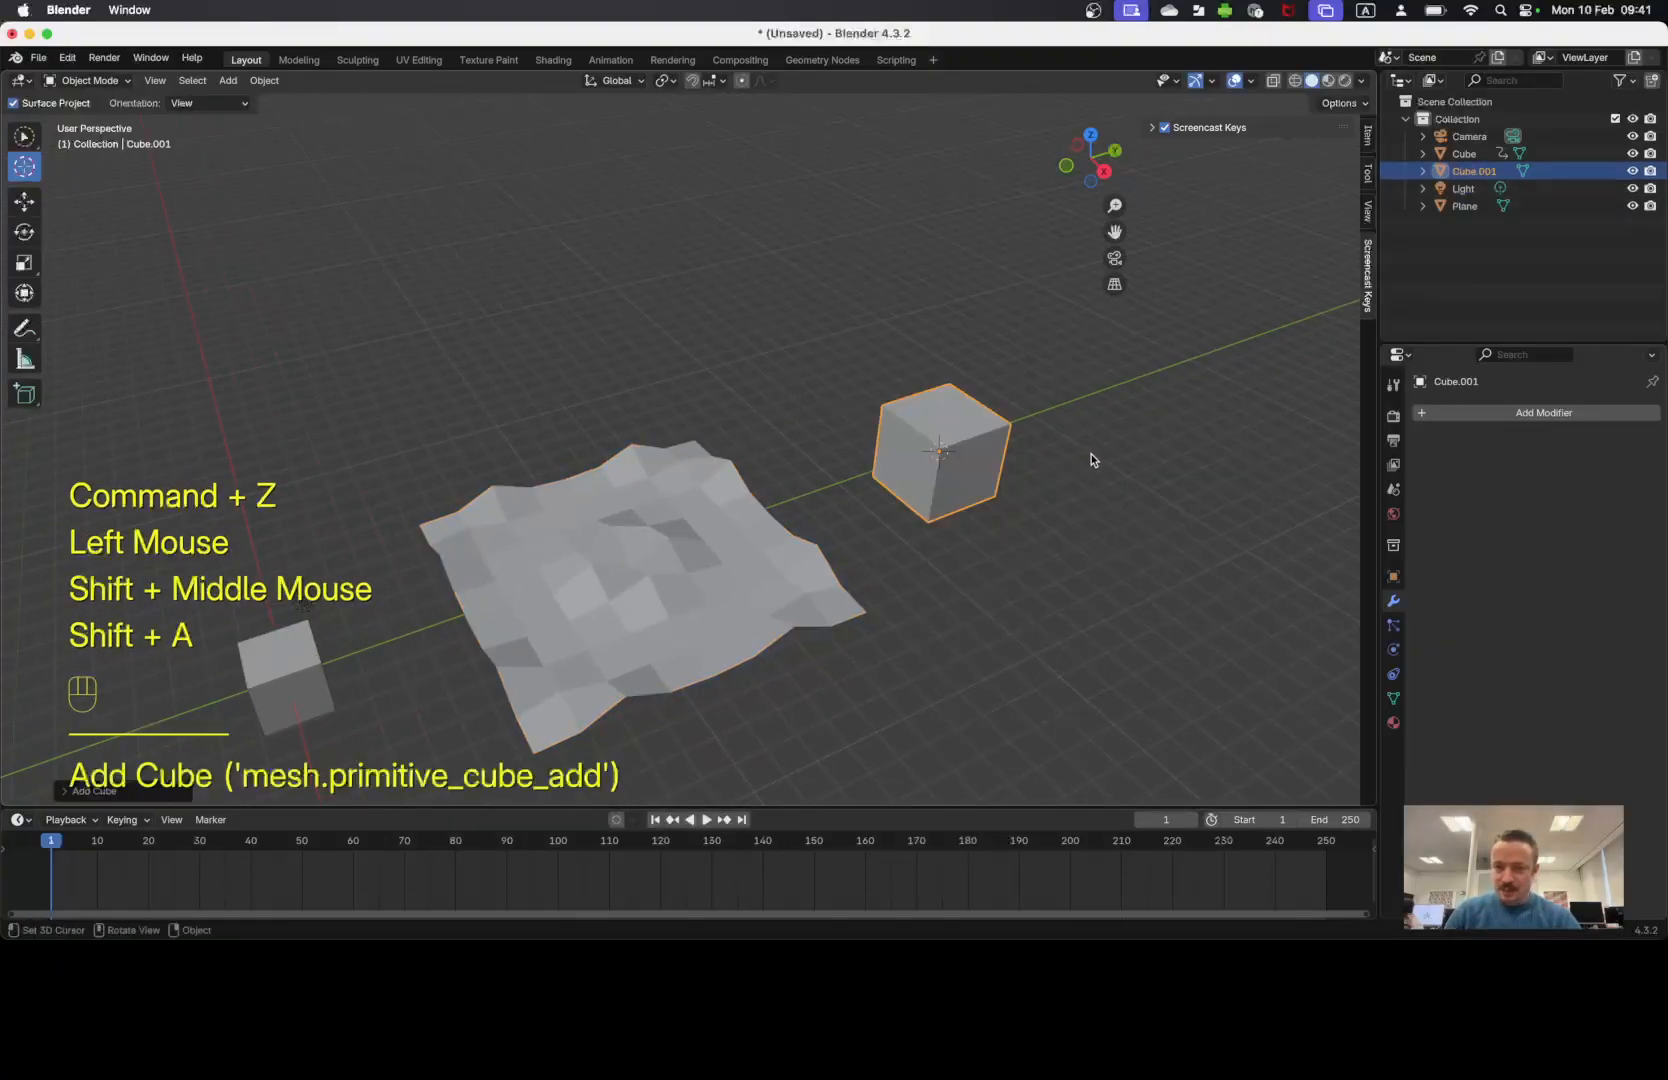
In top view, select the wavy plane and move it along the X axis well away from the new cube.
key(KP_7)
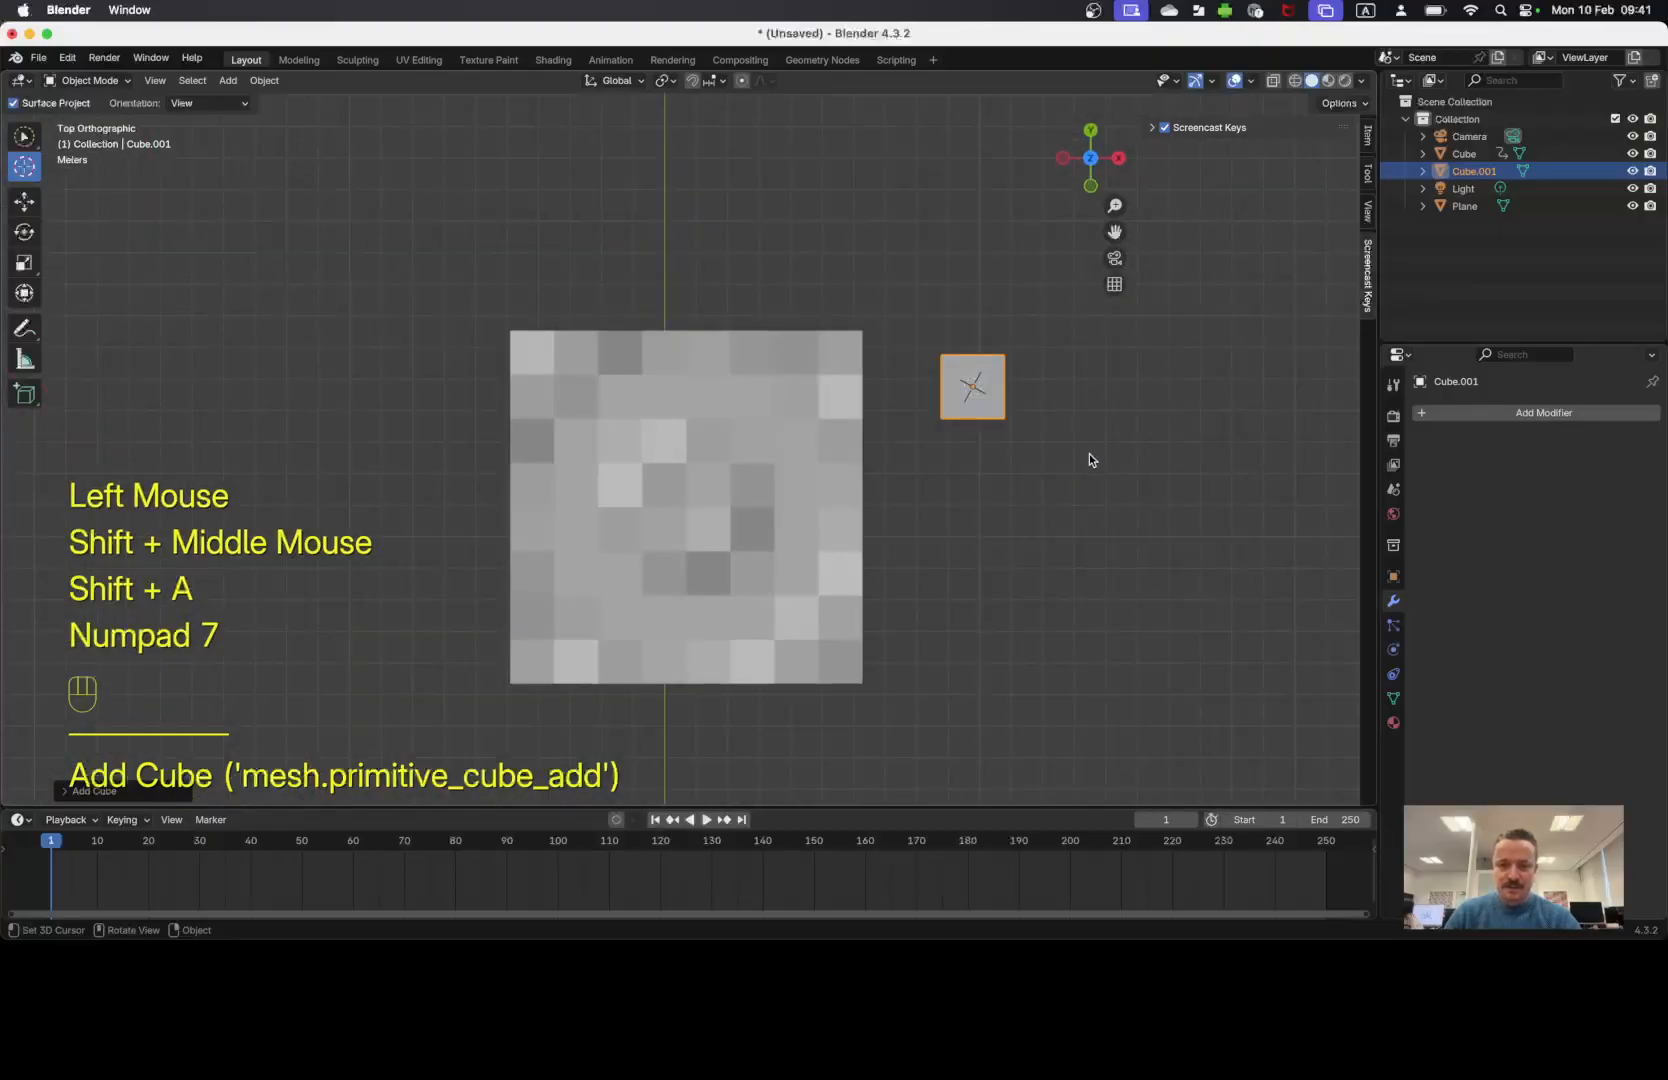
shift+middle_drag(1076, 450, 1035, 439)
click(740, 422)
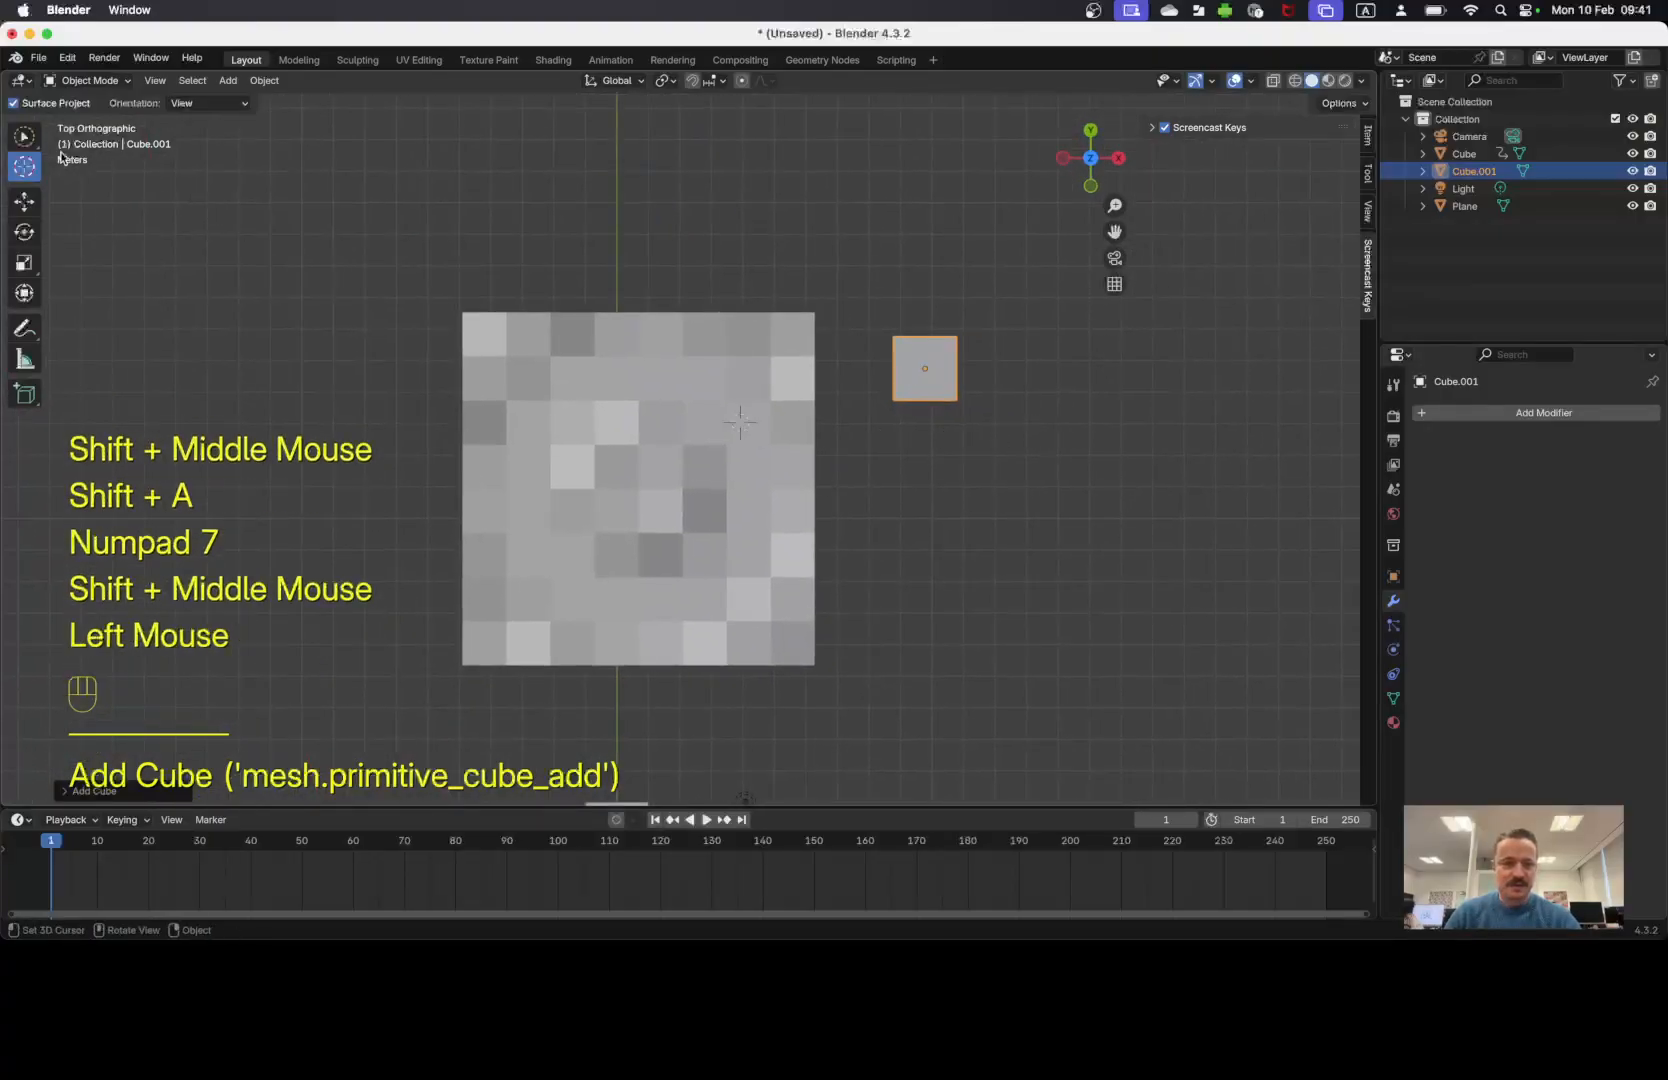
click(24, 136)
click(576, 405)
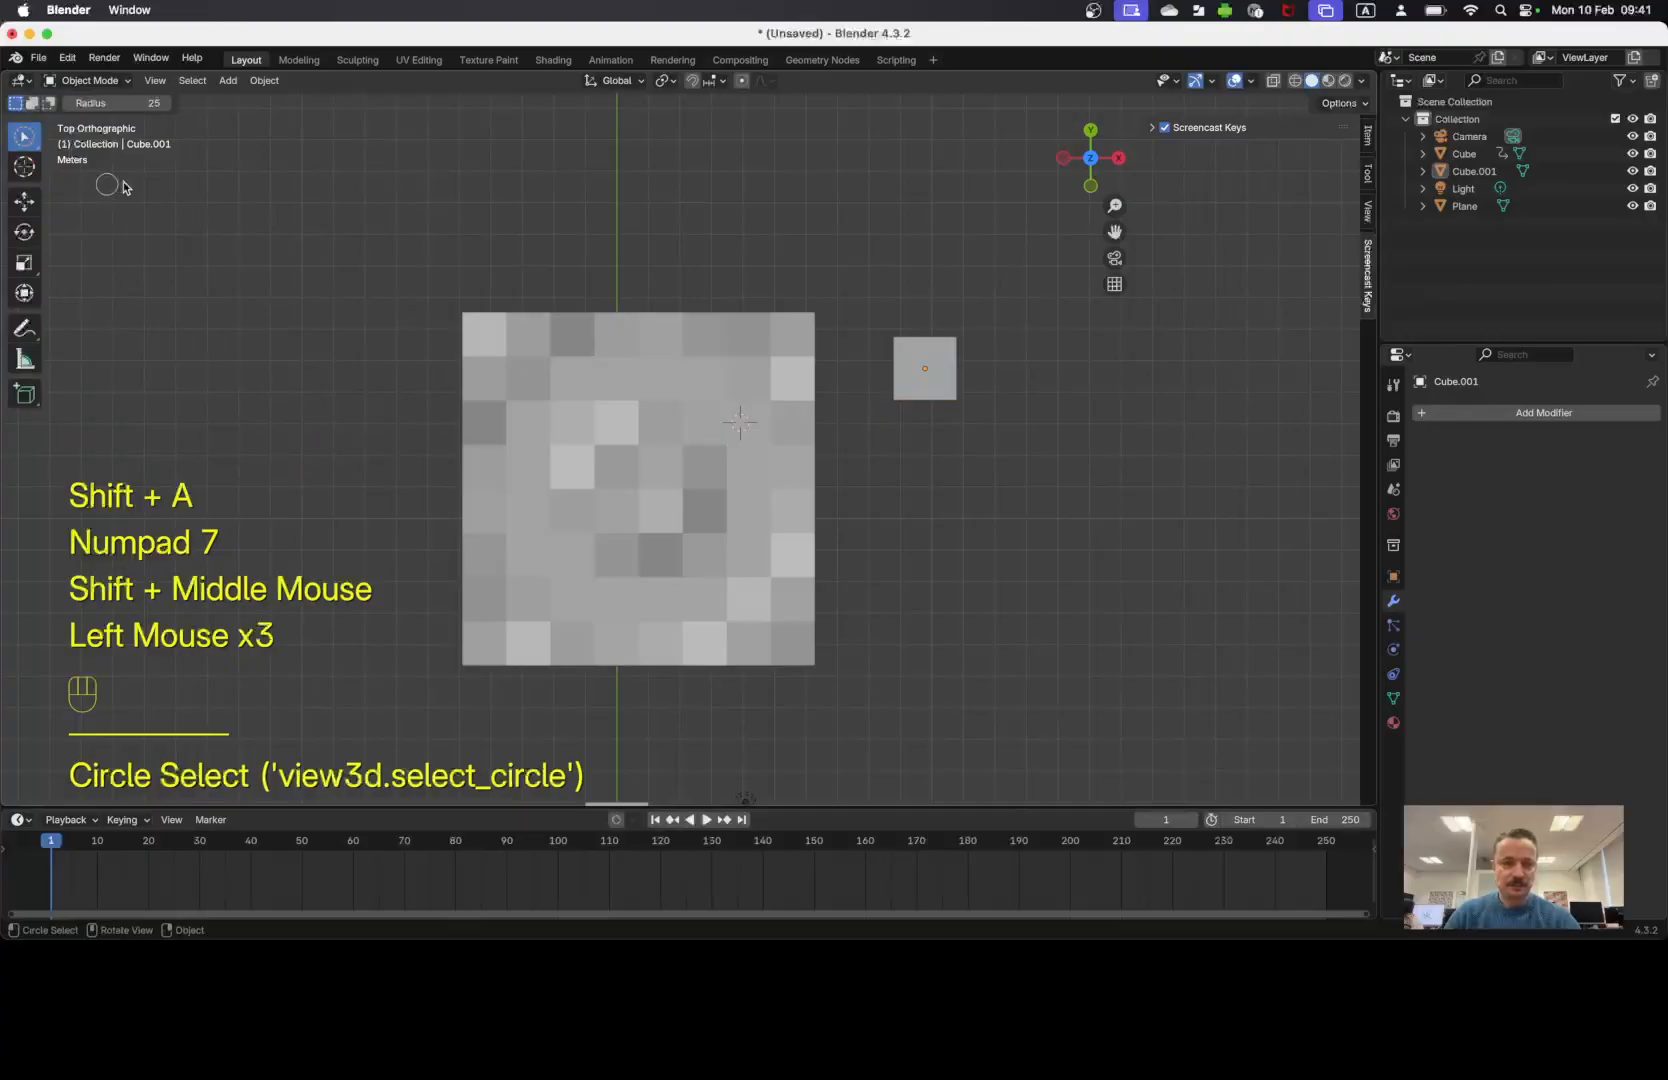
click(24, 136)
click(85, 136)
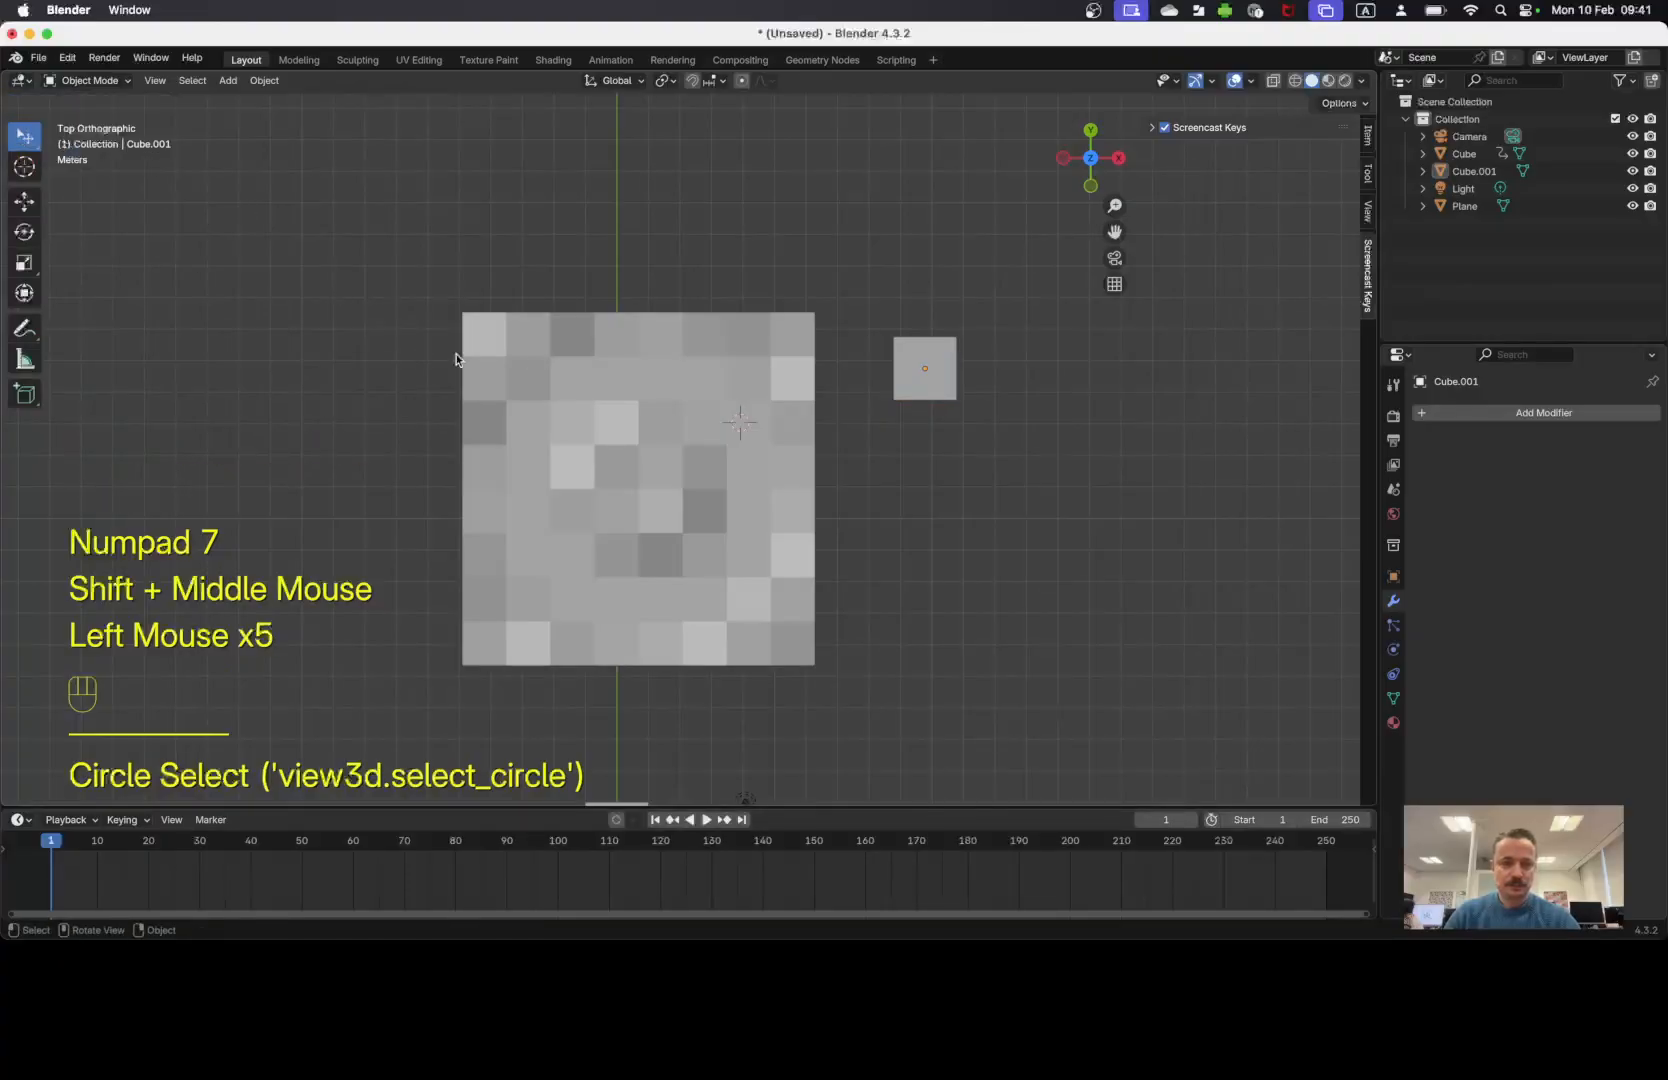
click(517, 368)
key(g)
key(x)
click(178, 440)
click(918, 392)
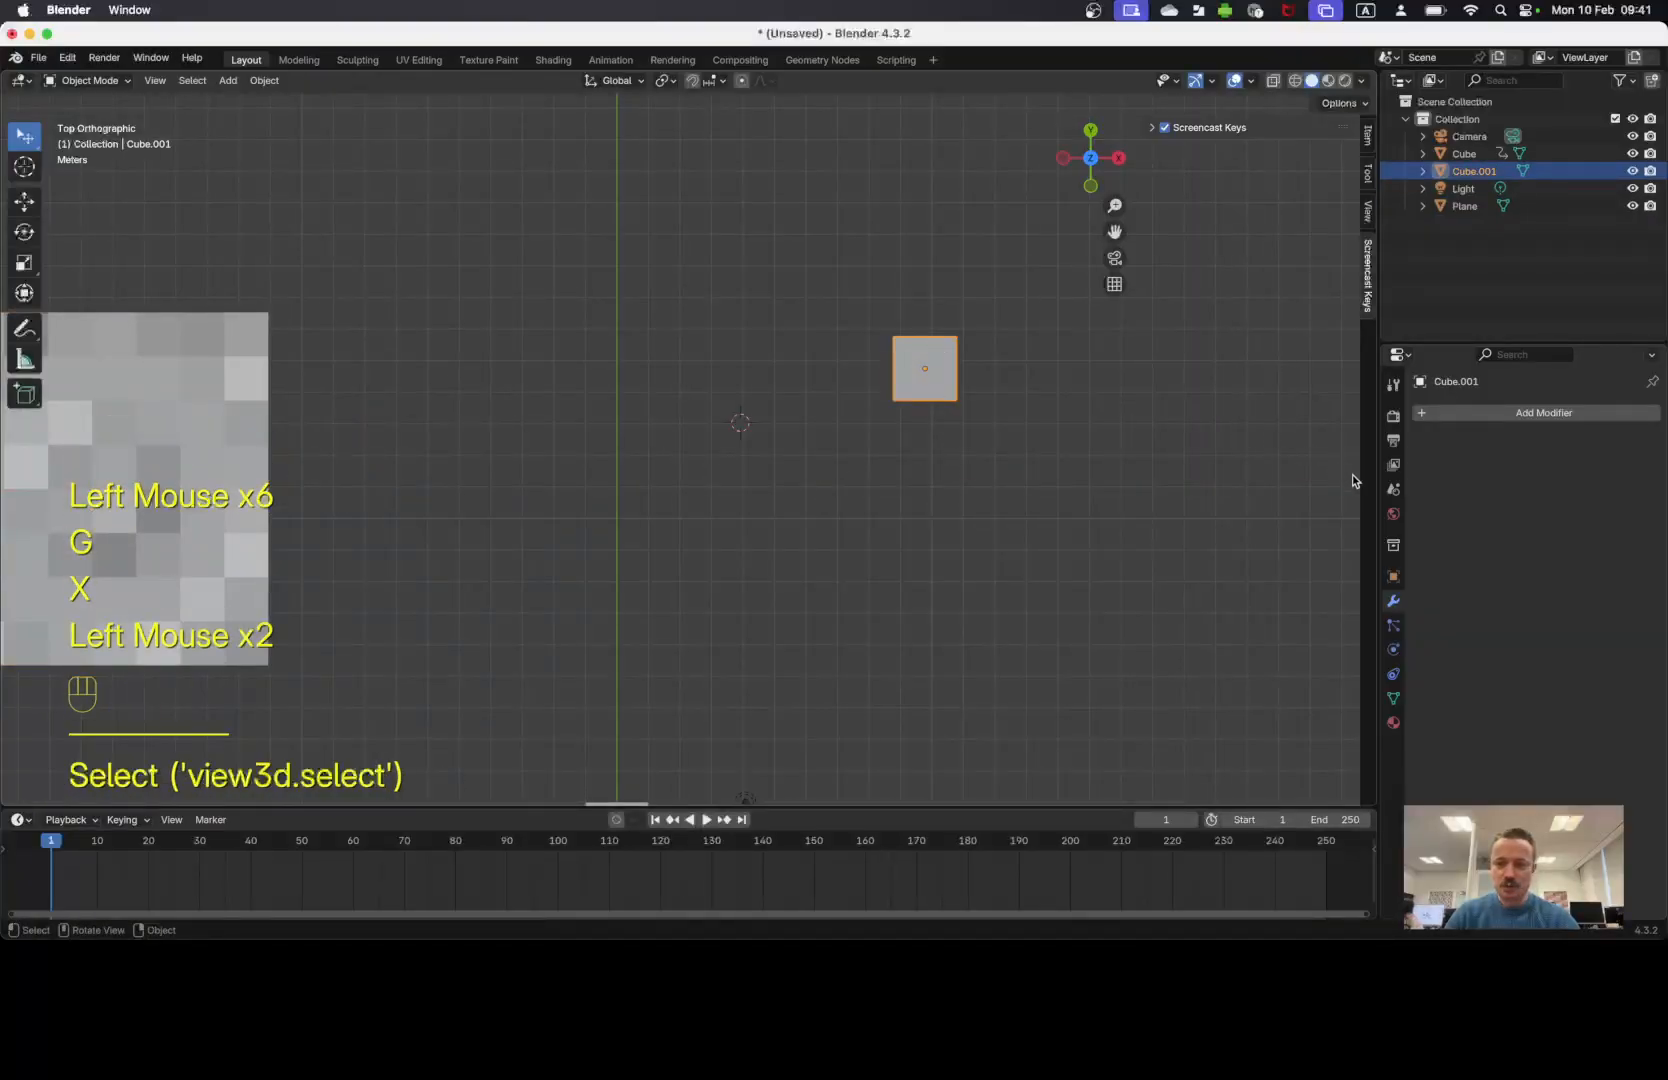
click(1486, 413)
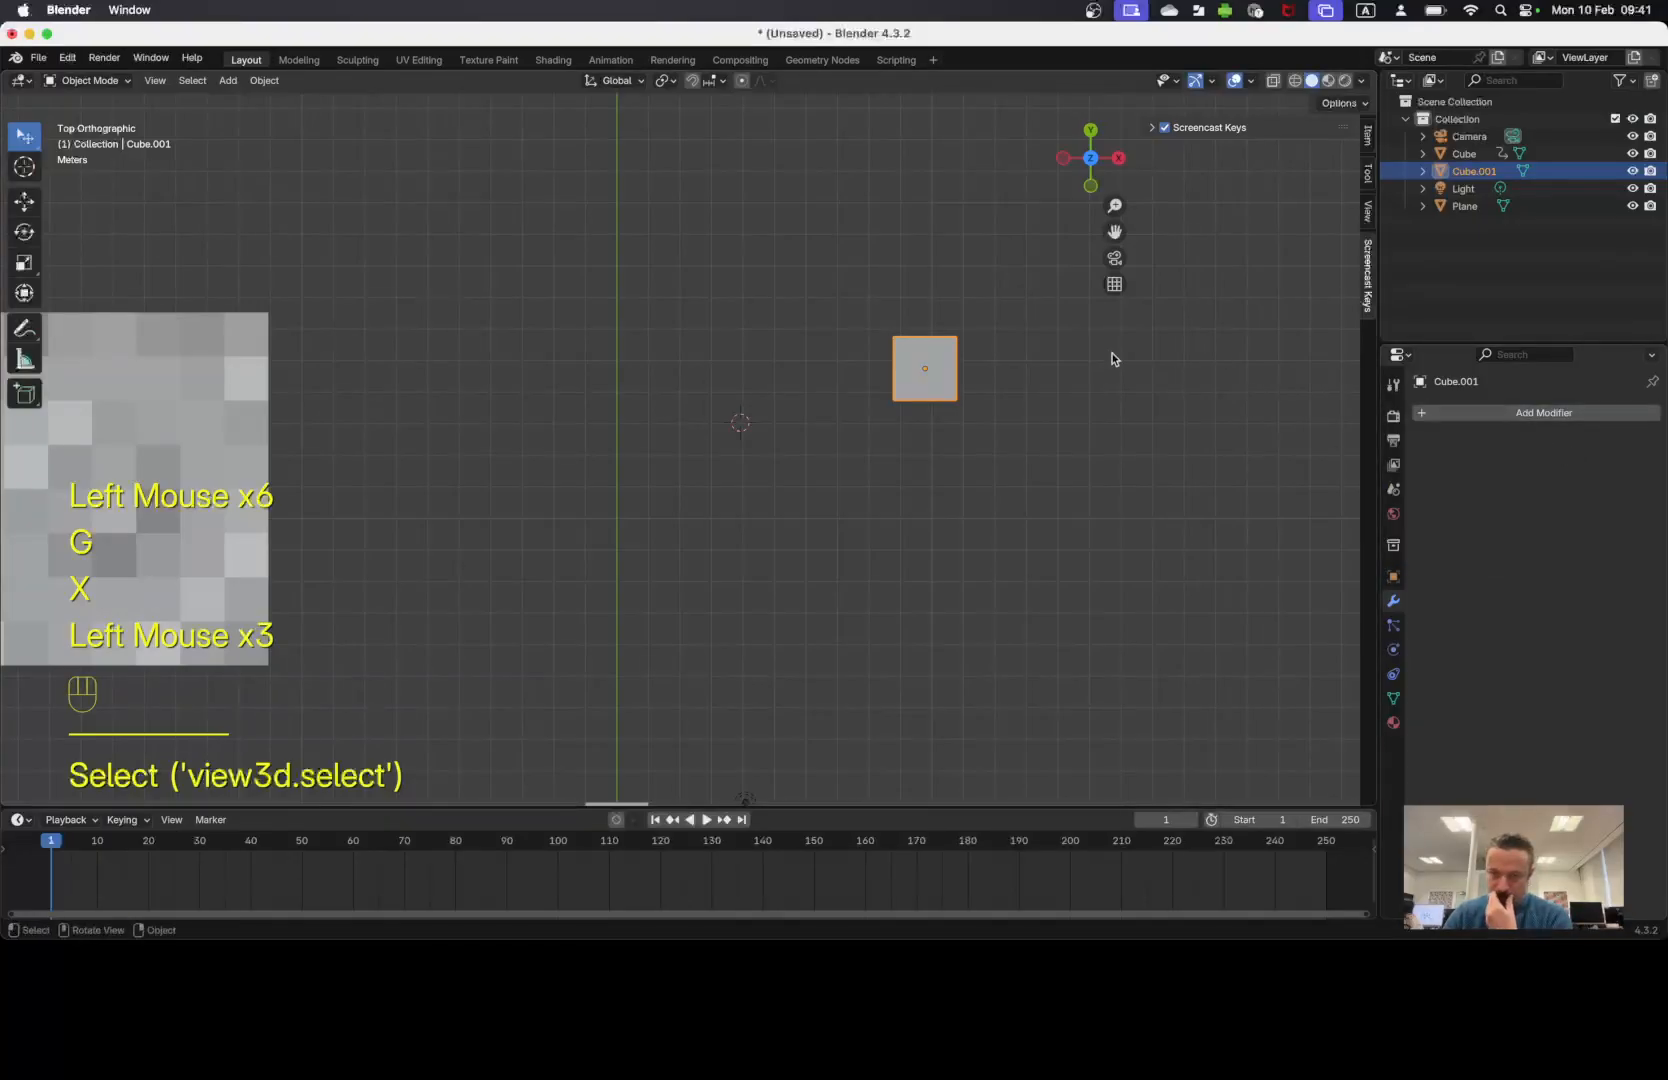
click(785, 368)
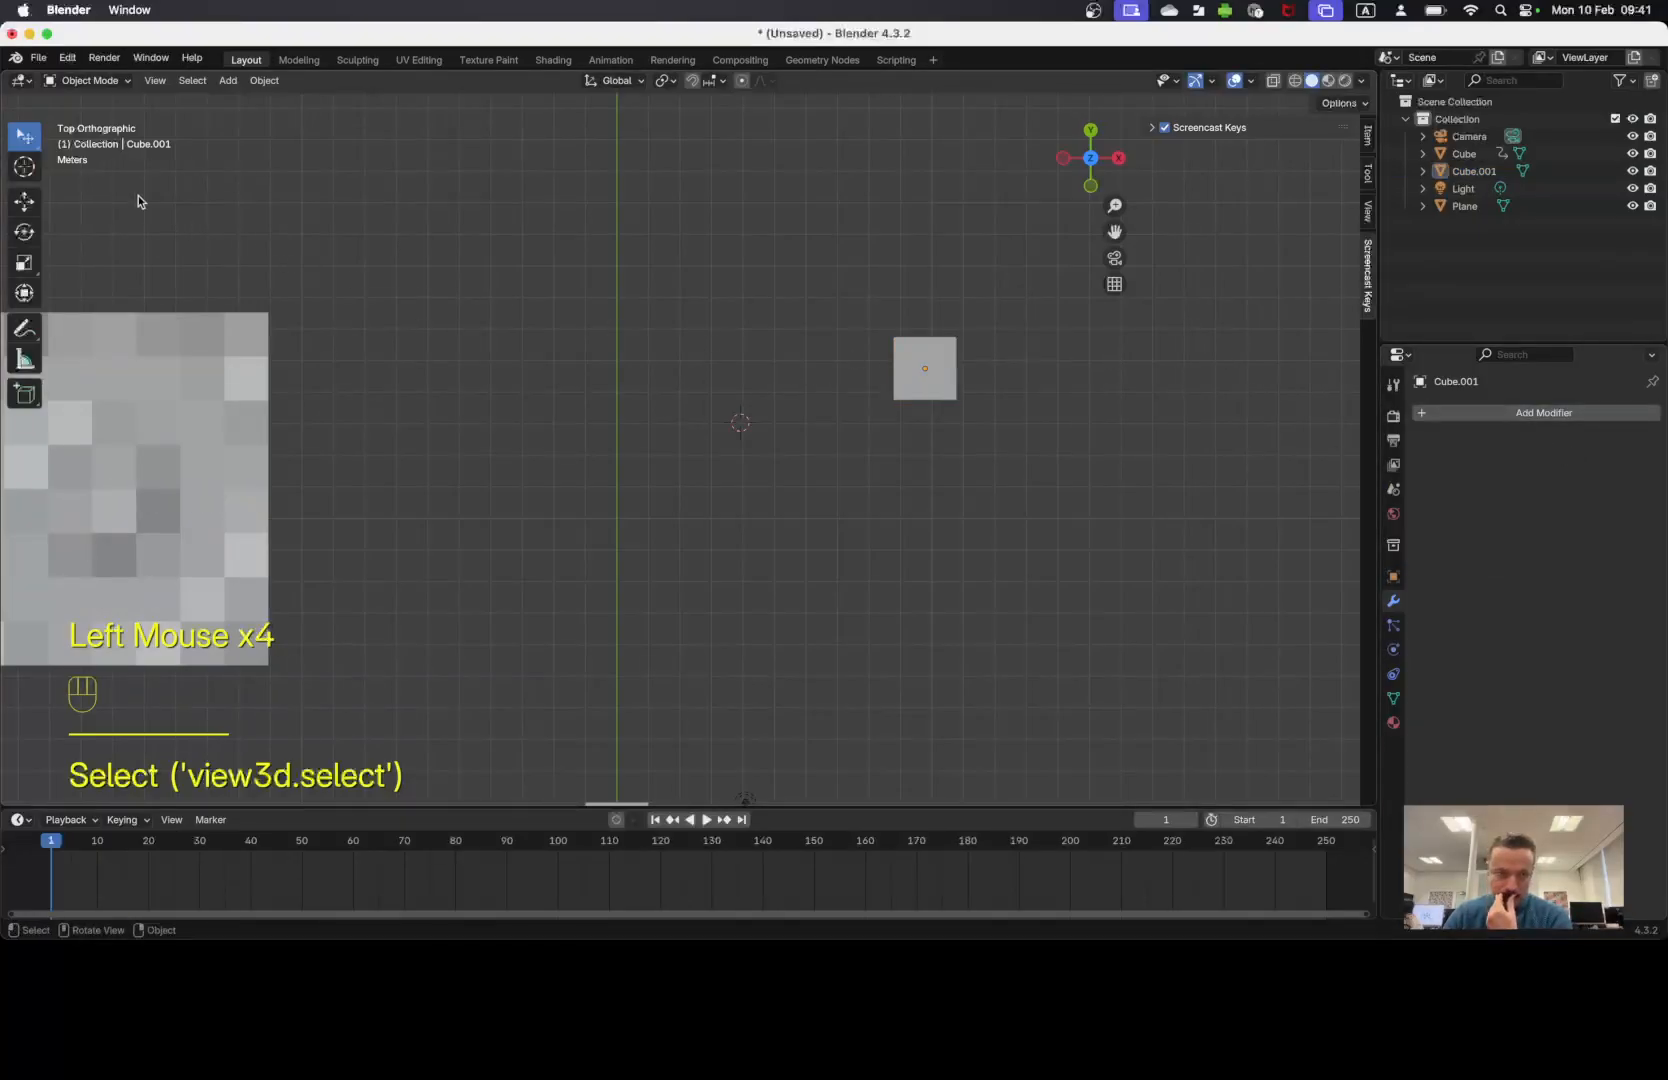
Try to place the 3D cursor by hand at the centre of the new cube.
click(24, 166)
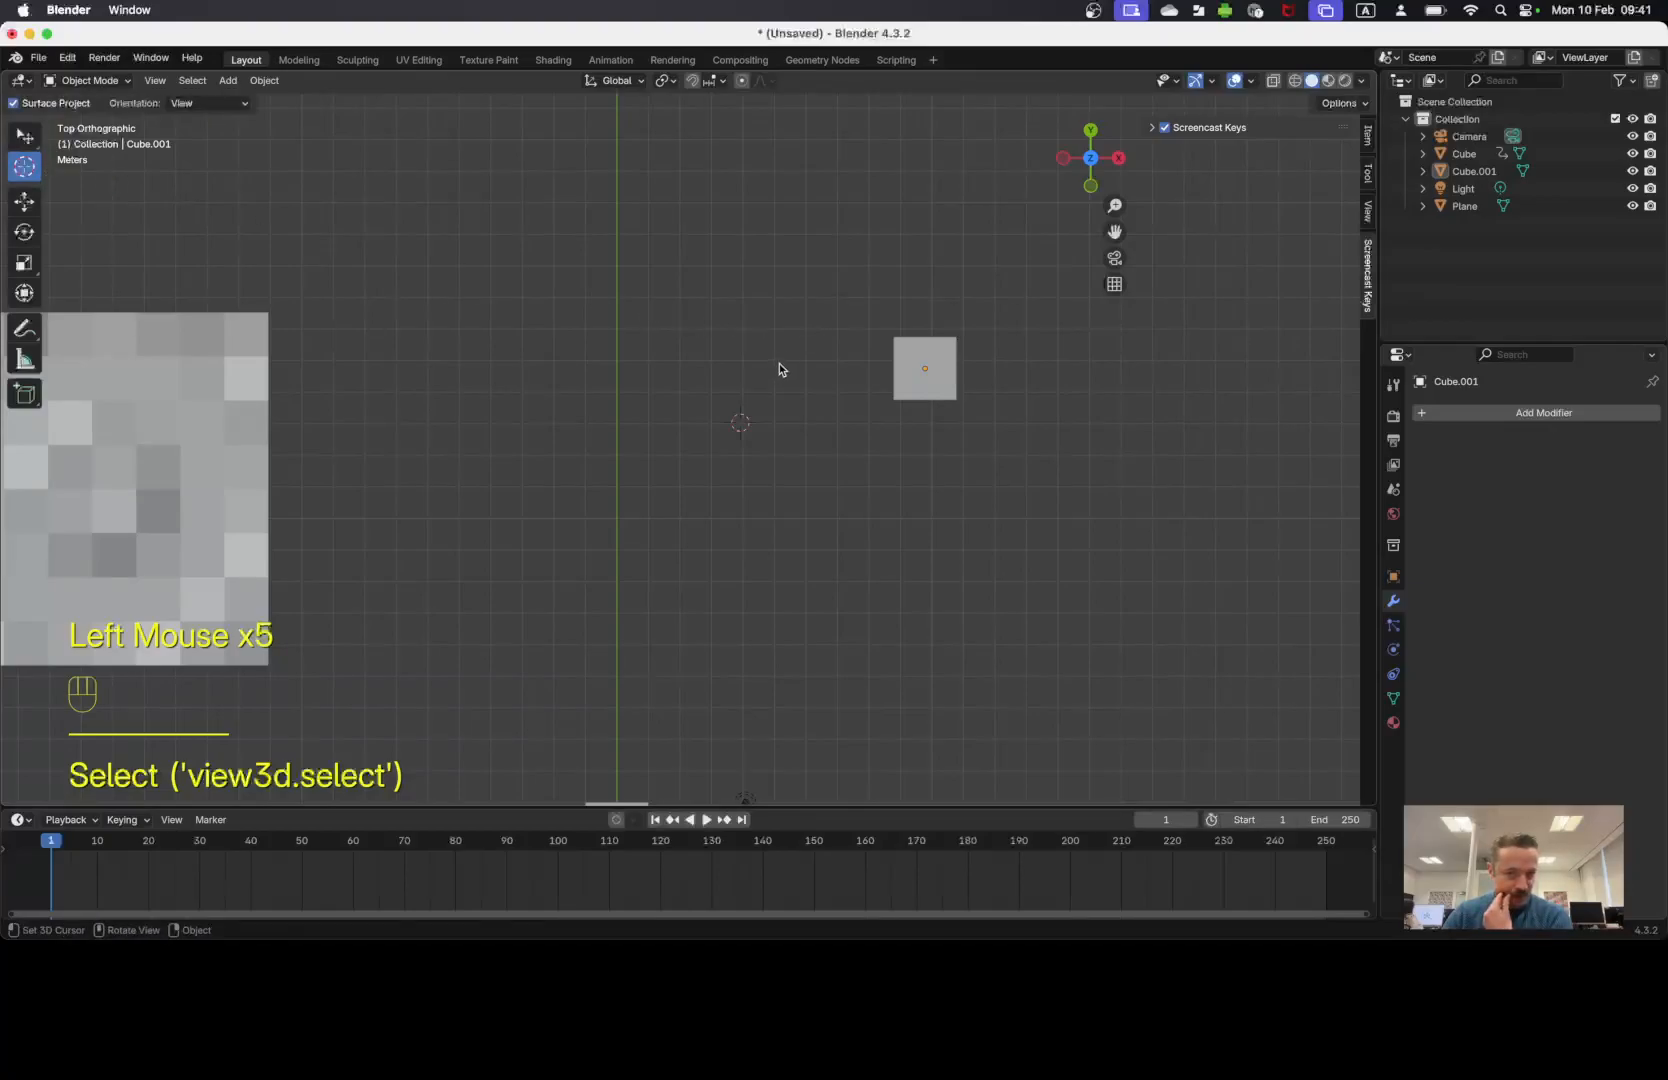
click(953, 372)
click(926, 369)
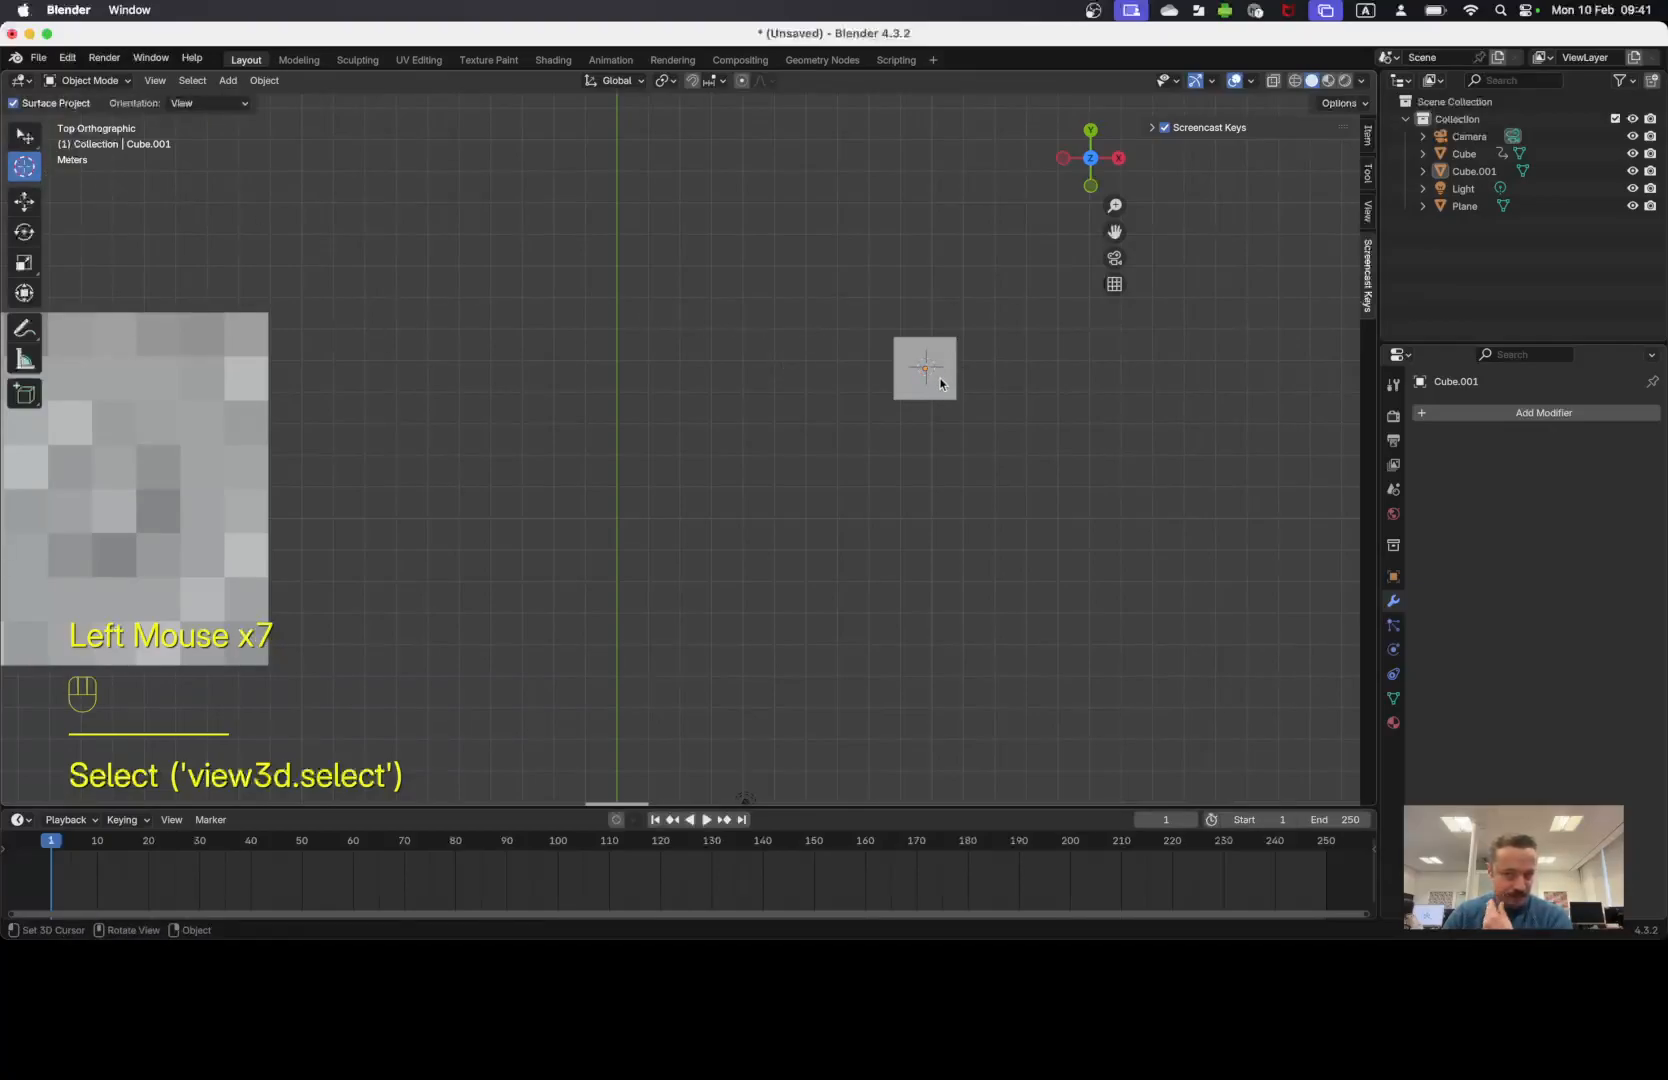
click(946, 386)
middle_drag(938, 432, 774, 253)
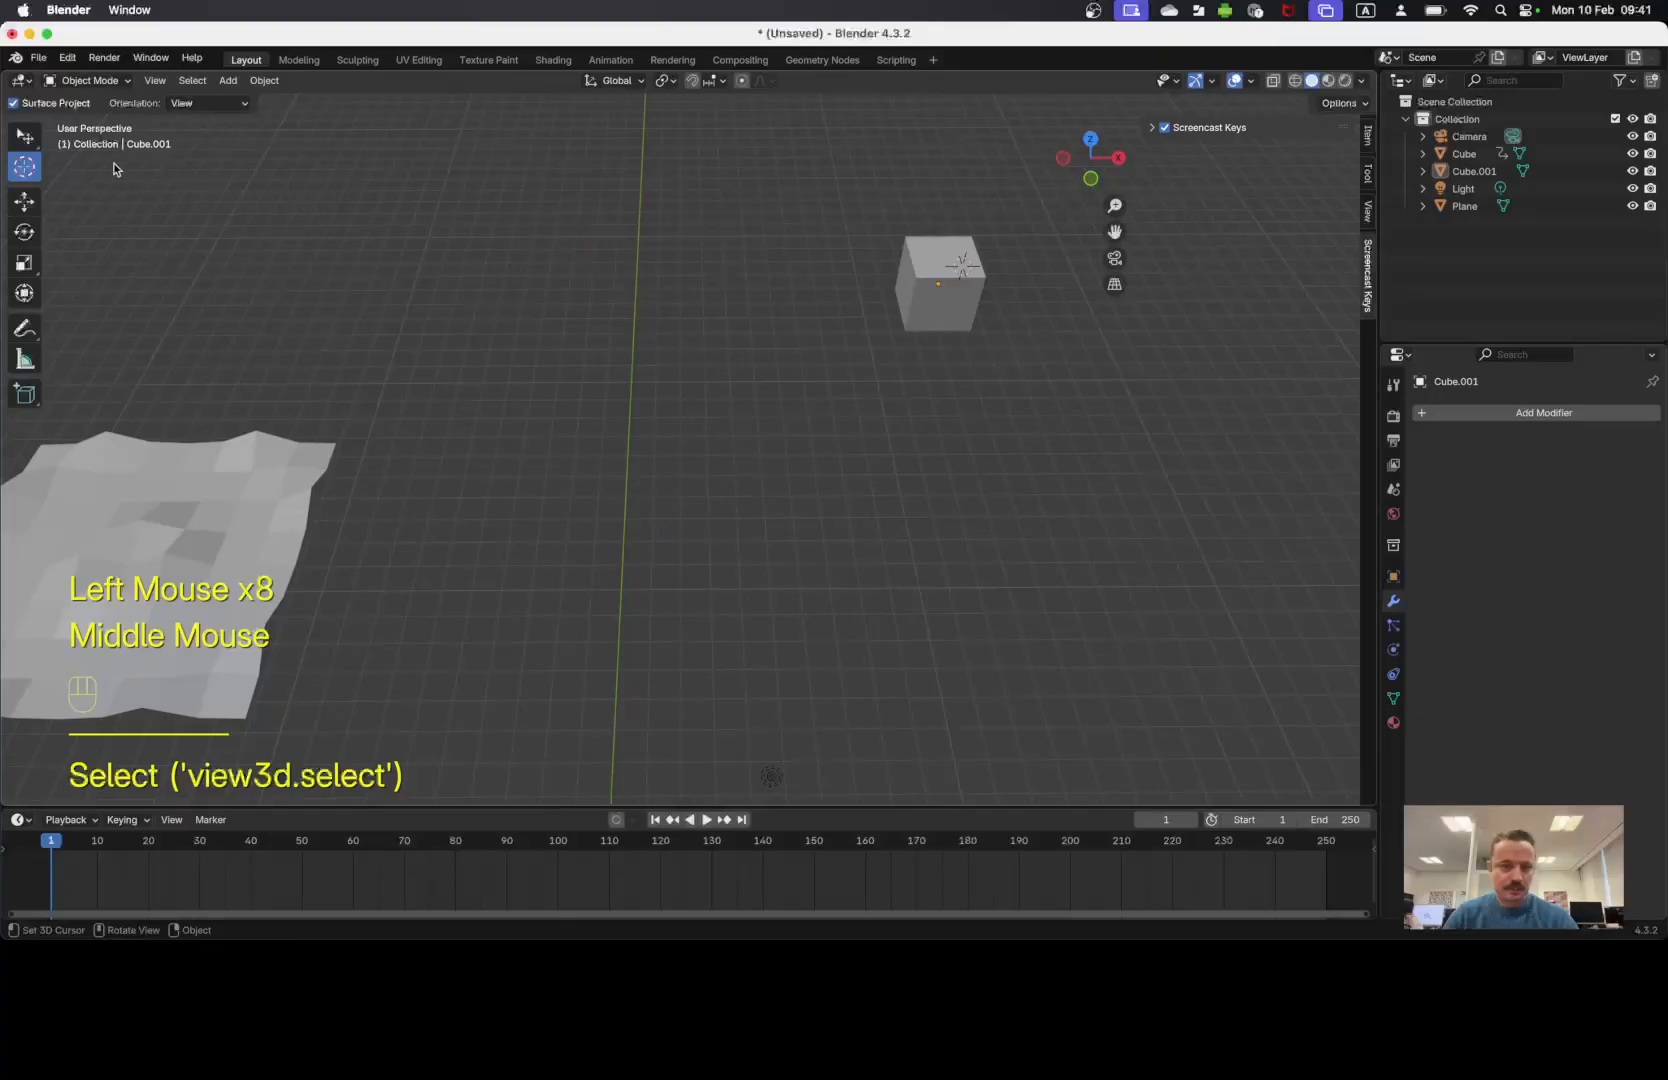
Select the new cube and snap the 3D cursor to its origin.
click(30, 139)
click(952, 279)
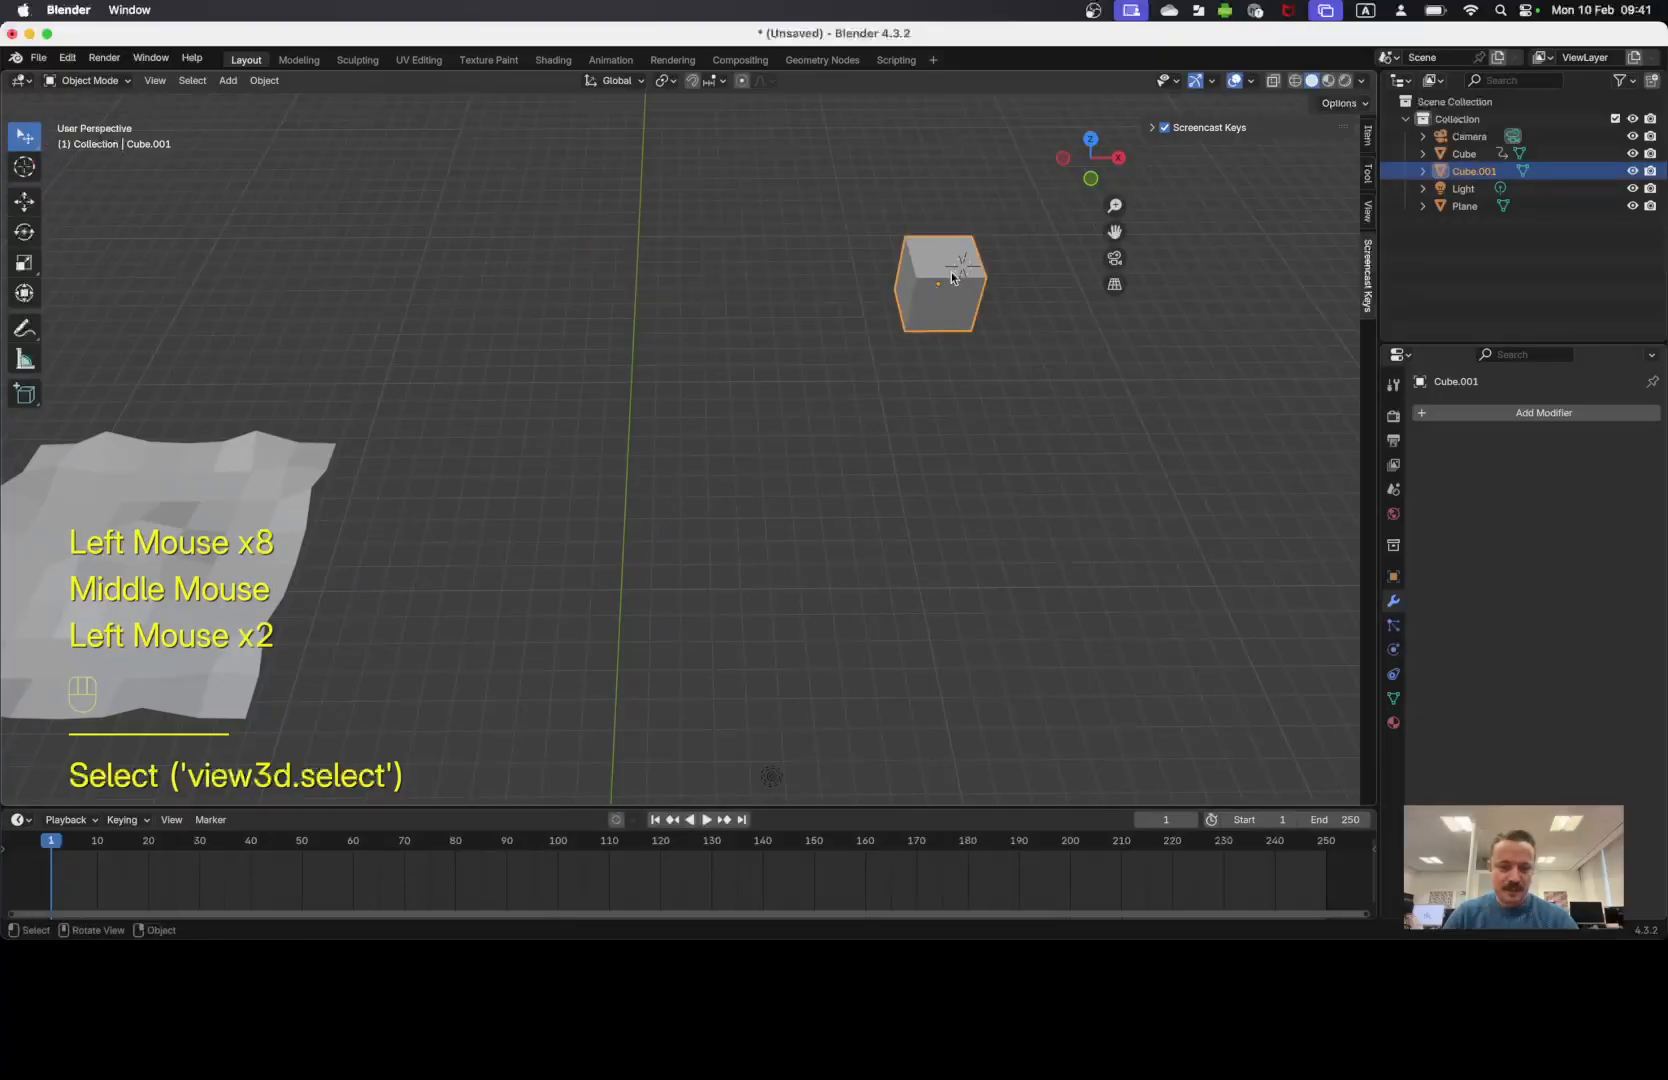
key(shift+s)
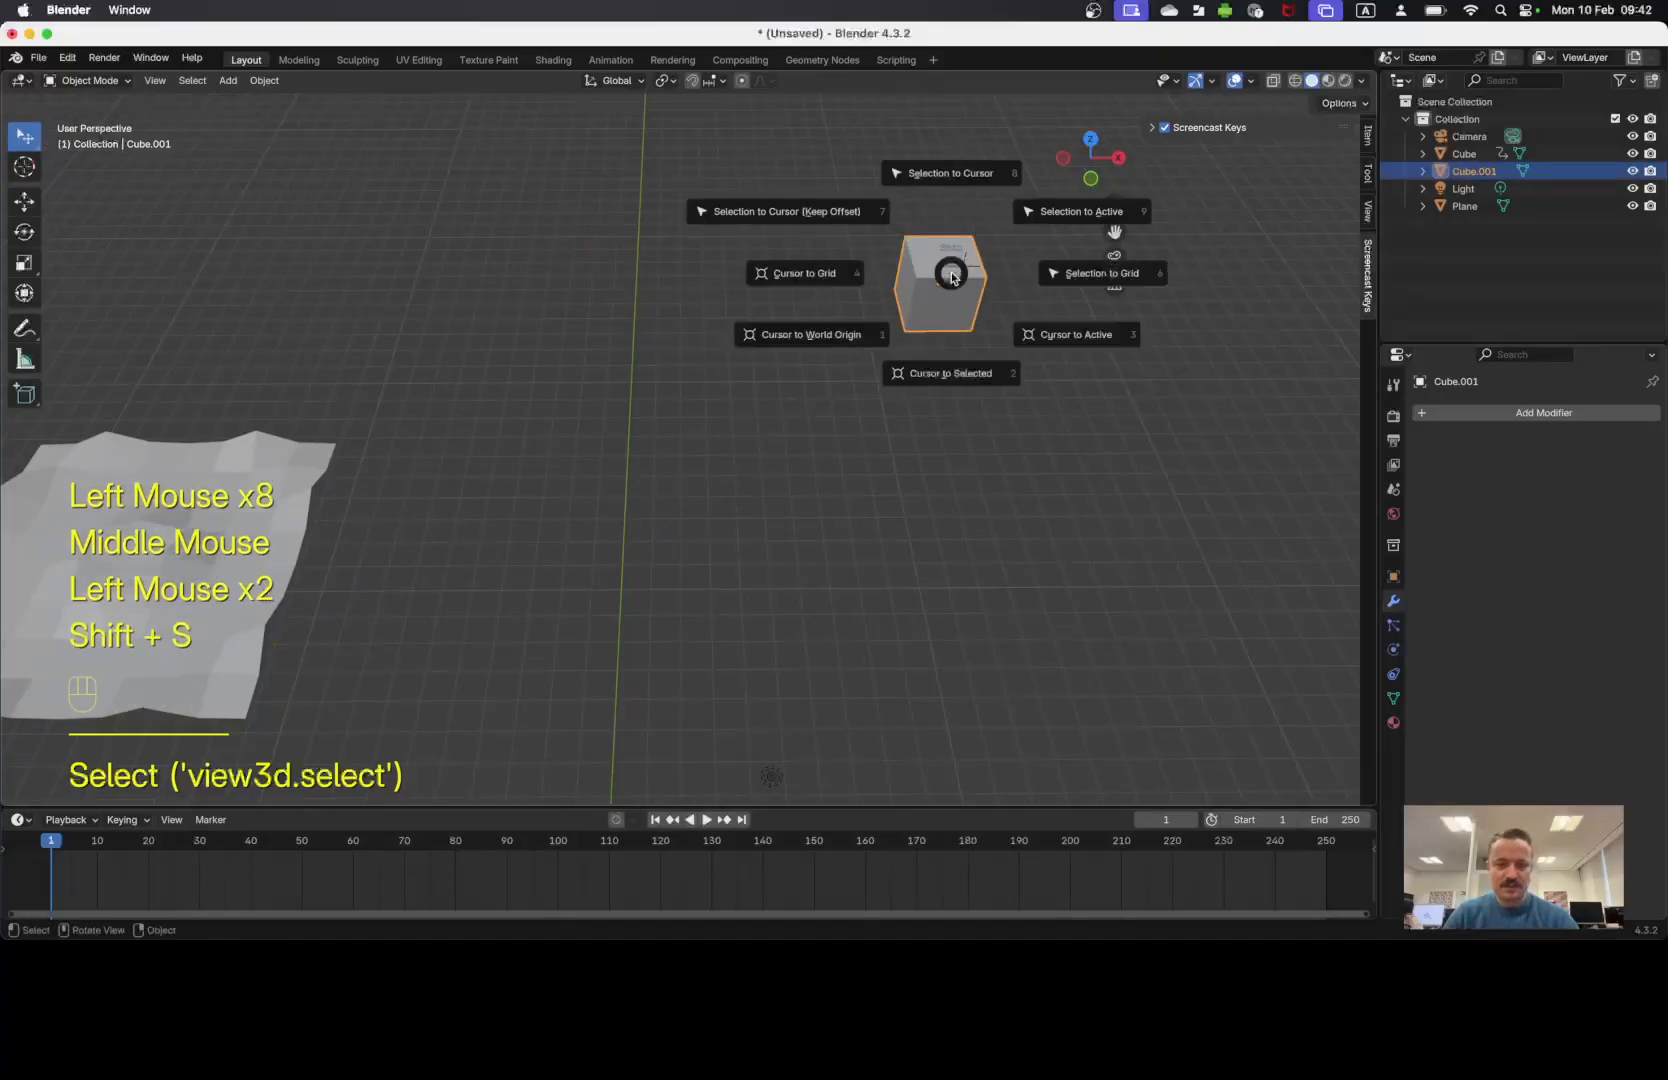
click(951, 373)
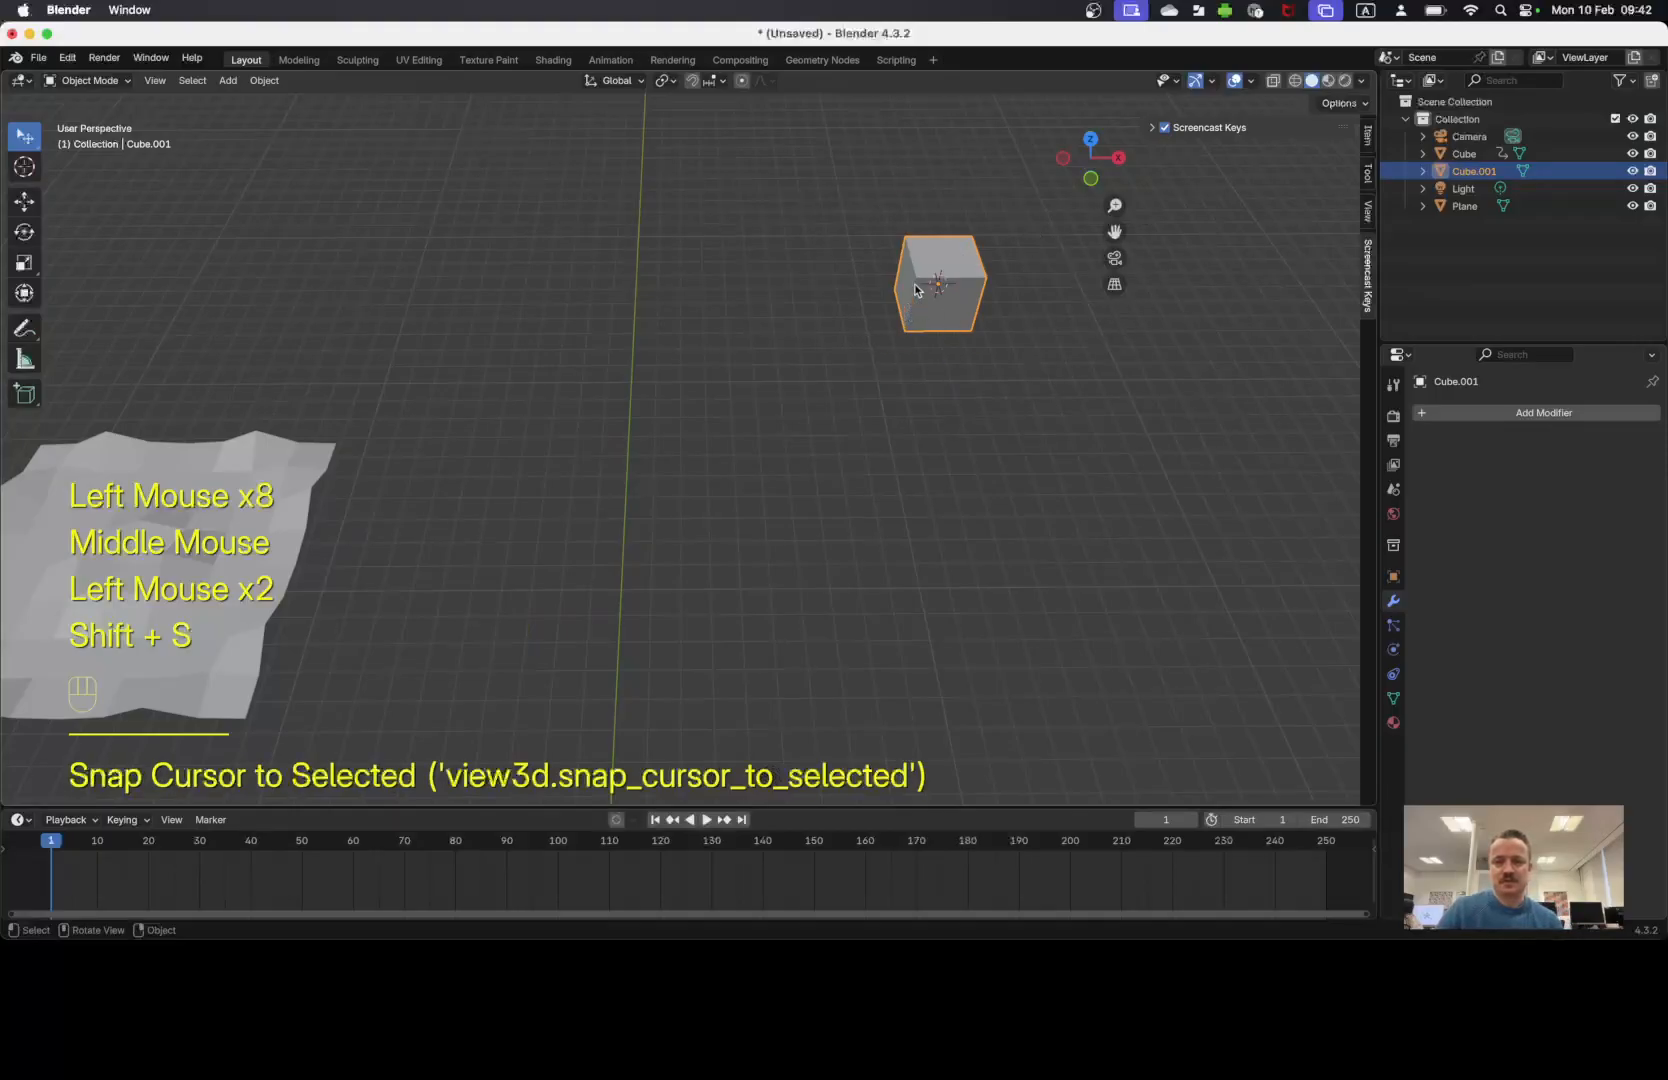
Add a Plain Axes empty at the 3D cursor in the centre of the new cube.
middle_drag(945, 373, 811, 329)
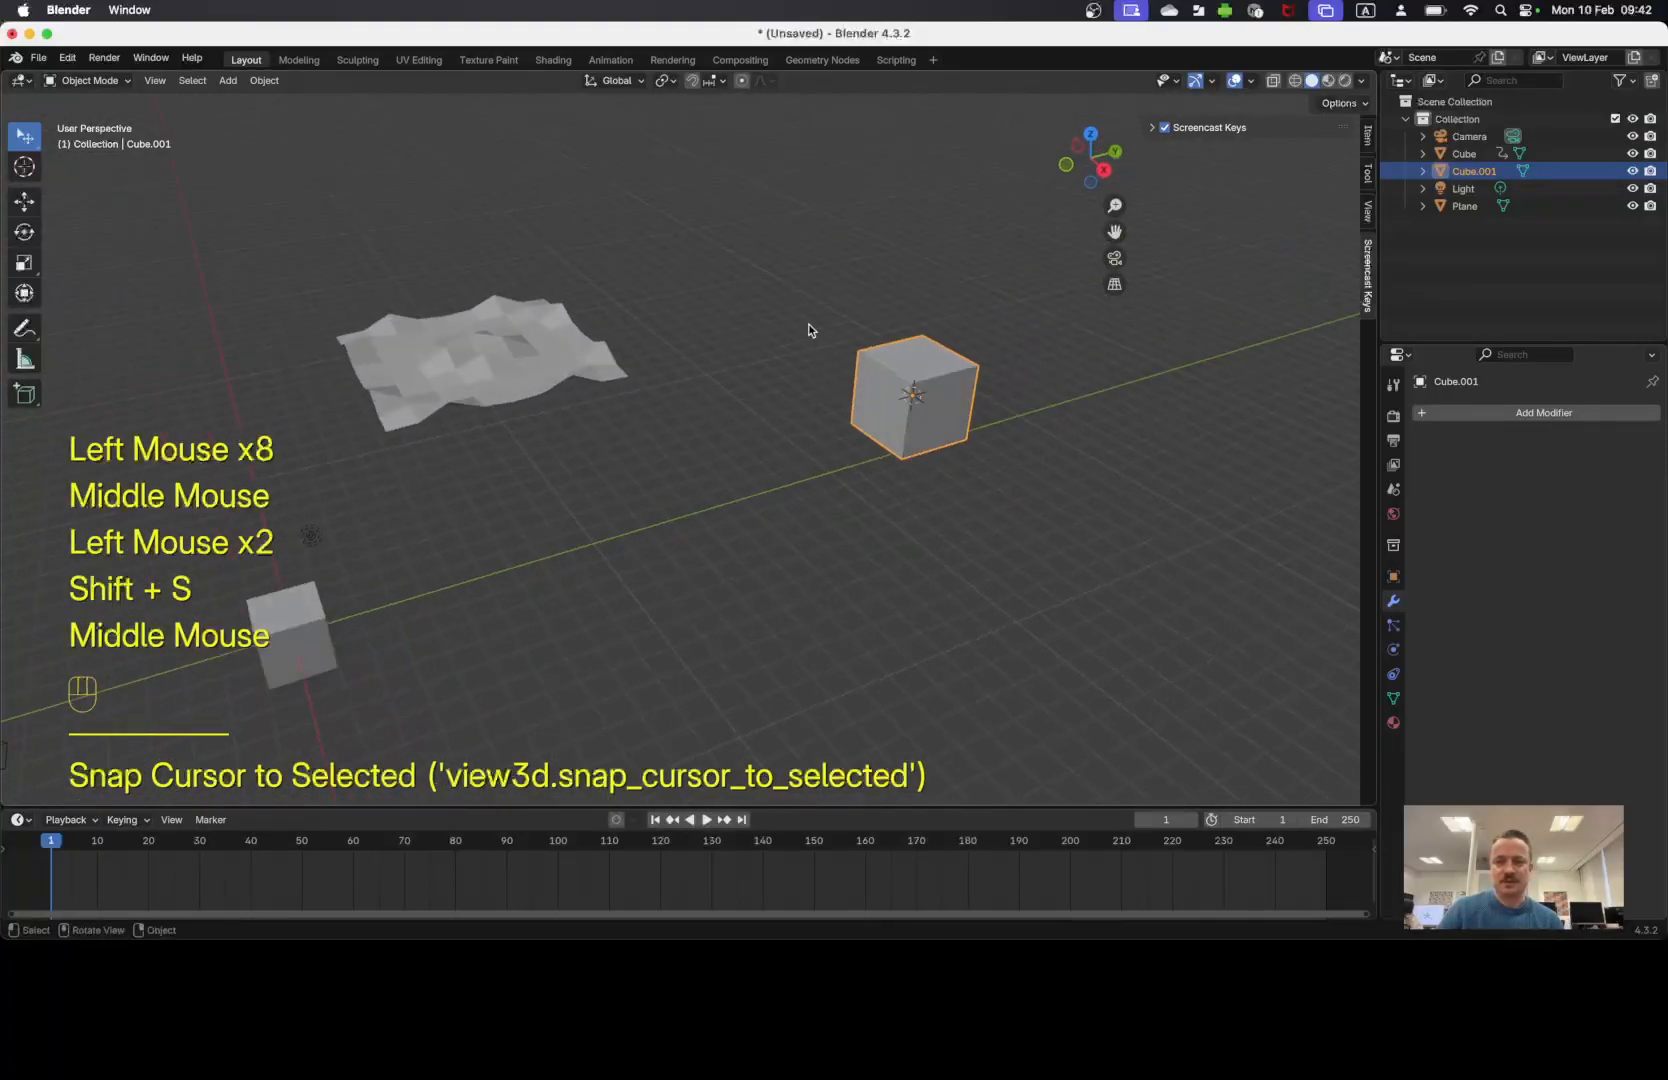
key(shift+a)
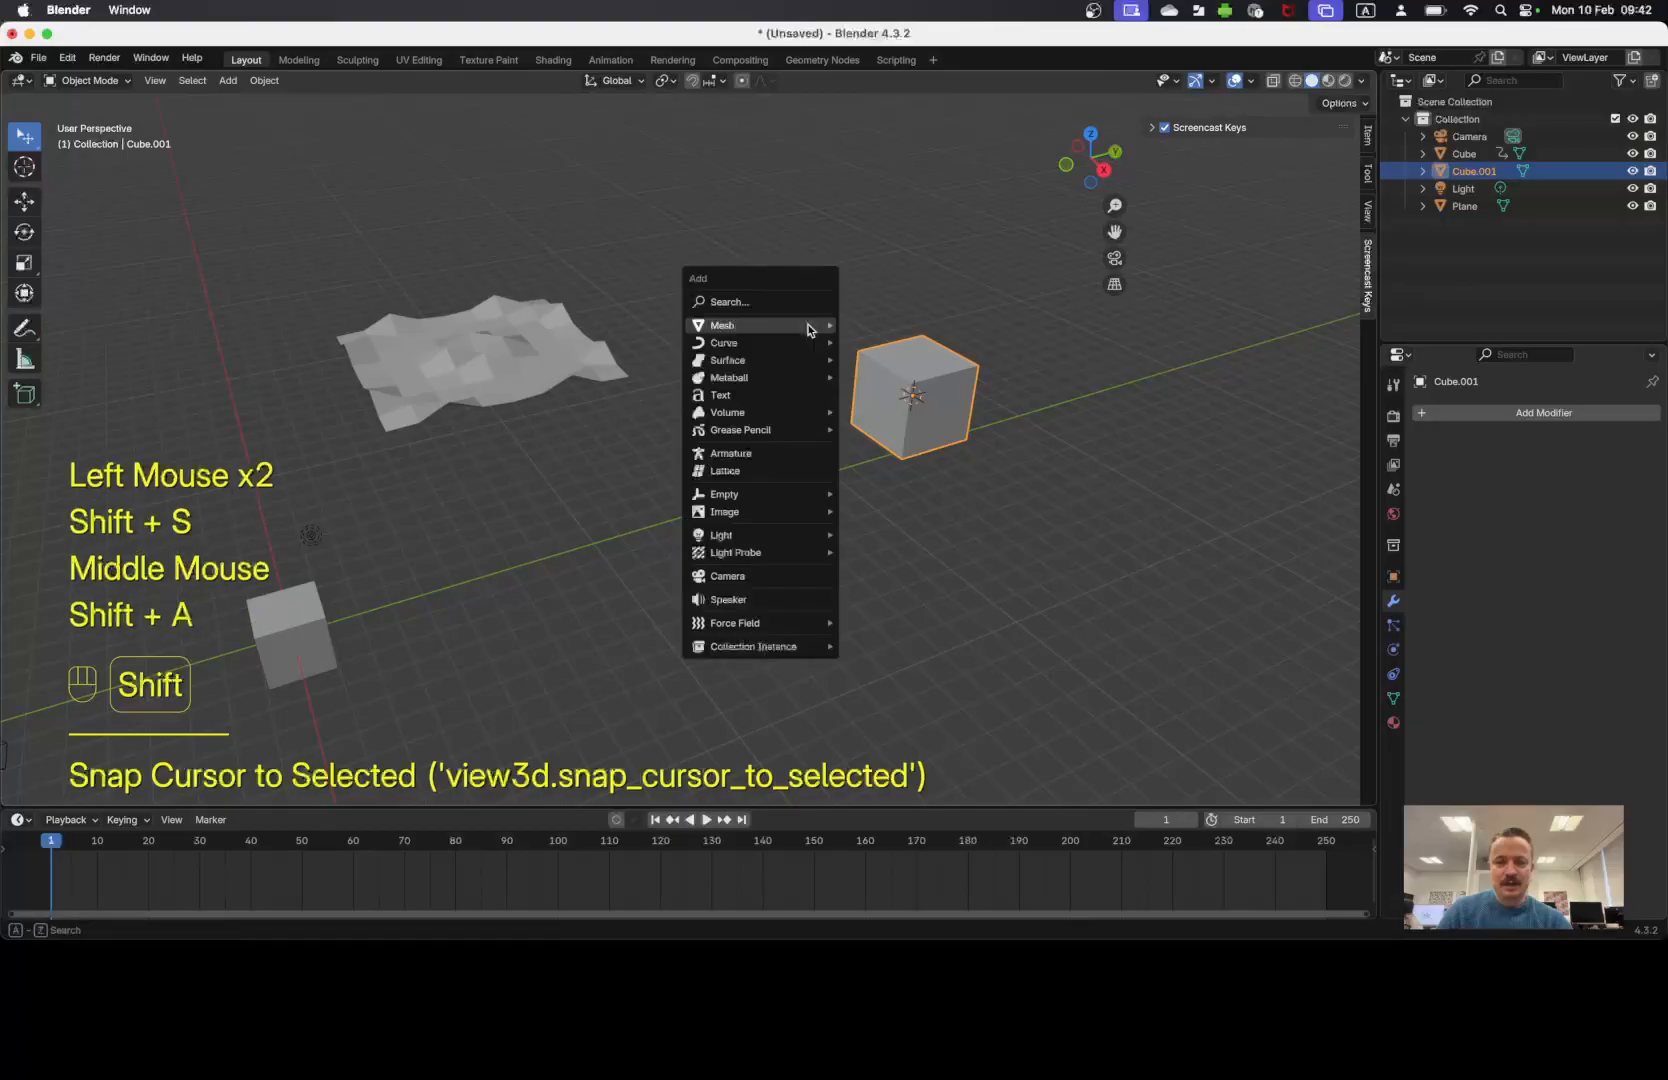
mouse_move(811, 329)
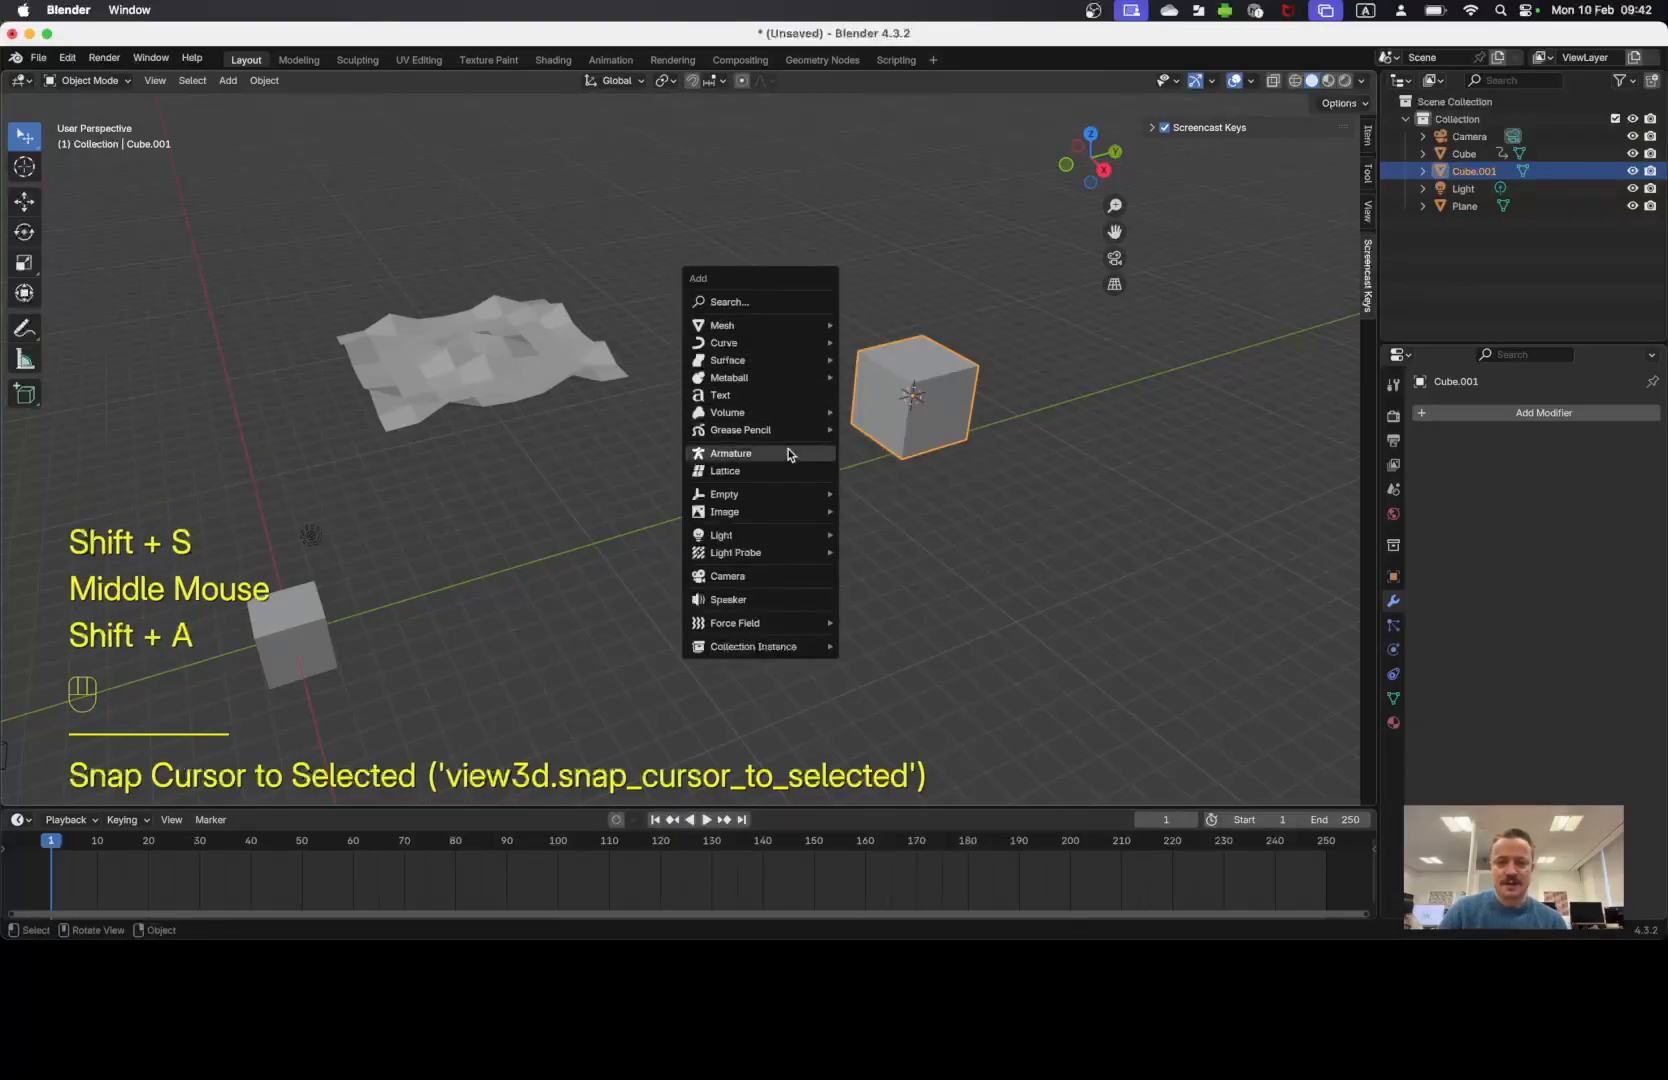
mouse_move(776, 492)
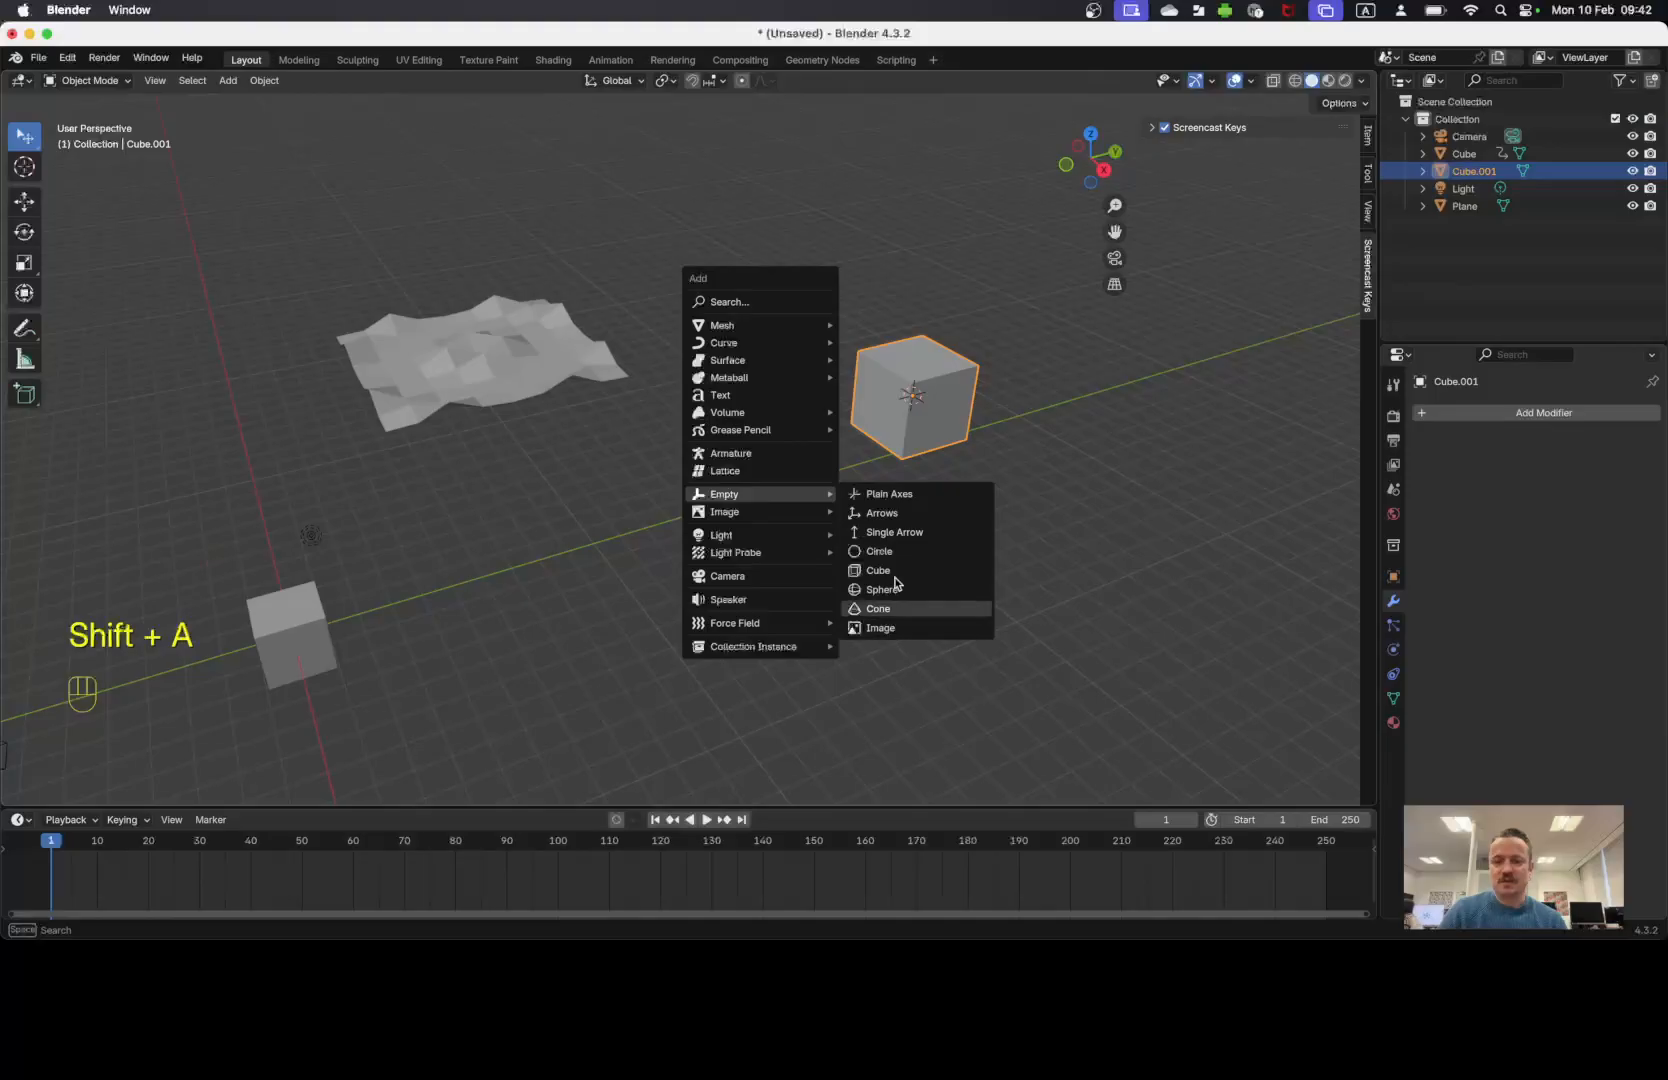
click(899, 494)
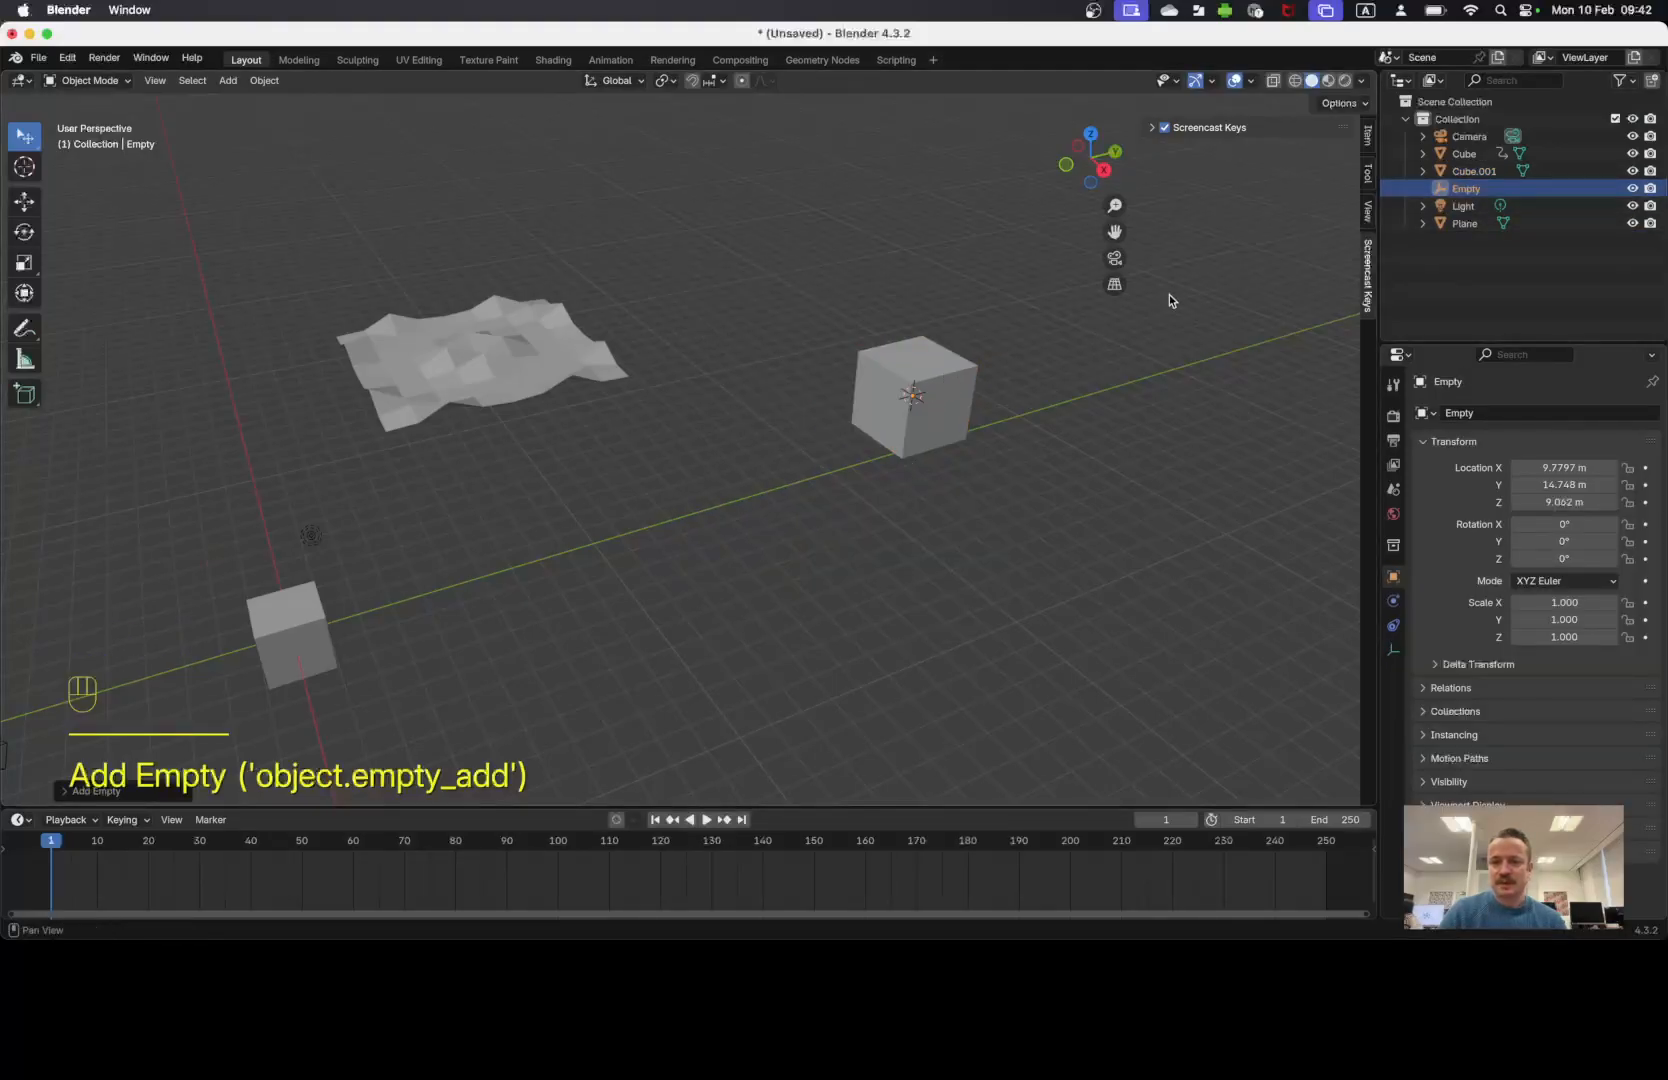
click(966, 402)
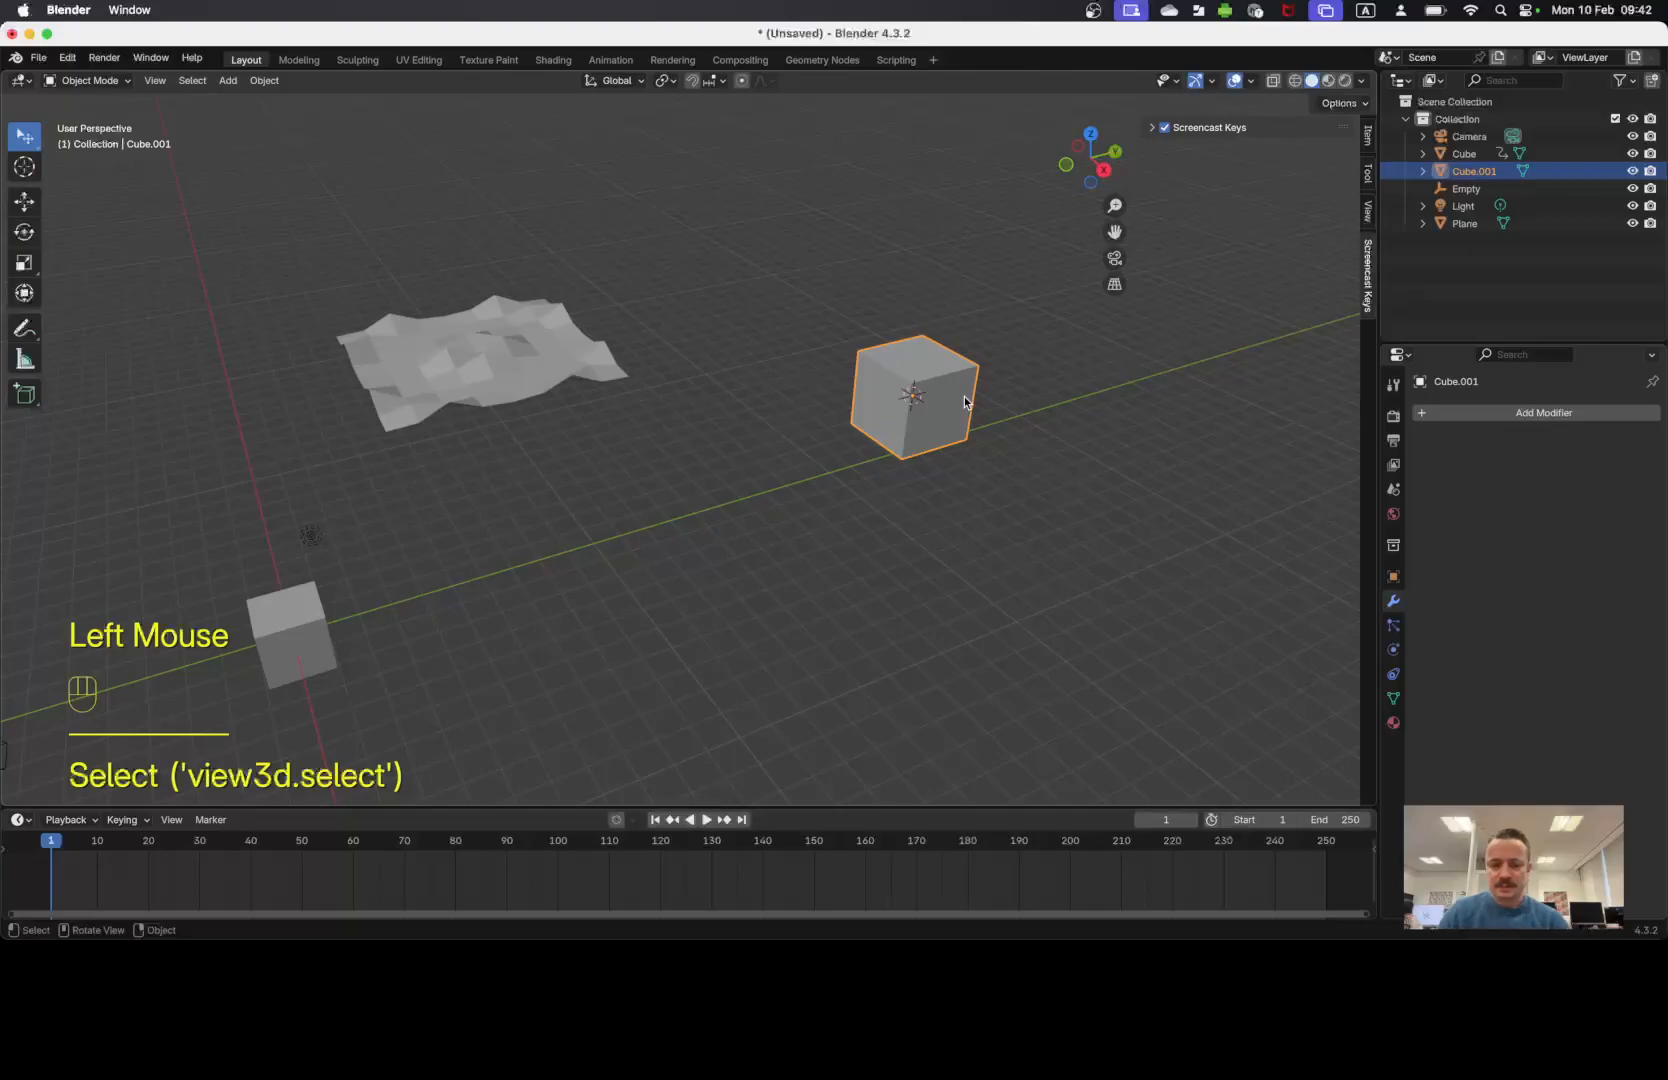
key(g)
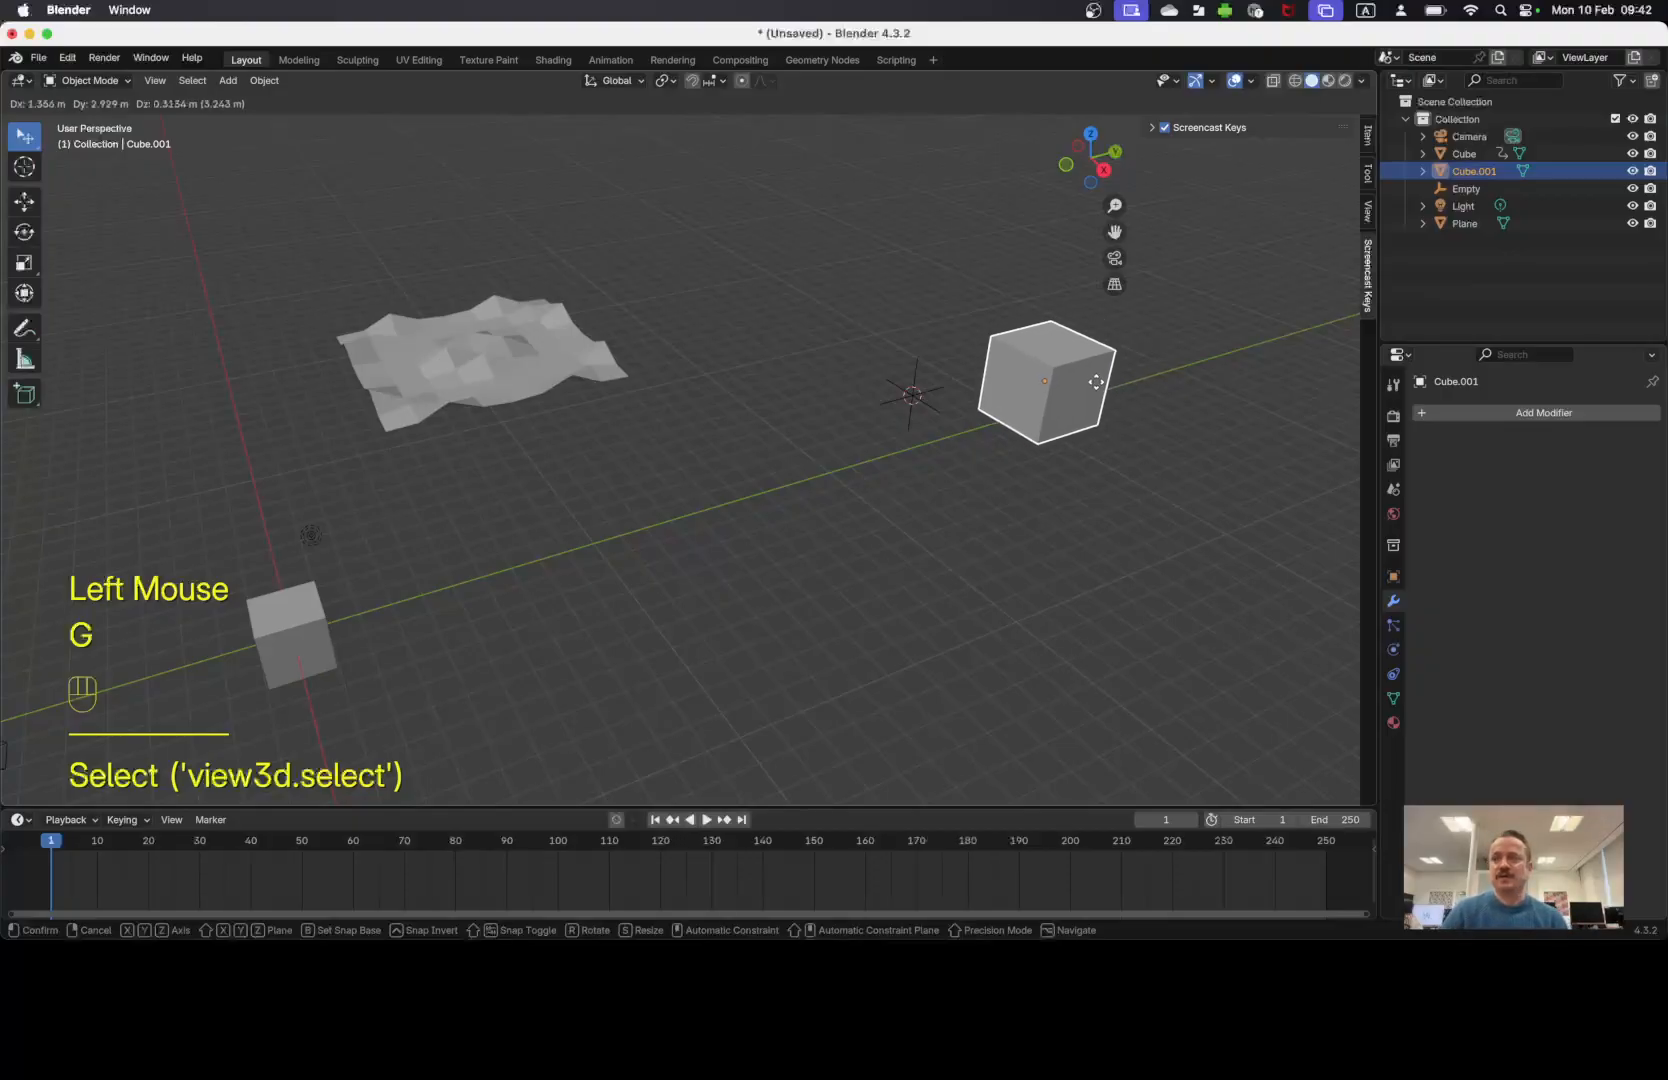
key(Escape)
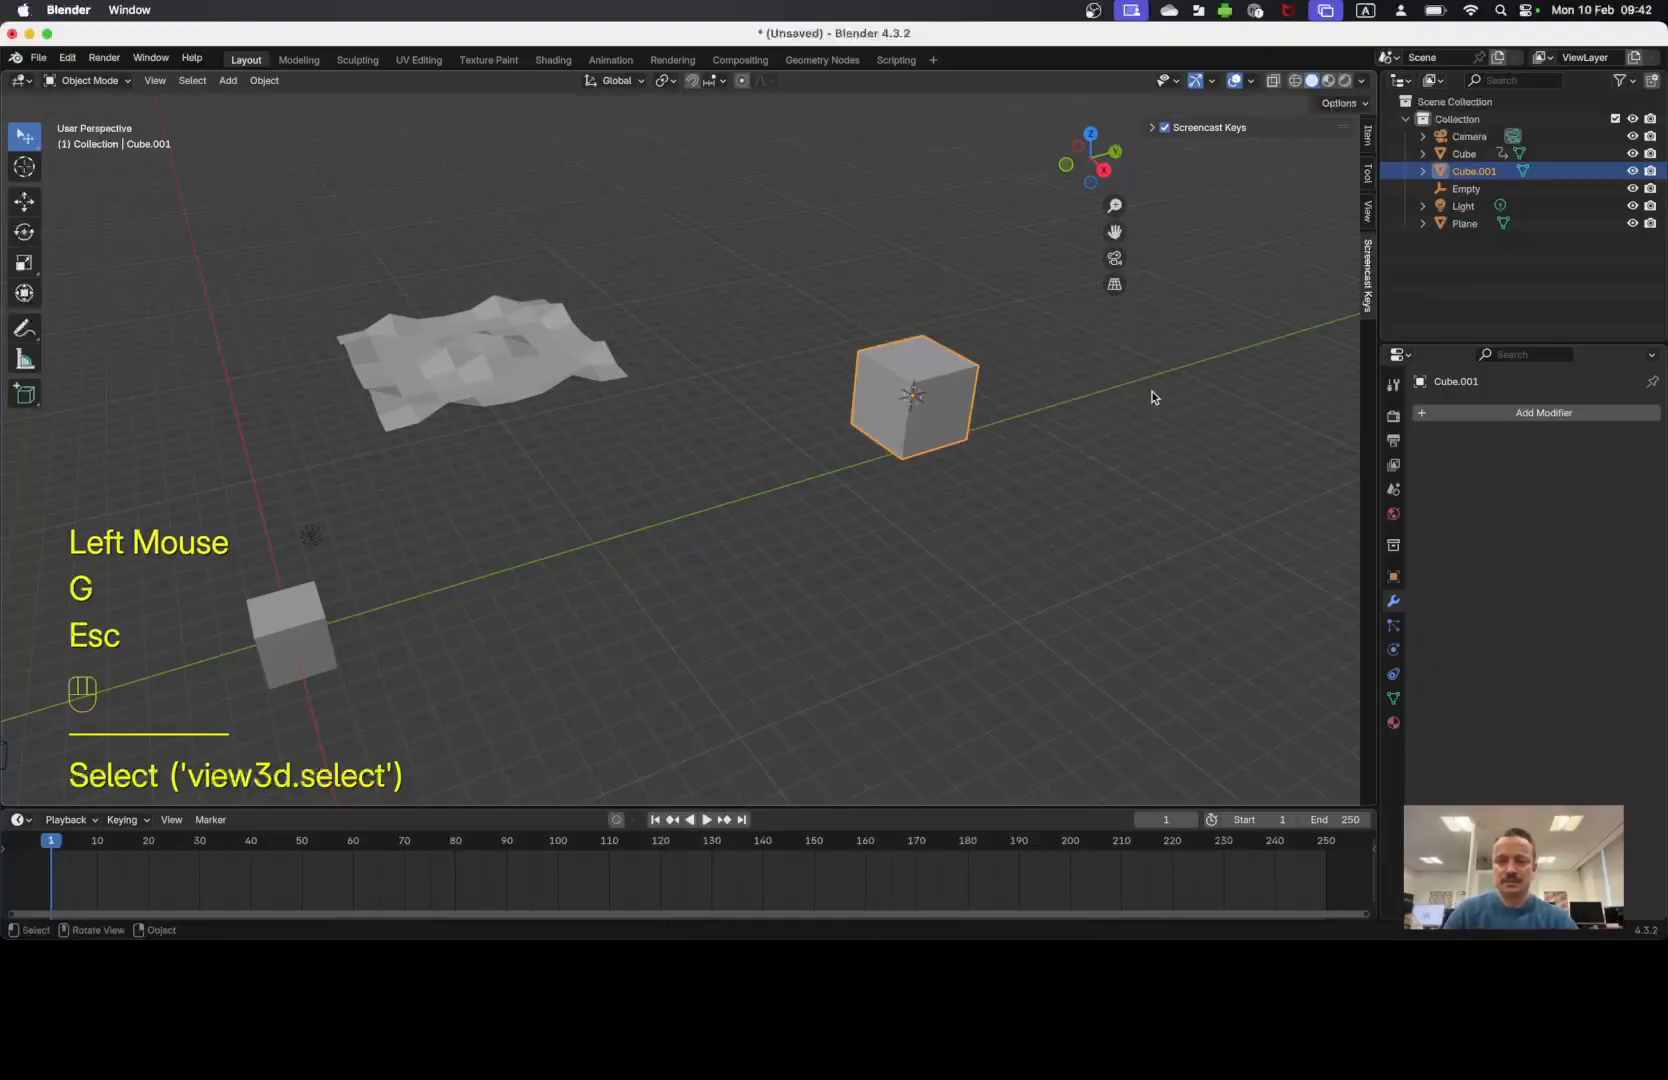
Switch the viewport to wireframe shading and frame the new cube in top orthographic view.
click(1295, 80)
mouse_move(940, 380)
middle_down()
mouse_move(975, 400)
mouse_move(1035, 362)
middle_up()
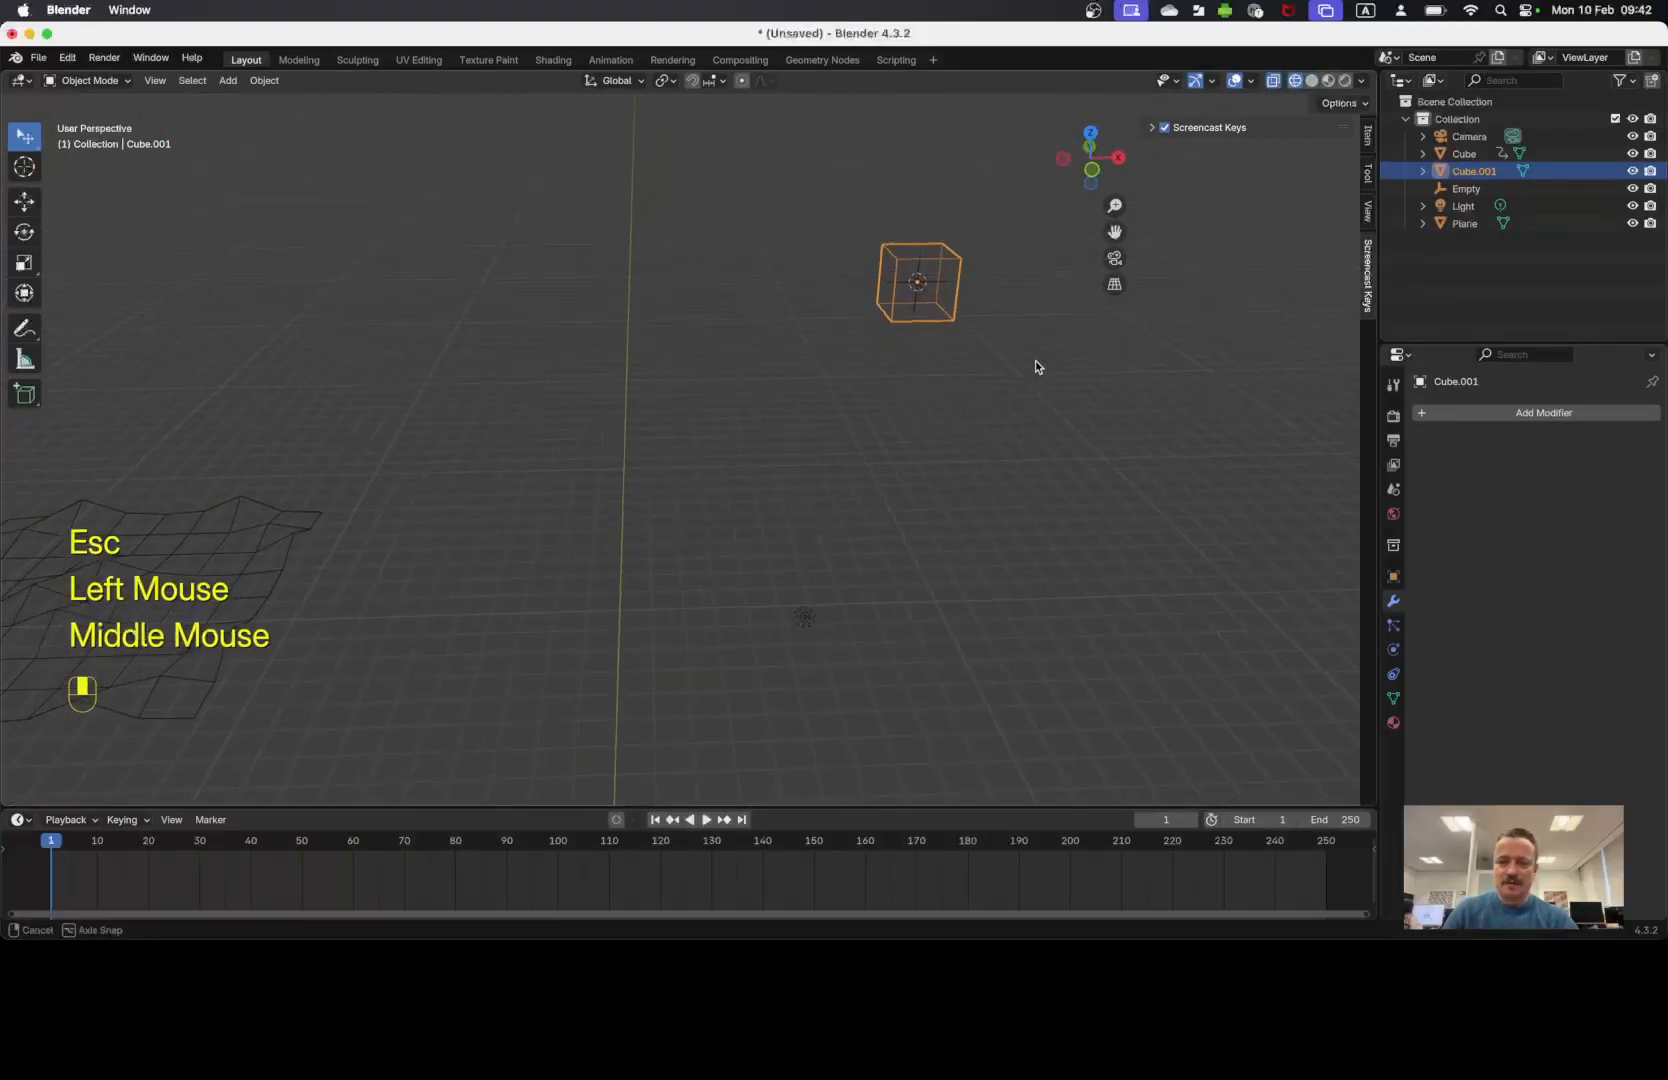
shift+middle_drag(895, 325, 838, 345)
scroll(836, 346, down, 1)
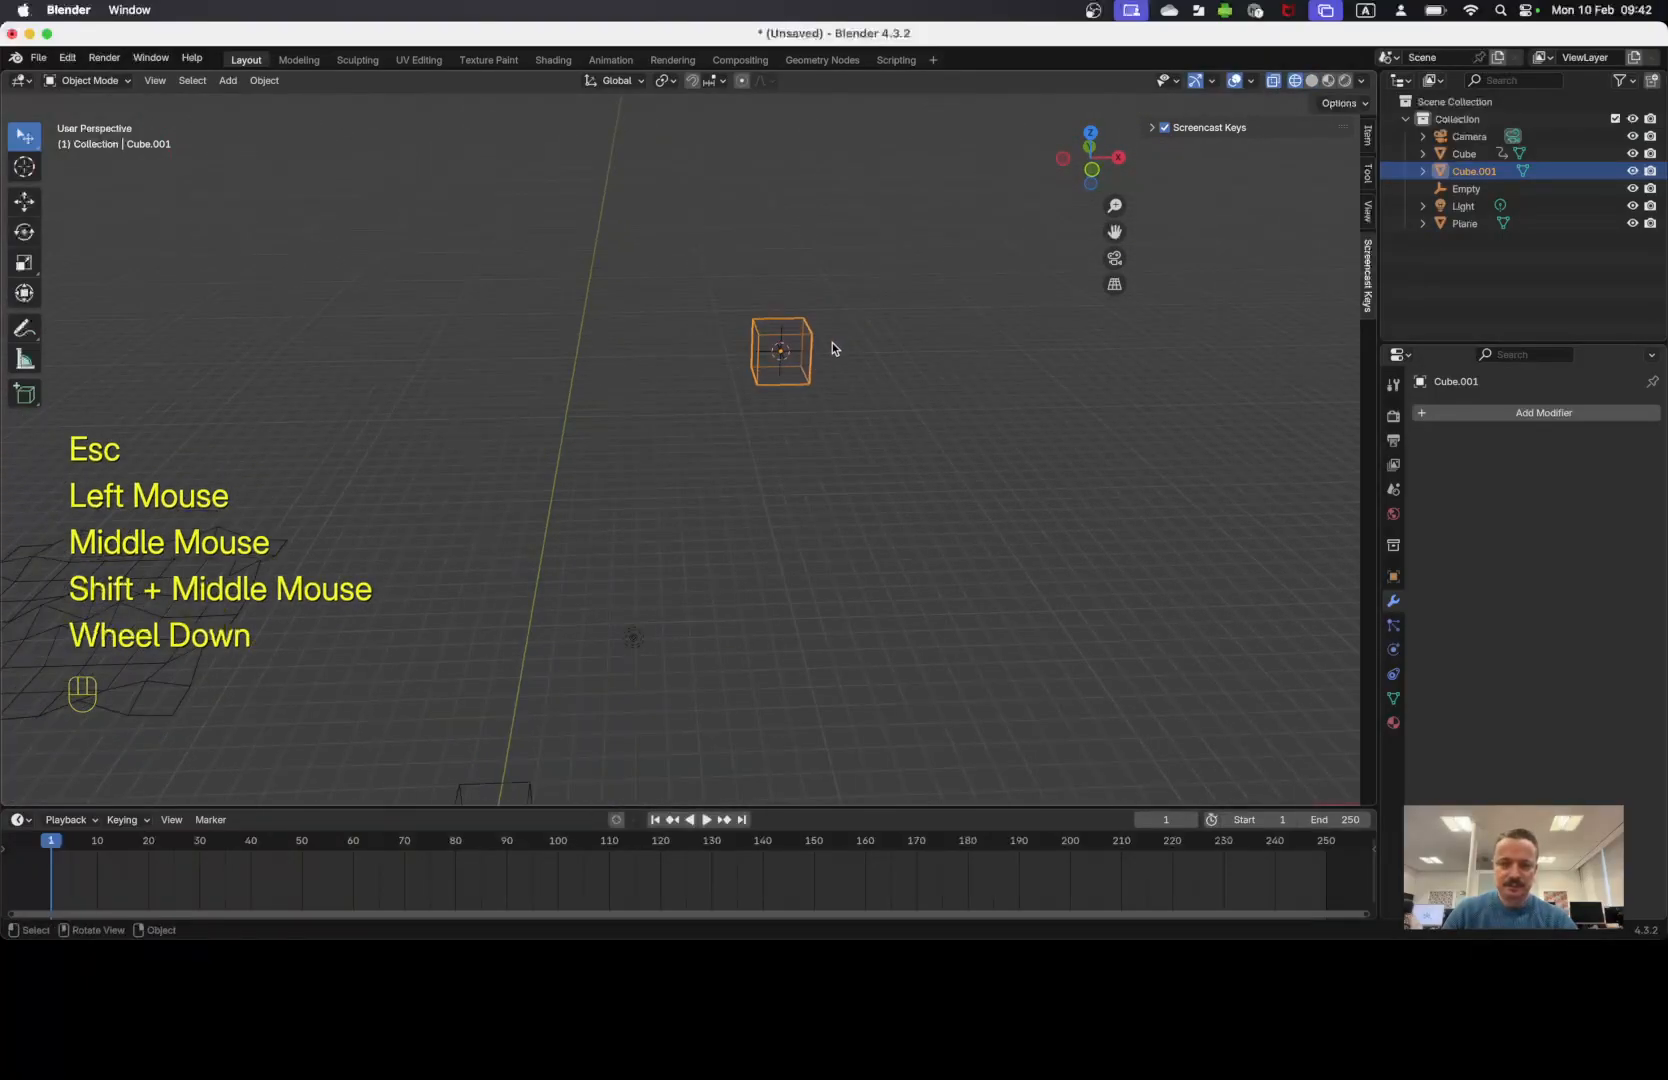
key(KP_7)
scroll(810, 389, up, 3)
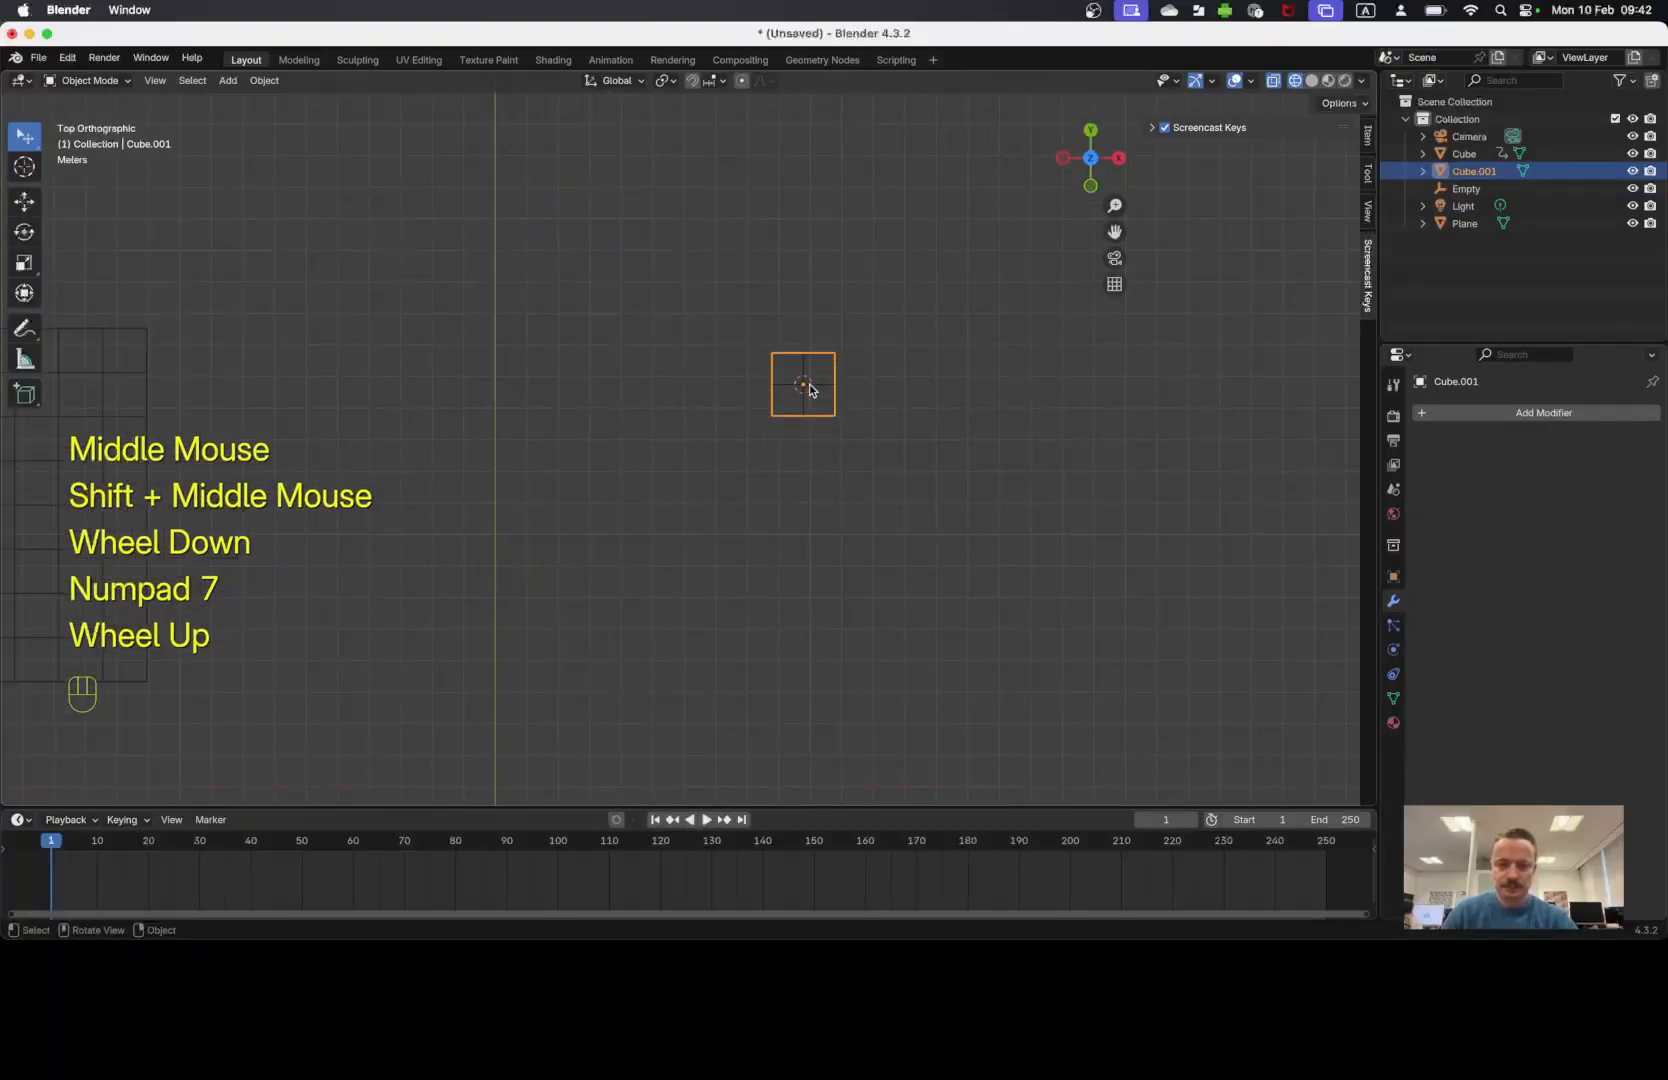
scroll(810, 389, up, 1)
shift+middle_drag(810, 389, 733, 417)
Select the new cube and add an Array modifier to it.
click(756, 410)
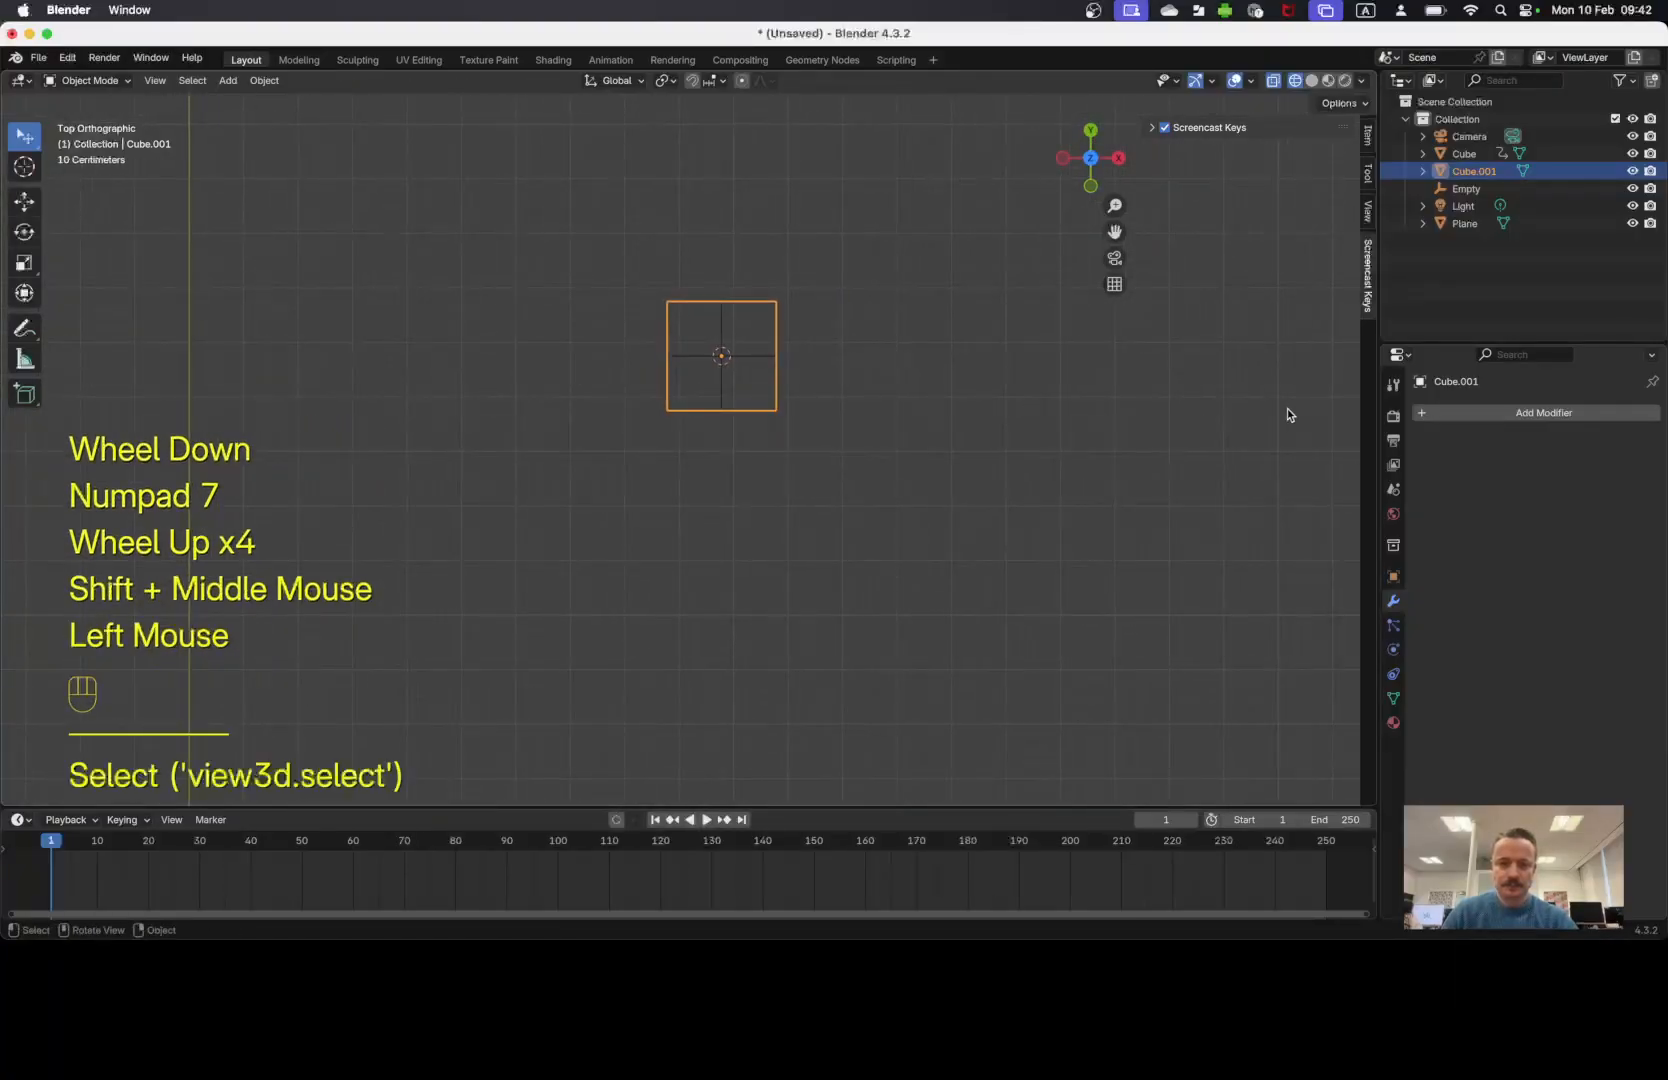
click(1450, 418)
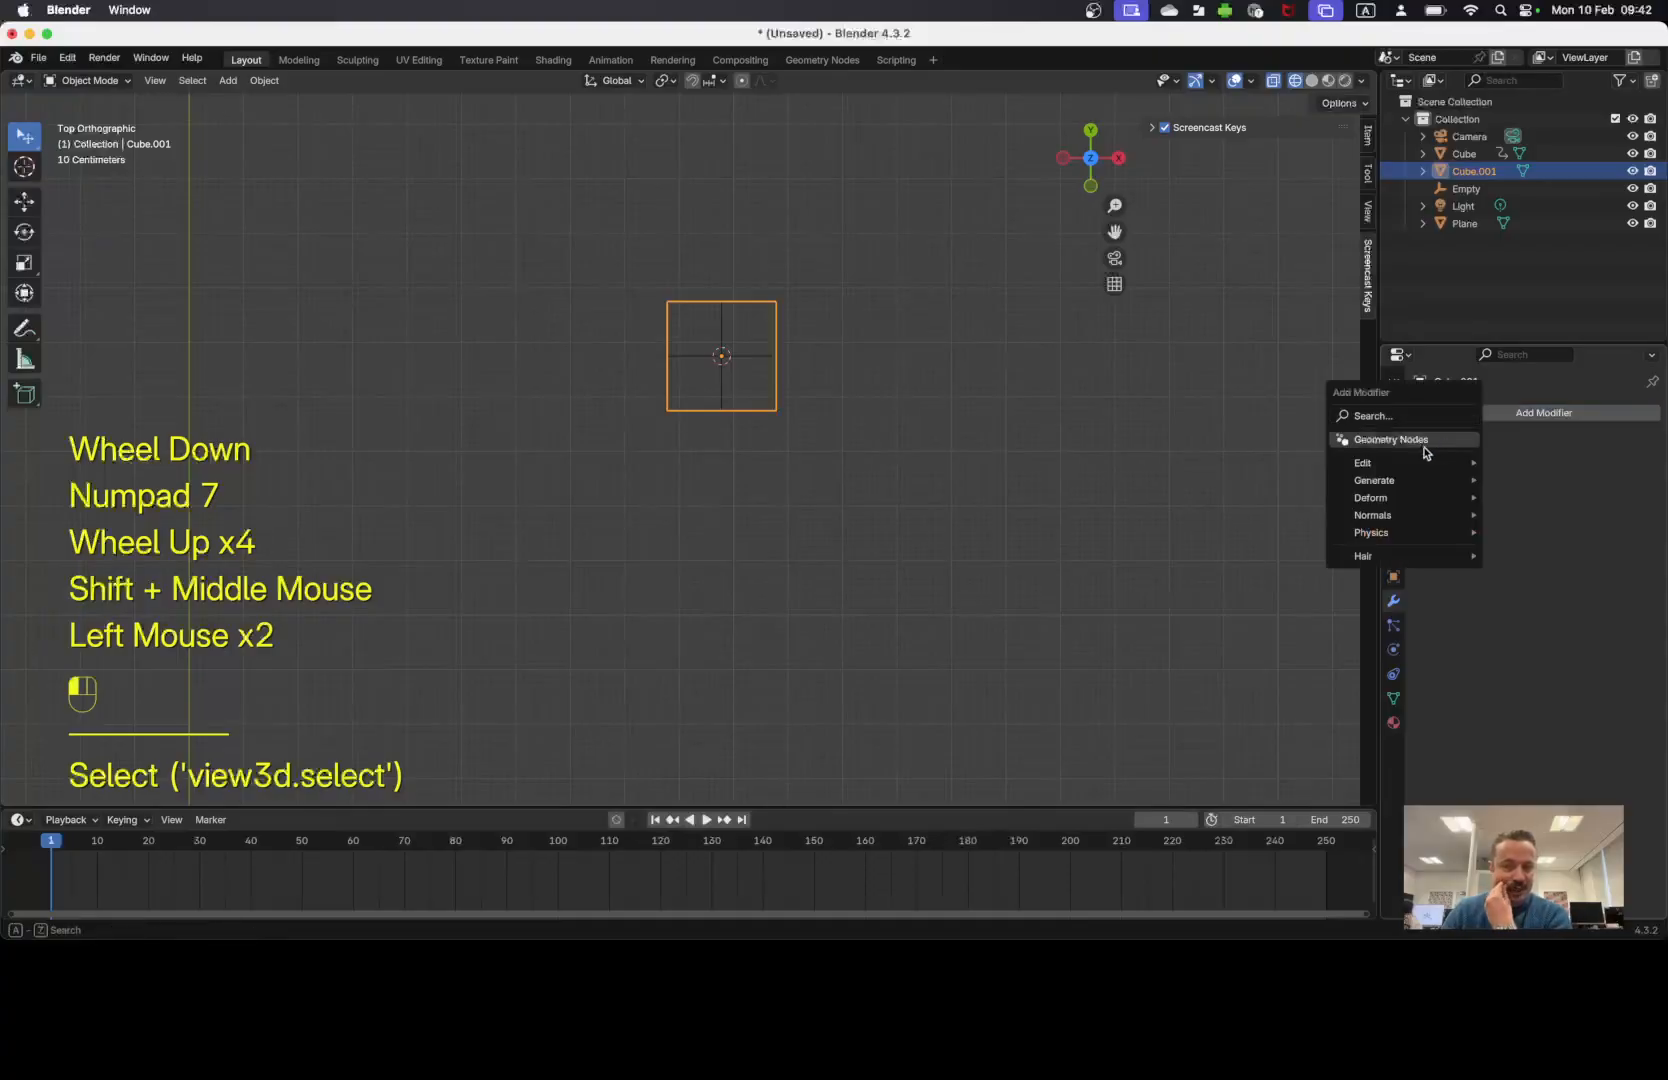
mouse_move(1423, 468)
click(1514, 481)
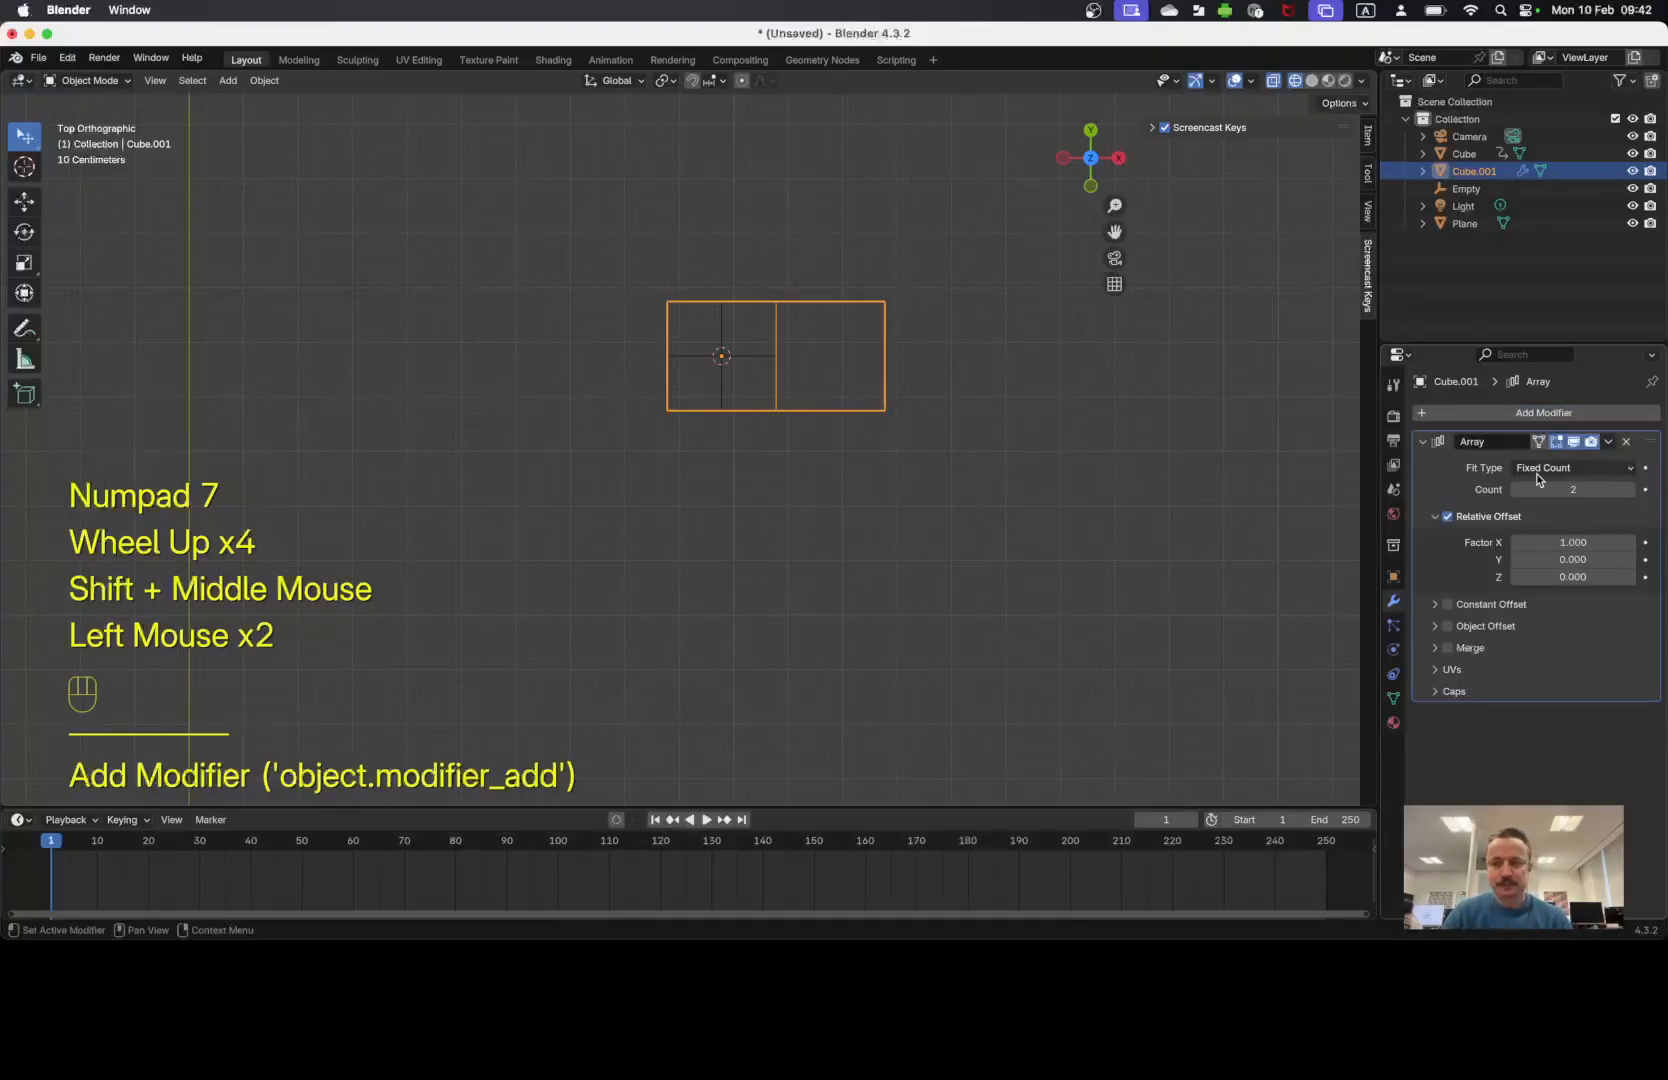
Set the Array modifier's count to 11 and bring the whole row of cubes into view.
shift+middle_drag(1021, 458, 852, 496)
scroll(880, 489, down, 2)
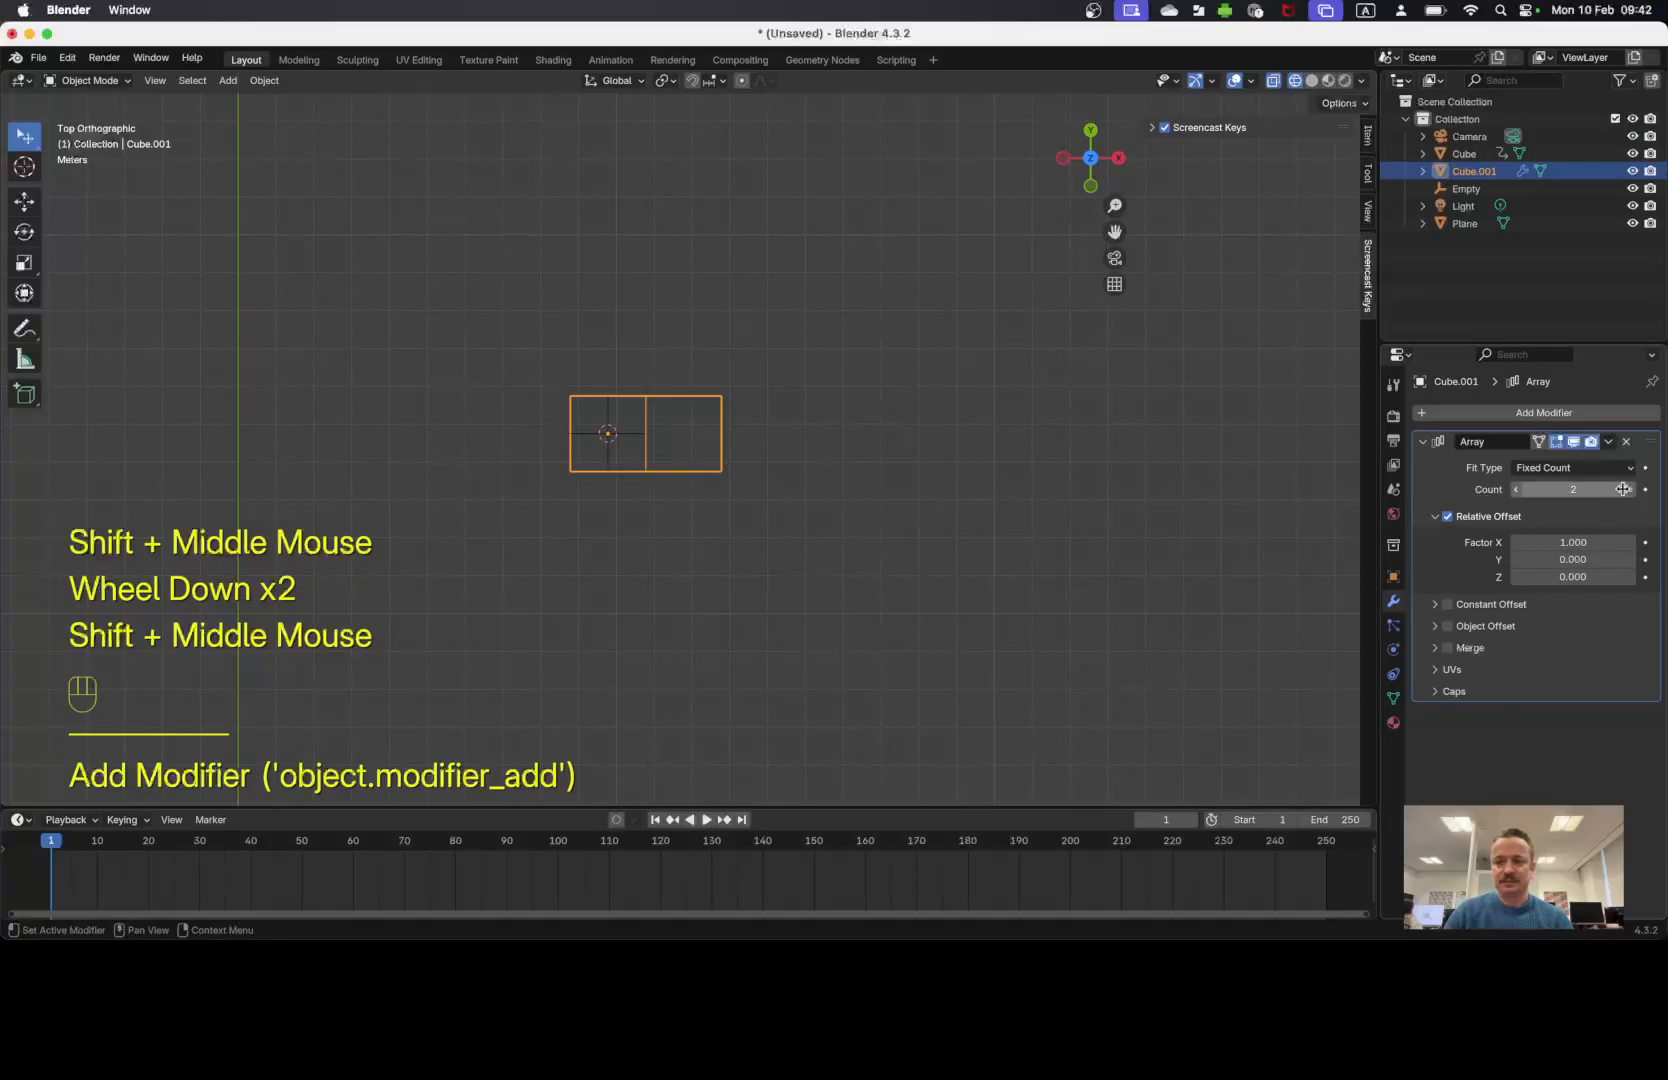
click(1565, 489)
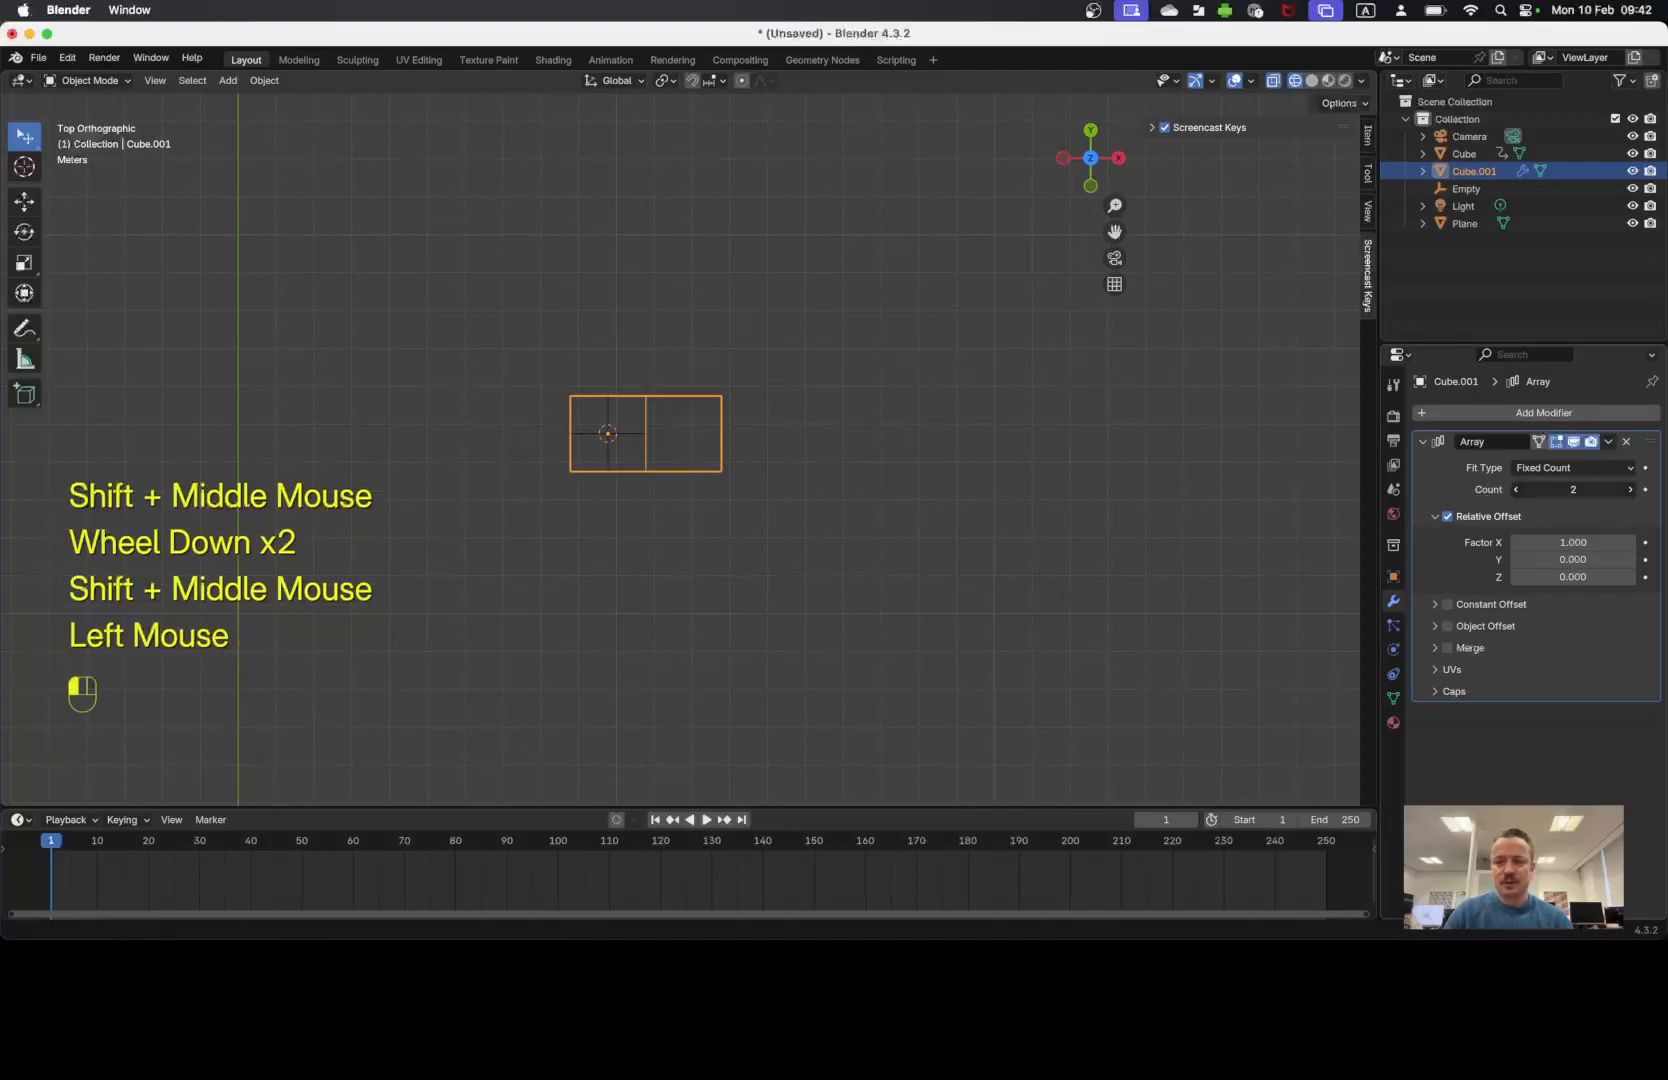
text(11)
key(Return)
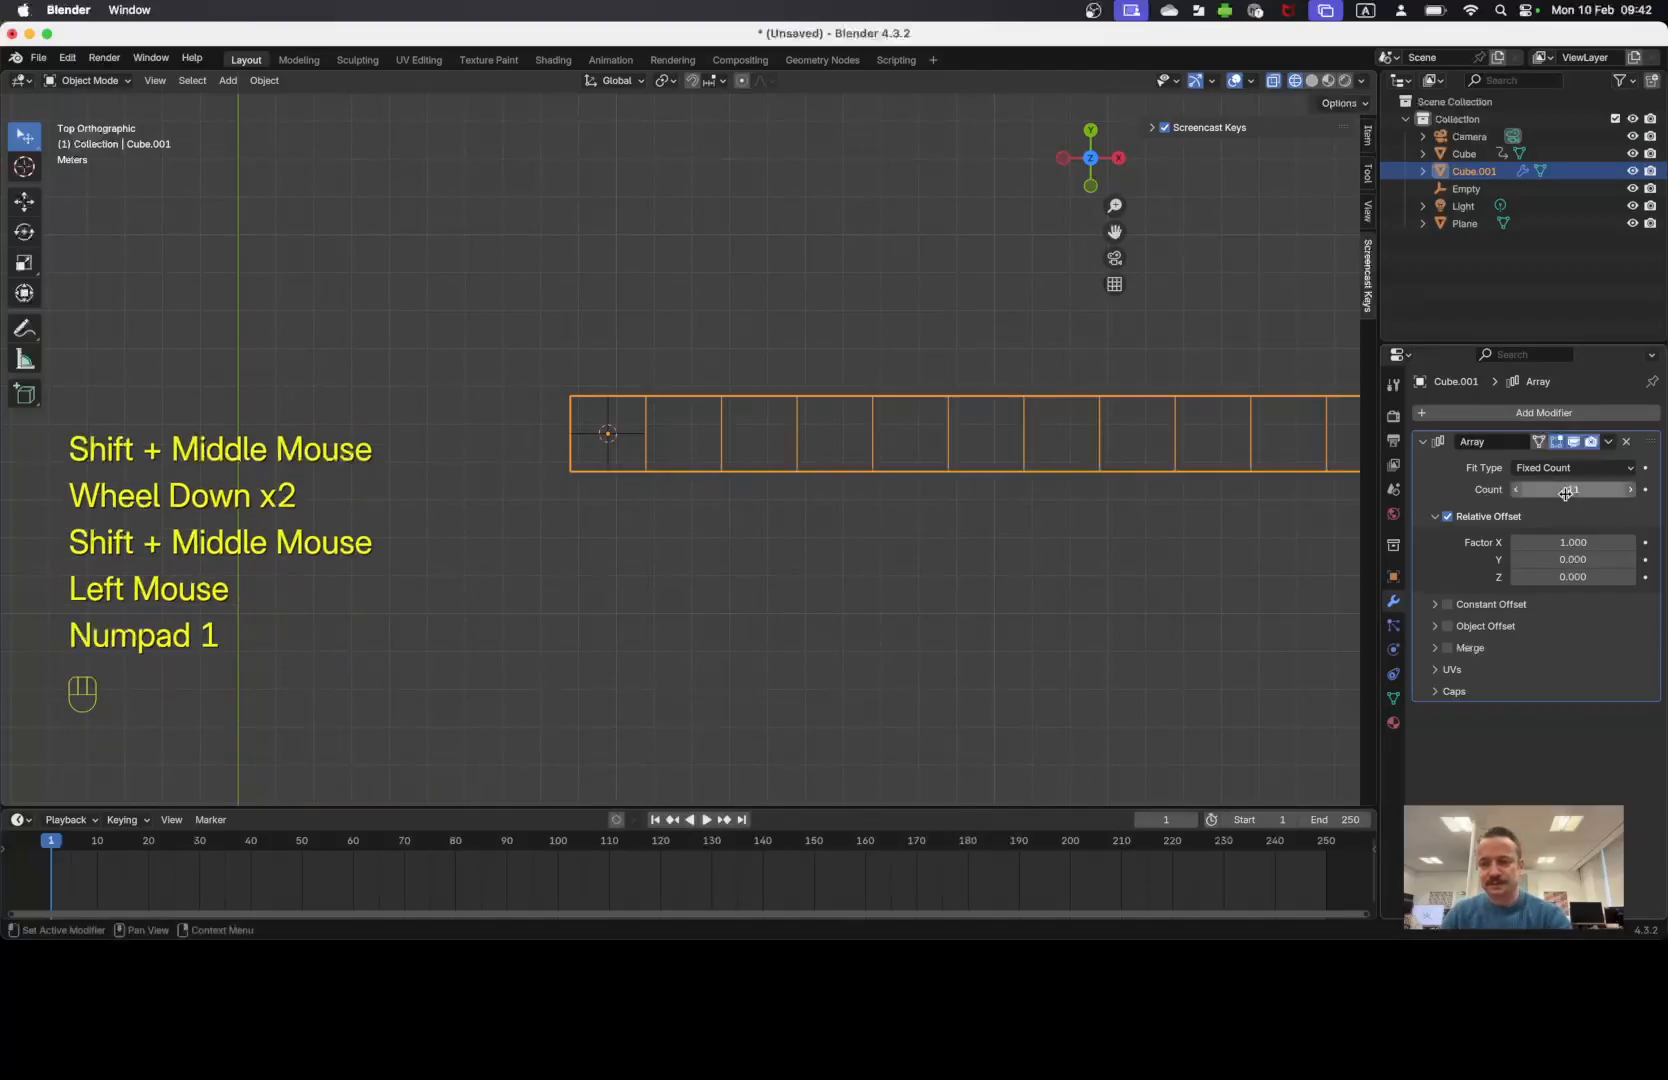
shift+middle_drag(1075, 510, 1025, 562)
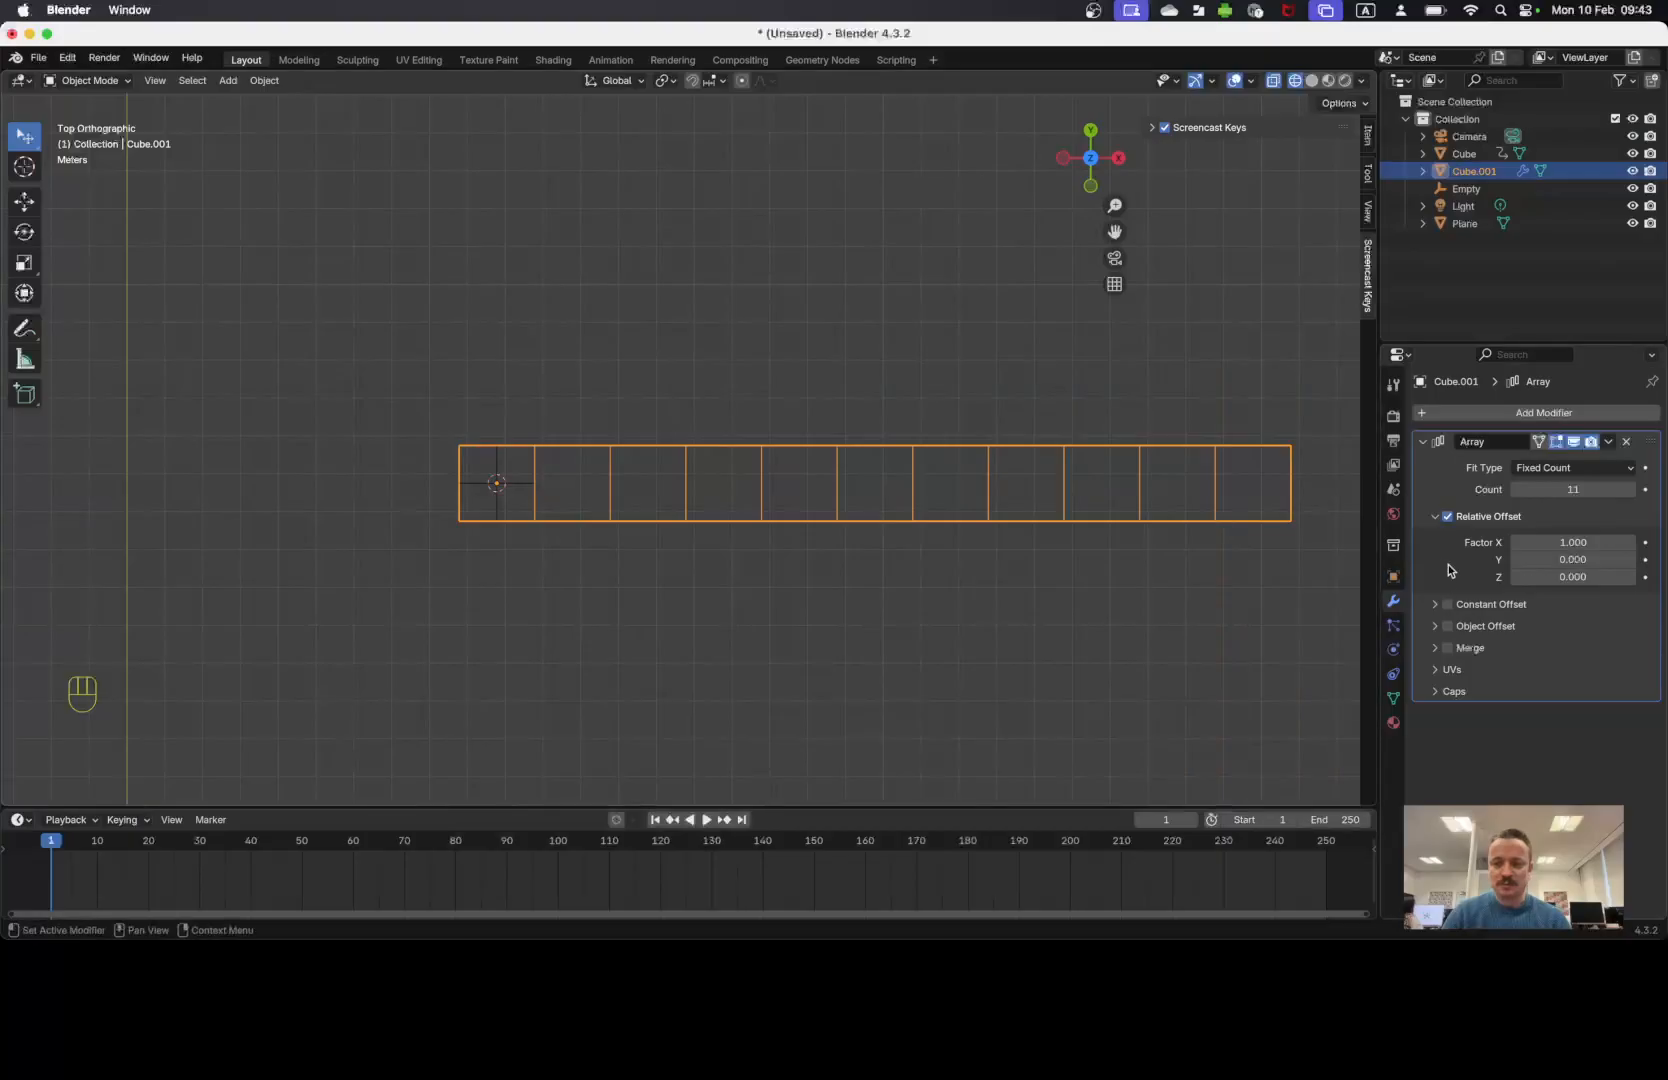
Replace the array's Relative Offset with a Constant Offset of 2 m along X.
click(1435, 603)
click(1447, 604)
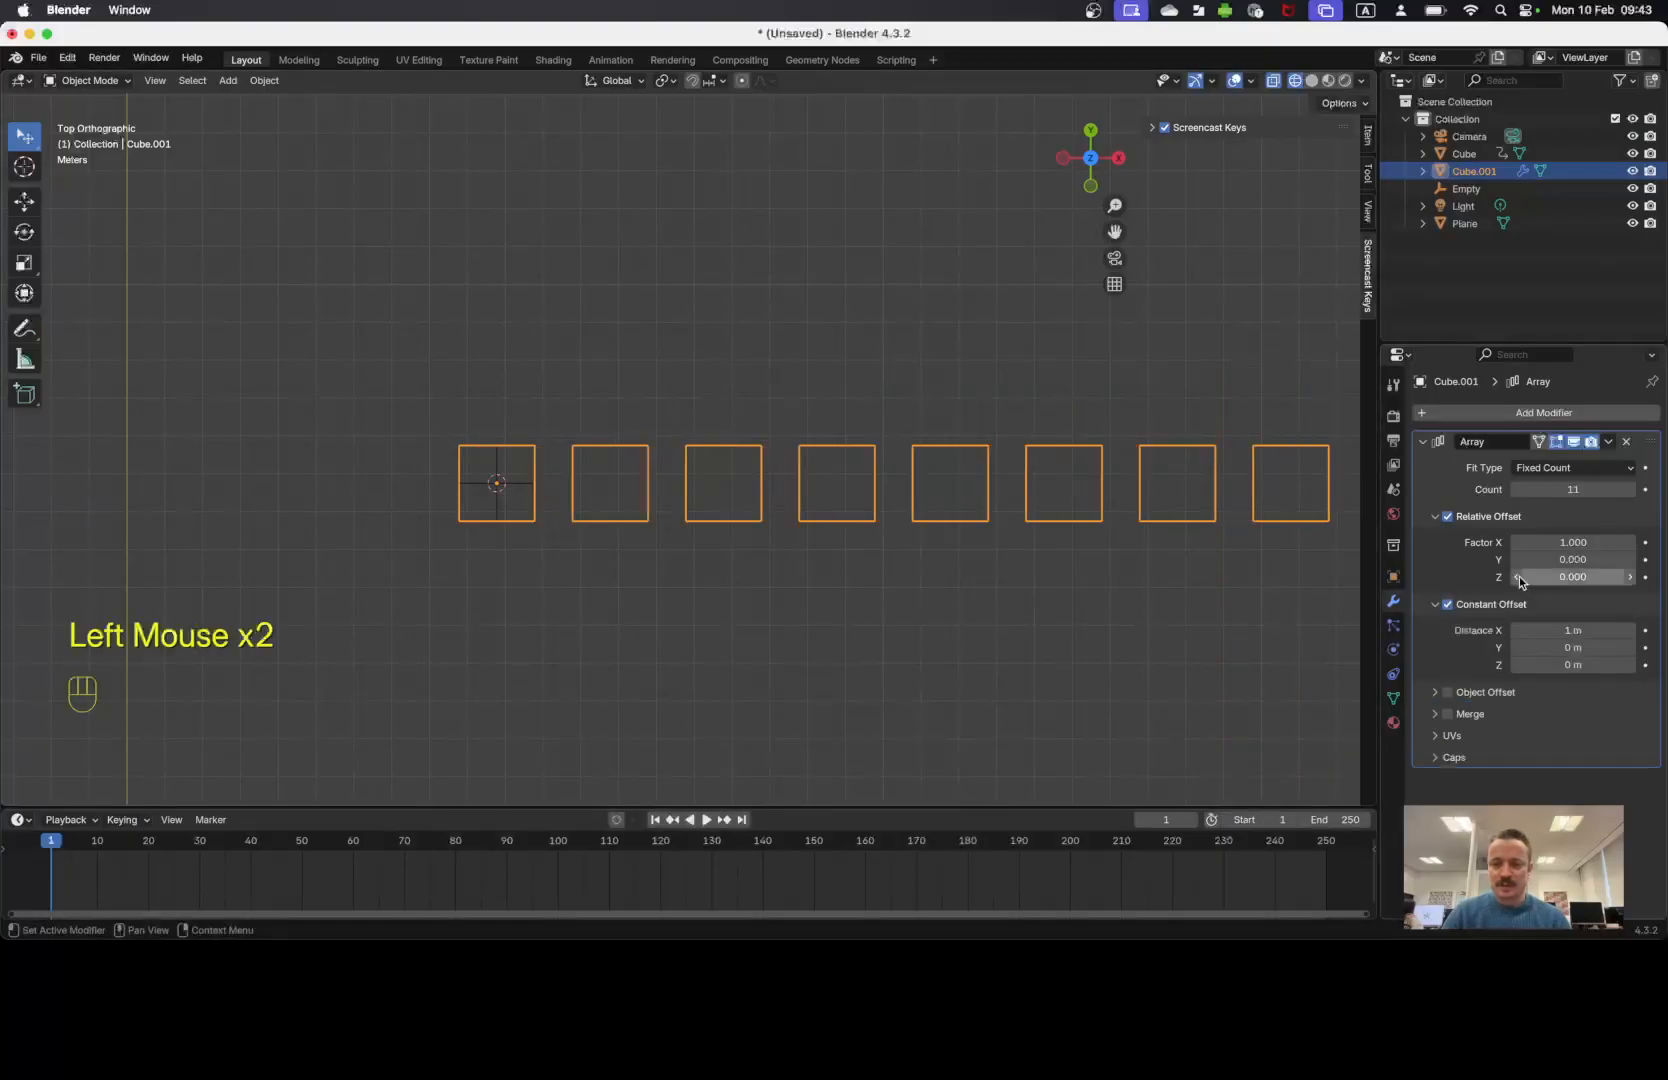
click(1447, 517)
click(1573, 631)
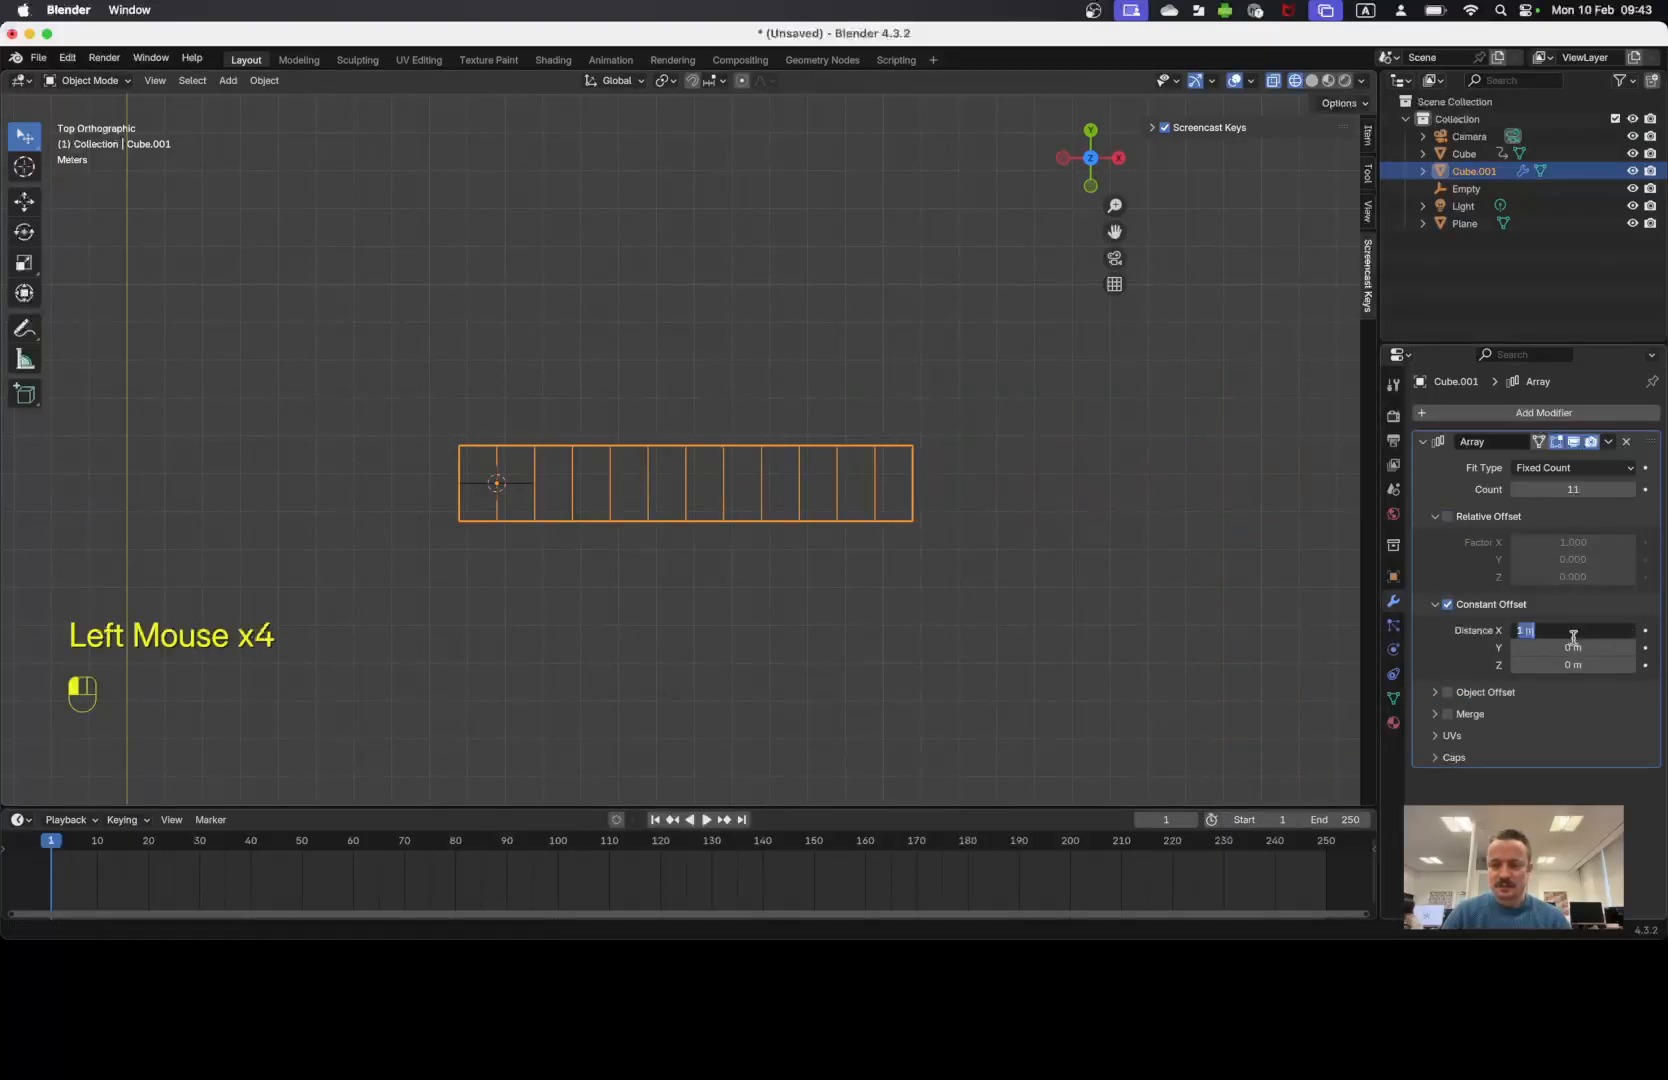
text(2)
key(Return)
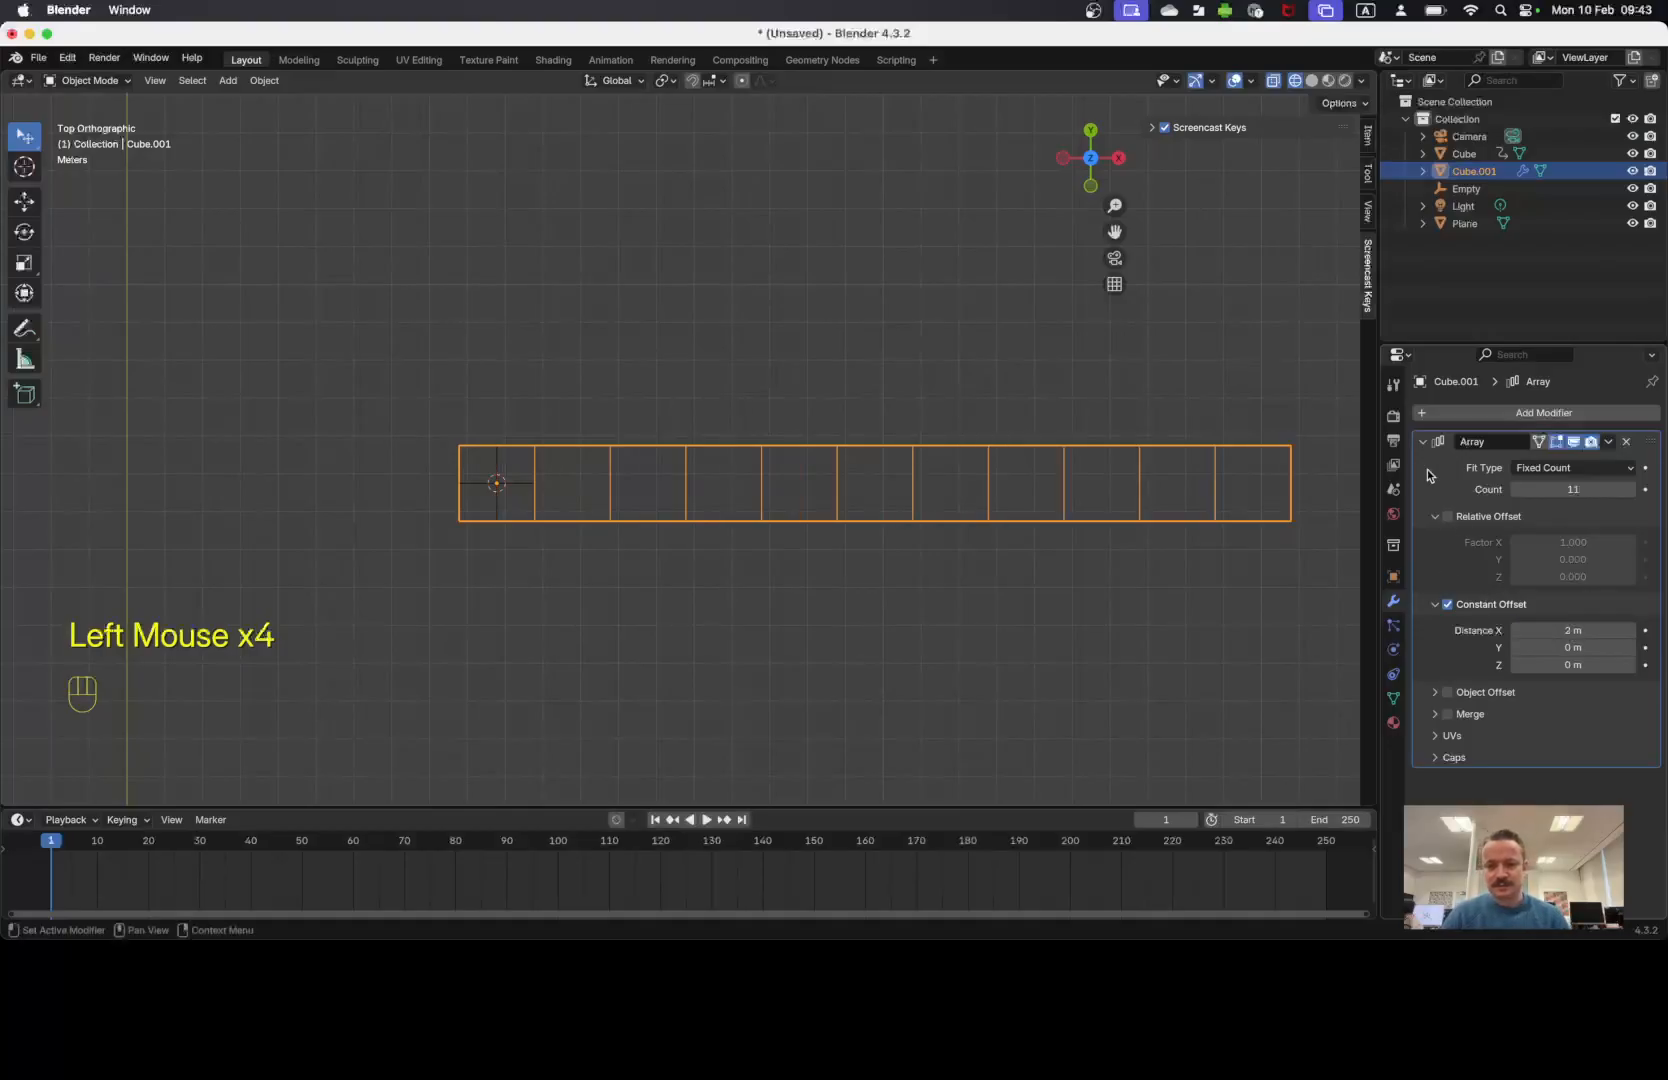
Set the array's Constant Offset X distance to 2.5 m.
mouse_move(1590, 630)
mouse_down()
mouse_move(1620, 630)
mouse_move(1586, 628)
mouse_up()
click(1586, 628)
text(2.5)
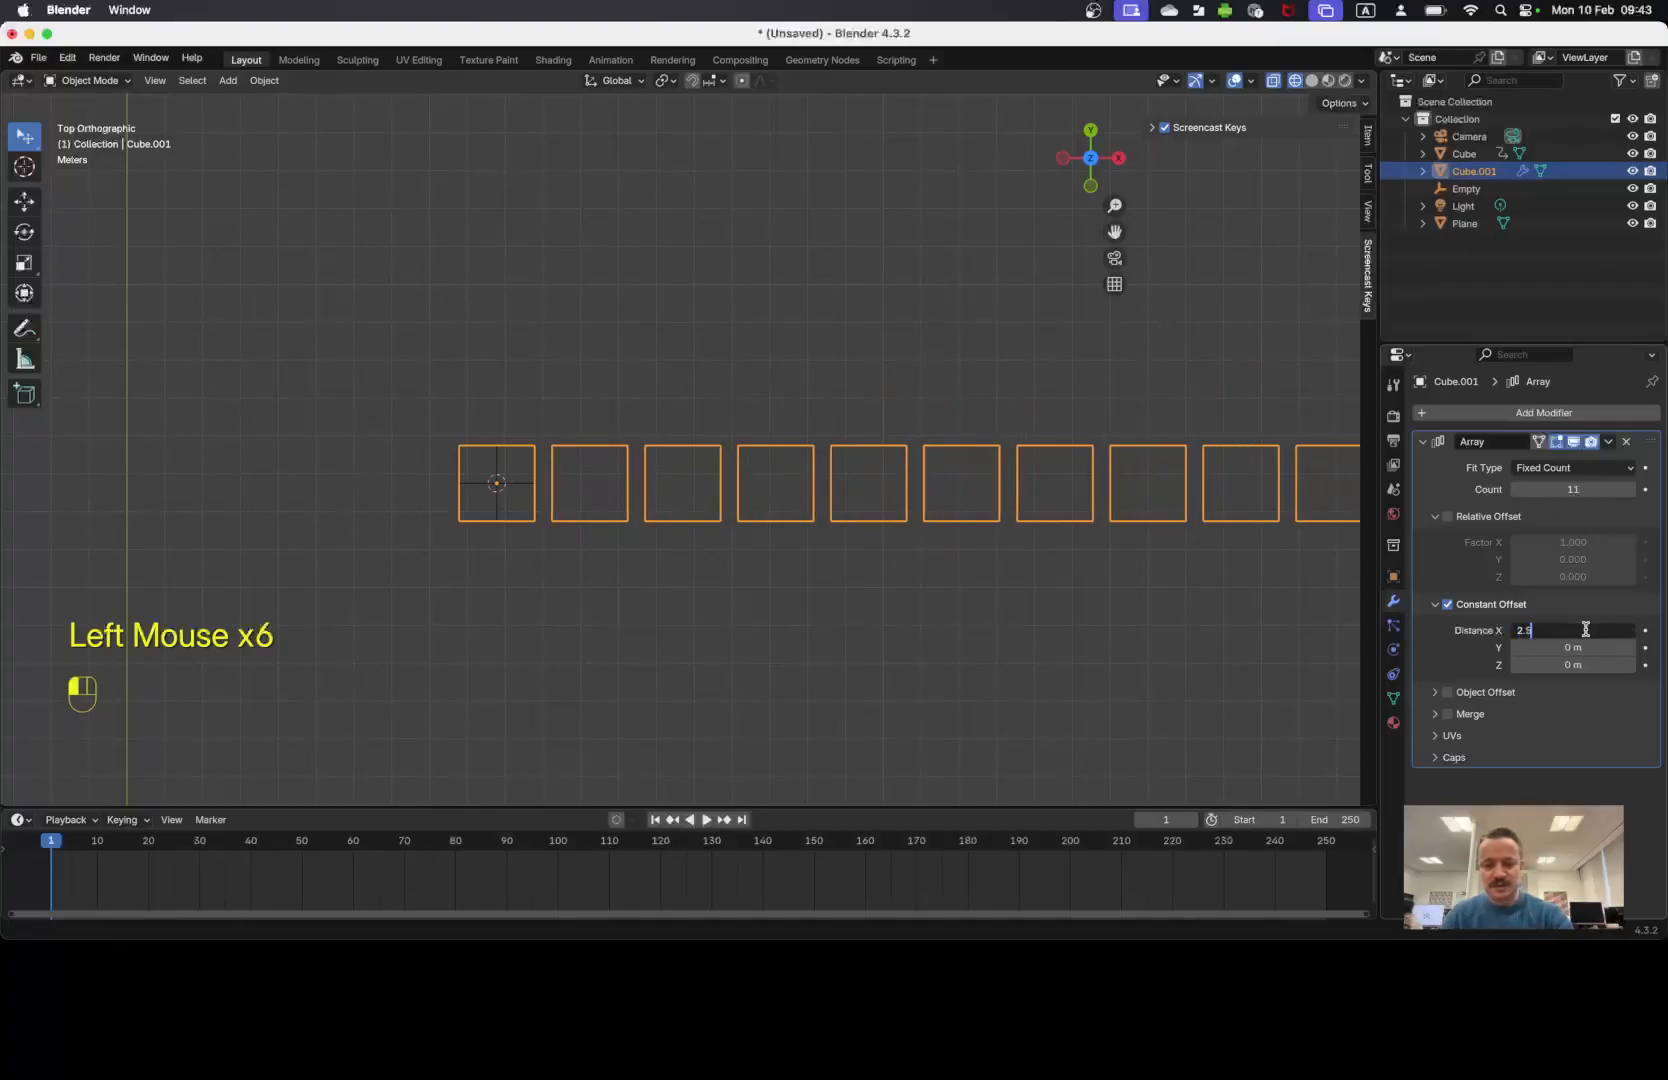
key(Return)
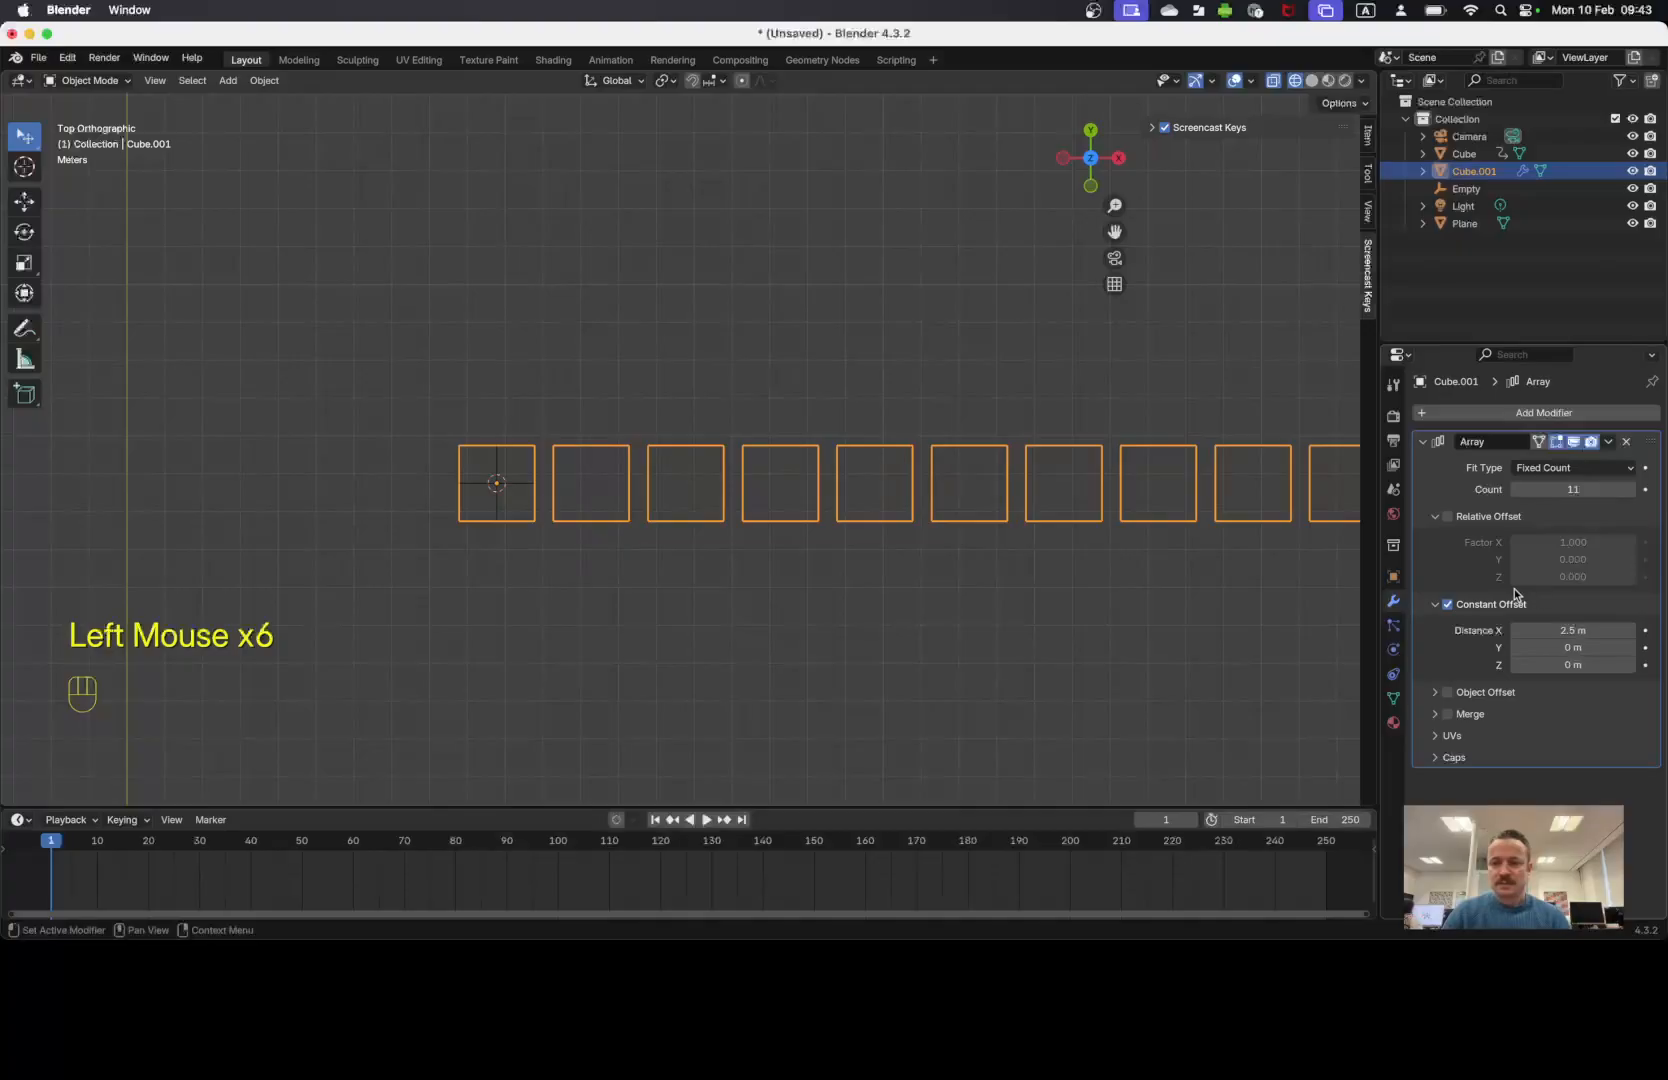
Turn Constant Offset off, re-enable Relative Offset and set its X factor to 0.
click(1447, 605)
click(1457, 520)
click(1572, 542)
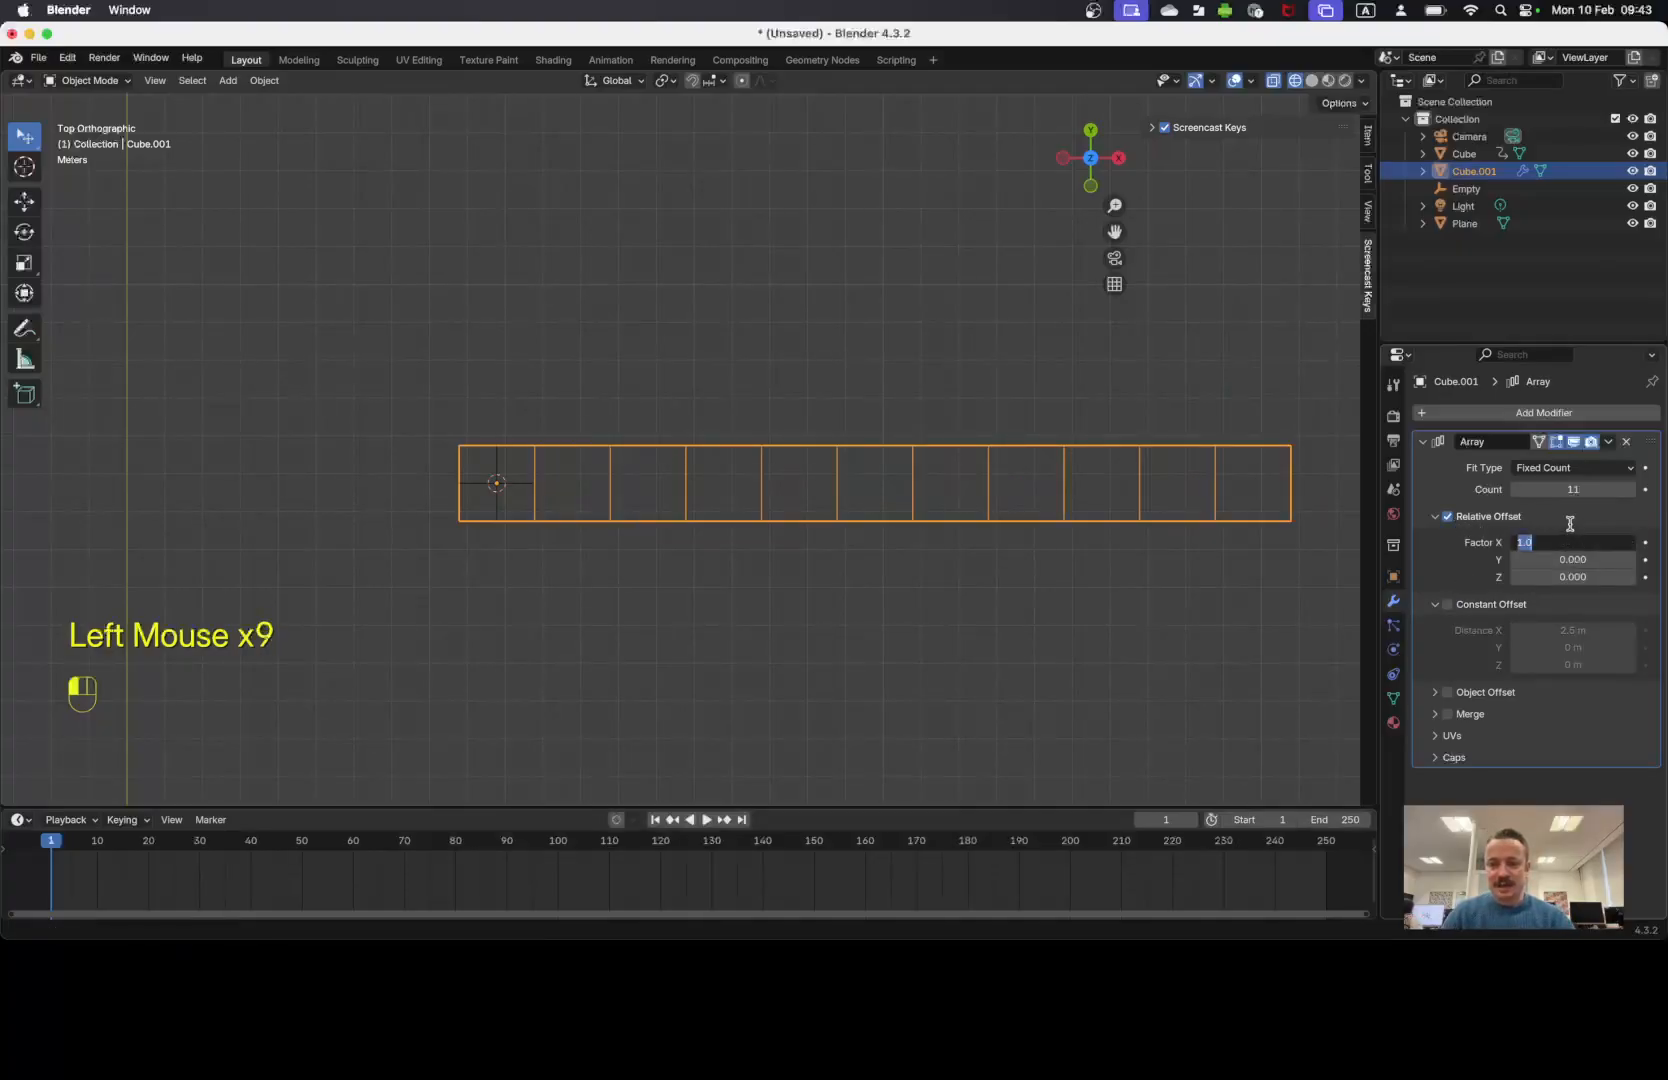
text(0)
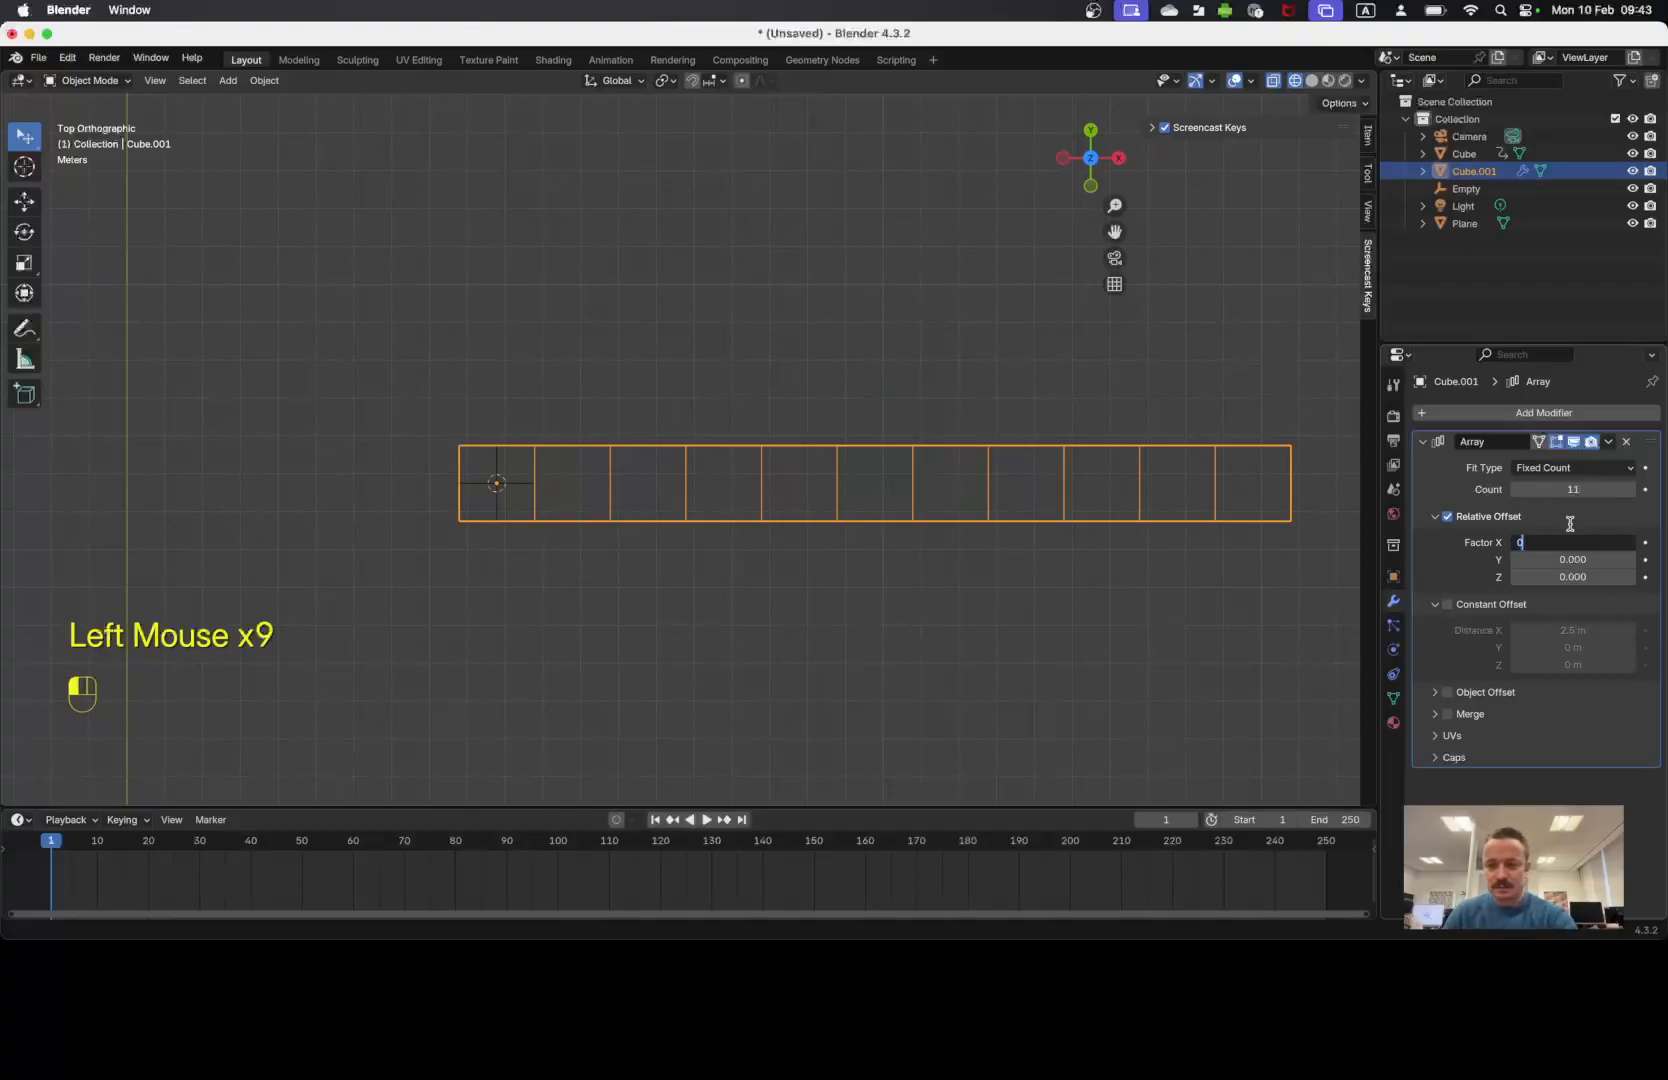
key(Return)
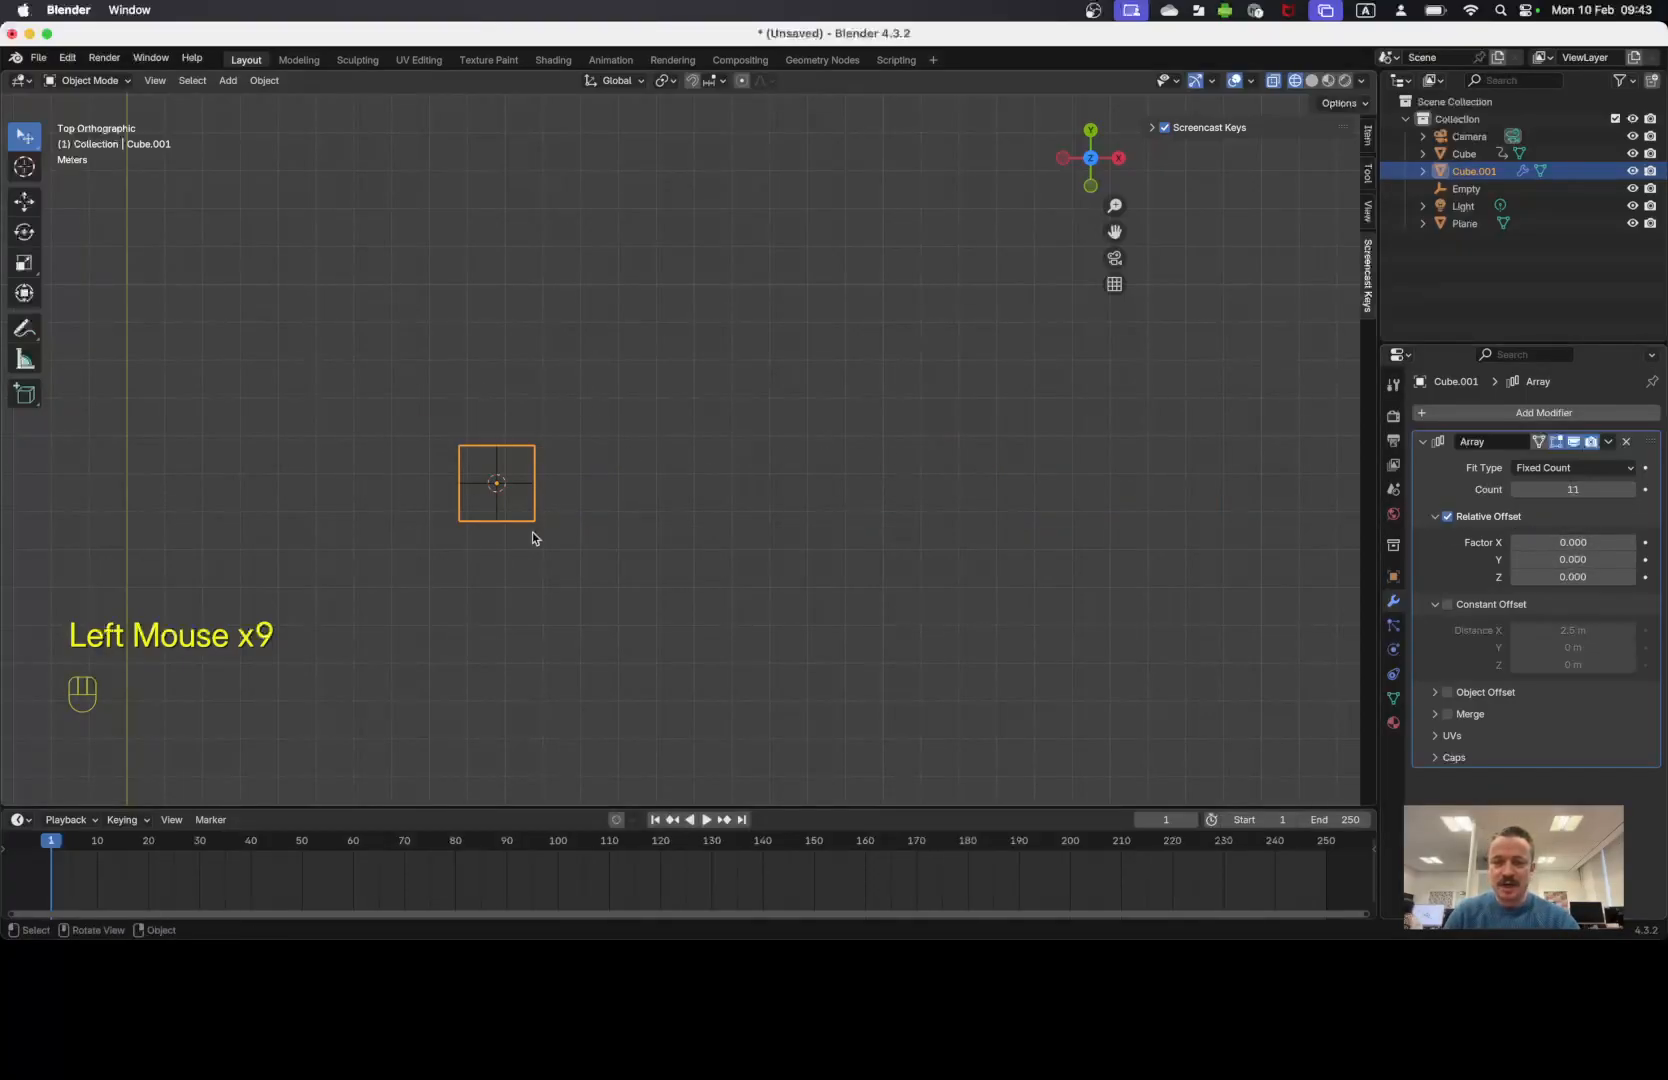
middle_drag(578, 592, 382, 303)
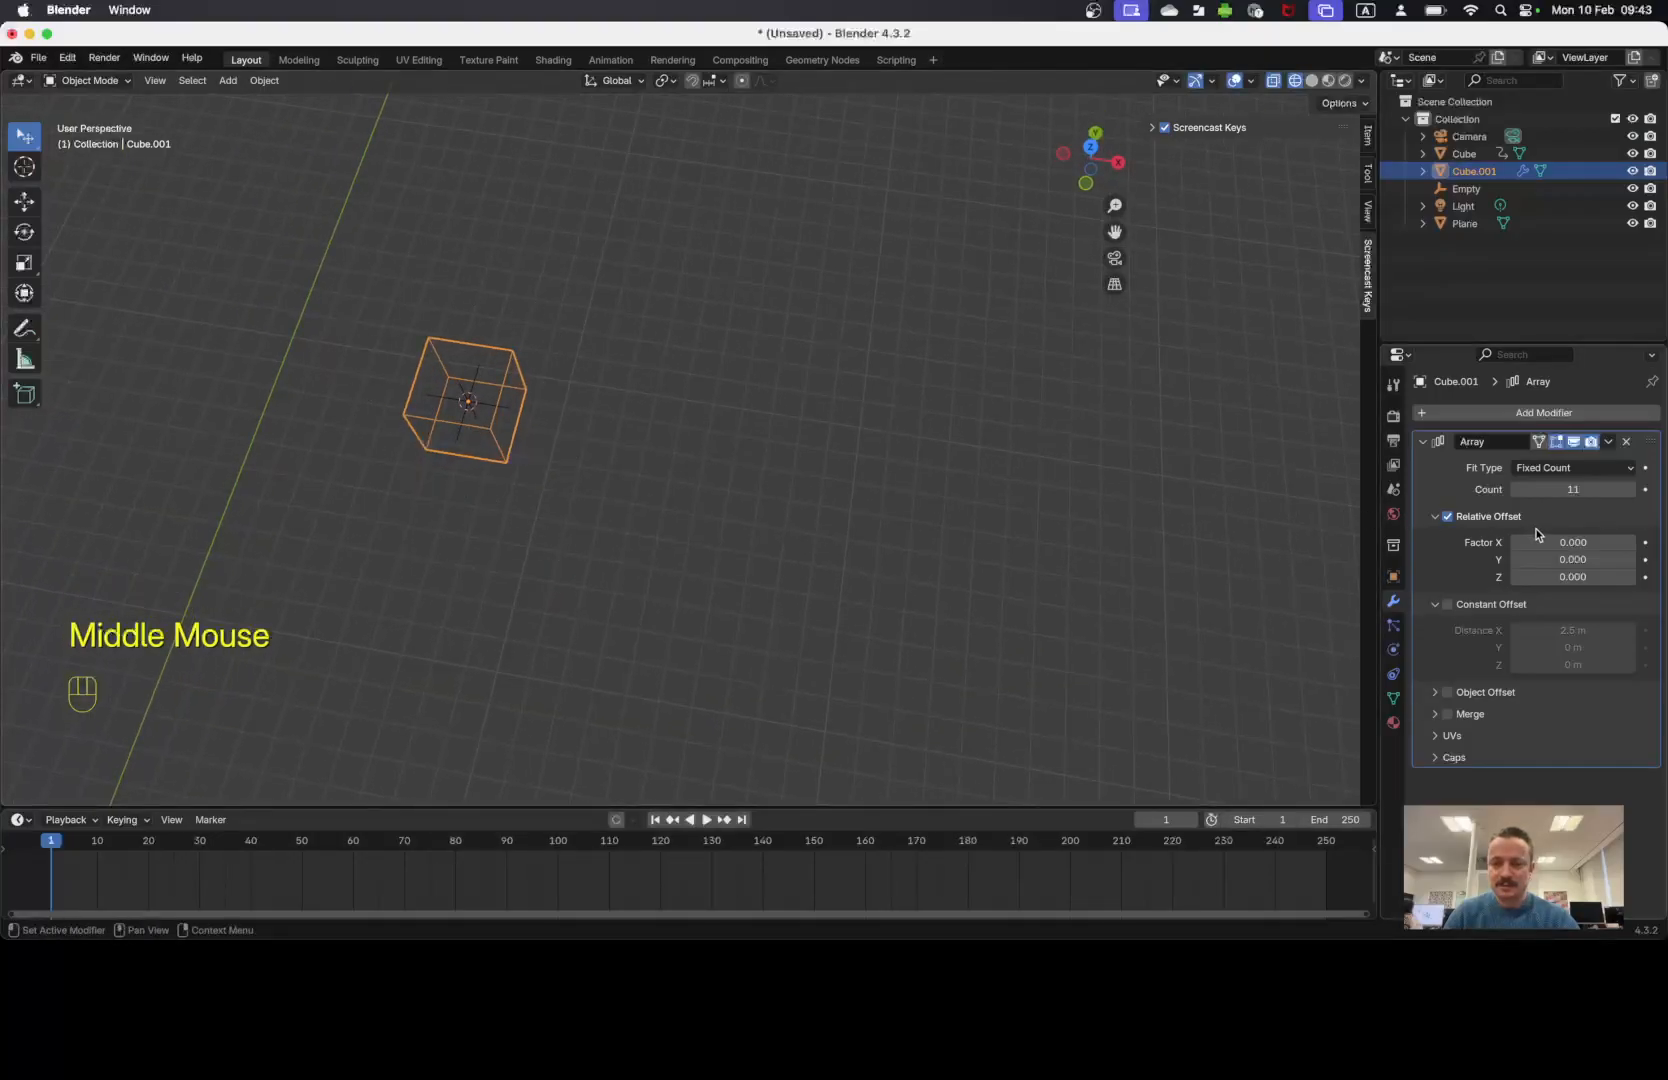
key(i)
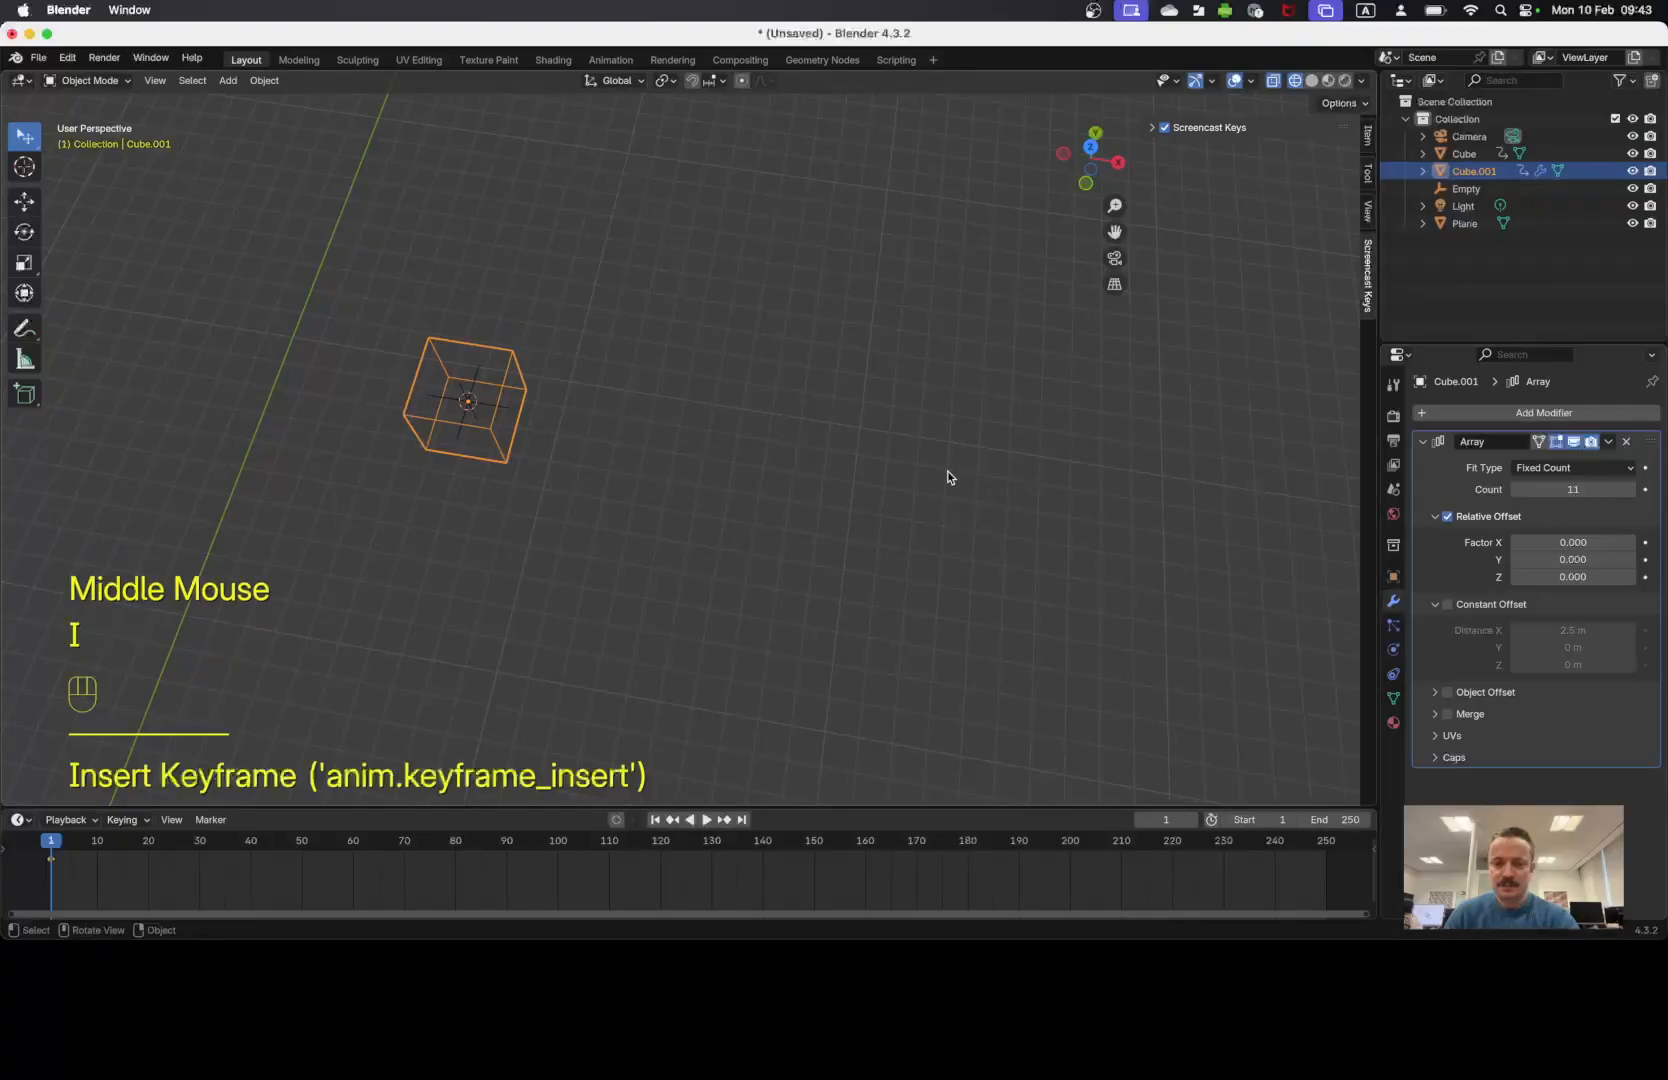
key(super+z)
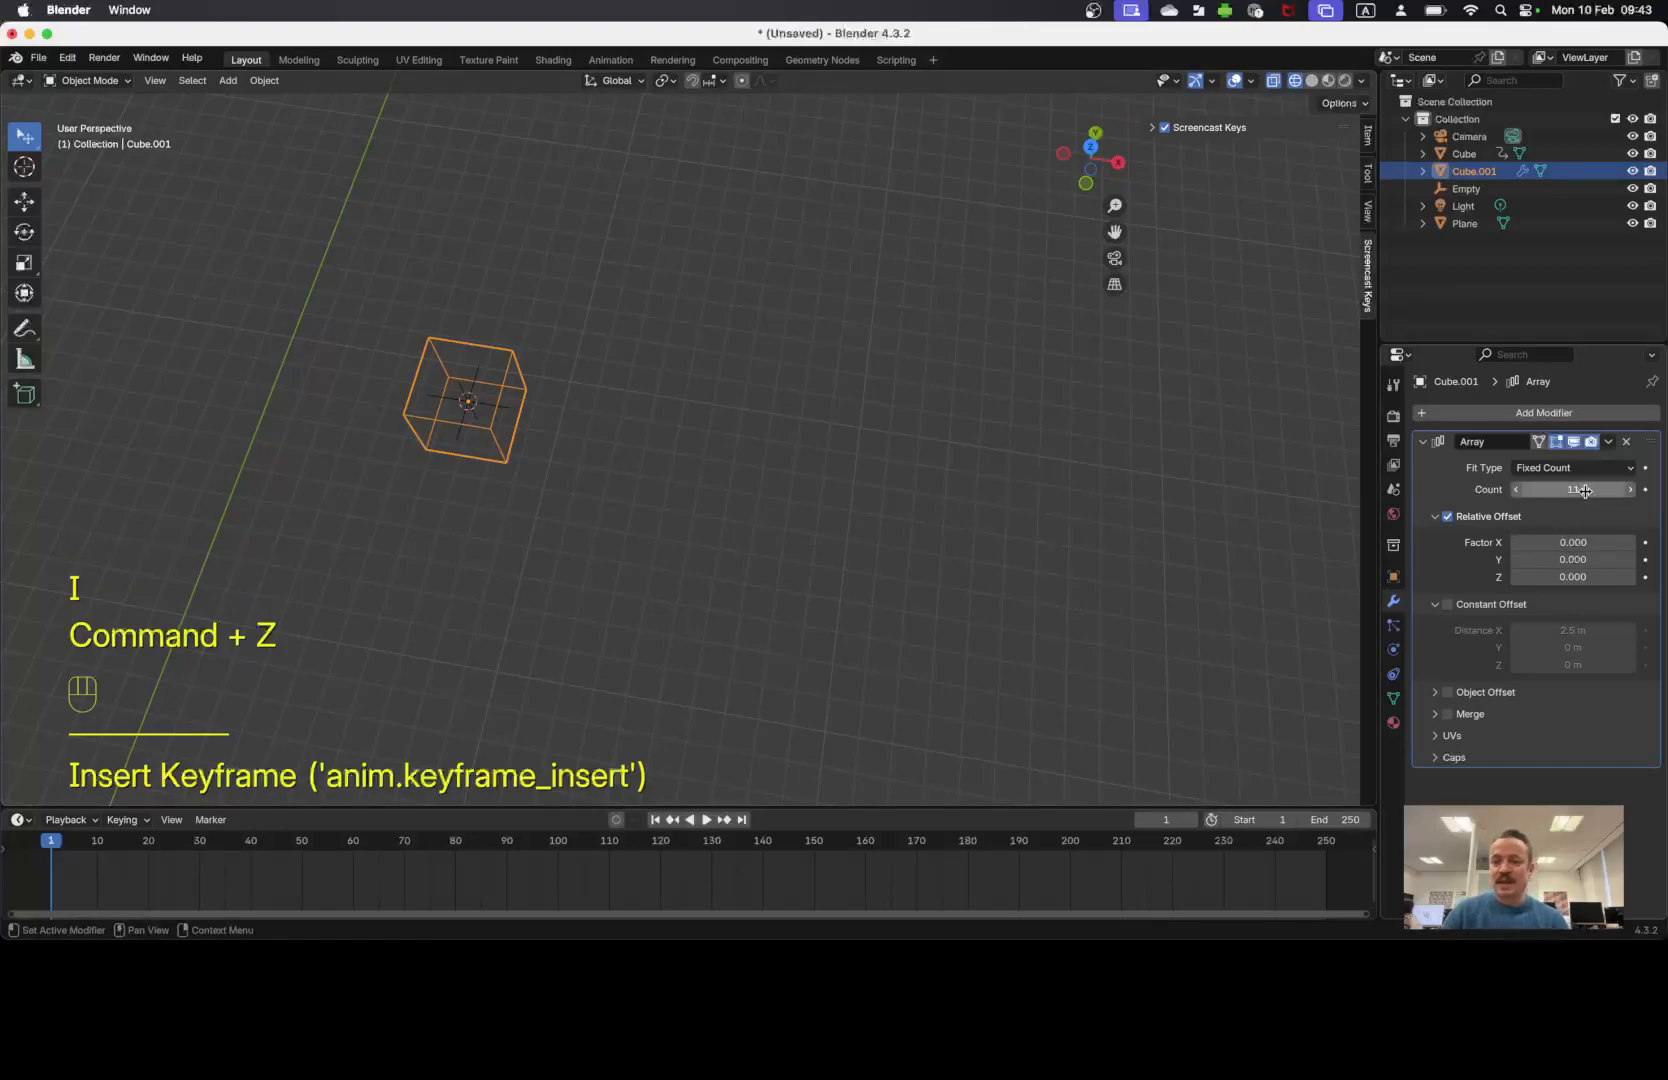
Return to top view and set the Array modifier's count to 1.
middle_drag(775, 485, 812, 530)
key(KP_7)
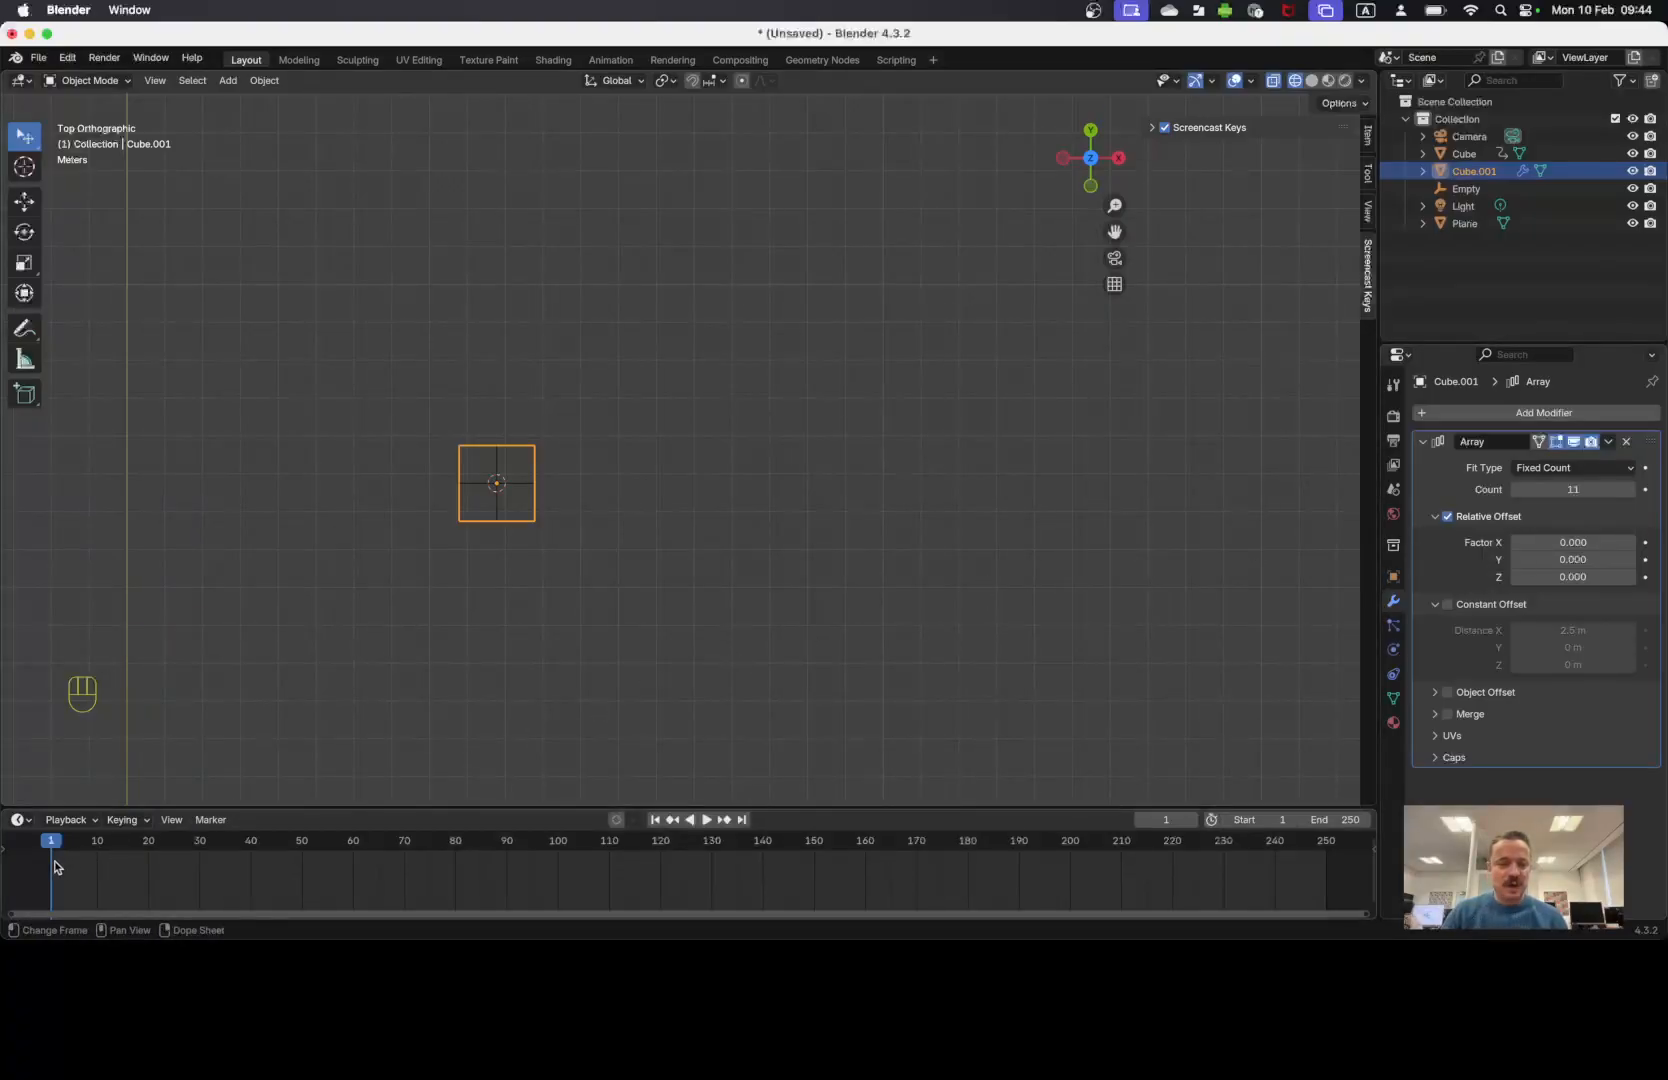
click(1568, 492)
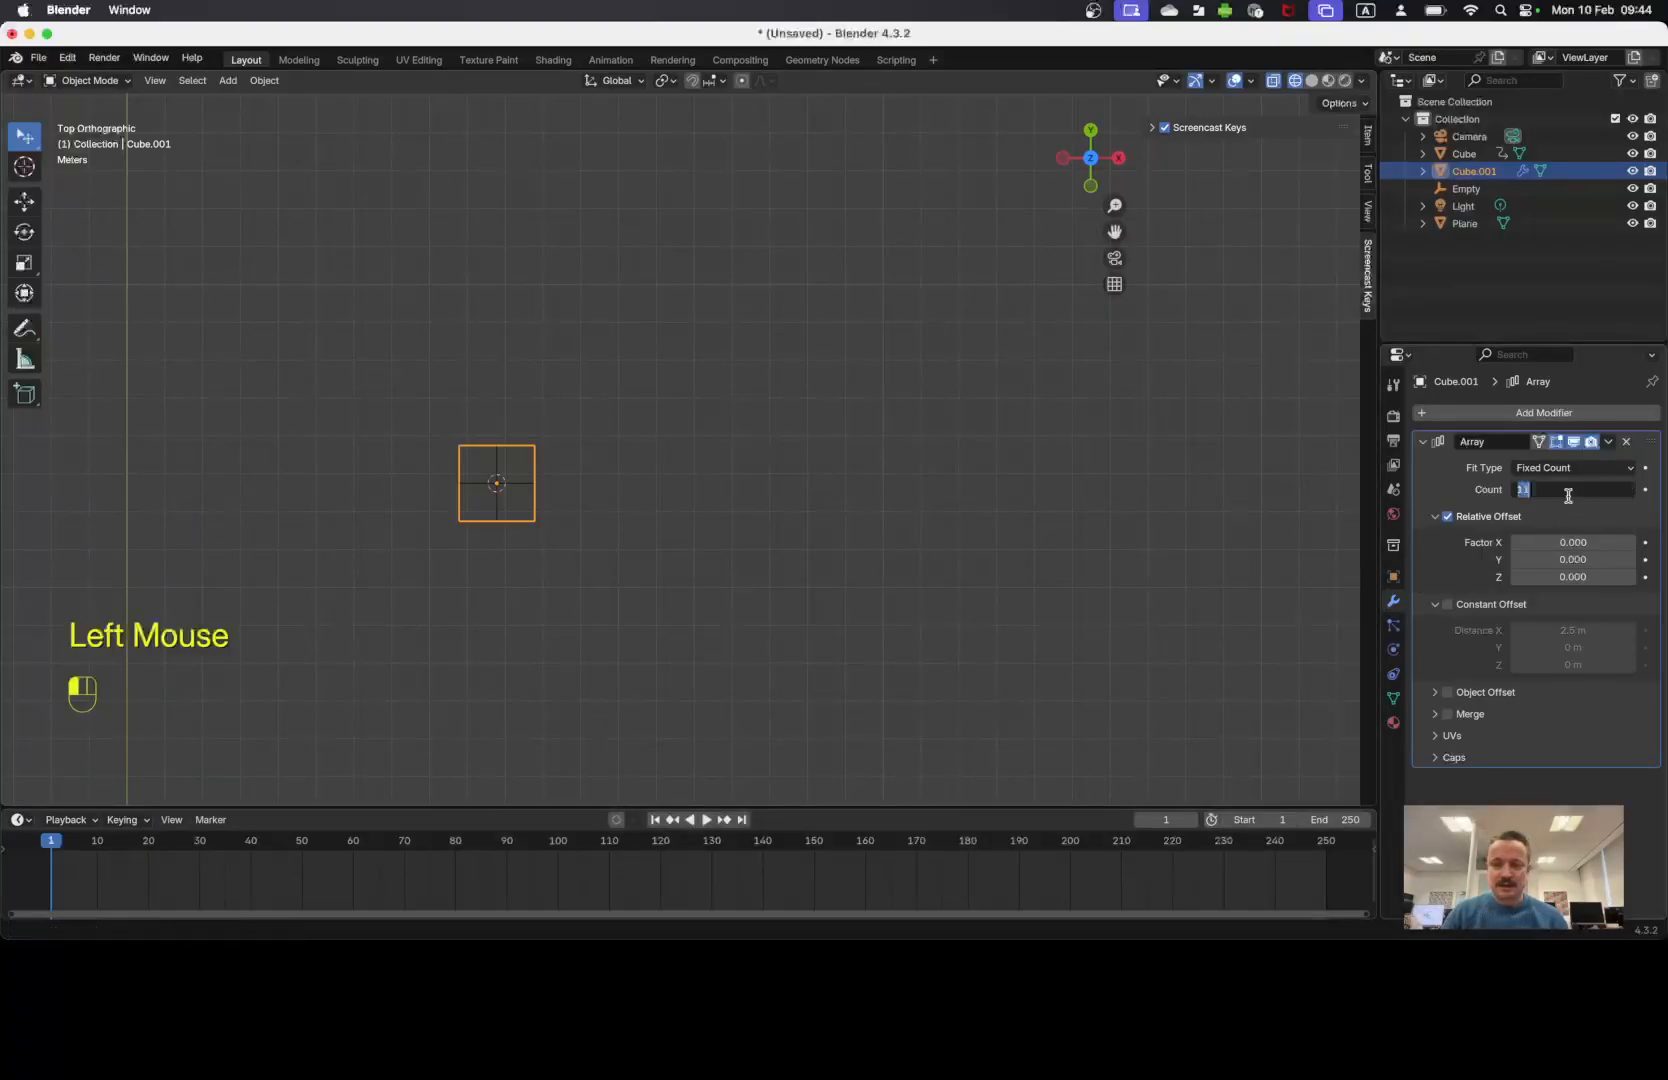
text(1)
key(Return)
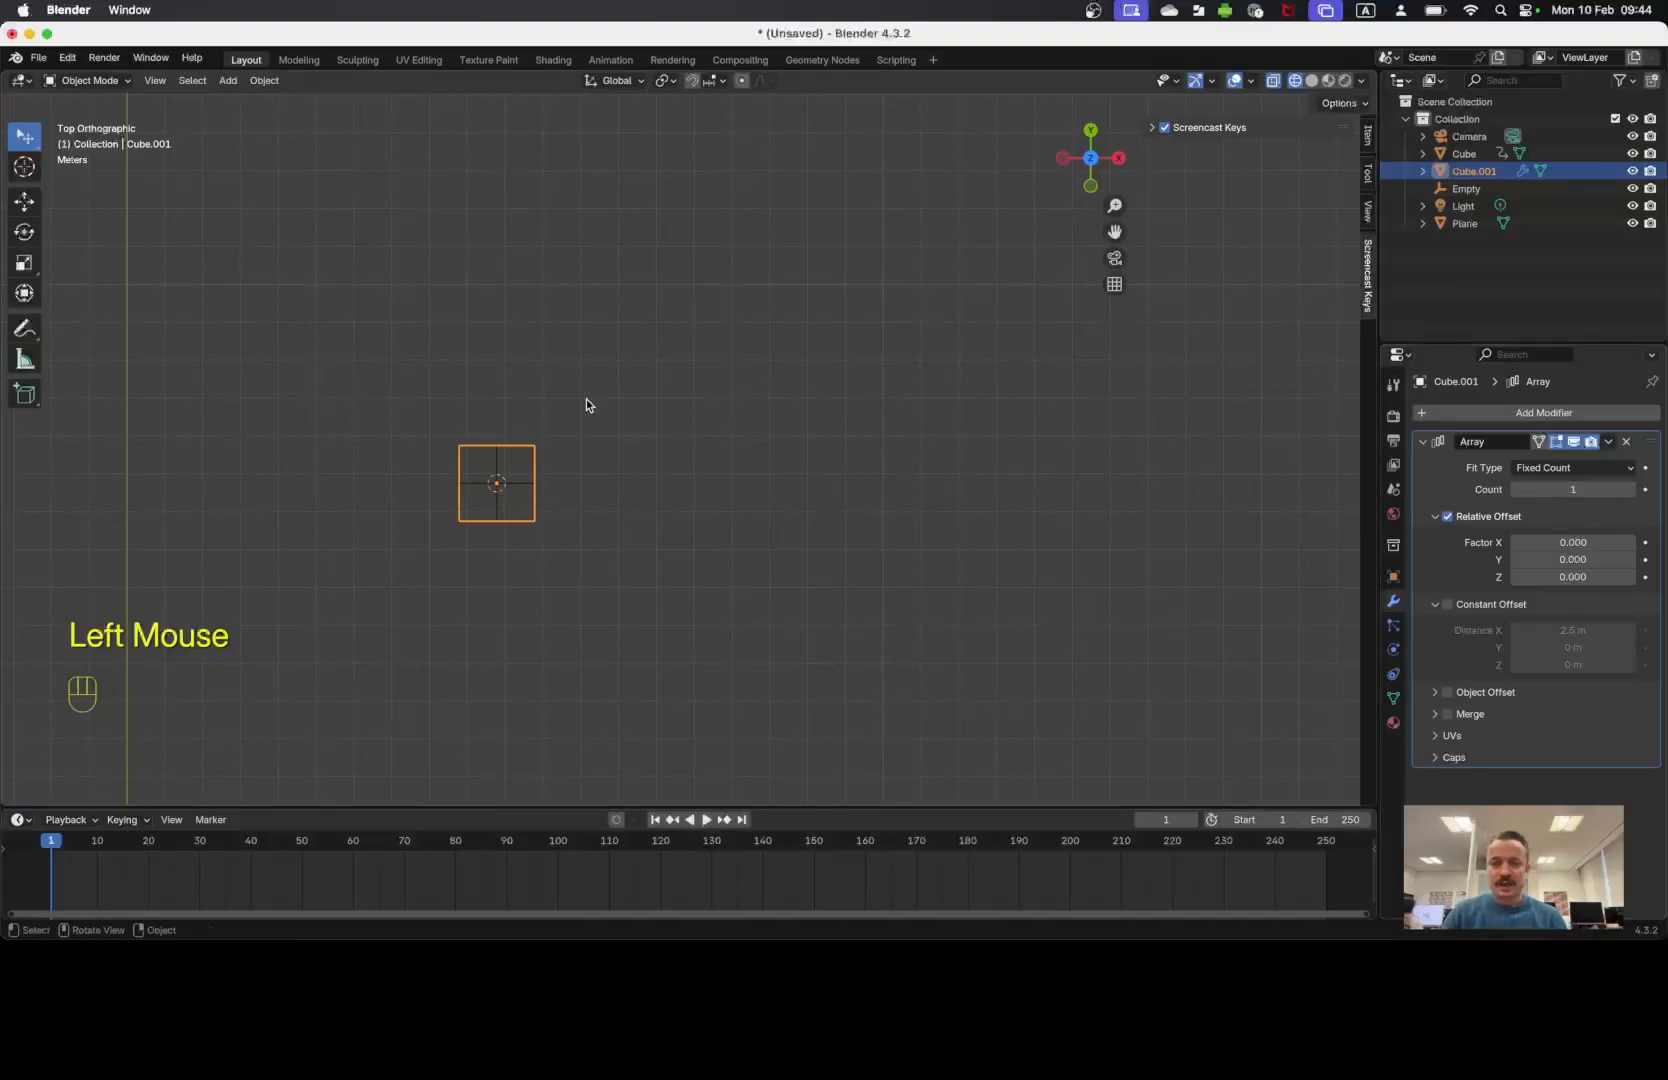
At frame 1, keyframe the new cube itself together with its array's Count and Relative Offset factors.
key(i)
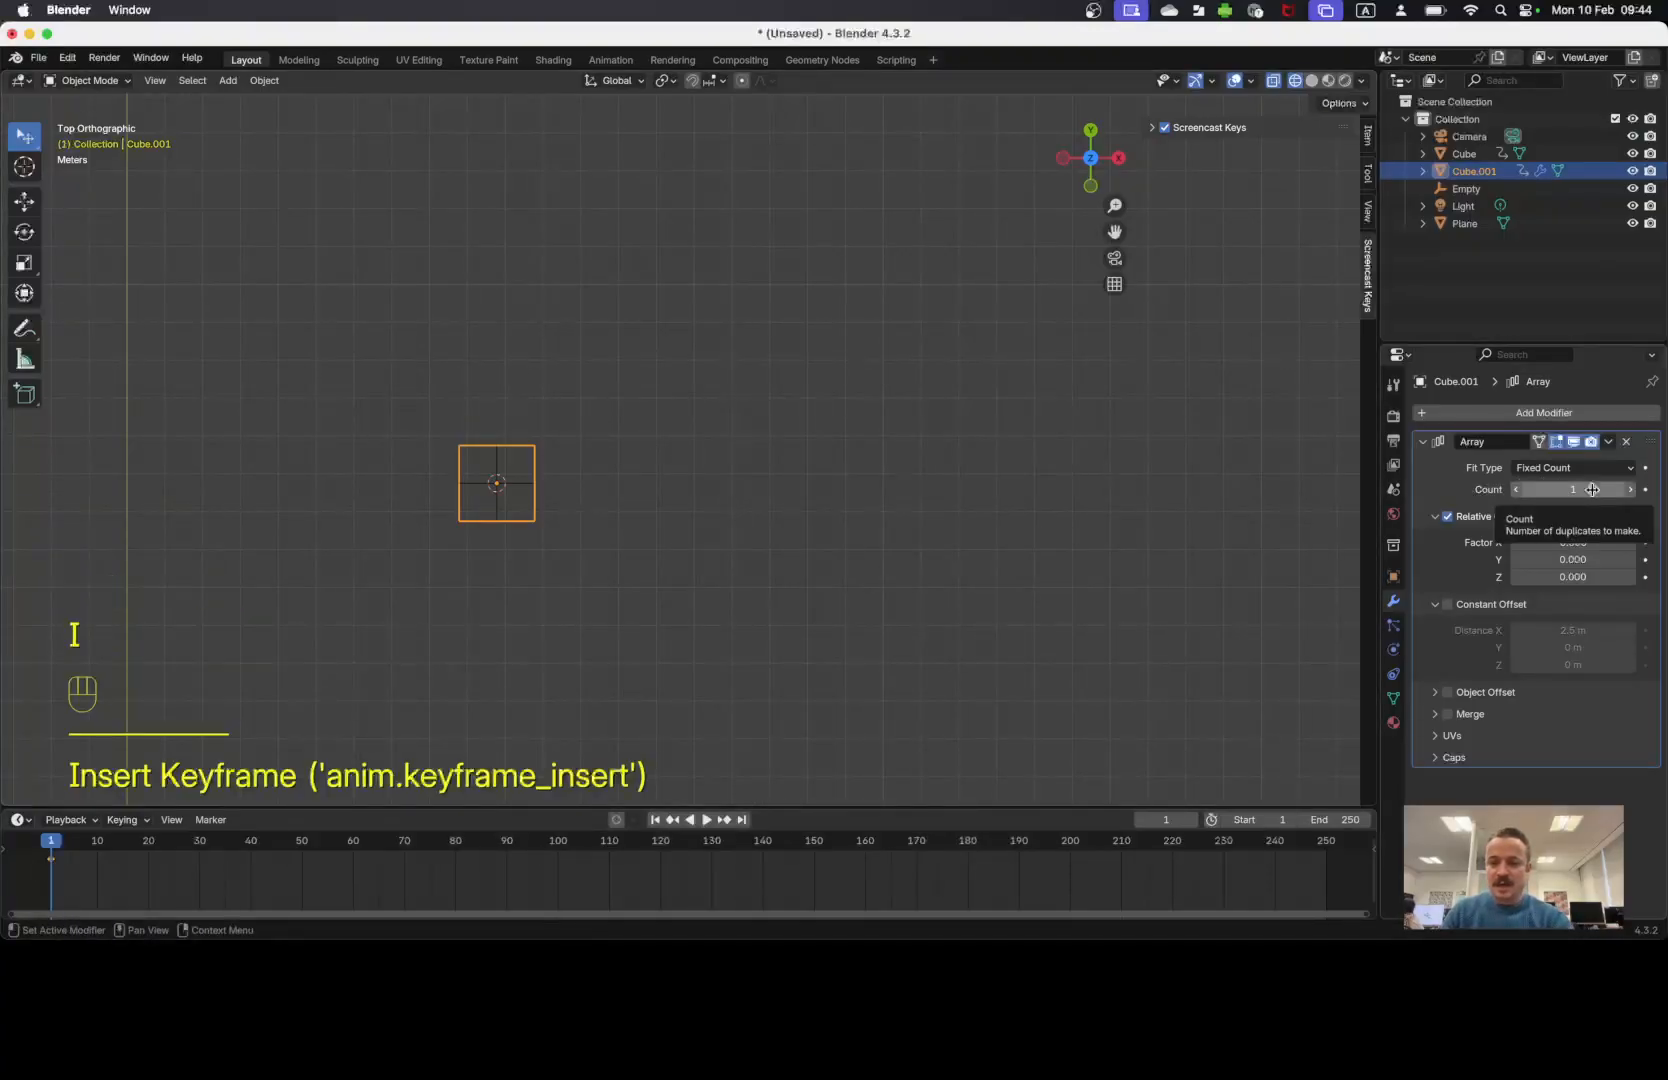
key(i)
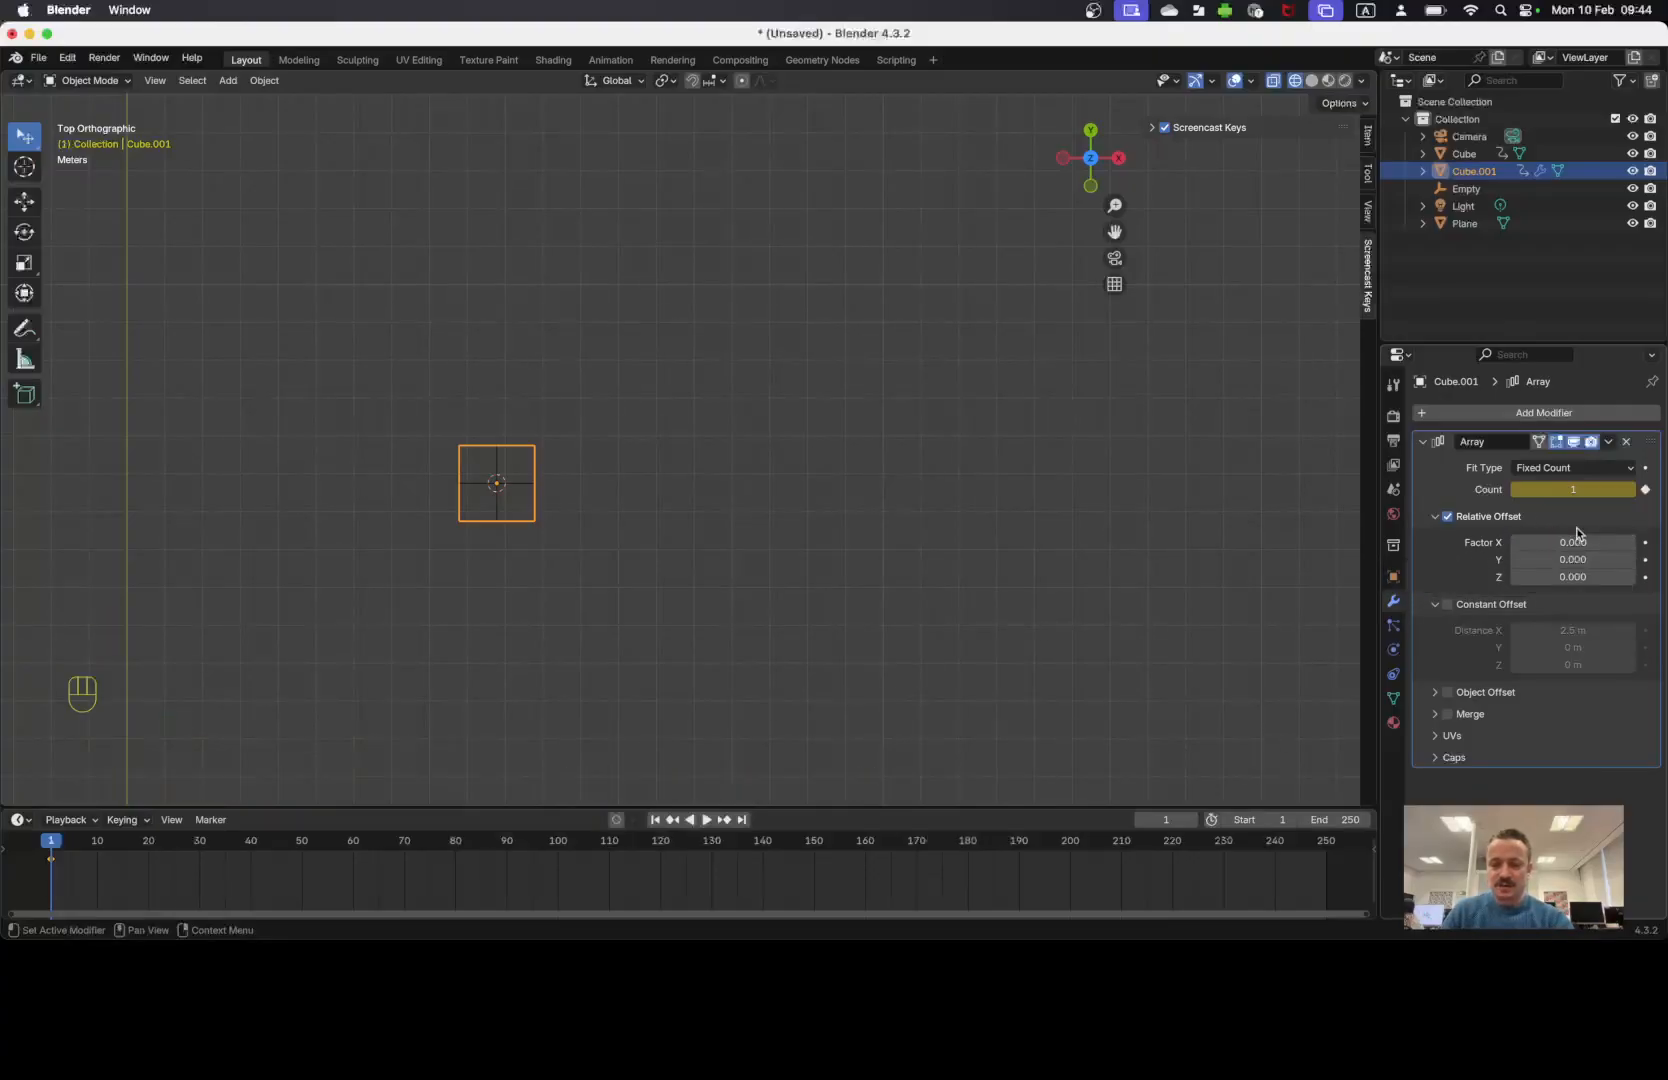
key(i)
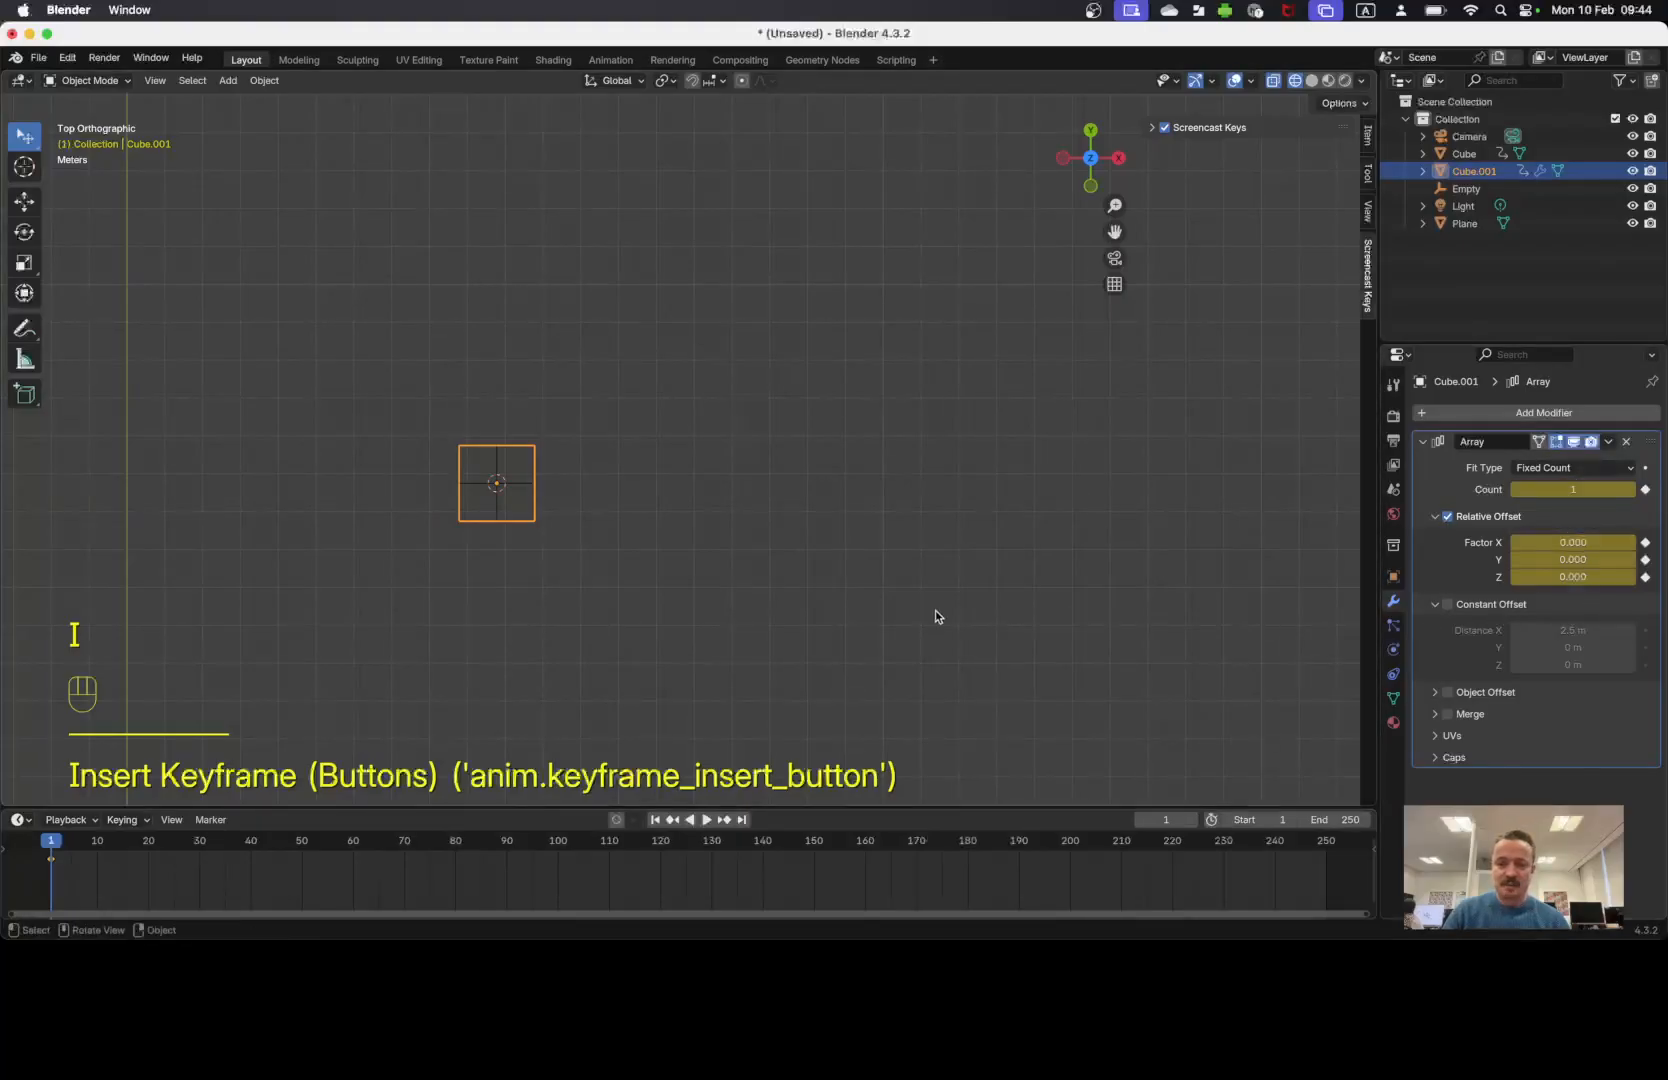
At frame 120, set the array's Count to 11 and Relative Offset X factor to 1, and keyframe both settings.
drag(50, 845, 659, 854)
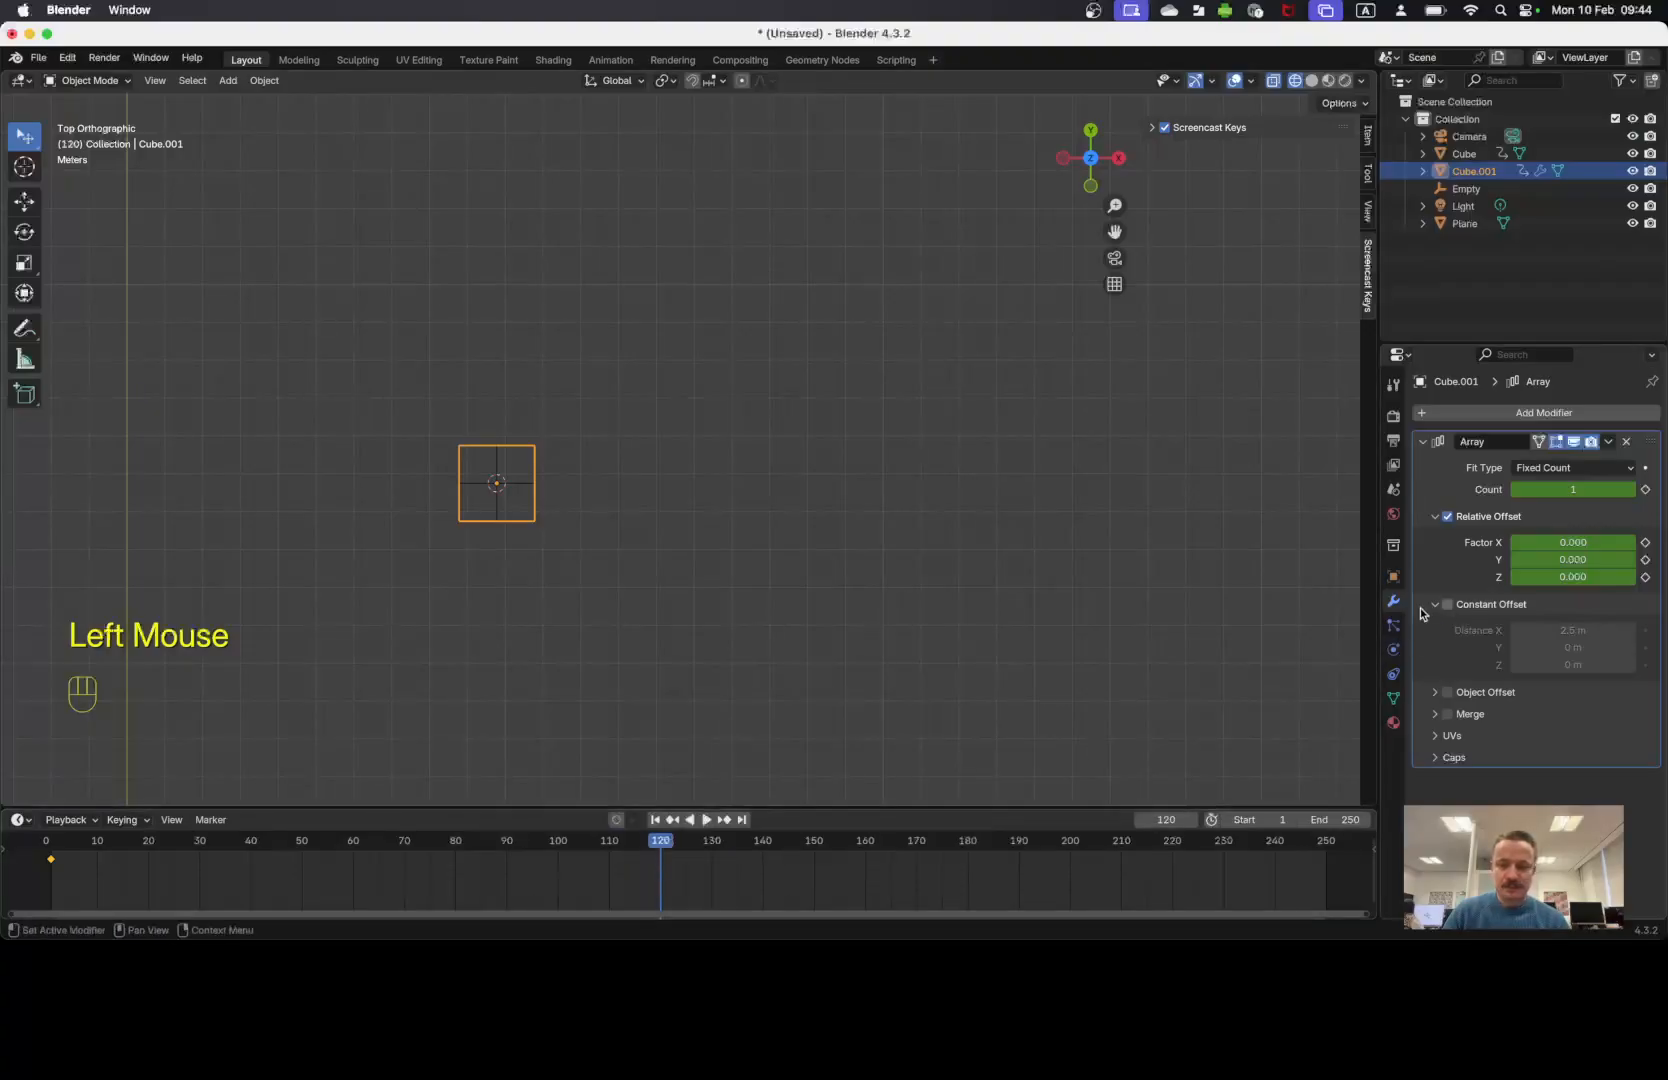
double_click(1585, 490)
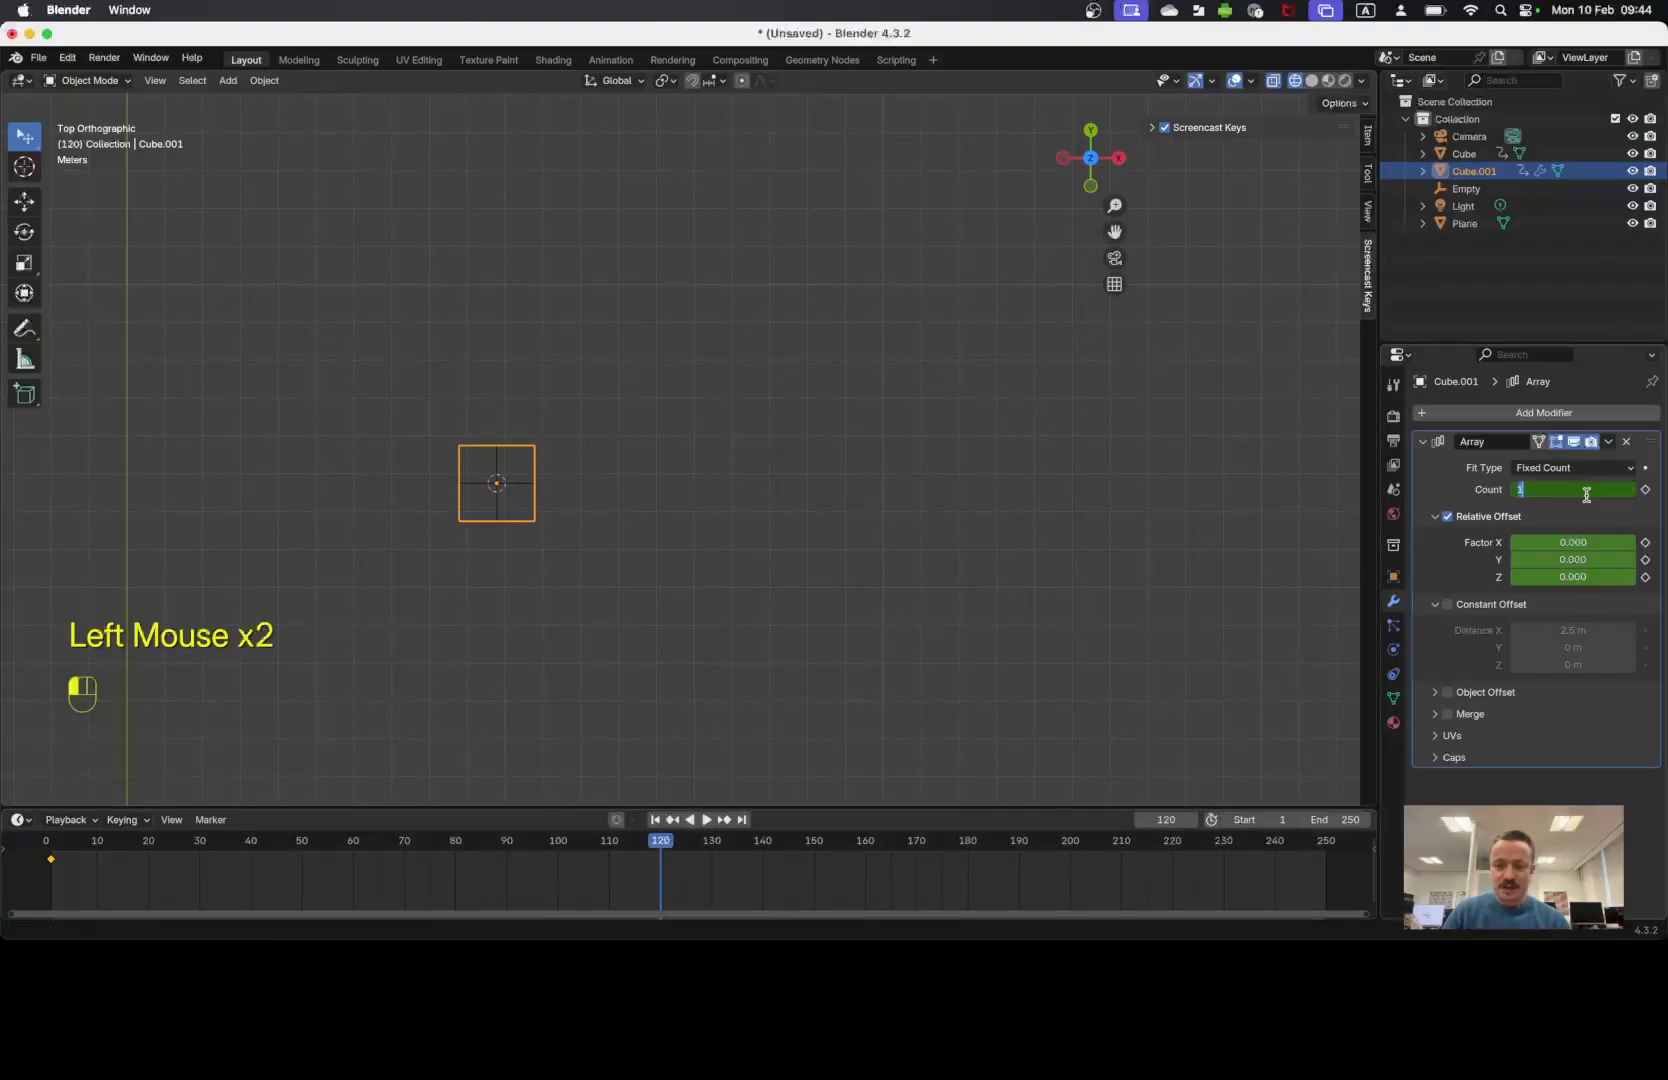
text(1)
key(Return)
click(1573, 540)
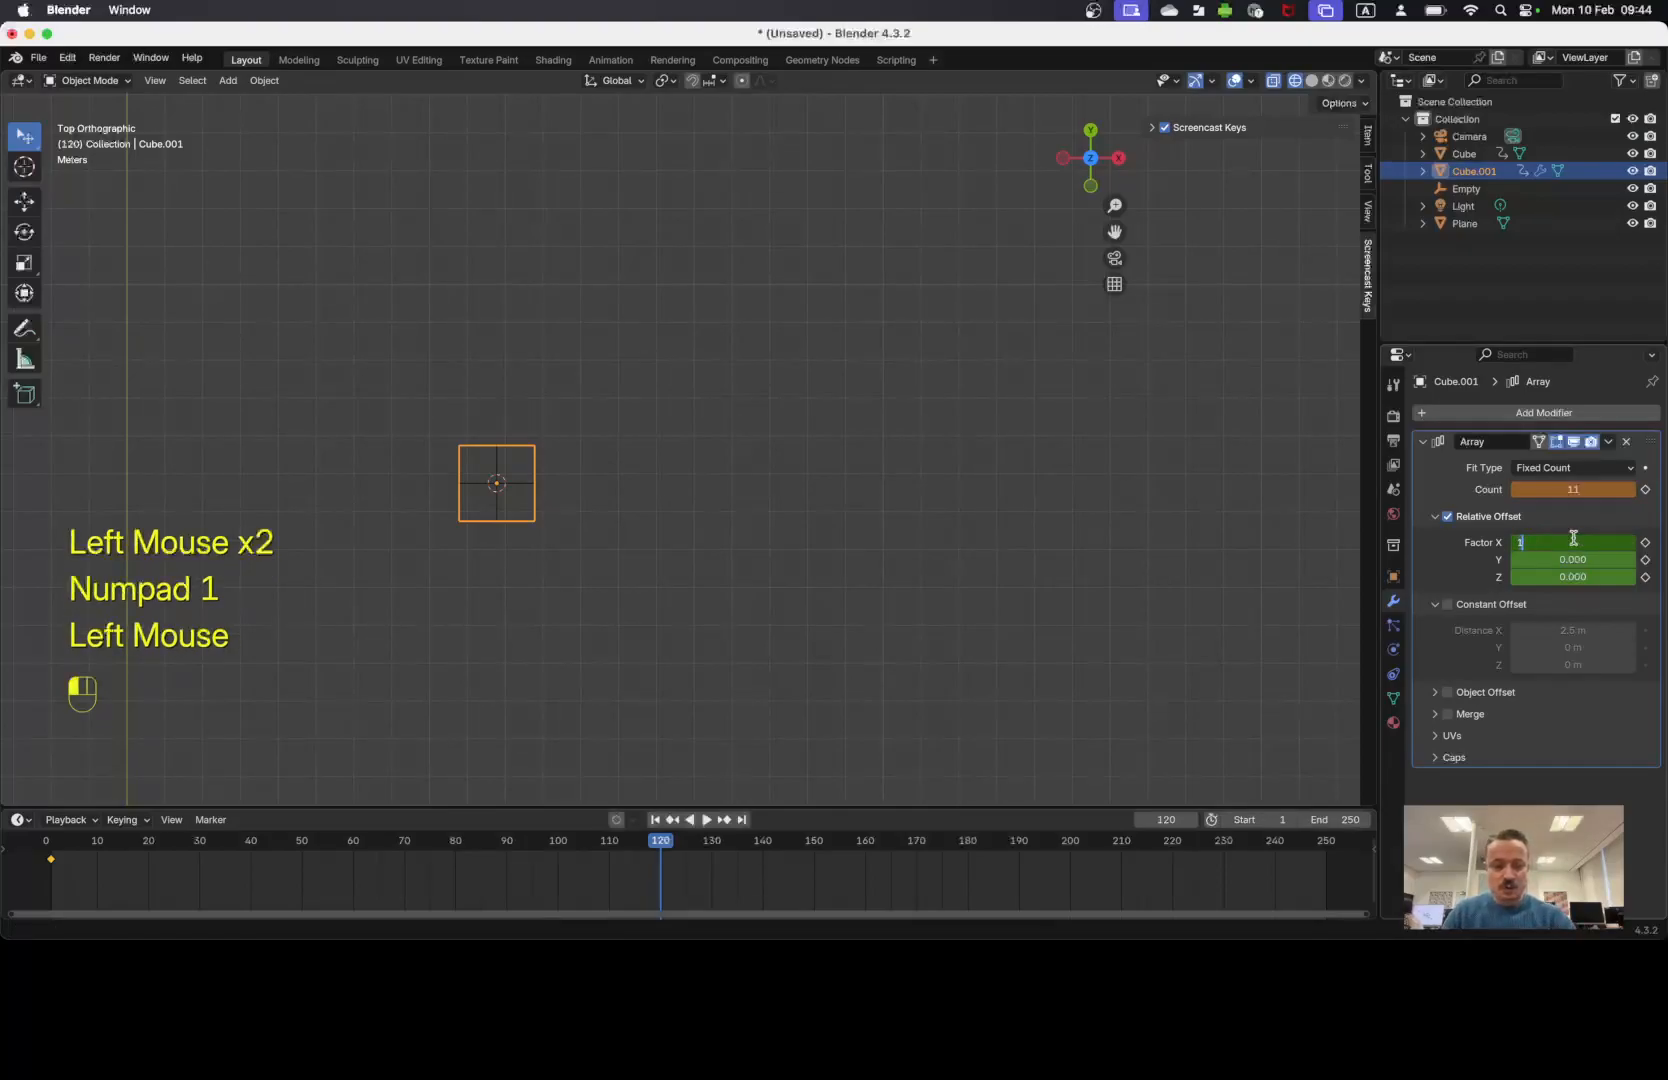
text(1)
key(Return)
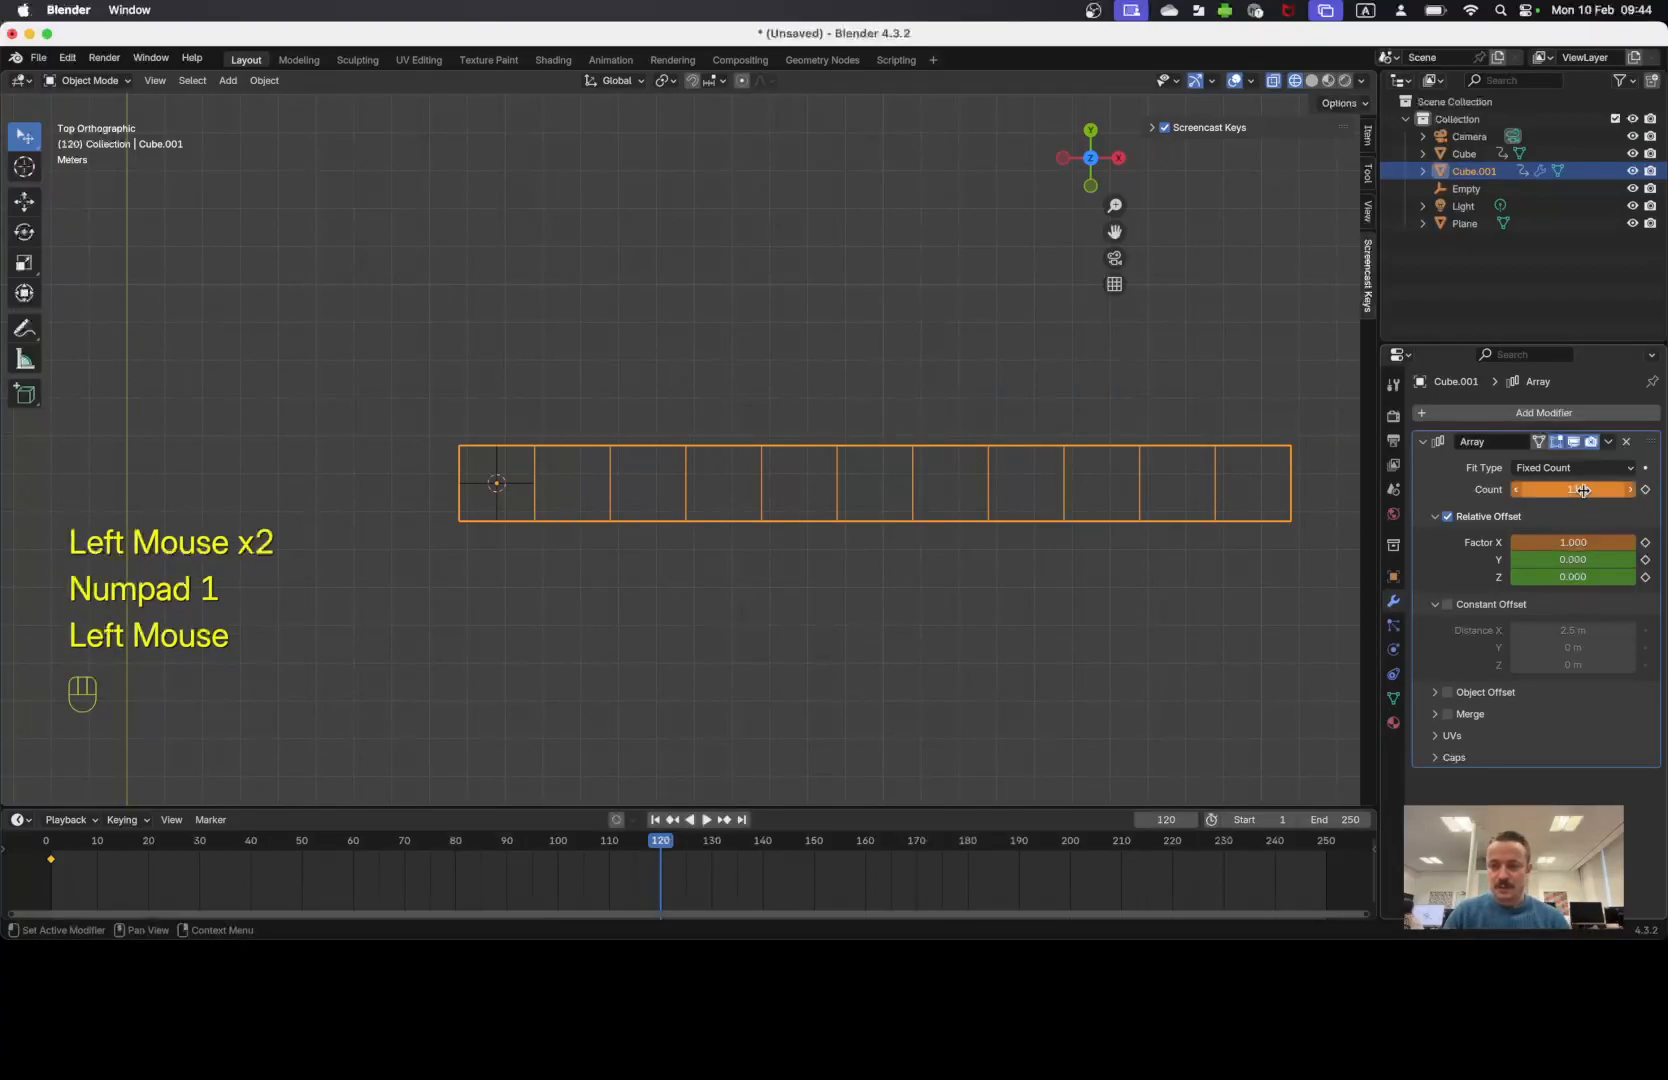
key(i)
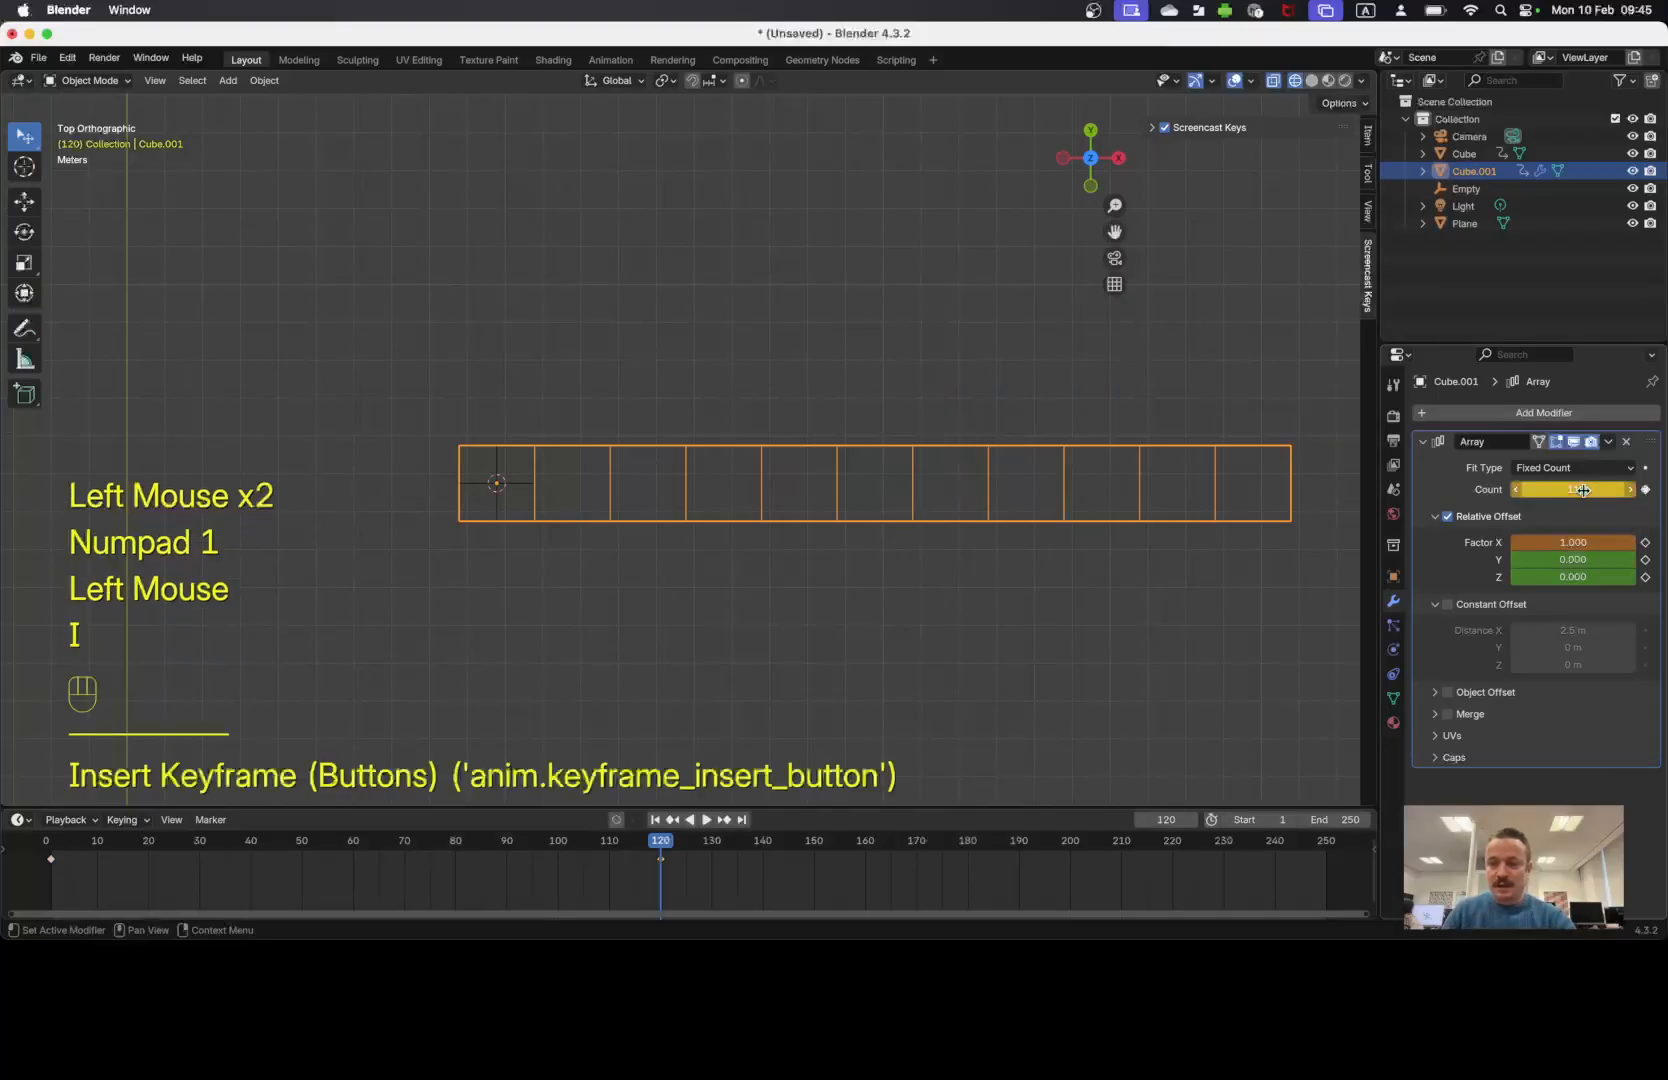
key(i)
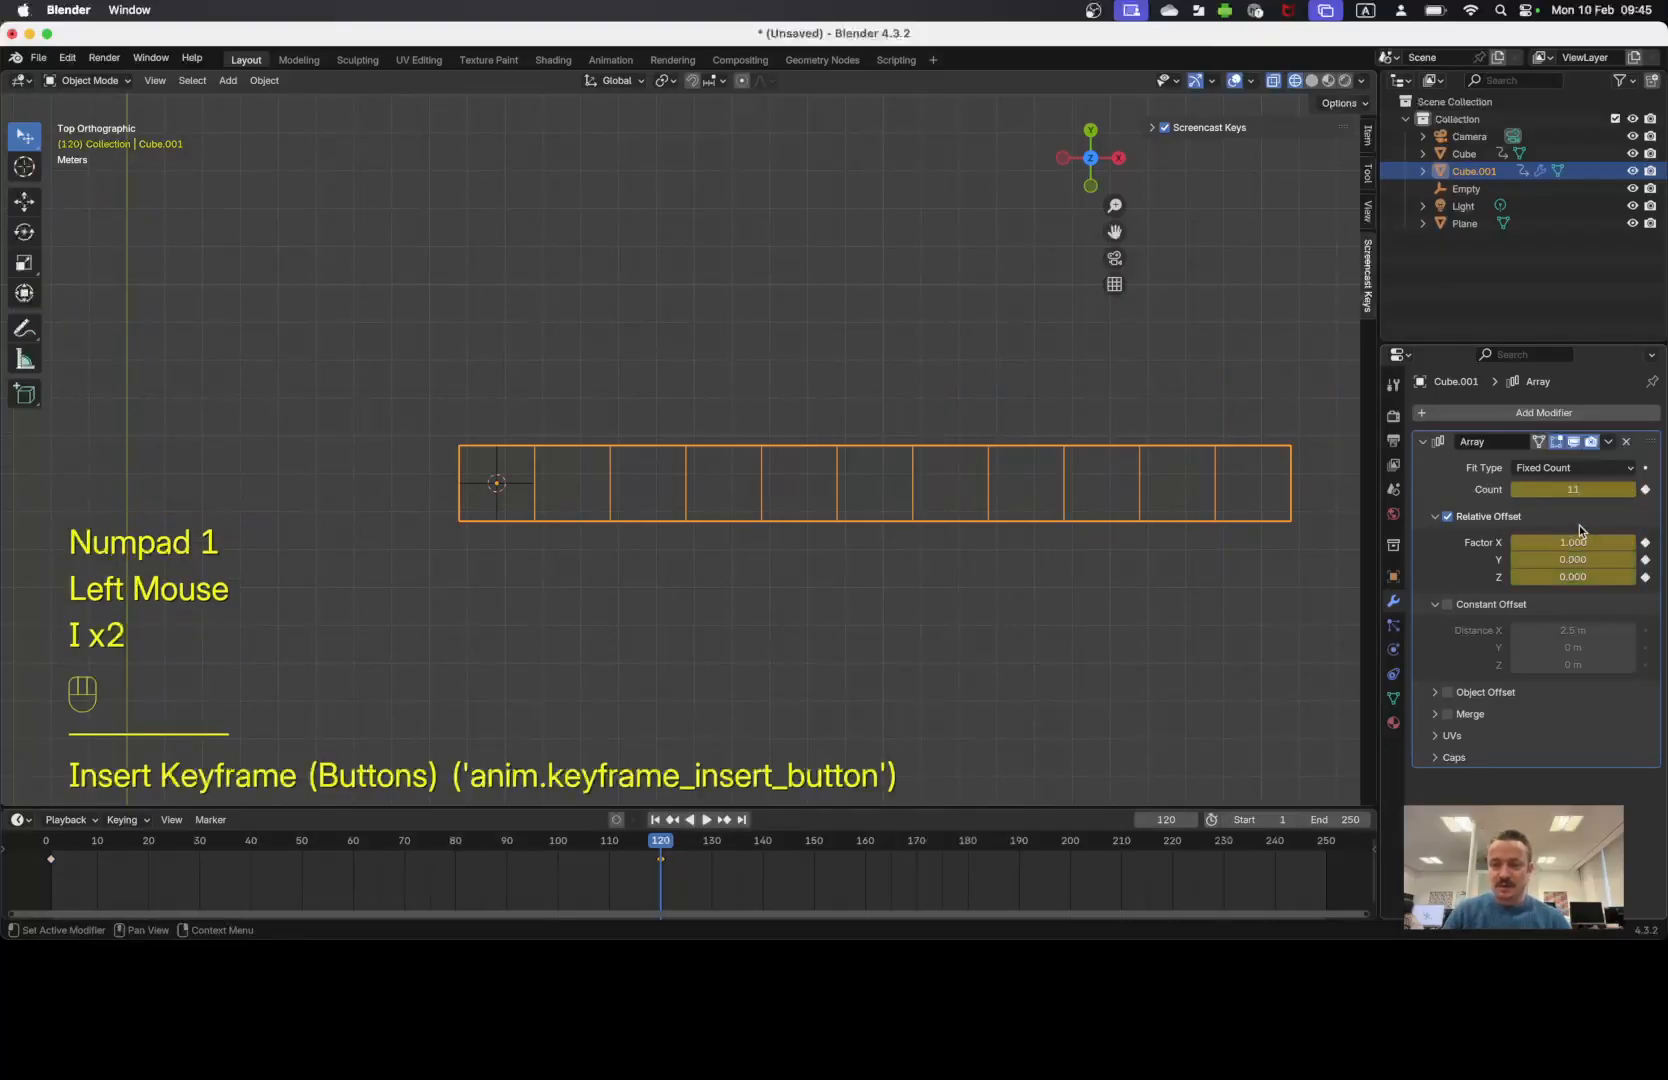
Play the array animation from the first frame to review it, and stop the playback.
click(652, 819)
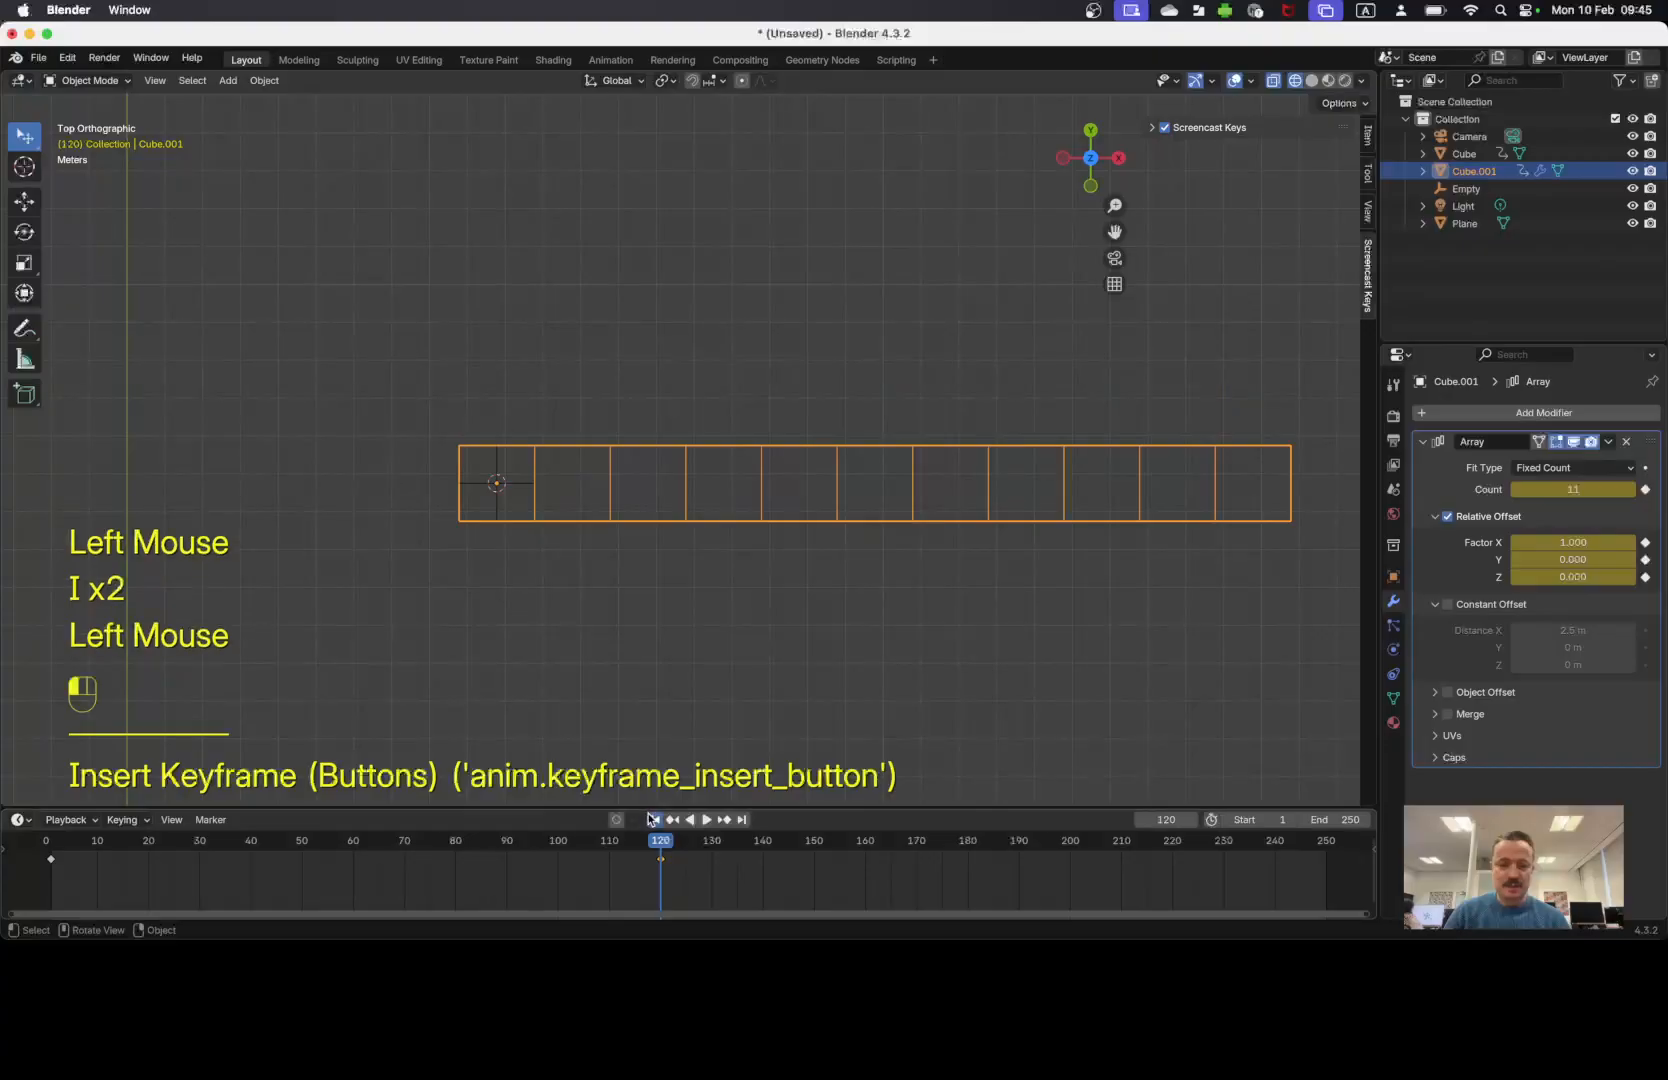
click(707, 819)
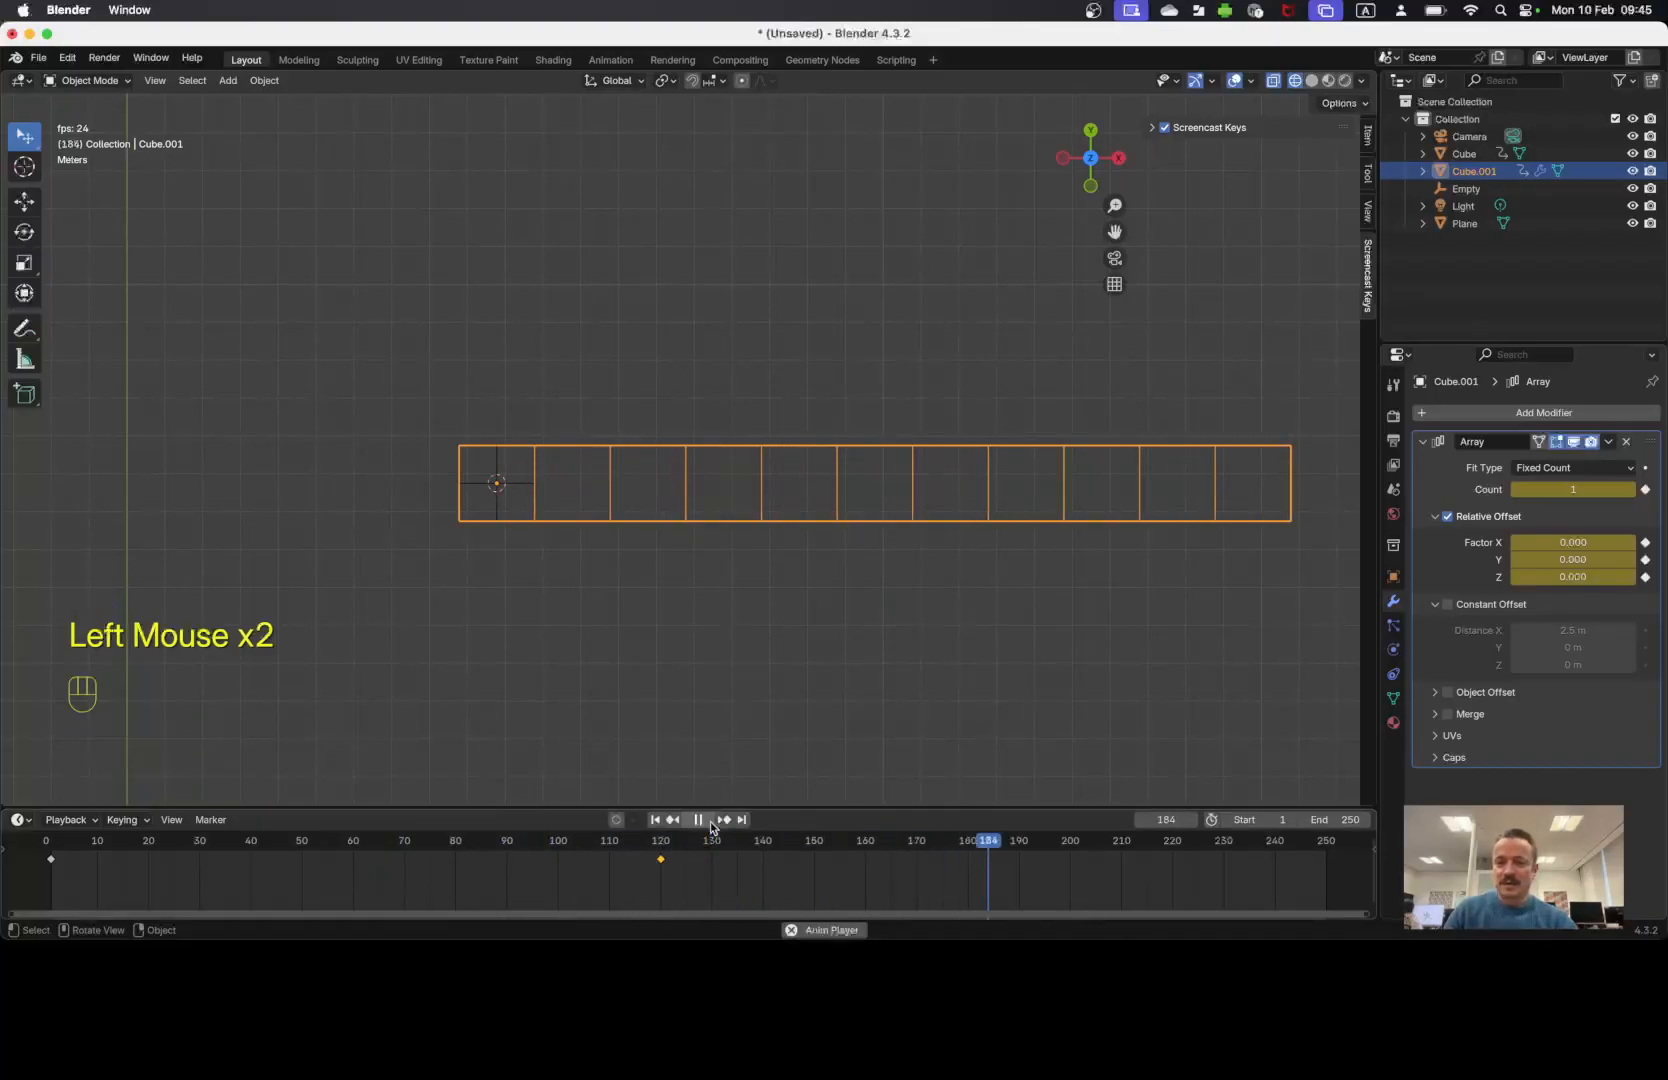
key(Escape)
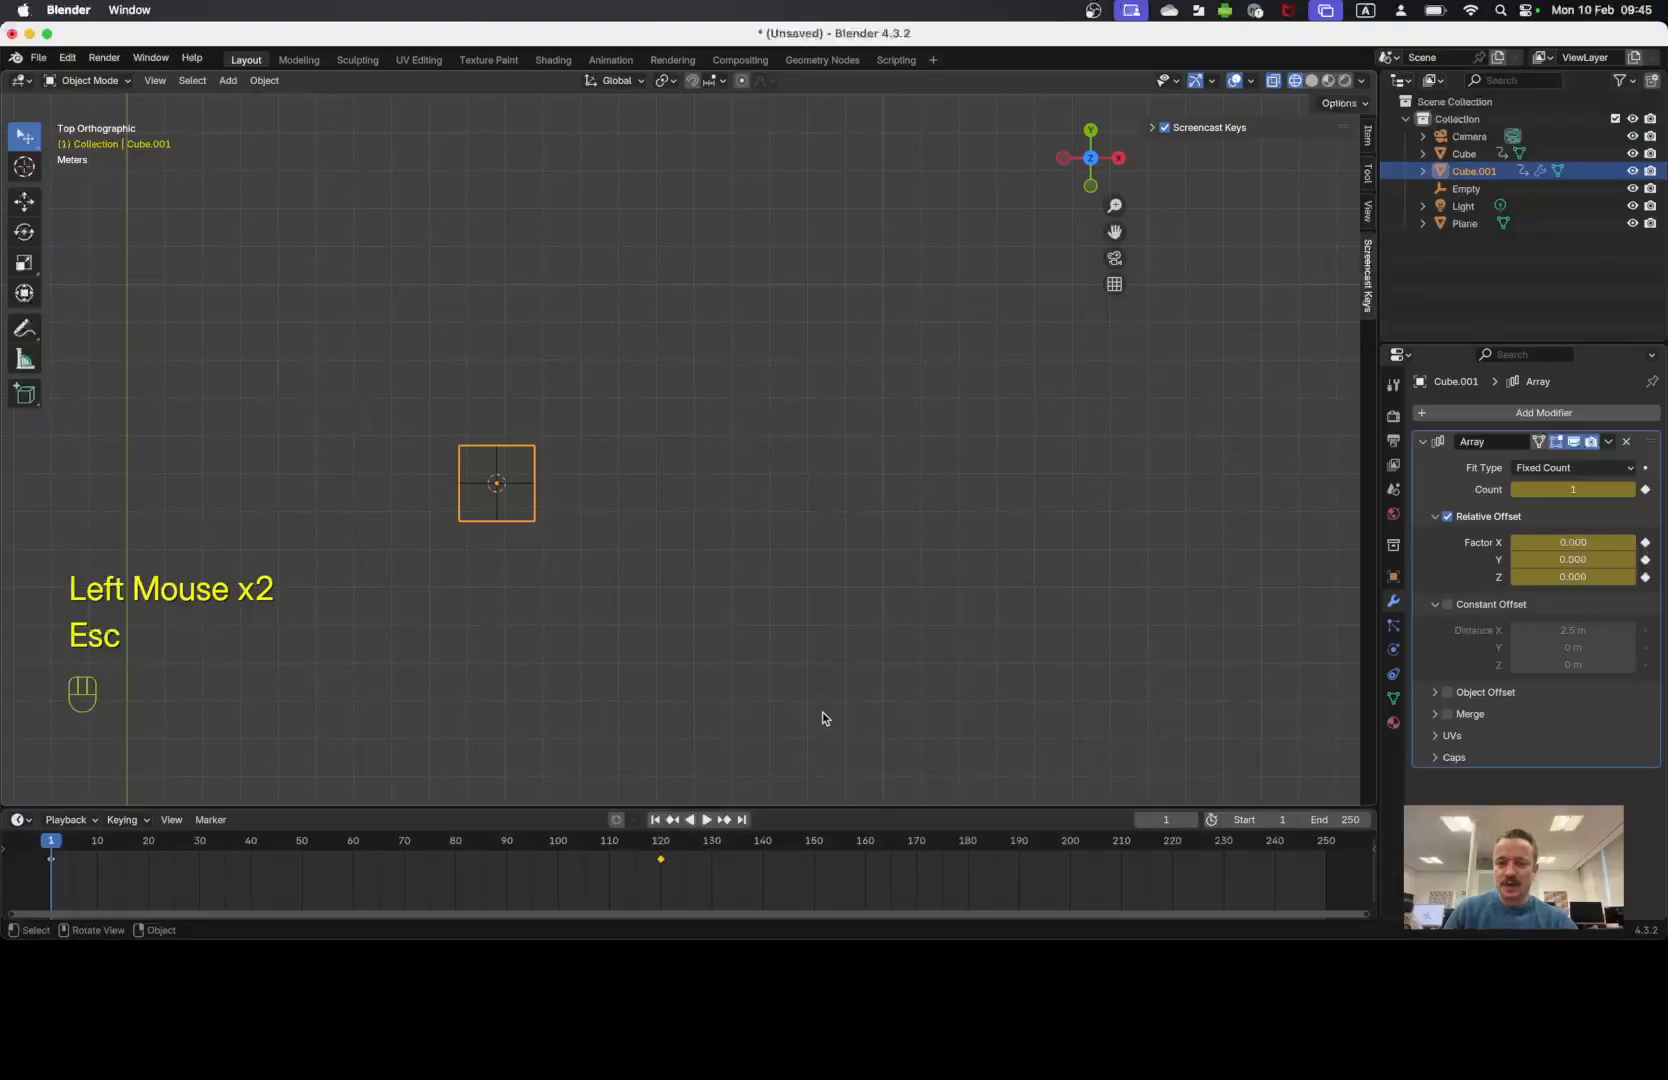
At frame 120, enable Object Offset on the keyframed cube's array and assign Empty as its offset object.
click(660, 842)
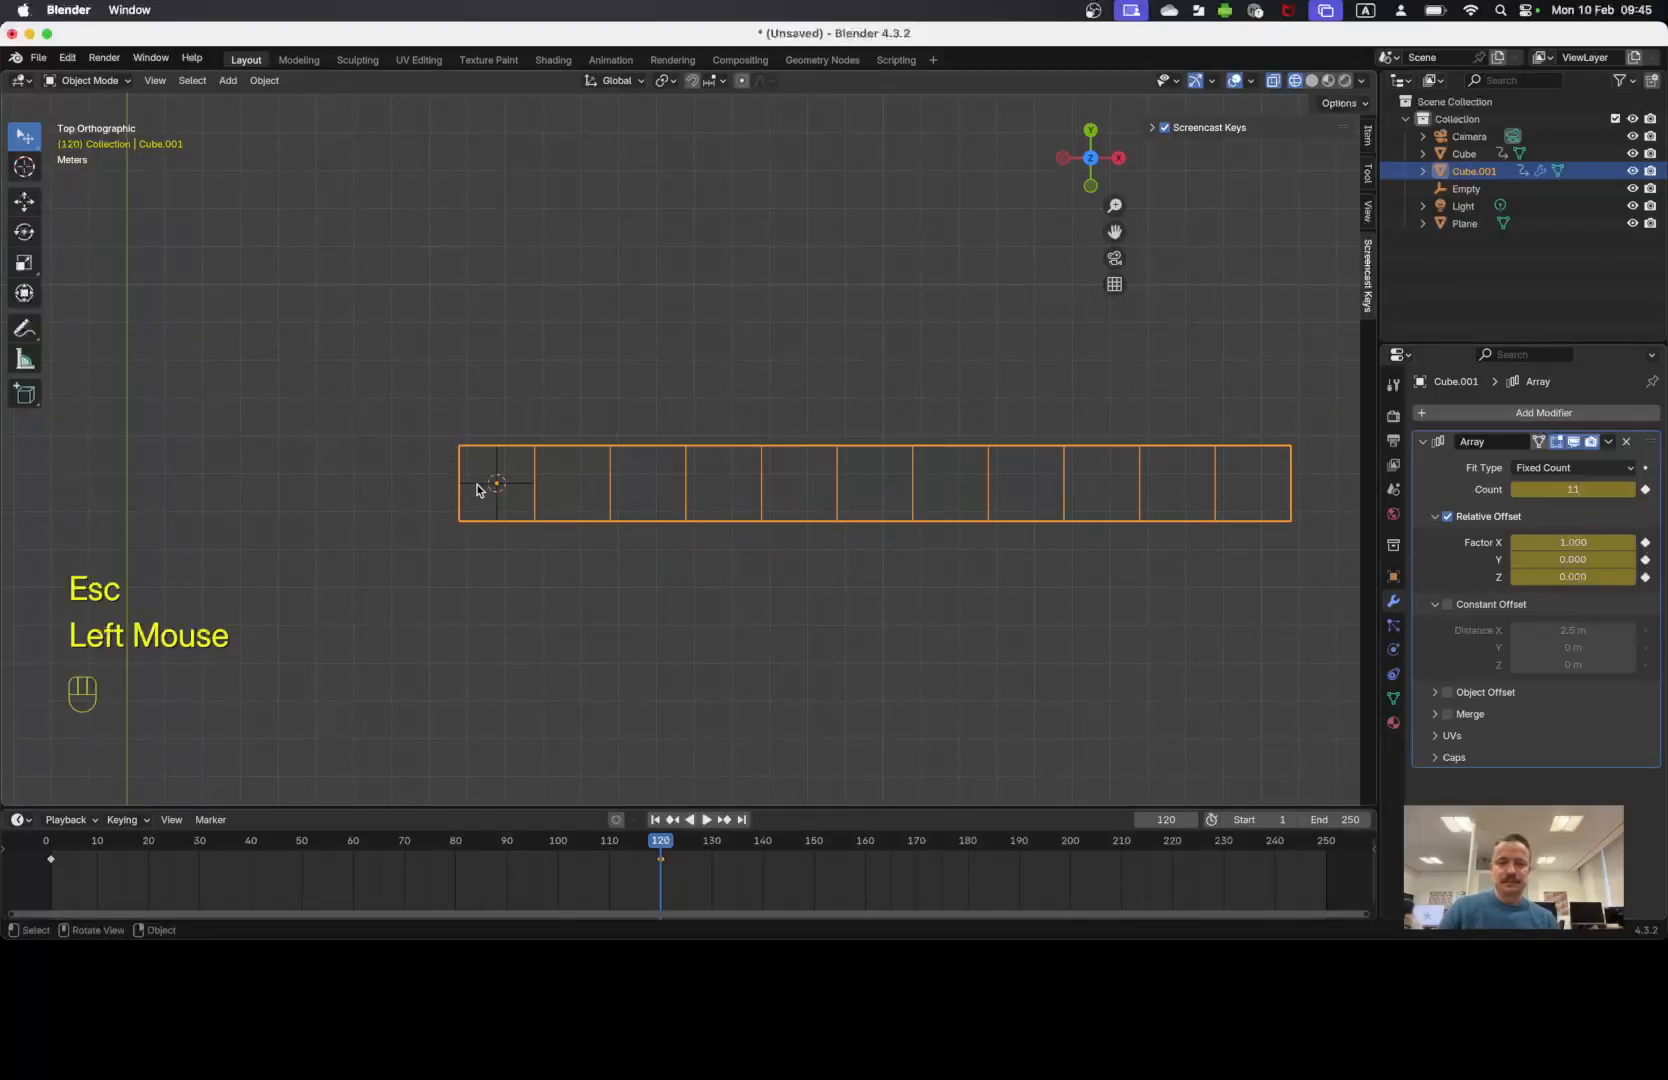
click(1445, 694)
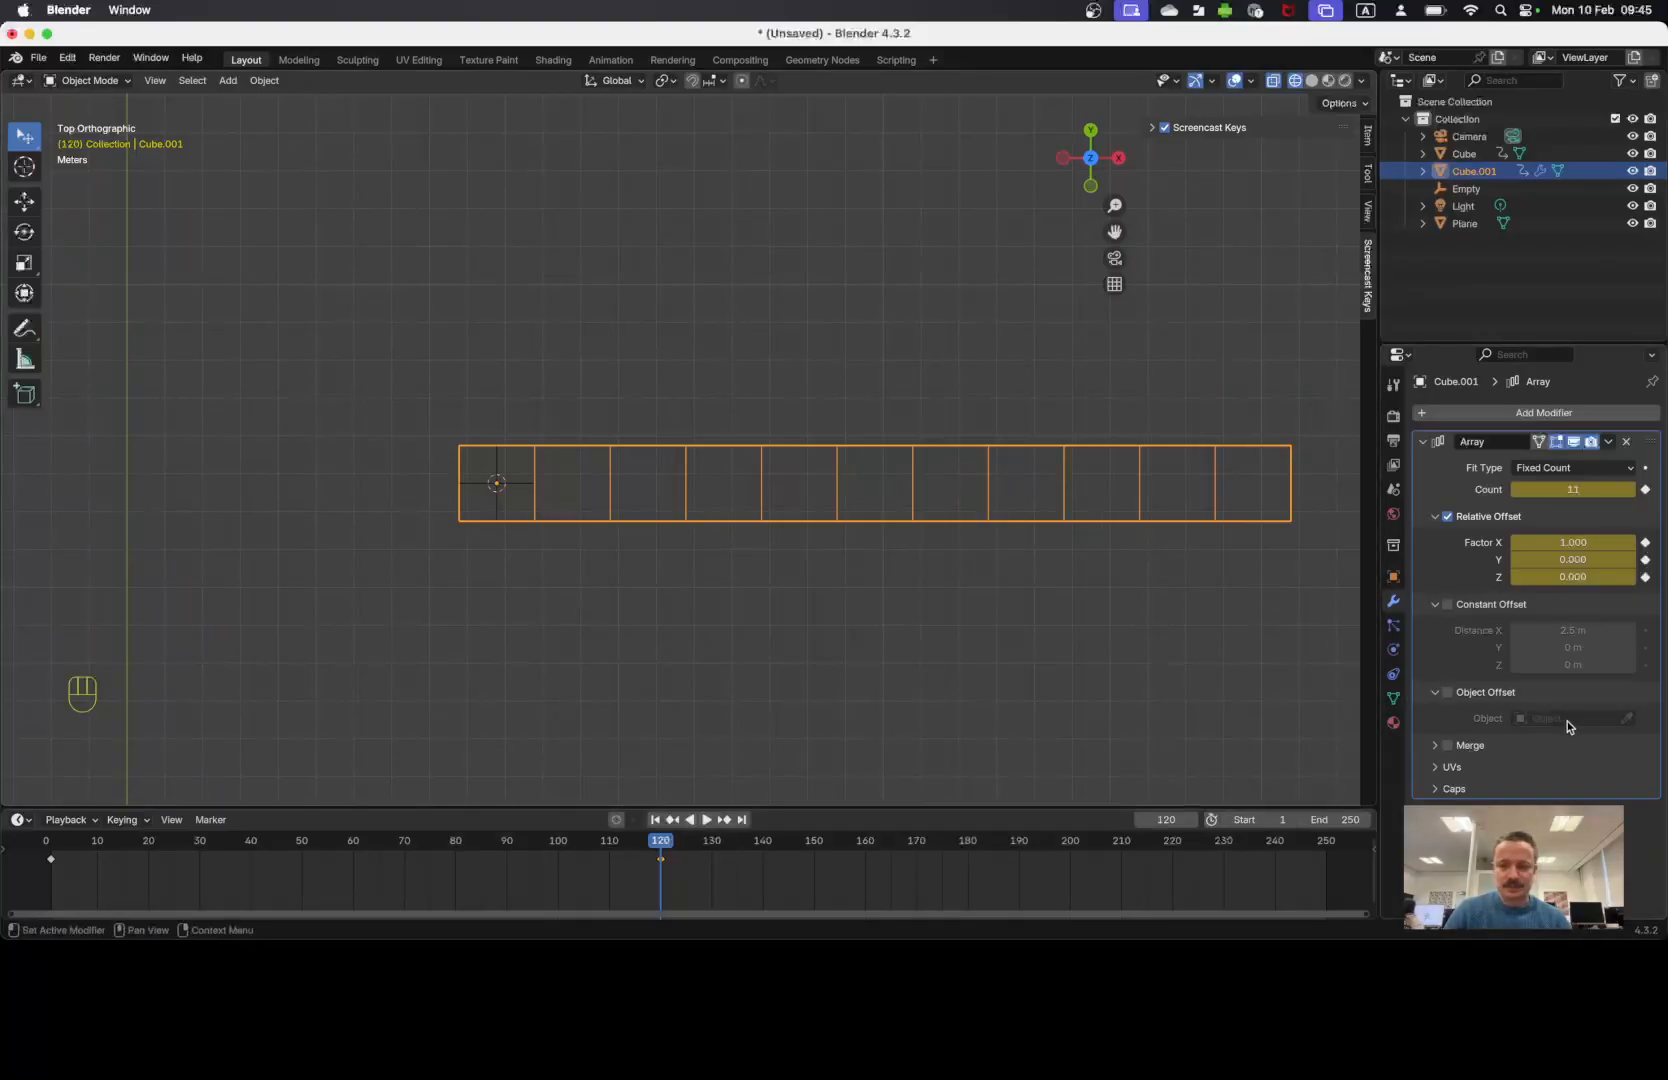
click(1447, 692)
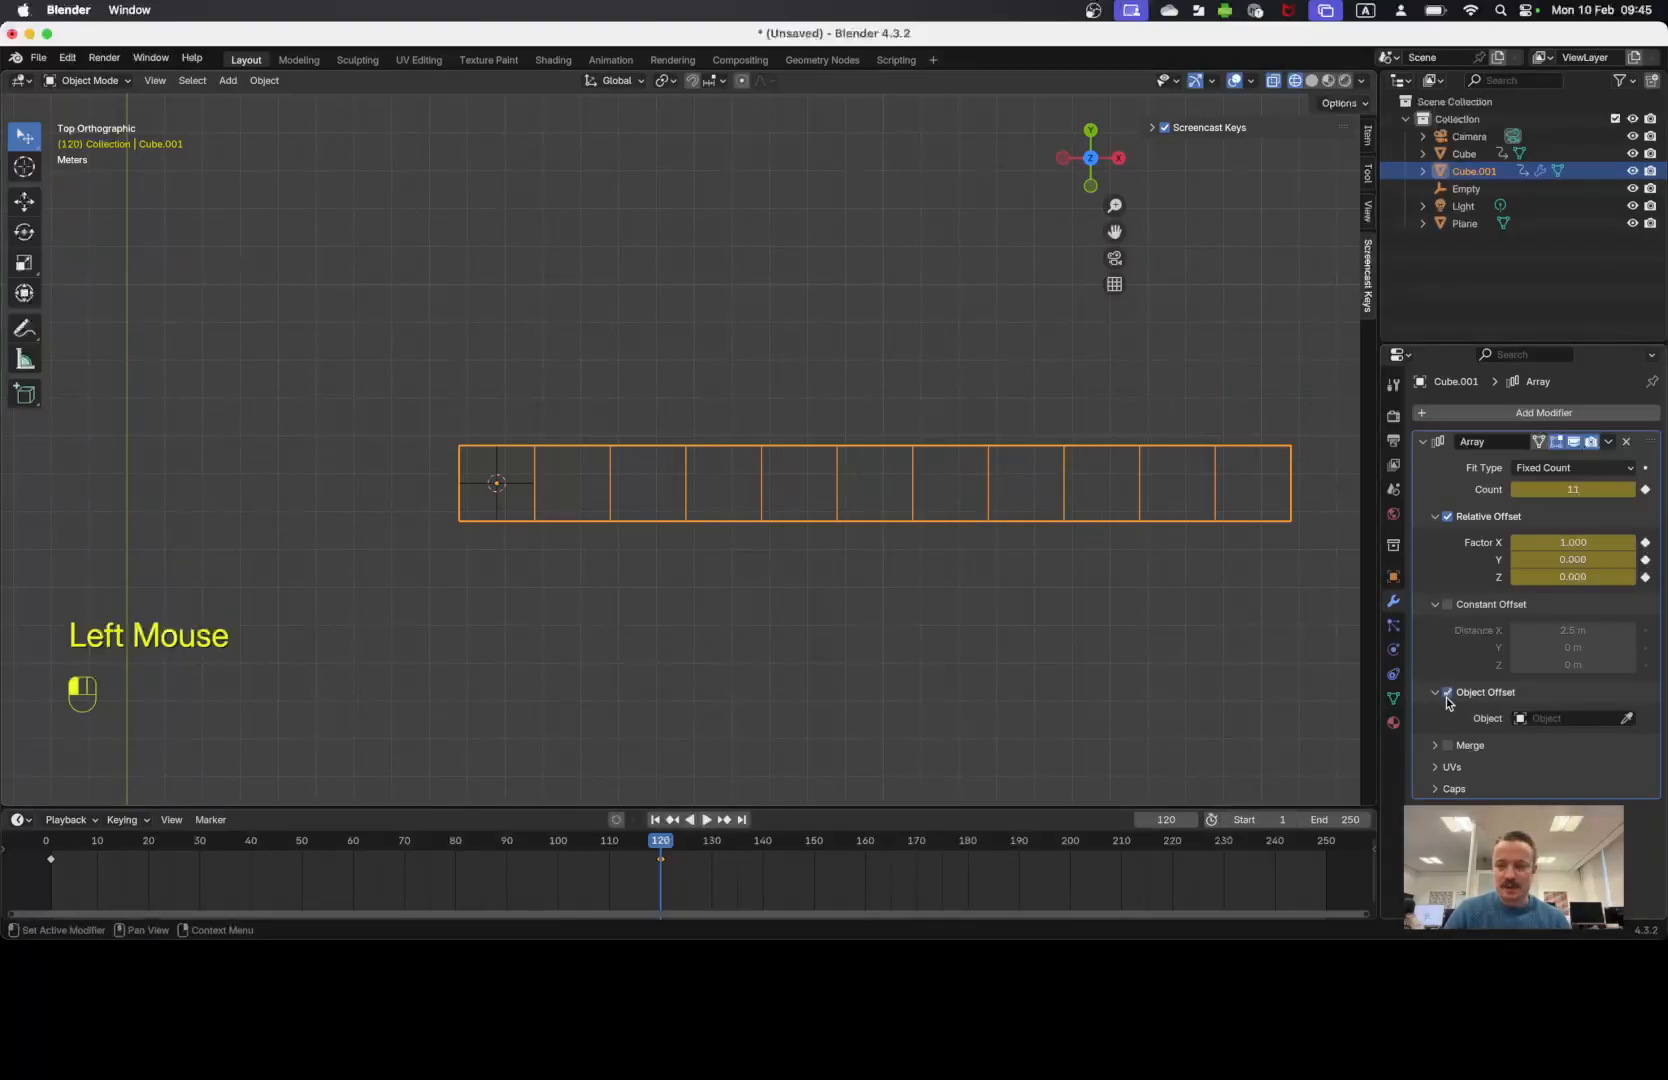
click(1540, 718)
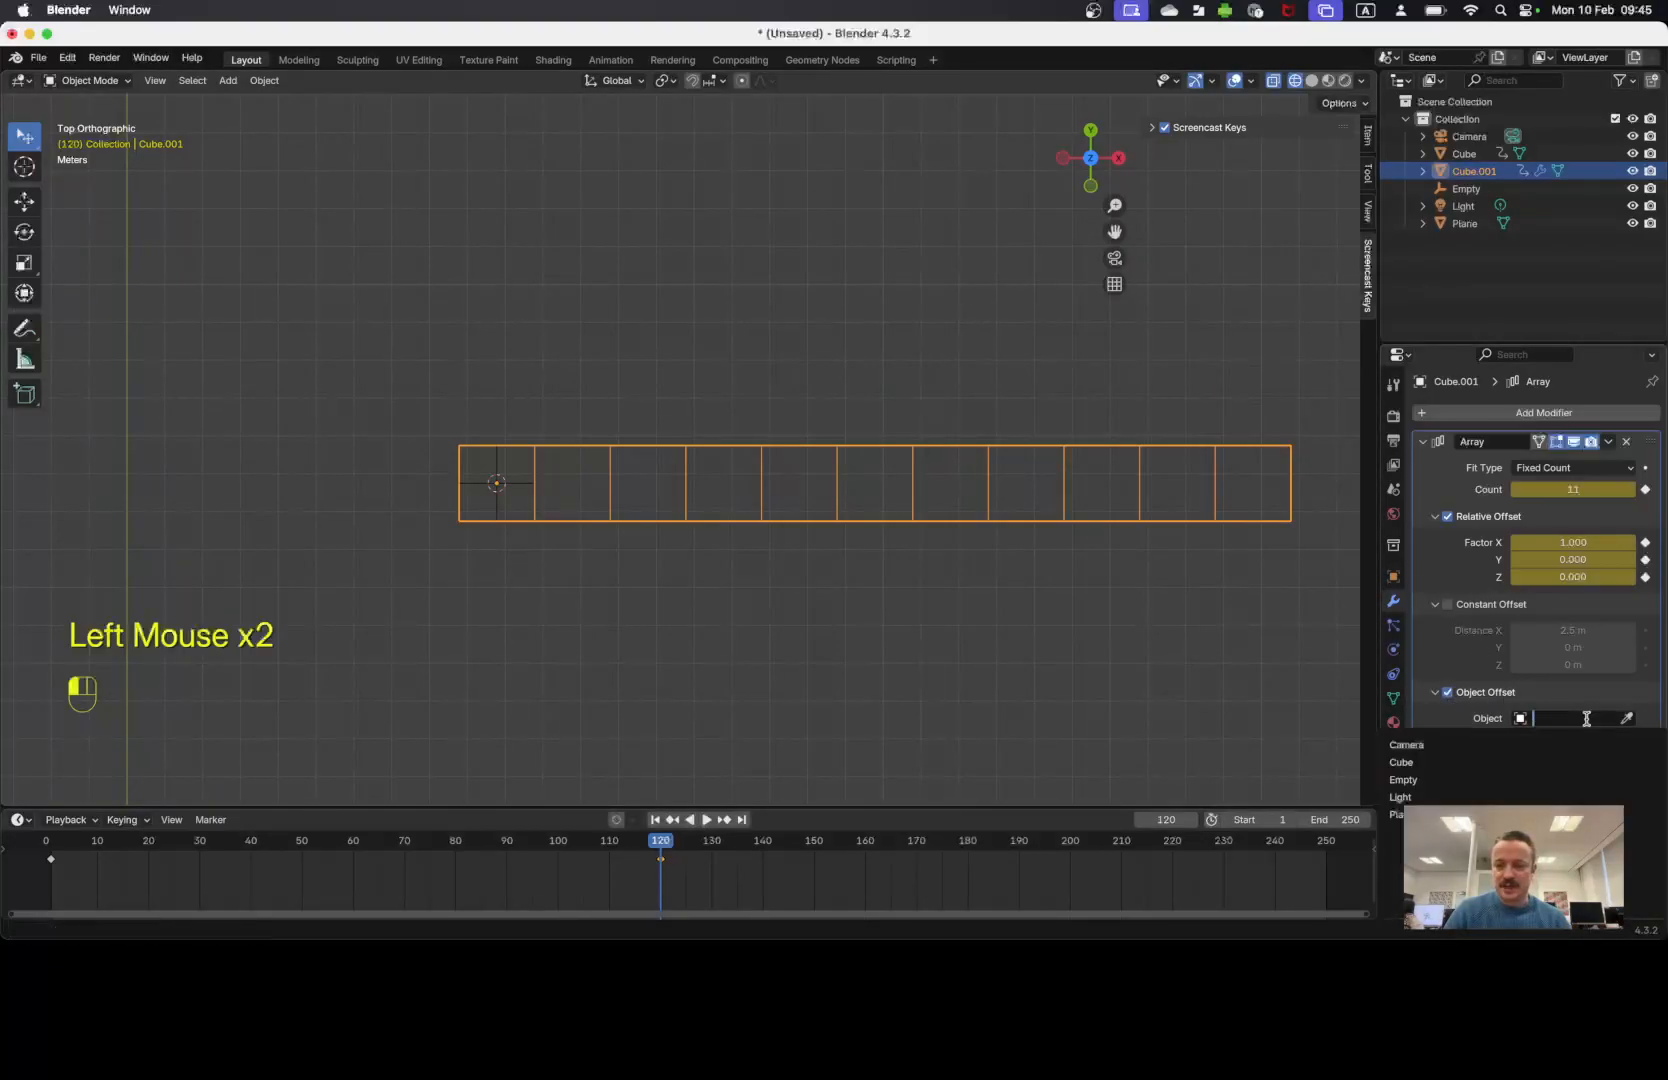
click(1503, 779)
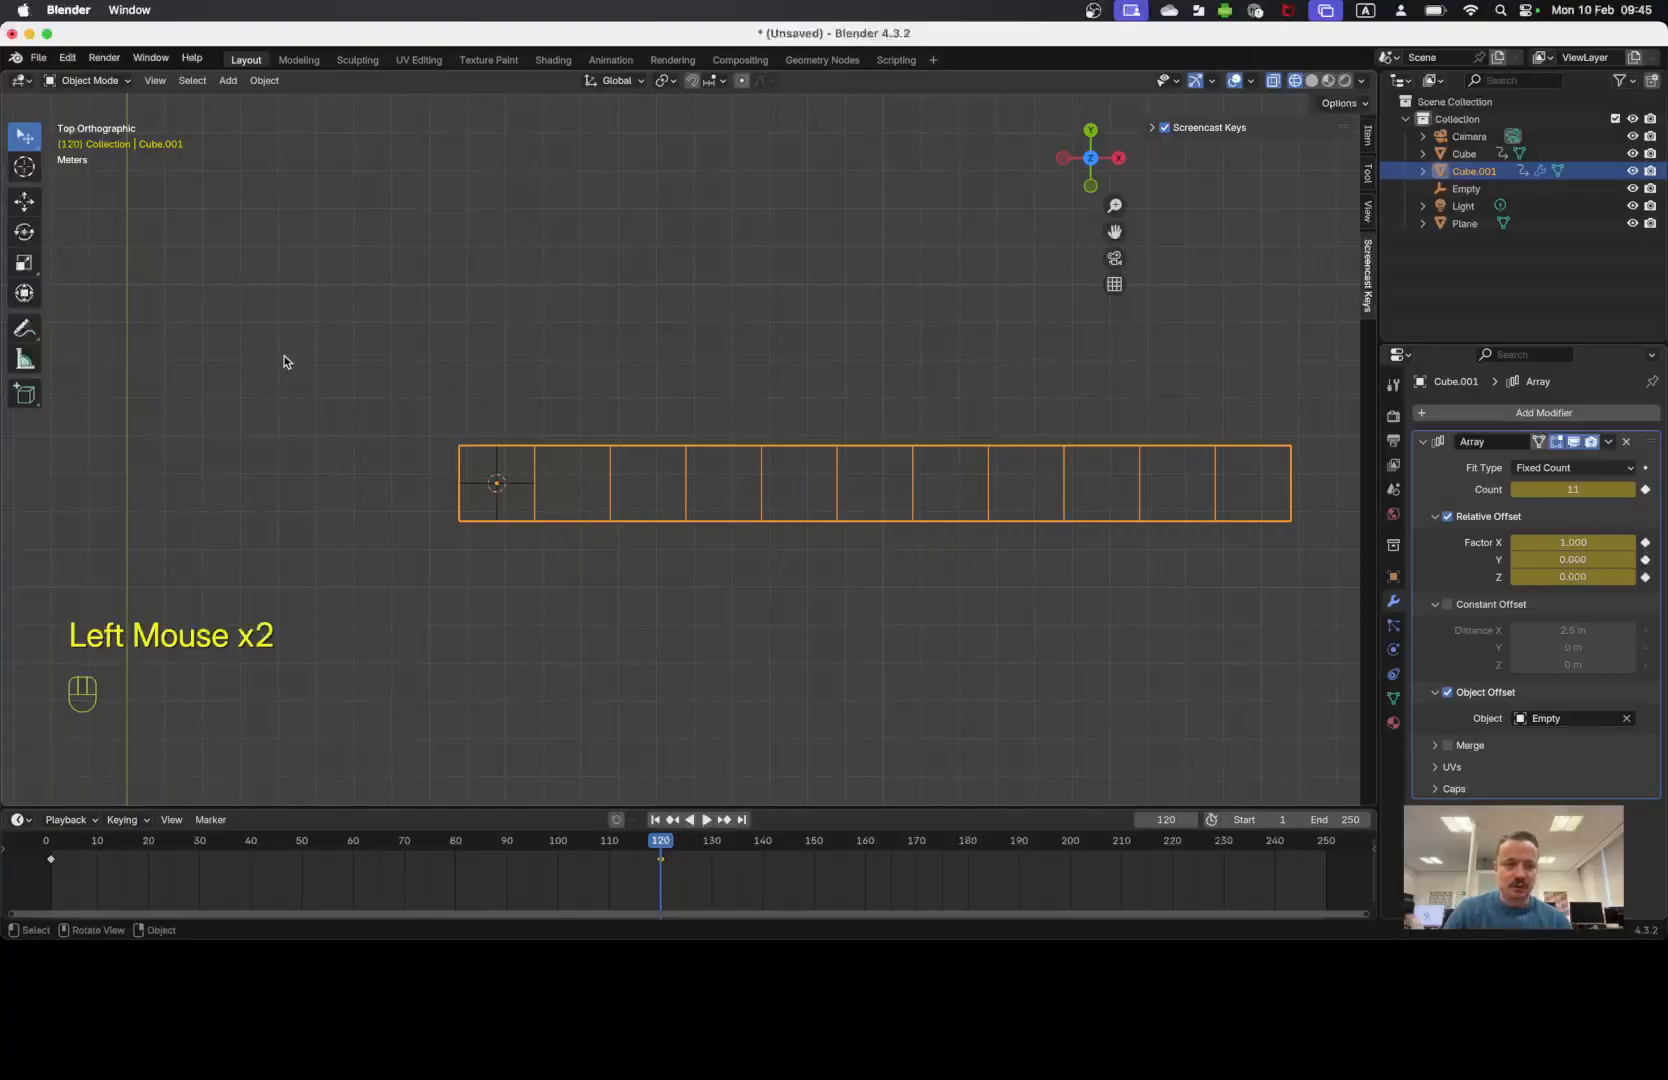
Place the 3D cursor below the array's first cube and add a new mesh cube there.
click(24, 166)
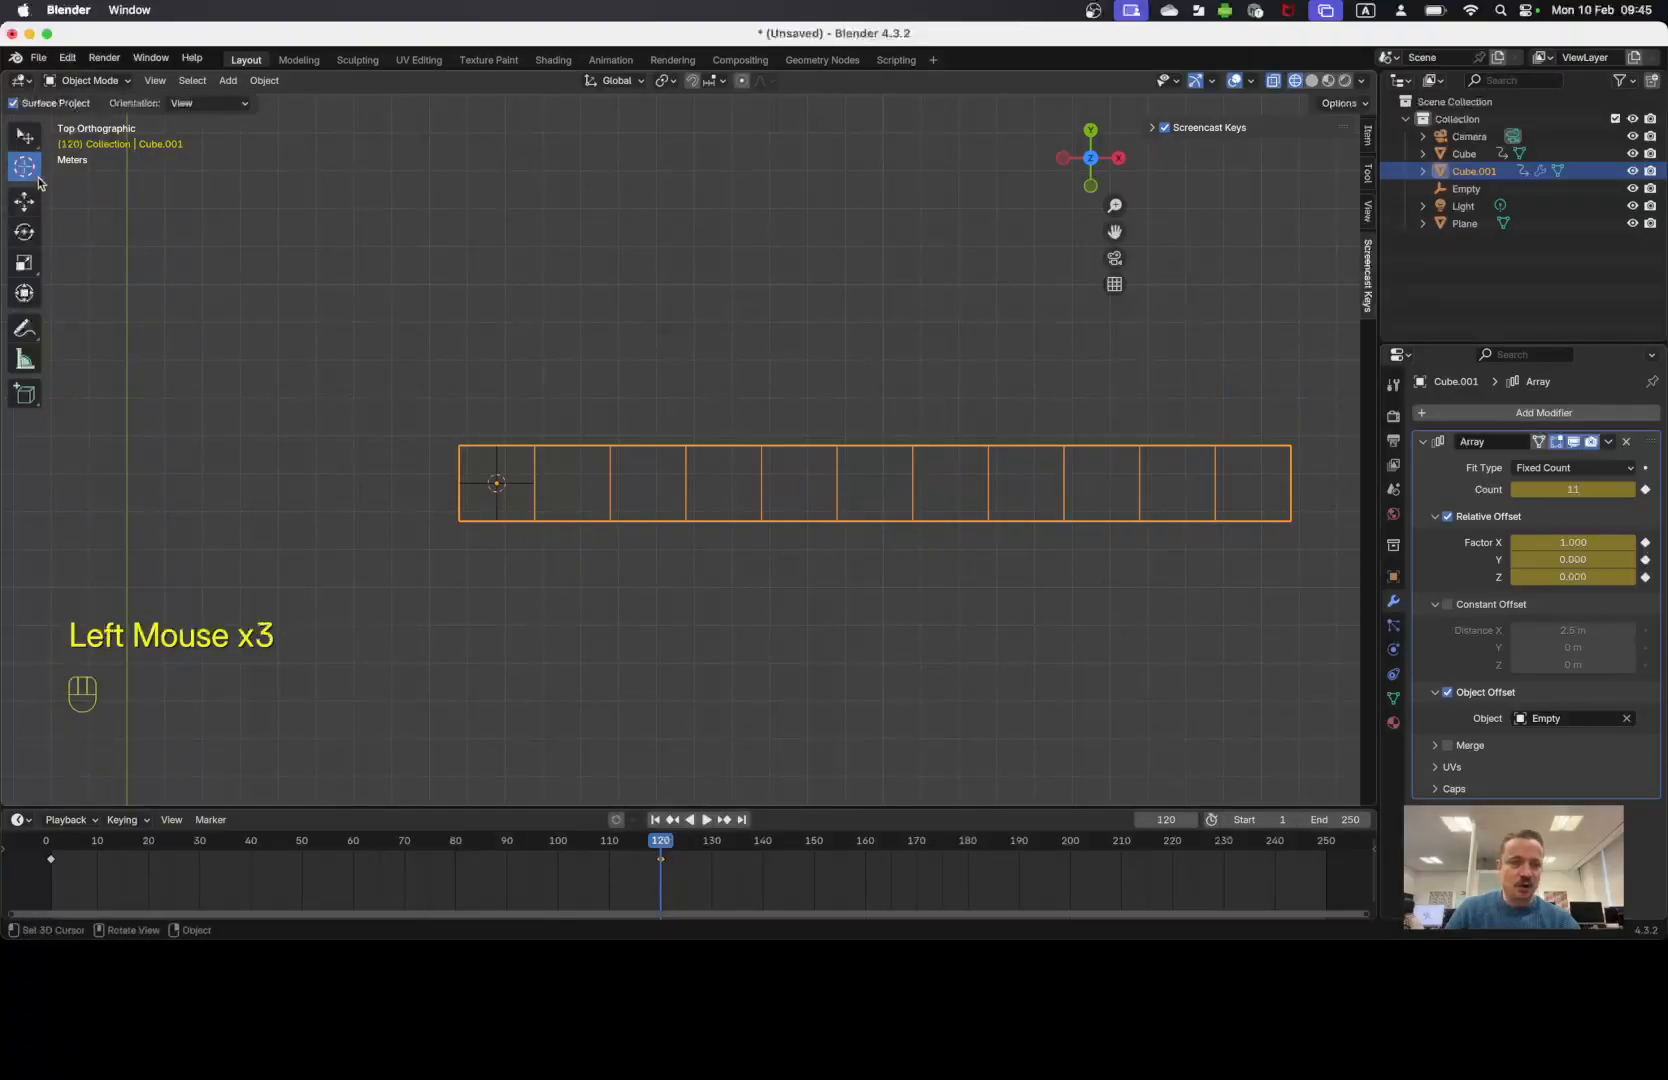
click(504, 668)
key(shift+a)
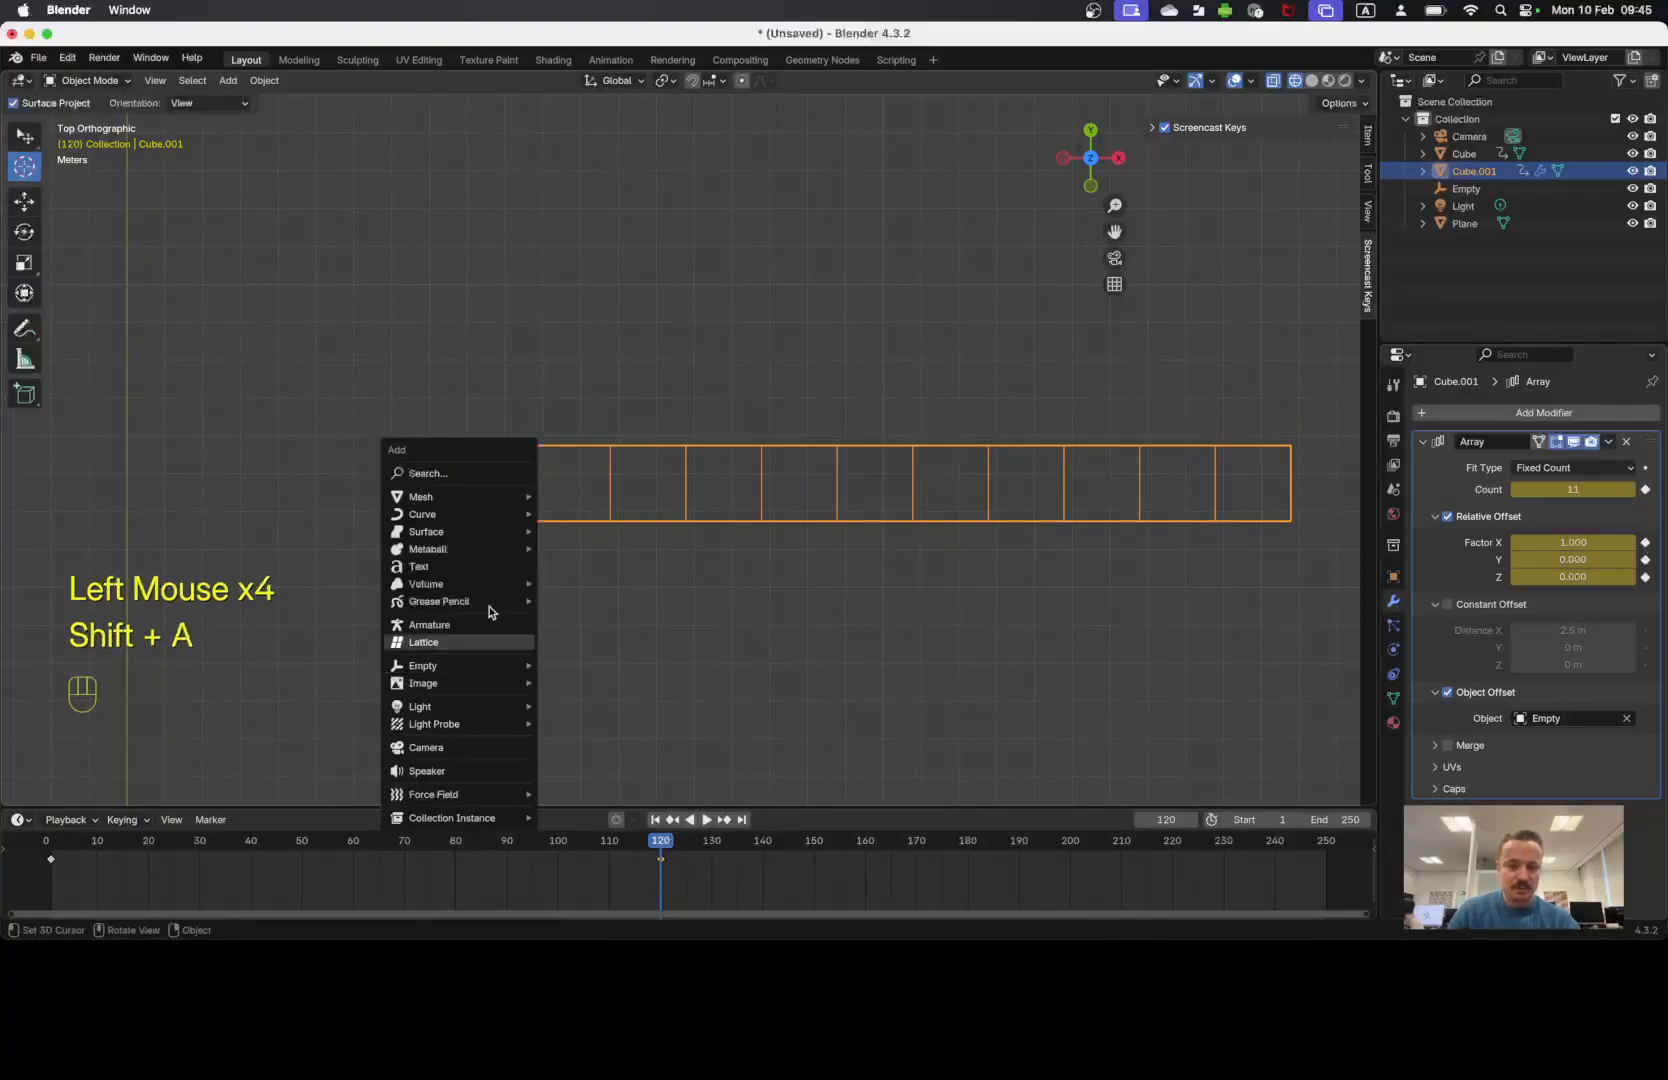
mouse_move(475, 490)
click(584, 512)
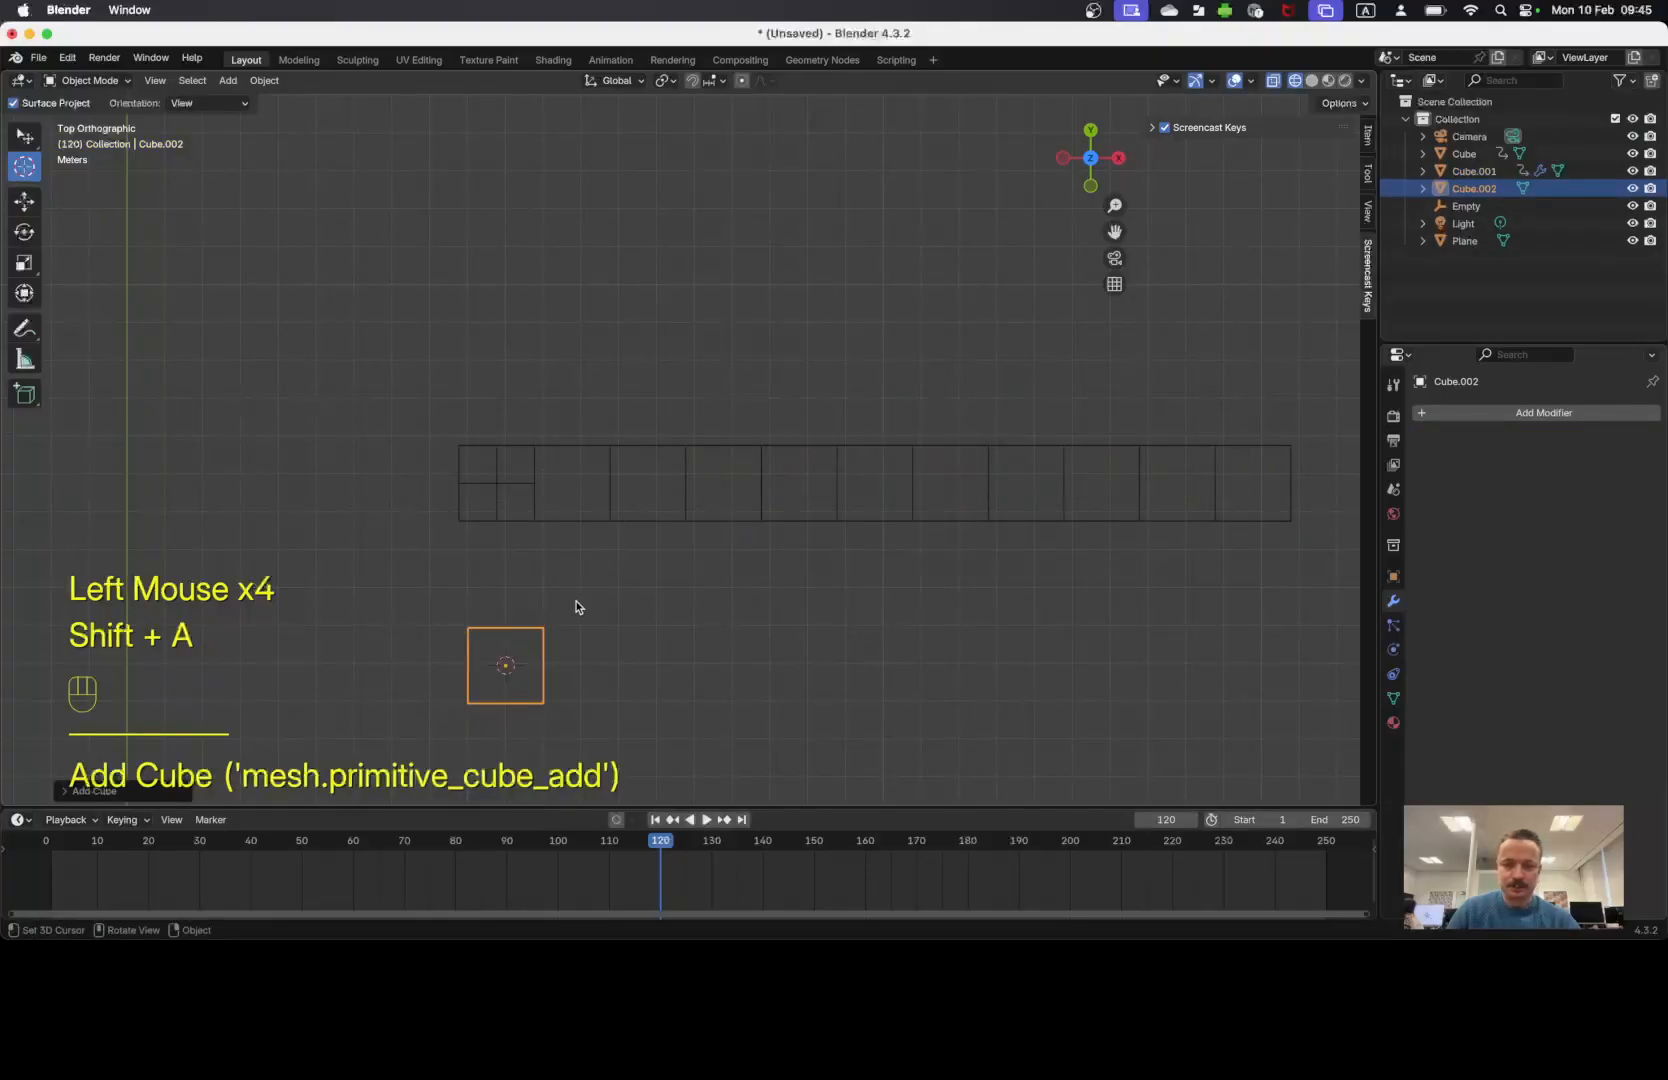
Add a Plain Axes empty at the new cube's centre and return to the selection tool.
key(shift)
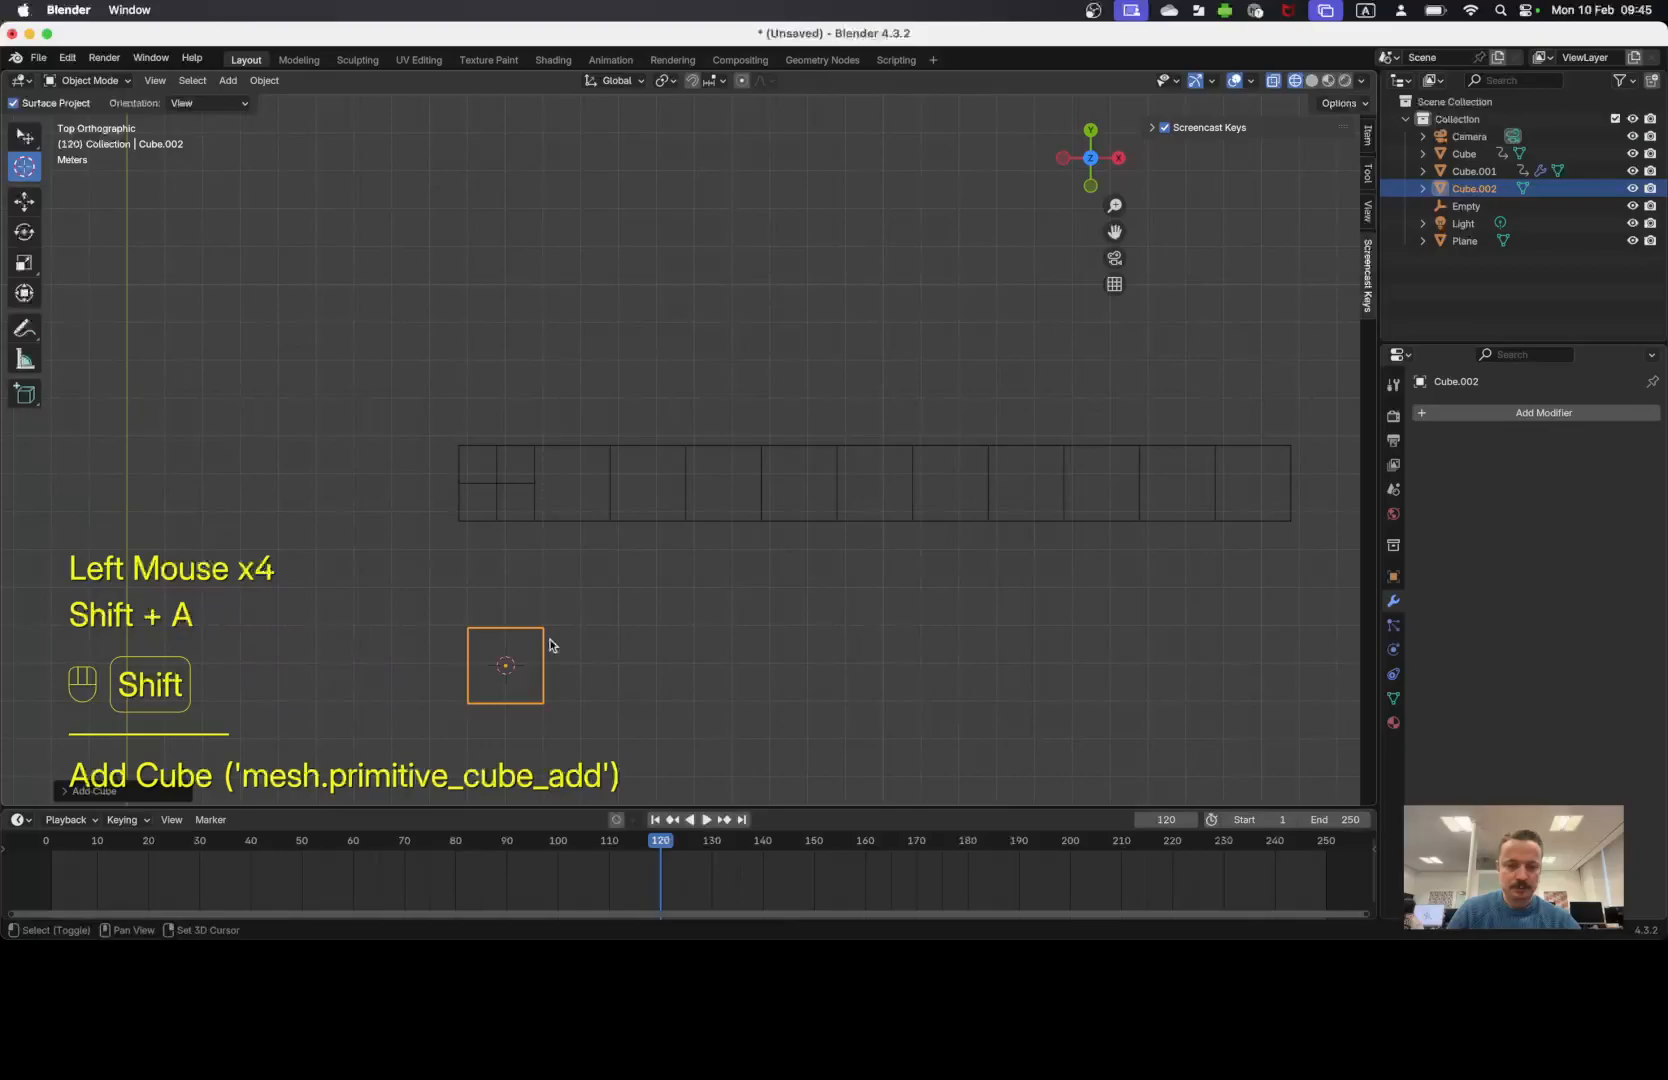
key(shift+s)
key(shift+a)
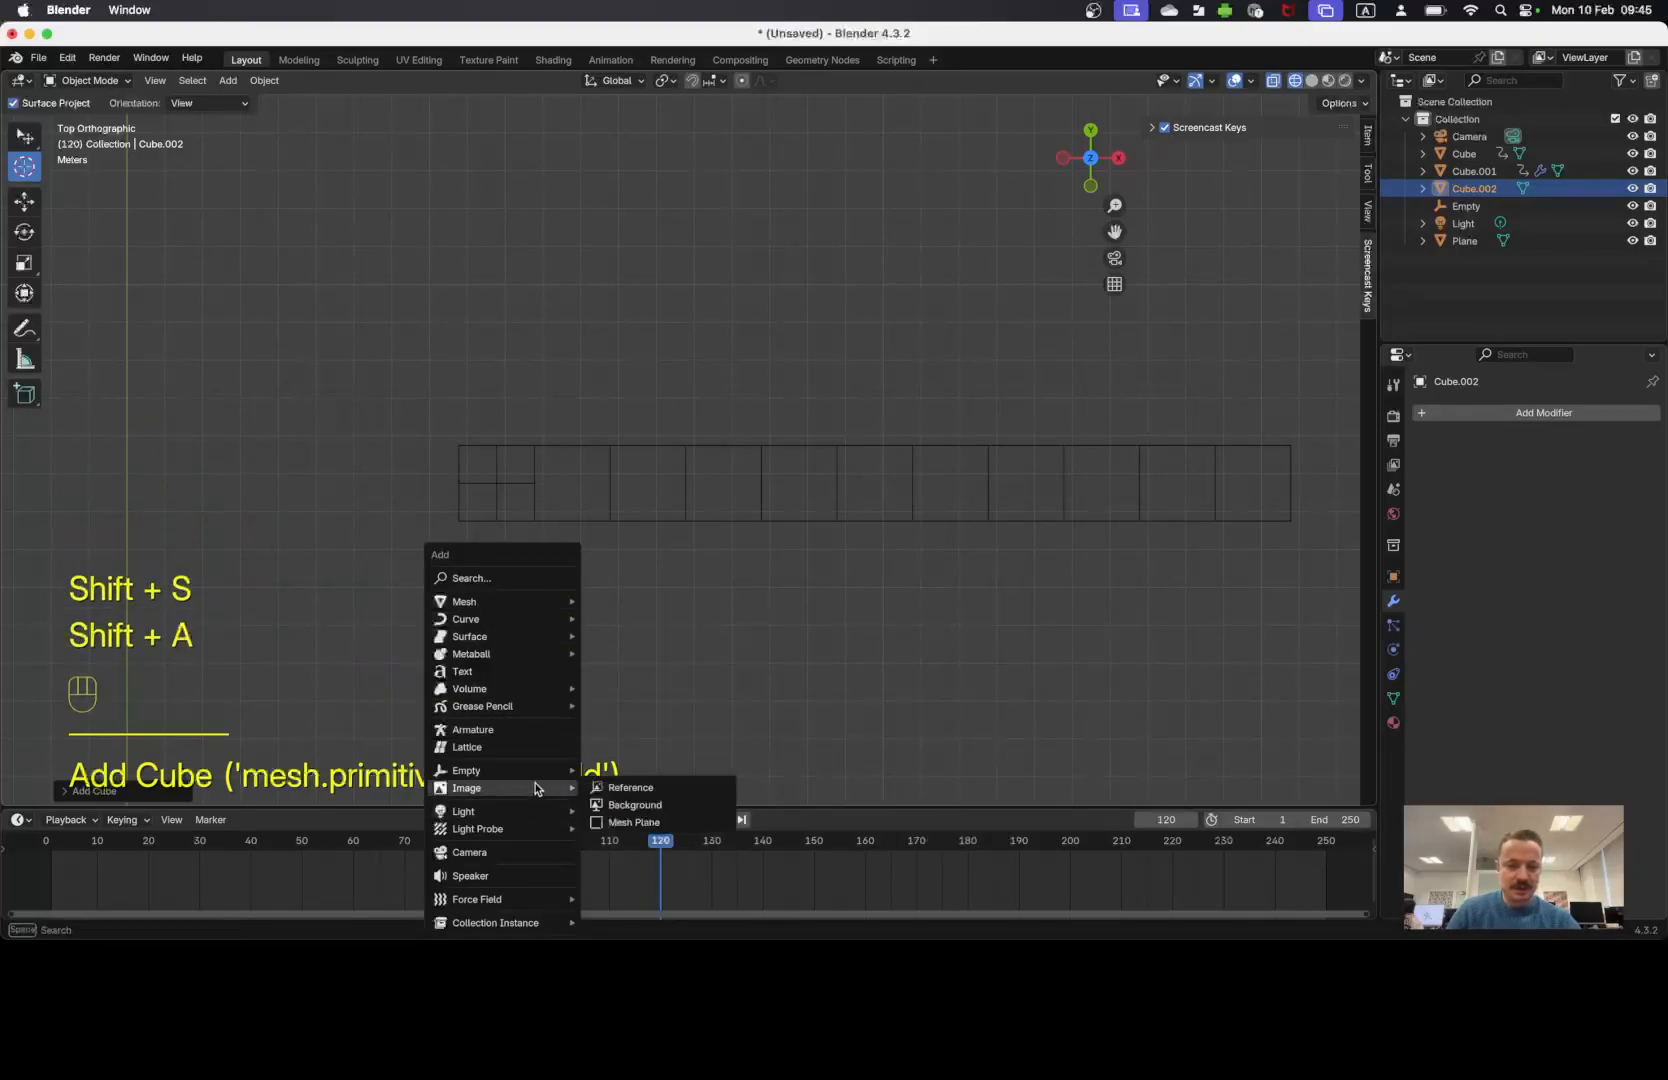
mouse_move(536, 778)
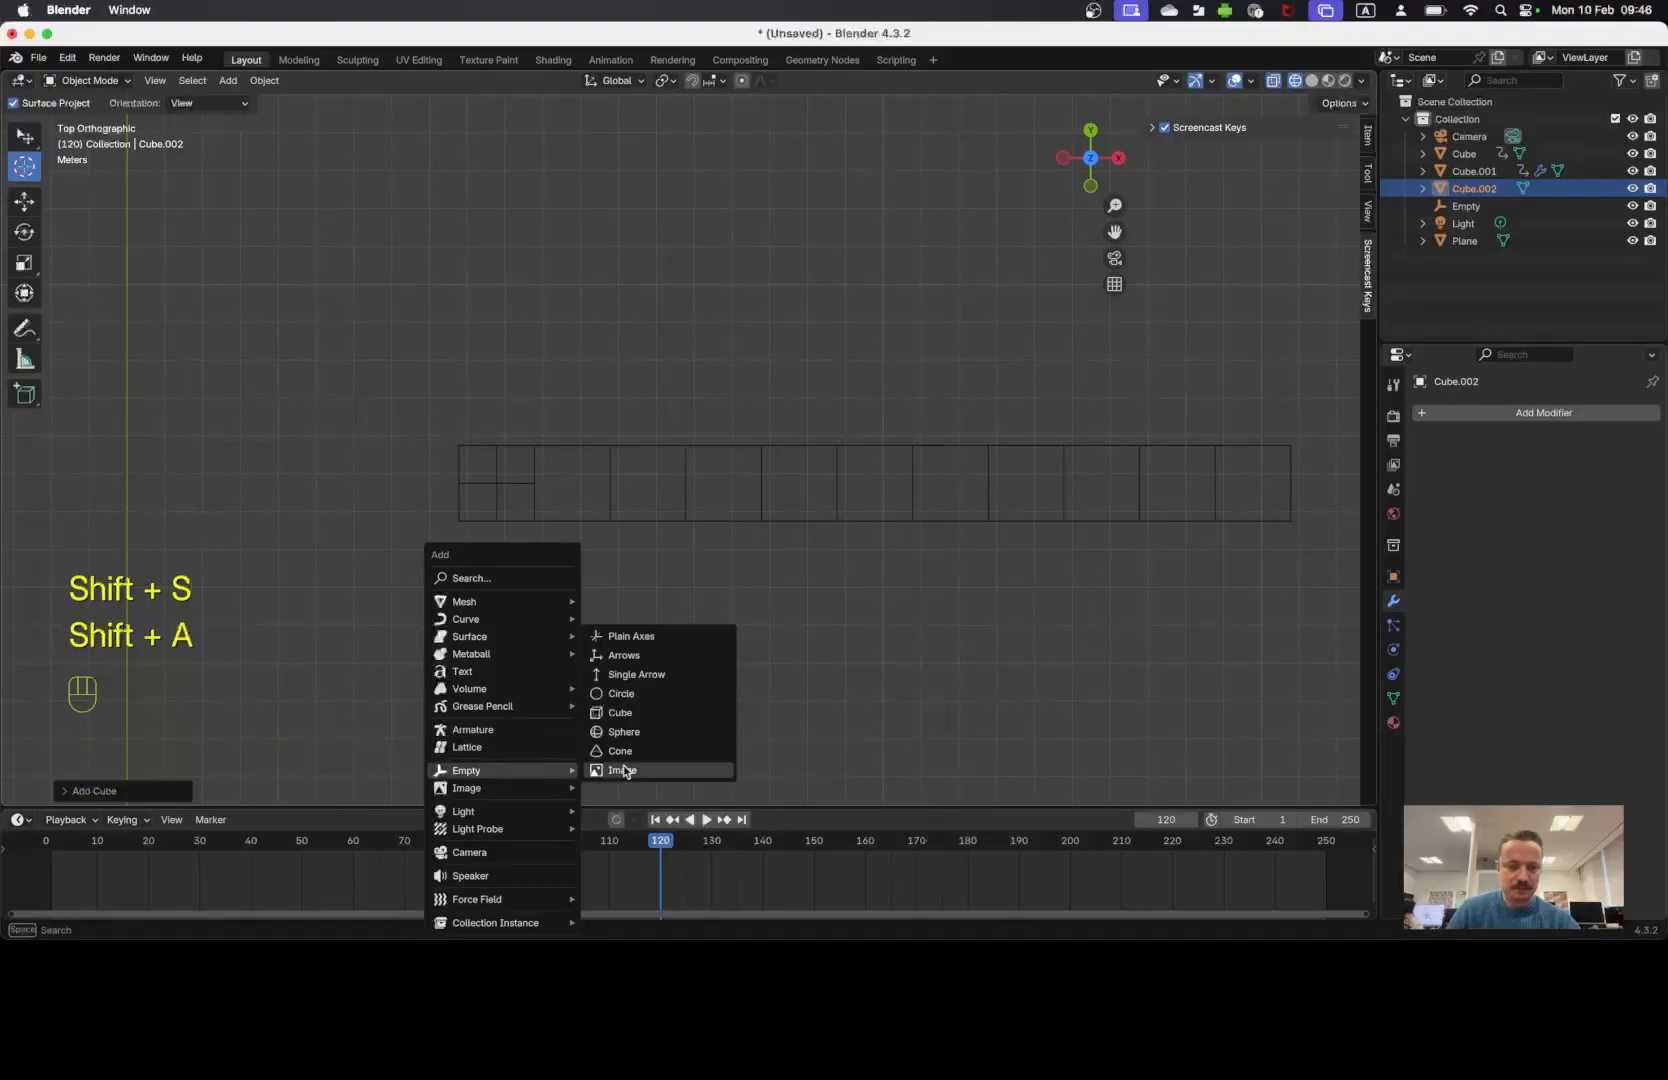
click(655, 640)
click(547, 640)
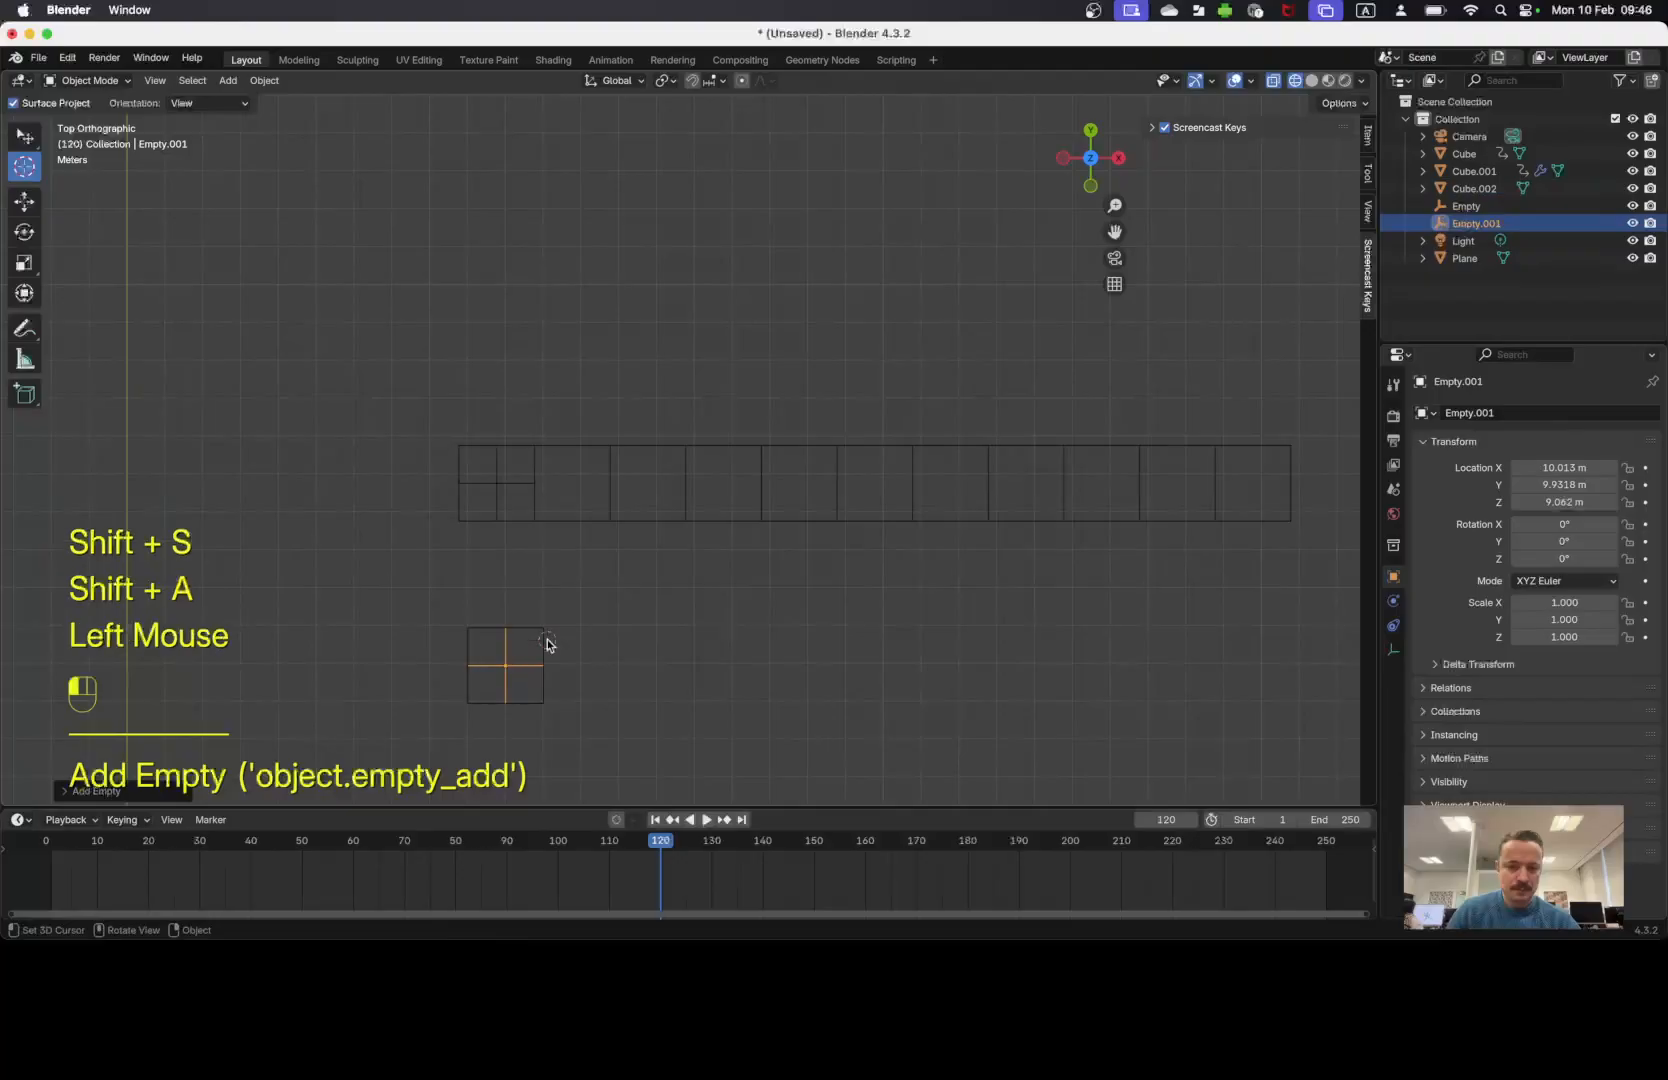
click(25, 136)
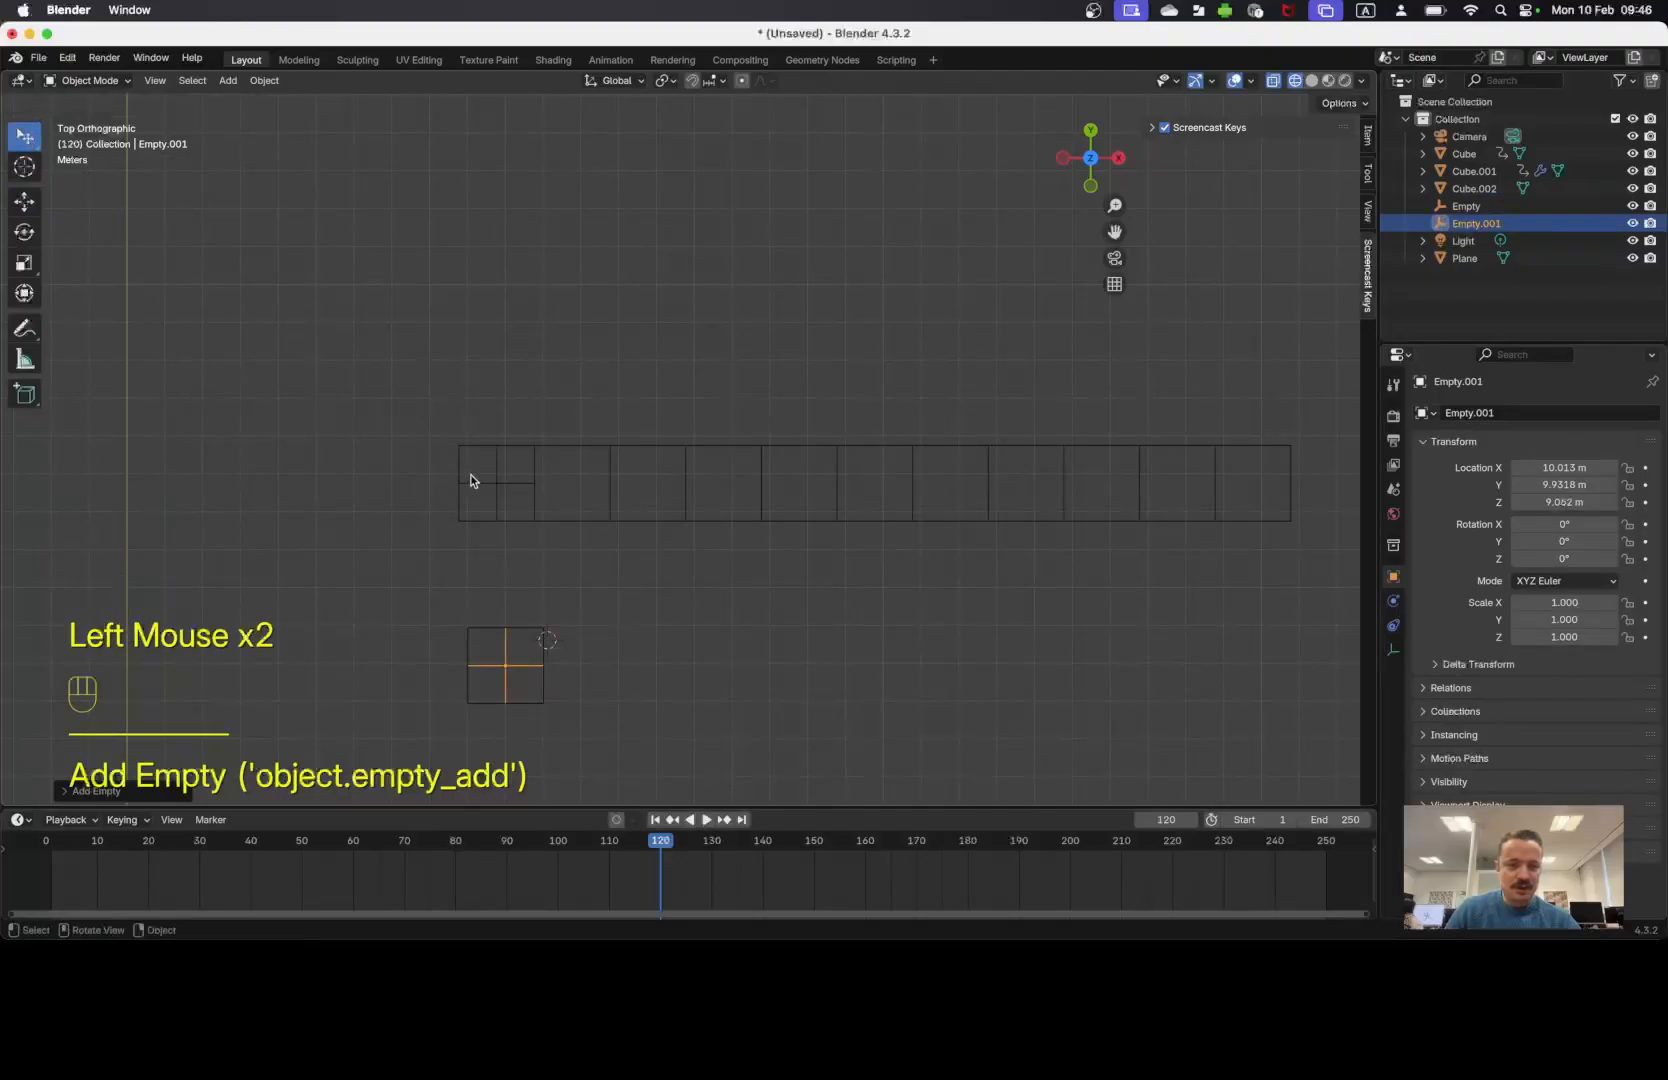
Give the new cube an Array modifier and enable Object Offset with Empty.001 as the offset object.
click(519, 622)
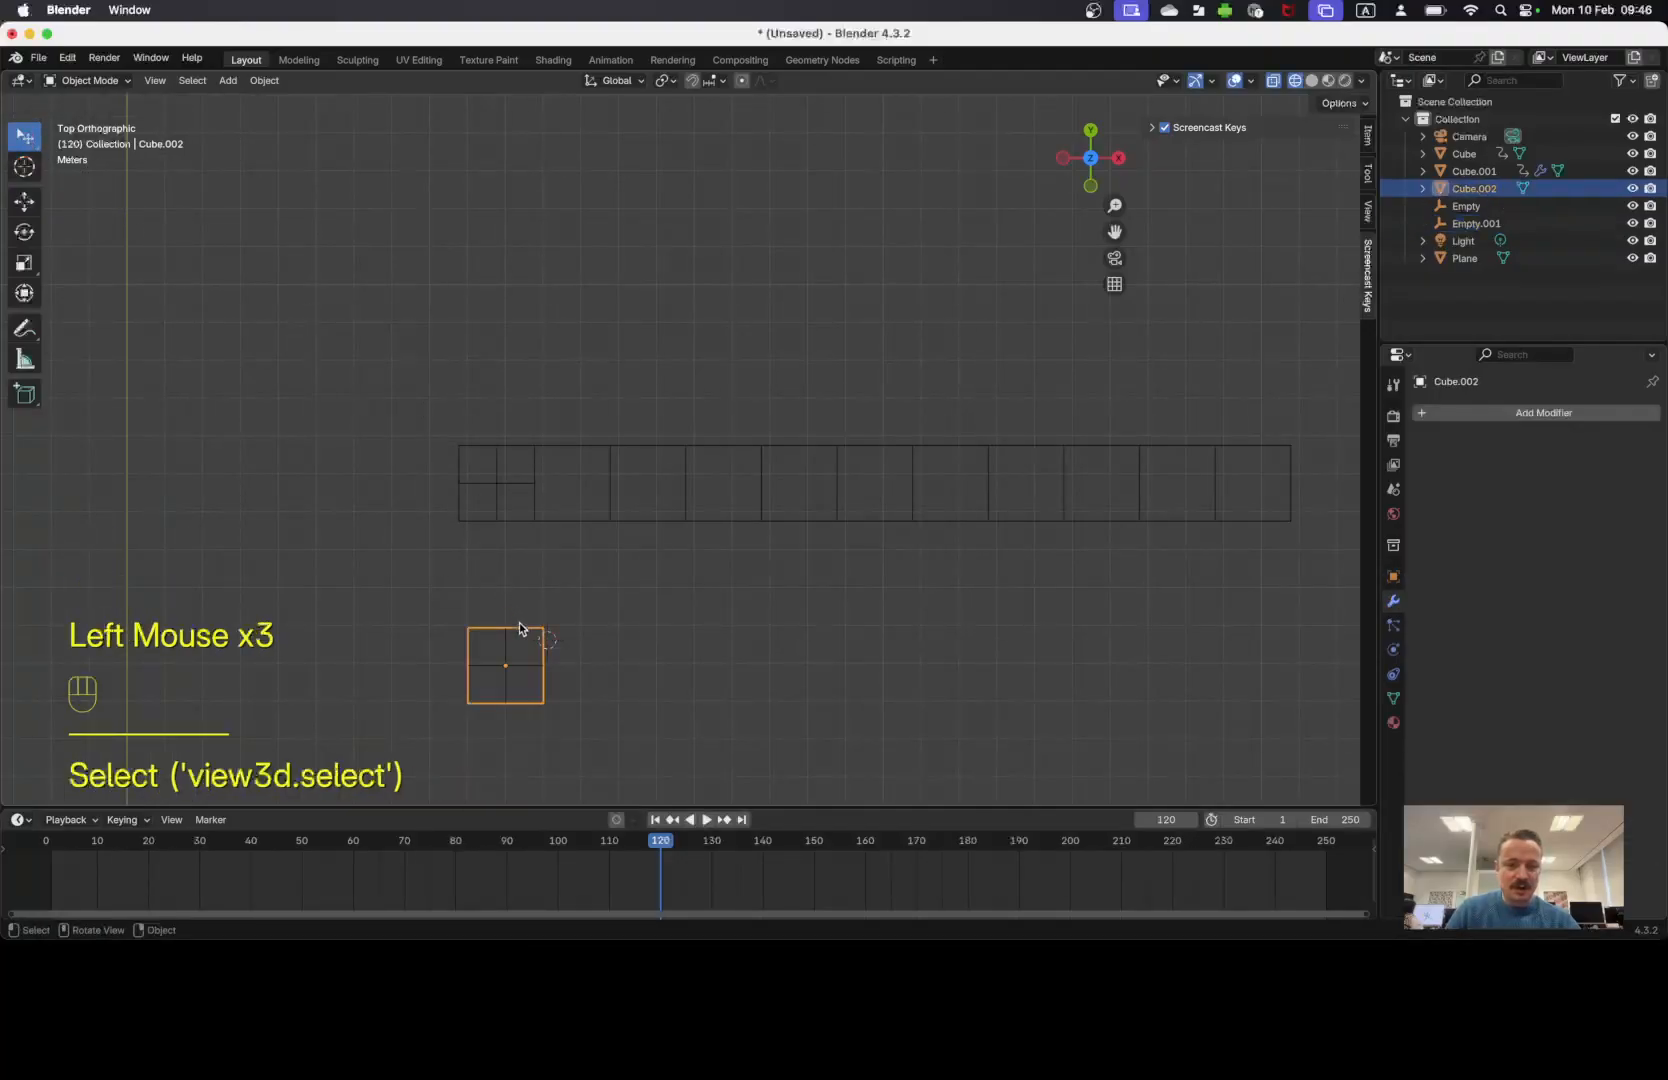
click(1455, 413)
mouse_move(1452, 418)
click(1510, 413)
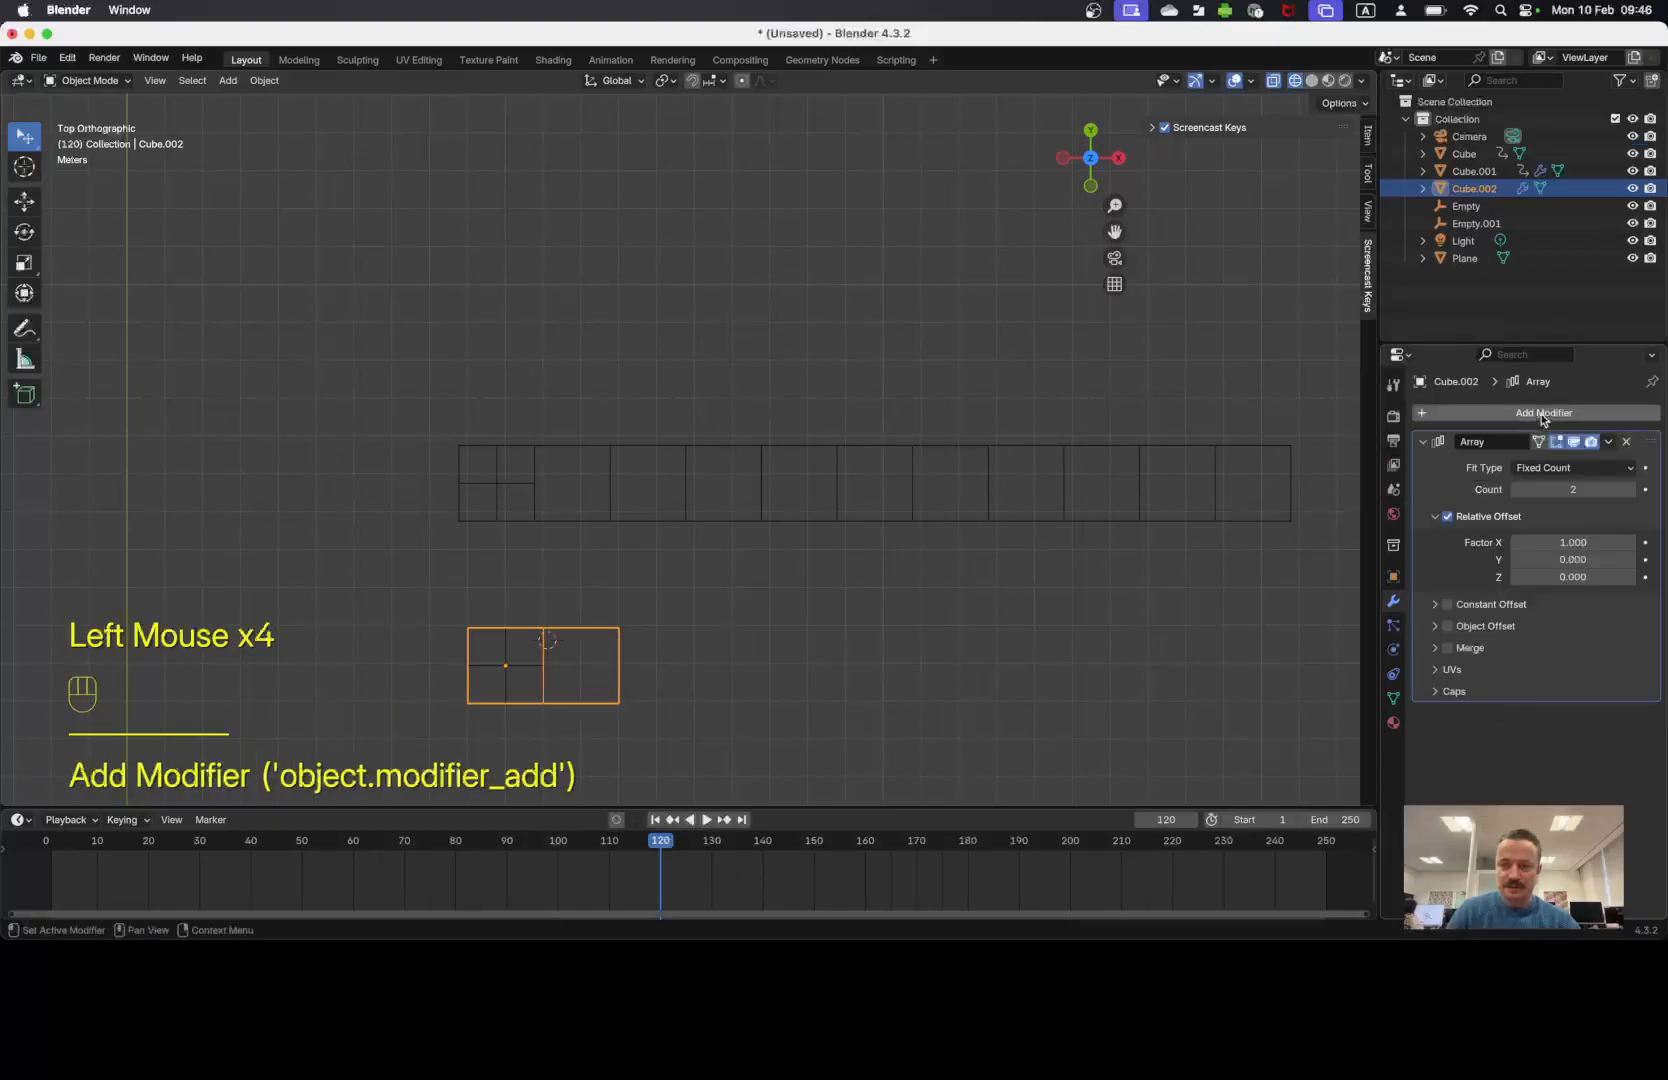
click(1448, 627)
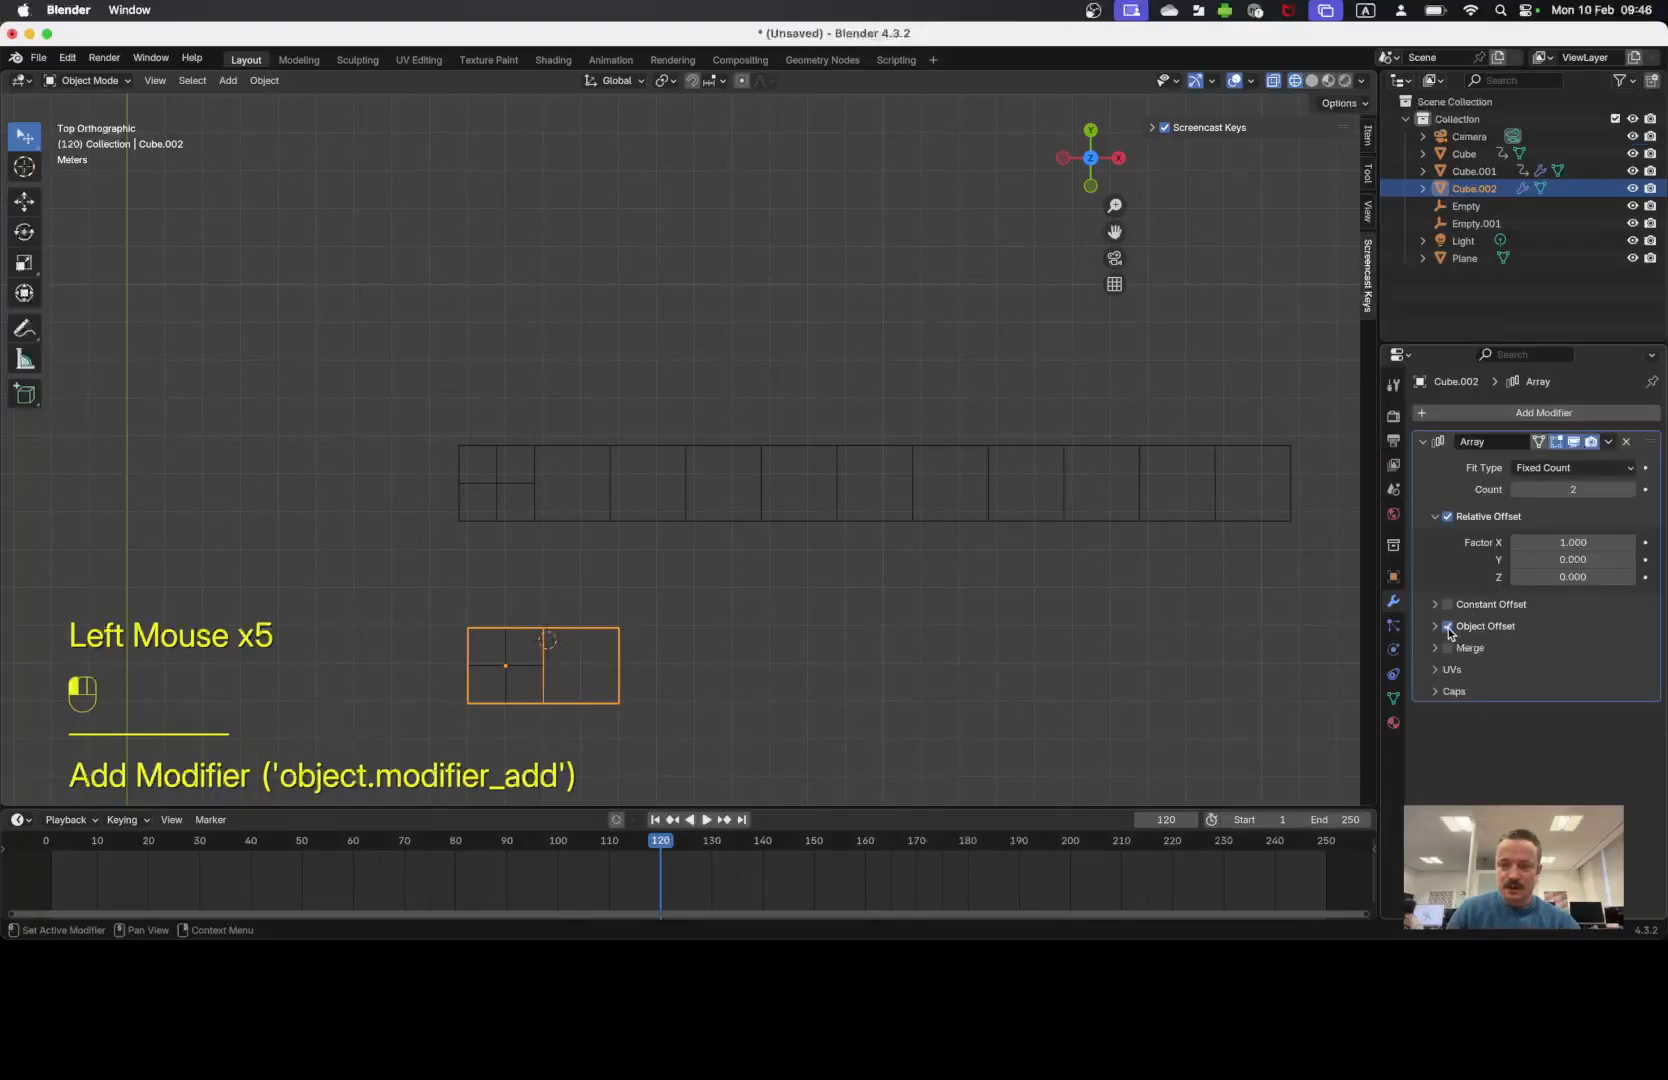
click(1436, 626)
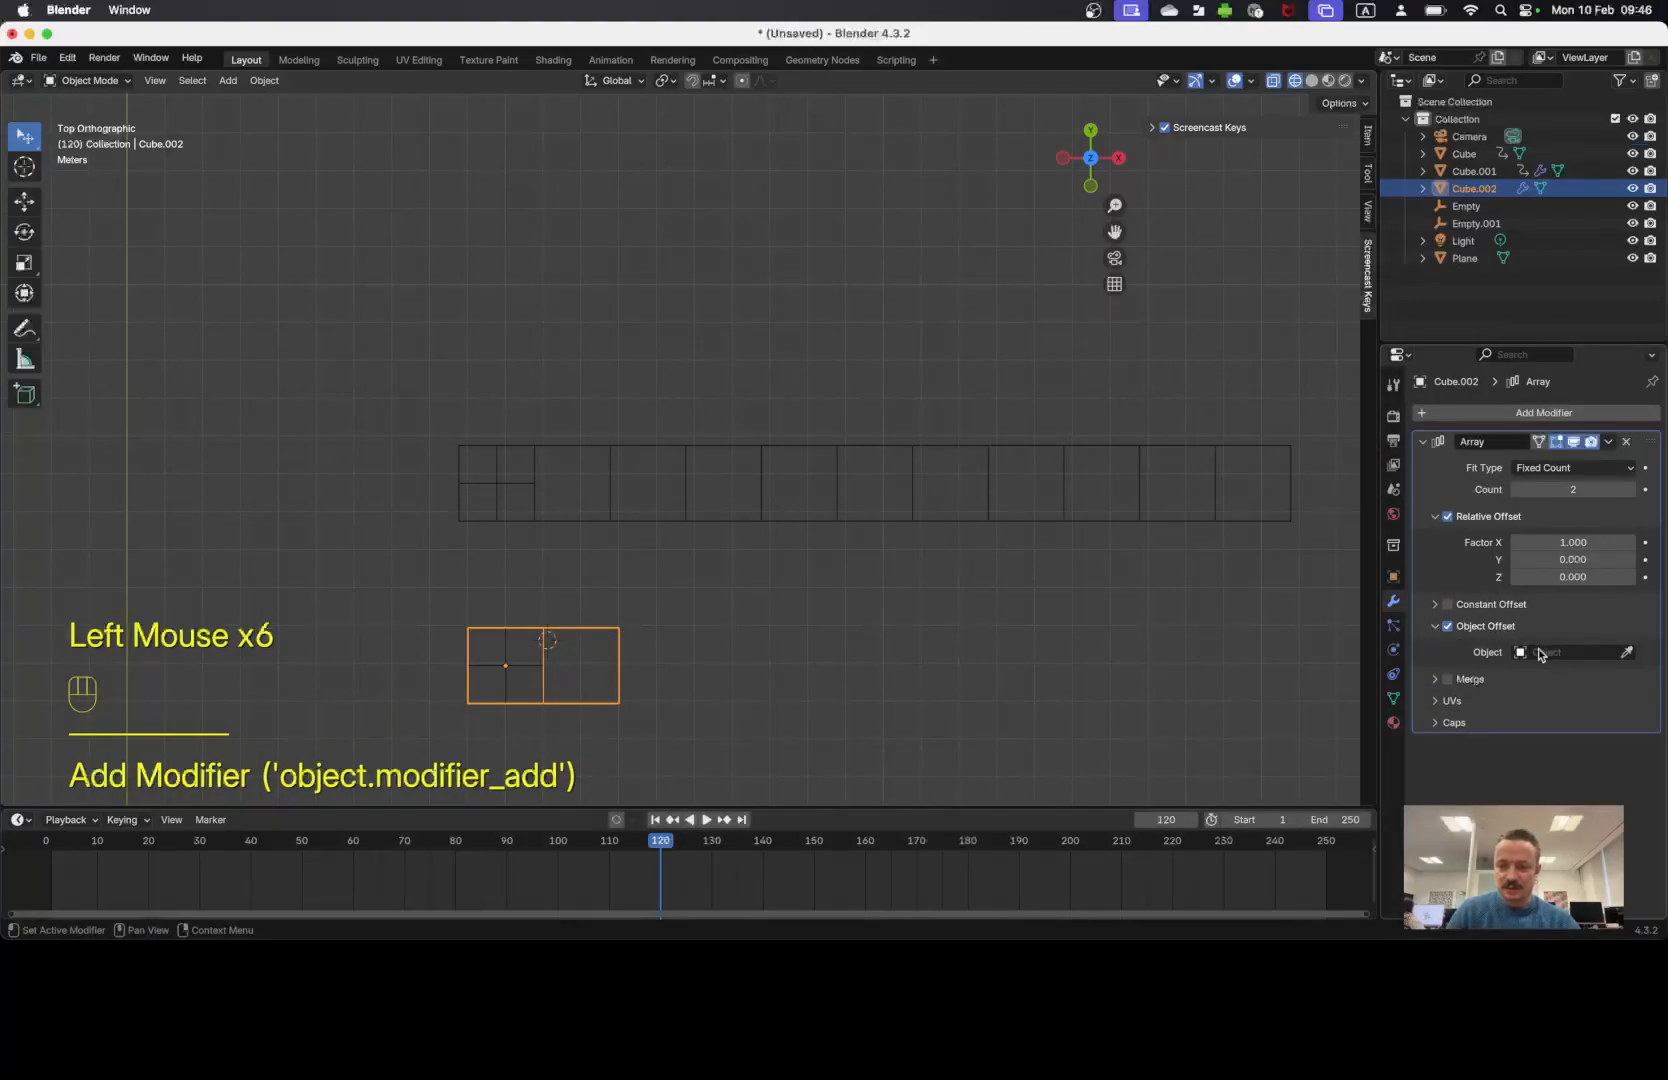
click(1558, 652)
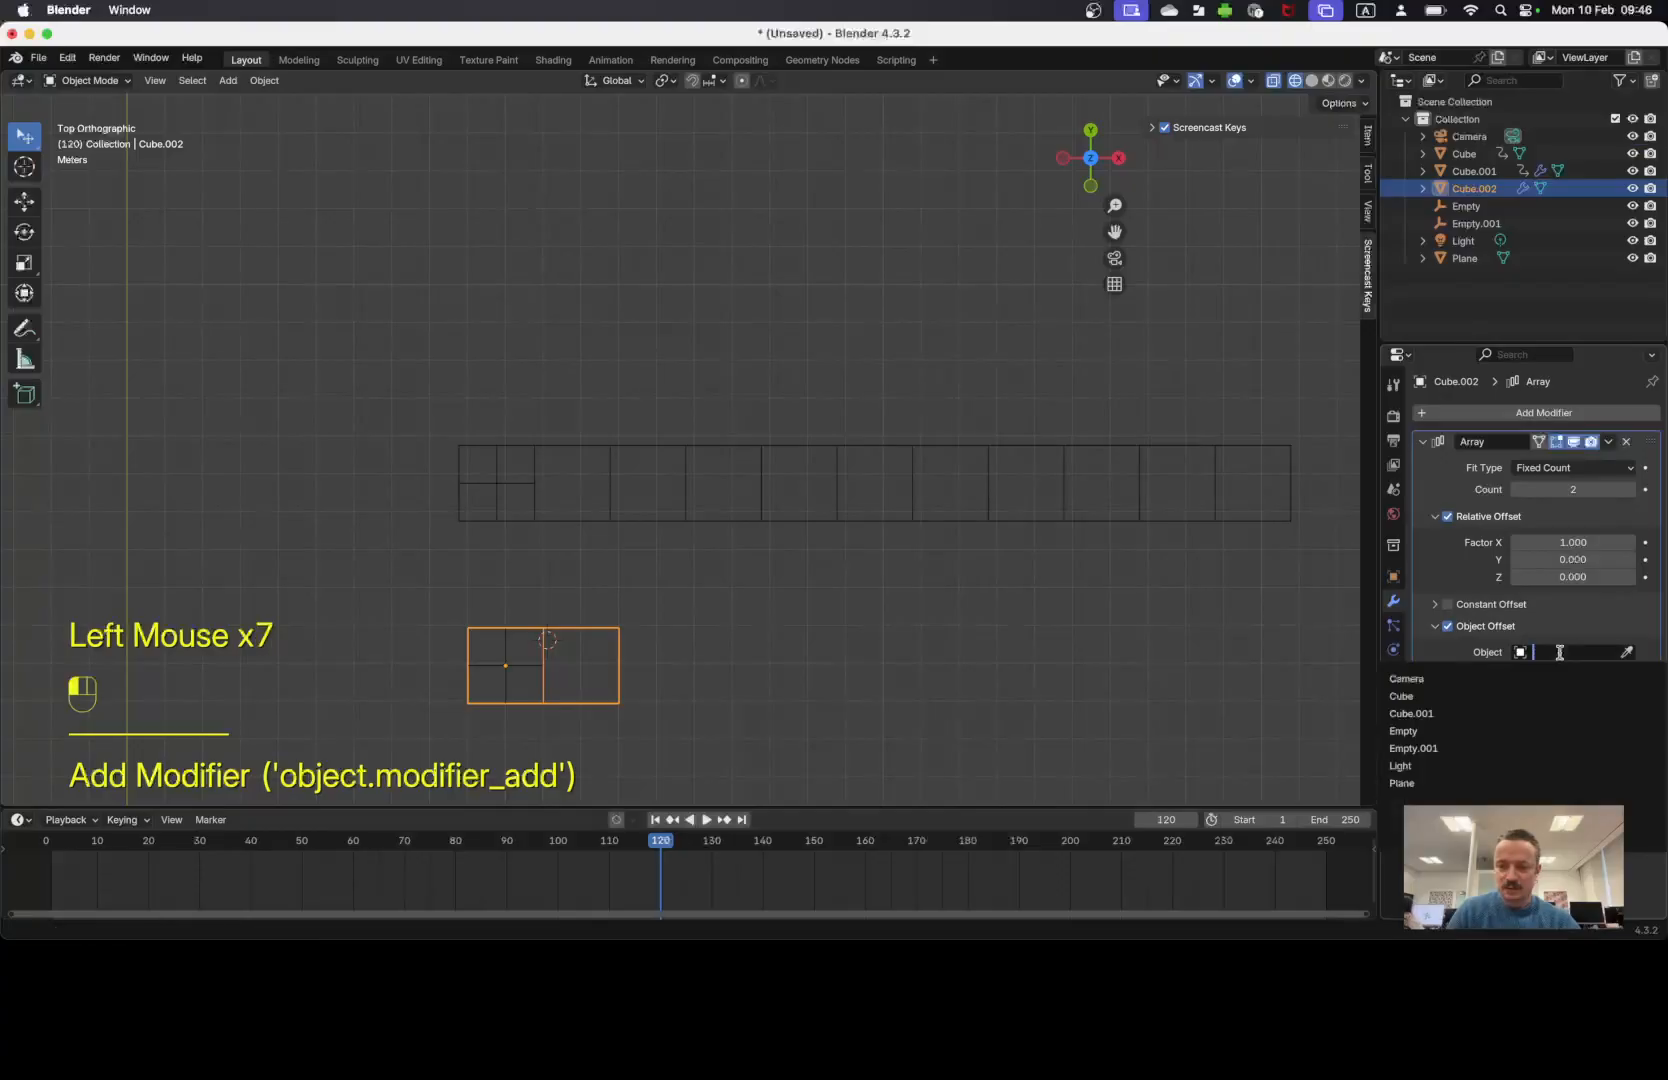
click(1452, 746)
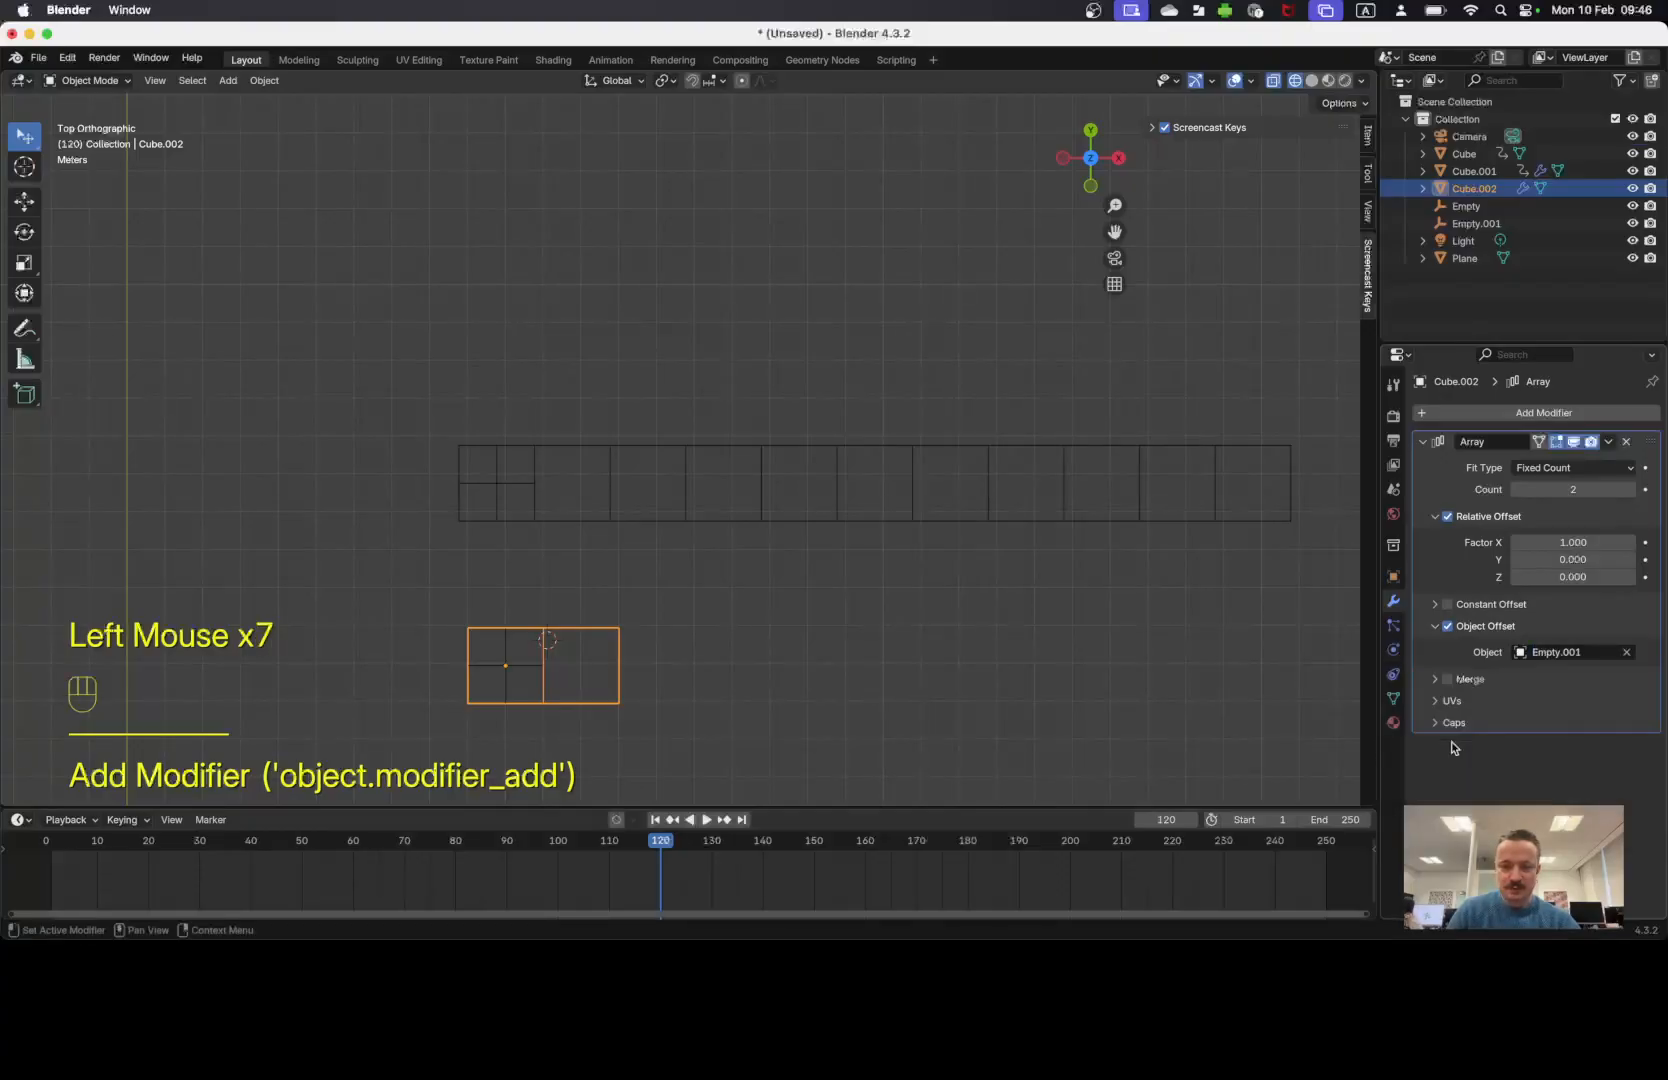
click(507, 674)
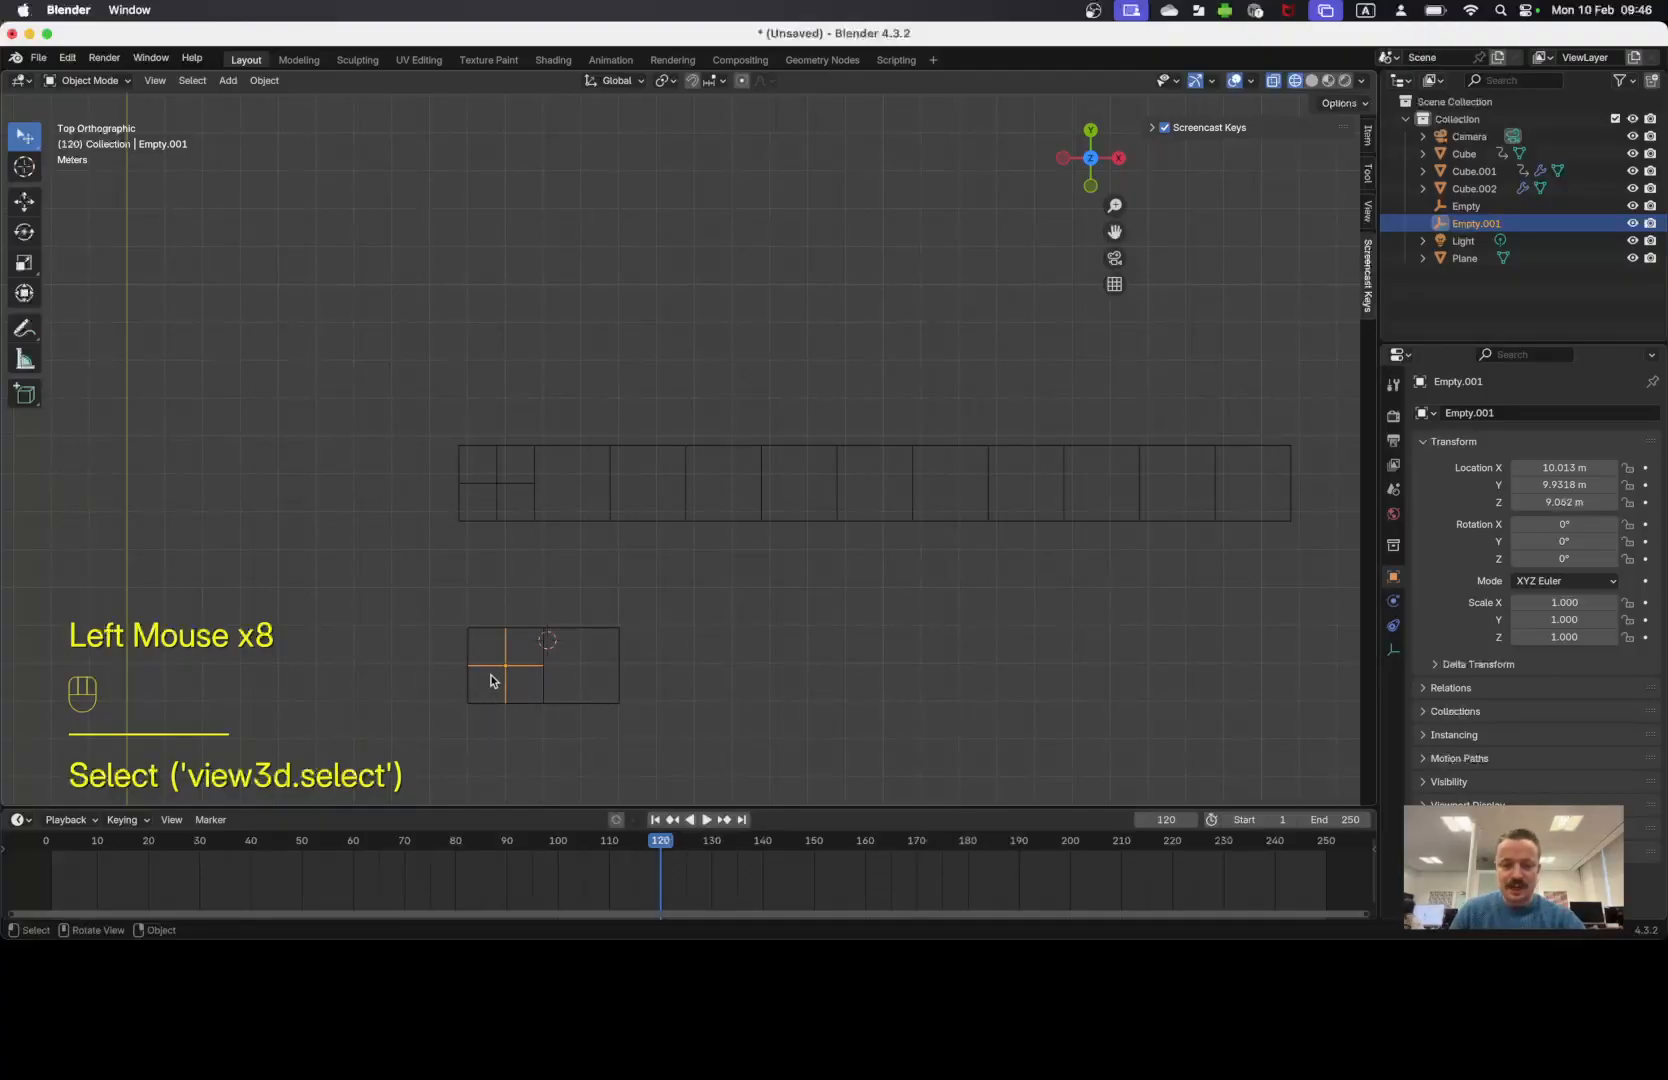
key(g)
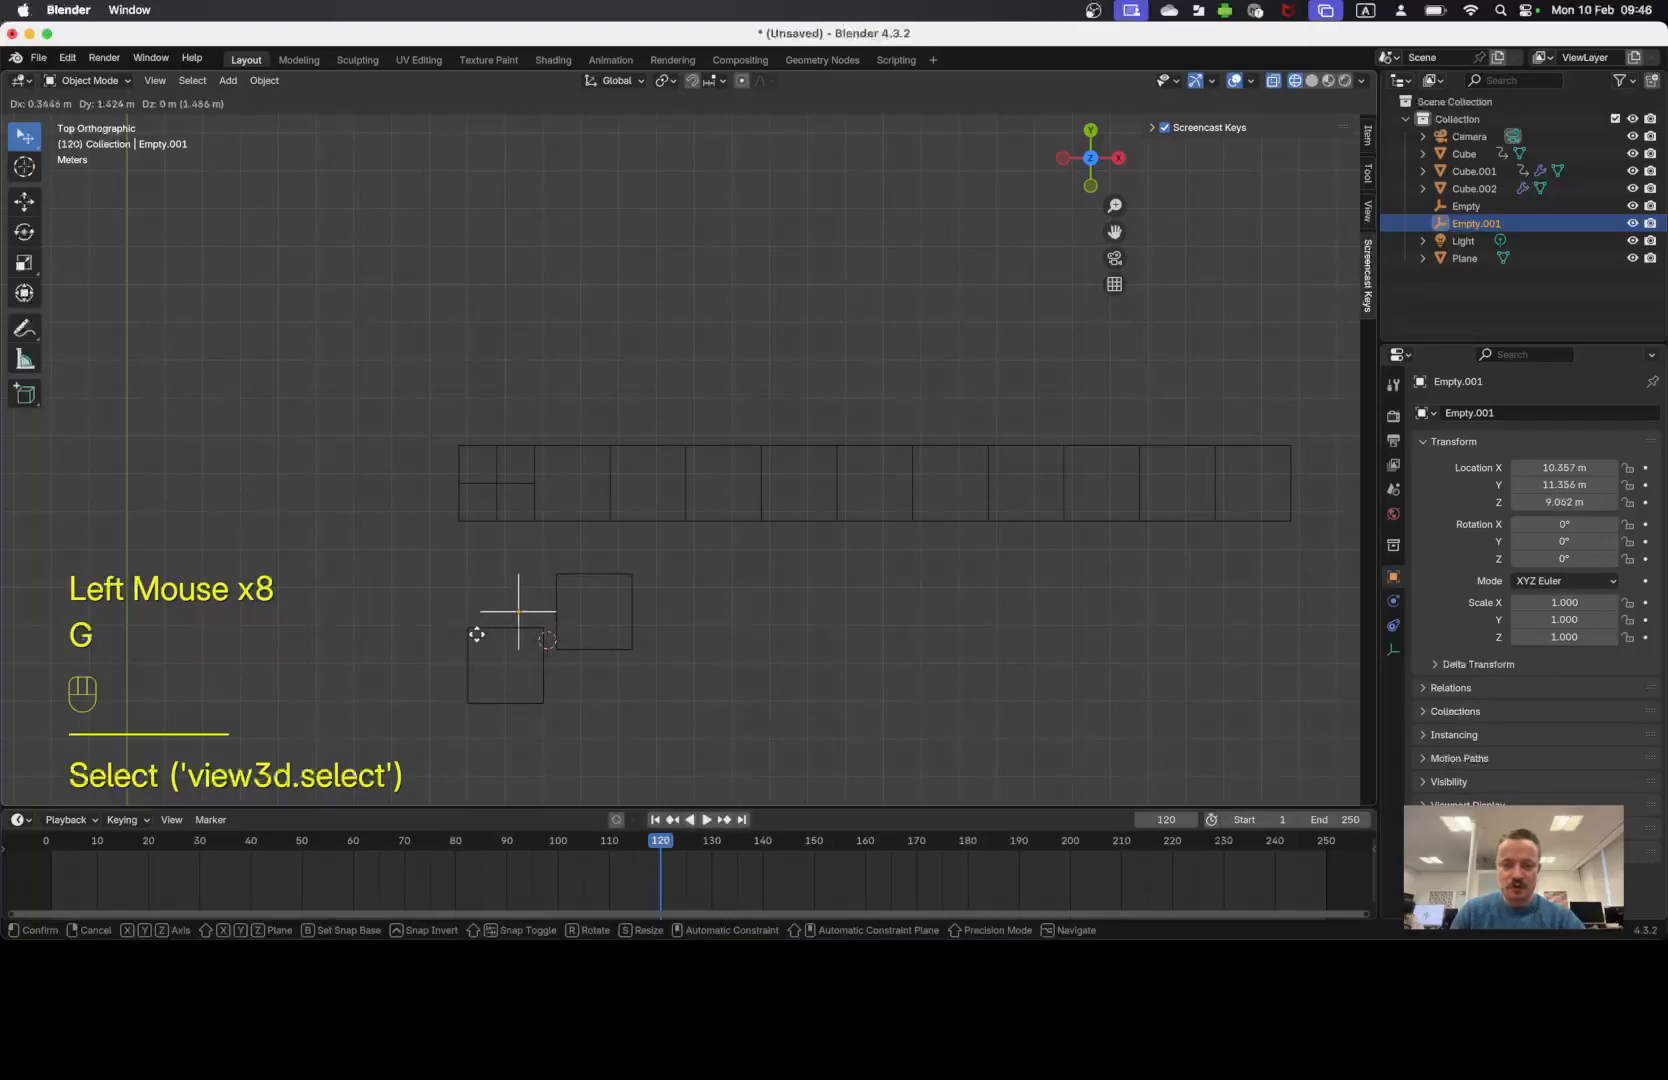
key(Escape)
key(g)
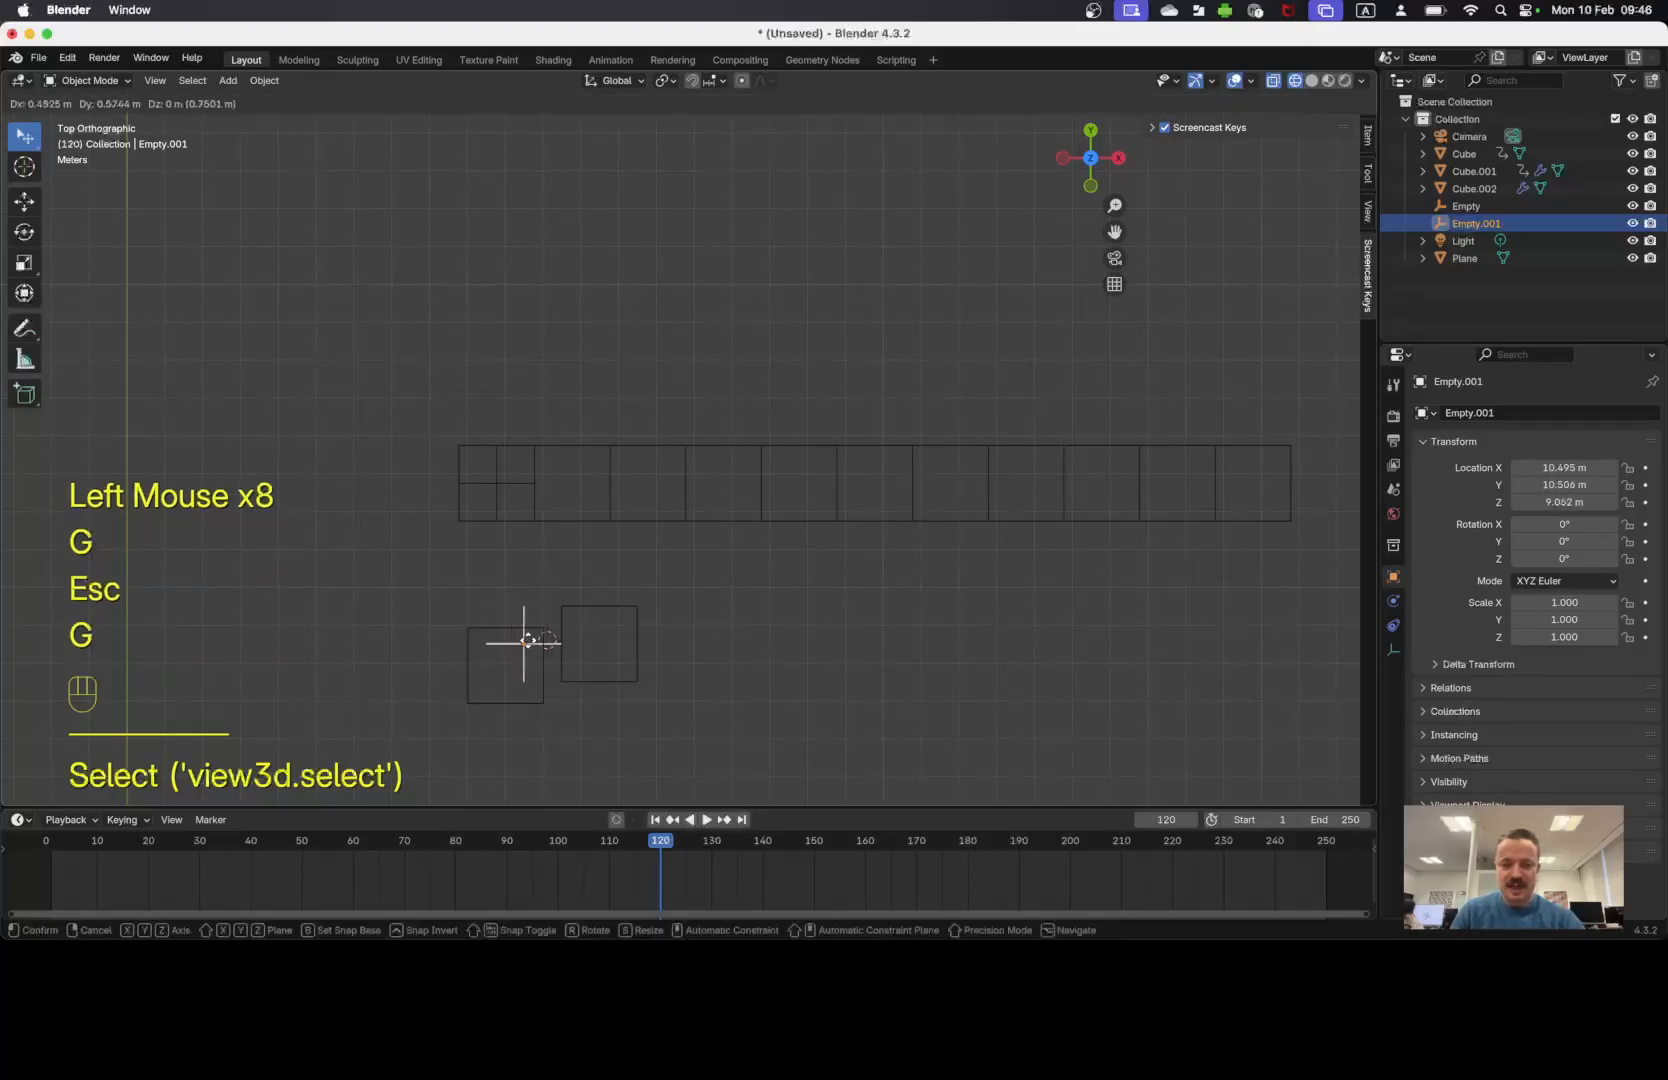
key(Escape)
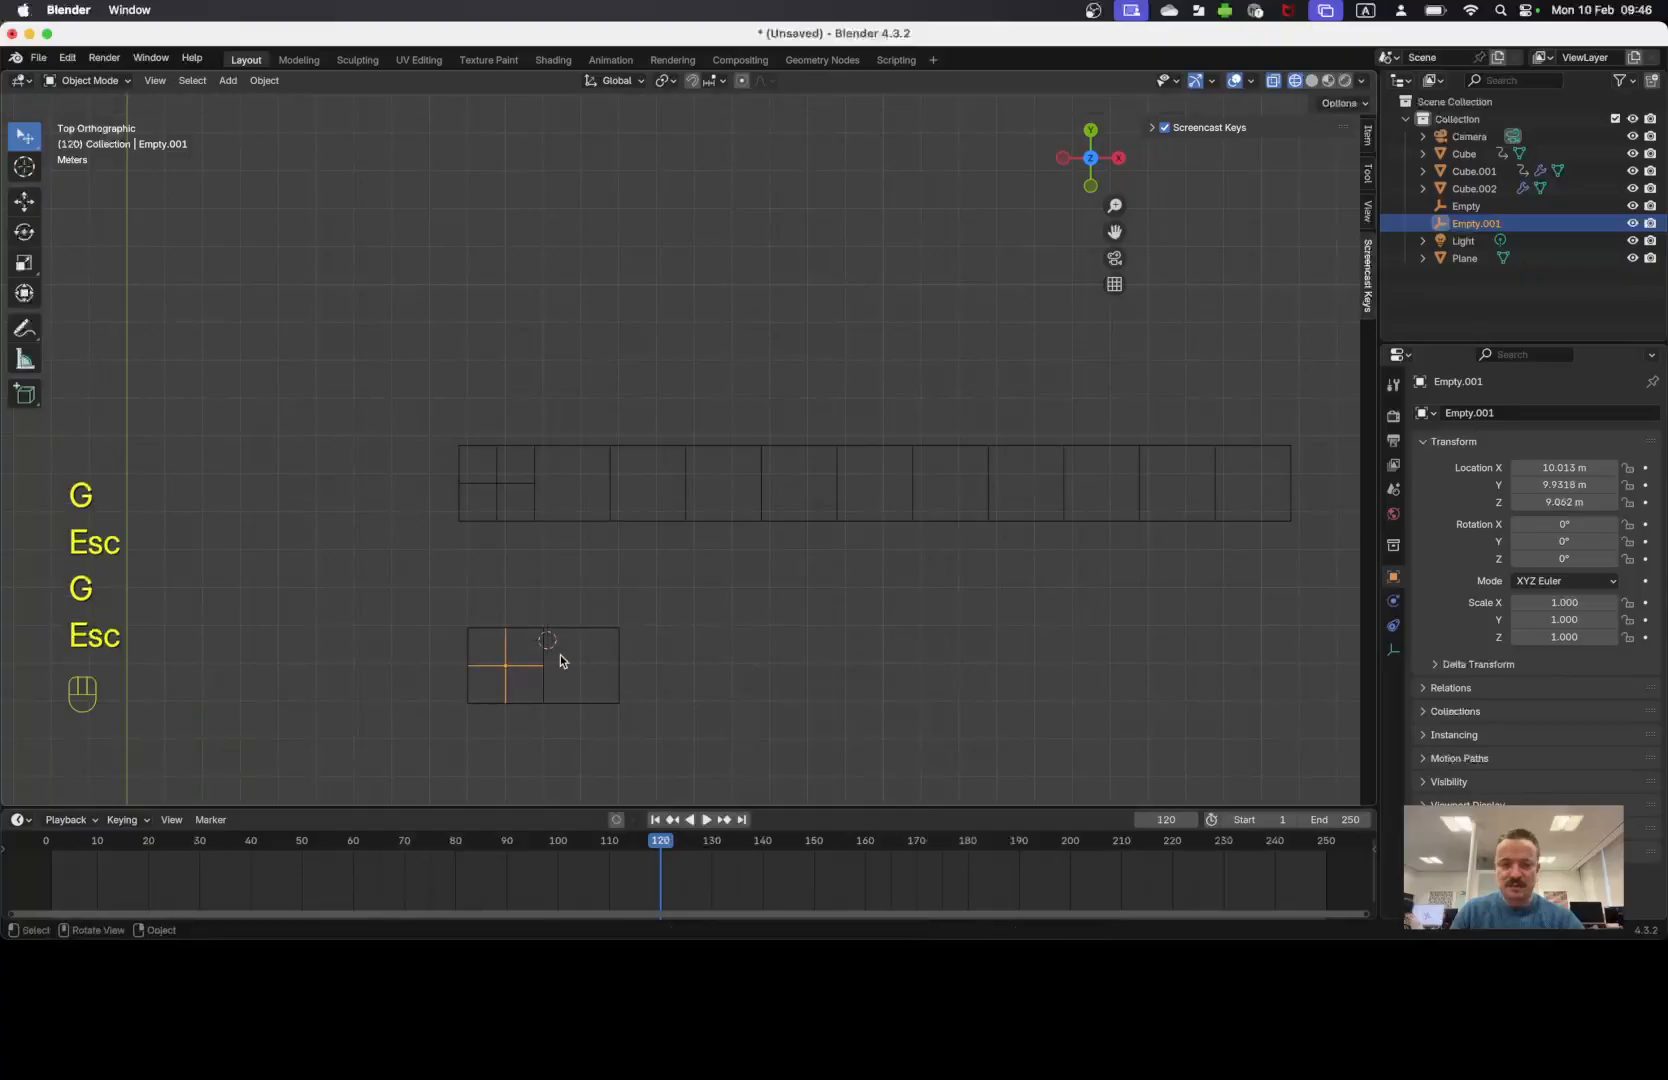
Set the array count of the new lower cube to 11.
click(624, 650)
click(1596, 489)
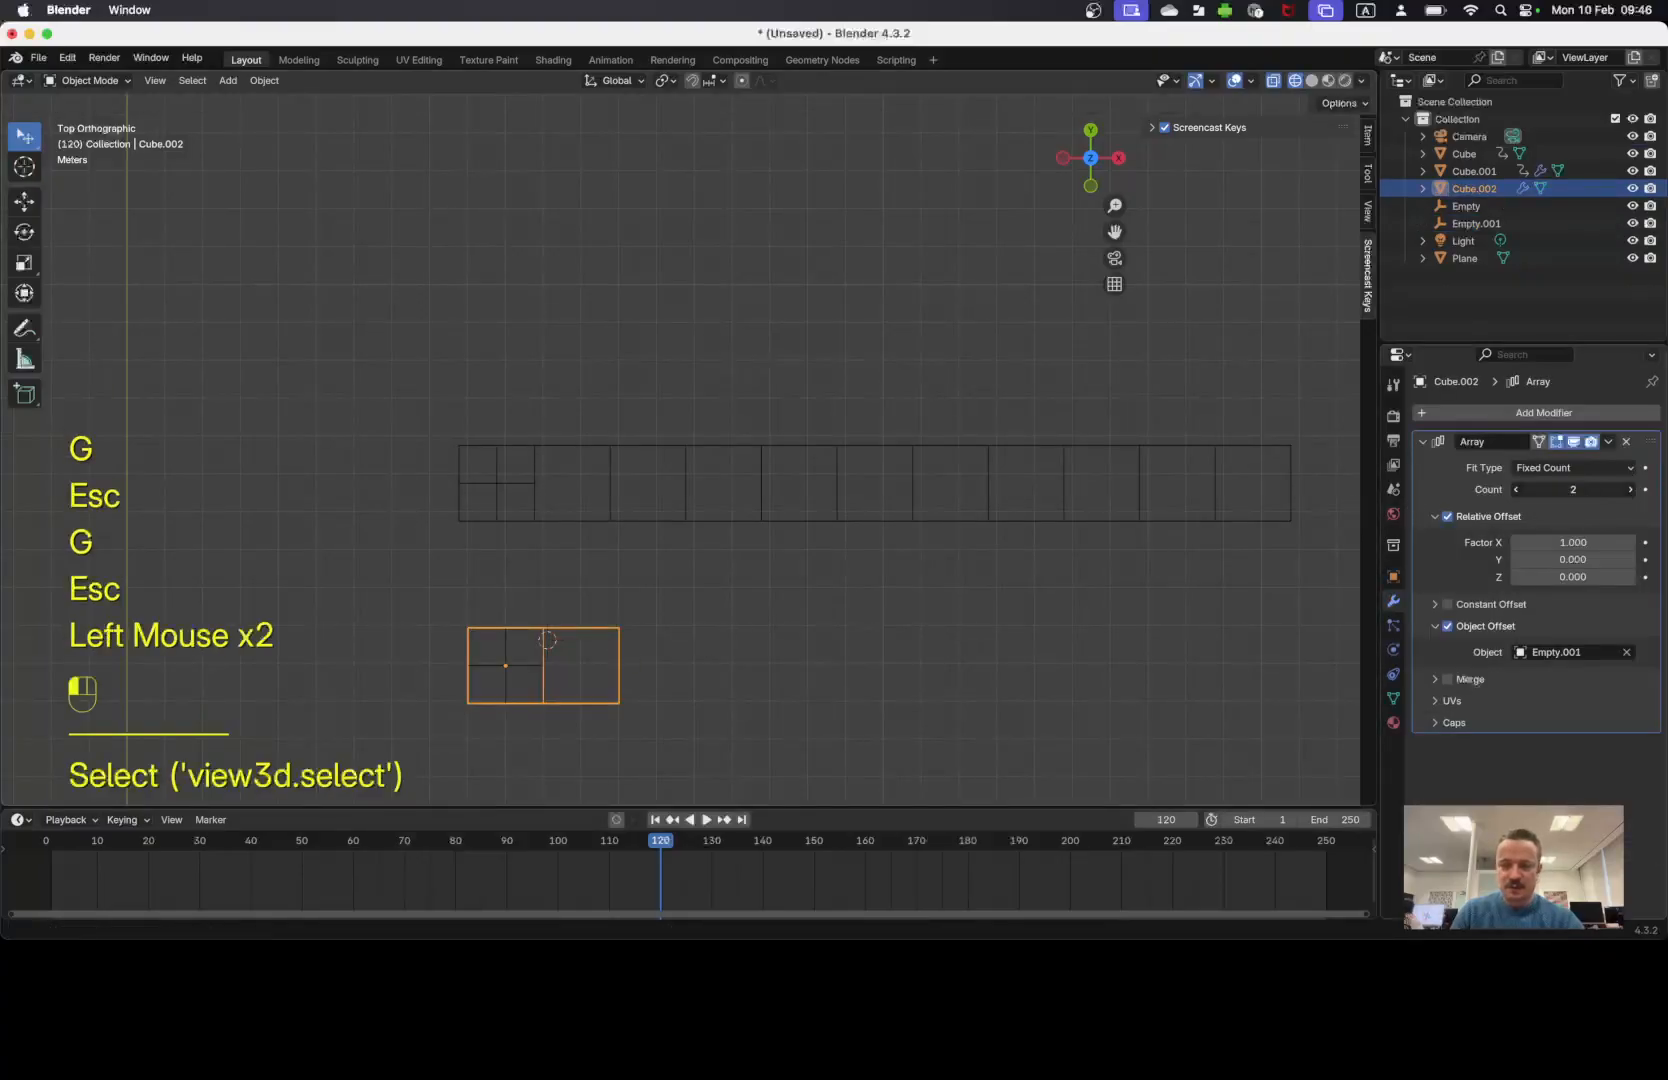
text(11)
key(Return)
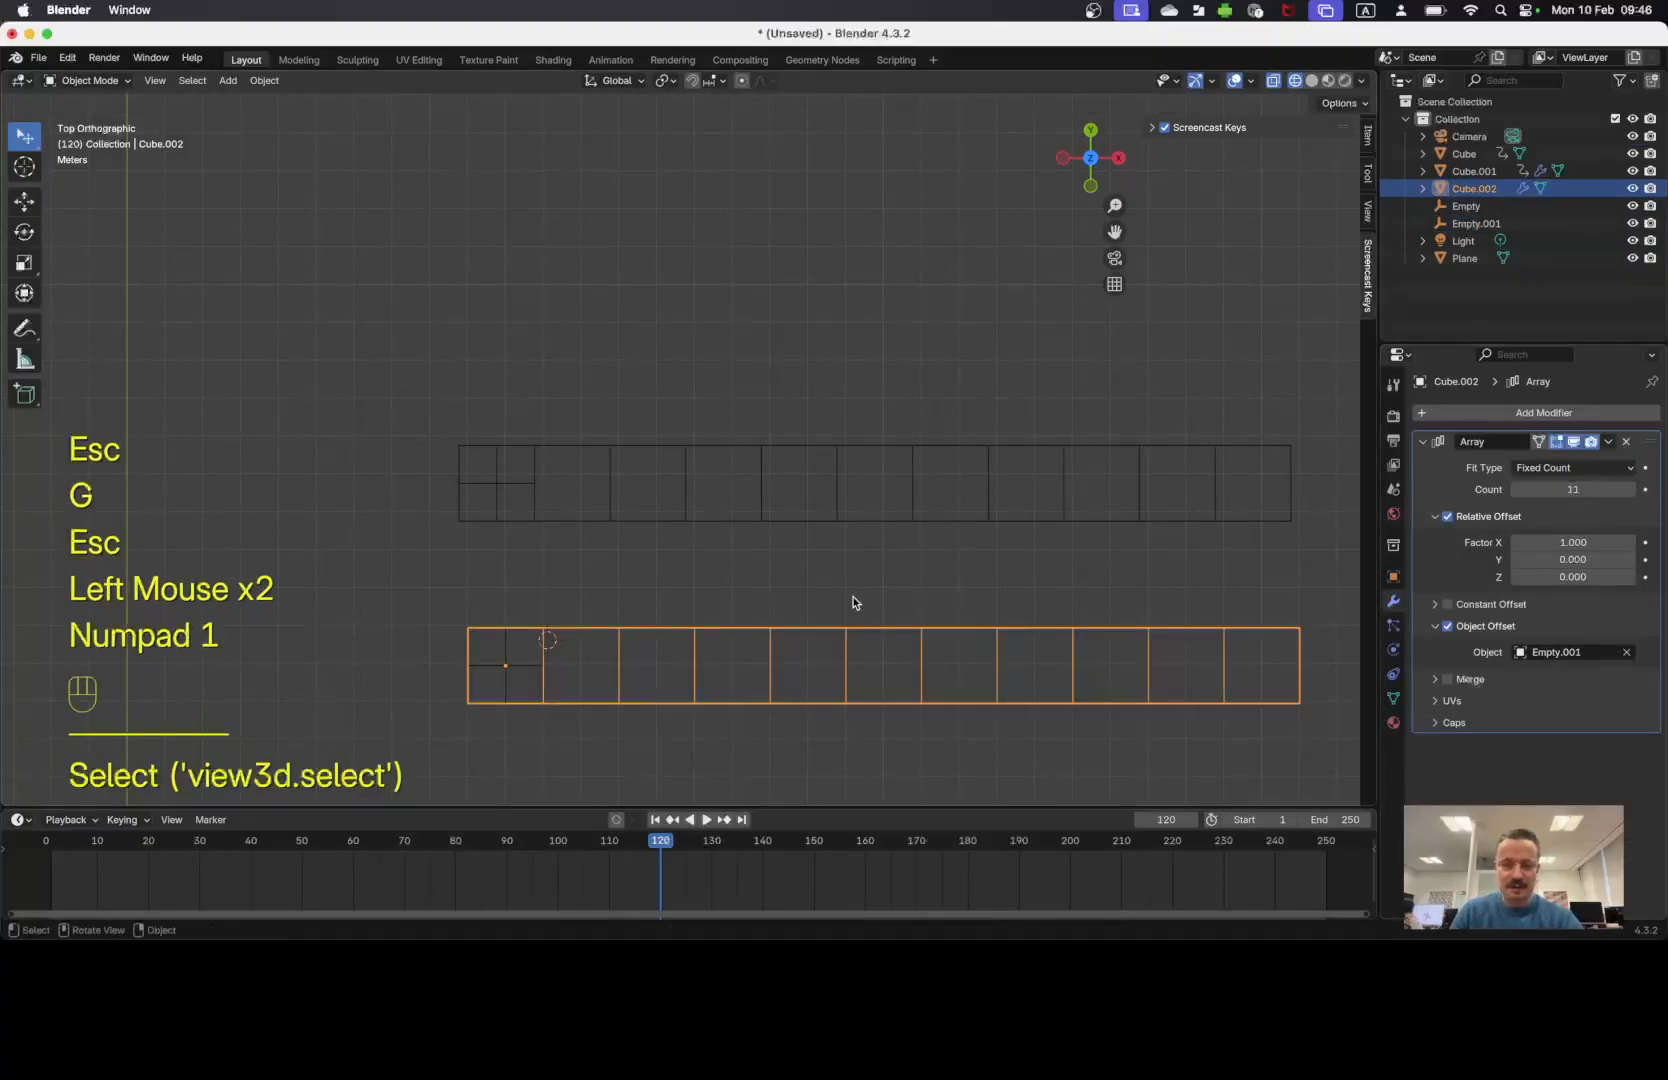
Select Empty.001 in the lower array's first cube and try moving and rotating it to test the array offset.
click(529, 666)
key(g)
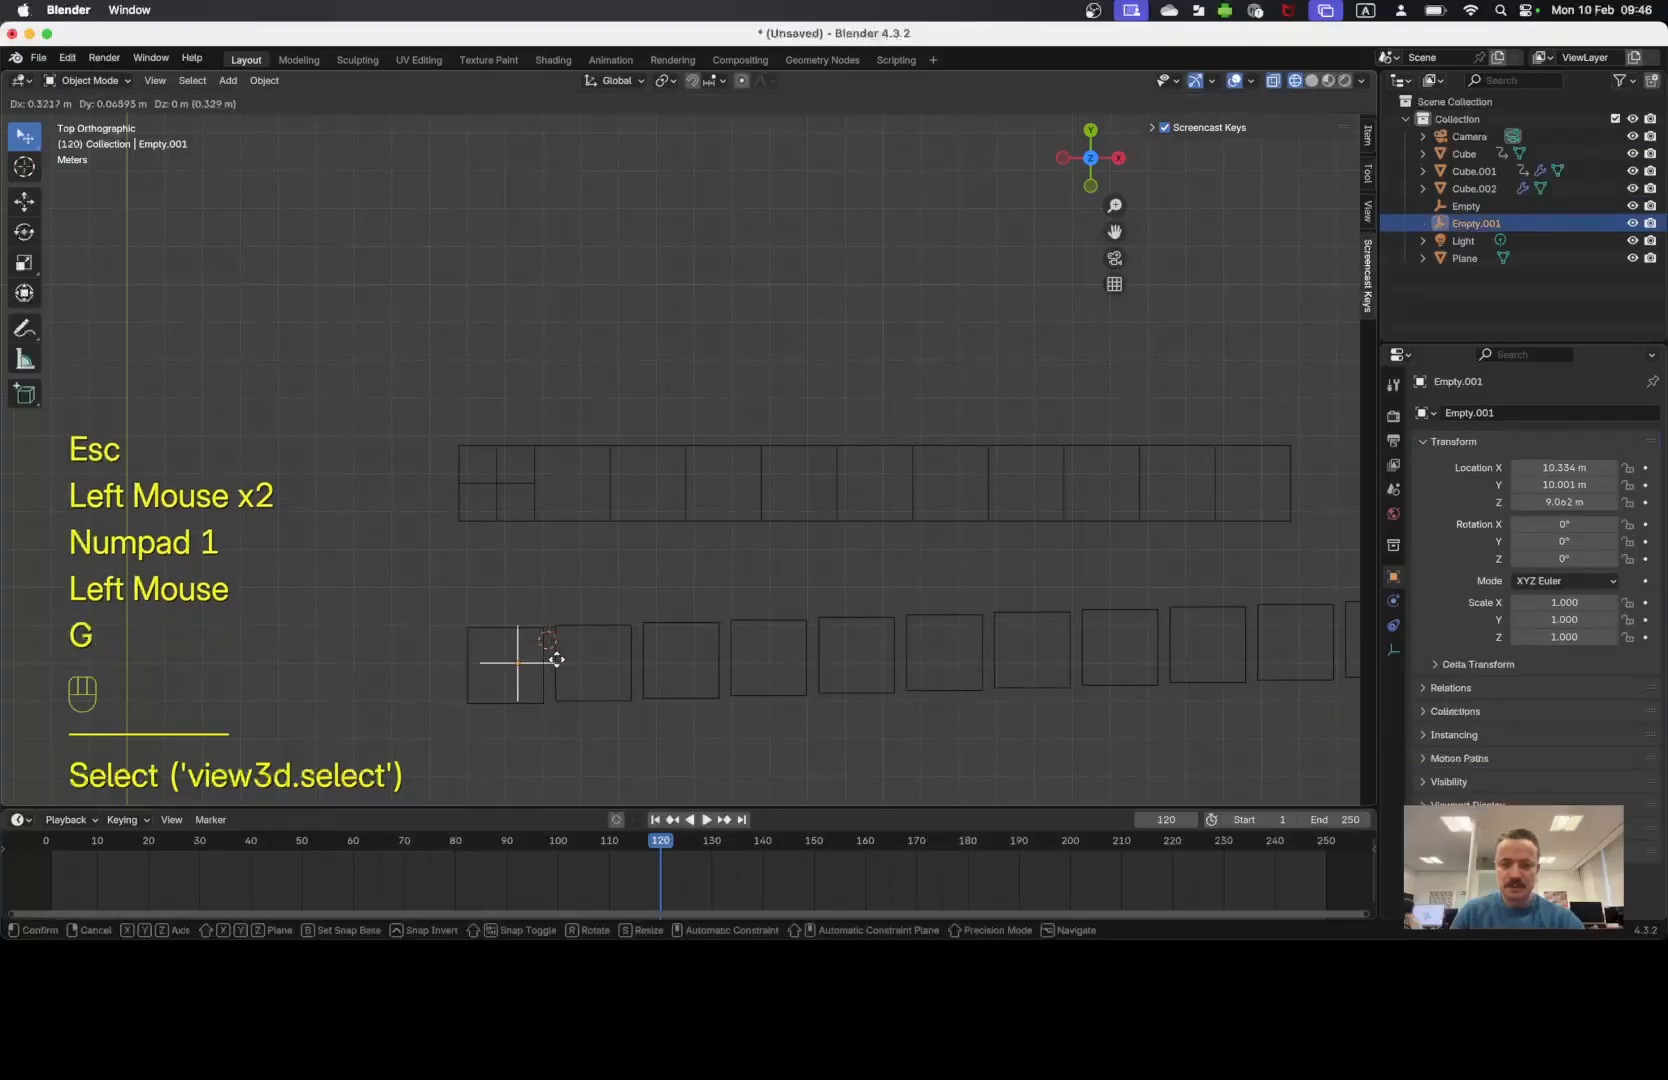
key(Escape)
key(r)
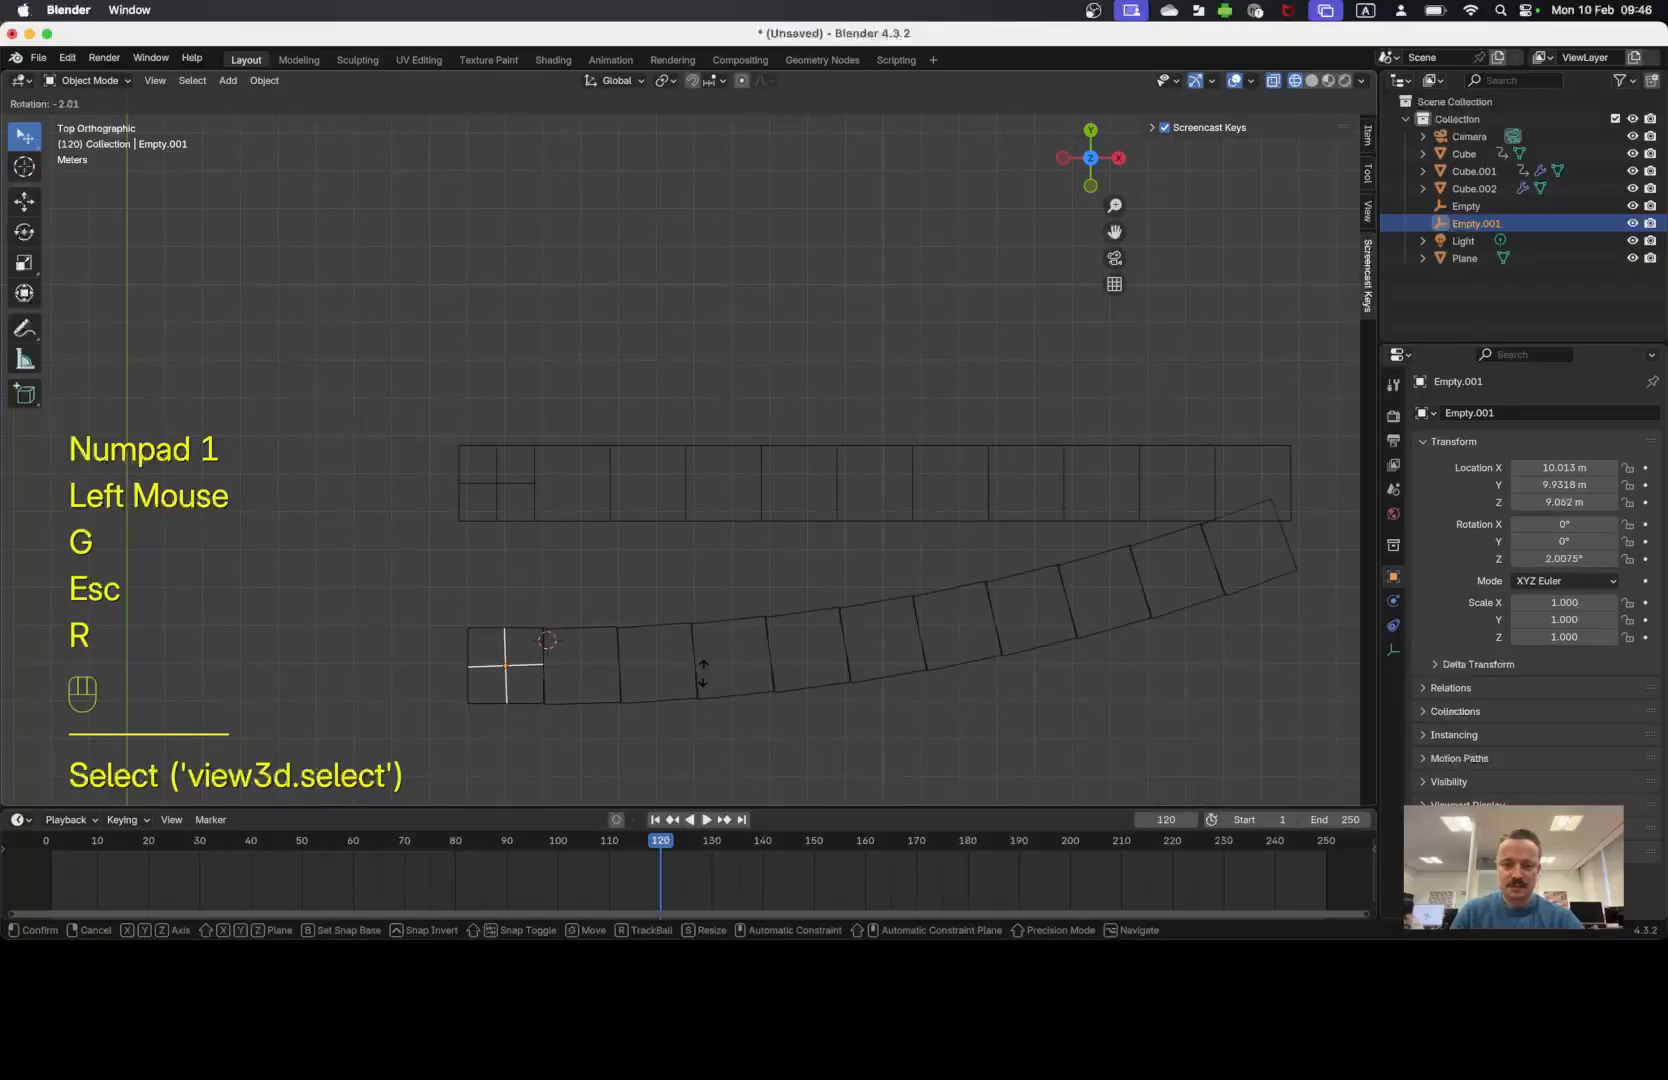
key(Escape)
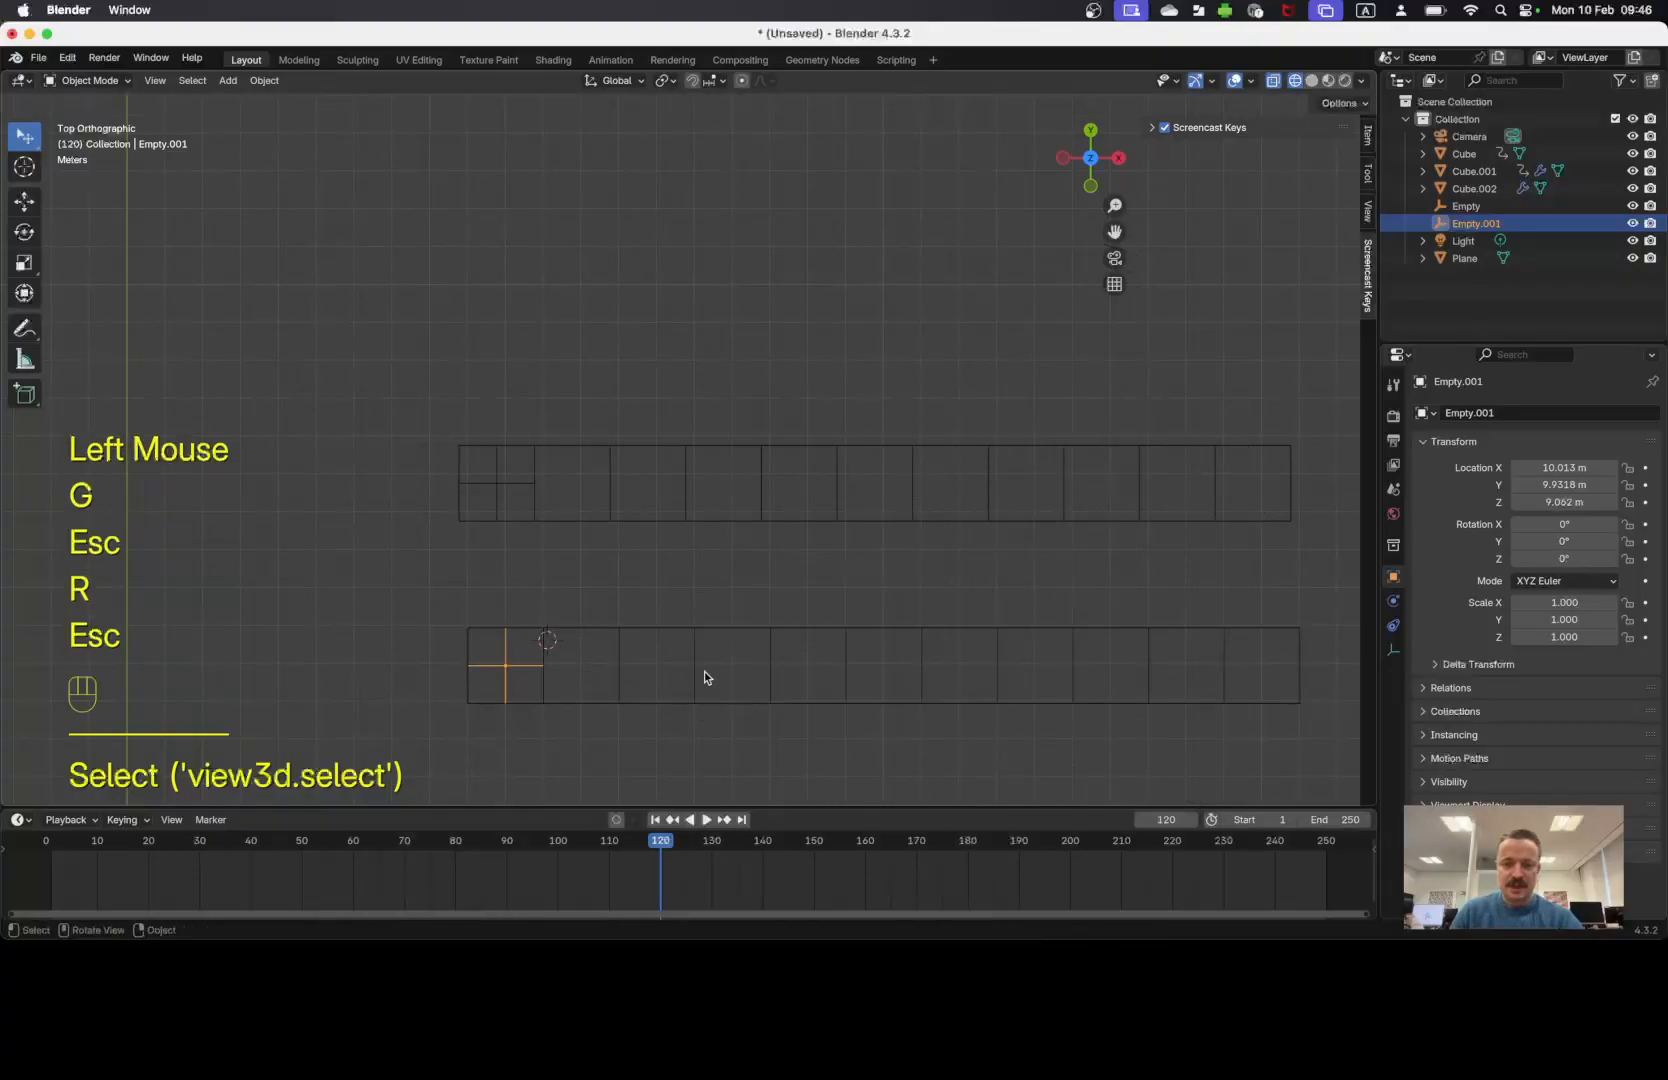
shift+middle_drag(737, 640, 669, 432)
shift+middle_drag(722, 512, 737, 499)
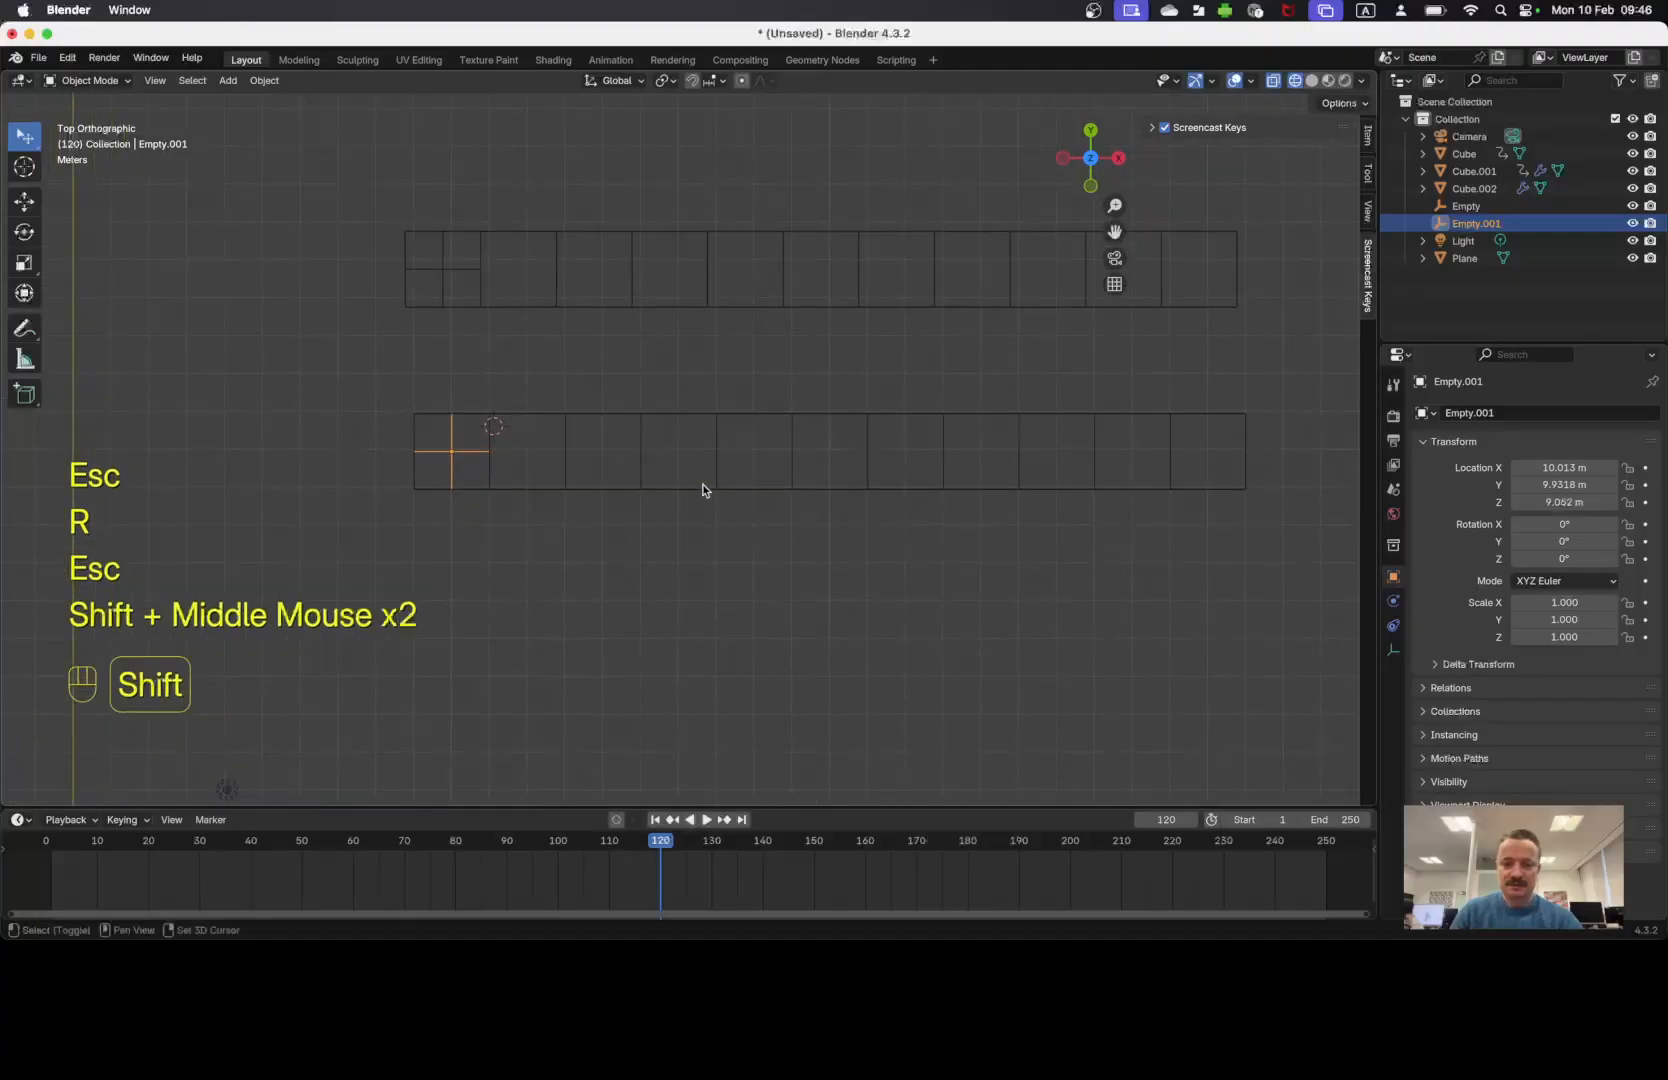
click(25, 167)
click(301, 340)
middle_drag(633, 581, 632, 499)
key(KP_7)
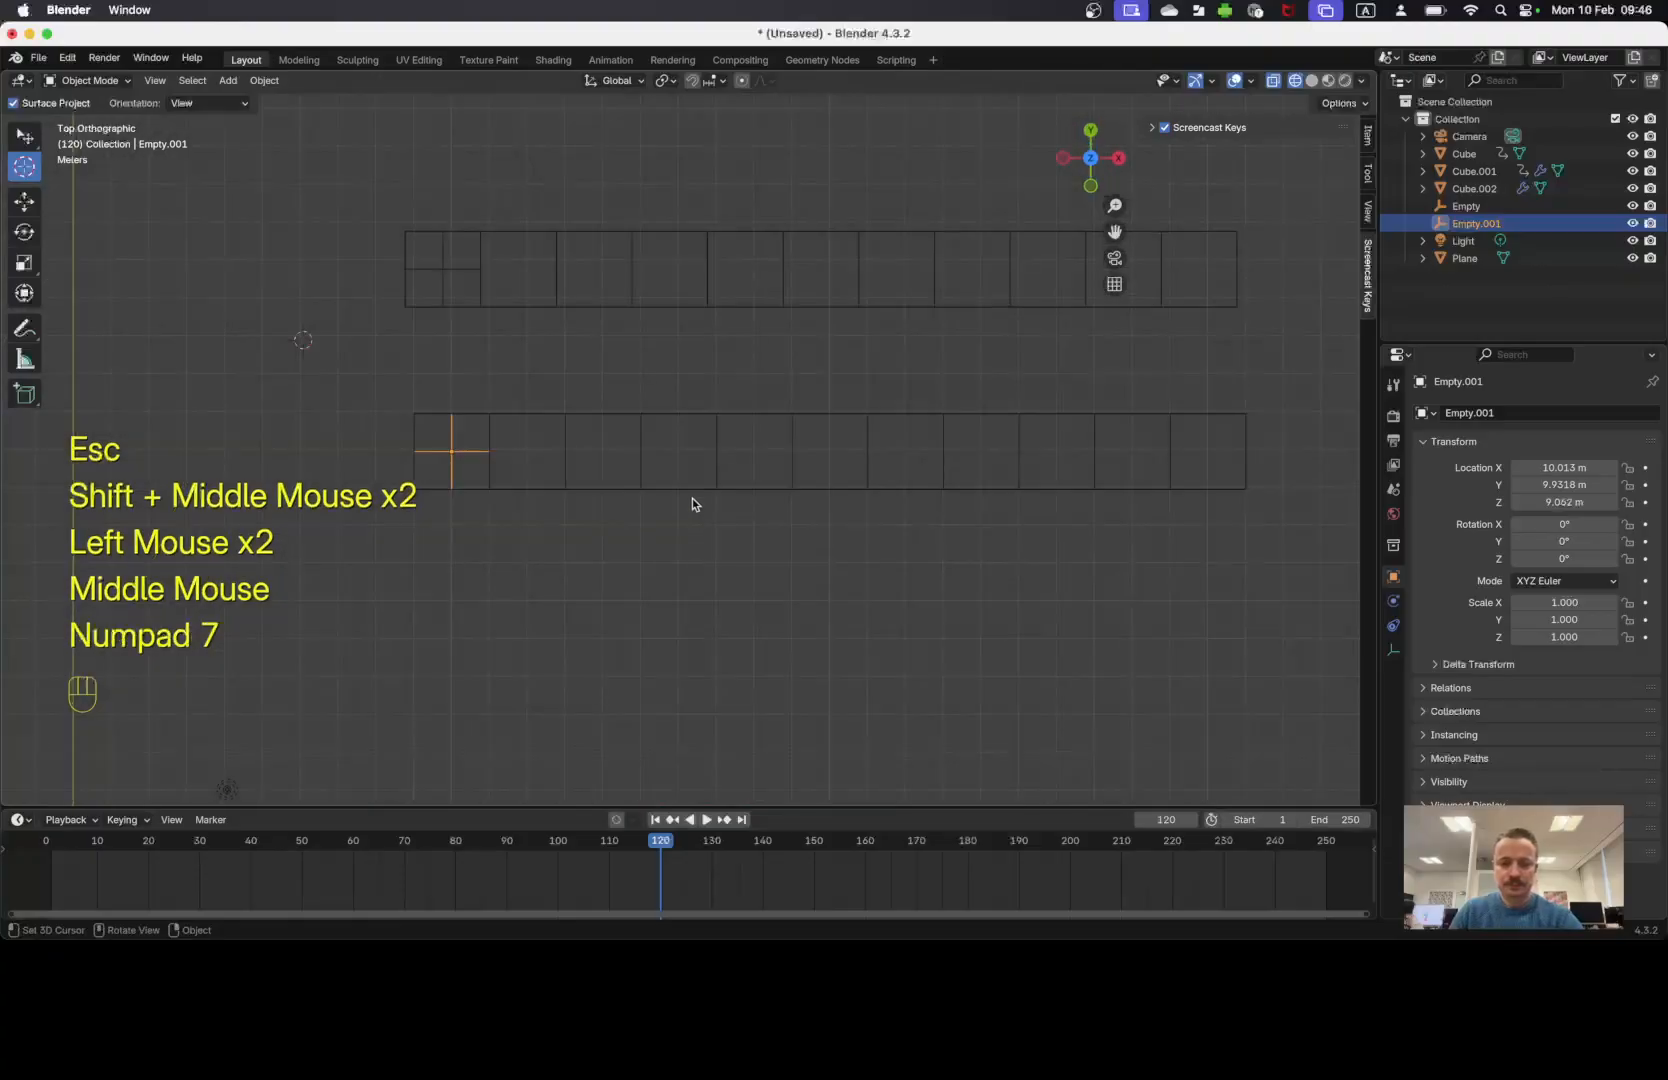
click(697, 494)
shift+middle_drag(690, 552, 724, 560)
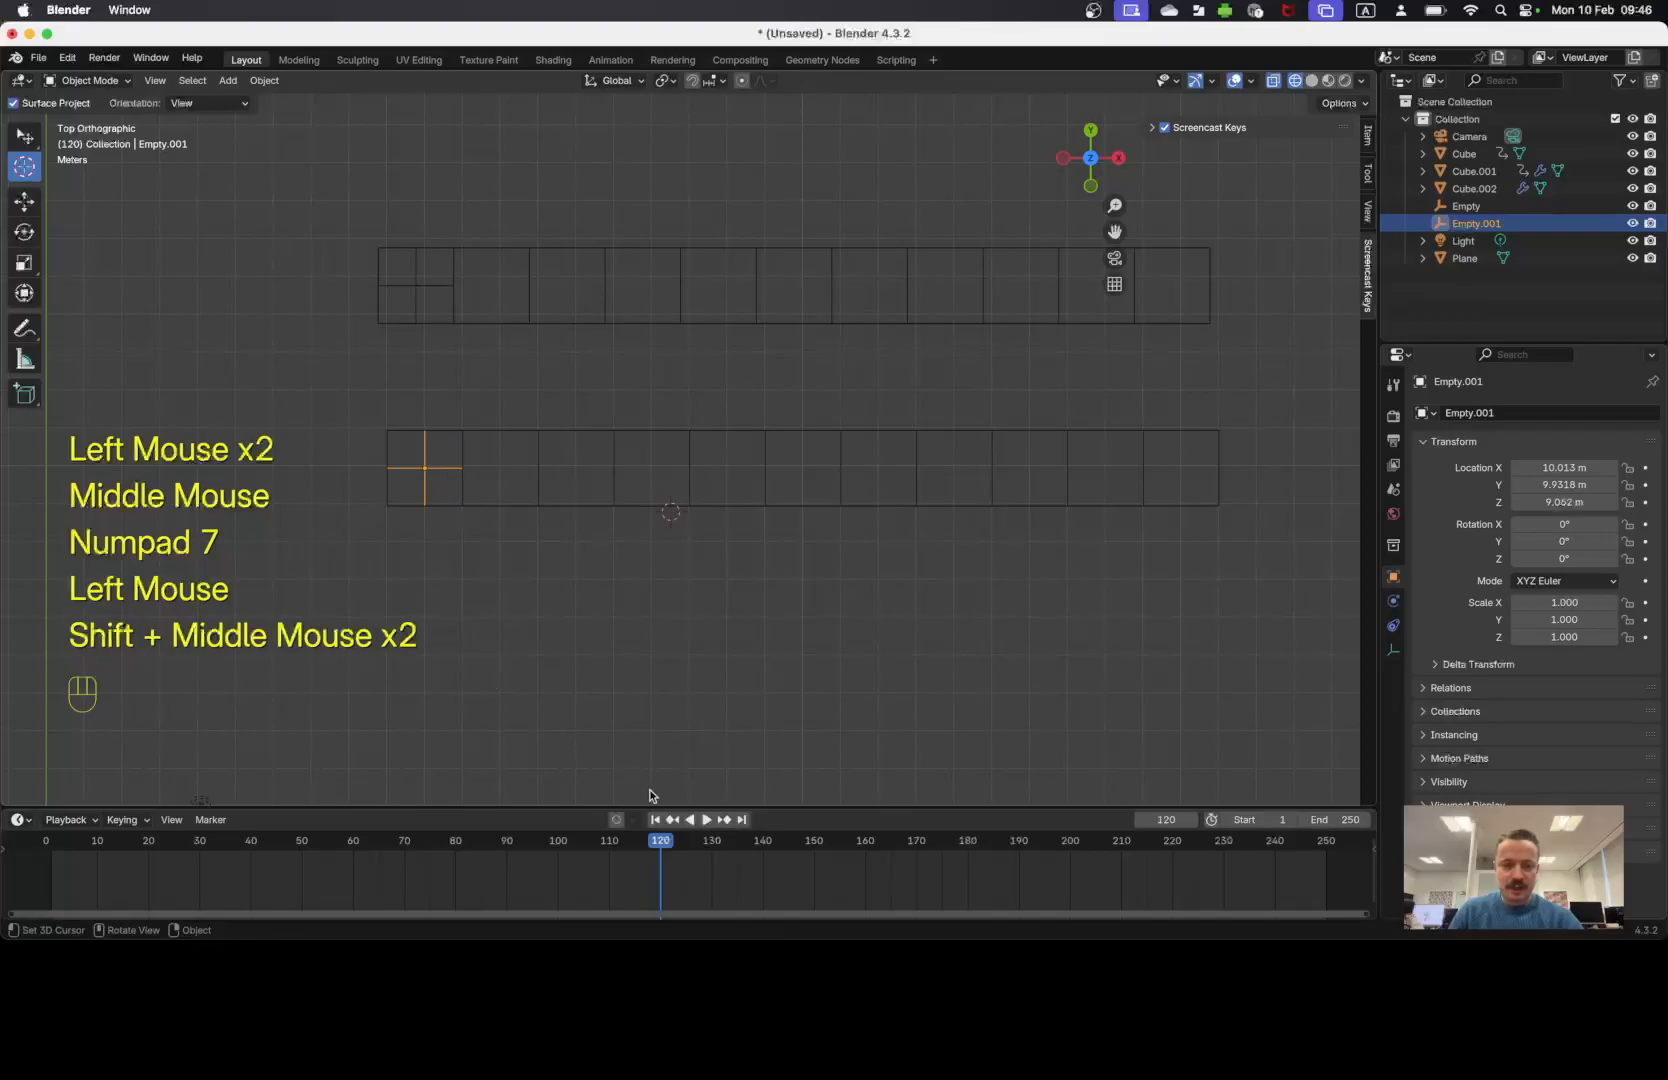
Return to frame 1 and insert a keyframe for Empty.001's transforms.
click(655, 819)
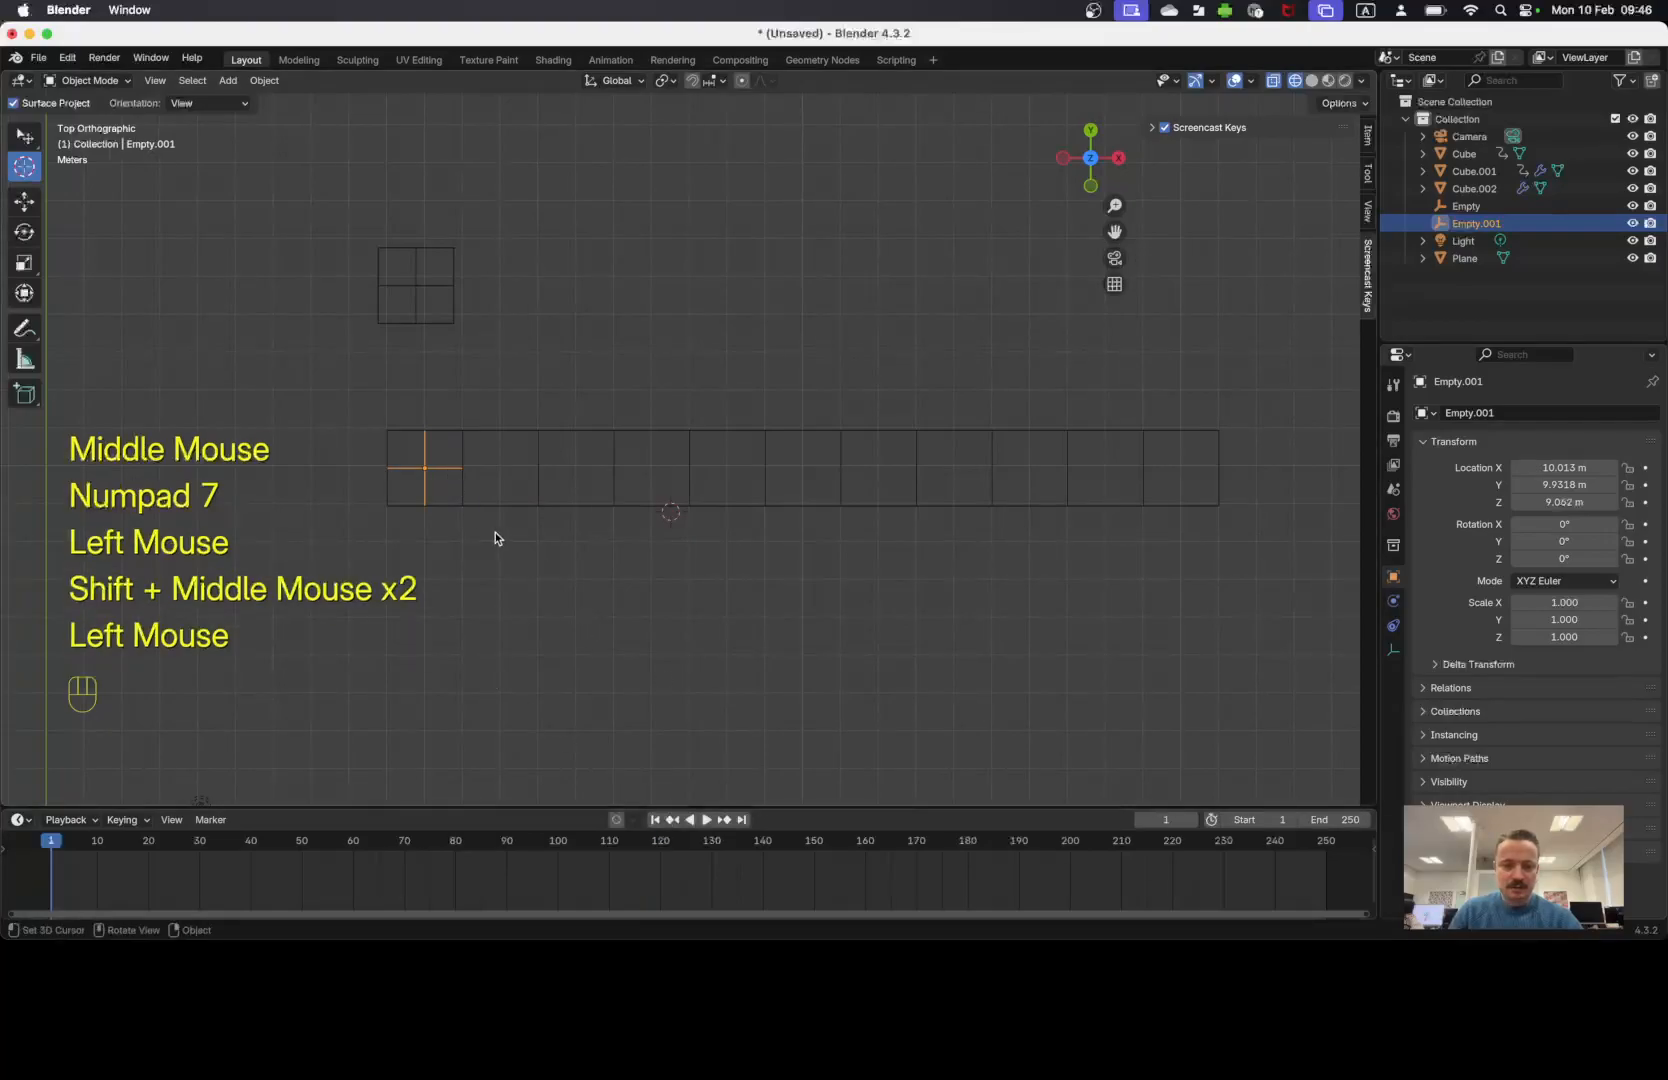
click(455, 504)
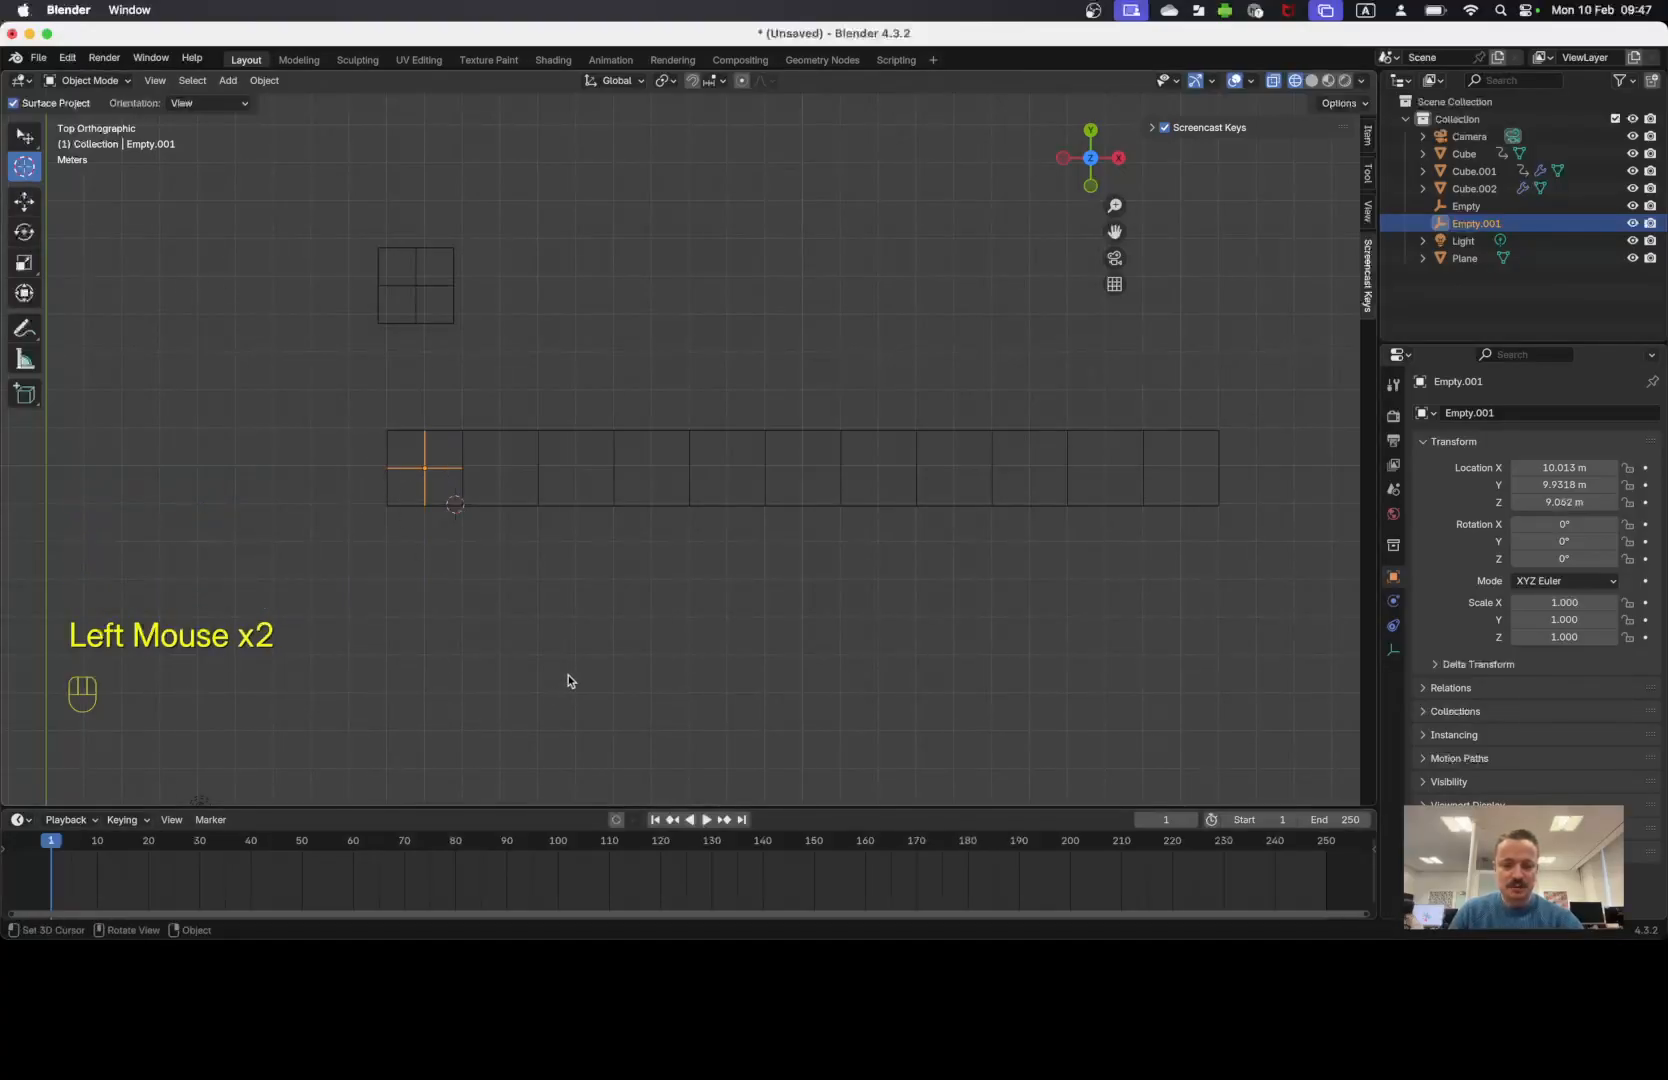
key(i)
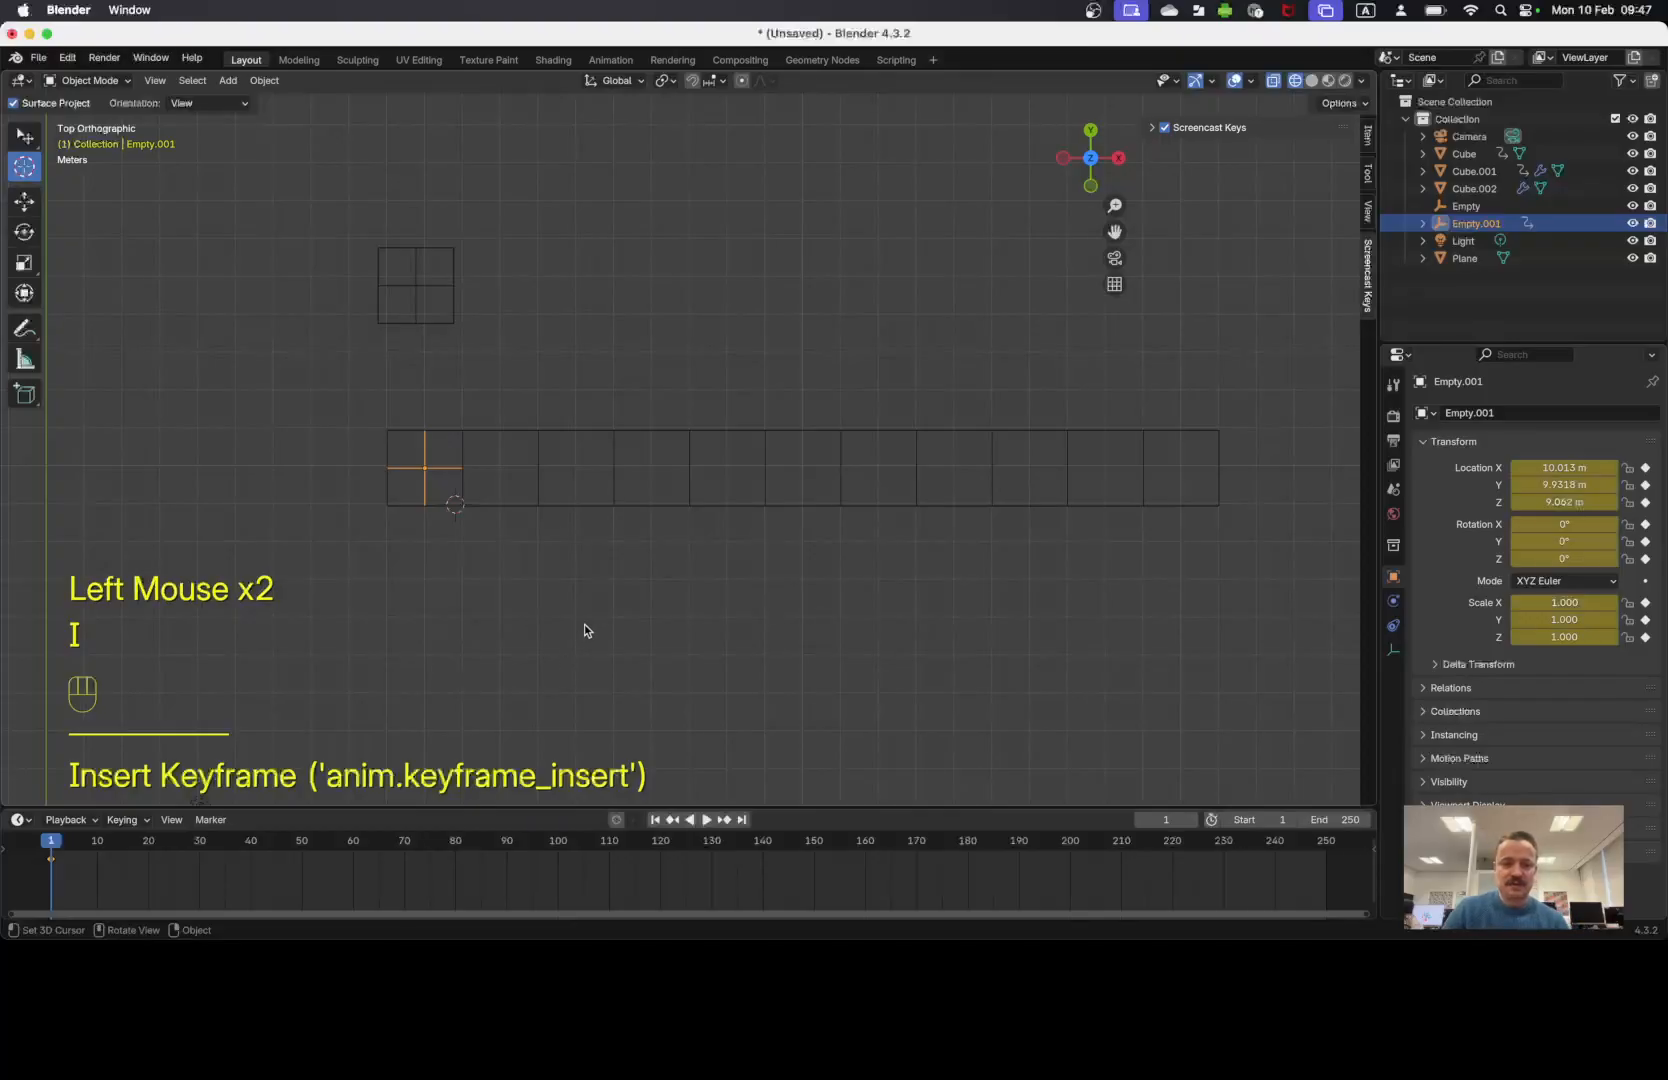
At frame 120, rotate Empty.001 to about -10.1° around Z so that the lower array curves downward.
click(660, 843)
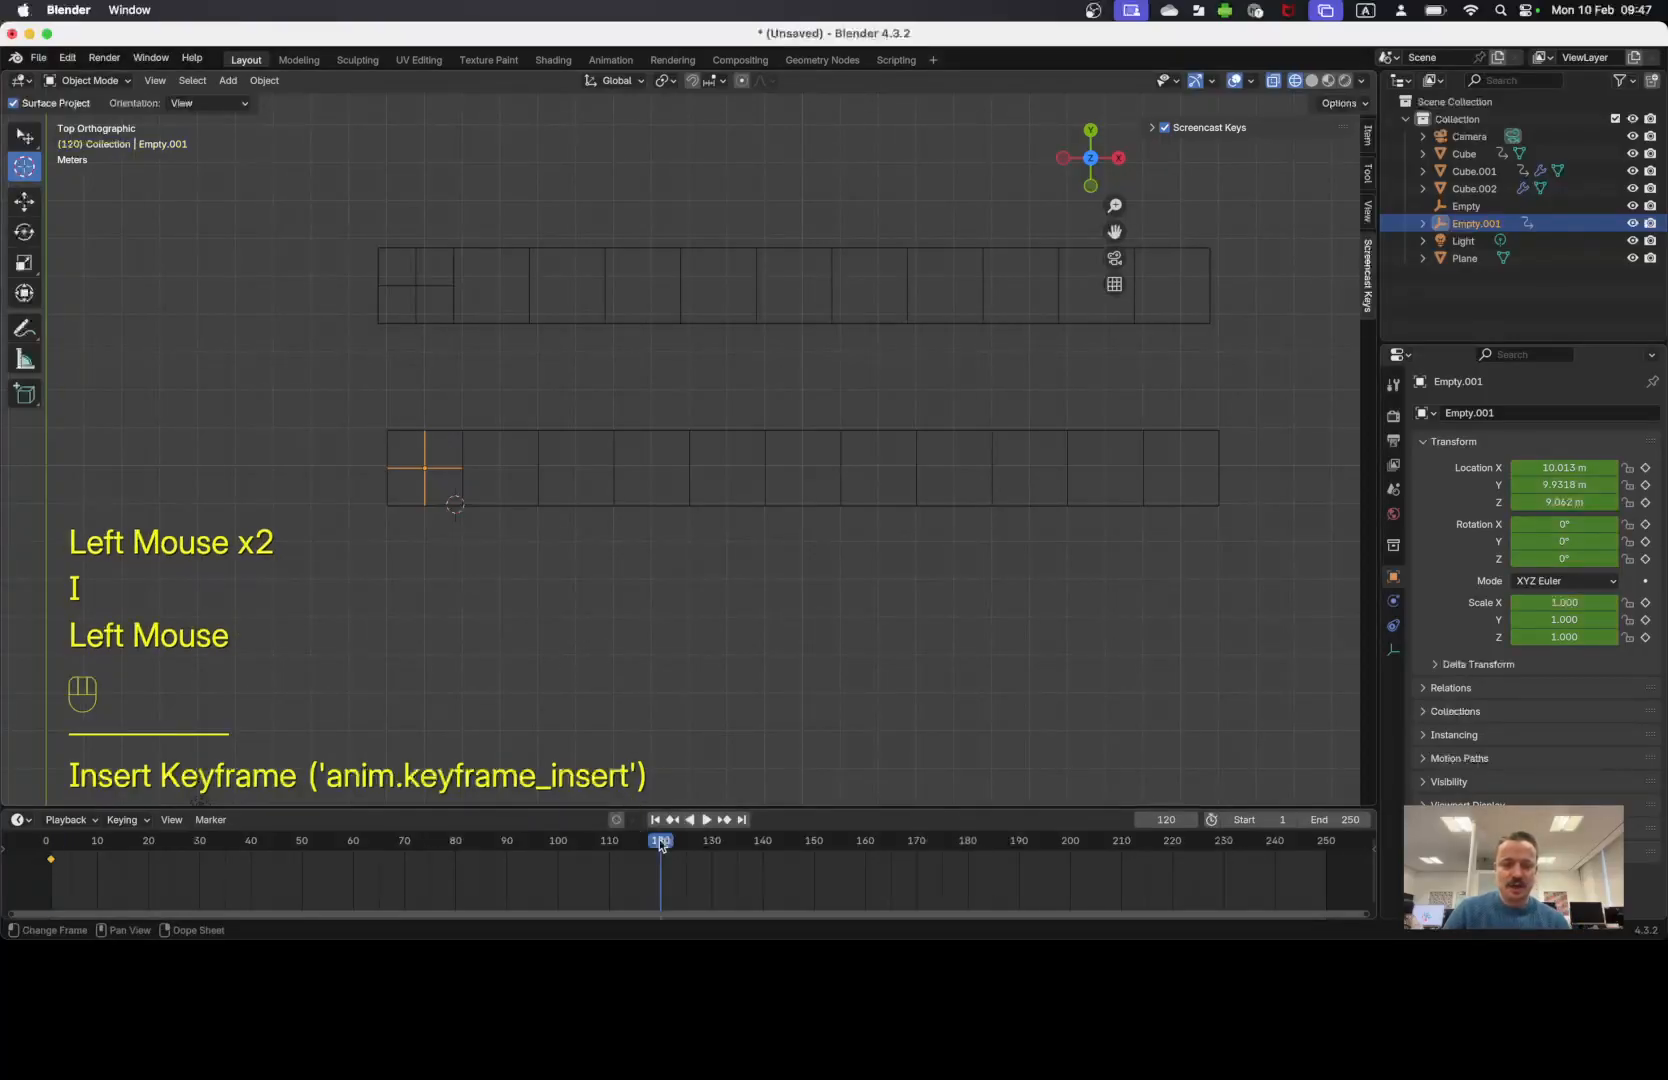
key(r)
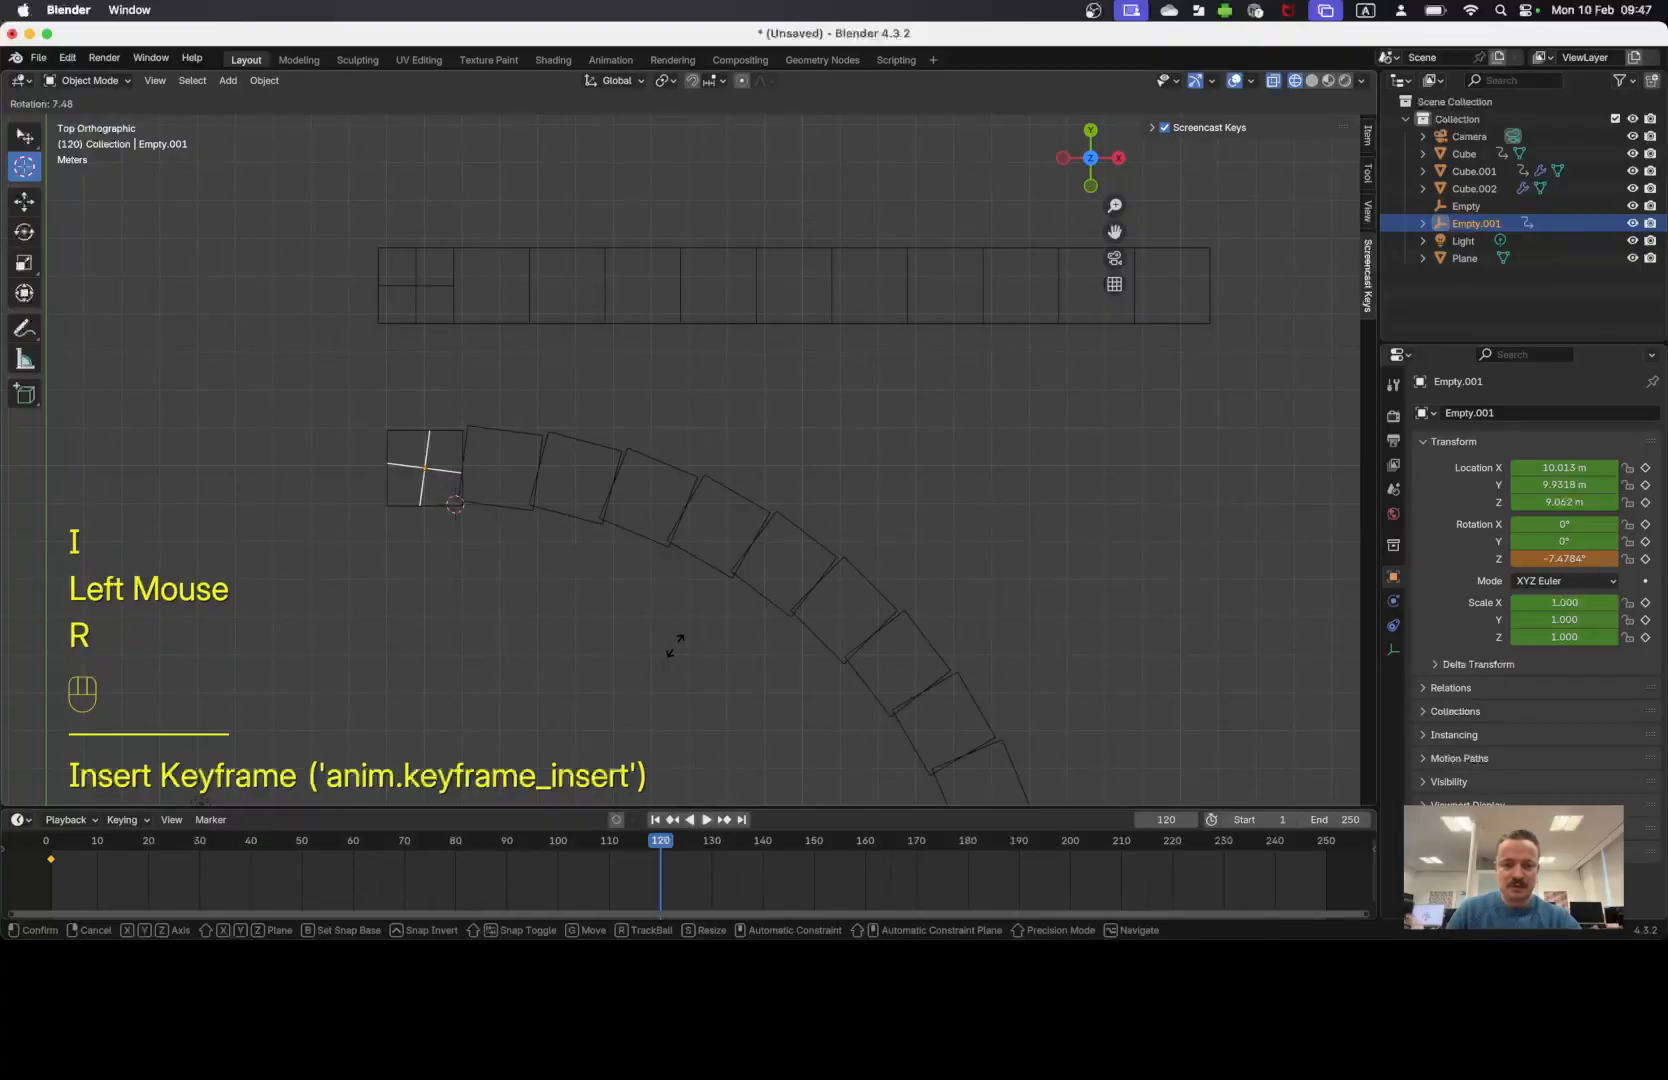
click(622, 643)
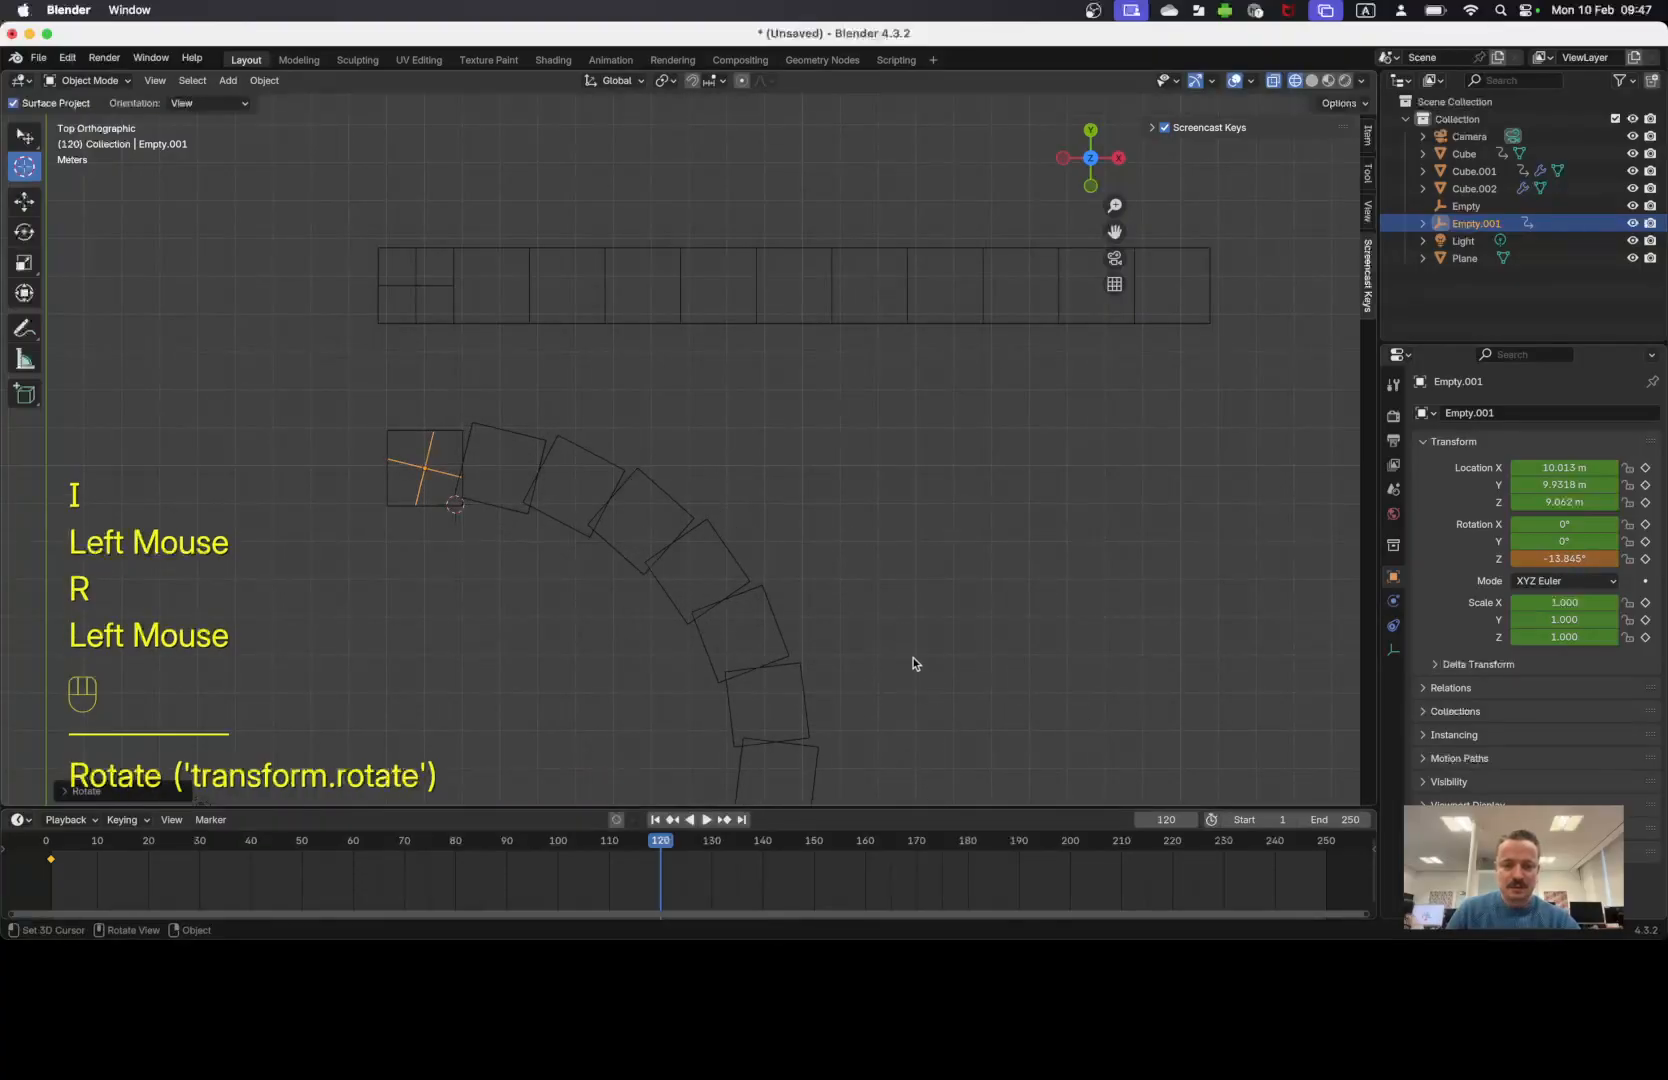
middle_drag(910, 655, 838, 343)
key(KP_7)
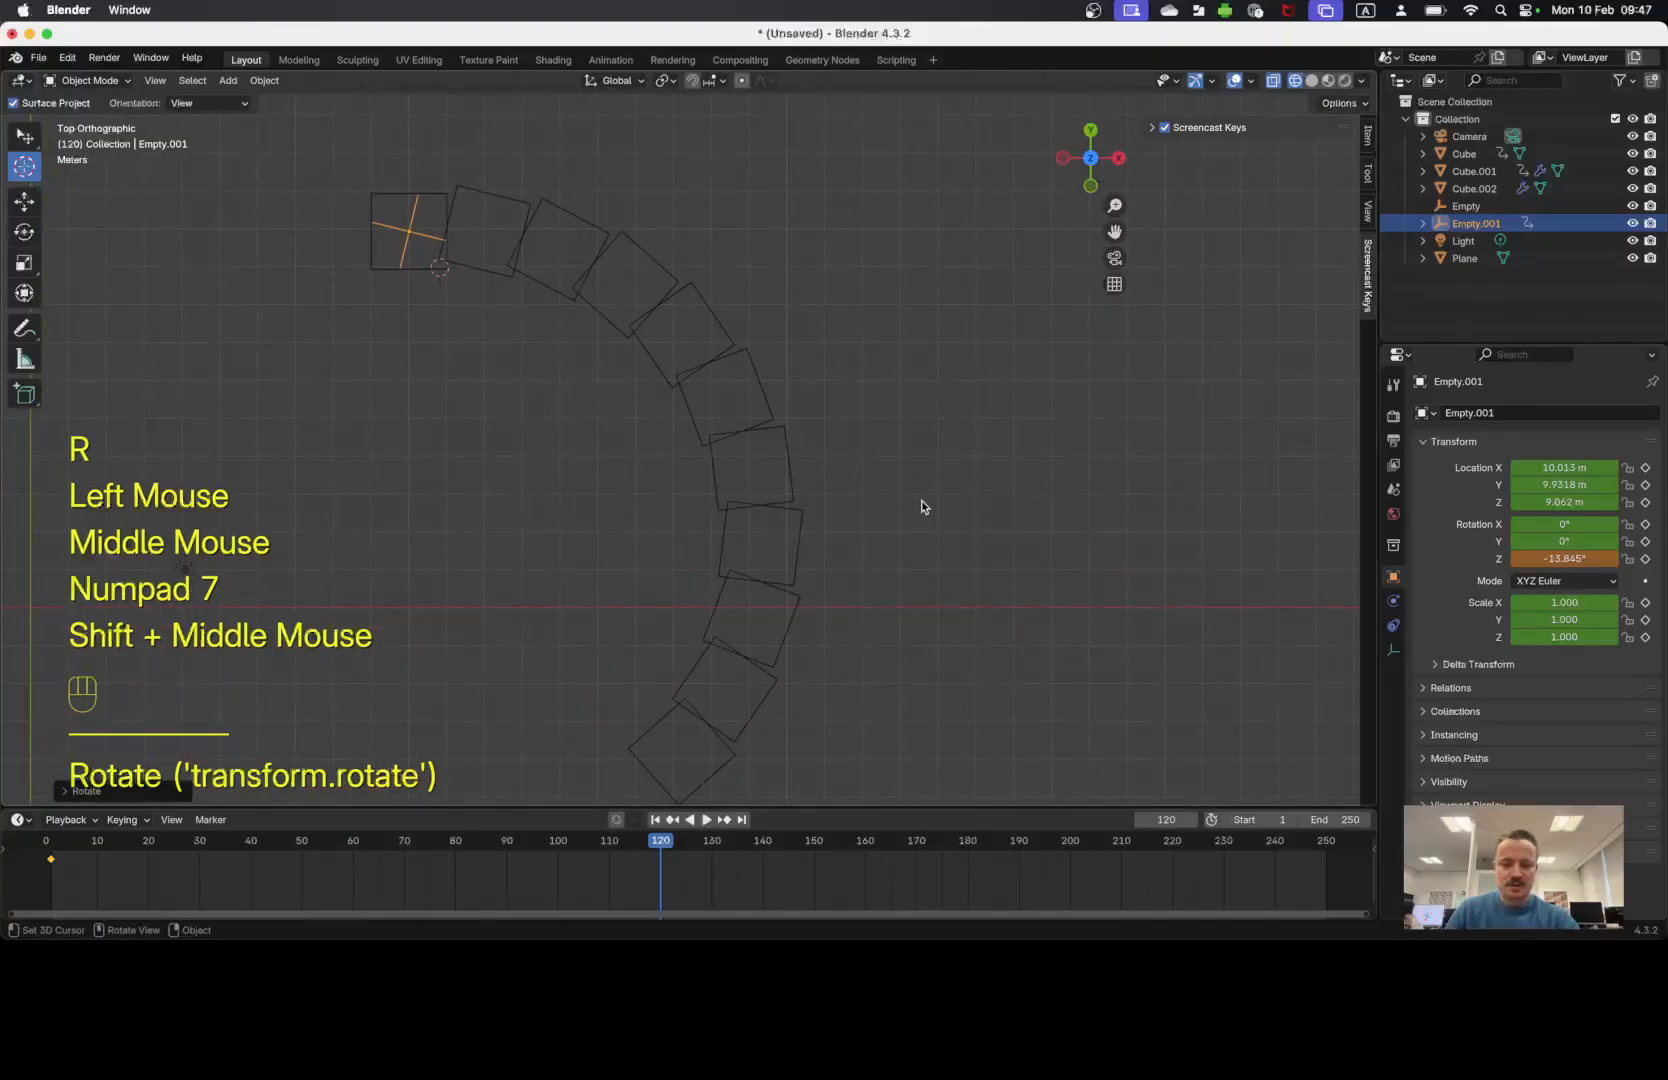
key(r)
click(962, 473)
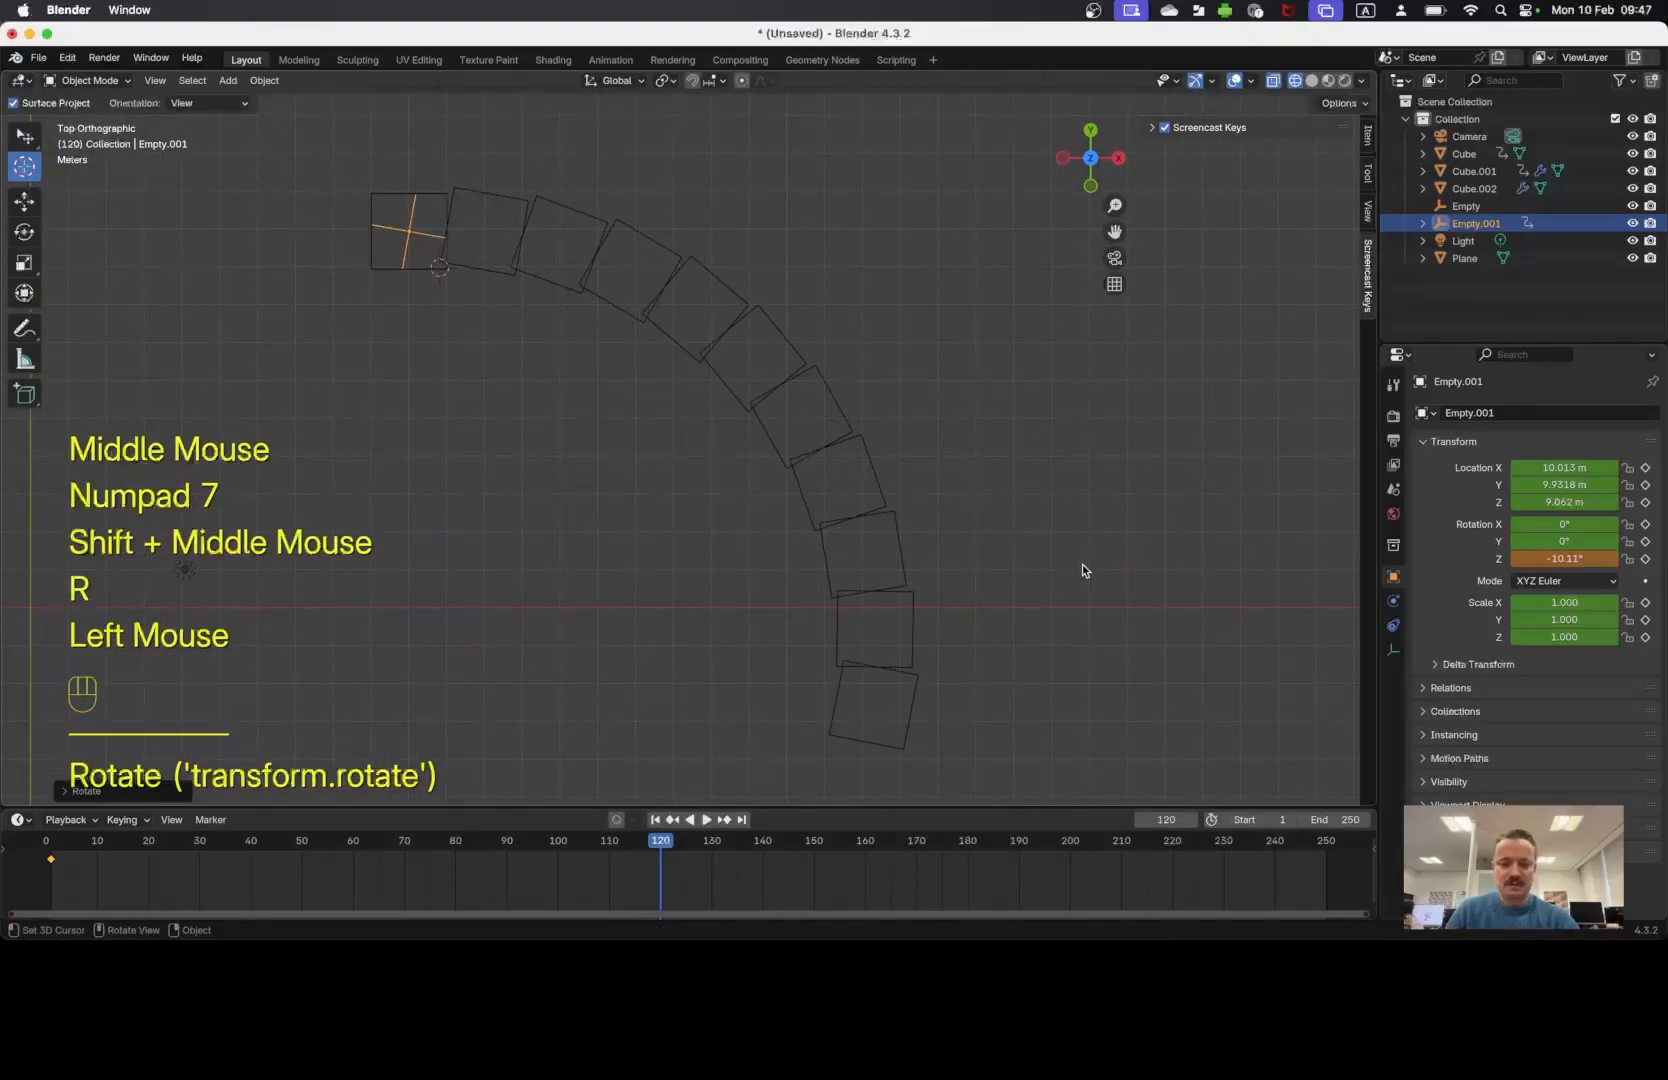
Scale Empty.001 down to about 0.916 and insert a keyframe at frame 120.
key(s)
click(1025, 535)
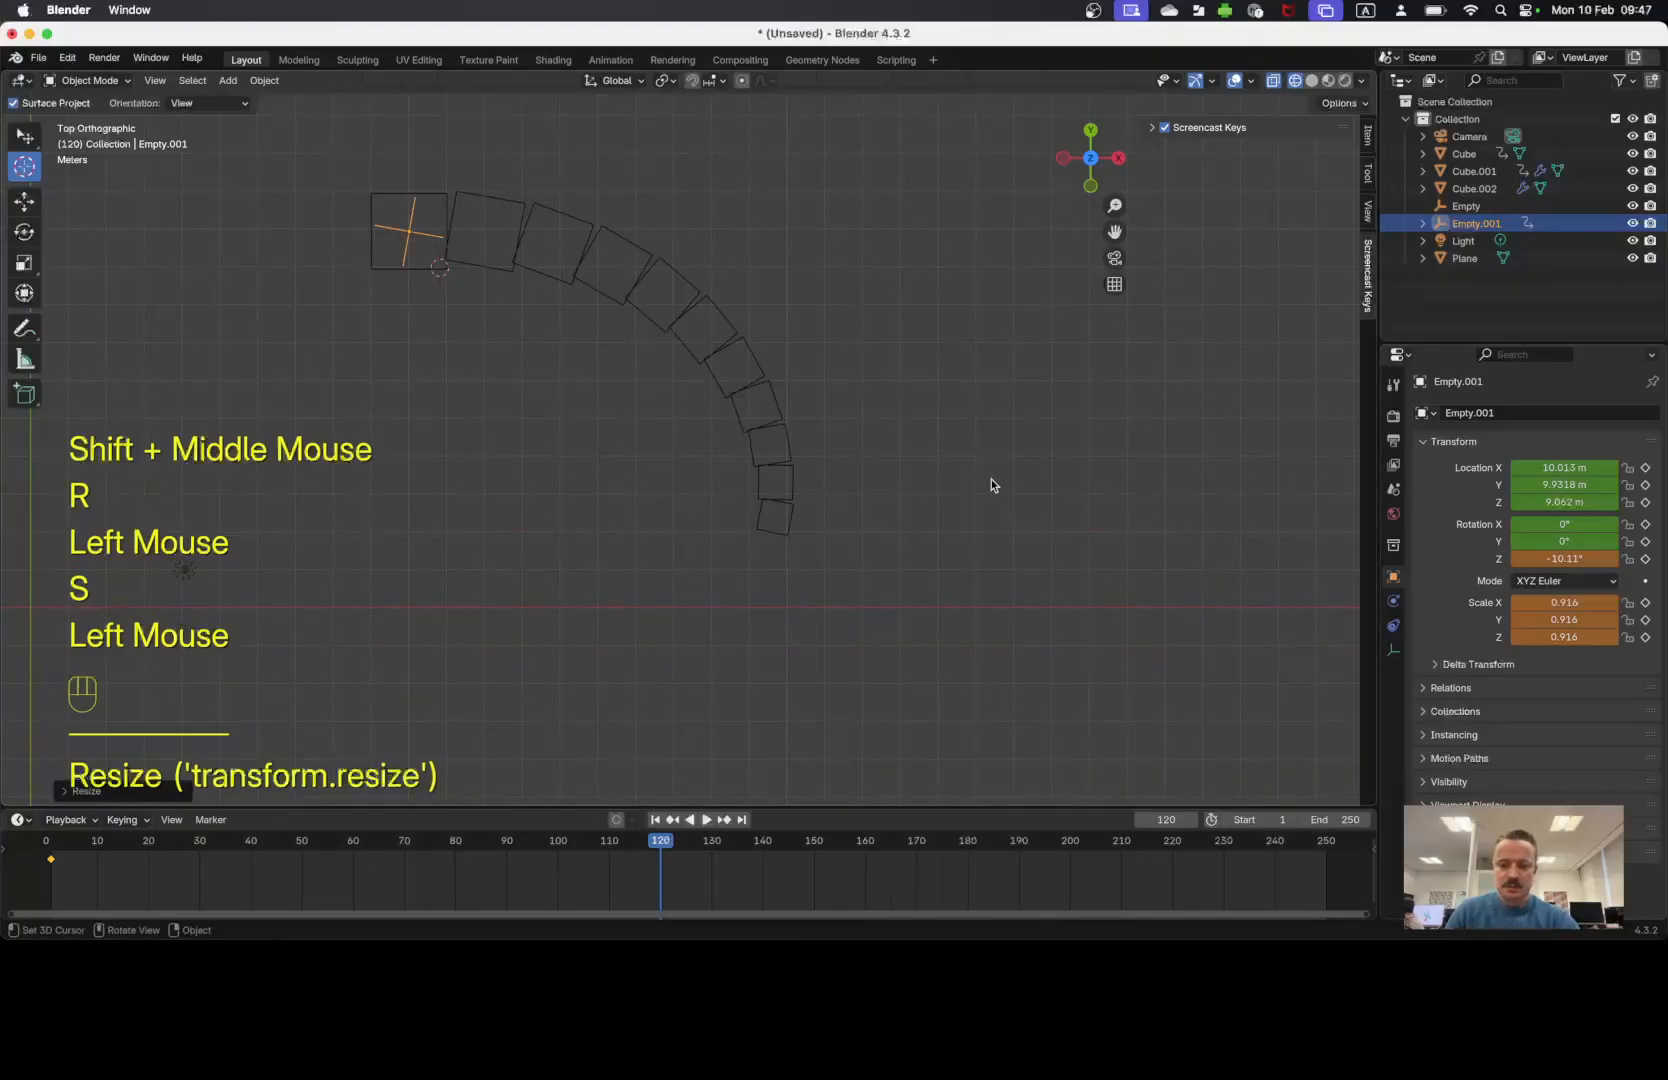
key(i)
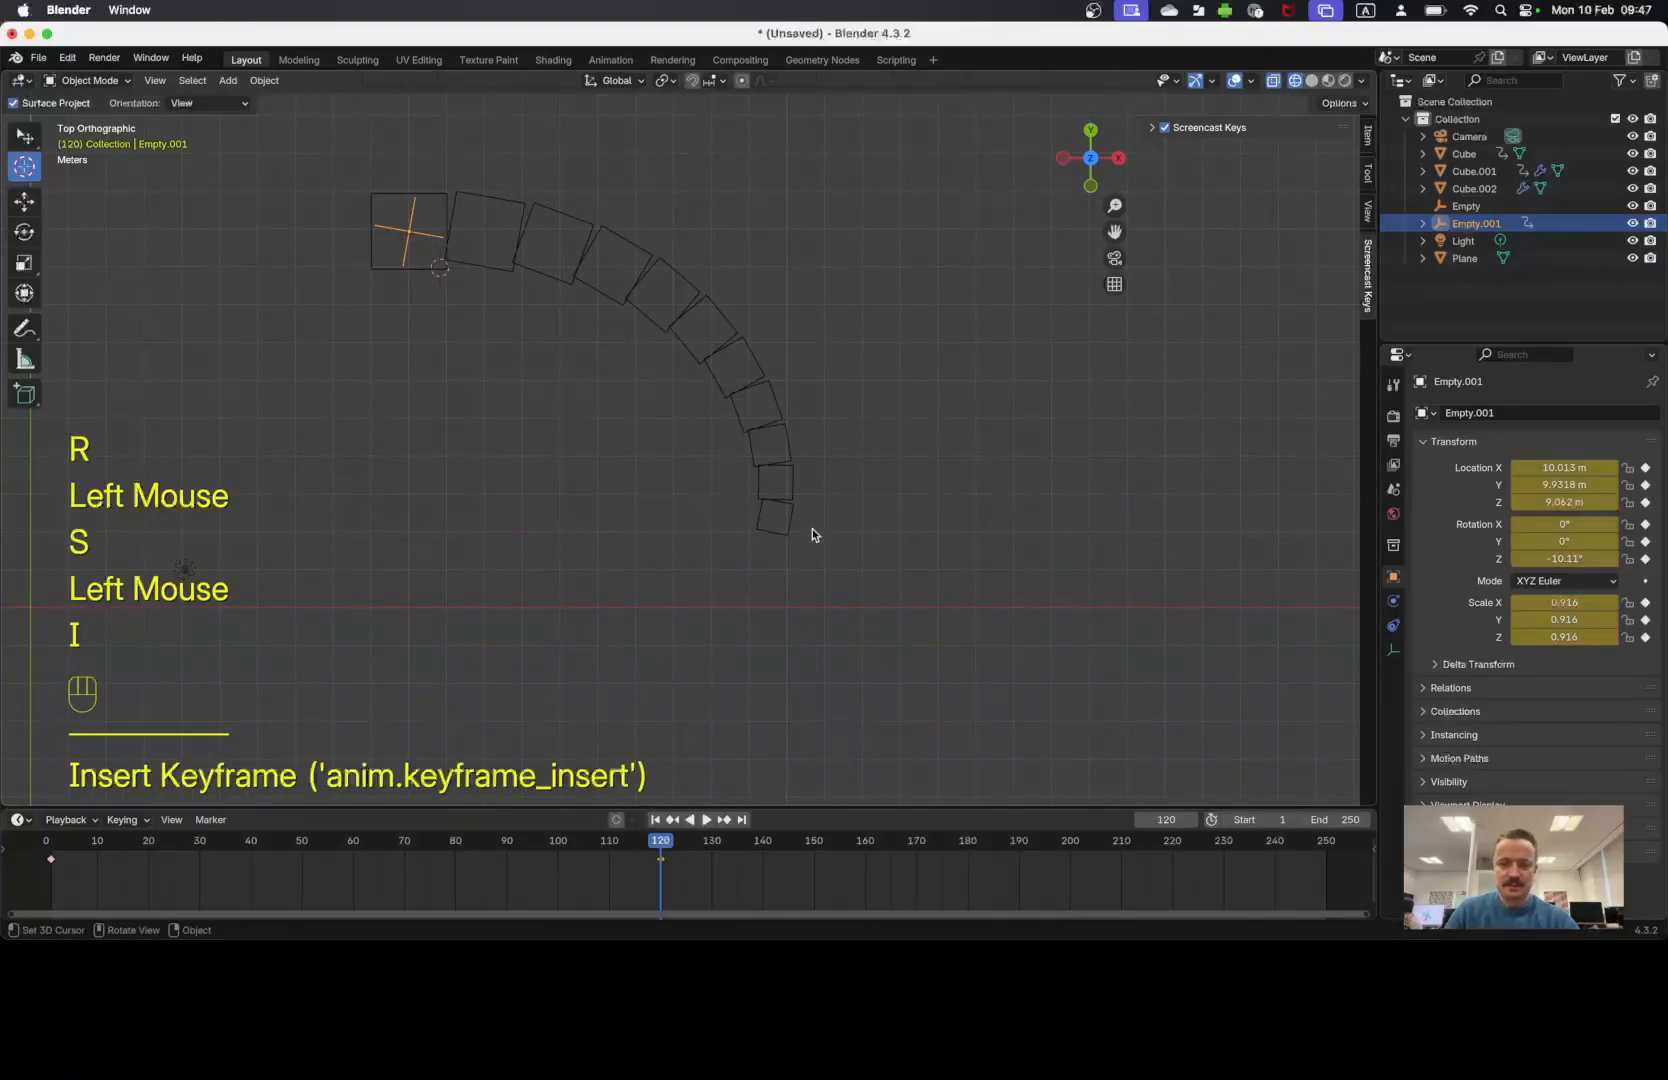
Play the animation from frame 1 in a solid-shaded perspective view to examine both arrays, and stop playback.
click(655, 819)
middle_drag(679, 542, 636, 325)
middle_drag(786, 380, 679, 548)
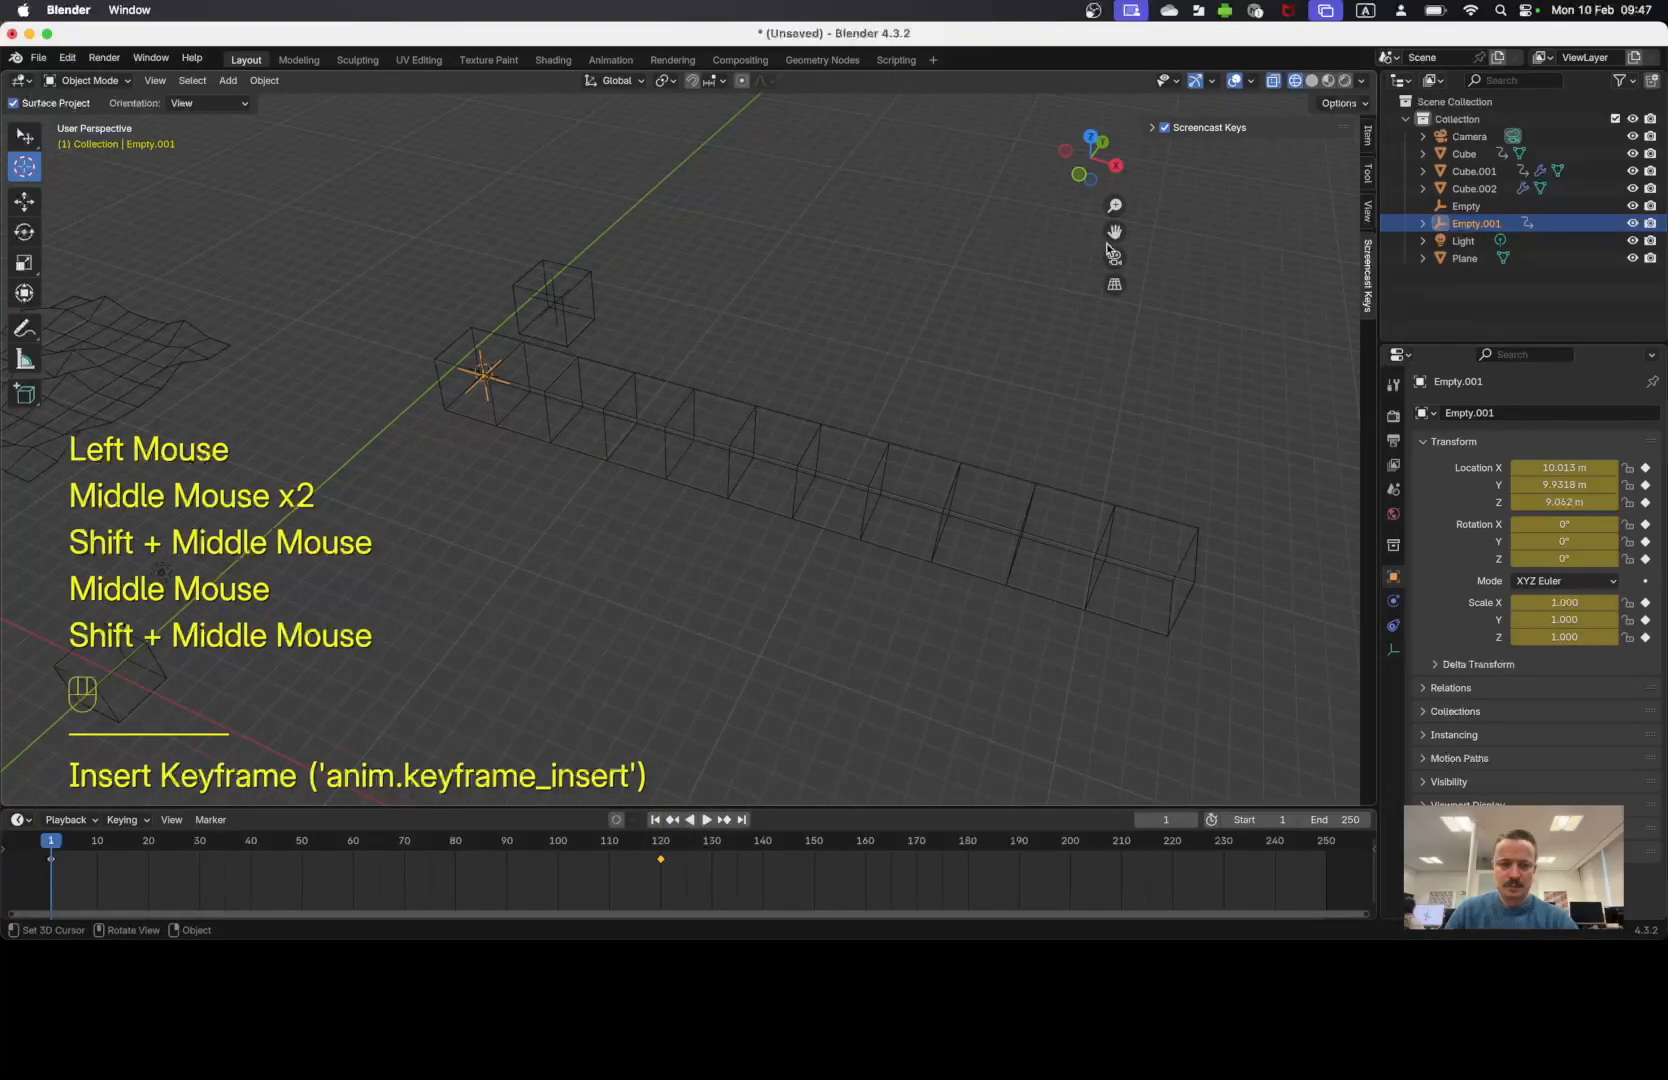
click(1311, 80)
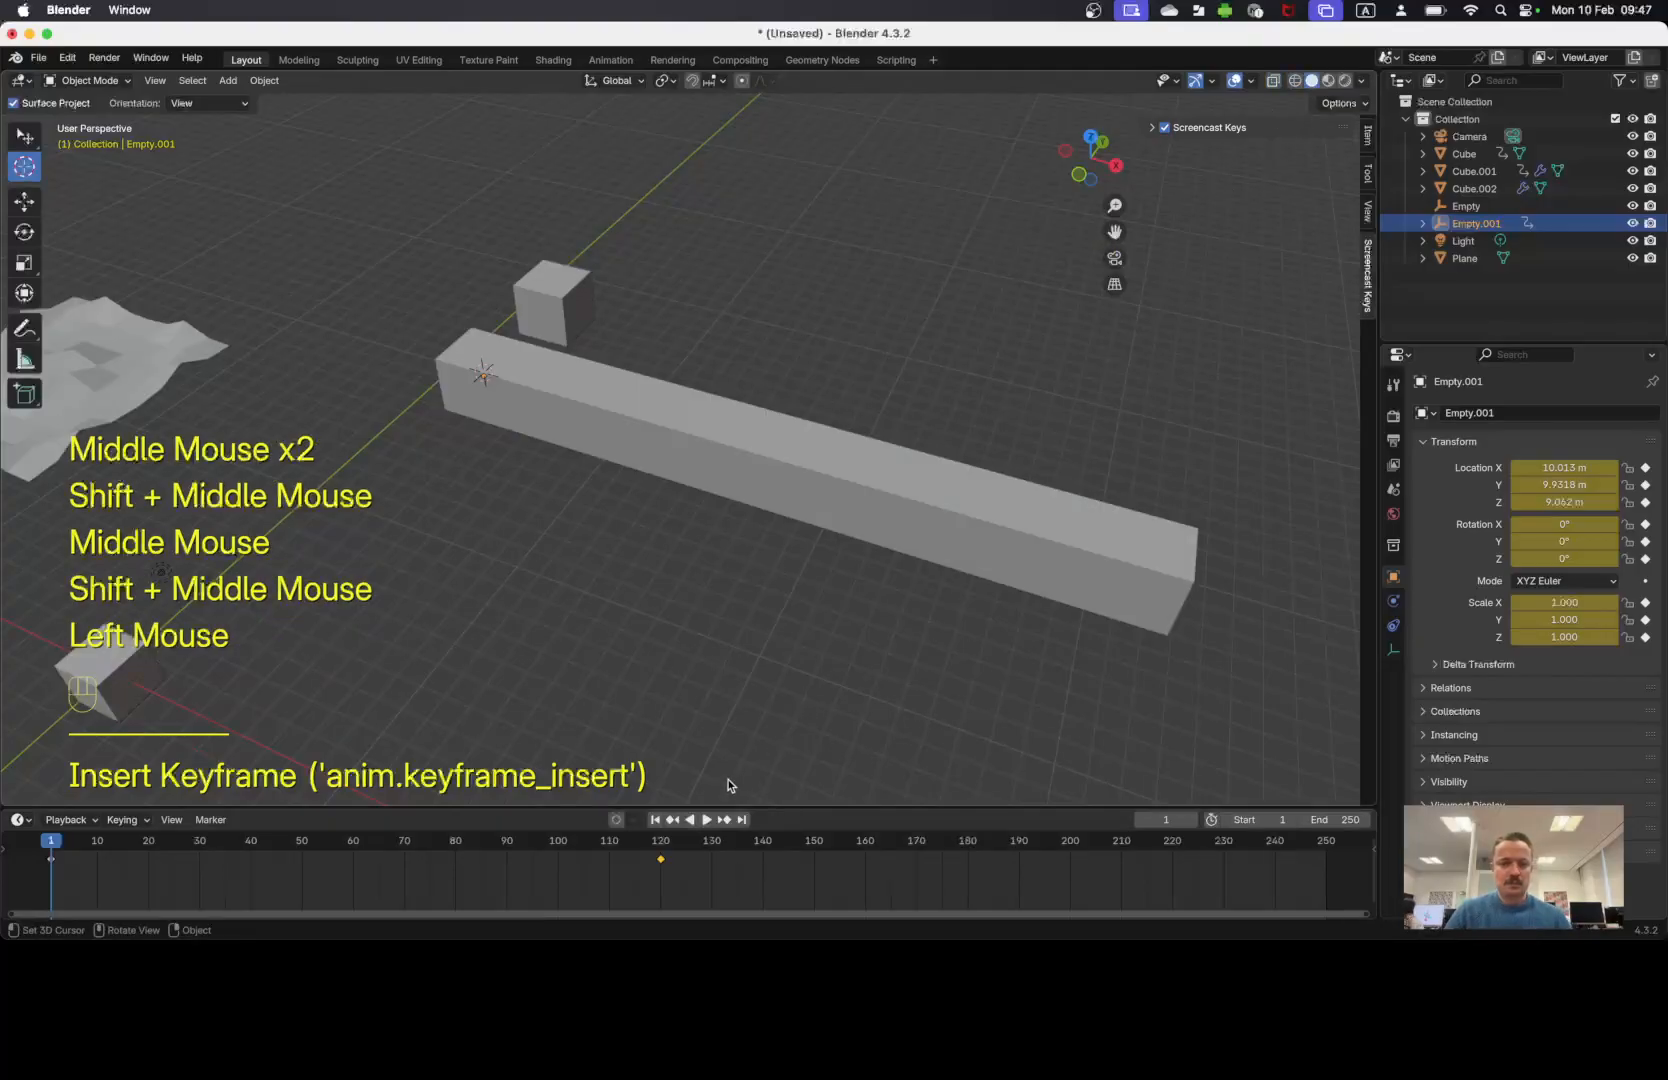
click(708, 820)
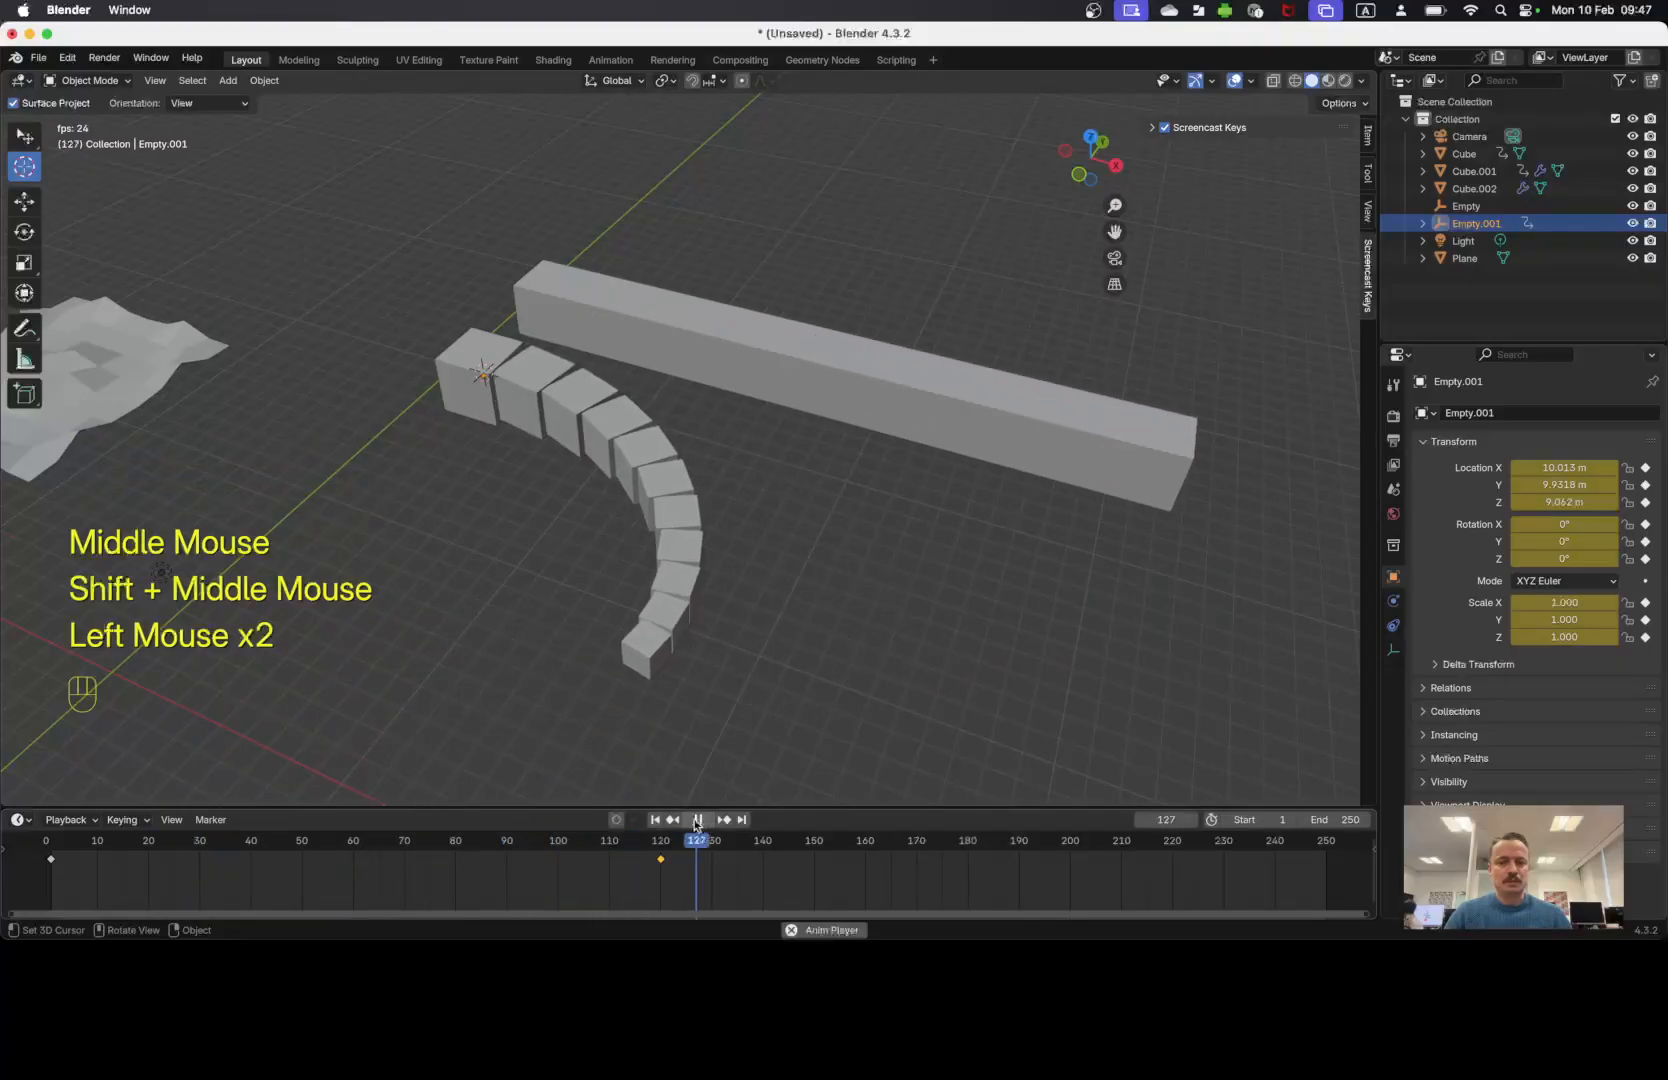
click(655, 820)
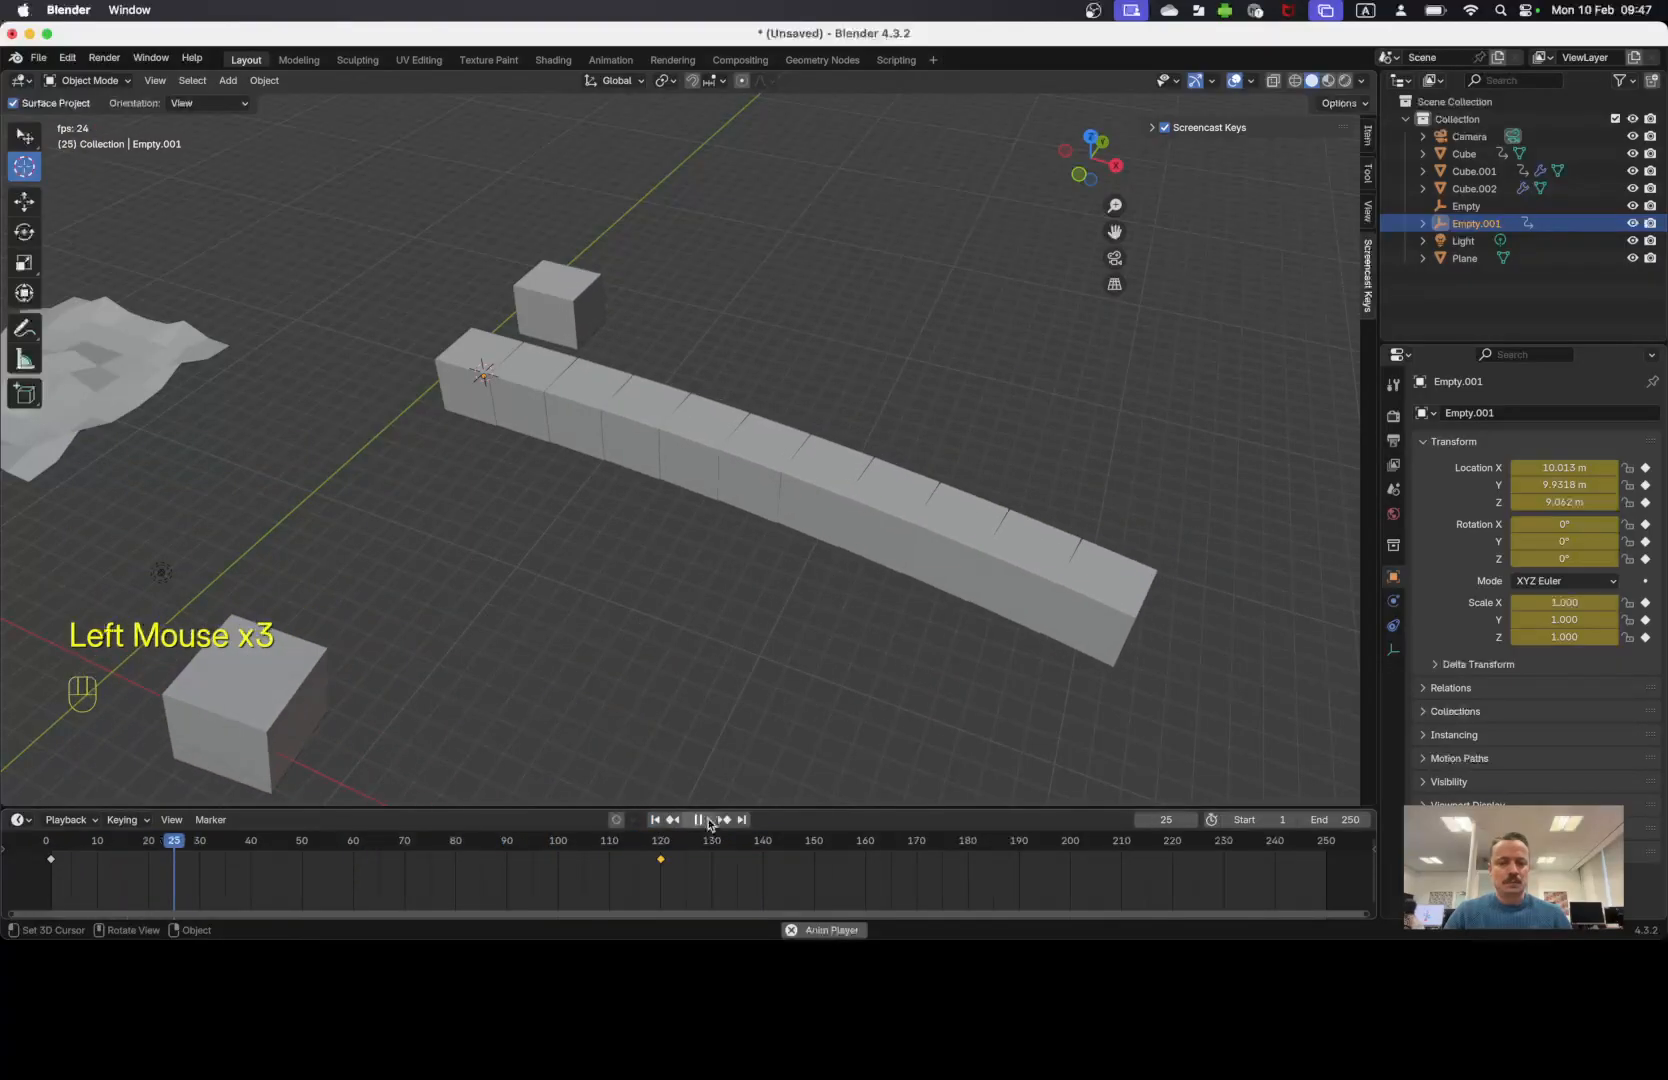
scroll(697, 636, up, 2)
scroll(697, 641, down, 4)
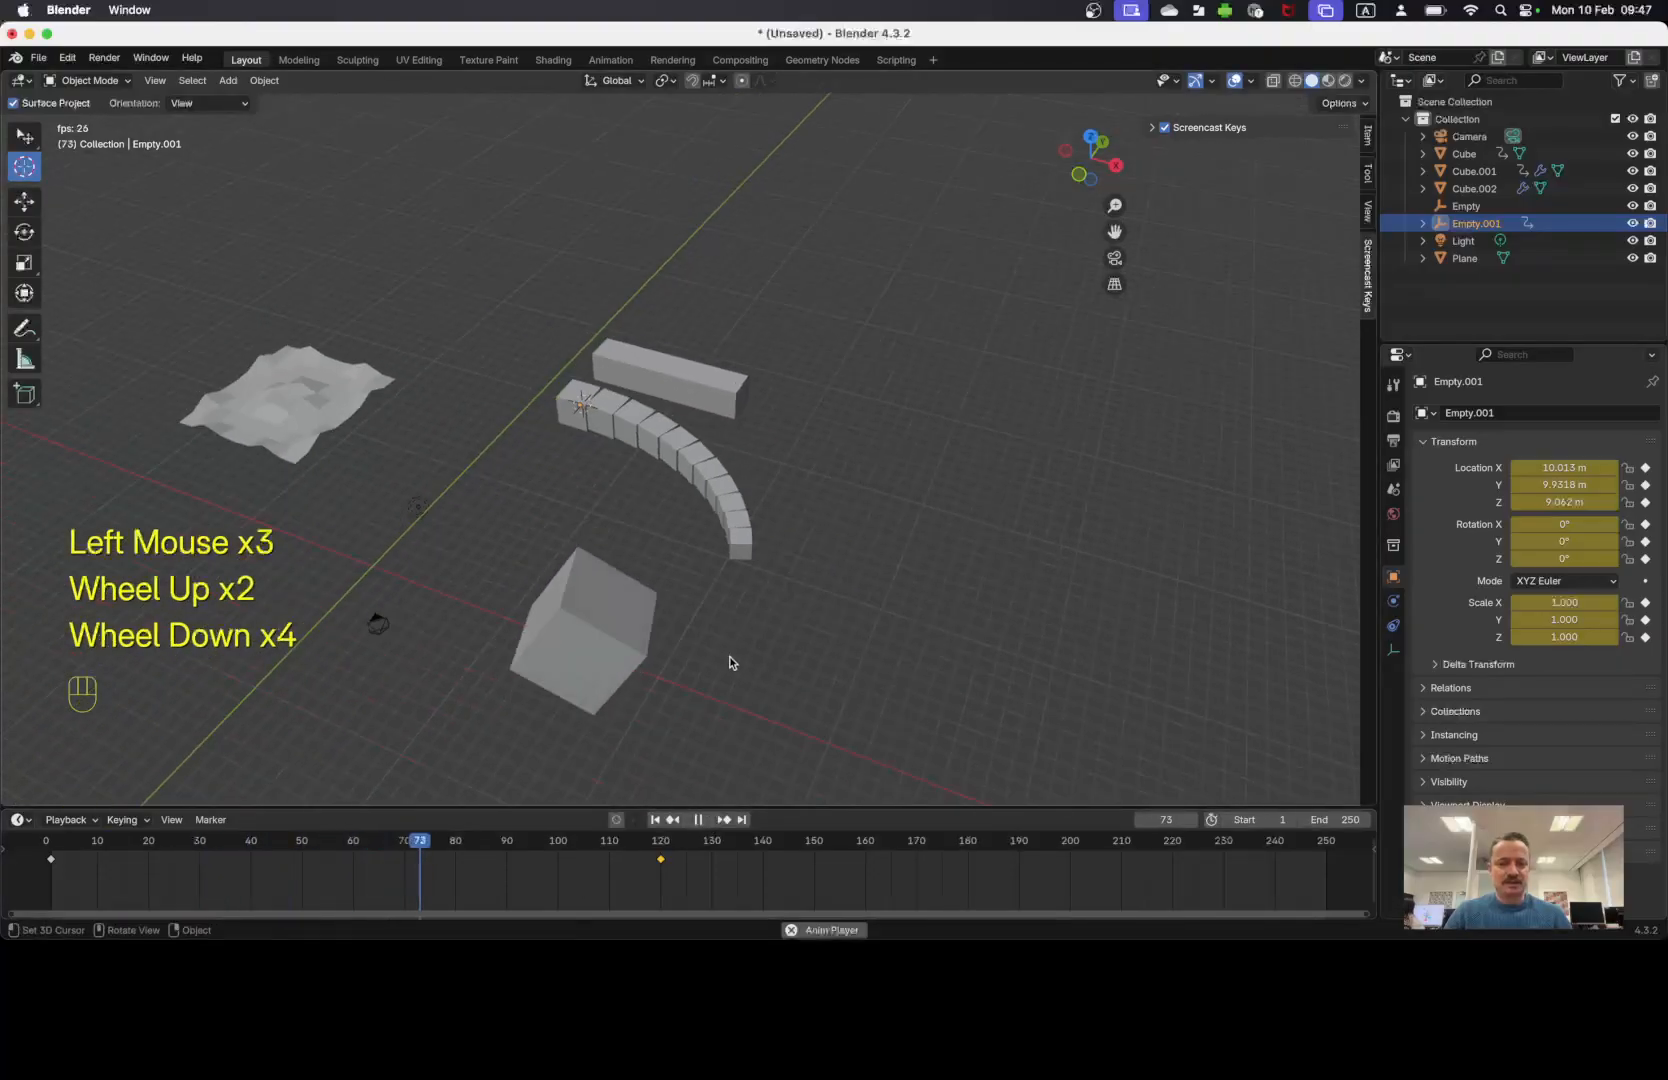
middle_drag(697, 645, 698, 663)
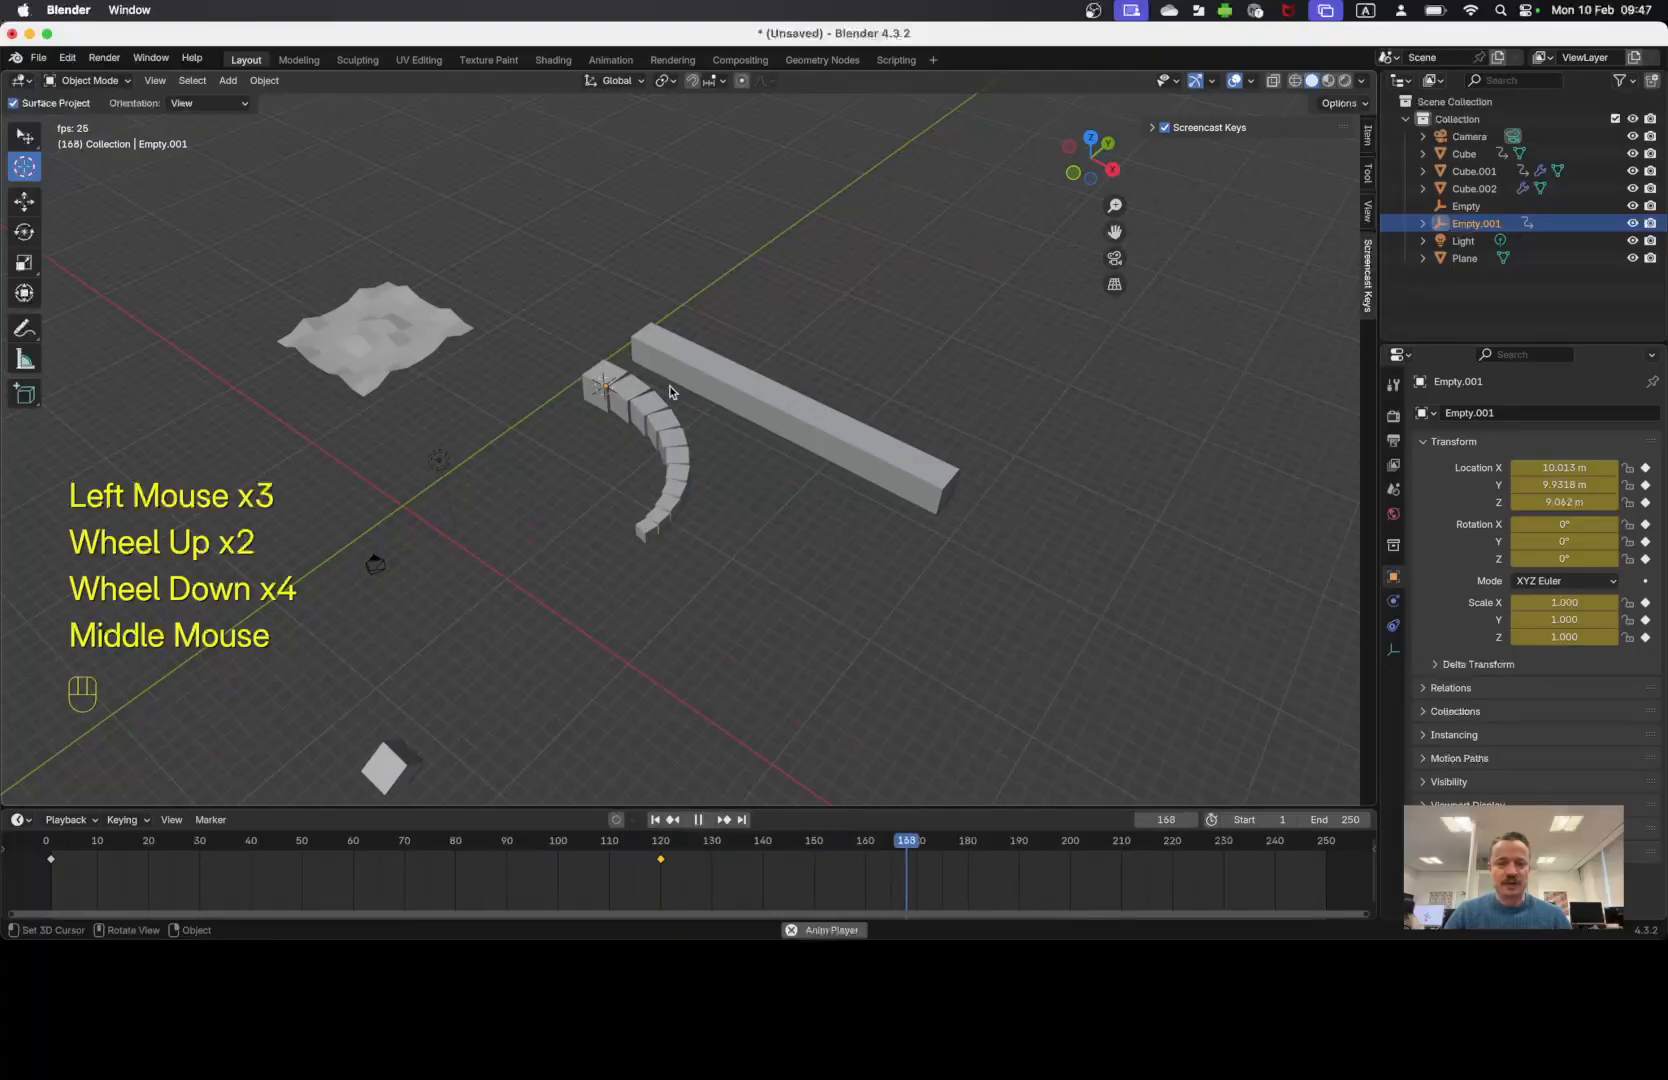
key(Escape)
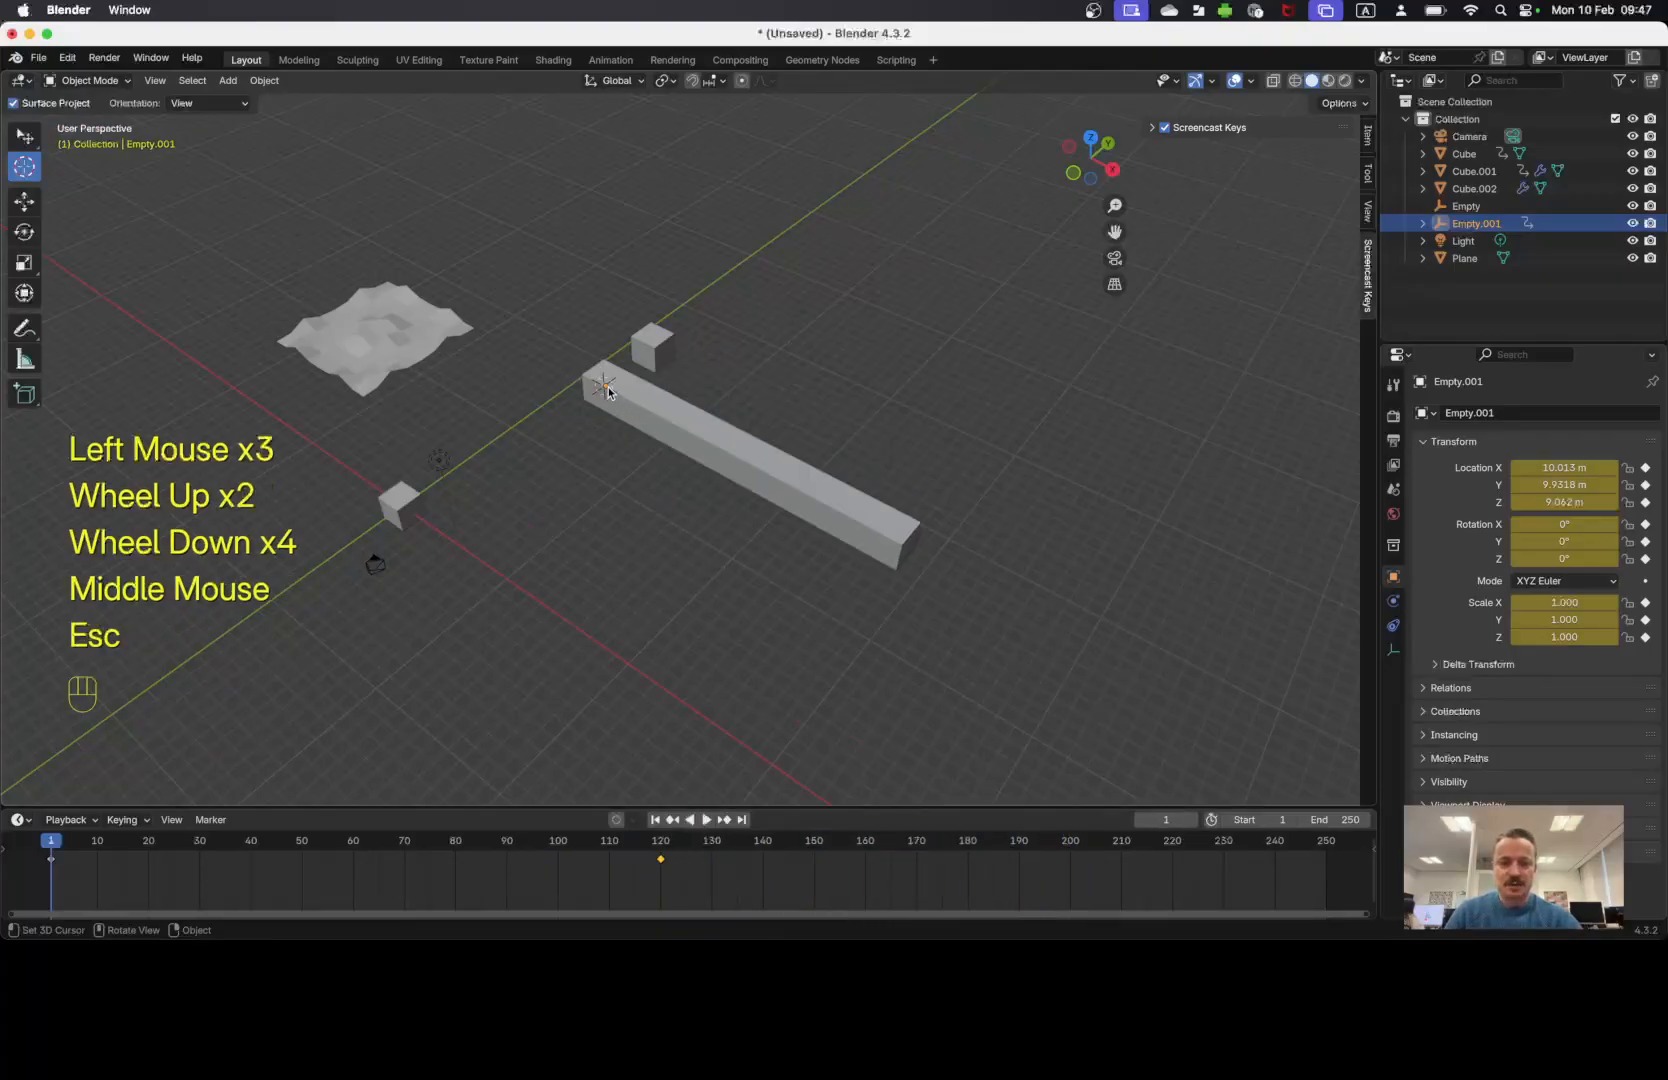
Restore the wireframe top view and scrub the timeline through frame 52 to frame 146 to examine the lower array's bend.
key(KP_7)
key(z)
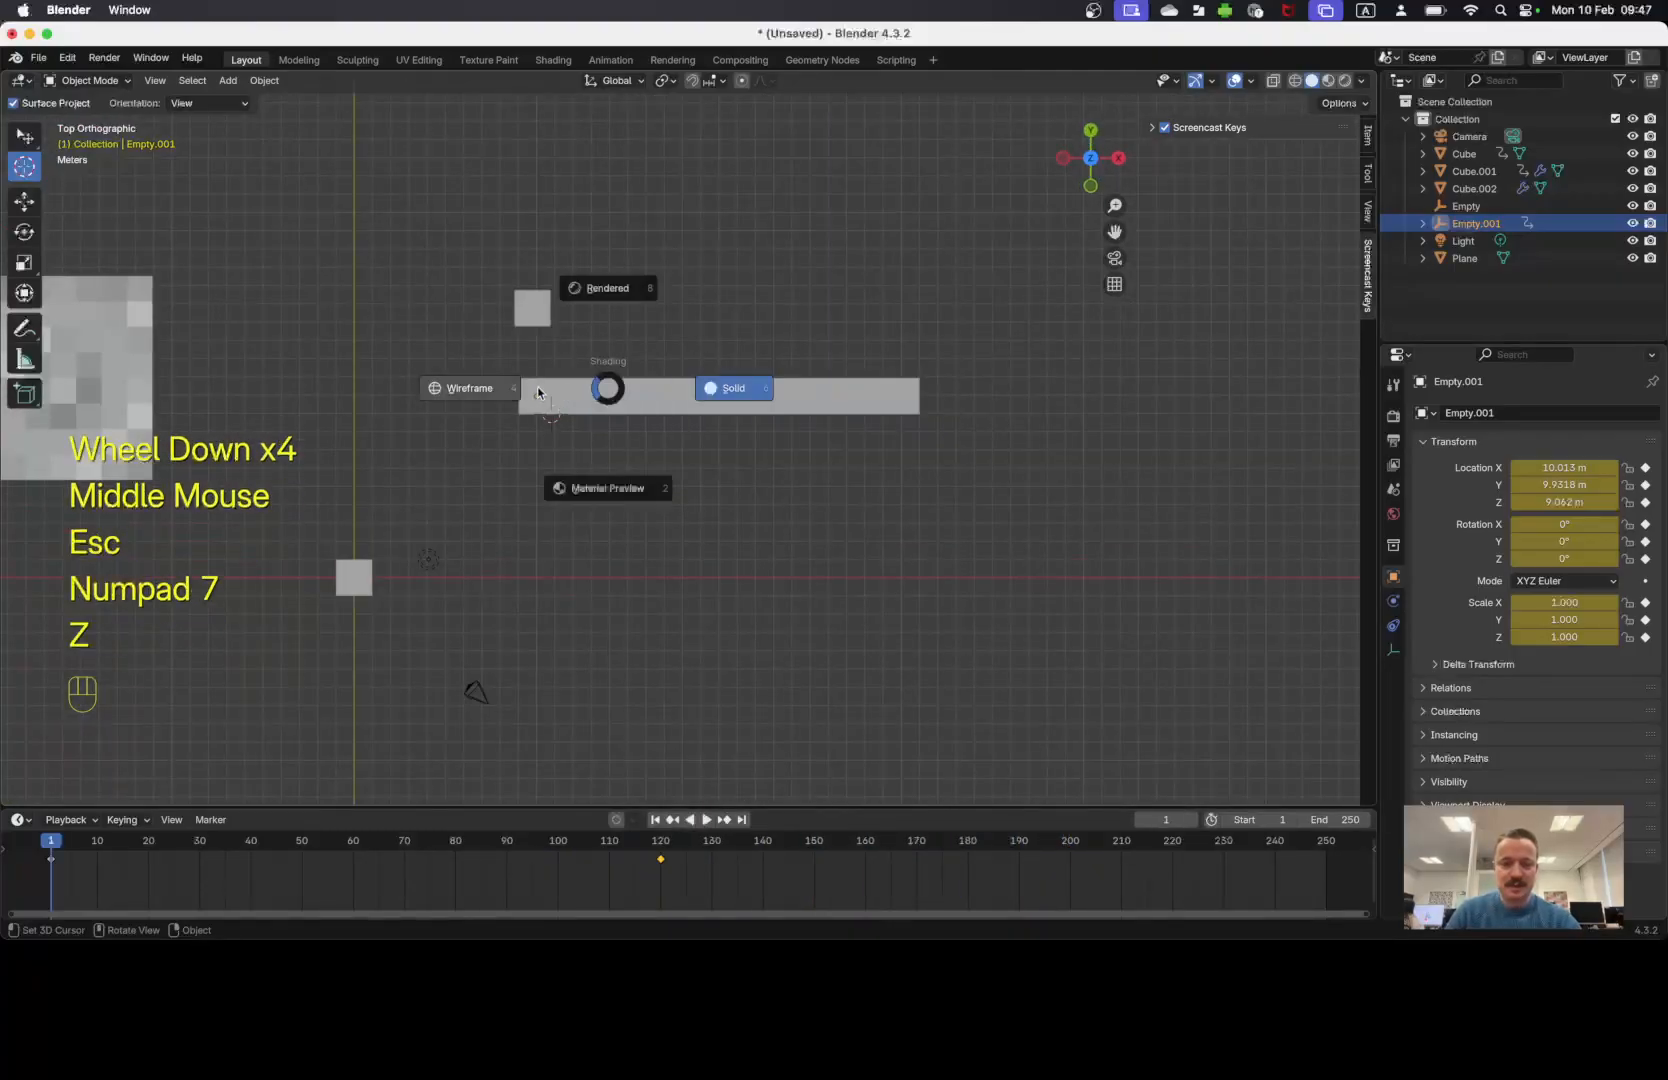
scroll(552, 400, down, 1)
scroll(551, 402, up, 3)
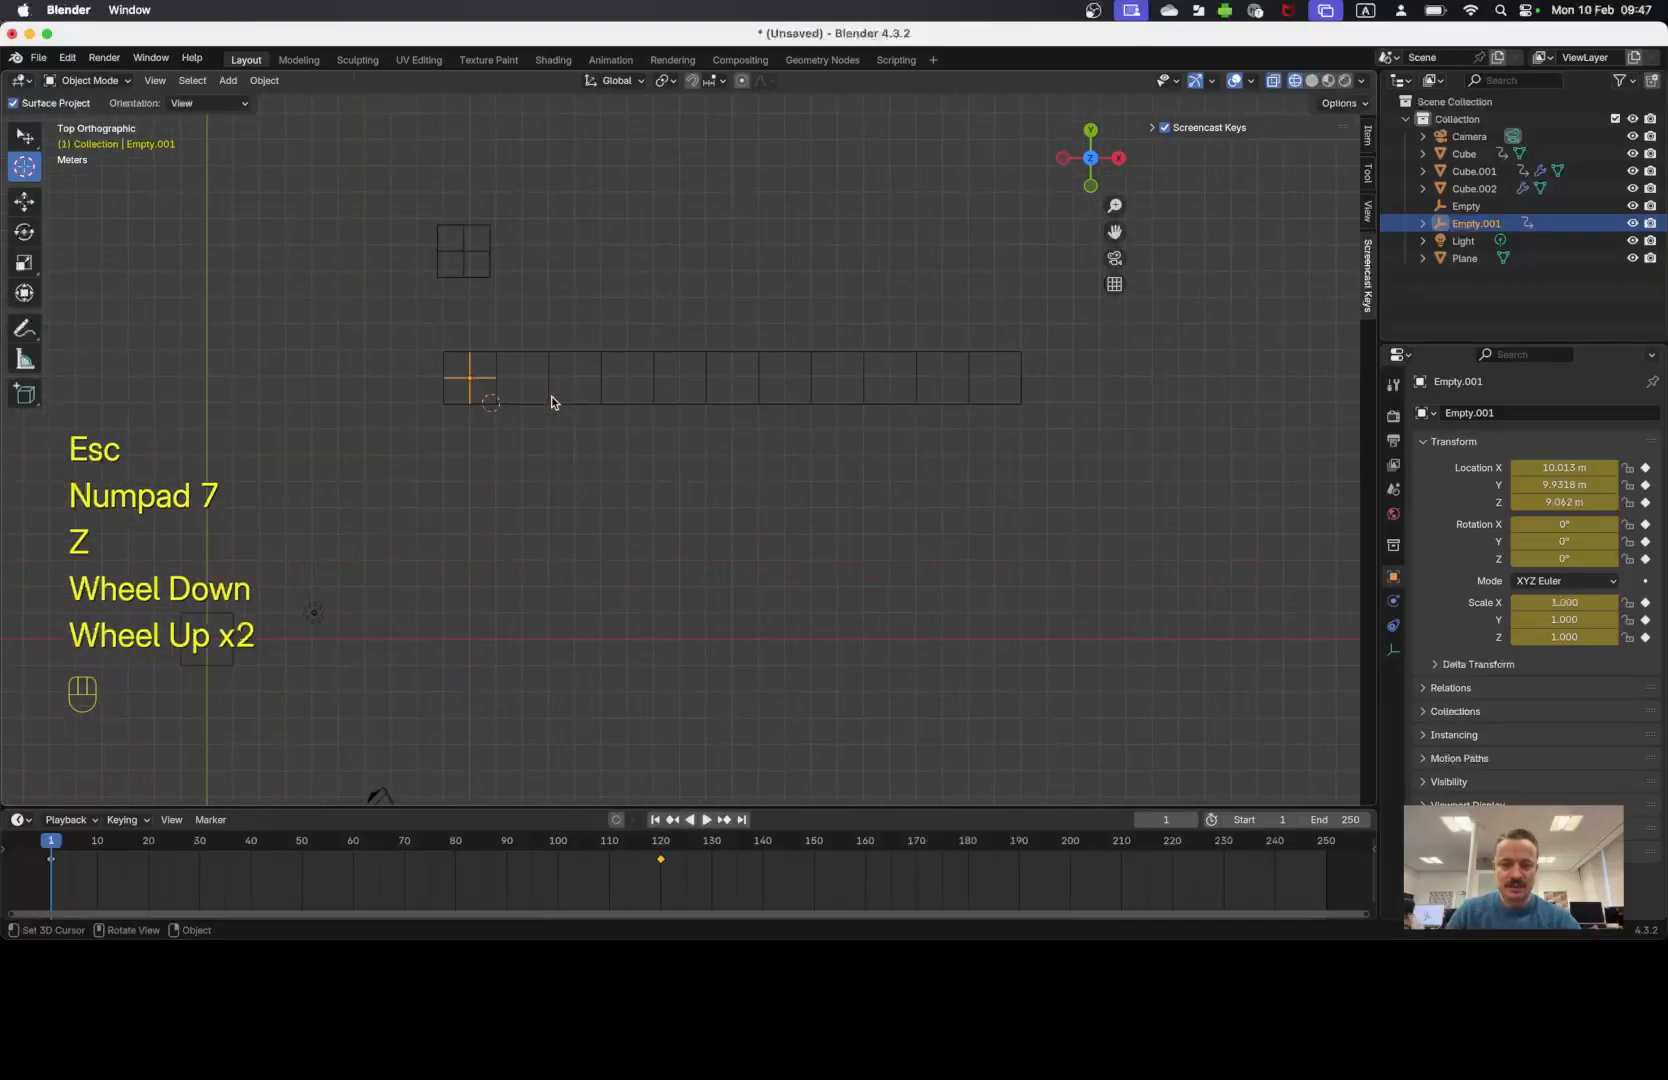
drag(485, 833, 312, 855)
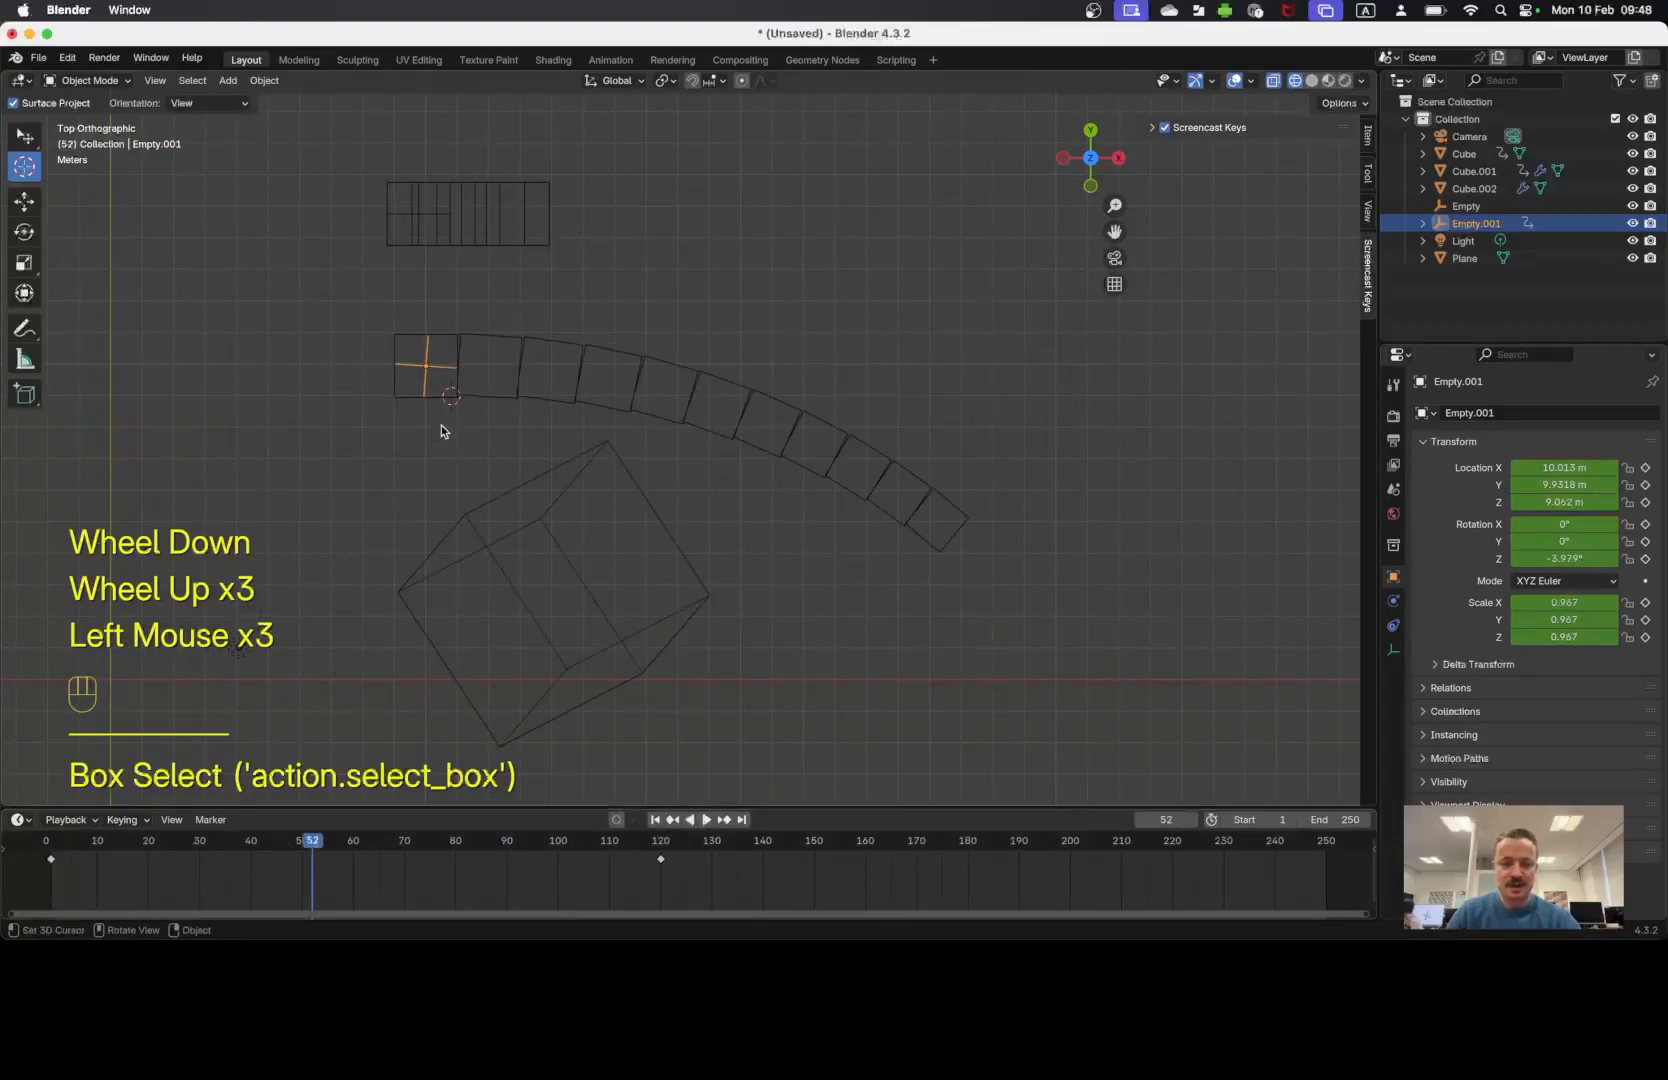
click(795, 855)
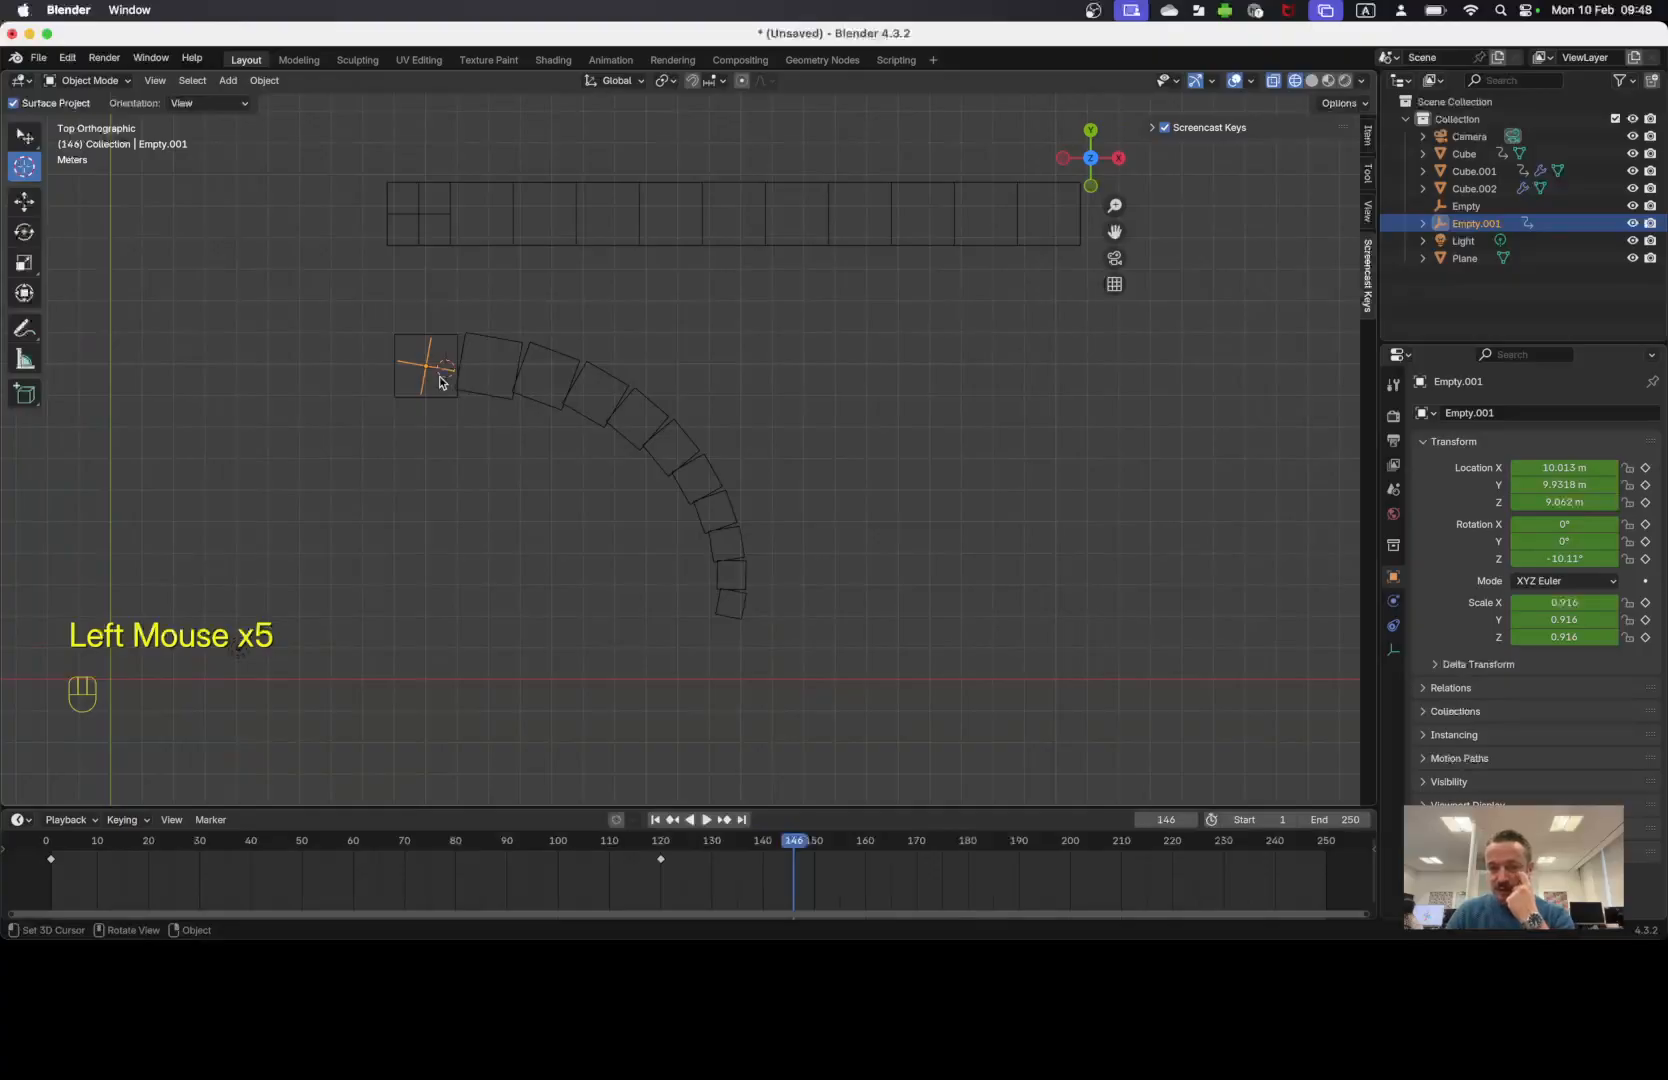
Return to the selection tool and try rotating Empty.001 further at frame 146.
click(25, 137)
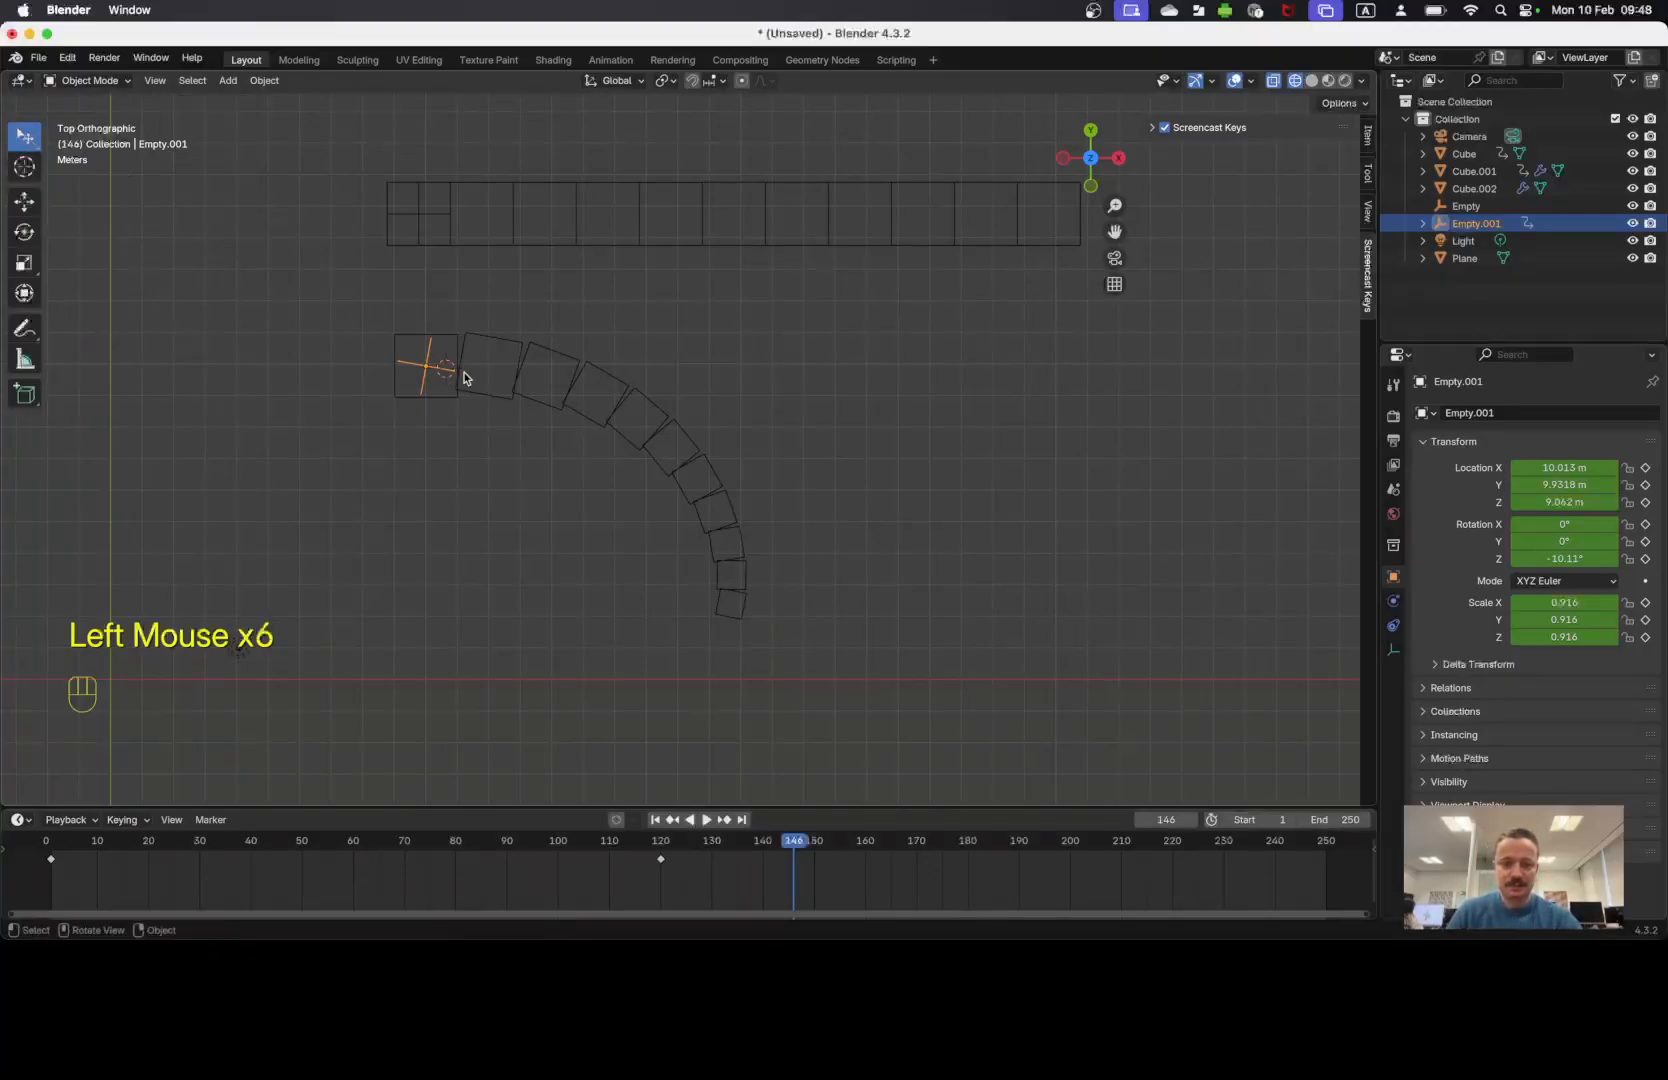
key(r)
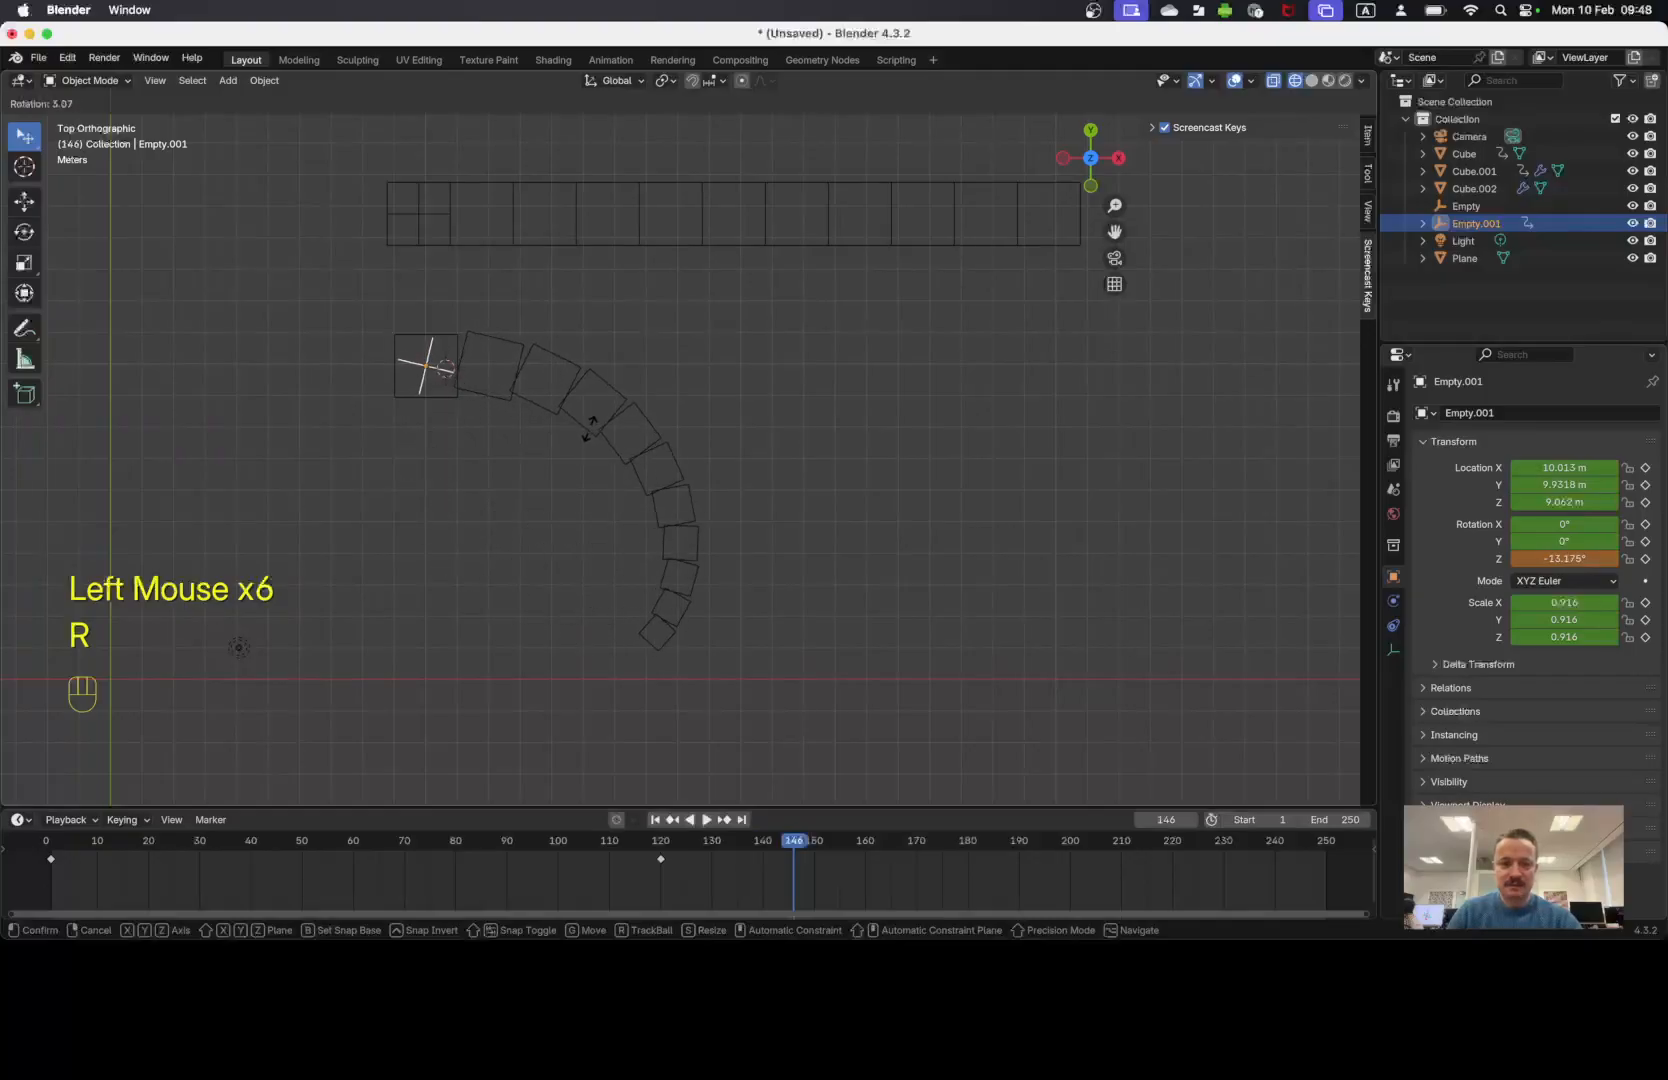
key(Escape)
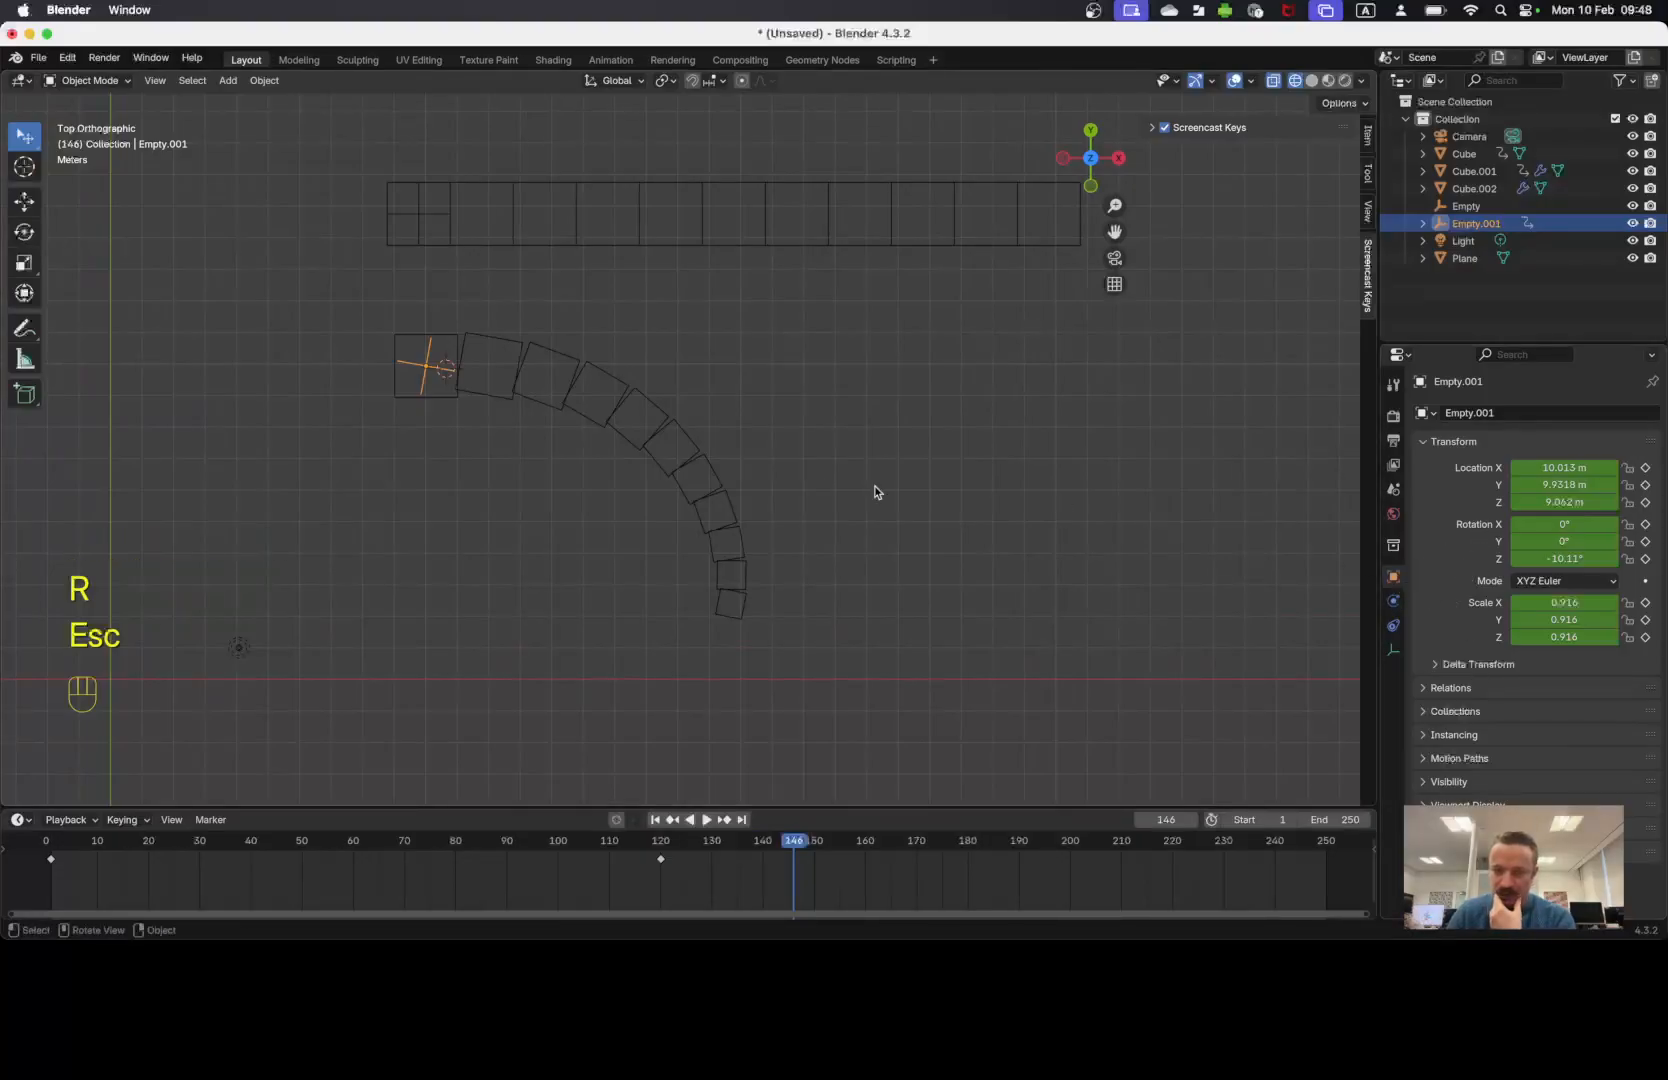
Enable Merge on the lower cube's Array modifier and raise the merge distance to about 0.28 m.
click(585, 416)
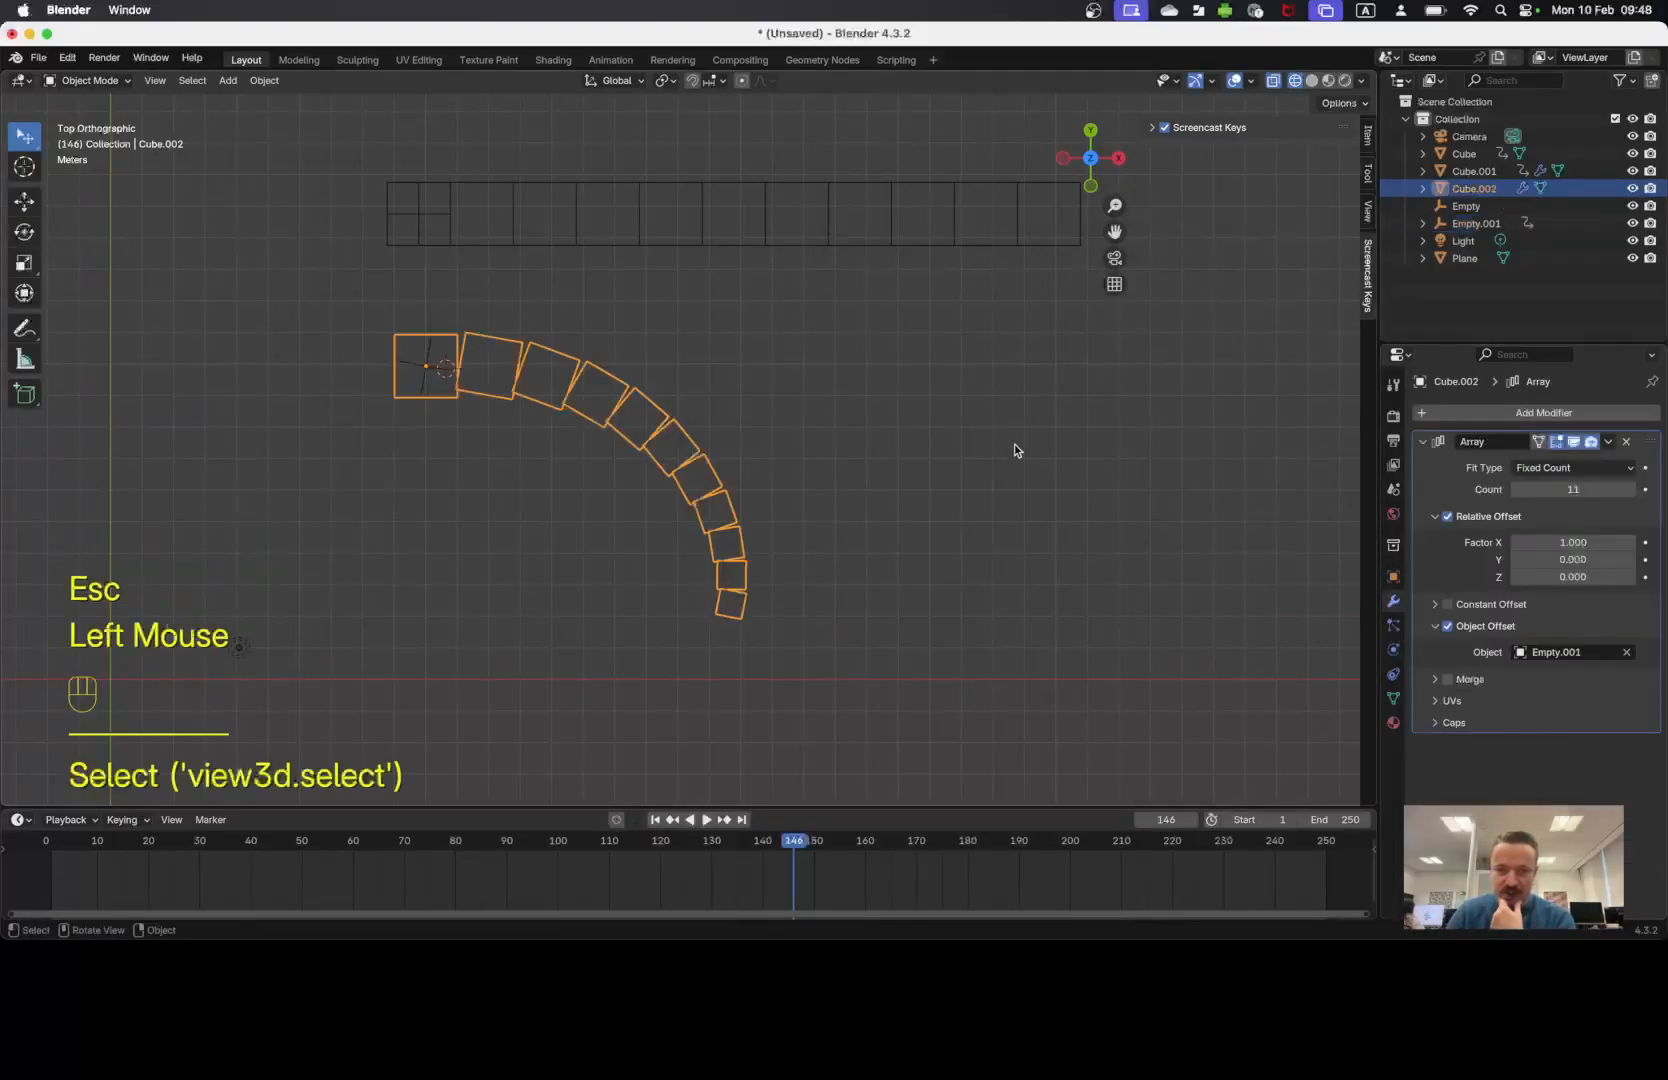
click(1439, 681)
click(1447, 680)
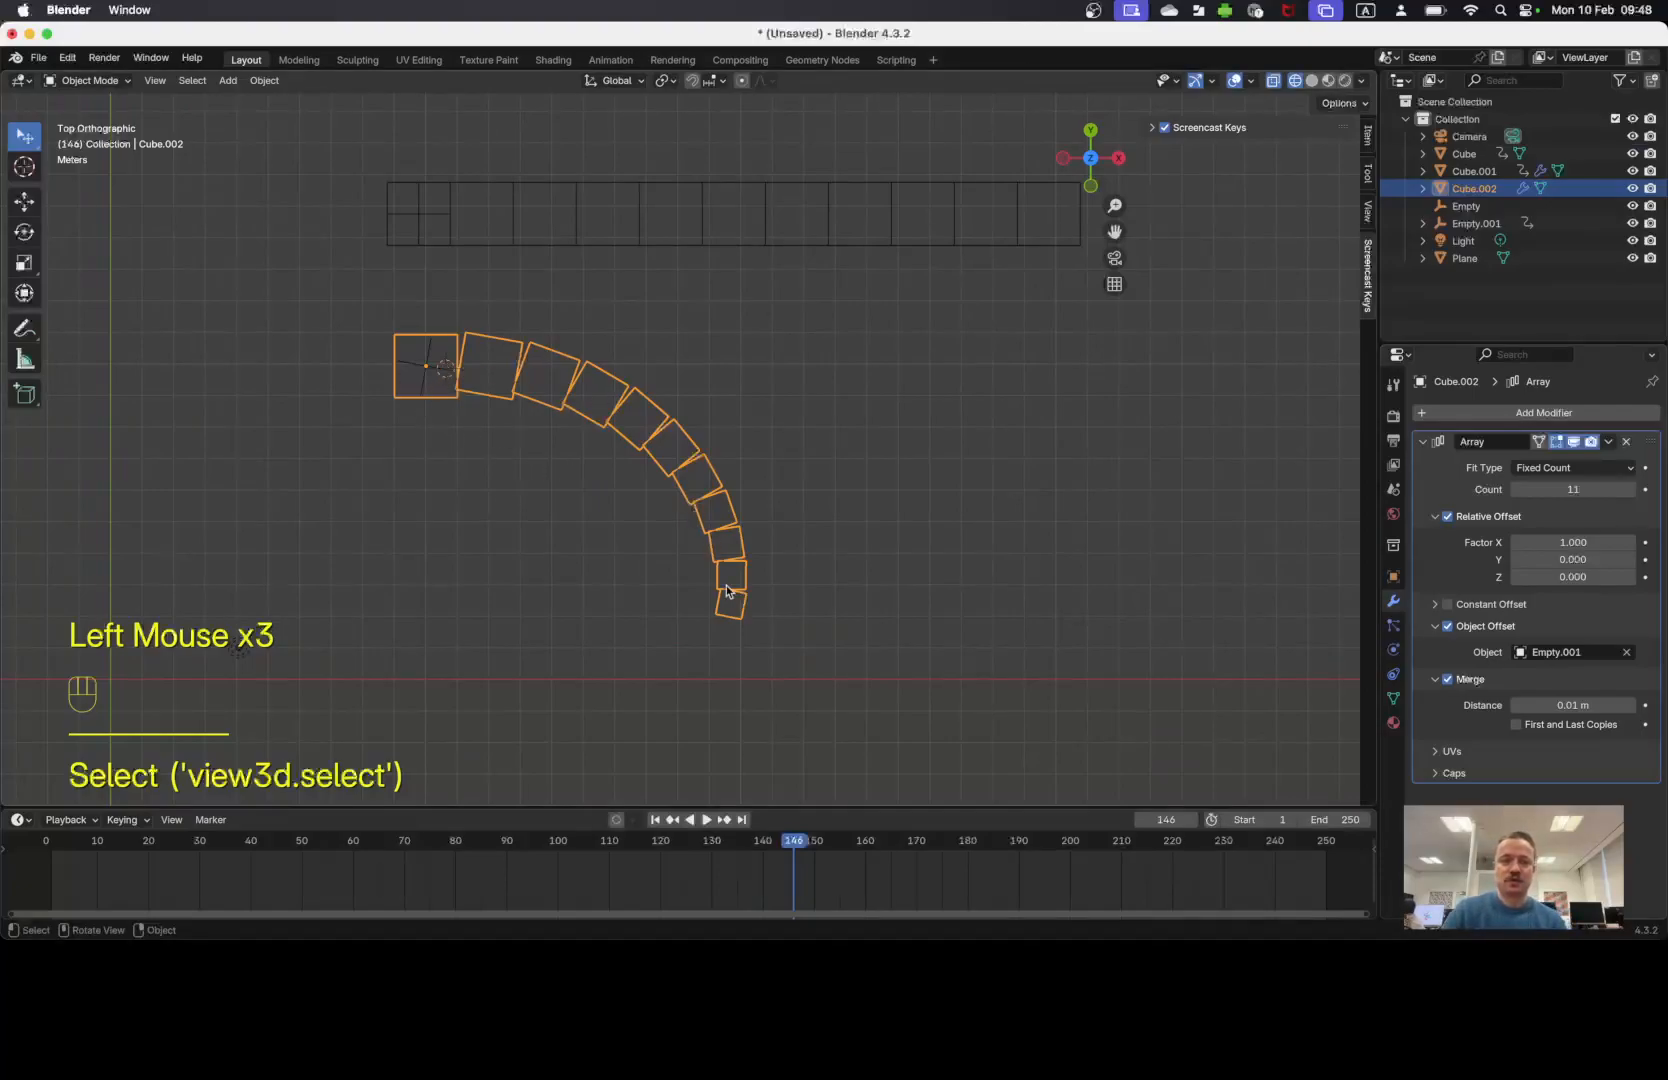
click(1573, 705)
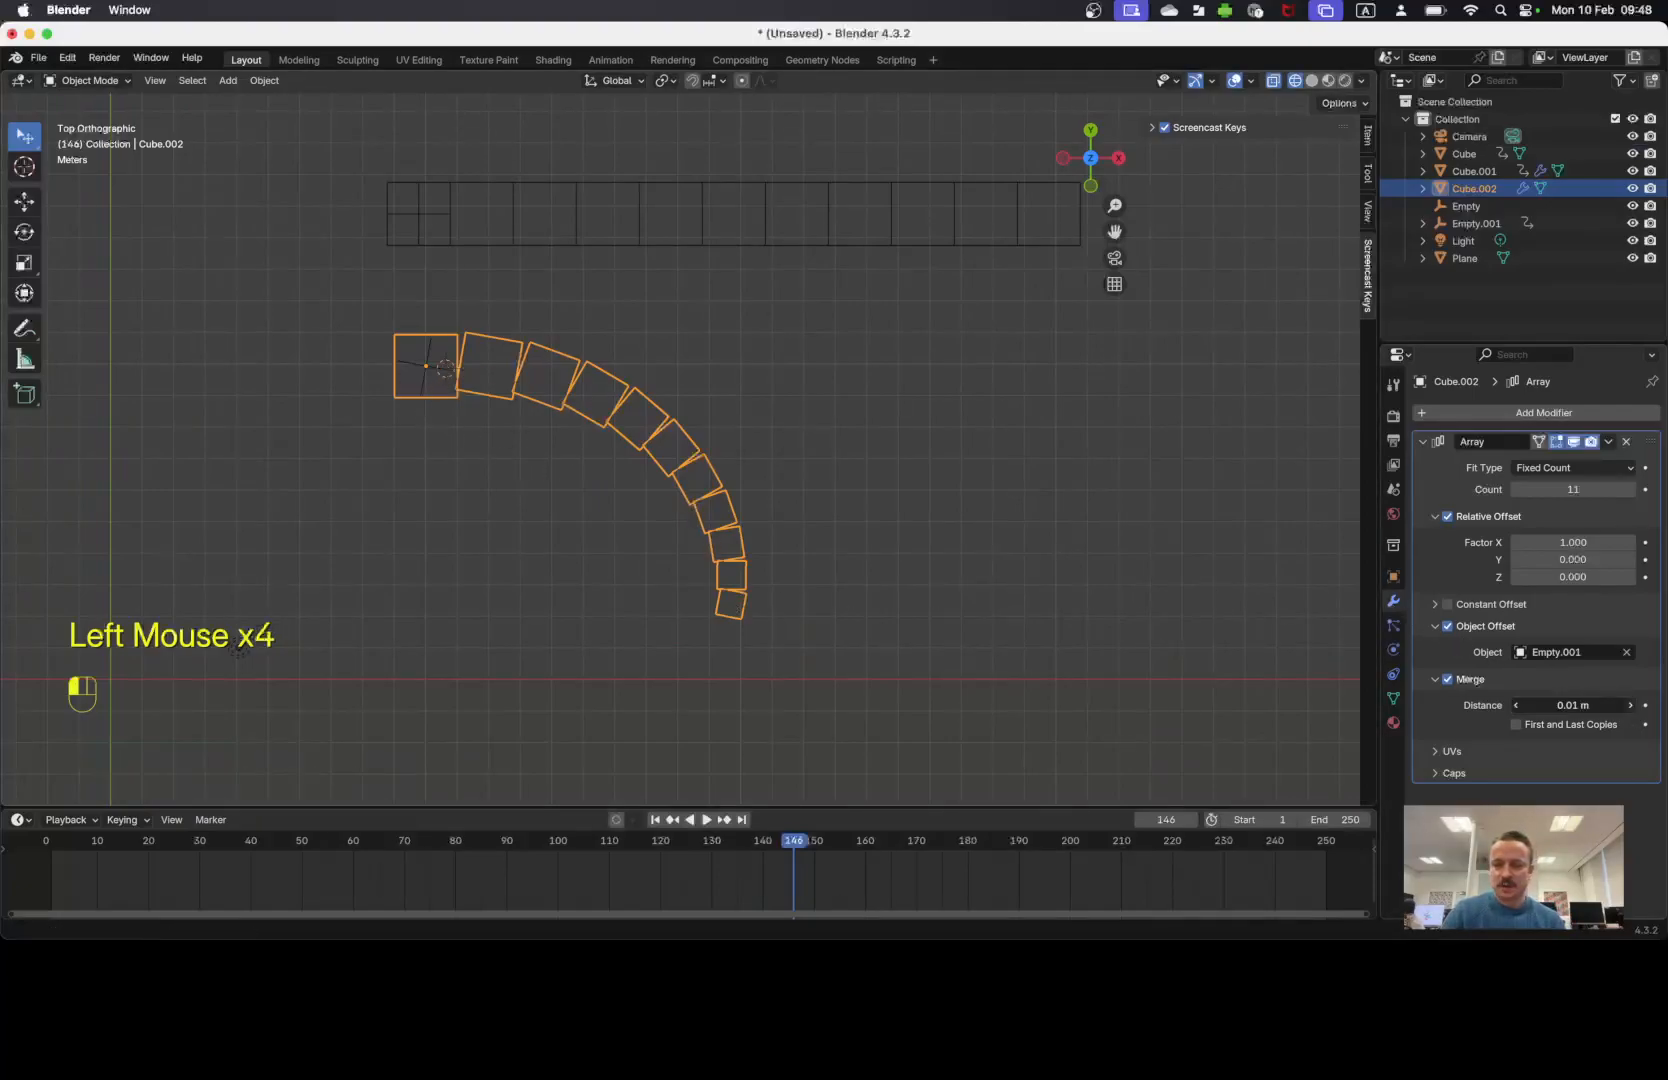
drag(1573, 705, 1630, 705)
middle_drag(930, 520, 760, 427)
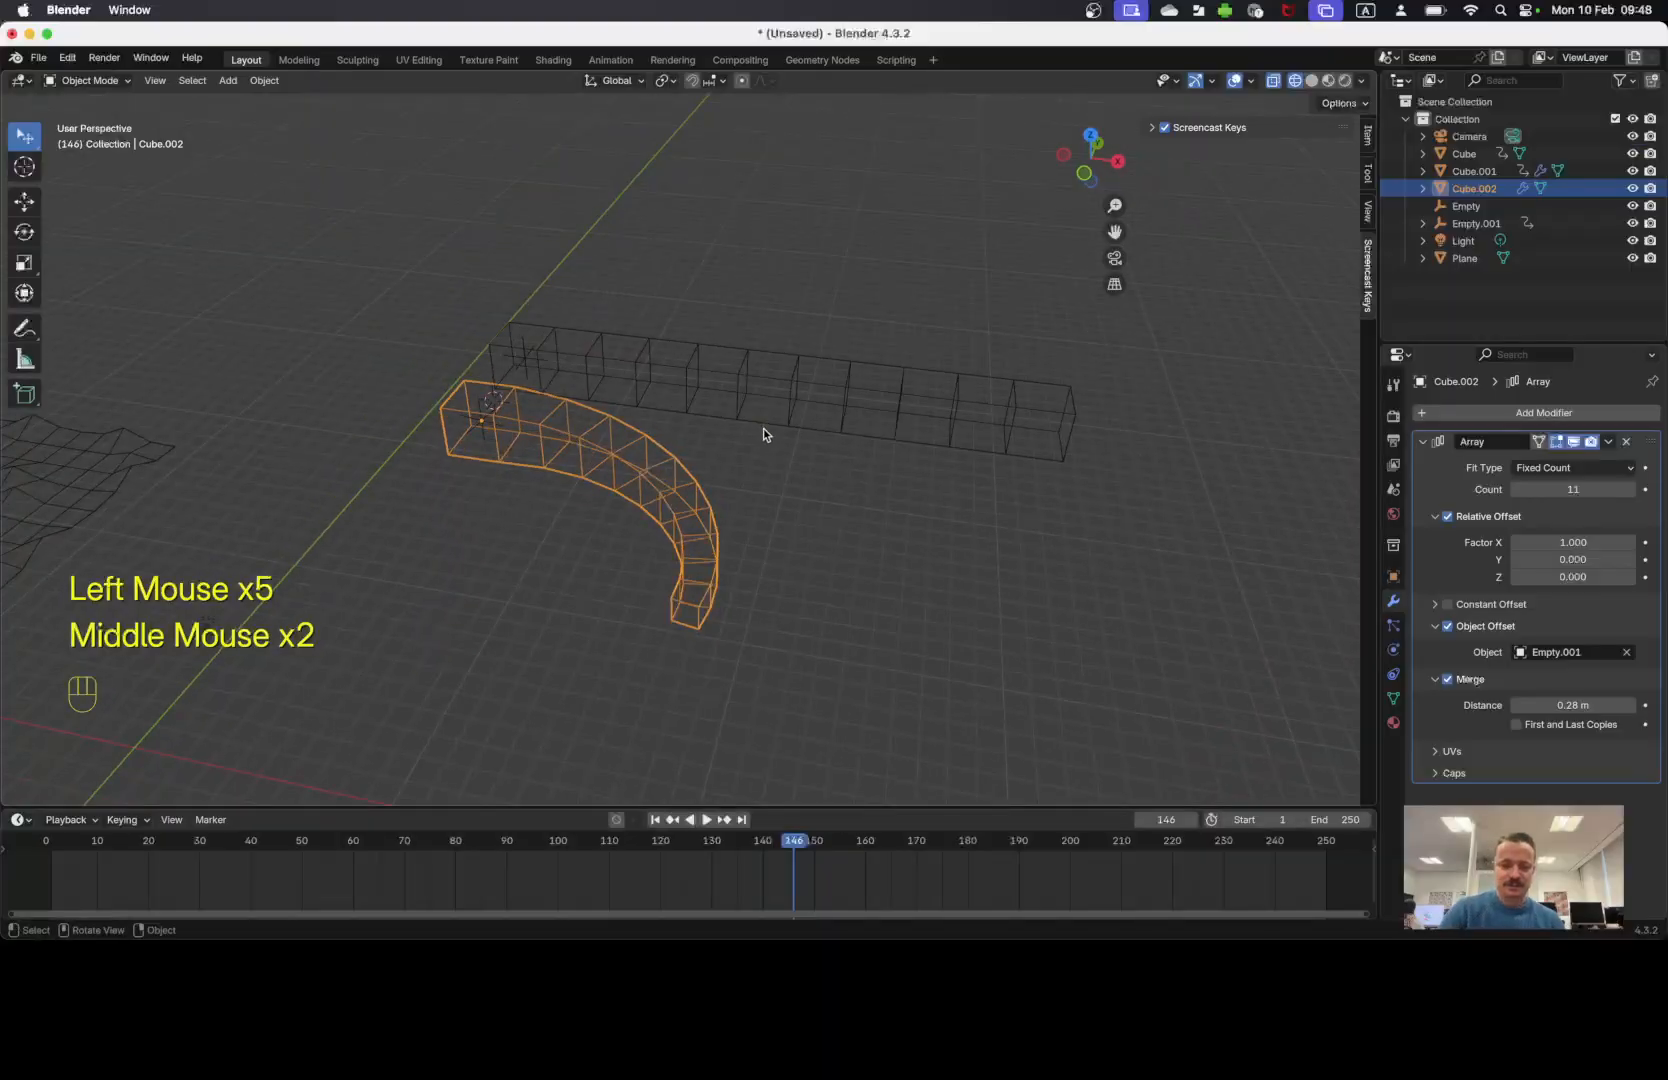
key(KP_7)
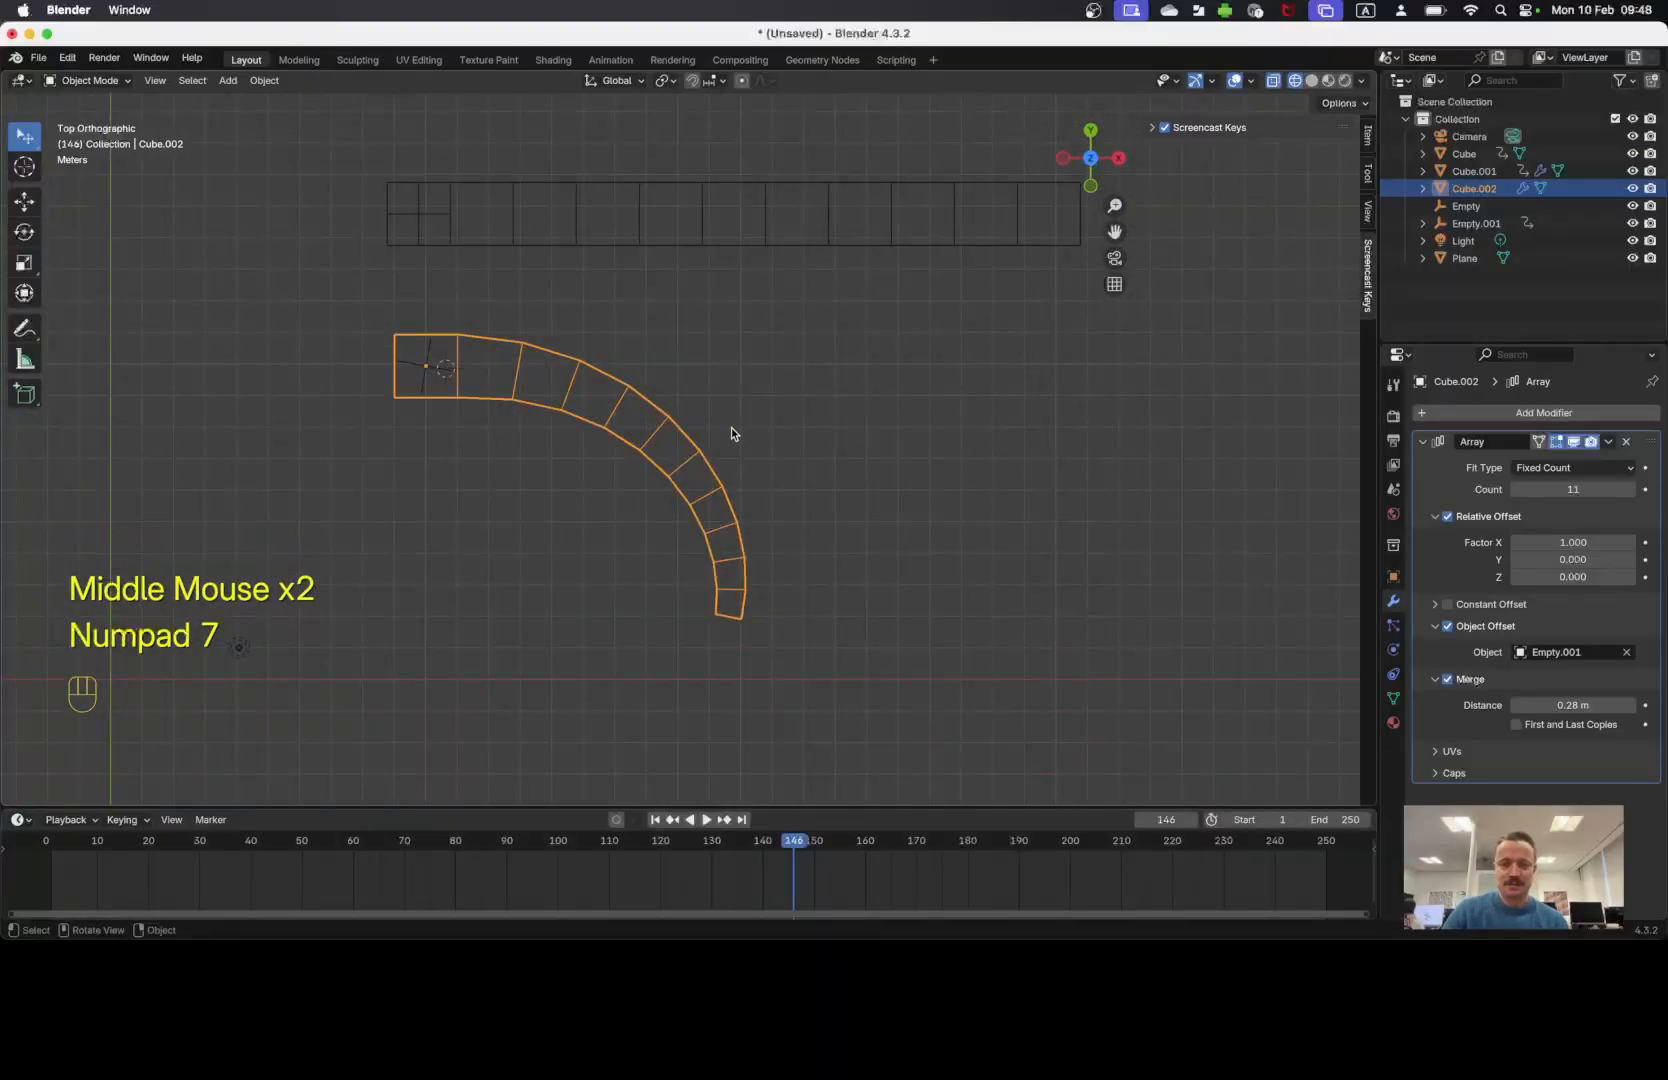
Examine the merged, curved array from above and in perspective, and look through the Generate and Deform modifiers available for it.
shift+middle_drag(808, 450, 763, 488)
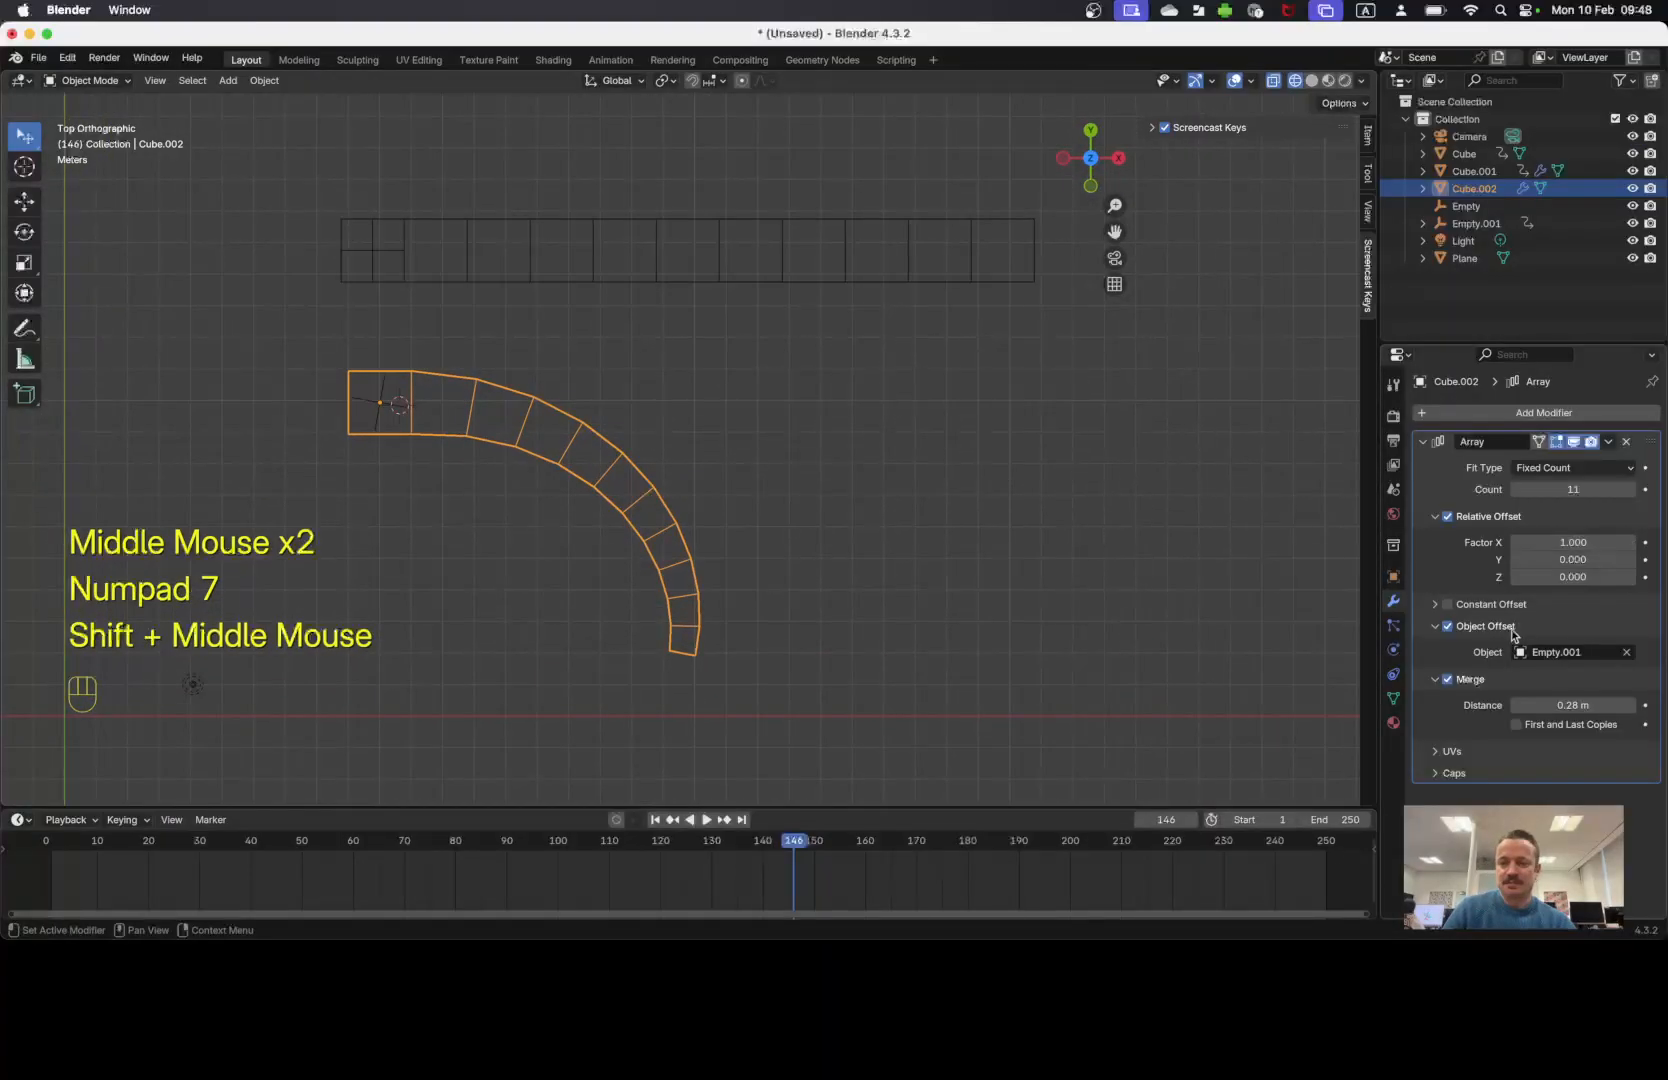
click(1626, 705)
mouse_move(1626, 705)
mouse_down()
mouse_move(1596, 705)
mouse_move(1620, 705)
mouse_up()
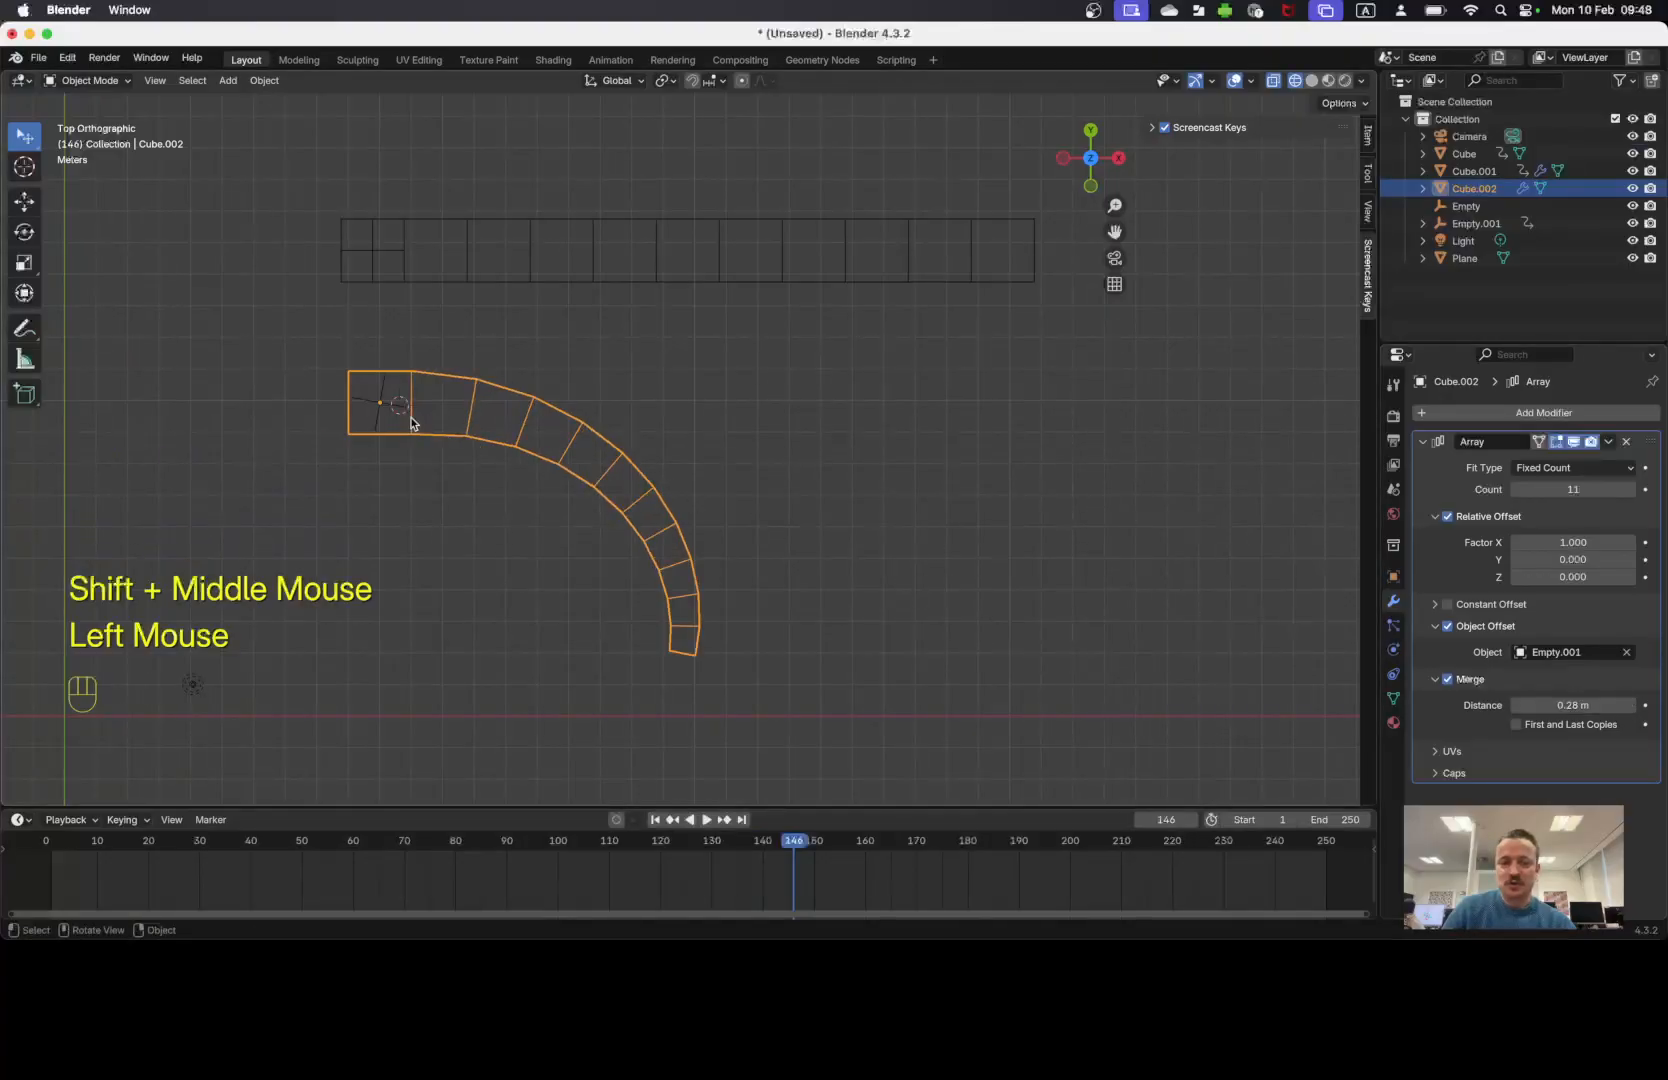
middle_drag(484, 352, 615, 503)
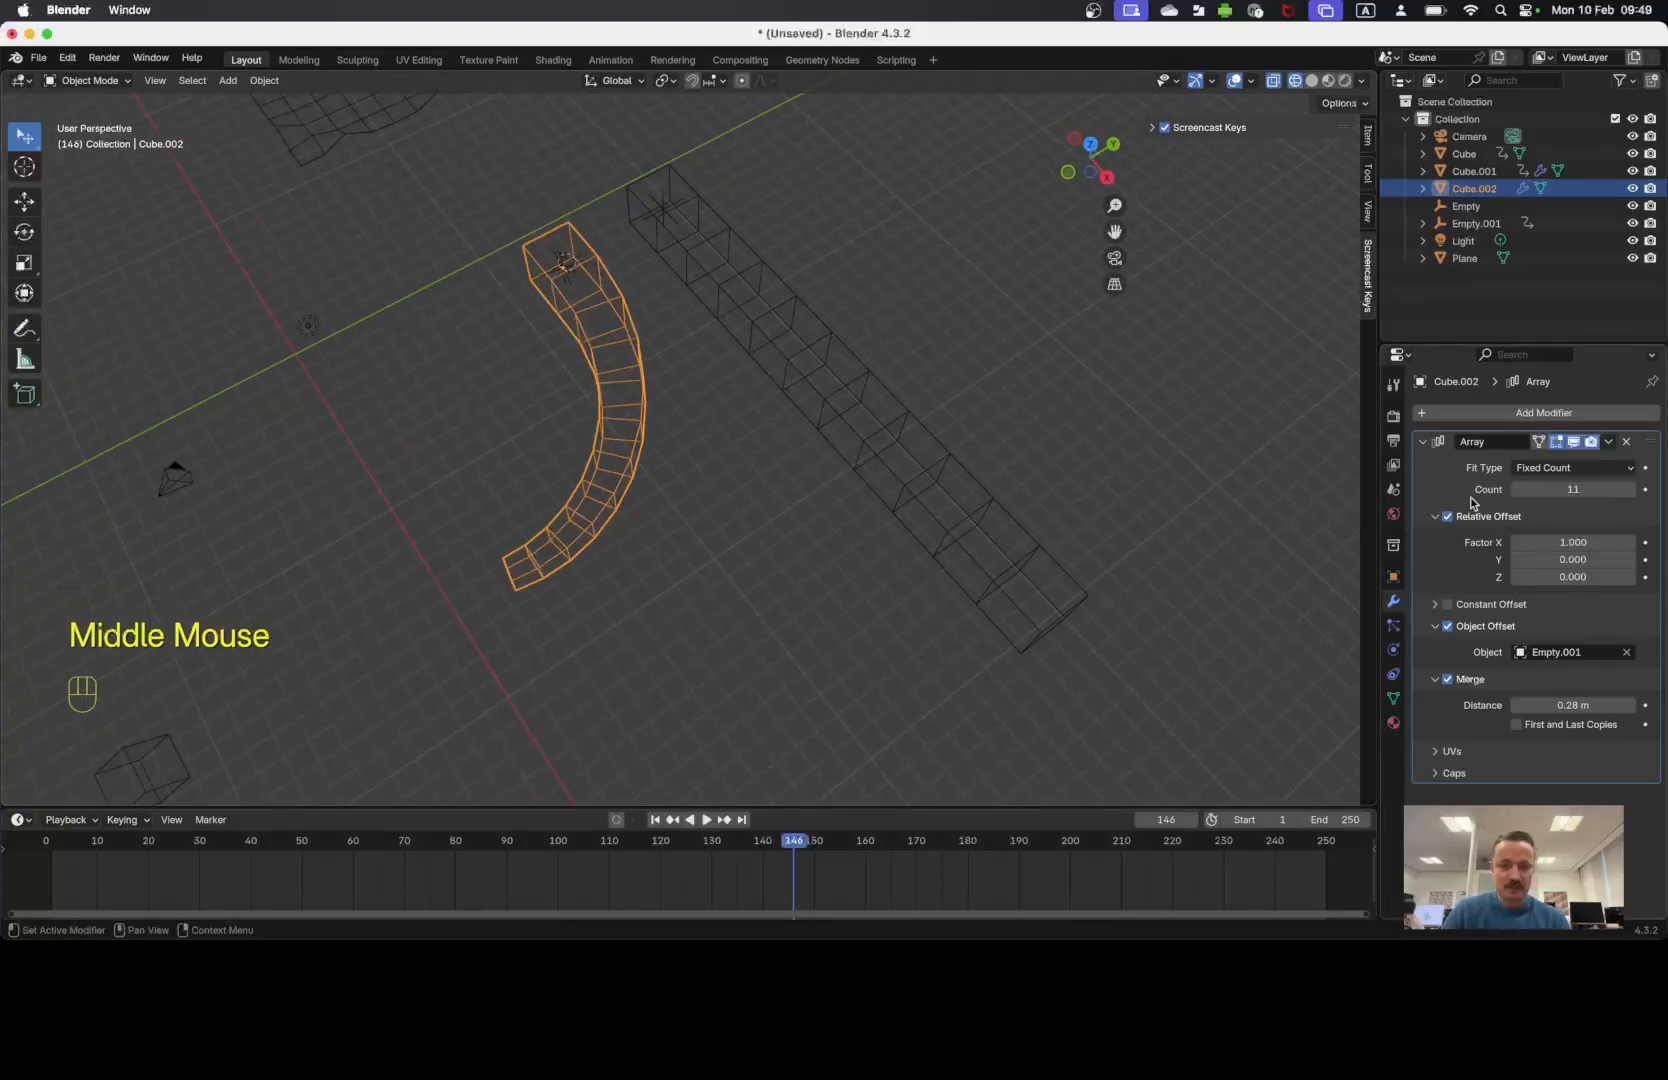
click(1393, 603)
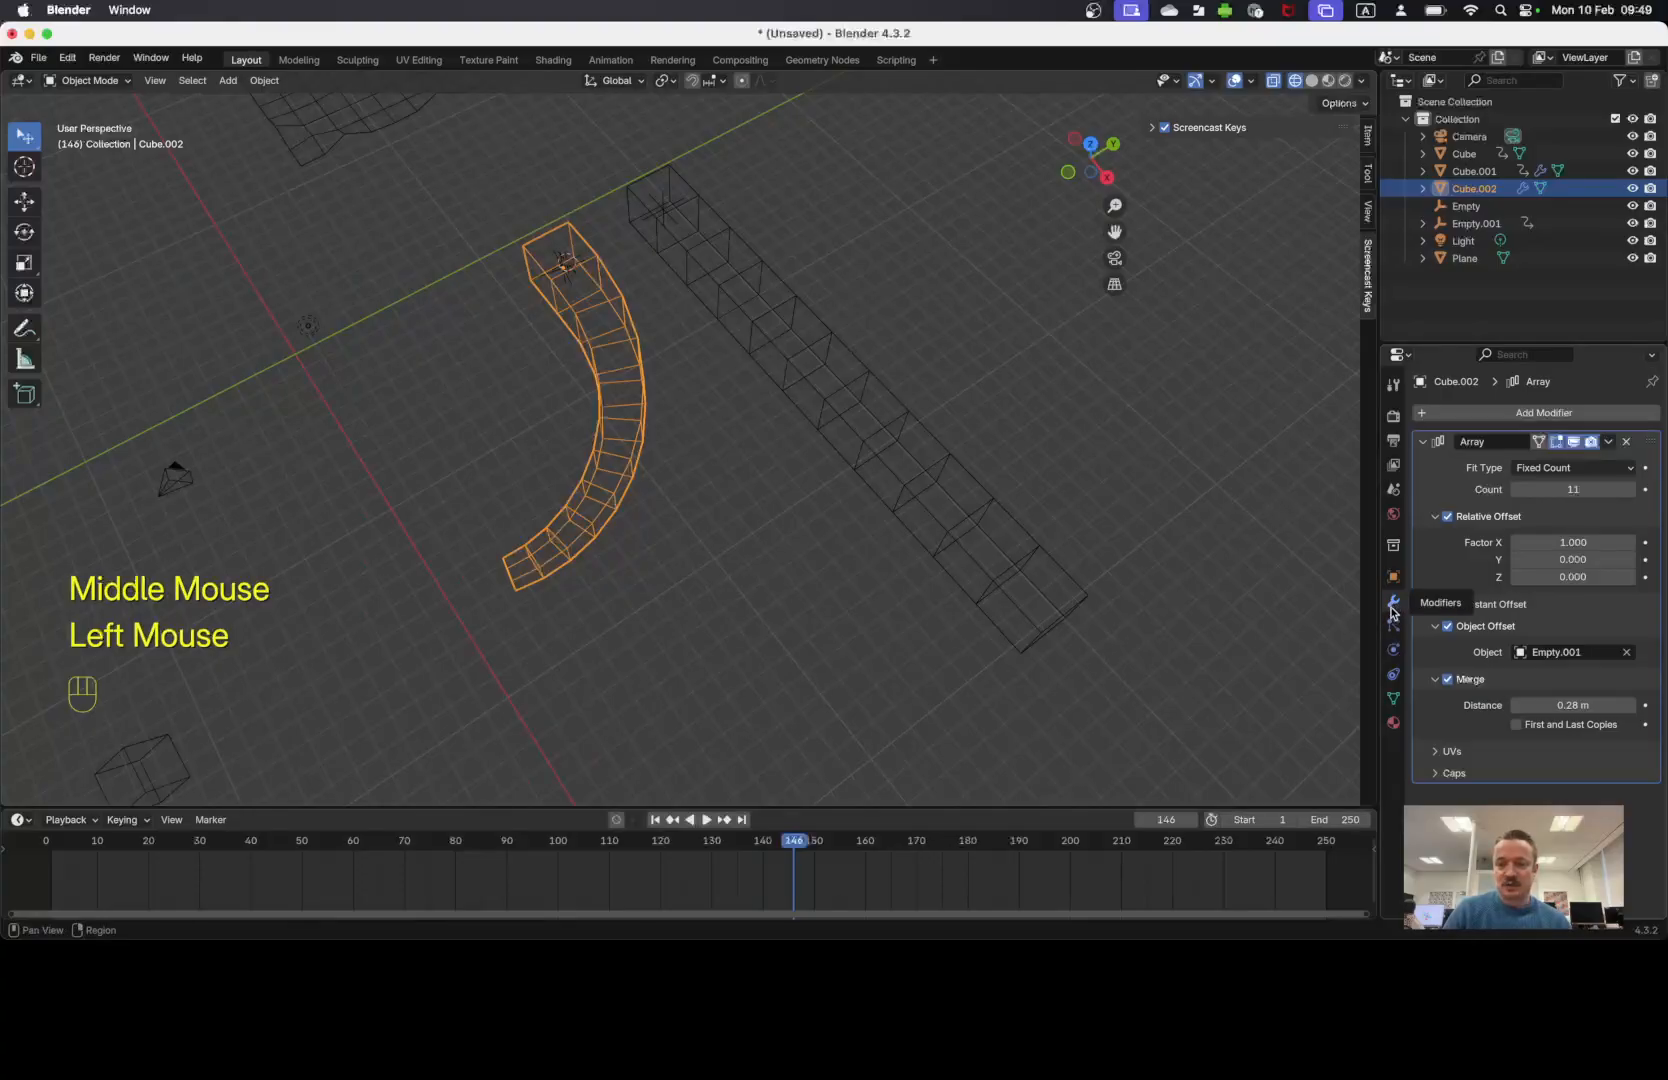
click(1490, 414)
mouse_move(1492, 418)
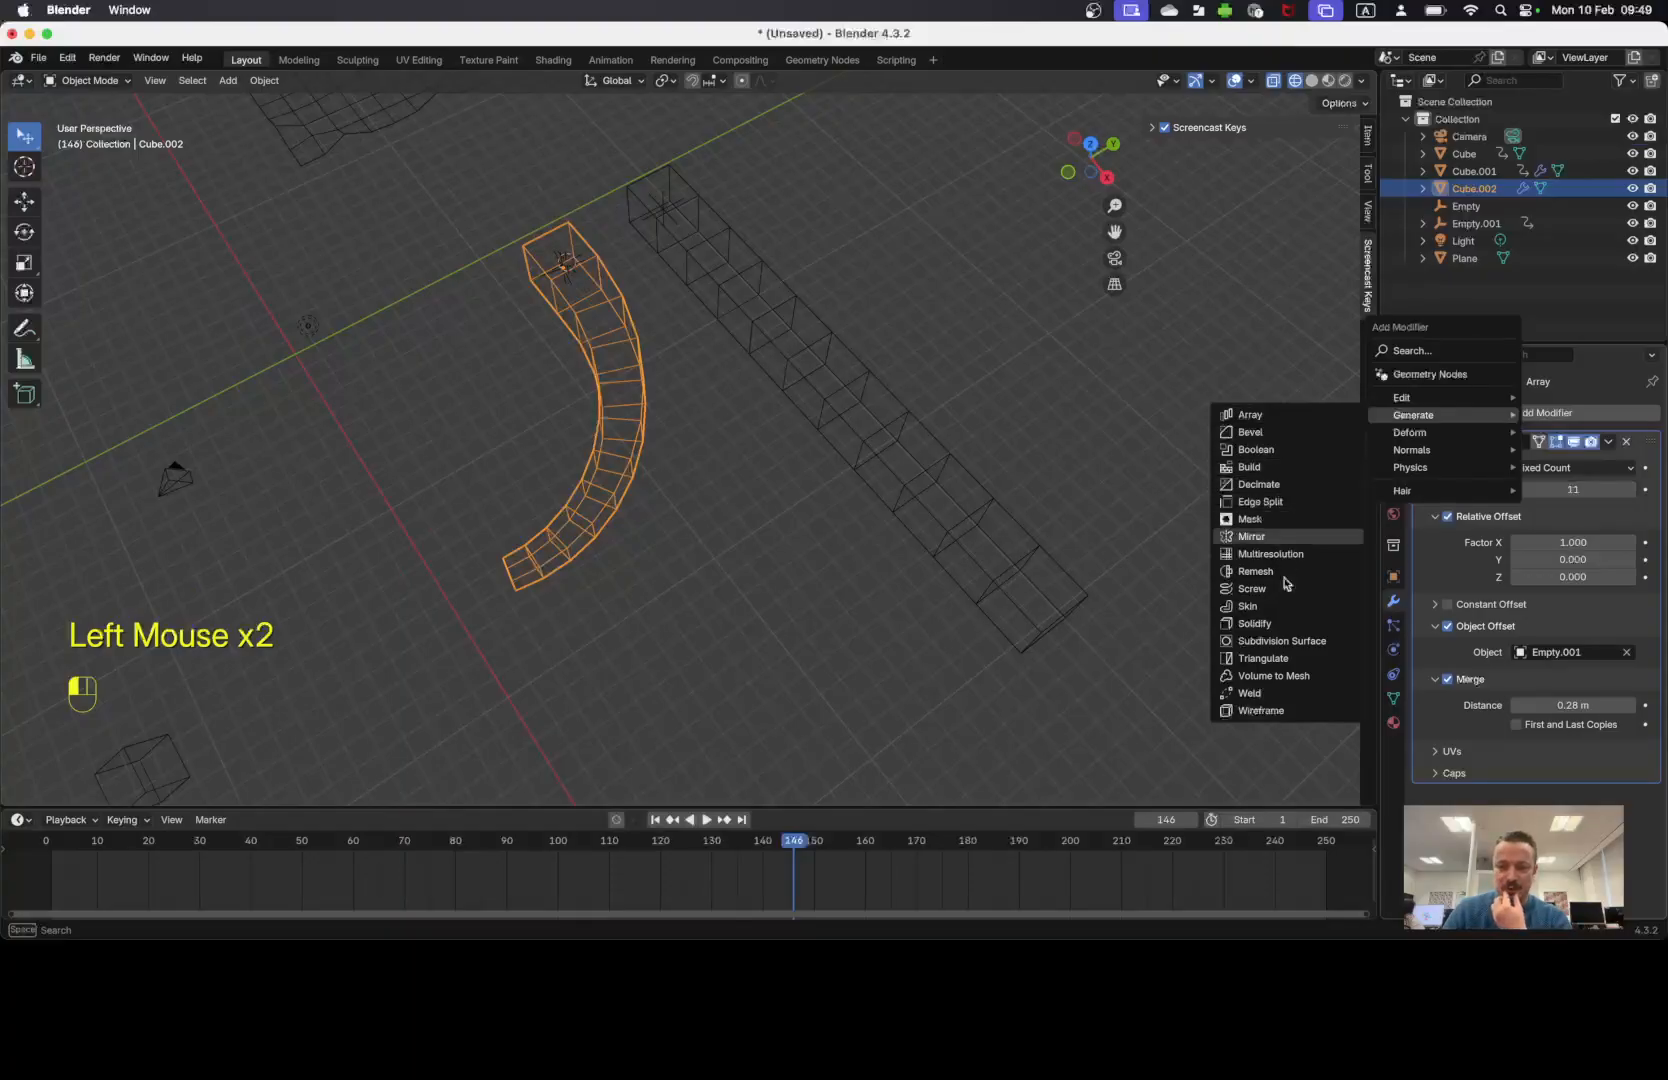
mouse_move(1410, 432)
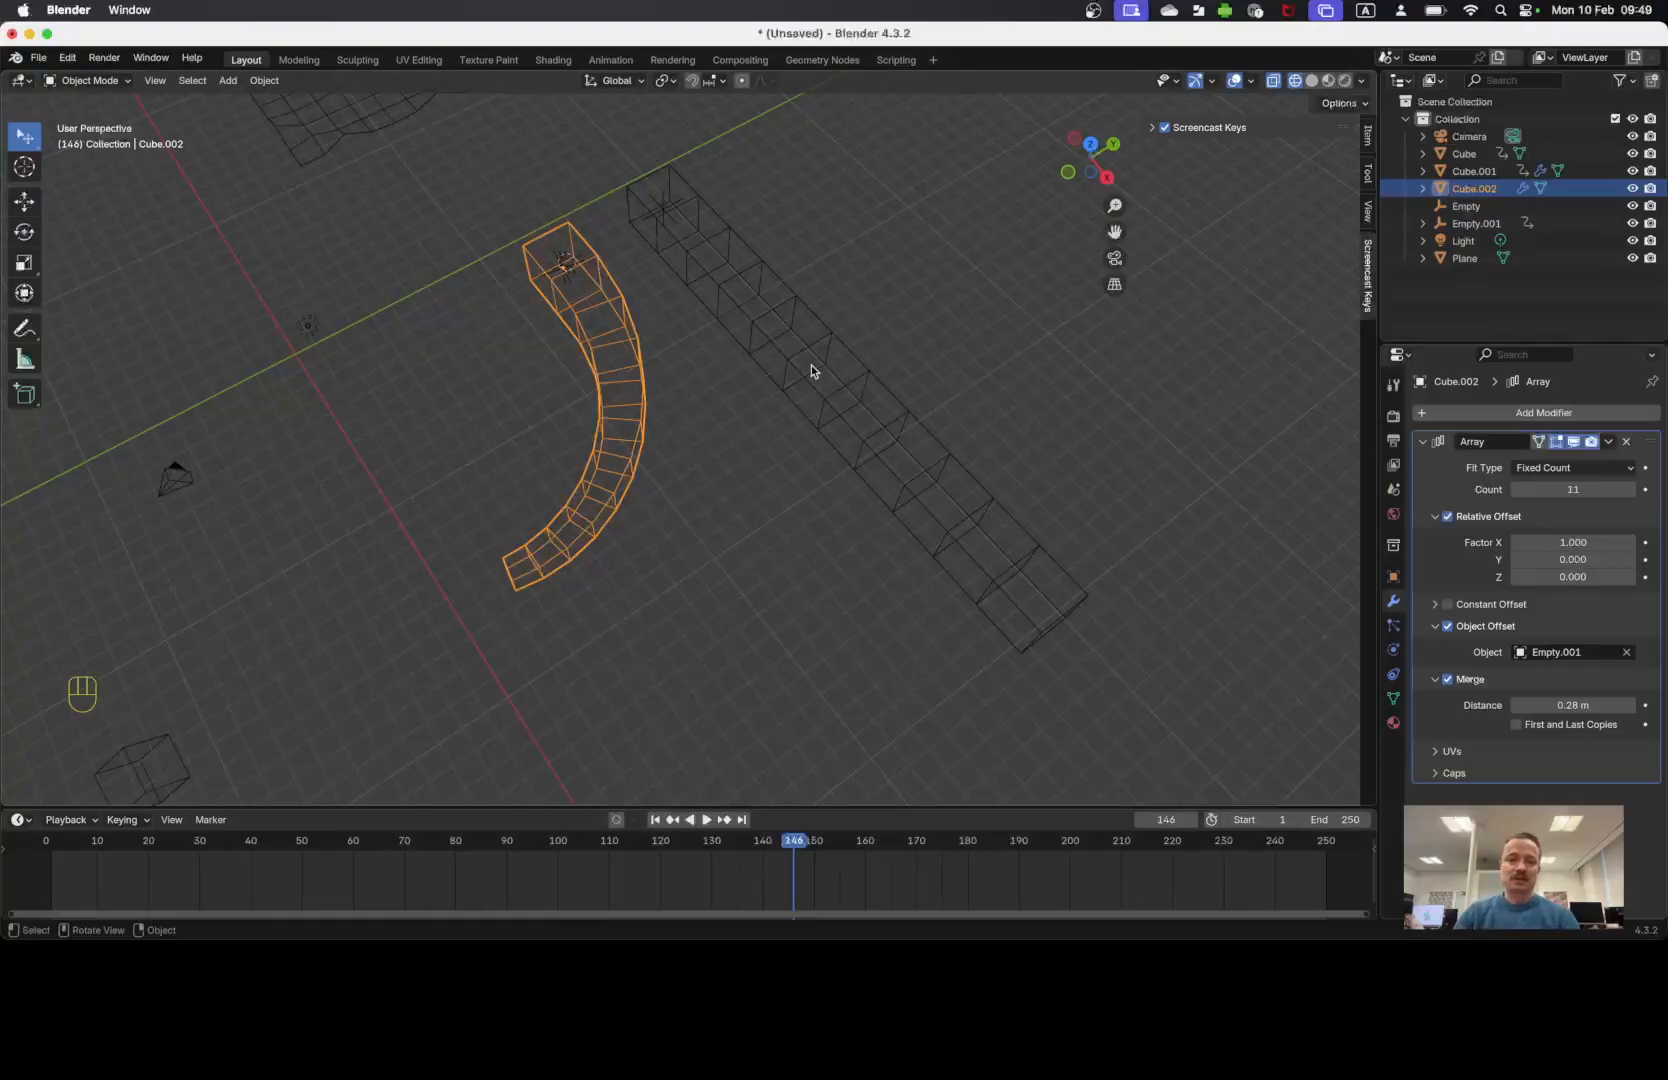
click(1397, 603)
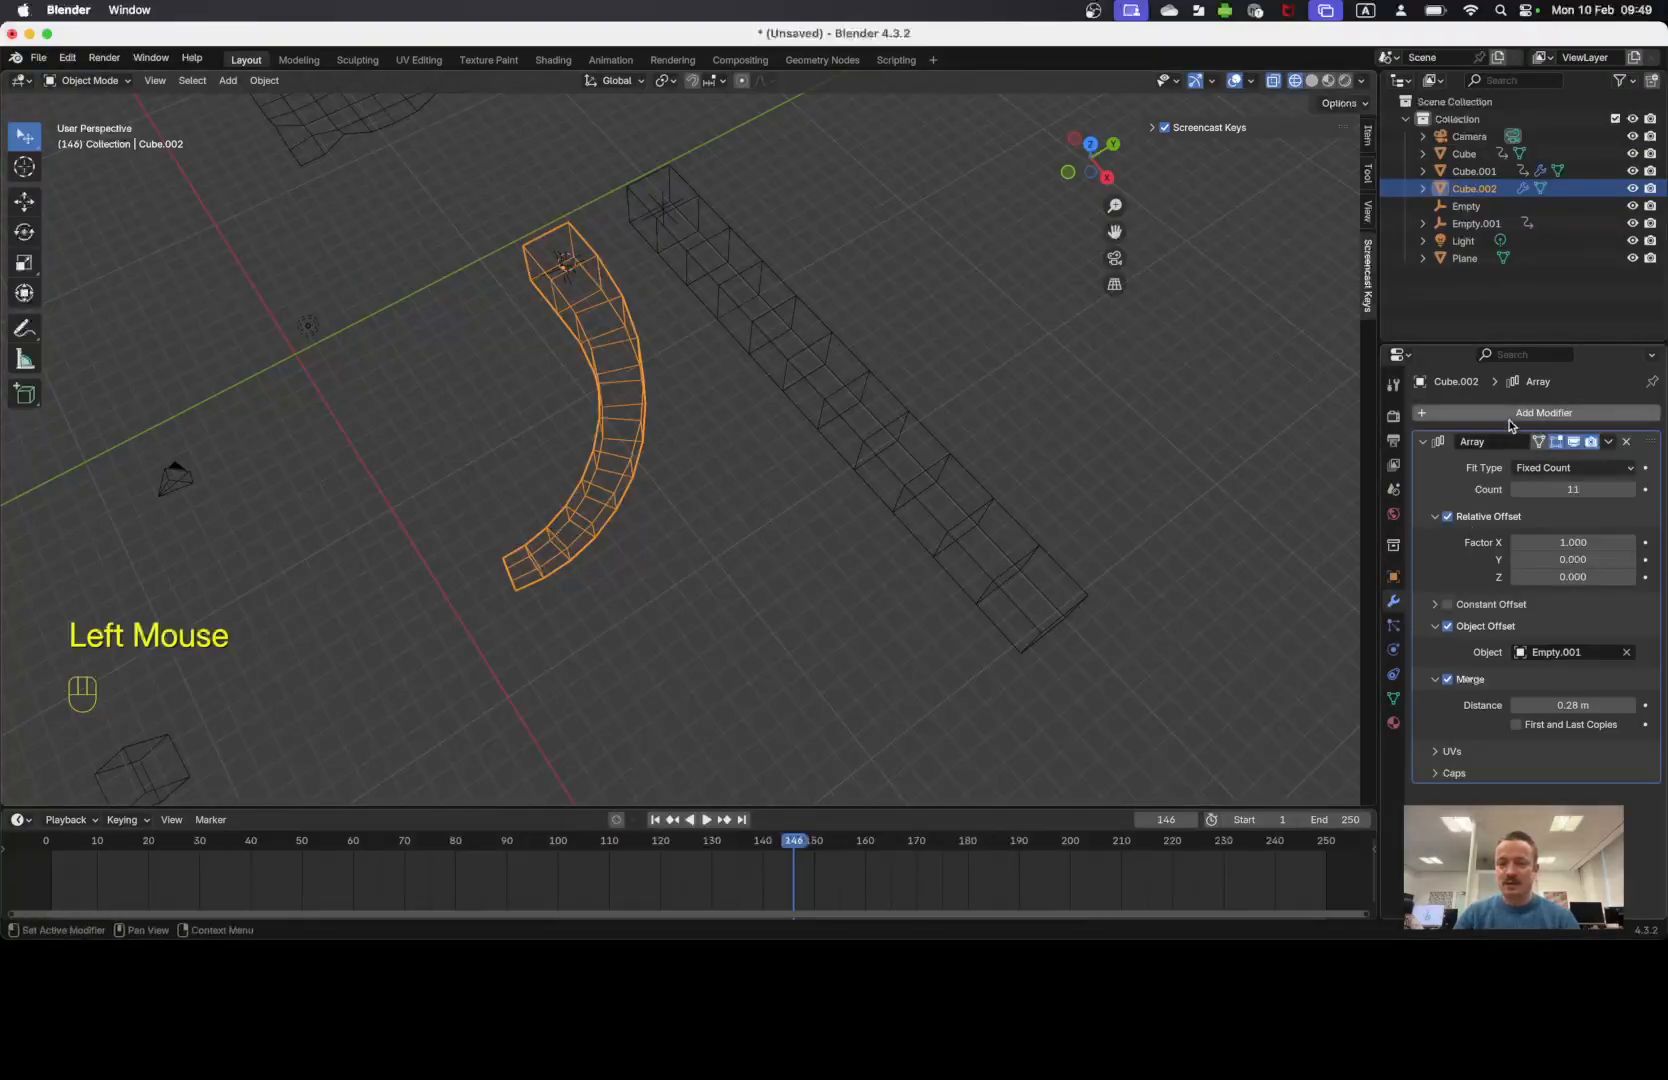
click(1094, 9)
click(1094, 9)
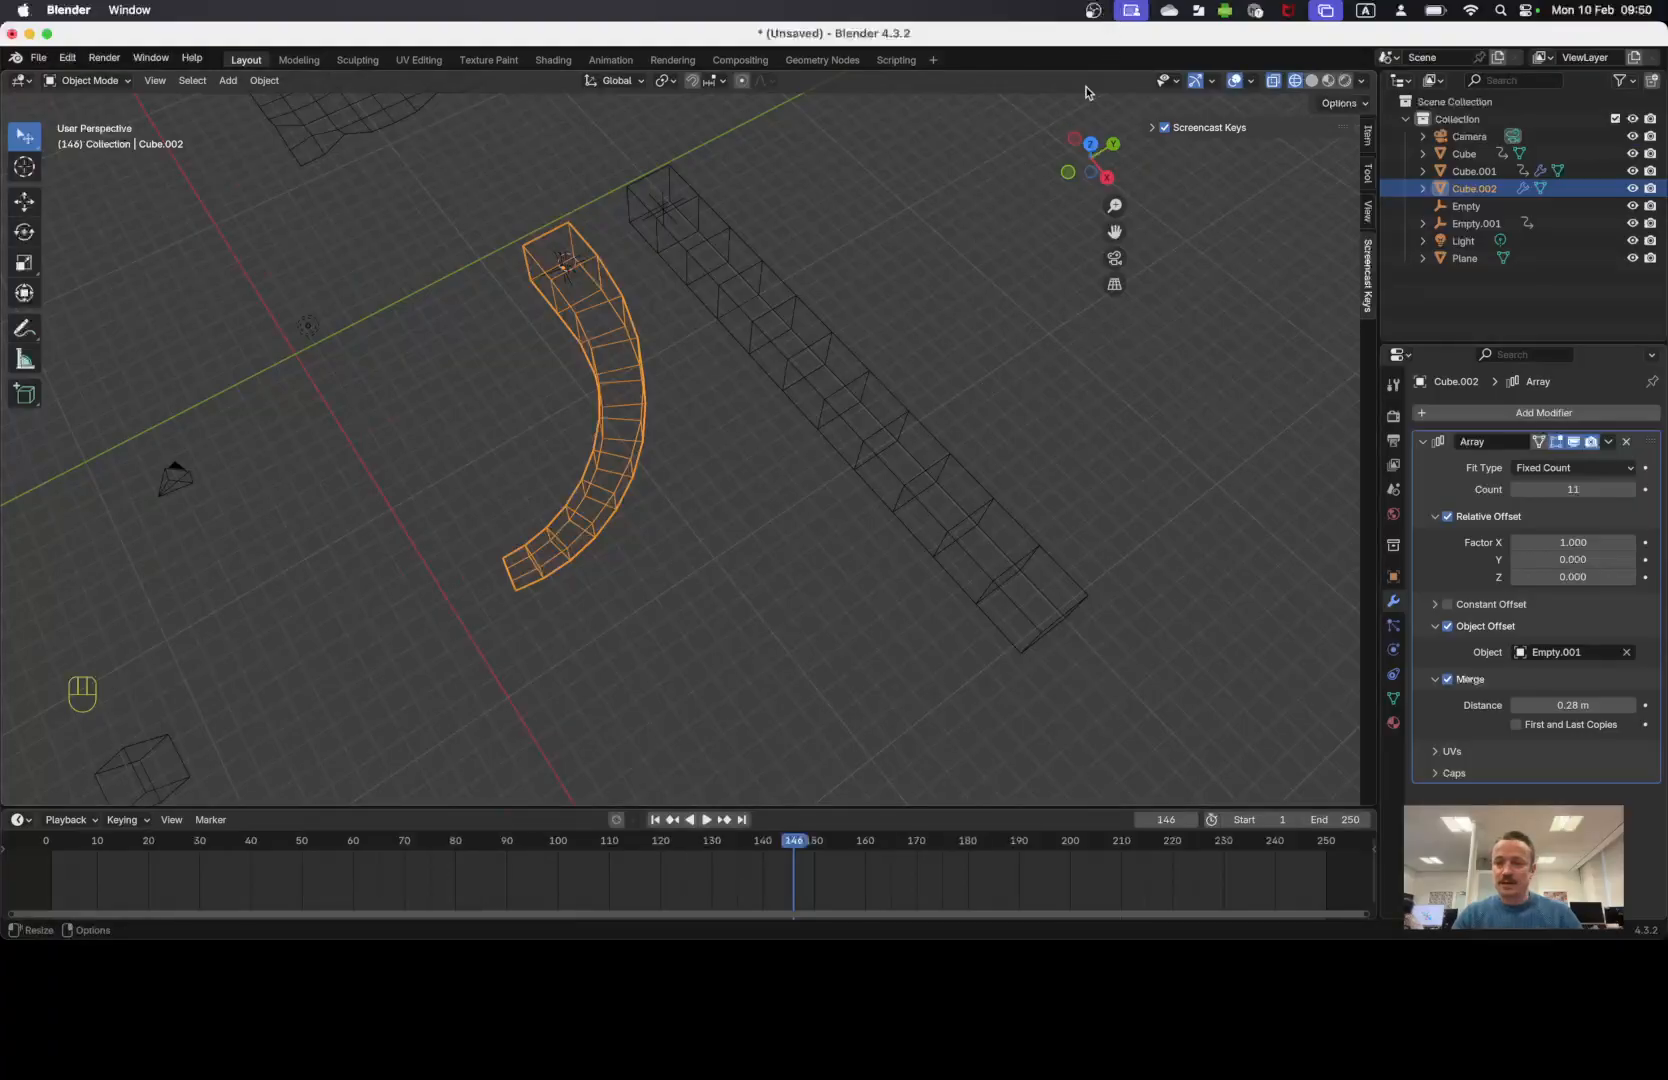
click(1093, 10)
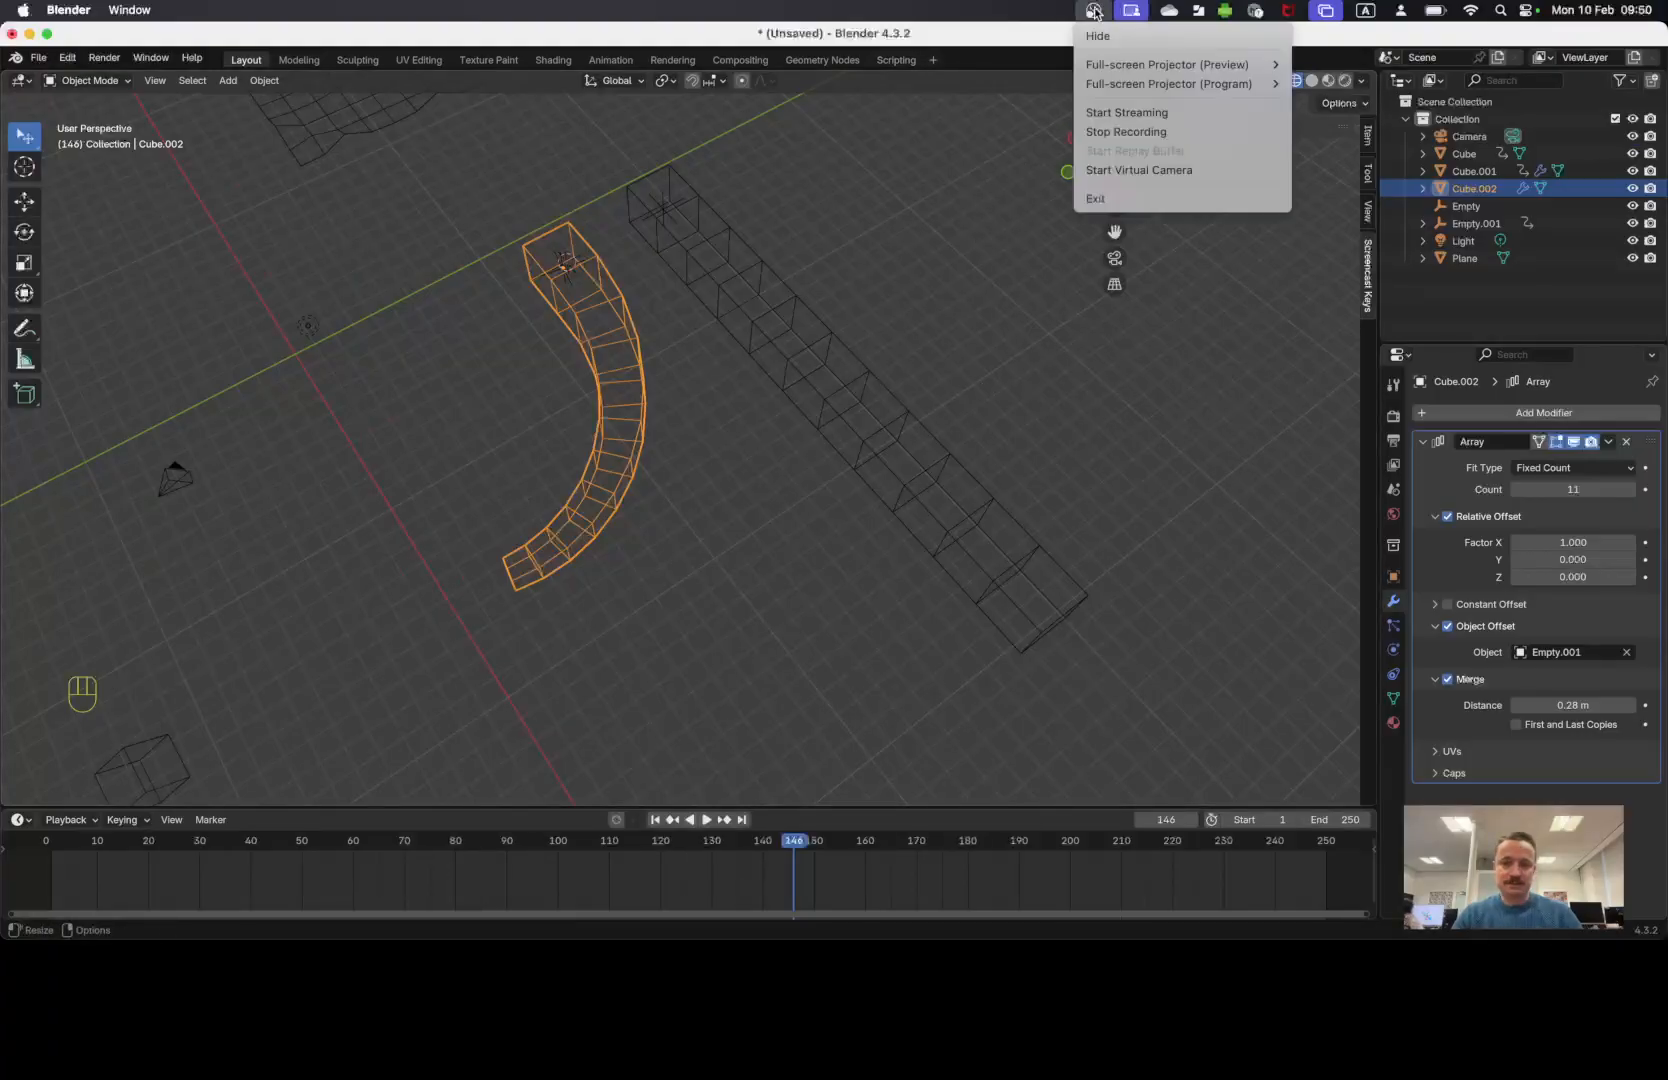